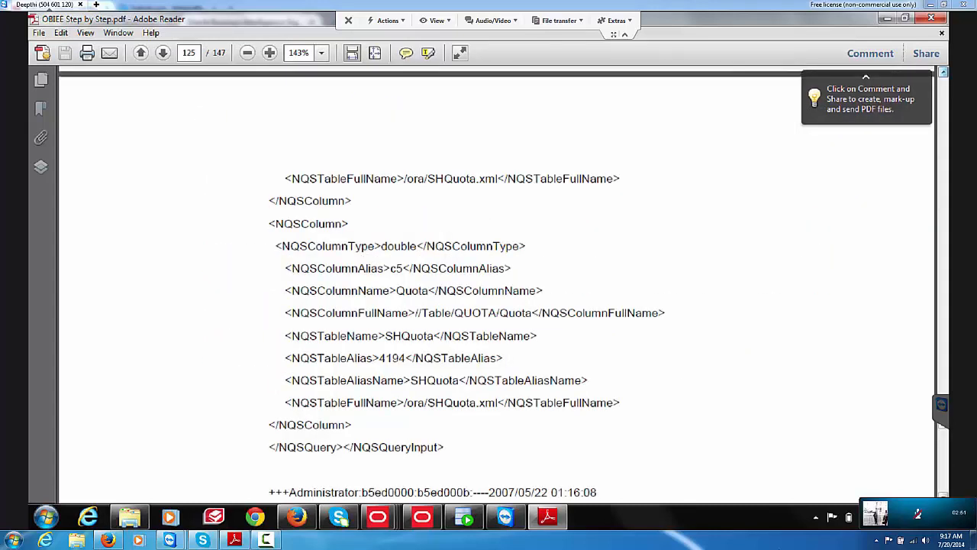
Step: Return from the XML query listings to page 1 of OBIEE Step by Step.pdf
scroll(496, 283, up, 2)
scroll(496, 282, up, 10)
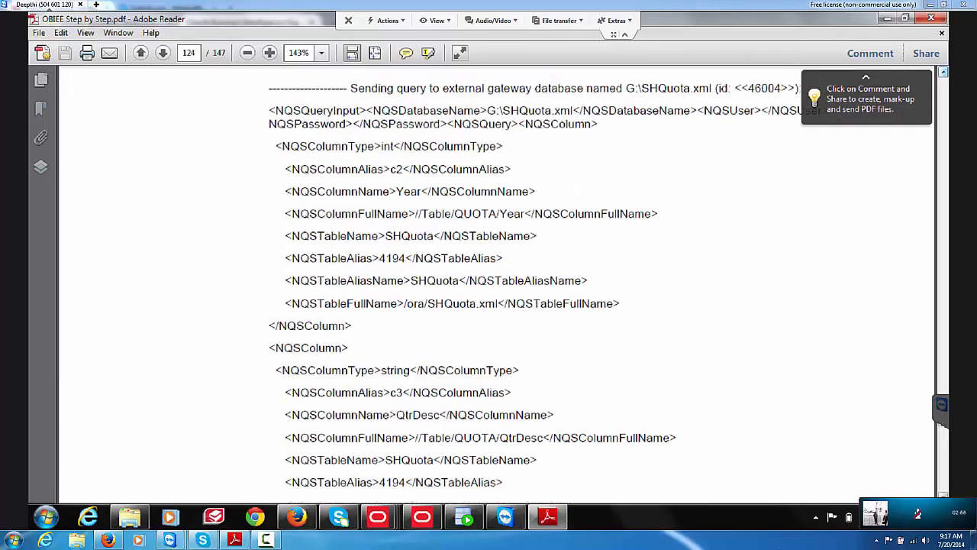
scroll(496, 282, up, 10)
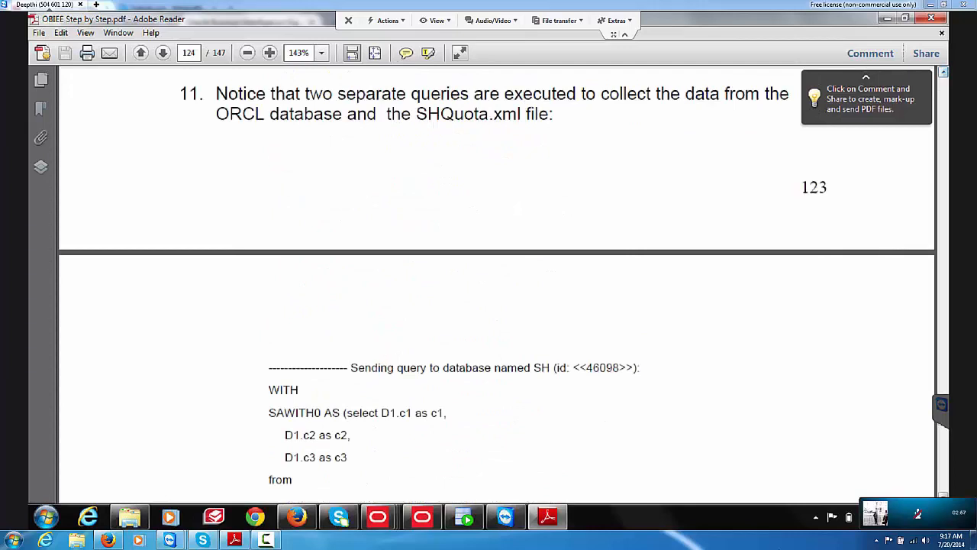
scroll(496, 283, up, 8)
scroll(496, 283, up, 15)
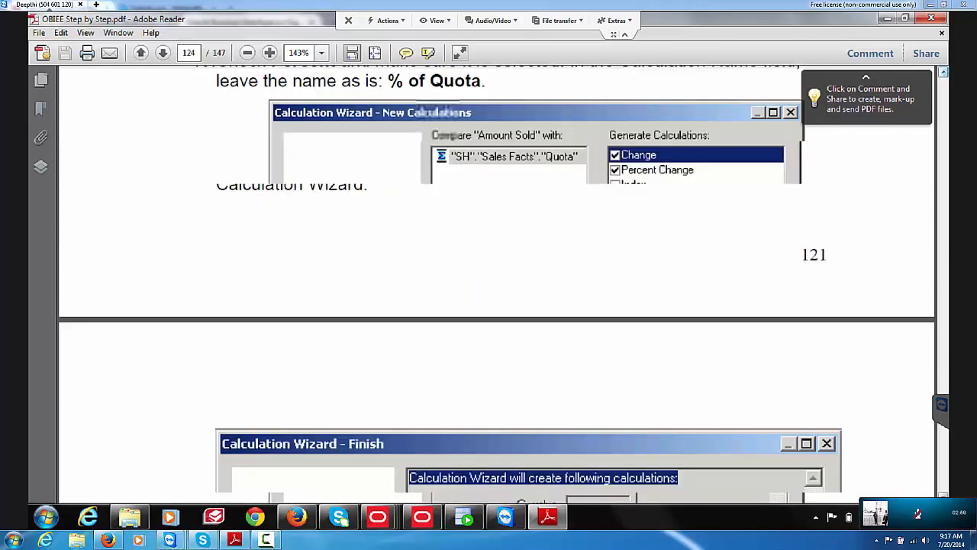
drag(943, 421, 943, 392)
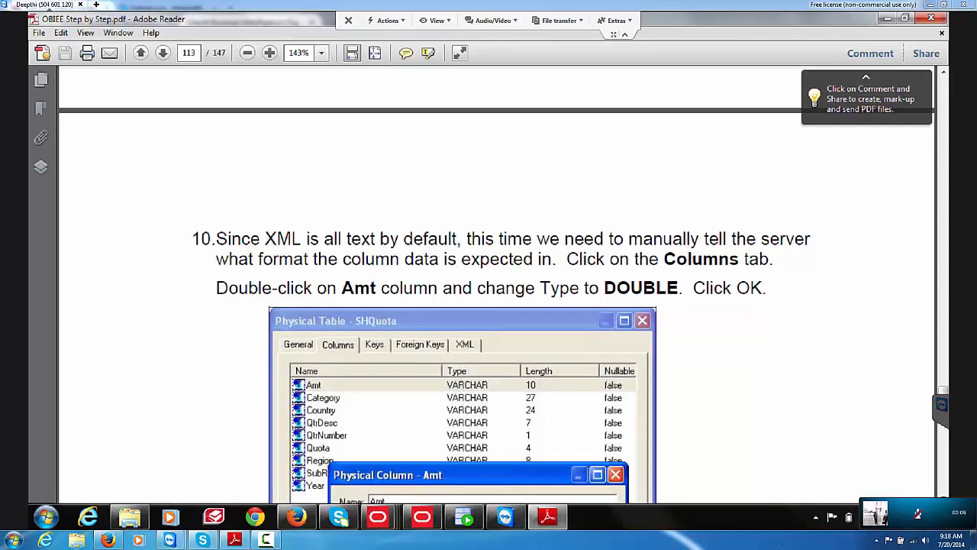
key(Home)
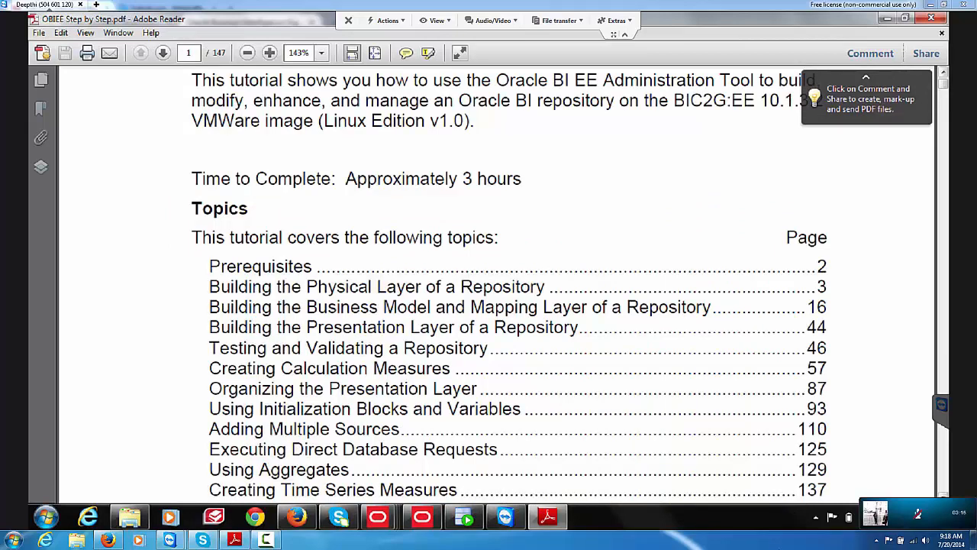
Step: Scroll page 1 down until the topics list ends with Summary on page 147
scroll(509, 284, down, 1)
scroll(509, 284, down, 2)
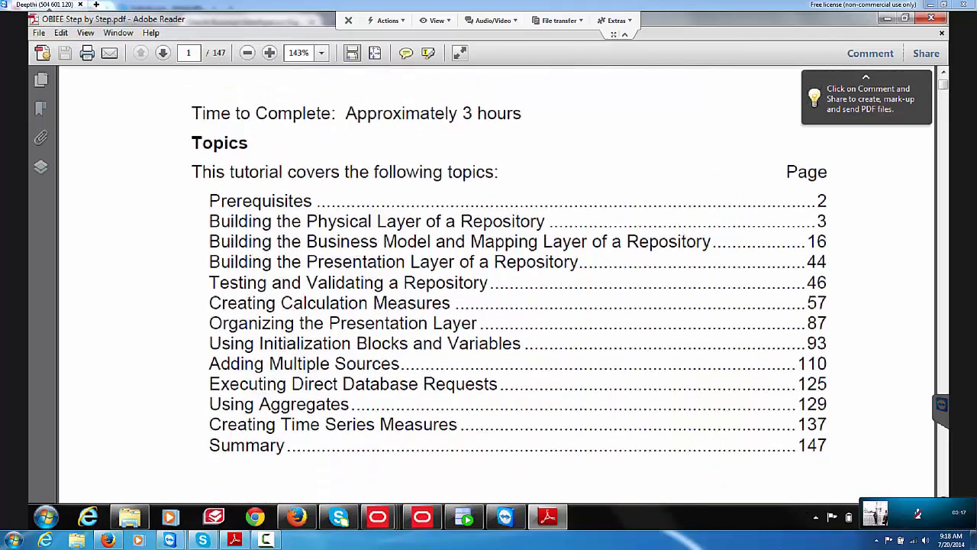
scroll(509, 284, down, 1)
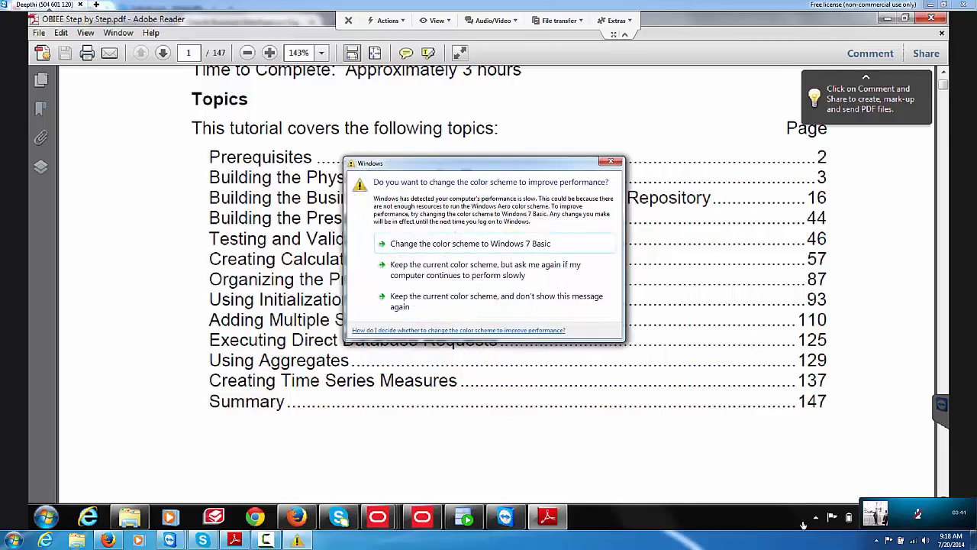
Step: Accept the Windows prompt to change the color scheme to Windows 7 Basic
click(478, 244)
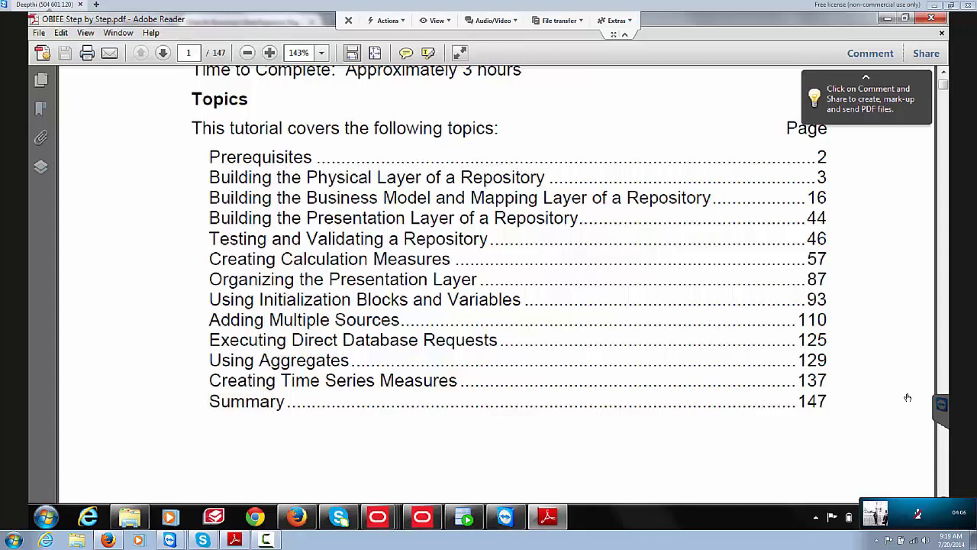
scroll(908, 397, up, 1)
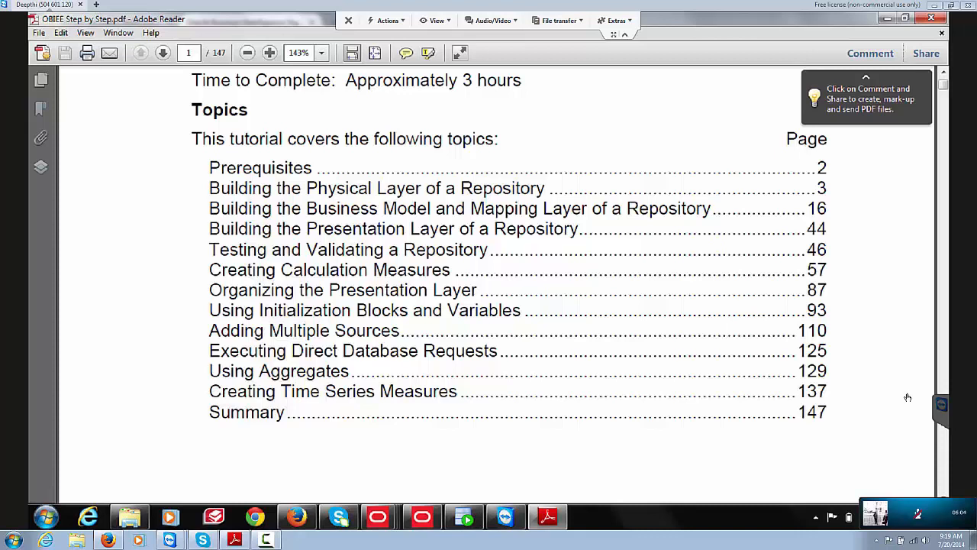
drag(292, 250, 264, 330)
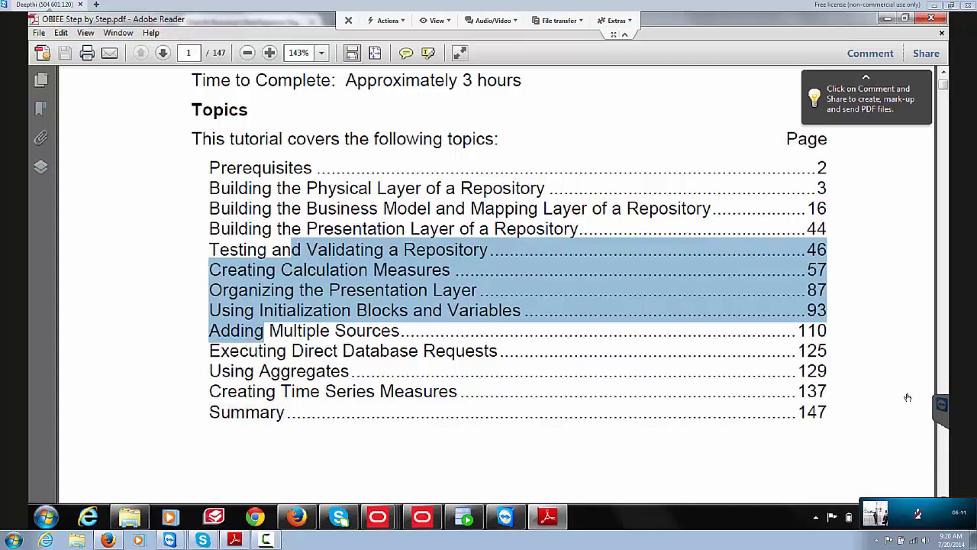
click(264, 330)
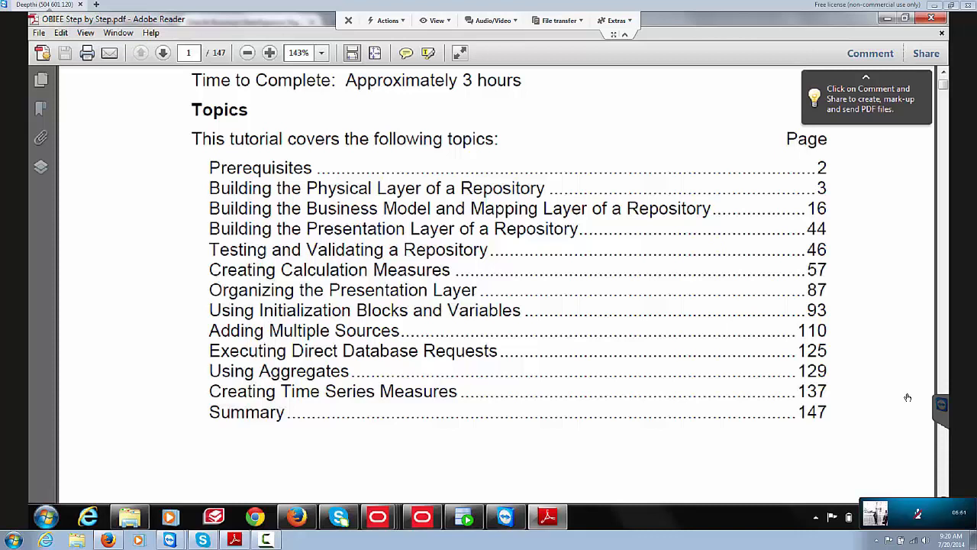
click(928, 541)
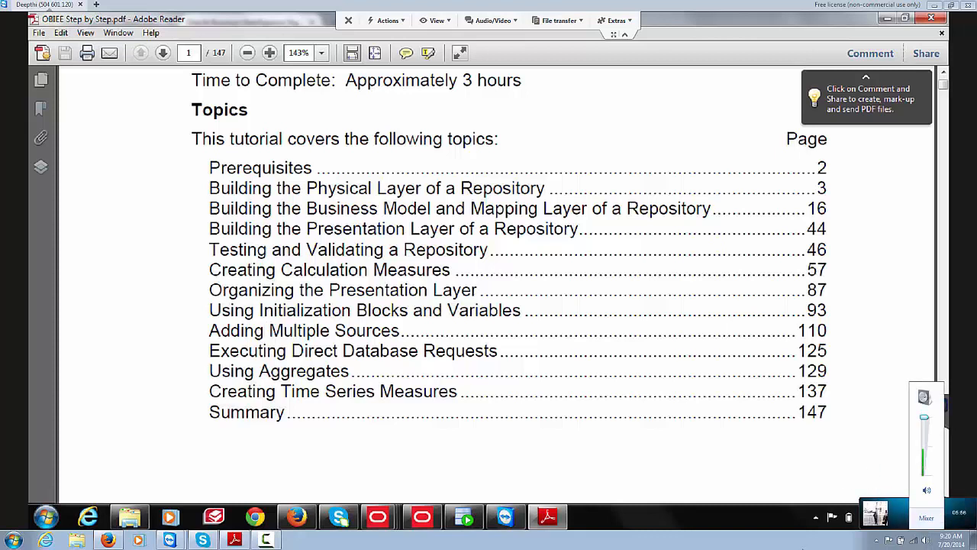
click(803, 548)
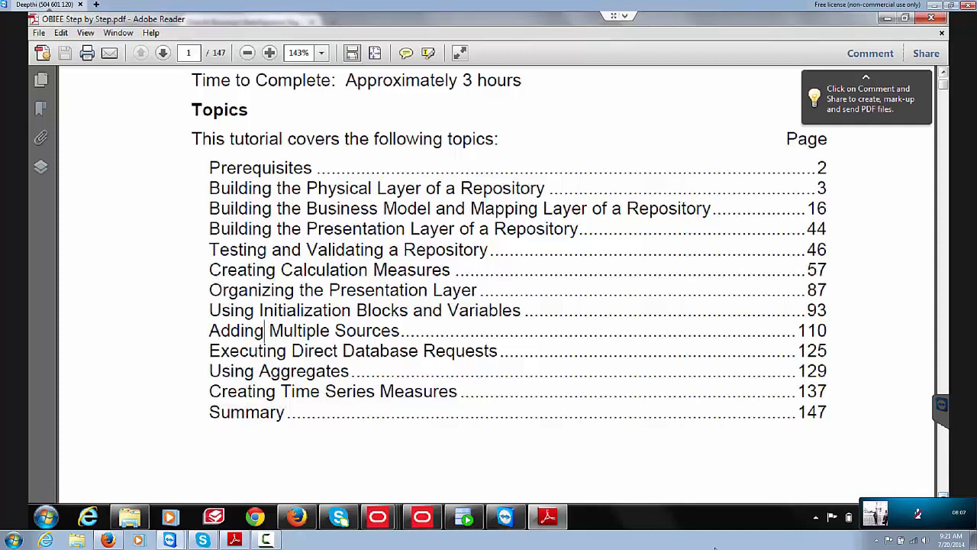
Step: Scroll down through page 2 to page 3's physical layer section
scroll(497, 283, down, 2)
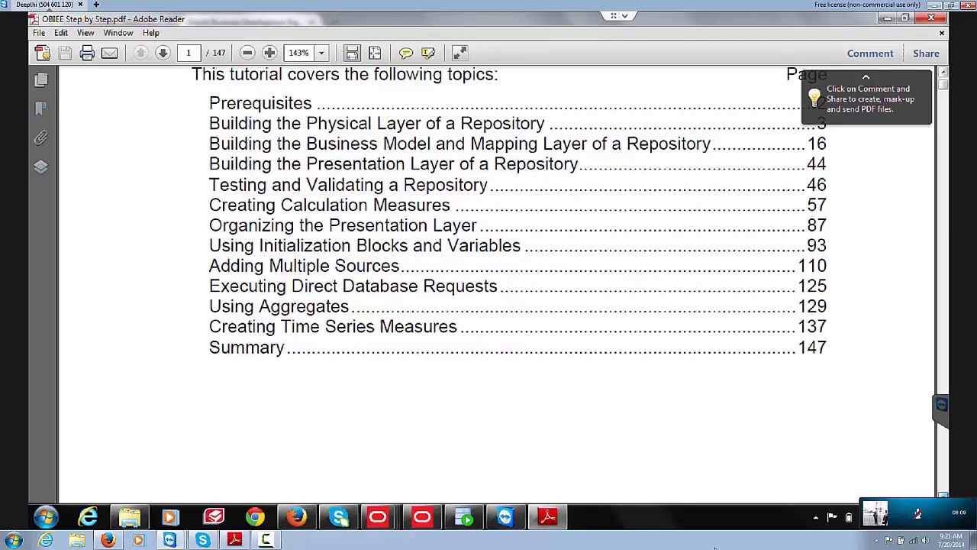
scroll(496, 283, down, 1)
key(Down)
key(Down)
key(Down)
key(Down)
key(Down)
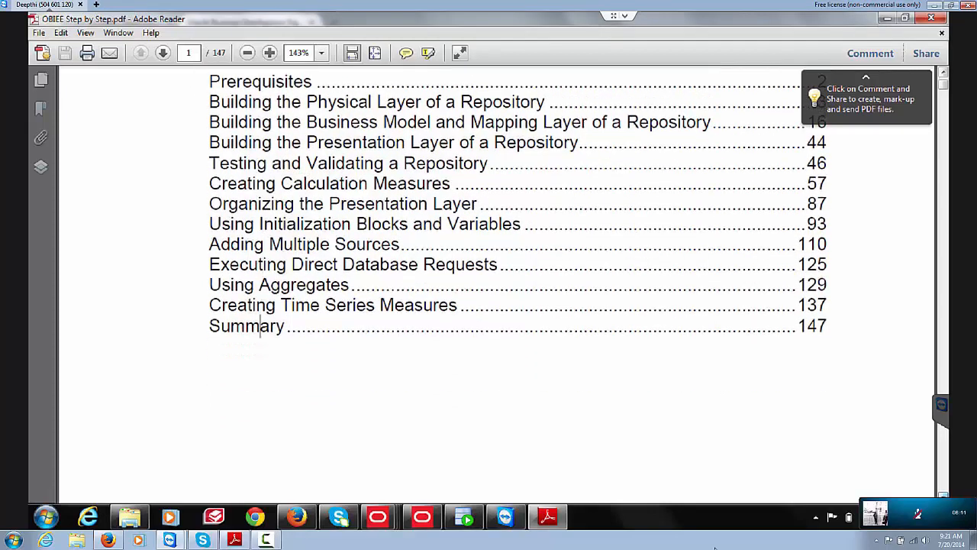
key(Down)
key(Down)
key(Down)
key(Down)
key(Down)
key(Down)
key(Down)
key(Down)
key(Down)
key(Down)
key(Down)
key(Down)
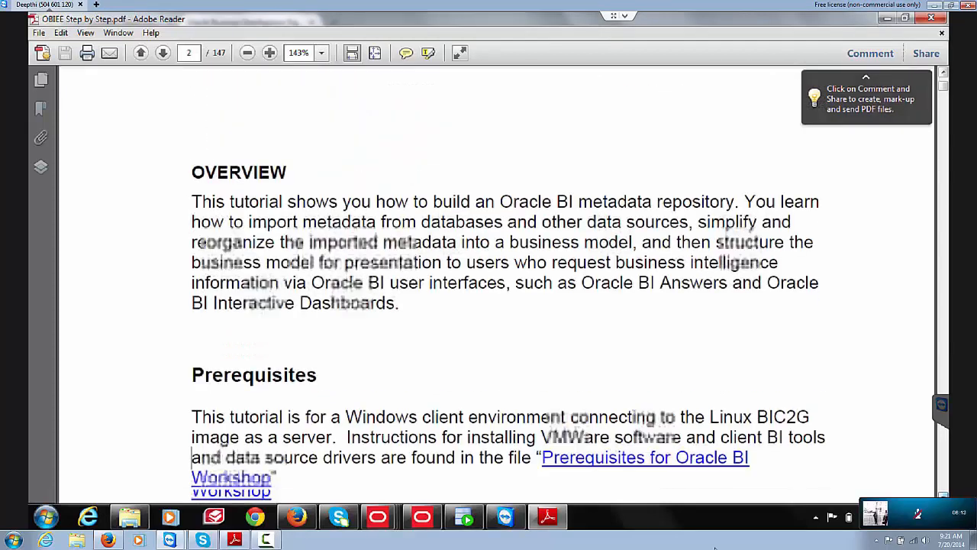
key(Down)
key(Down)
key(Down)
key(Down)
key(Down)
key(Down)
key(Down)
key(Down)
key(Down)
key(Down)
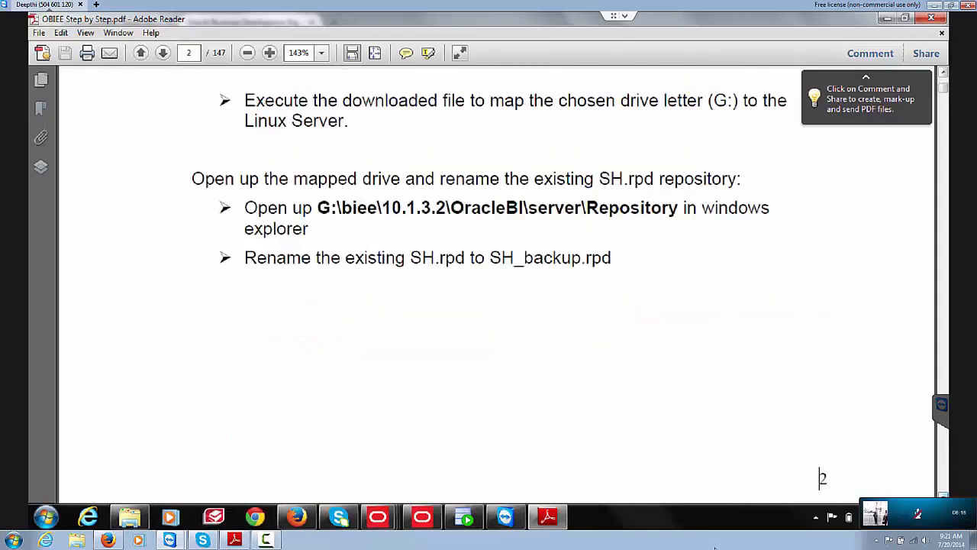
key(Down)
key(Down)
key(Down)
key(Down)
key(Down)
Step: Step back up to page 2's Prerequisites heading on mapping a network drive
key(Up)
key(Up)
key(Up)
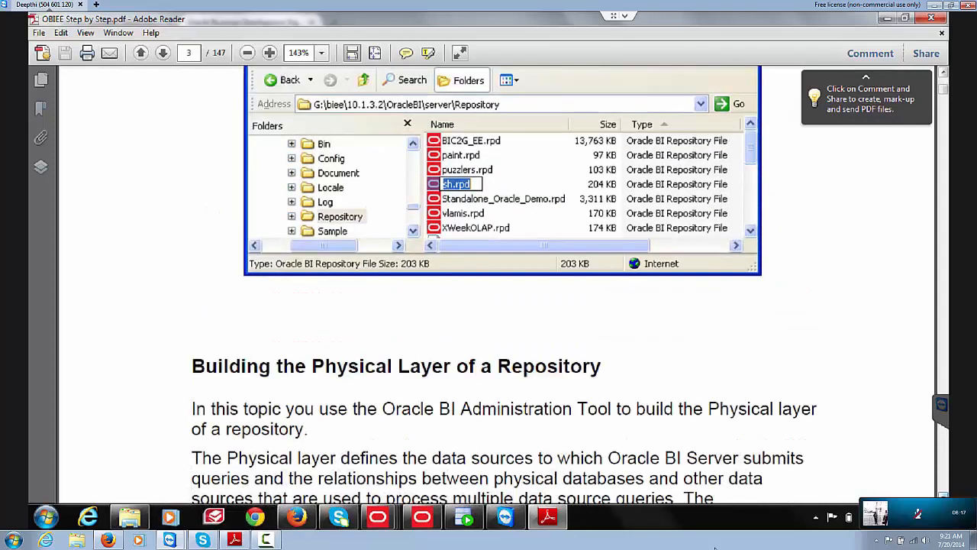
key(Up)
key(Up)
key(Up)
key(Up)
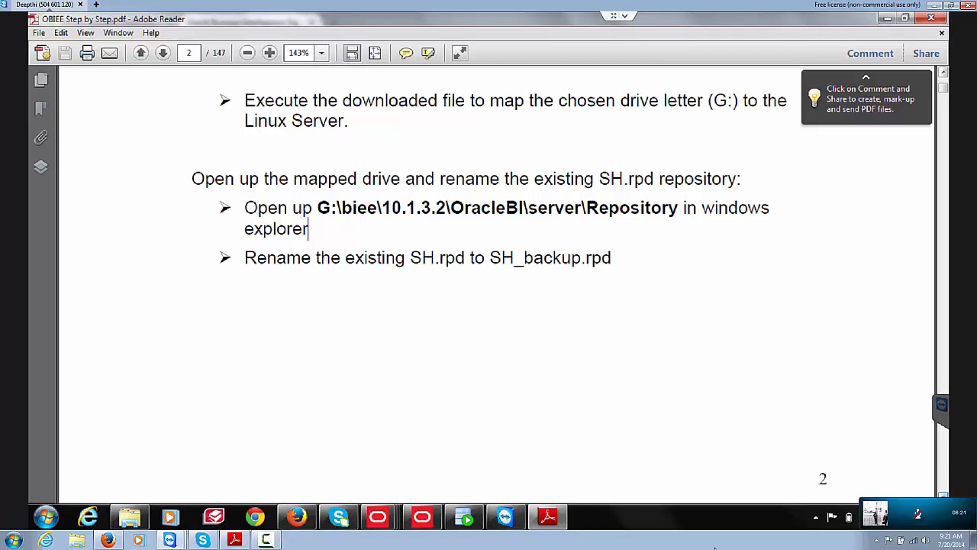
key(Up)
key(Up)
key(Up)
key(Up)
key(Up)
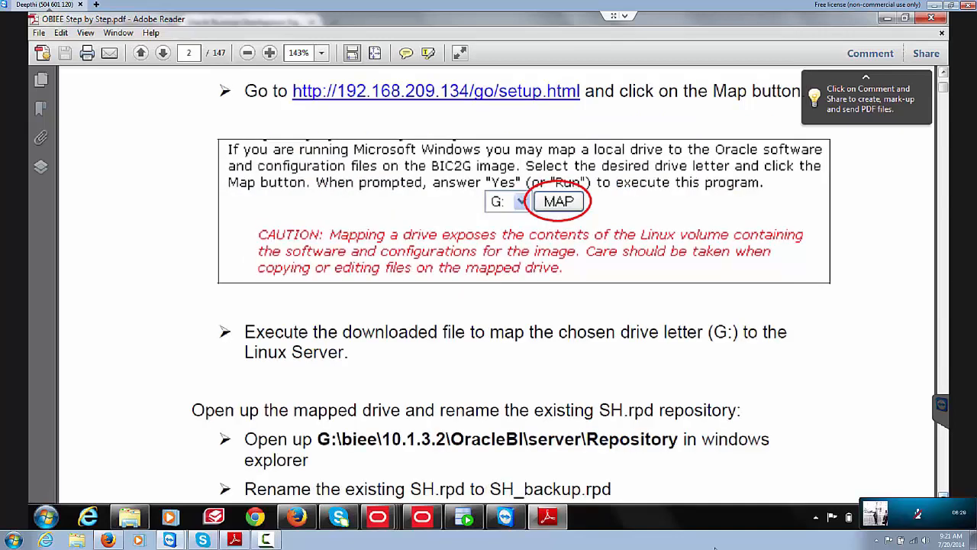
key(Up)
key(Up)
key(Up)
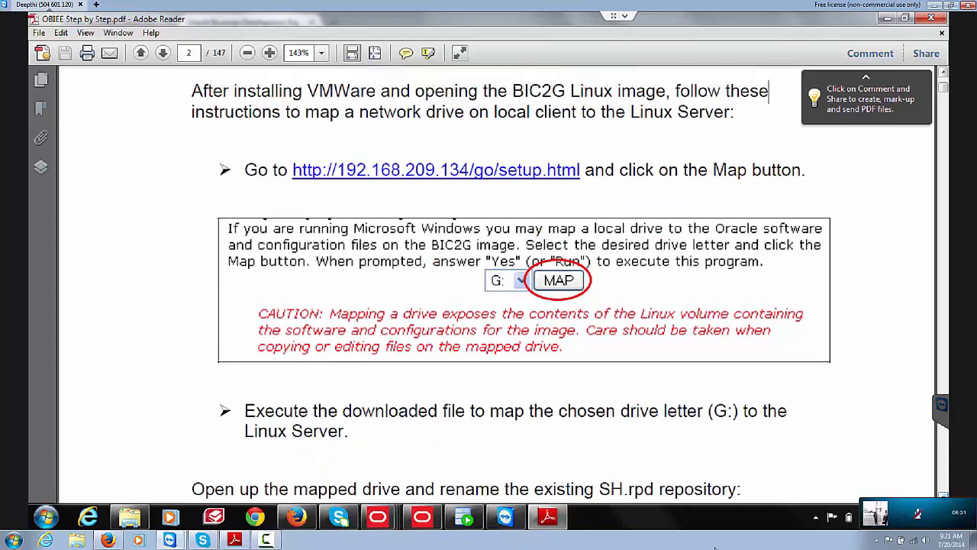
key(Up)
key(Up)
key(Up)
key(Up)
key(Up)
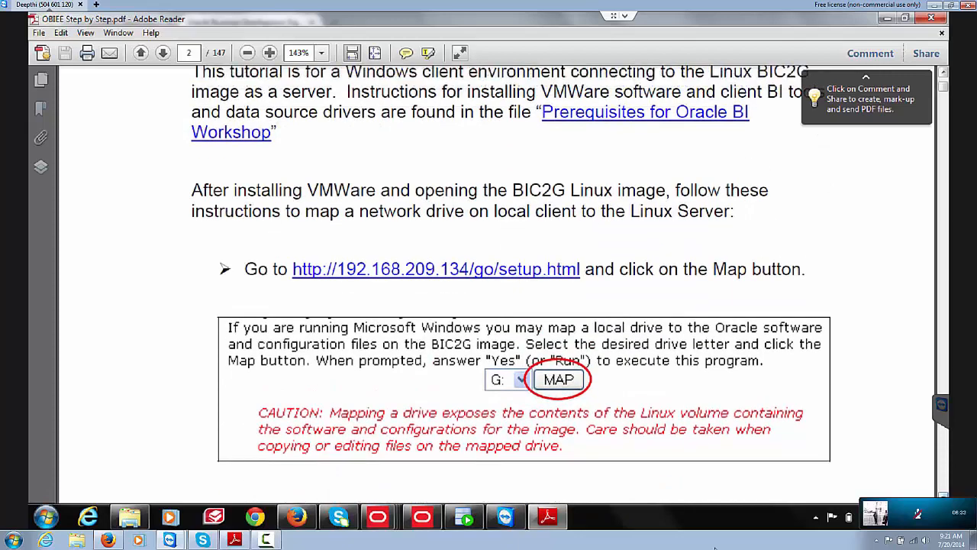
key(Up)
key(Up)
key(Up)
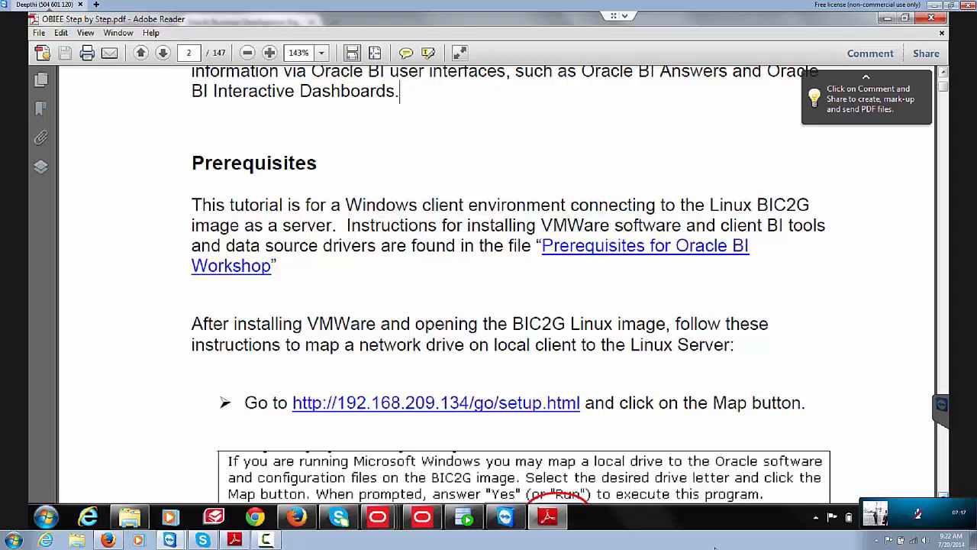
Step: Scroll past page 2's rename steps into page 3's Building the Physical Layer introduction
key(Down)
key(Down)
key(Down)
key(Down)
key(Down)
key(Down)
key(Down)
key(Down)
key(Down)
key(Down)
key(Down)
key(Down)
key(Down)
key(Down)
key(Down)
key(Down)
key(Down)
key(Down)
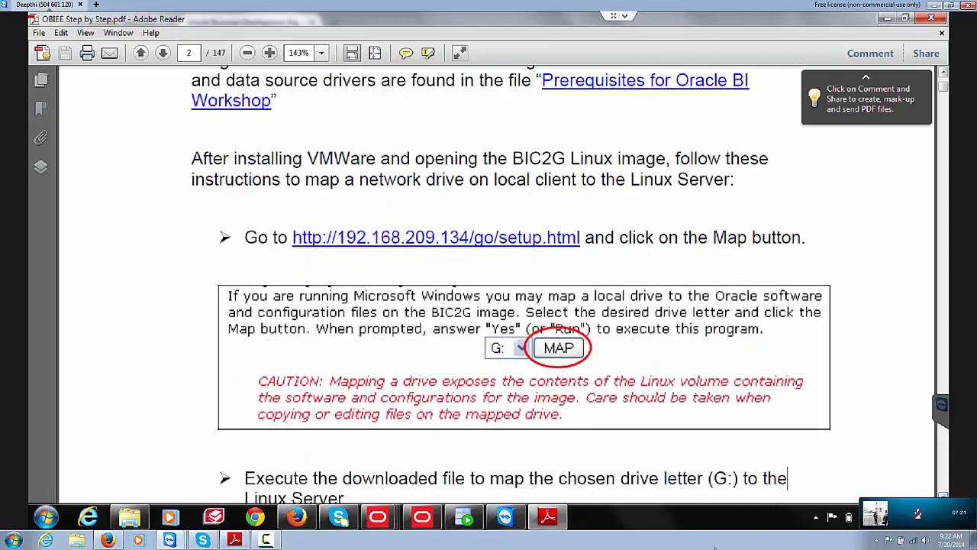
key(Down)
key(Down)
key(Down)
key(Down)
key(Down)
key(Down)
key(Down)
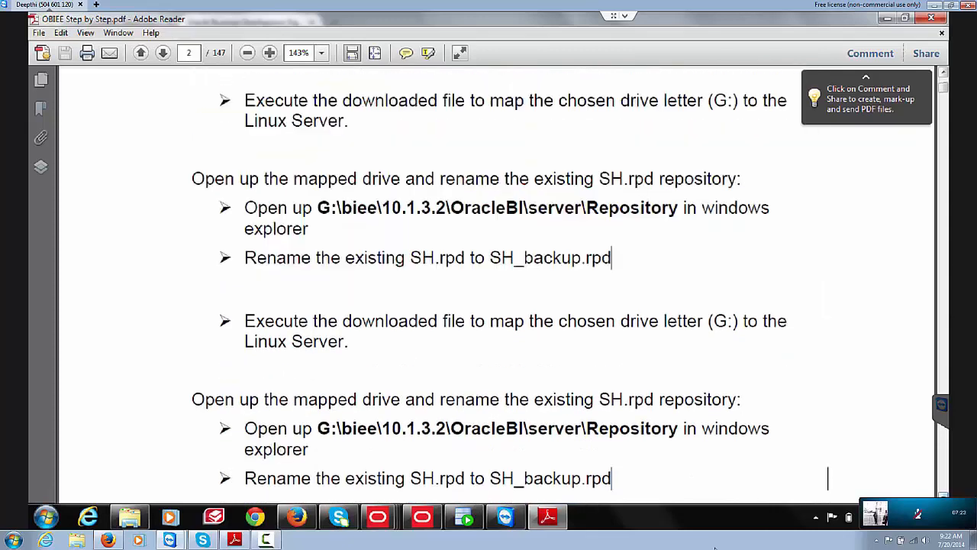
key(Down)
key(Down)
key(Down)
key(Down)
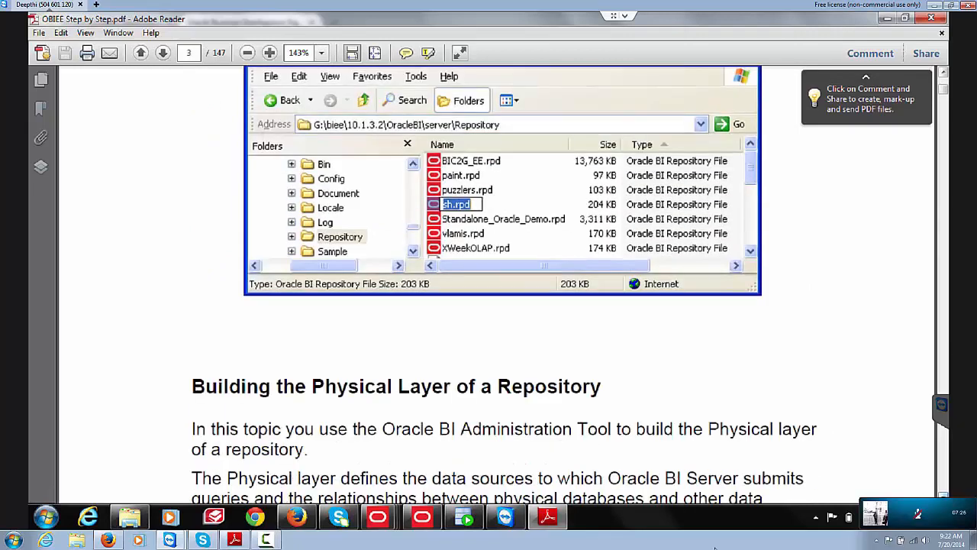
key(Down)
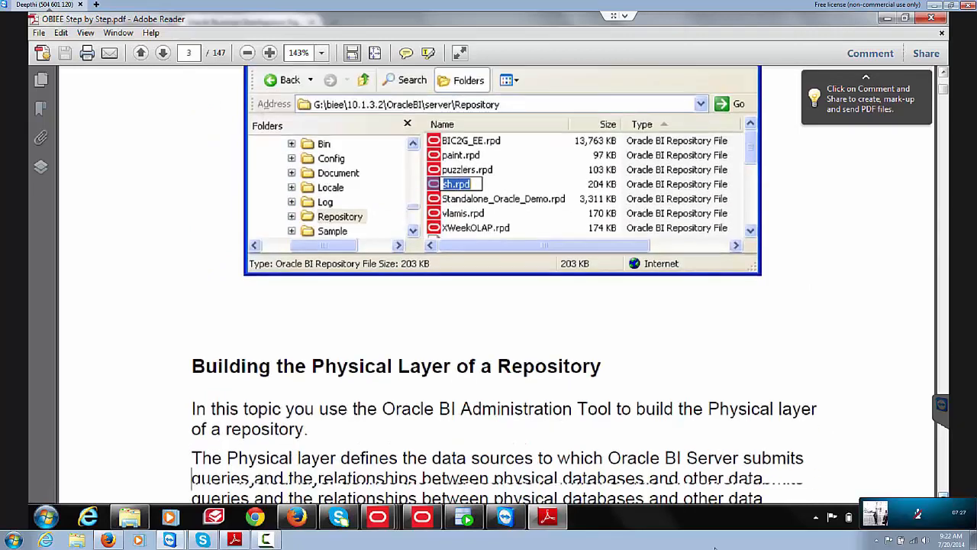
key(Down)
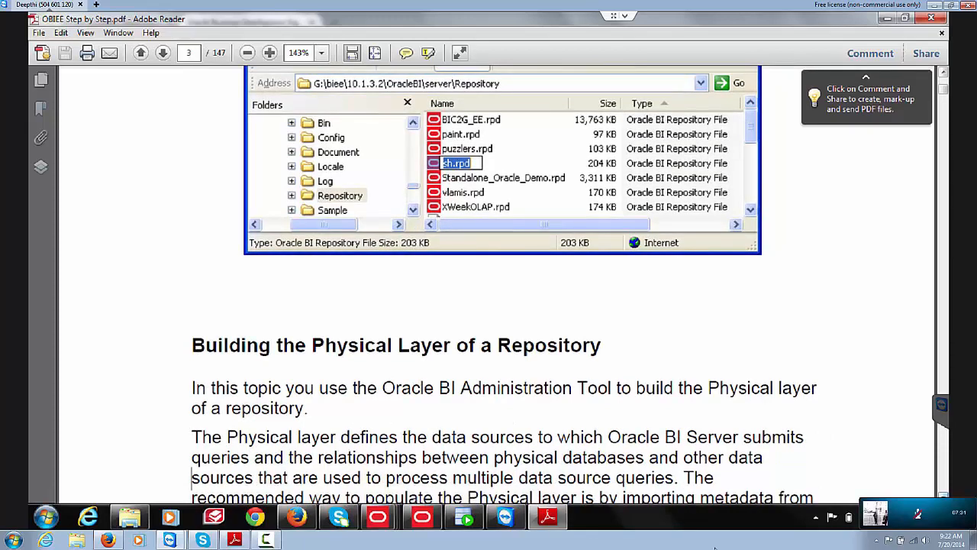
key(Down)
key(Down)
key(Down)
key(Down)
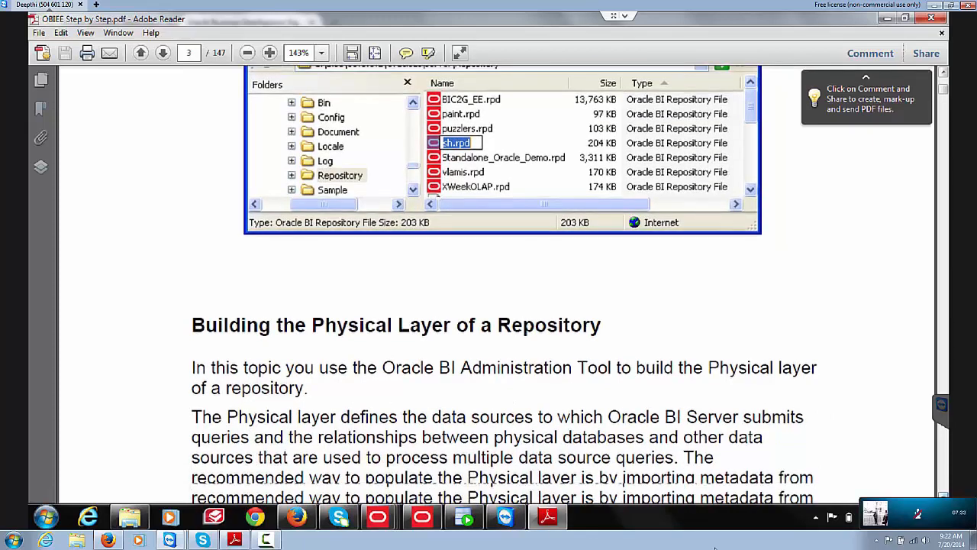
key(Down)
key(Down)
key(Down)
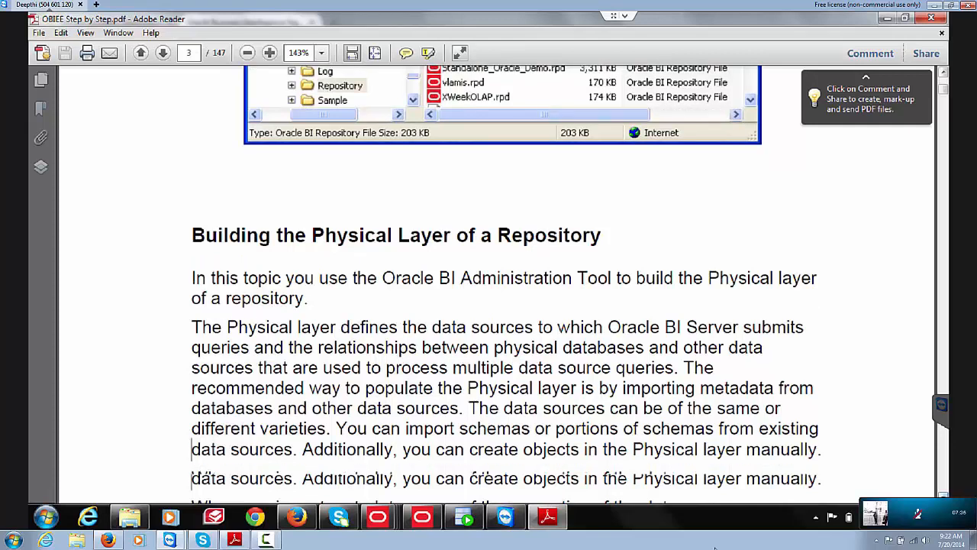
key(Down)
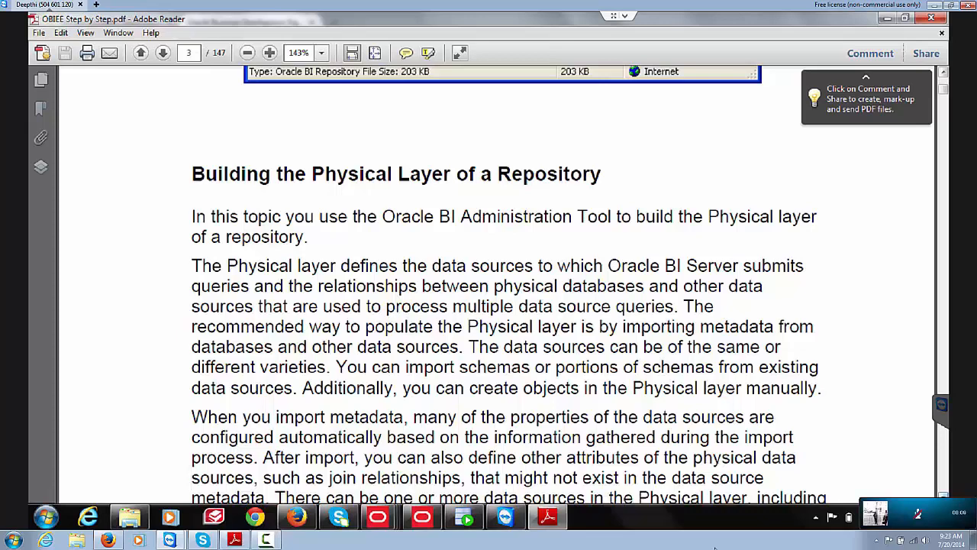
Step: Scroll through page 3's steps list to page 4's Create a New Repository instructions
key(Down)
key(Down)
key(Down)
key(Down)
key(Down)
key(Down)
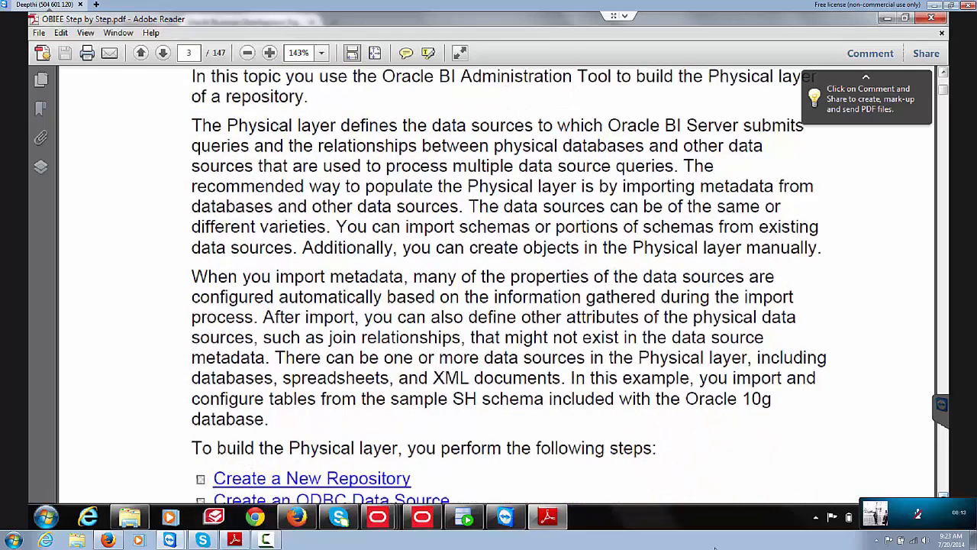
key(Down)
key(Down)
key(Down)
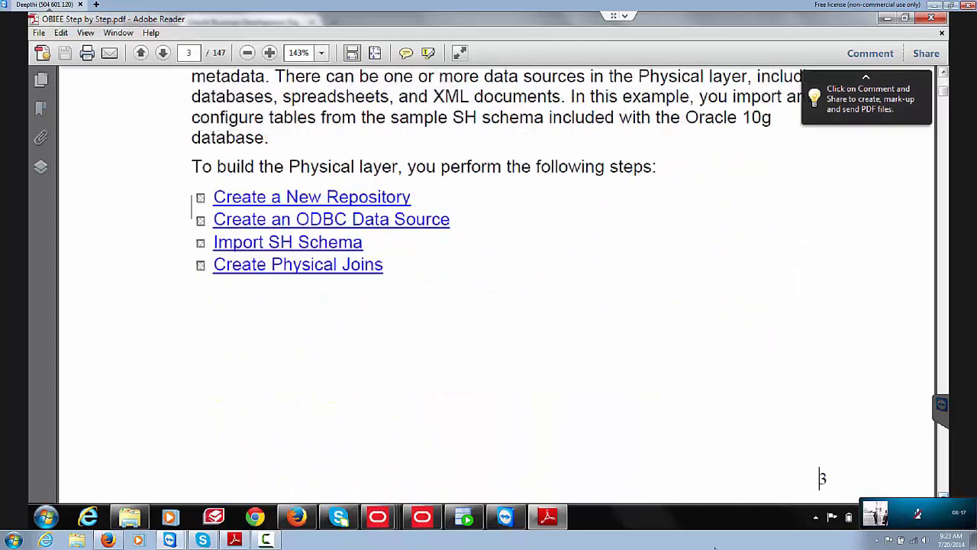
key(Down)
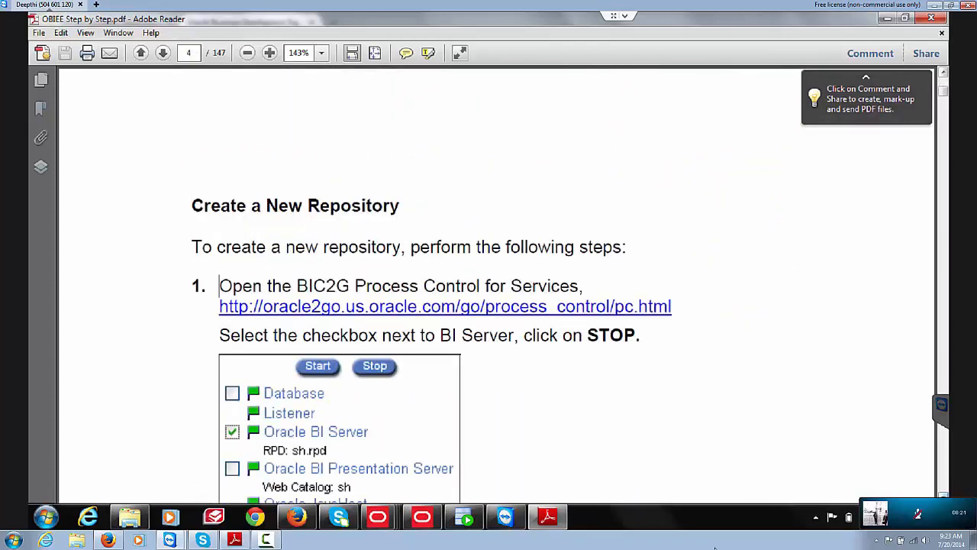
key(Up)
key(Up)
key(Up)
key(Up)
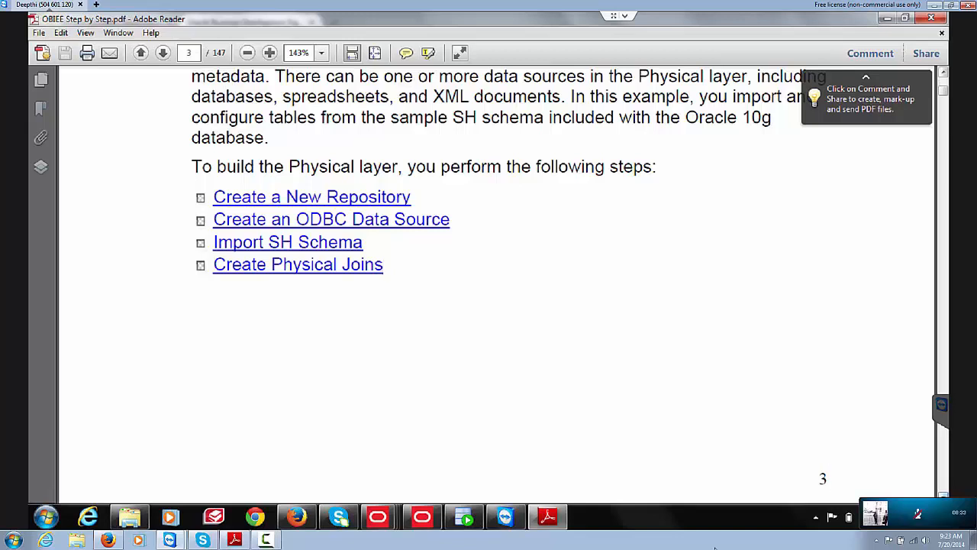
key(Page_Down)
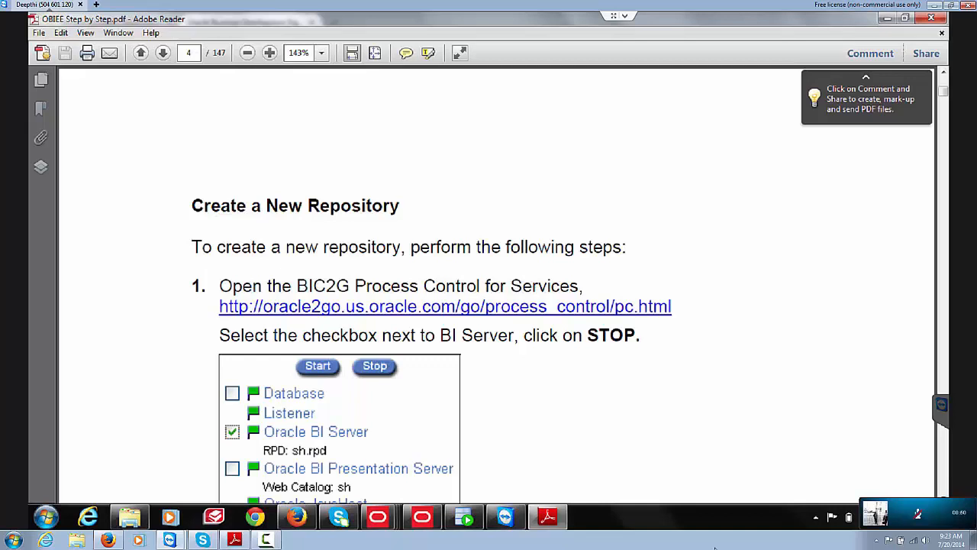
mouse_move(941, 524)
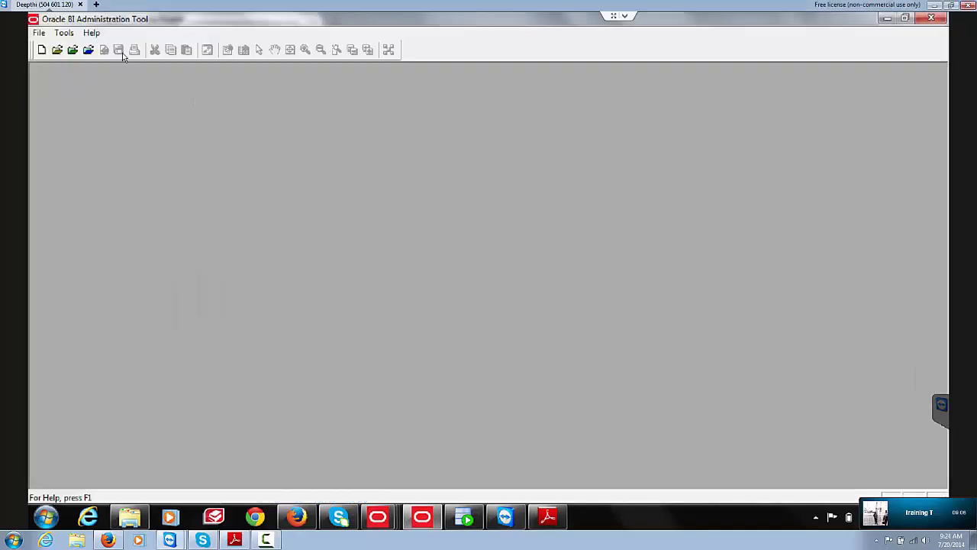
Step: Choose File > New Repository to launch the Create New Repository wizard
click(37, 33)
click(56, 48)
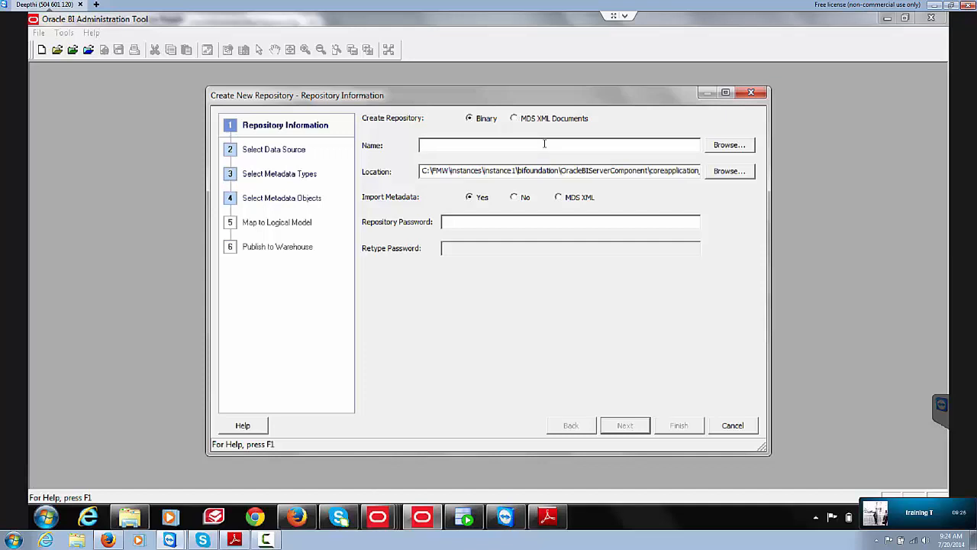
Step: Name the new binary repository sh
text(Training3)
key(BackSpace)
key(BackSpace)
key(BackSpace)
key(BackSpace)
key(BackSpace)
key(BackSpace)
key(BackSpace)
key(BackSpace)
key(BackSpace)
text(sh)
key(Tab)
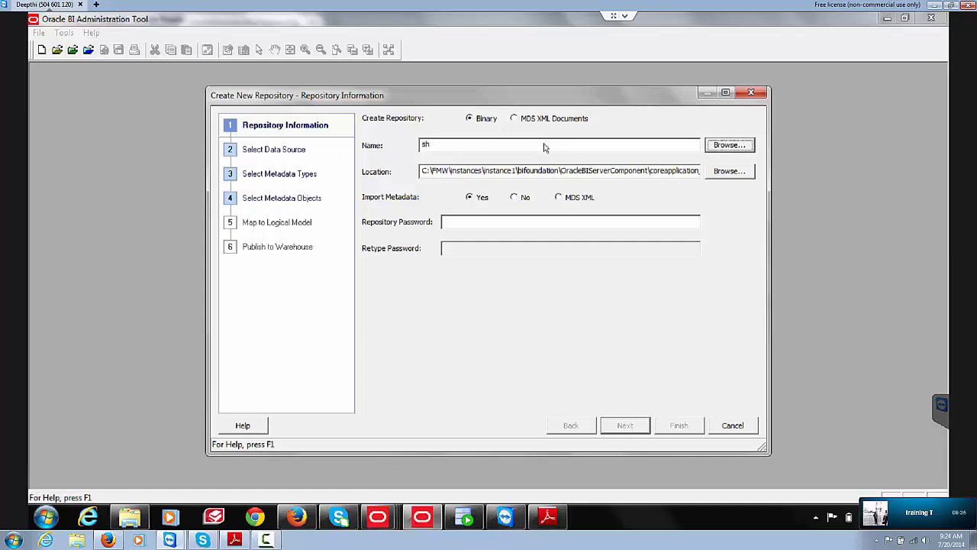
Step: Enter and confirm the repository password, then advance to Select Data Source
key(Tab)
key(Tab)
key(Tab)
key(Tab)
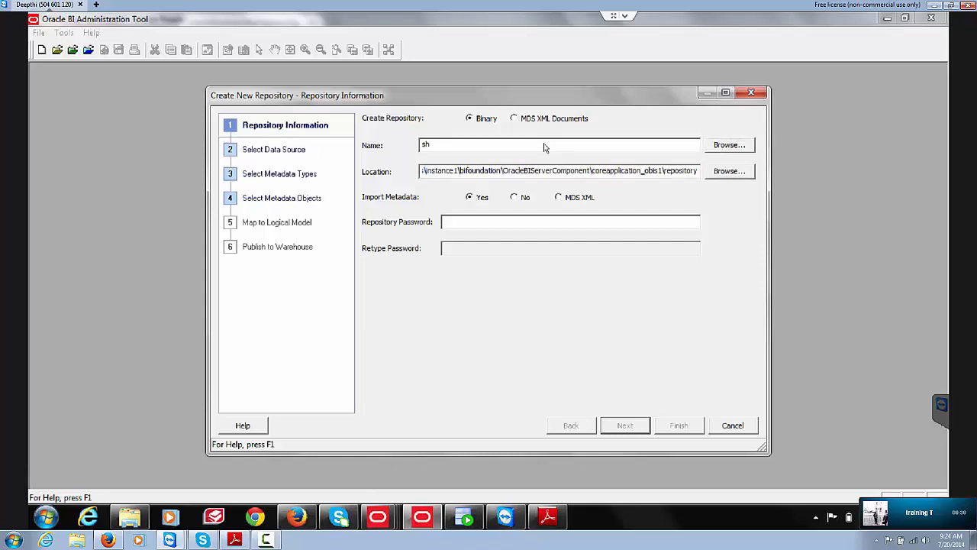
text(Admin123)
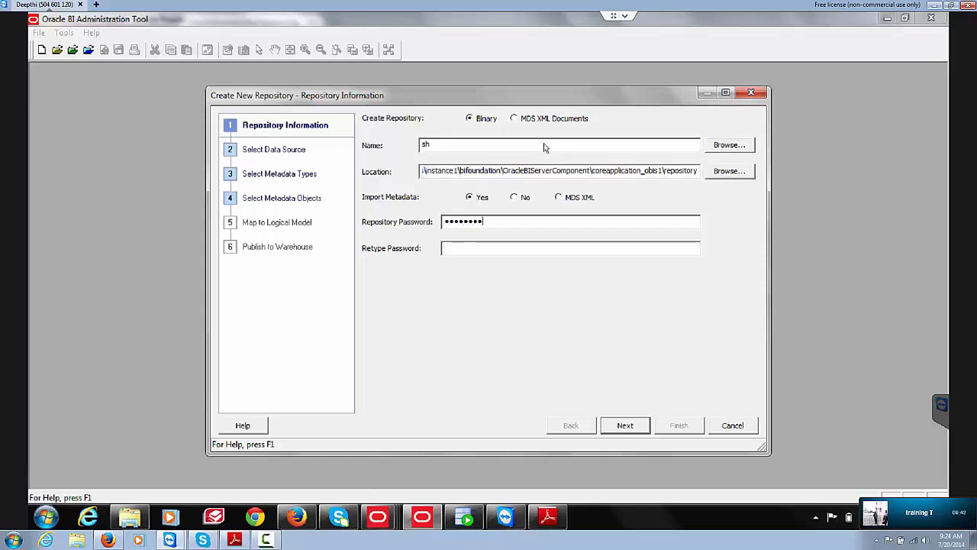
key(BackSpace)
key(BackSpace)
key(BackSpace)
key(BackSpace)
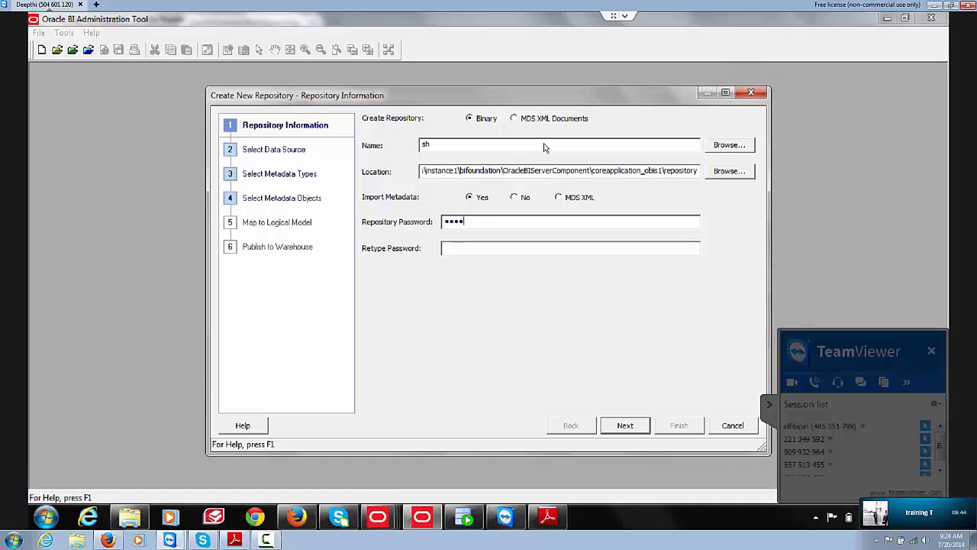
key(BackSpace)
key(BackSpace)
key(BackSpace)
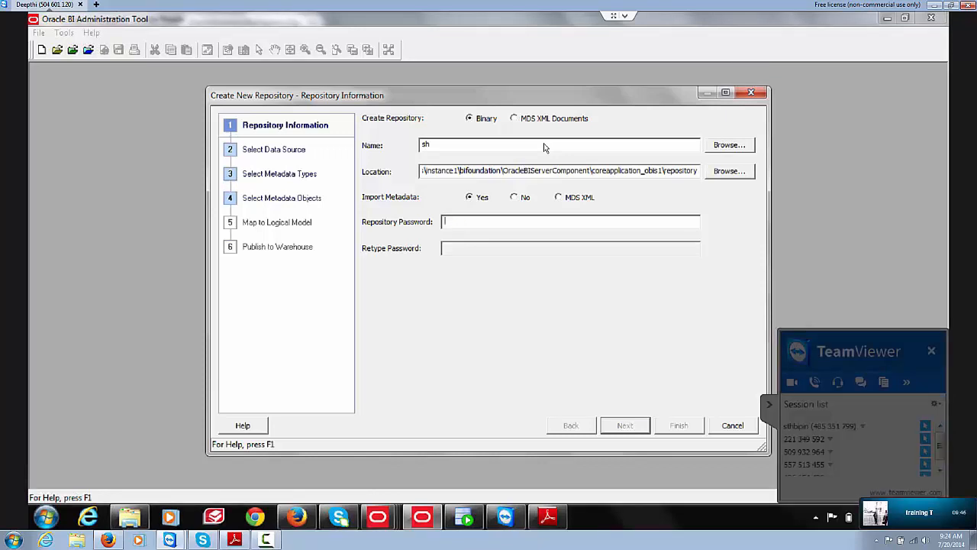
text(Admin123)
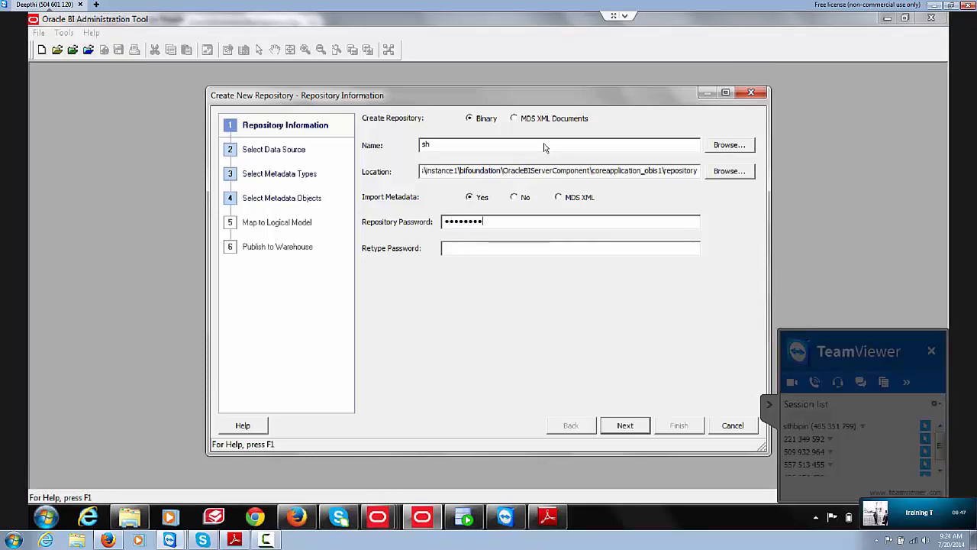
key(Tab)
text(Admin123)
click(627, 429)
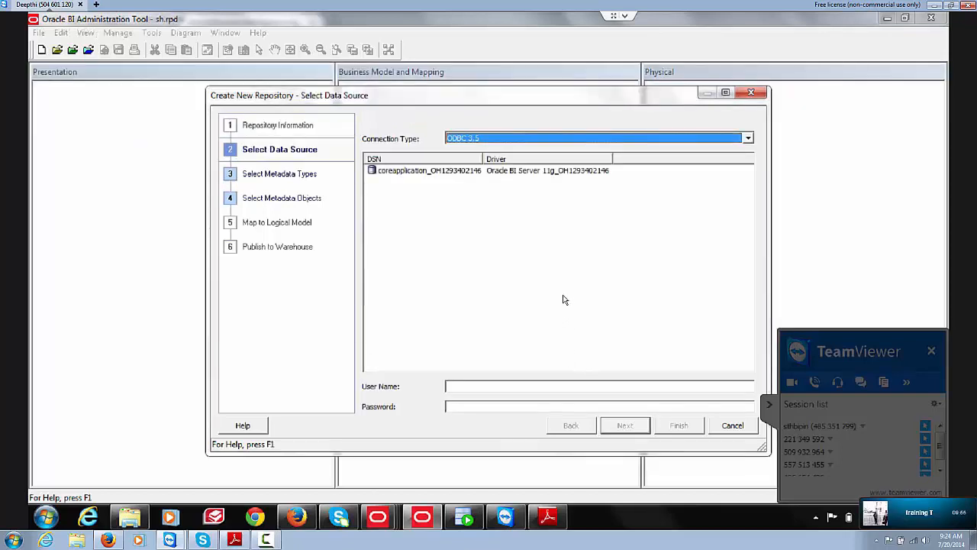
Step: Connect over OCI 10g/11g to data source orcl with the SH user's credentials
click(651, 141)
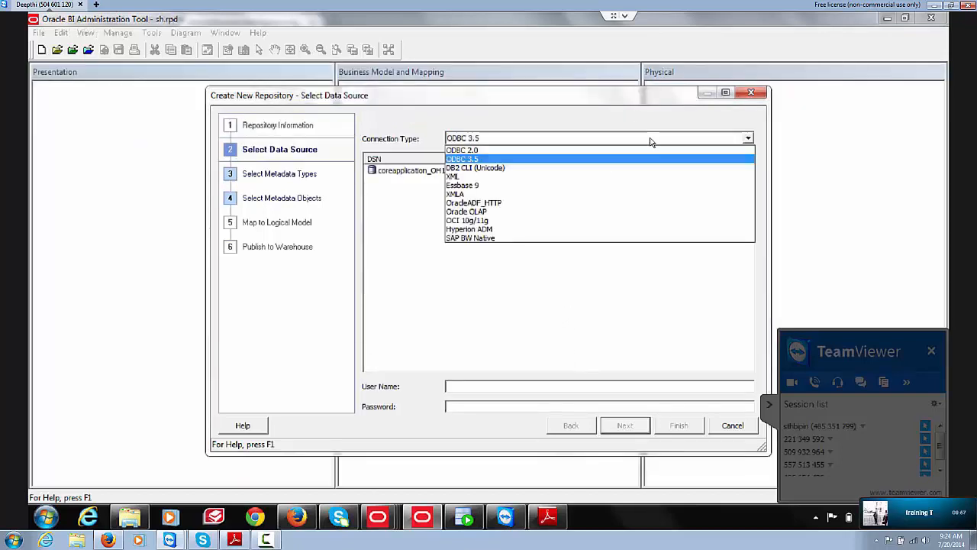
click(492, 220)
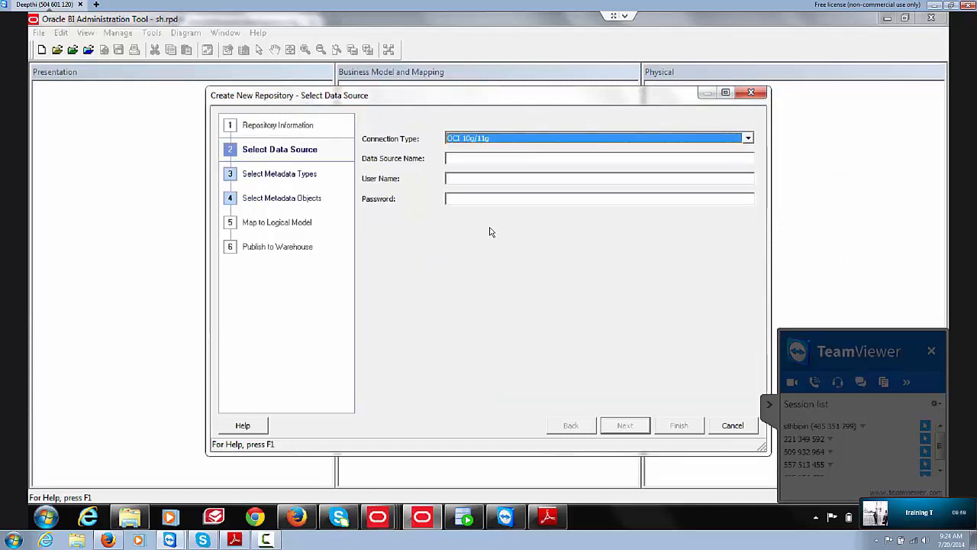
click(495, 158)
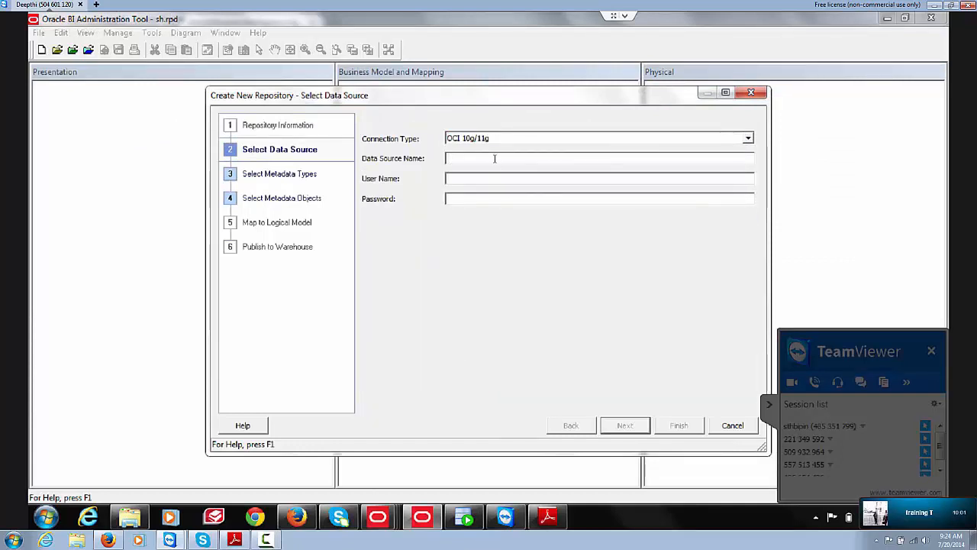
text(orcl)
text(SH)
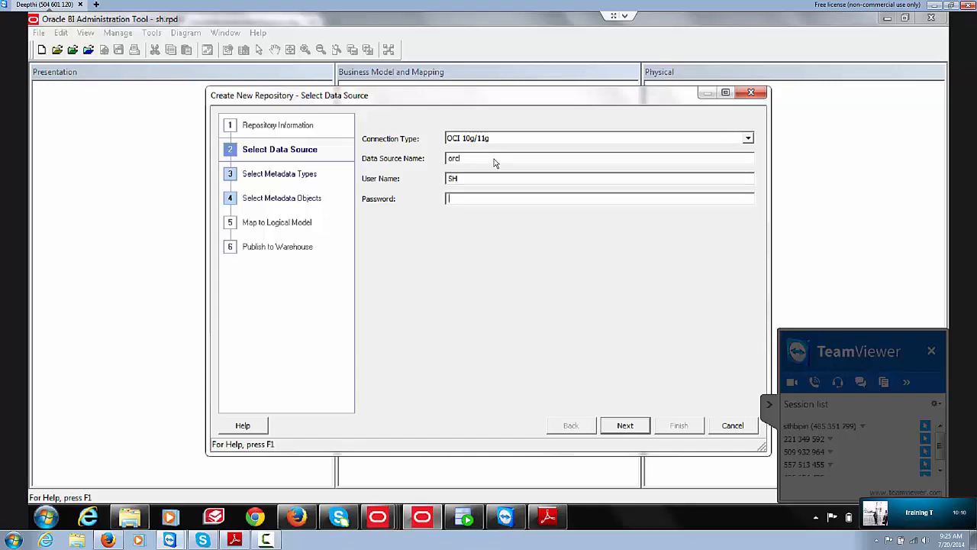
text(sh1)
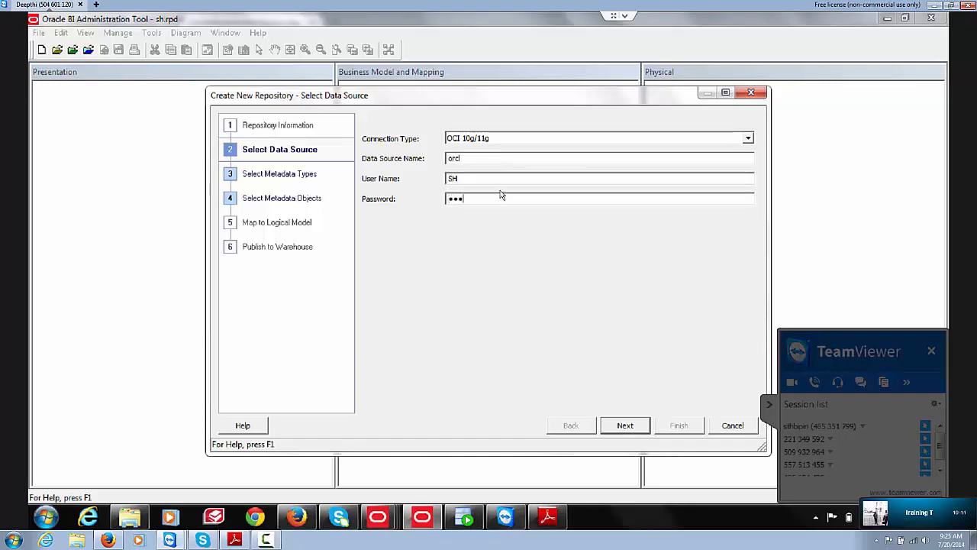
click(633, 426)
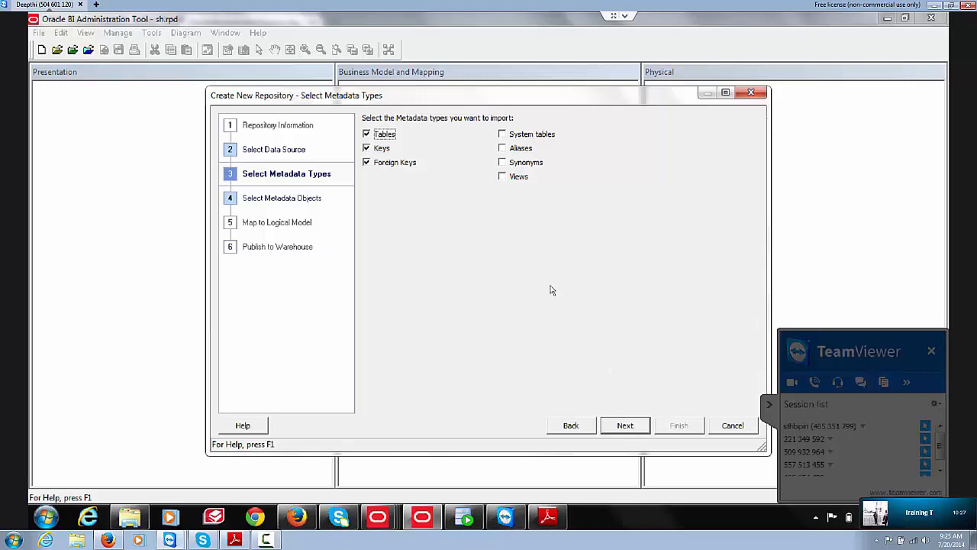
Step: Include Views, then select PRODUCTS, PROFITS and SALES under SH for import
click(502, 178)
click(624, 424)
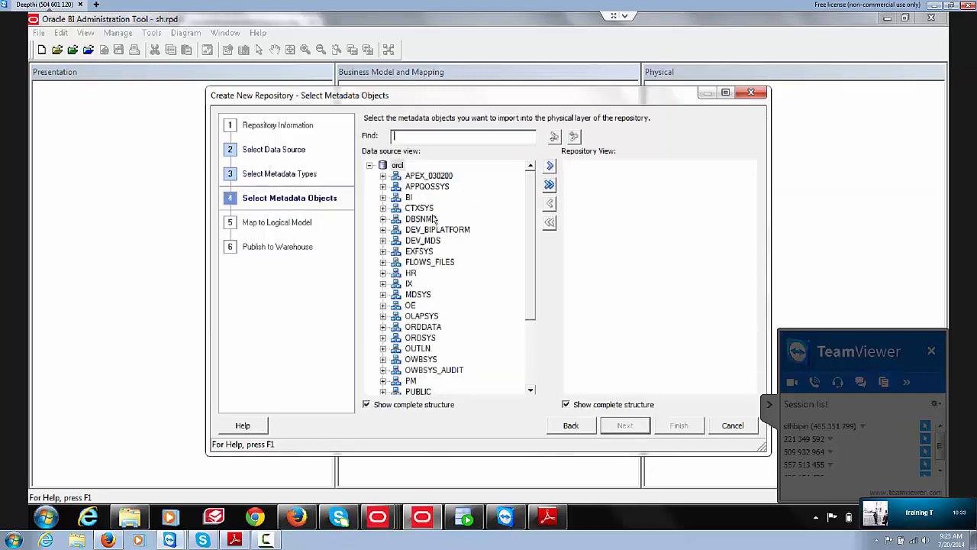
drag(535, 280, 536, 343)
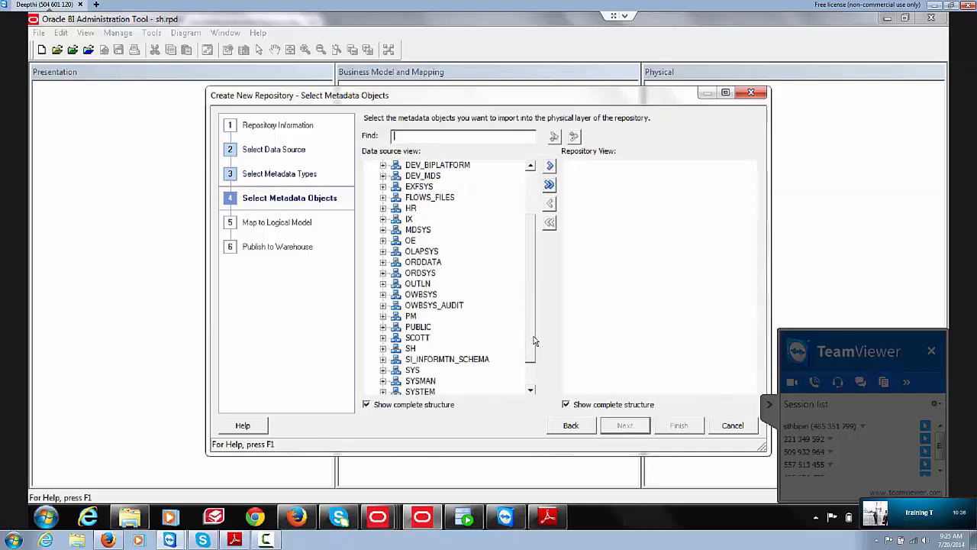
click(384, 349)
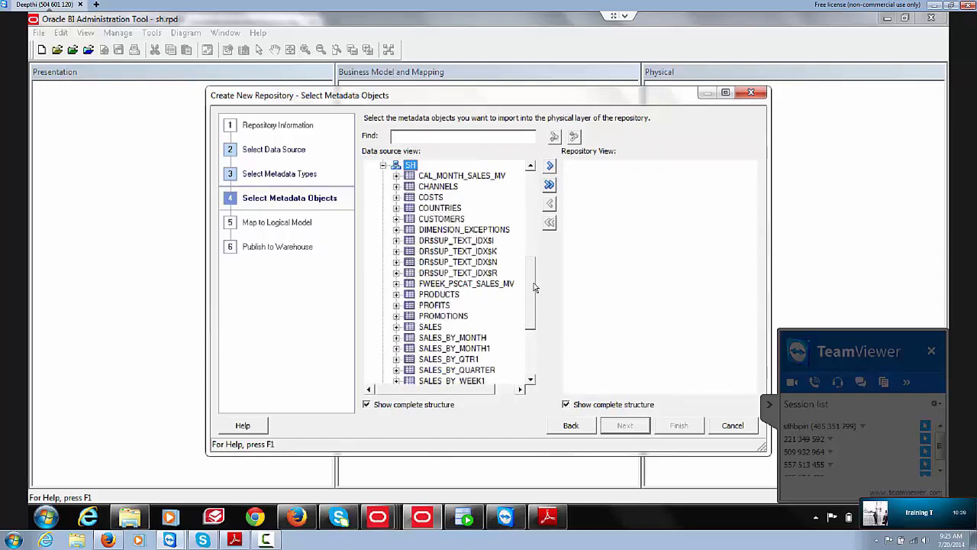
drag(534, 293, 533, 313)
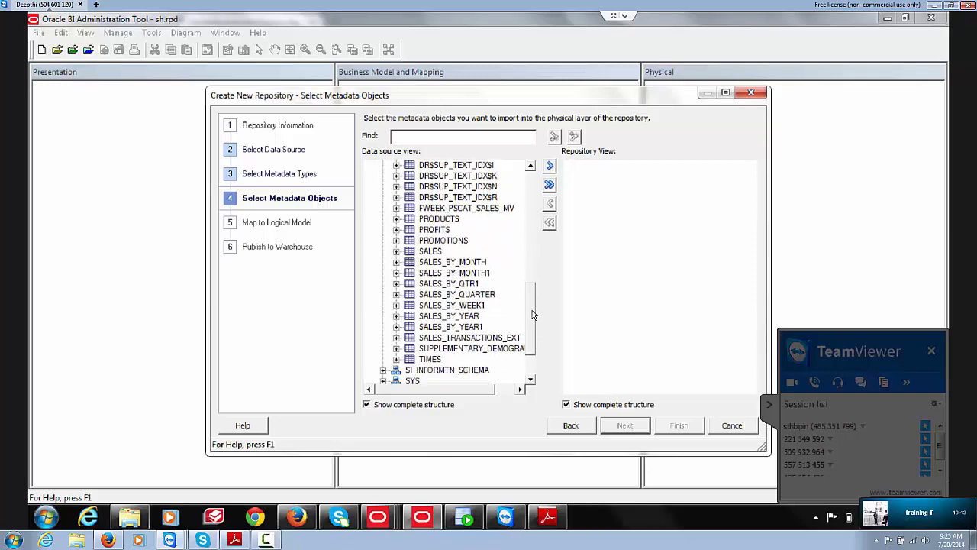
scroll(533, 314, up, 1)
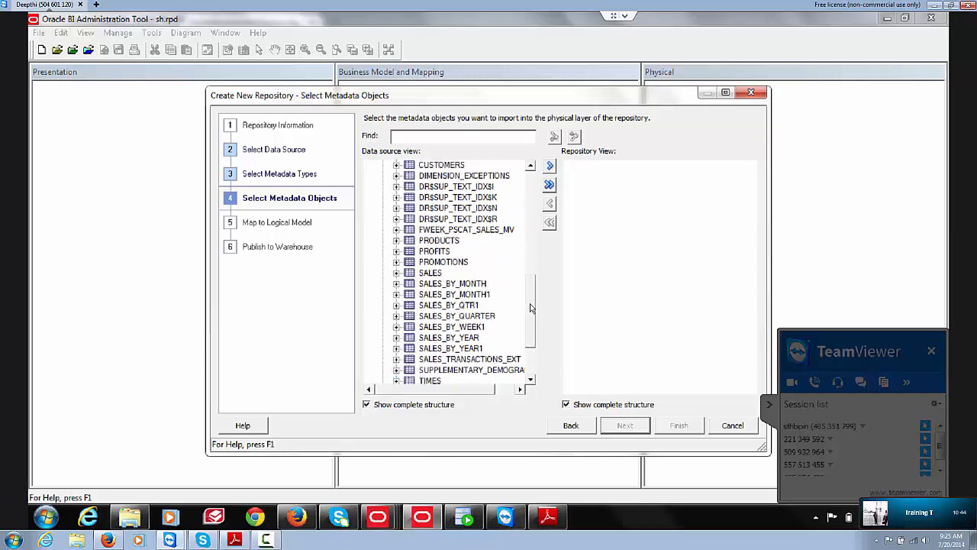
click(454, 241)
ctrl+click(445, 253)
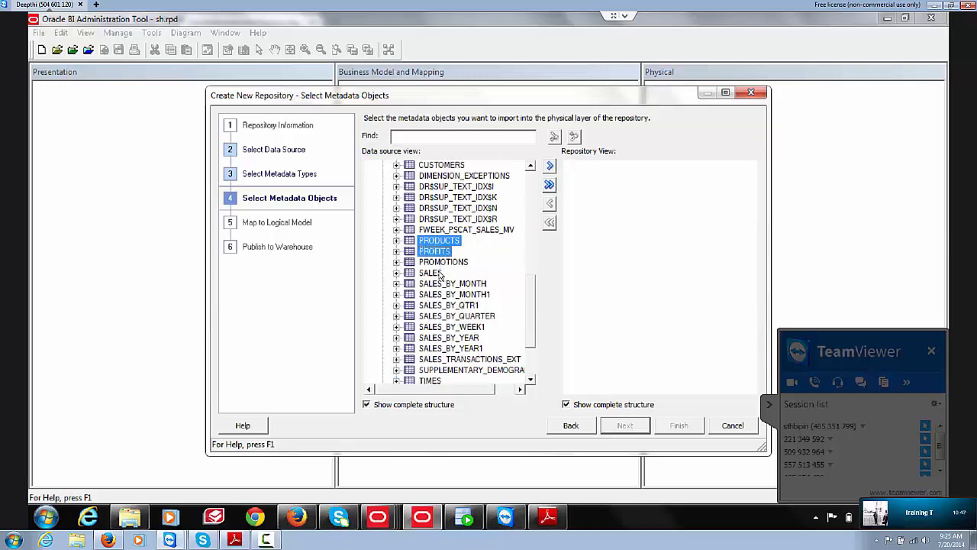
ctrl+click(439, 273)
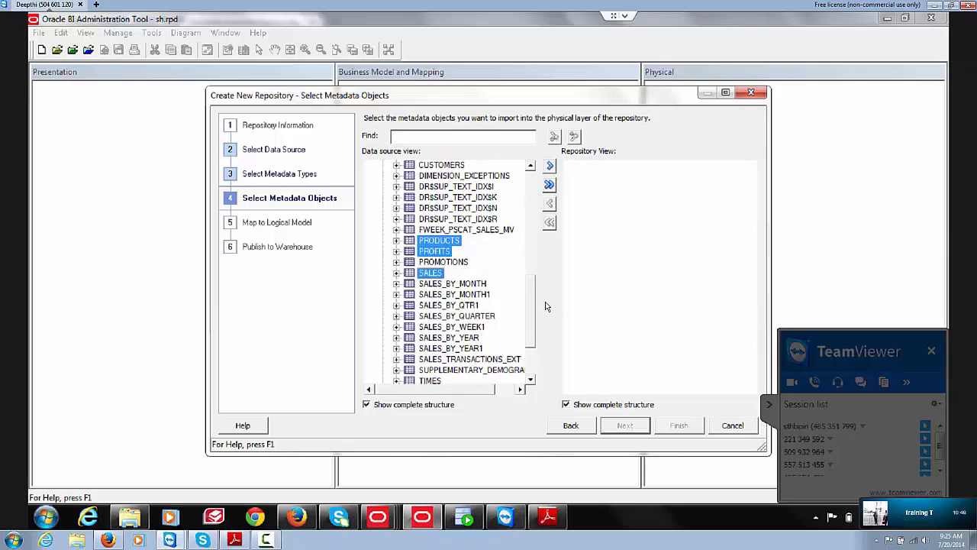
click(549, 165)
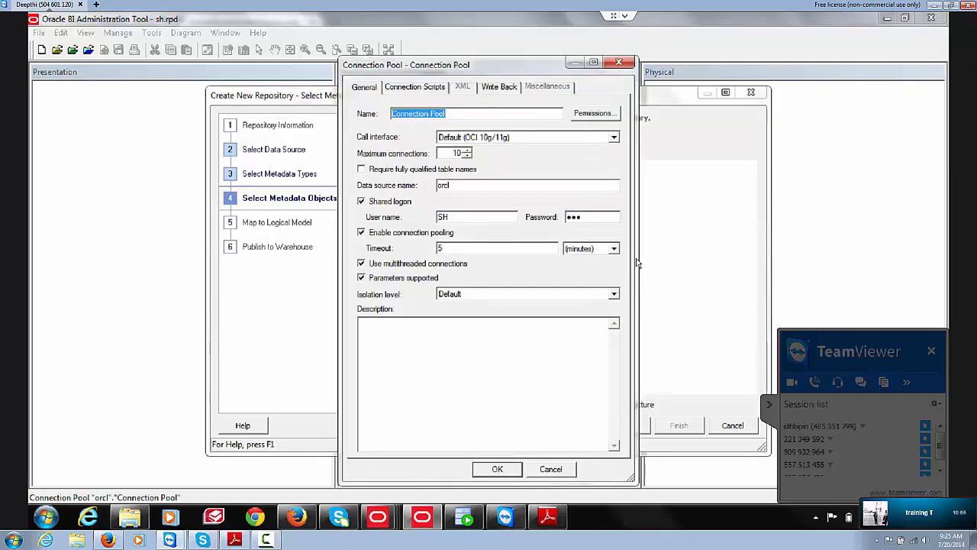
Step: Accept the connection pool, finish the wizard, and expand orcl in the Physical layer
click(497, 468)
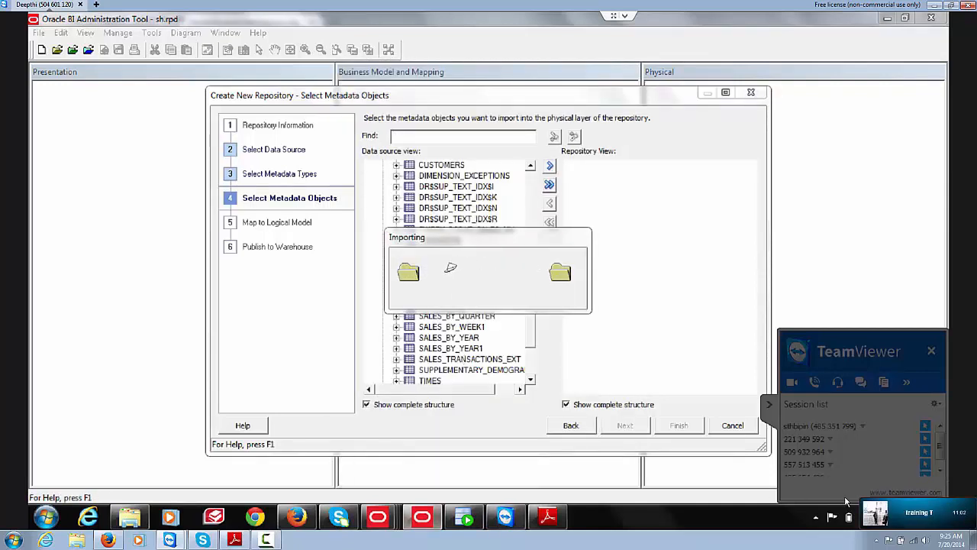
mouse_move(907, 518)
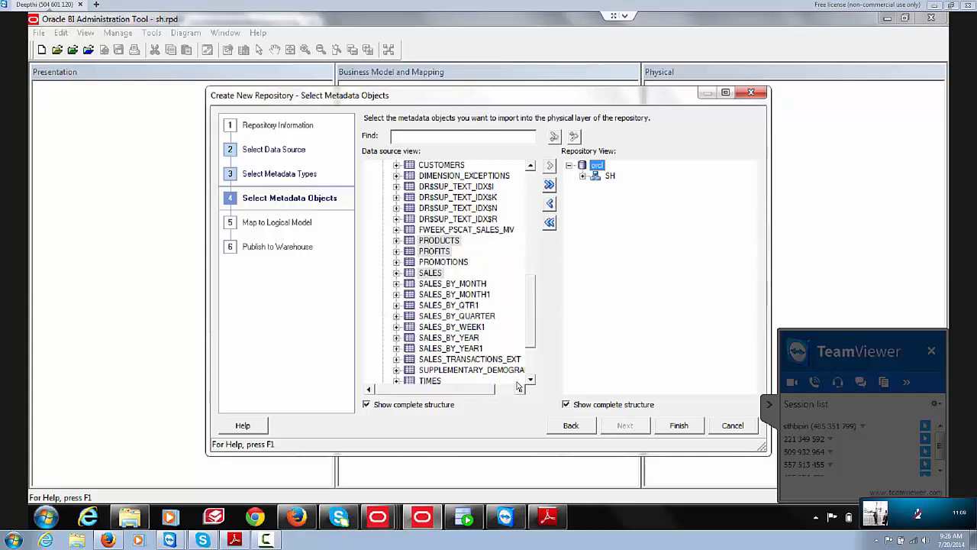
click(679, 426)
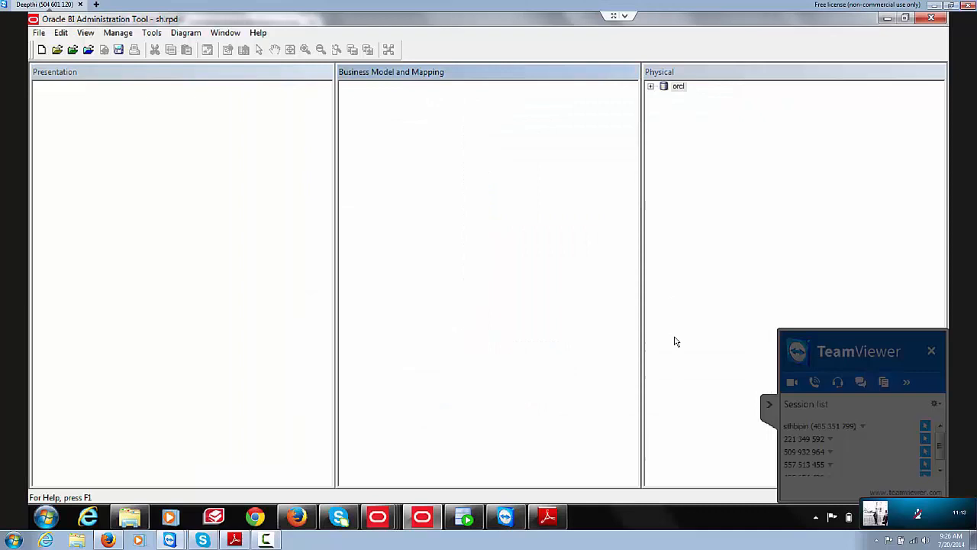
click(650, 87)
Step: Run Check Consistency on the Physical layer, close its no-errors result, and mute the call microphone
click(664, 108)
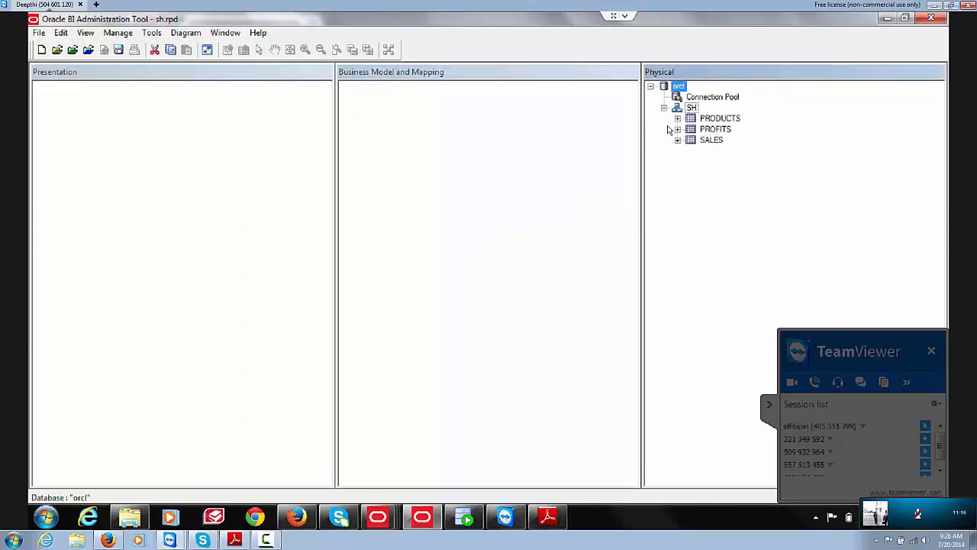
right_click(694, 217)
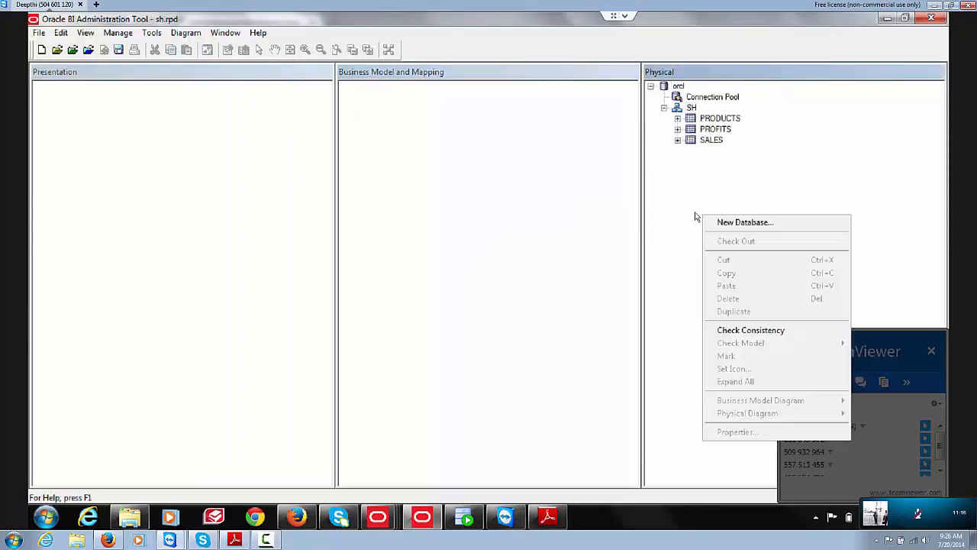
click(733, 330)
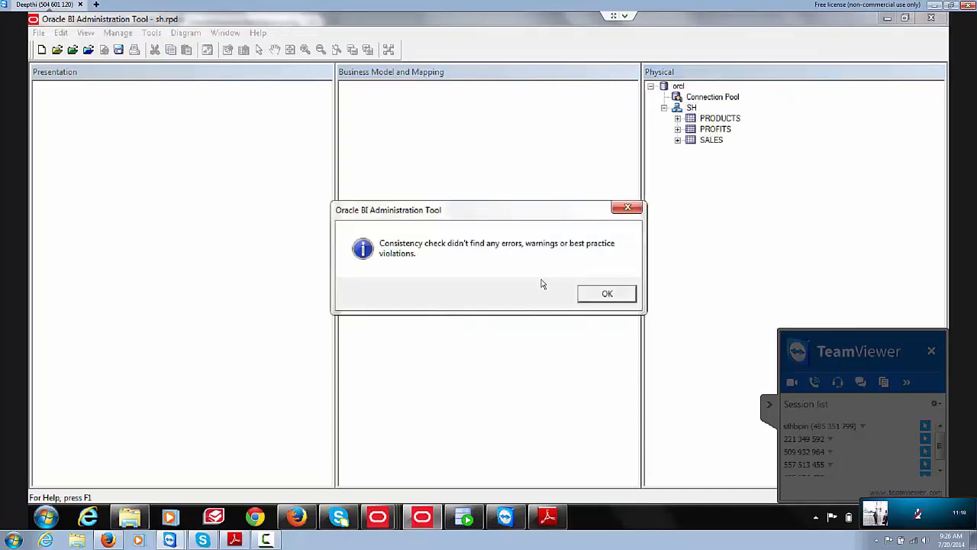
click(587, 294)
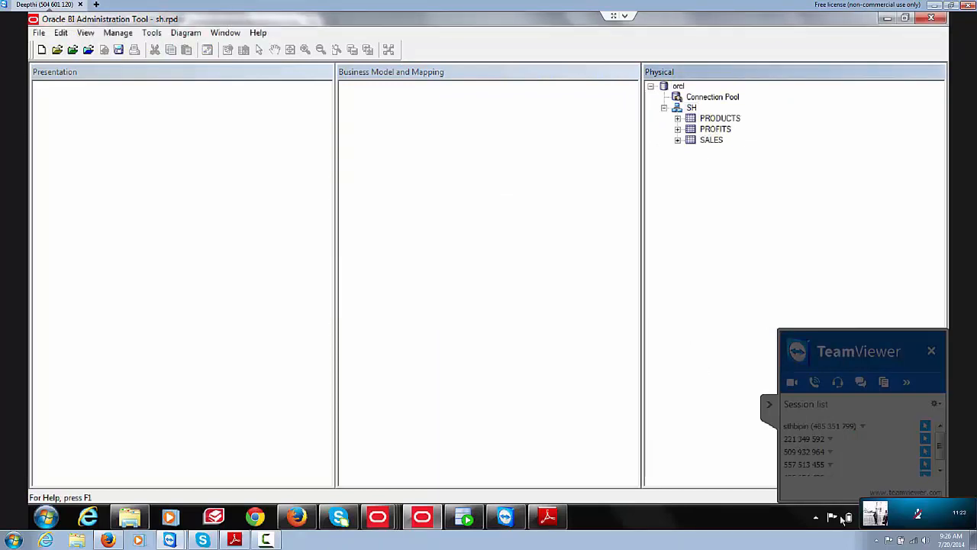
click(907, 514)
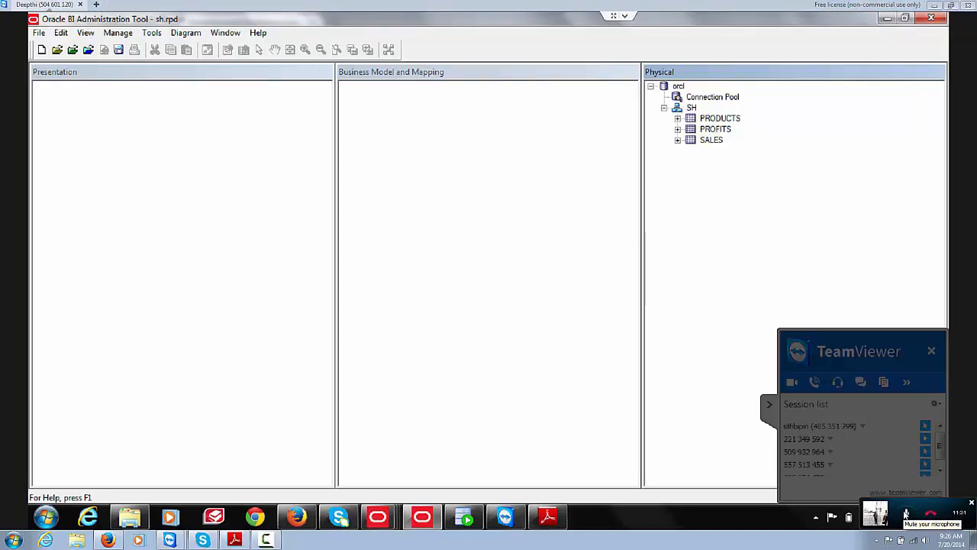
click(907, 514)
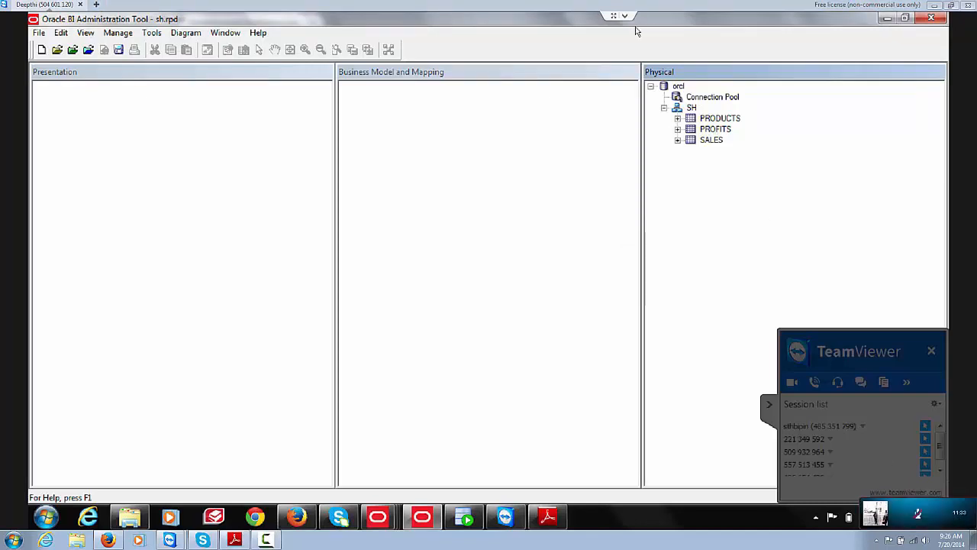
Step: Launch Import Metadata from the orcl connection pool, keeping Tables, Keys and Foreign Keys checked
click(689, 101)
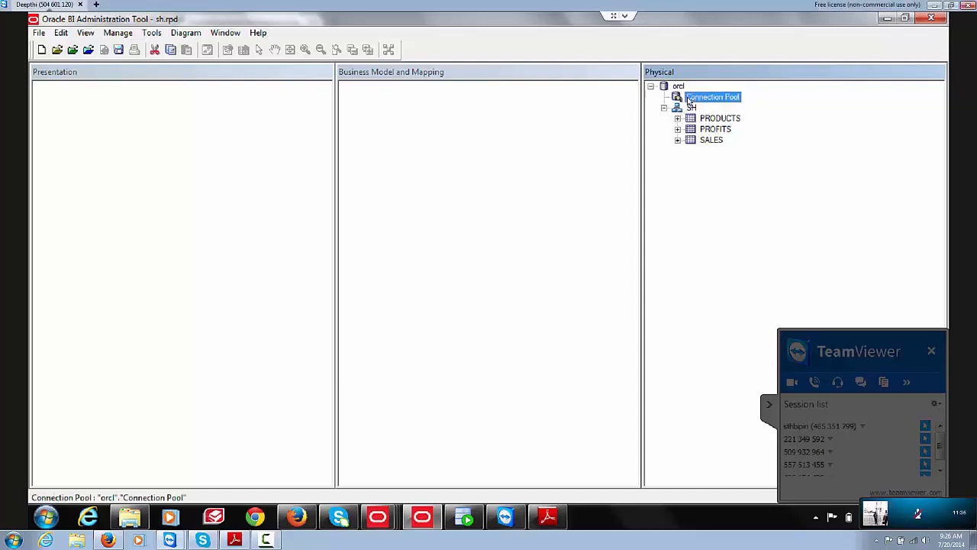
right_click(688, 100)
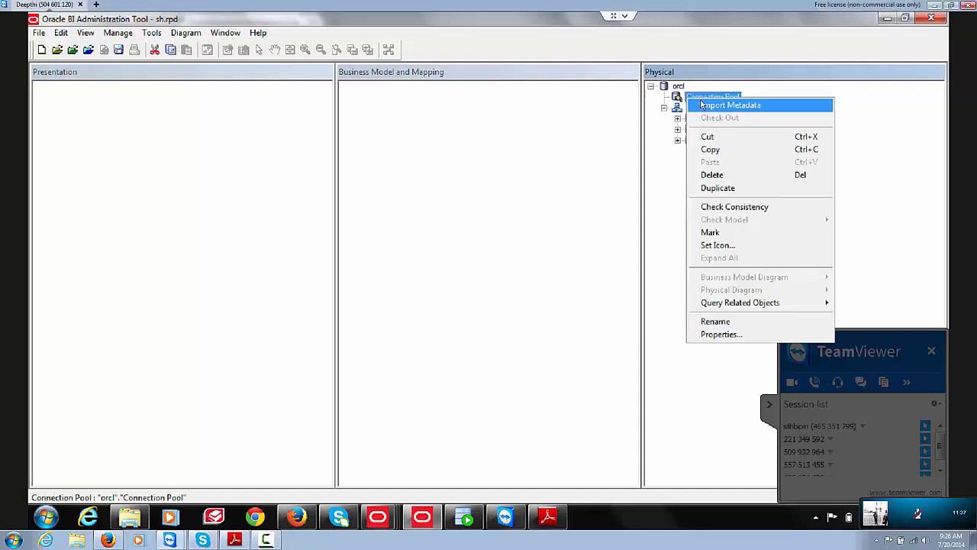
click(704, 105)
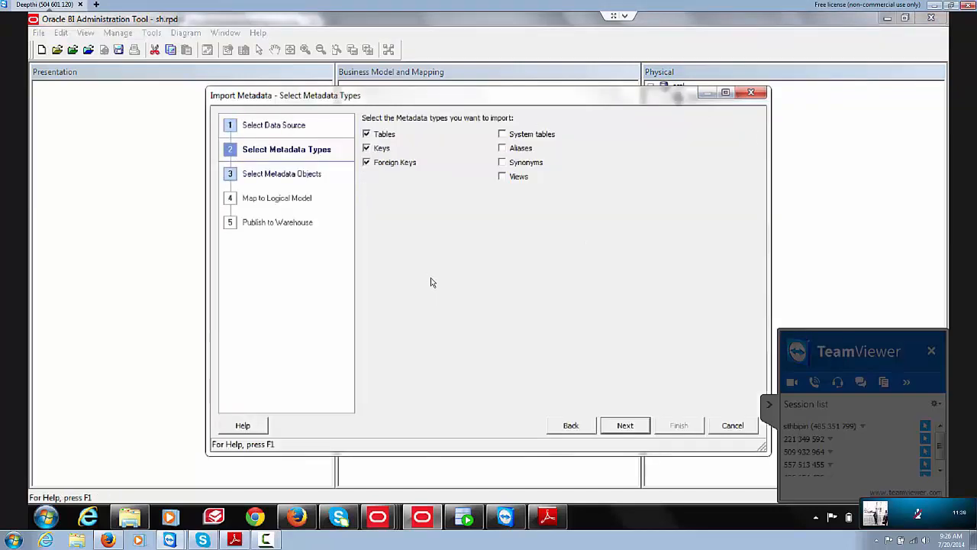
mouse_move(547, 517)
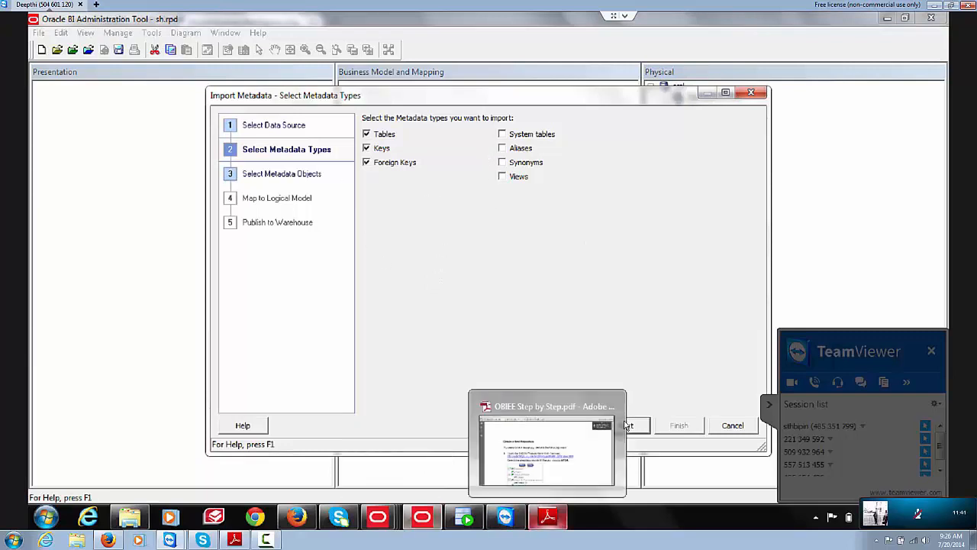
mouse_move(624, 425)
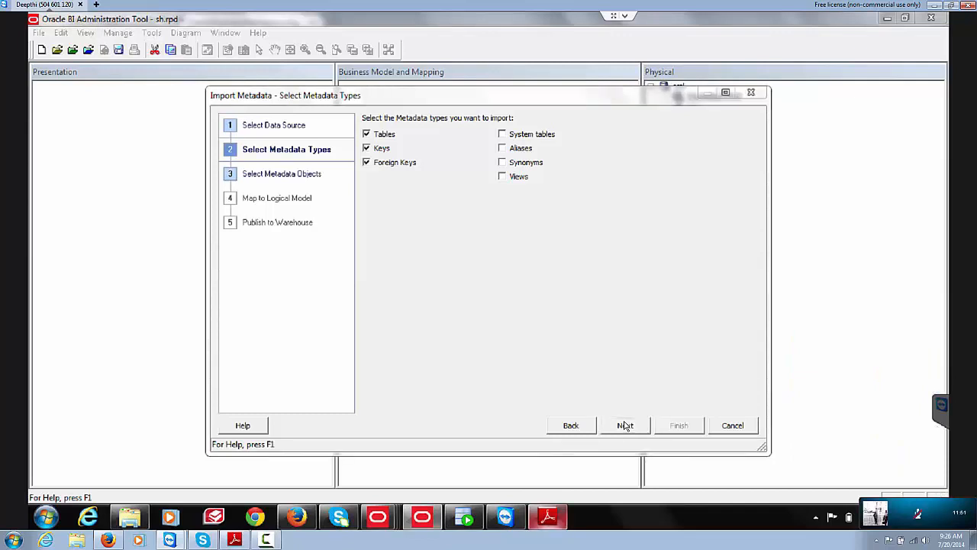
key(alt+Tab)
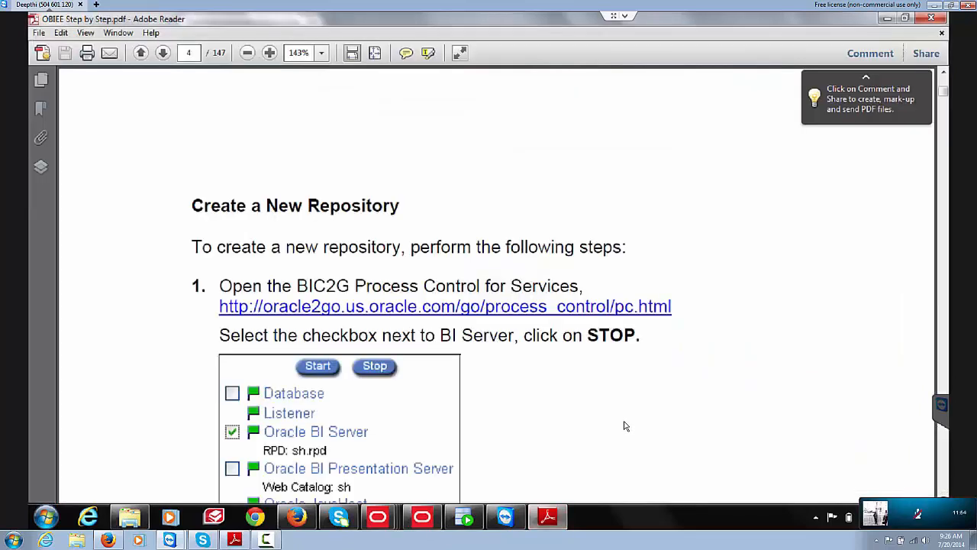
Step: Scroll the OBIEE Step by Step PDF to page 6, Create an ODBC Data Source
scroll(624, 426, down, 5)
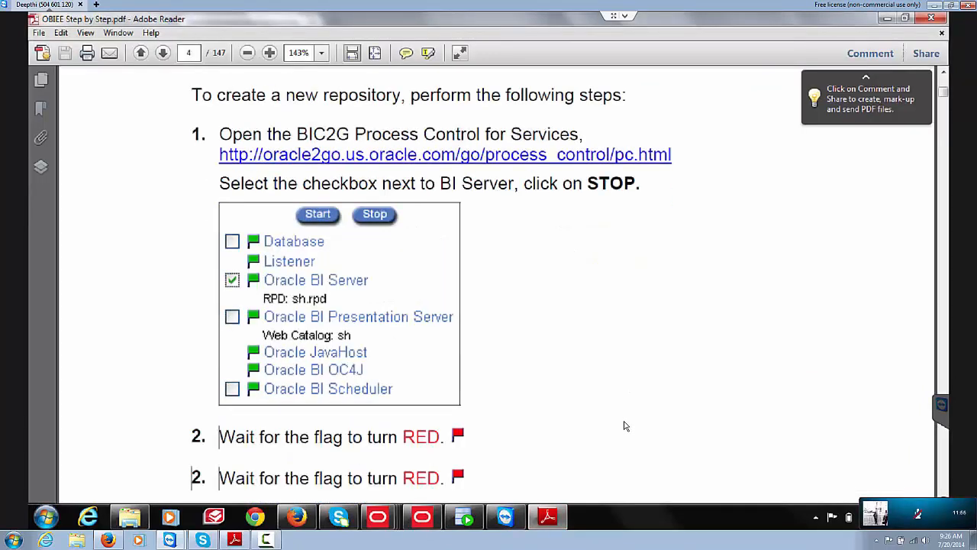
scroll(624, 425, down, 9)
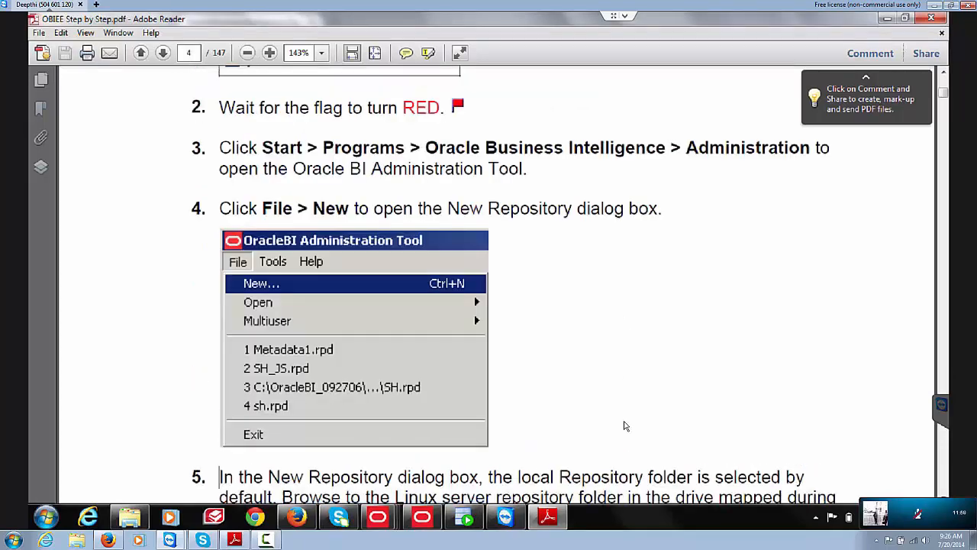
scroll(624, 426, down, 8)
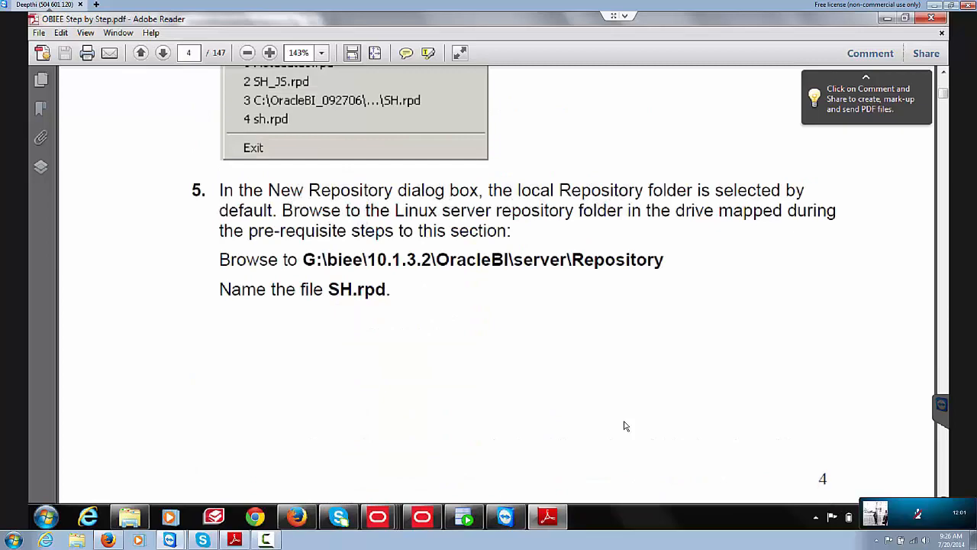
scroll(624, 426, down, 2)
scroll(624, 426, down, 5)
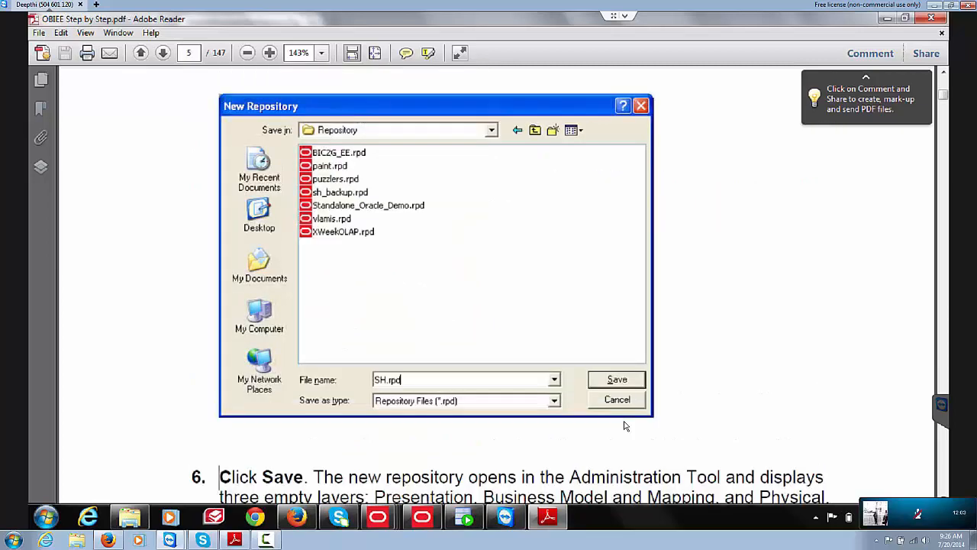
scroll(624, 426, down, 10)
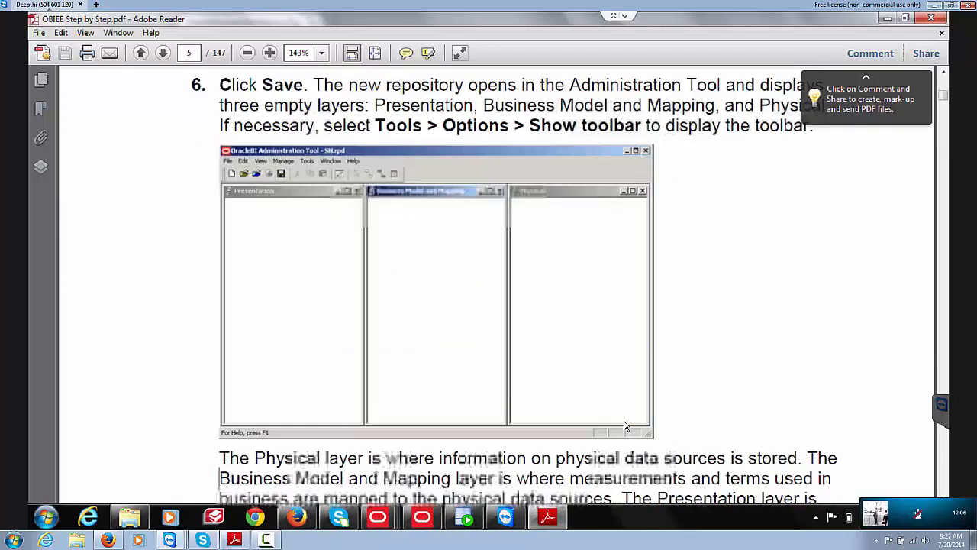
scroll(625, 426, down, 2)
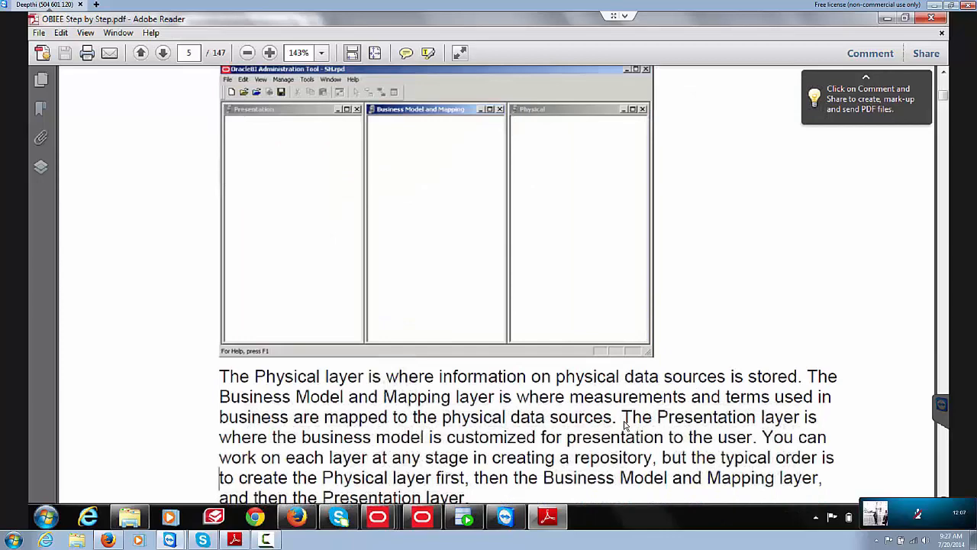
scroll(625, 426, down, 1)
scroll(625, 425, down, 5)
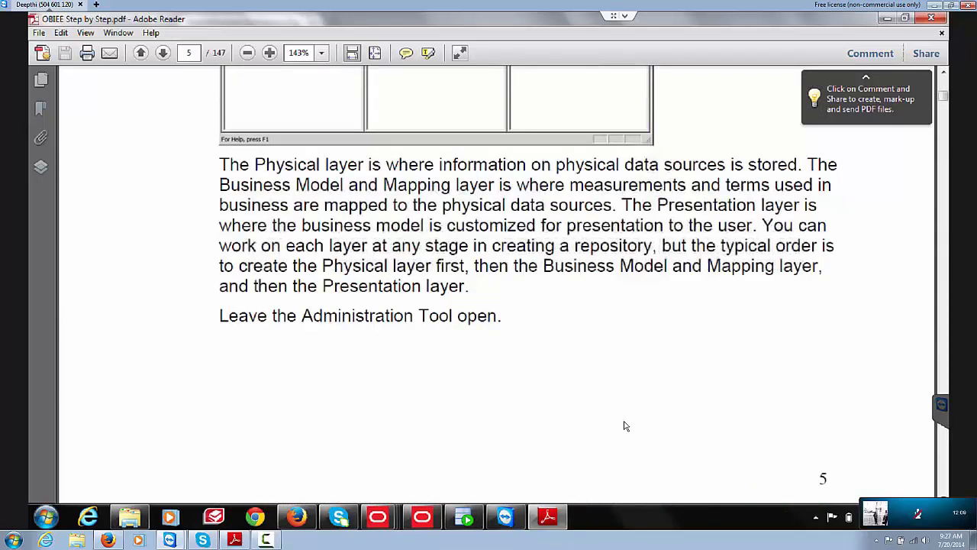
scroll(625, 425, down, 2)
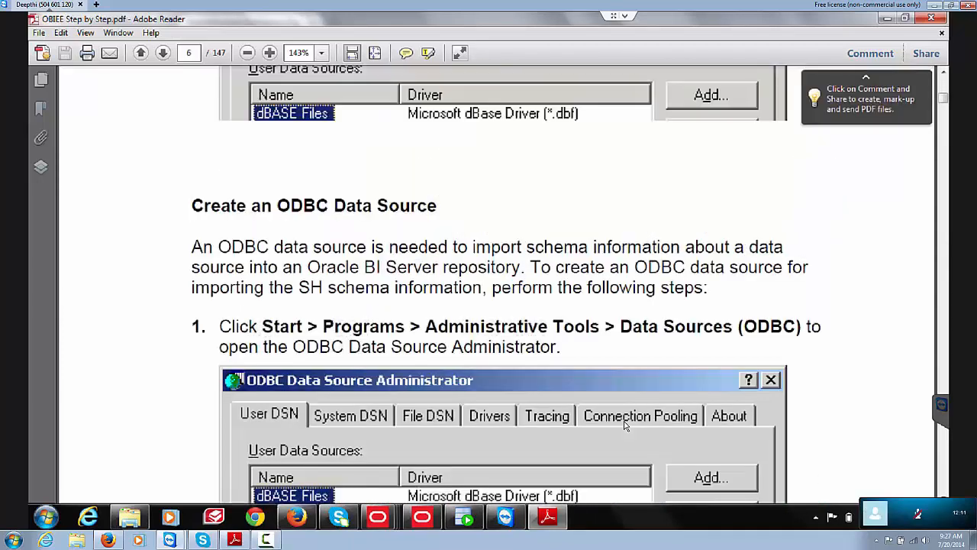
scroll(625, 426, down, 9)
scroll(624, 426, down, 6)
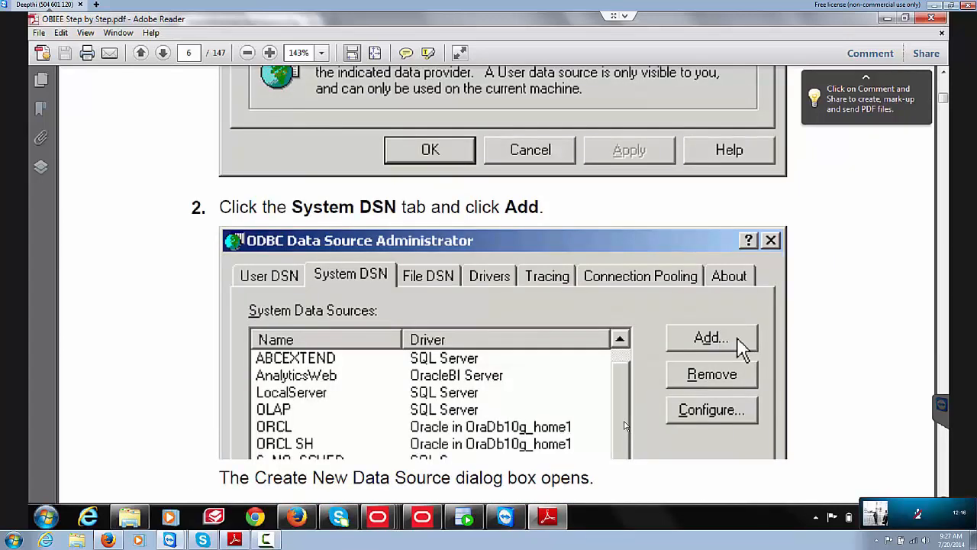
key(Home)
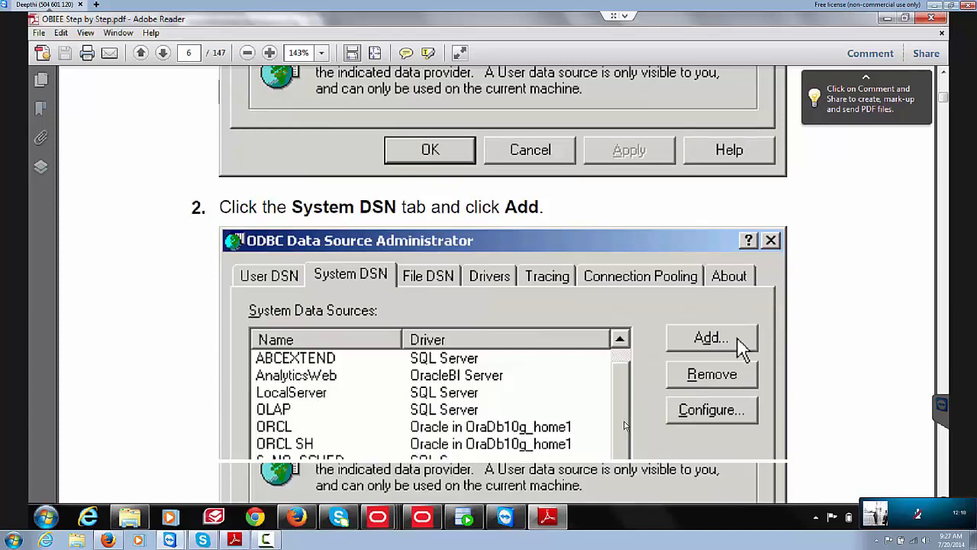
scroll(625, 426, up, 8)
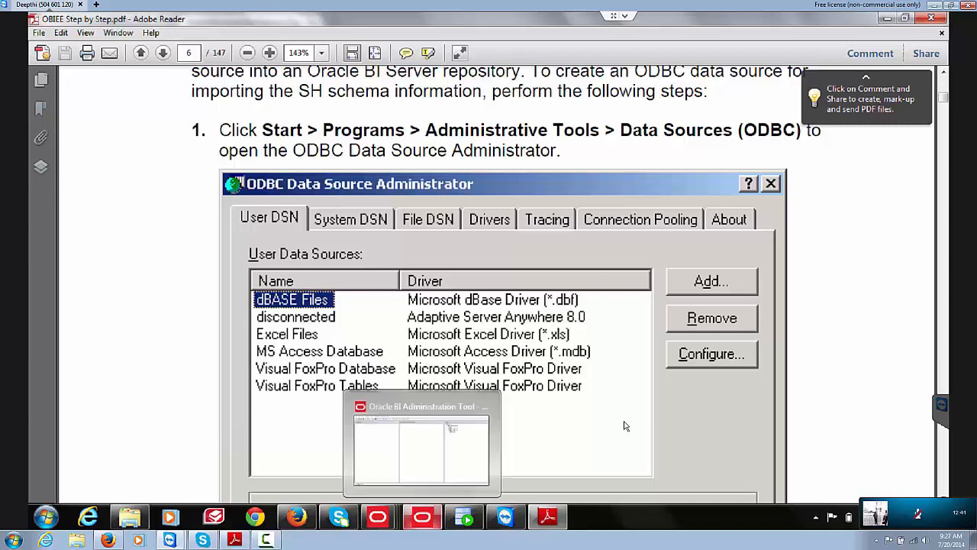
Step: Review the OCI 10g/11g Select Data Source settings, then advance past the metadata types step
click(423, 517)
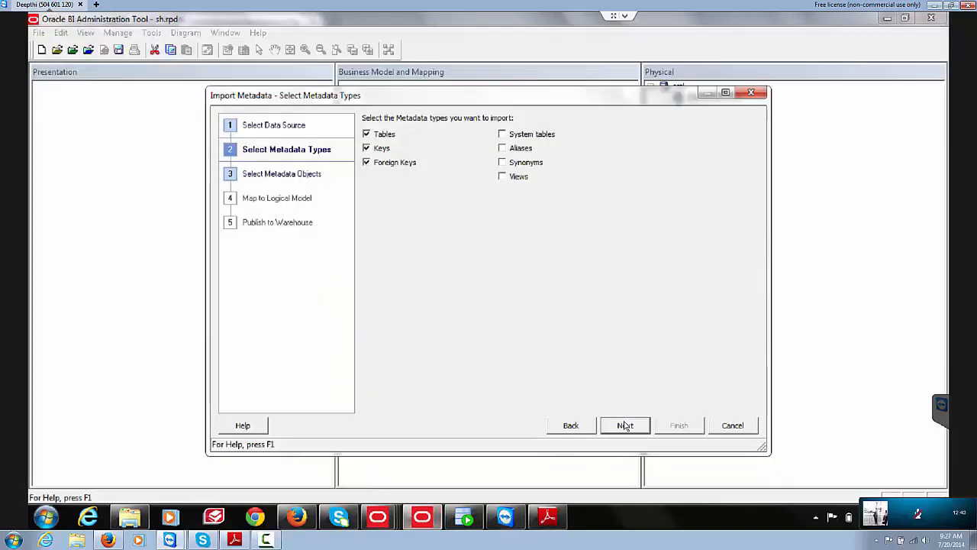
click(571, 426)
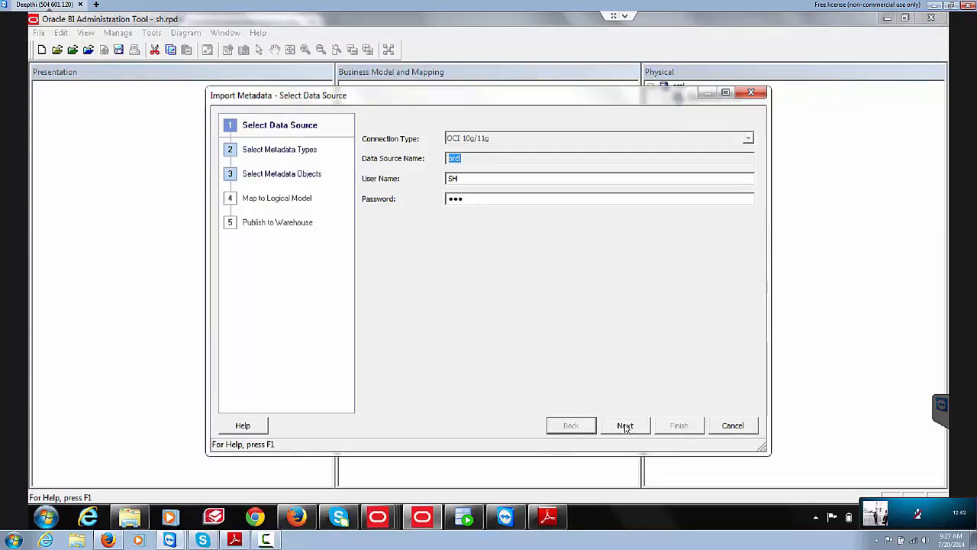
click(625, 425)
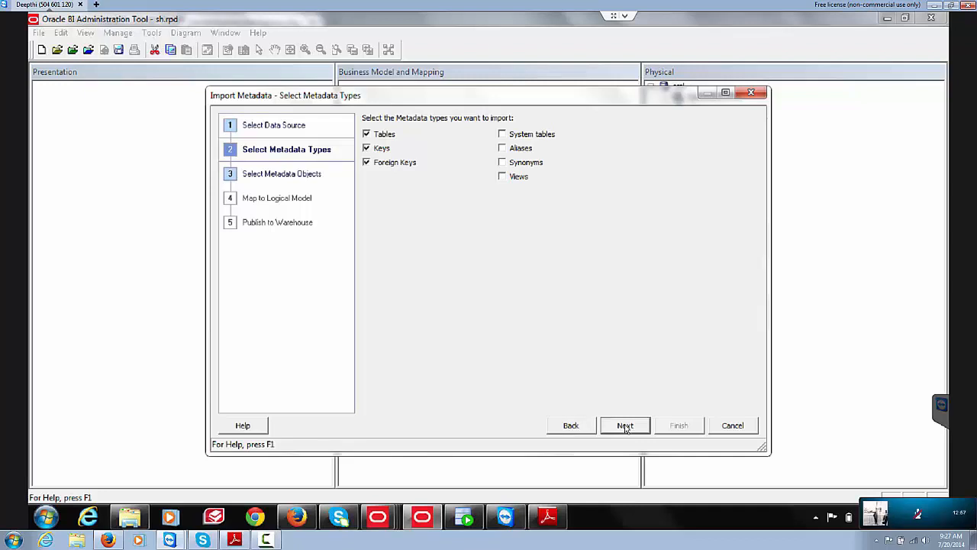
click(625, 425)
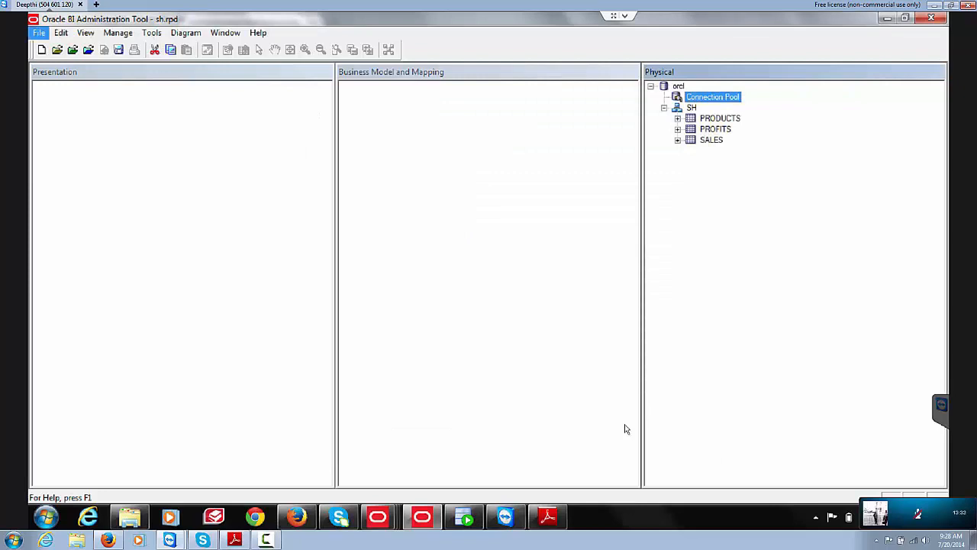
Step: Start a new Import Metadata from the File menu, then bring up the Windows Start menu
key(alt+f)
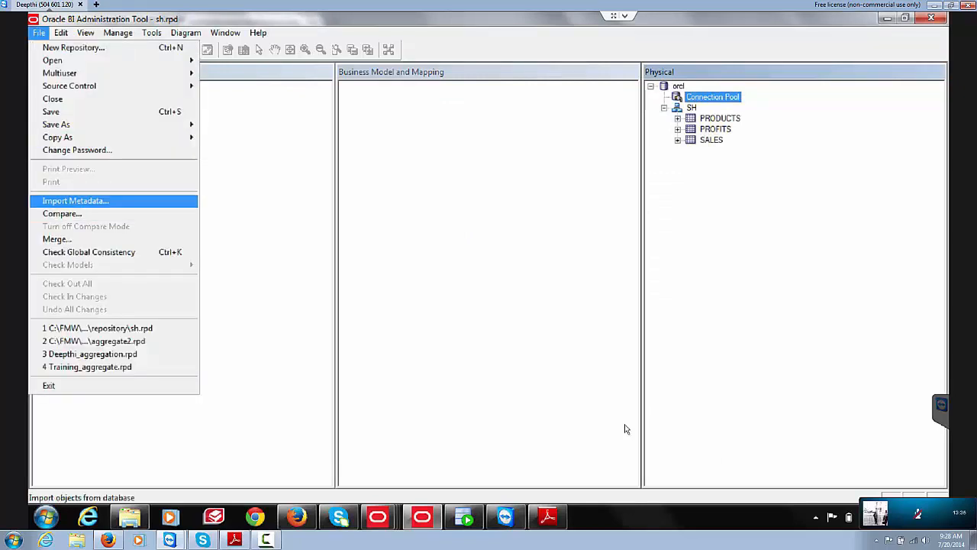
key(Return)
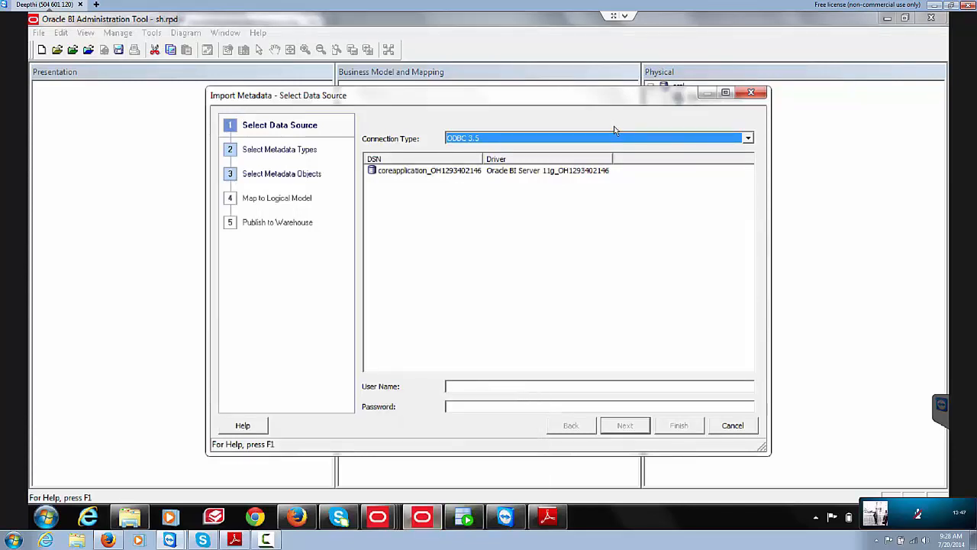
key(super)
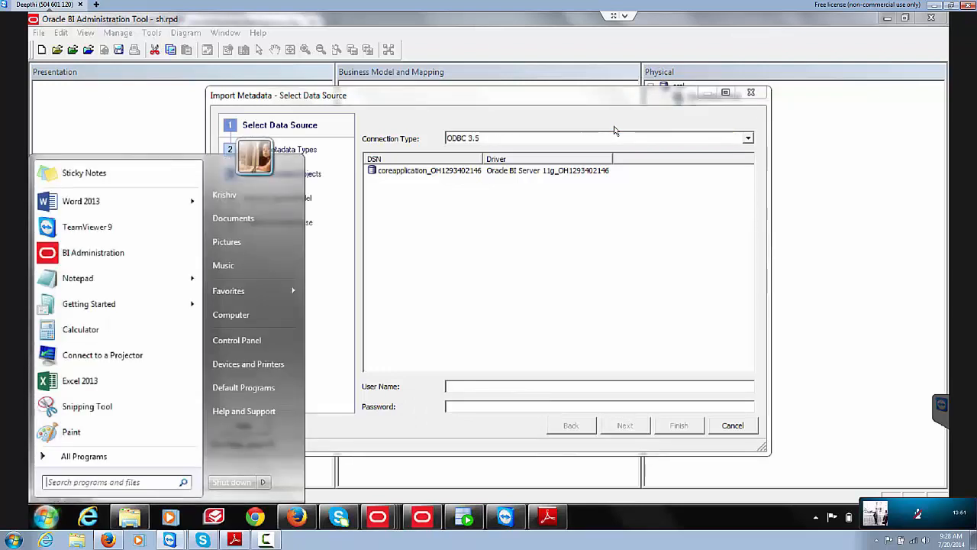
Step: Search 'odbc' and launch the Microsoft ODBC Data Source Administrator
text(od)
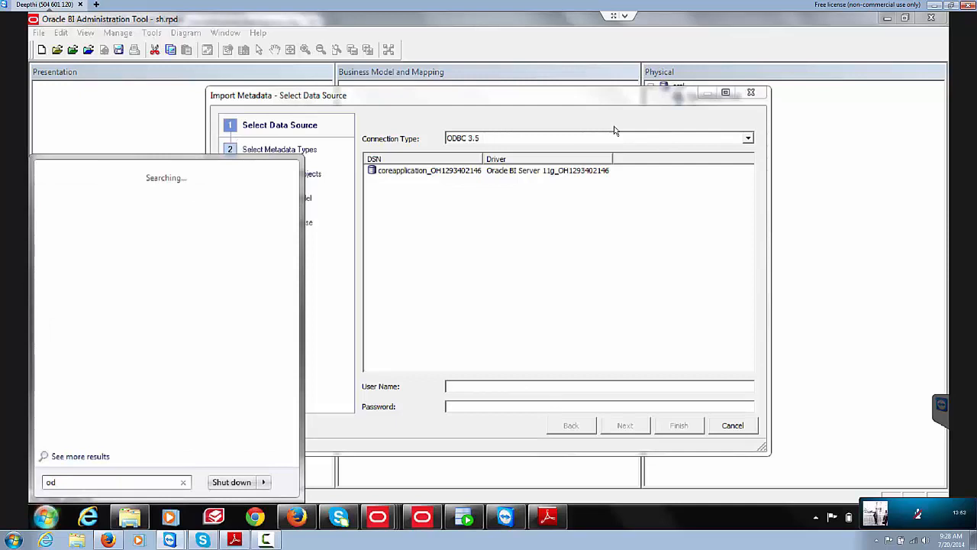
text(bc)
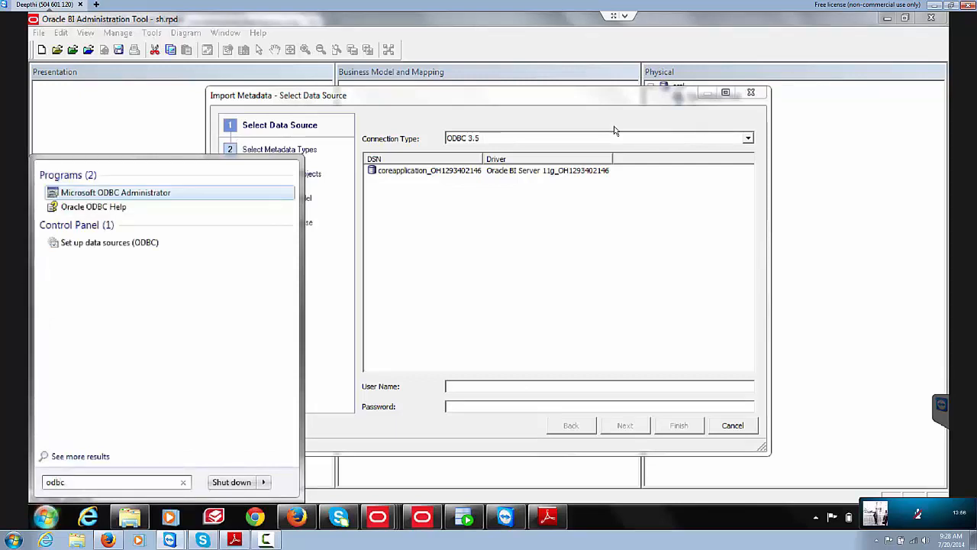
key(Down)
key(Down)
key(Up)
key(Up)
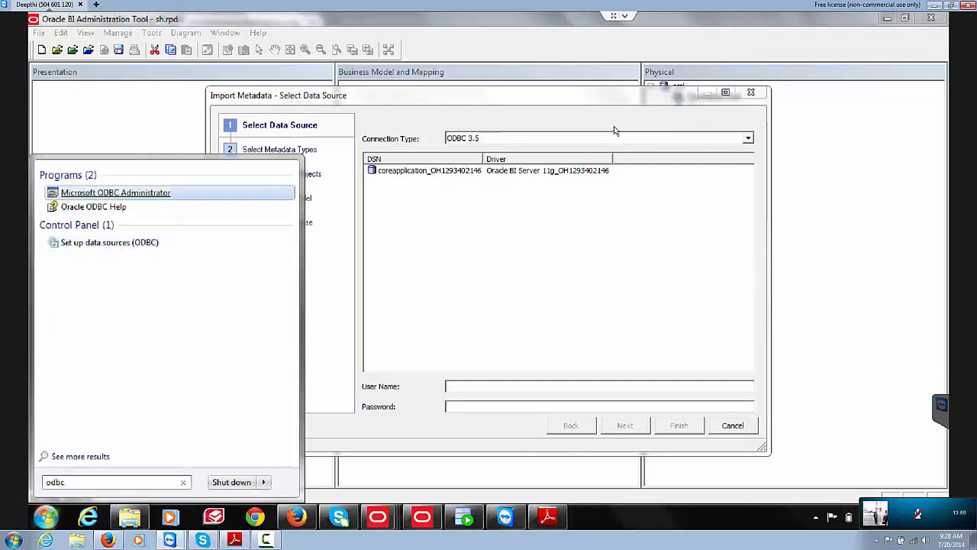
key(Return)
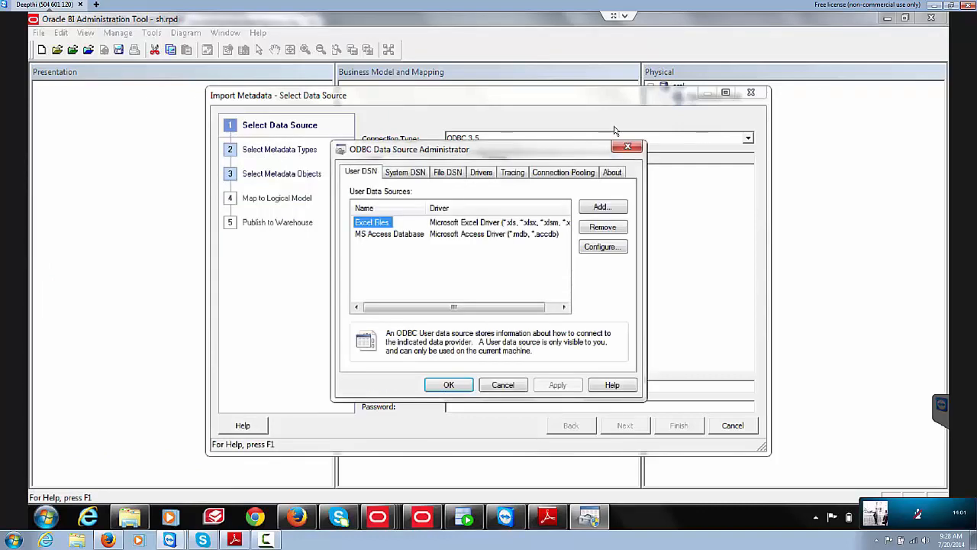
Step: Add a new system DSN using the Oracle in OraDb11g_home1 driver
key(ctrl+Tab)
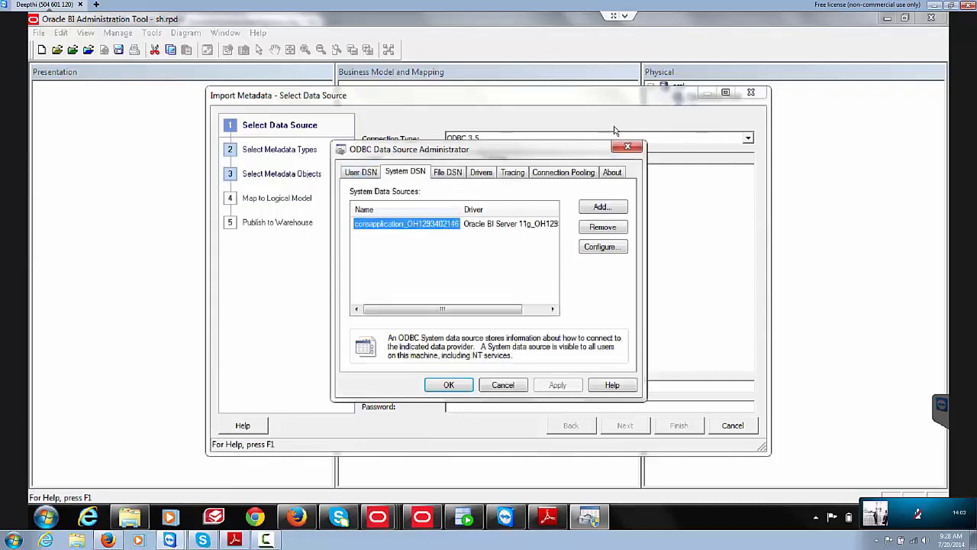
key(alt+d)
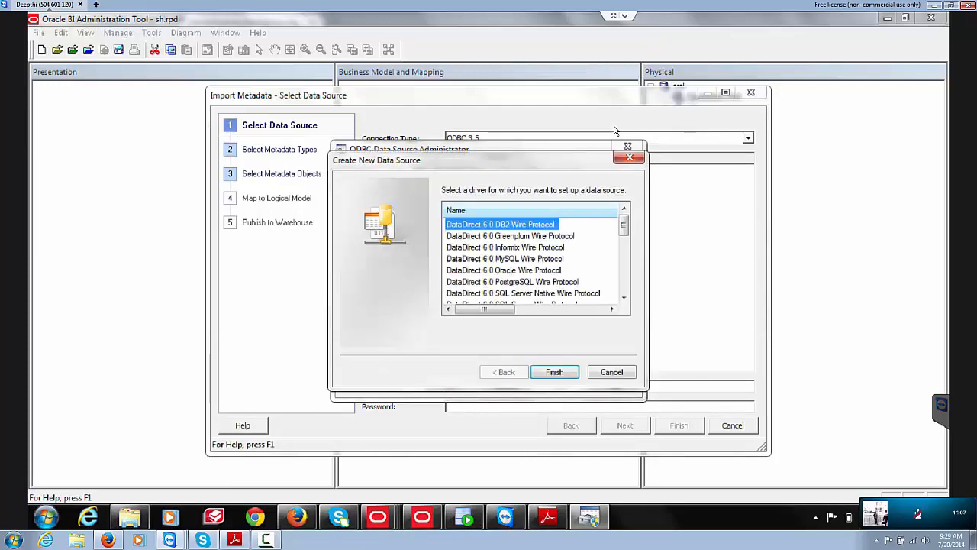
scroll(615, 131, down, 5)
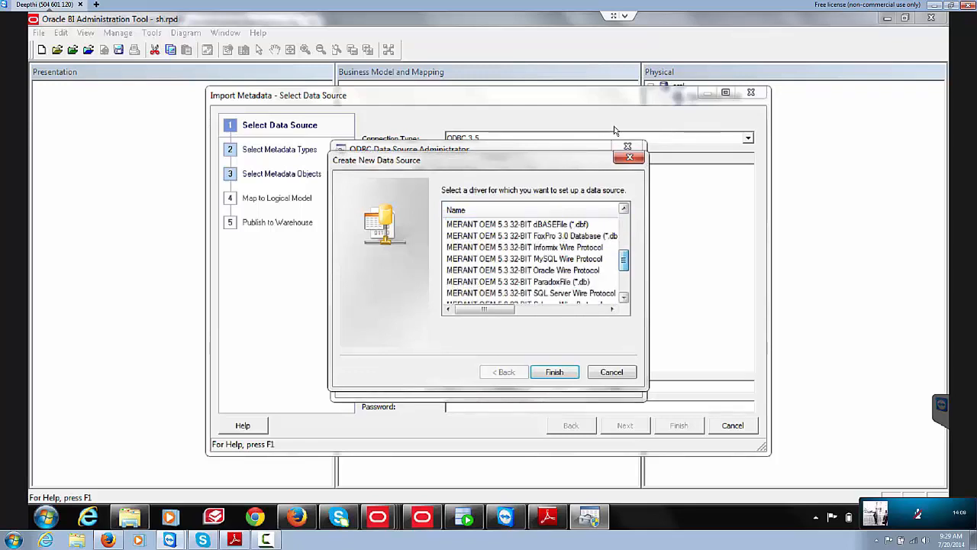
scroll(614, 132, down, 2)
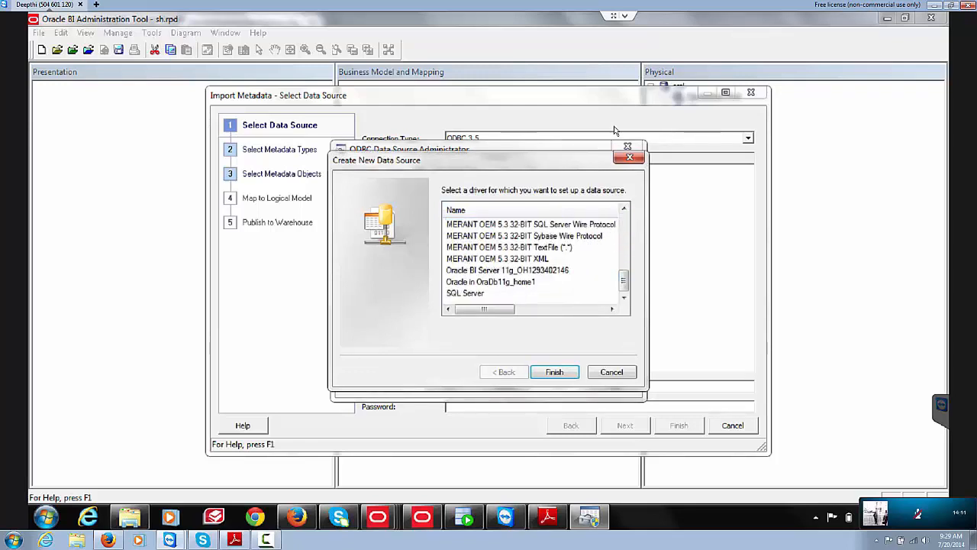
click(491, 281)
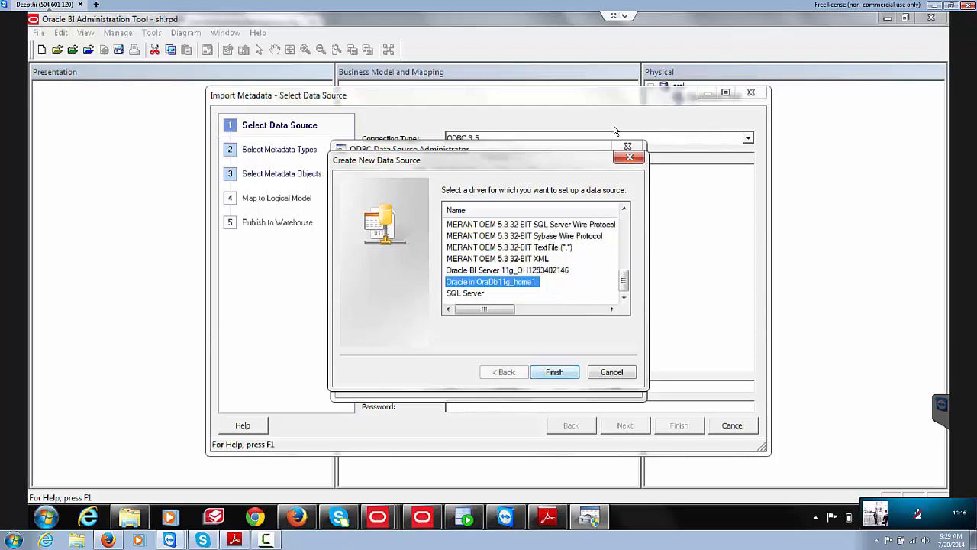
click(554, 372)
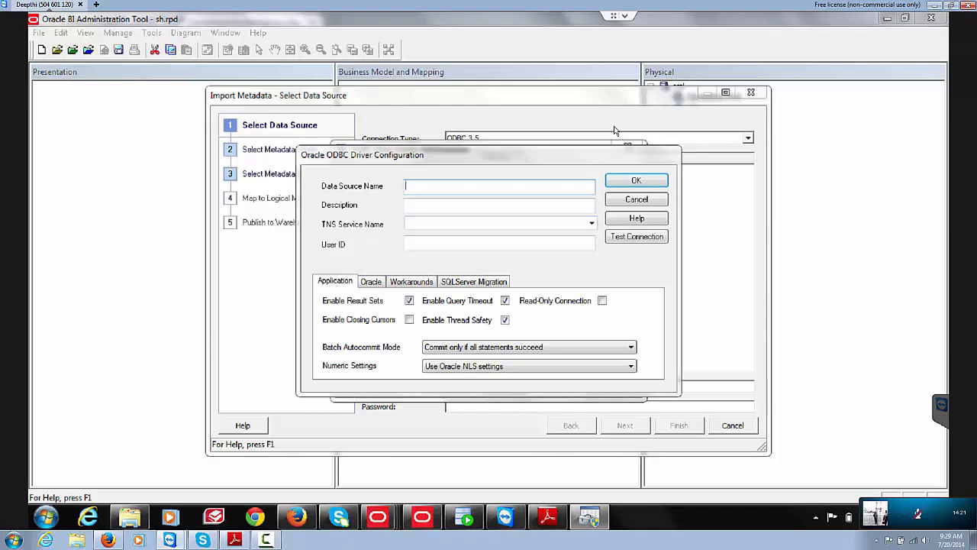
Step: Name the data source sh, choose TNS service ORCL, and enter user ID sh
text(sh)
click(592, 223)
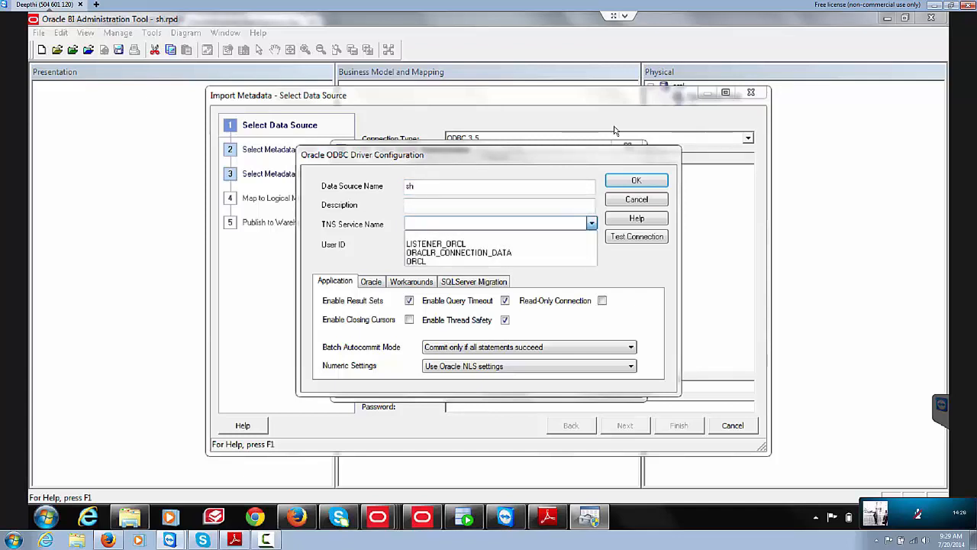
key(Return)
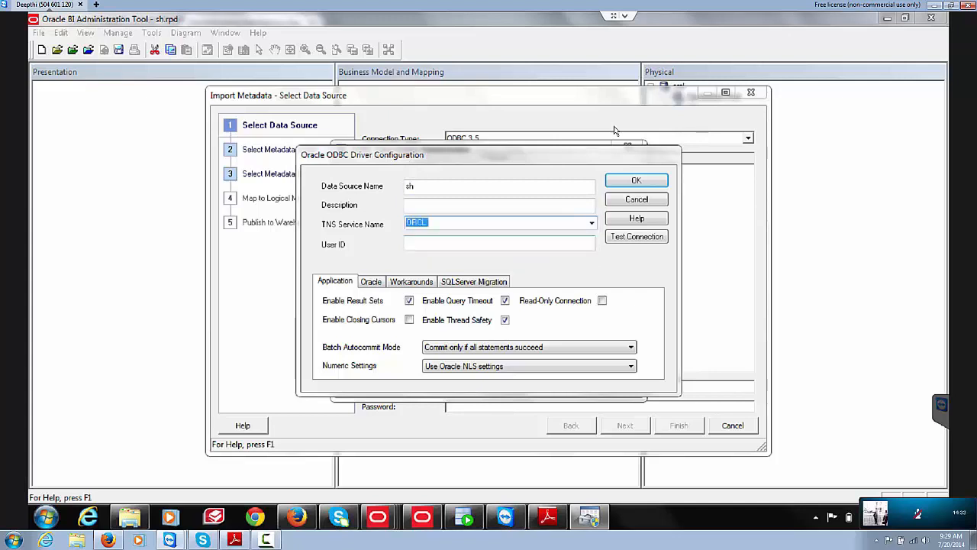
key(Tab)
text(s)
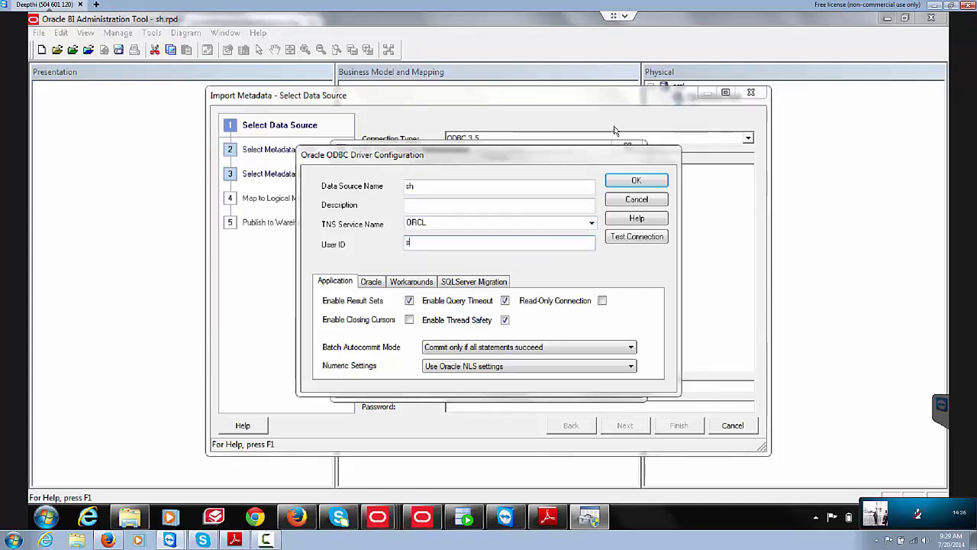
text(h)
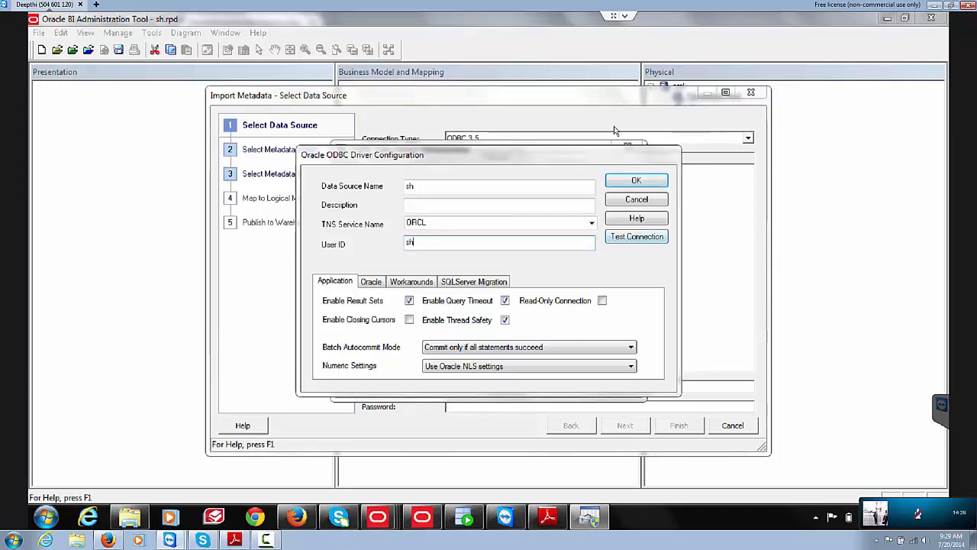
Step: Test the connection with the schema password and confirm it succeeds
key(Tab)
key(Return)
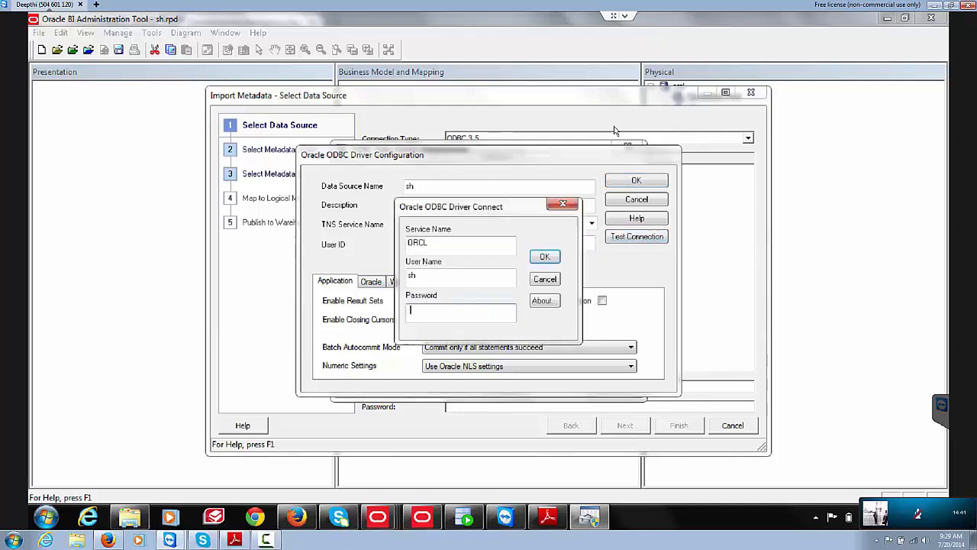
text(•••)
key(Return)
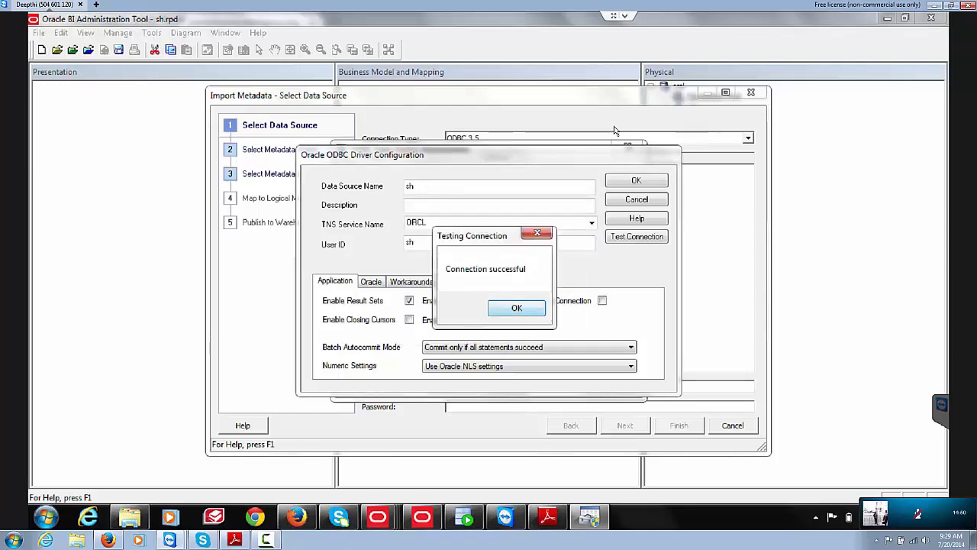
key(Return)
key(Return)
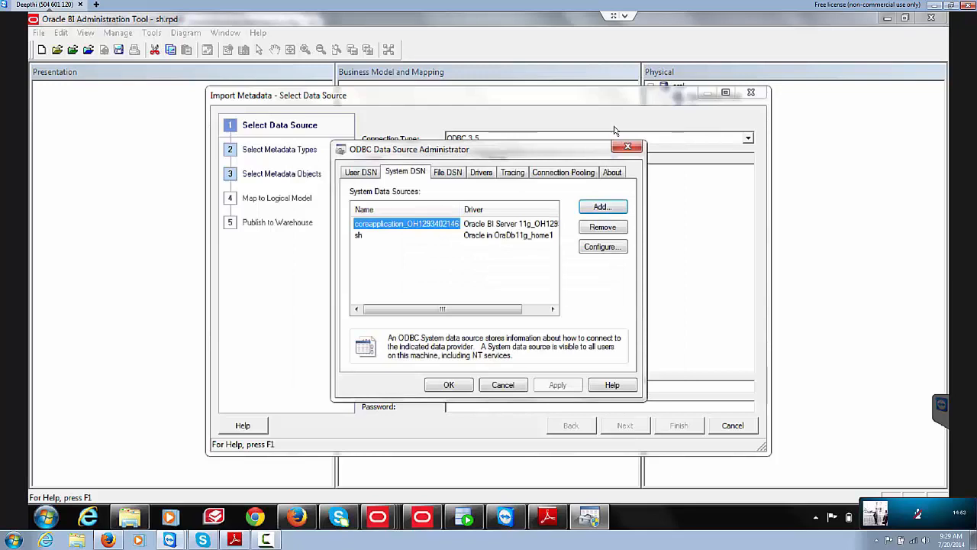
Step: Close ODBC Administrator and restart Import Metadata from the File menu
key(Return)
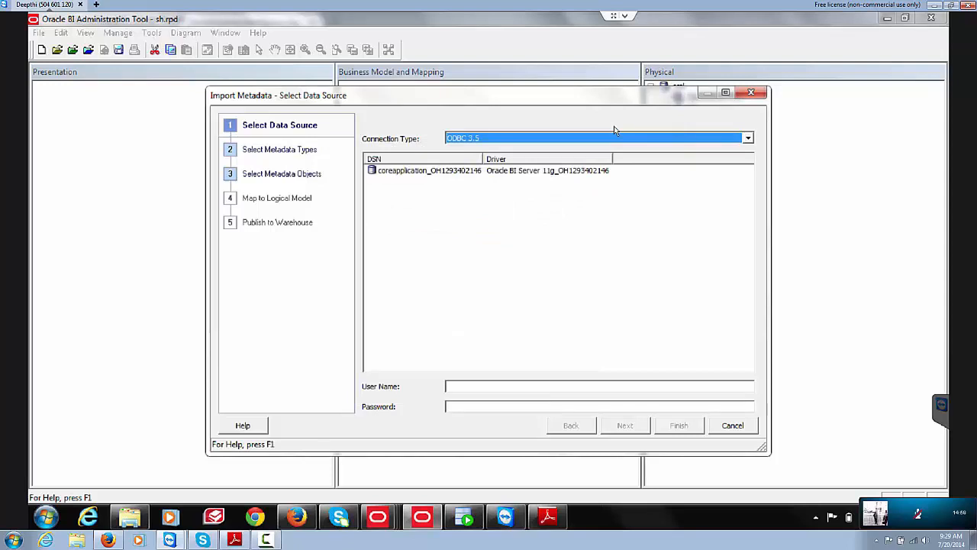
key(Escape)
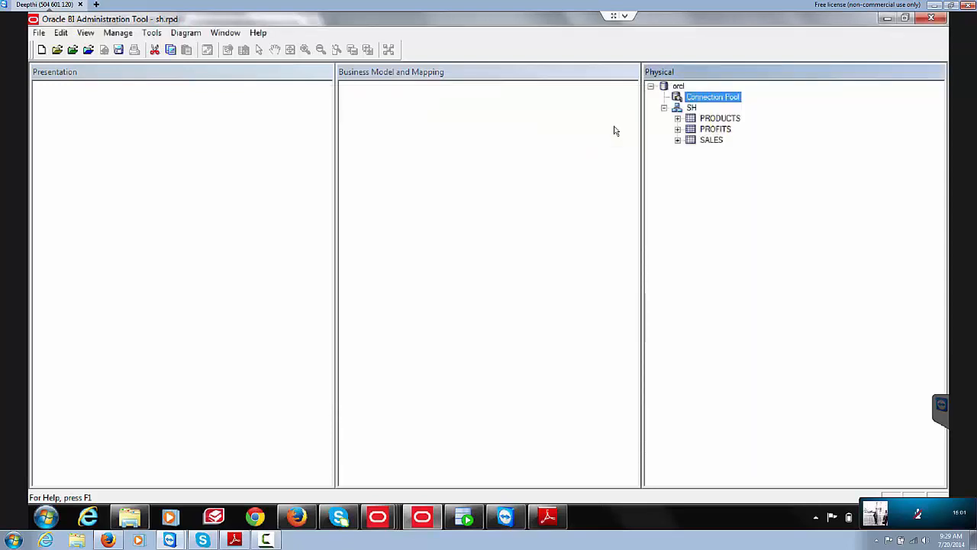
key(alt)
key(f)
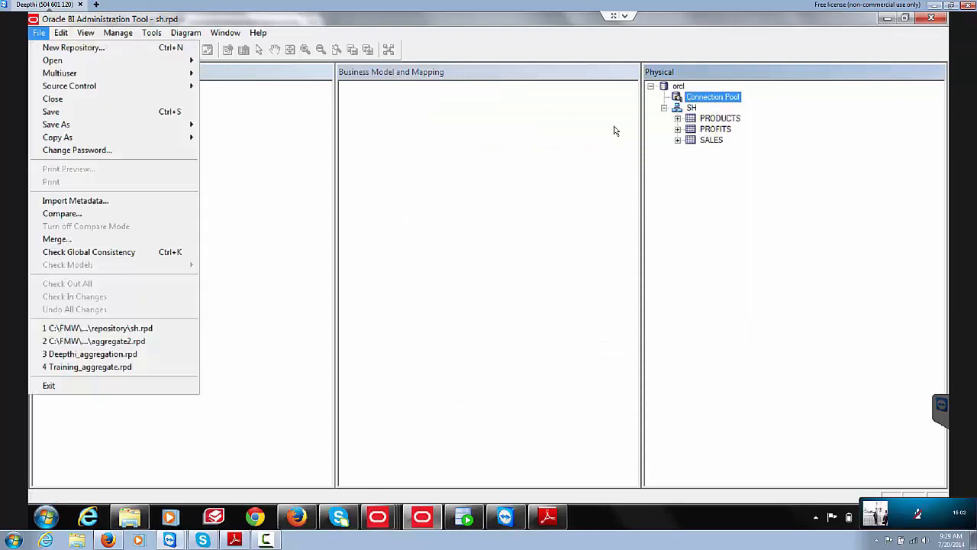
key(Return)
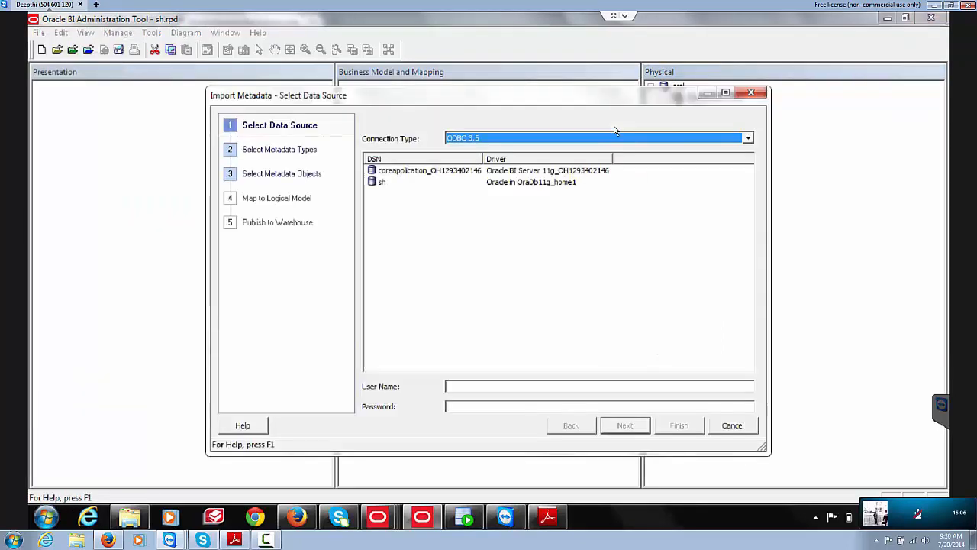
Step: Select the sh DSN, enter the password, and attempt connecting twice, dismissing both failures
key(Tab)
key(Down)
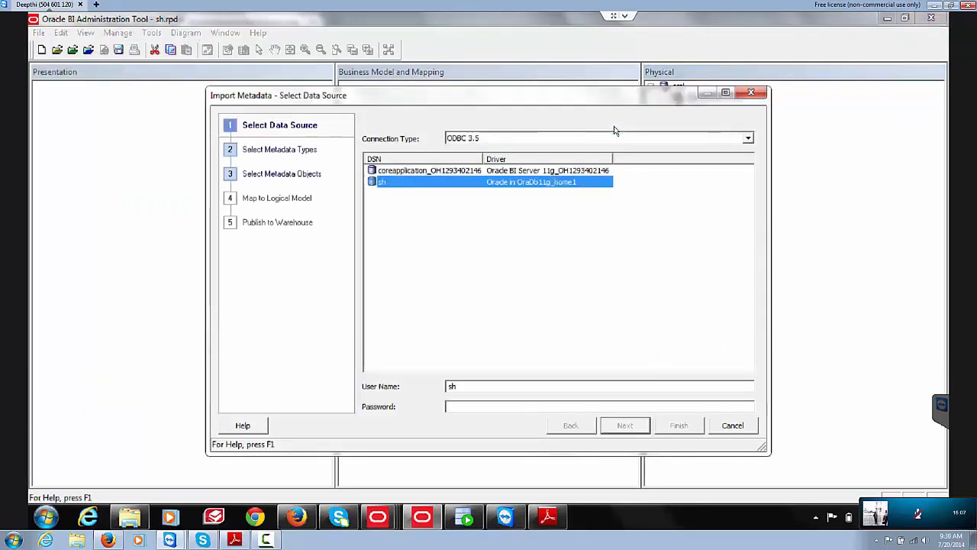
key(Tab)
key(Tab)
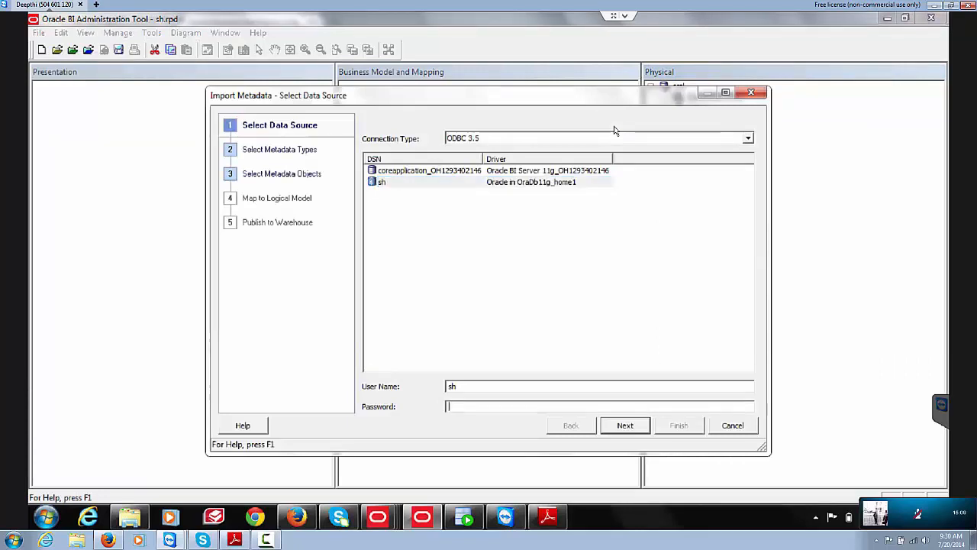
text(•••)
key(Return)
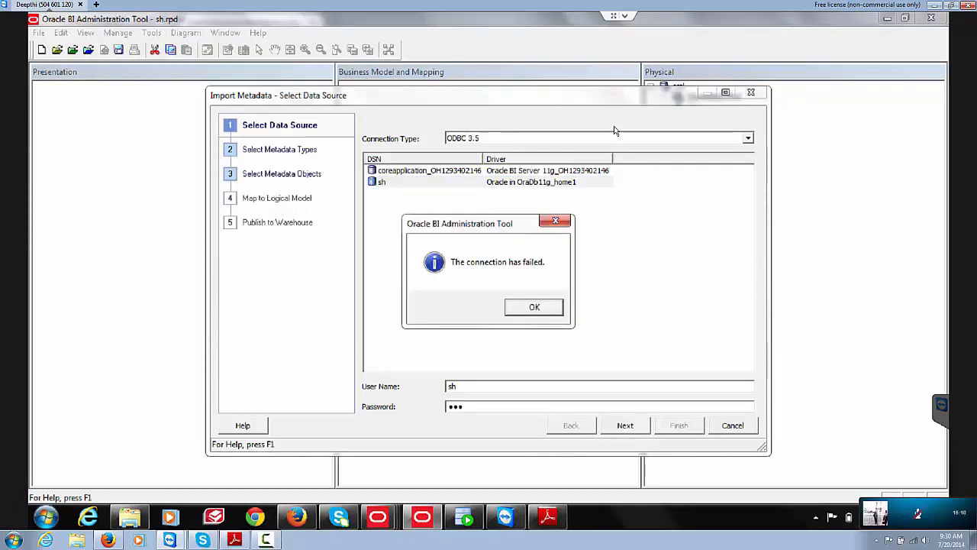
key(Return)
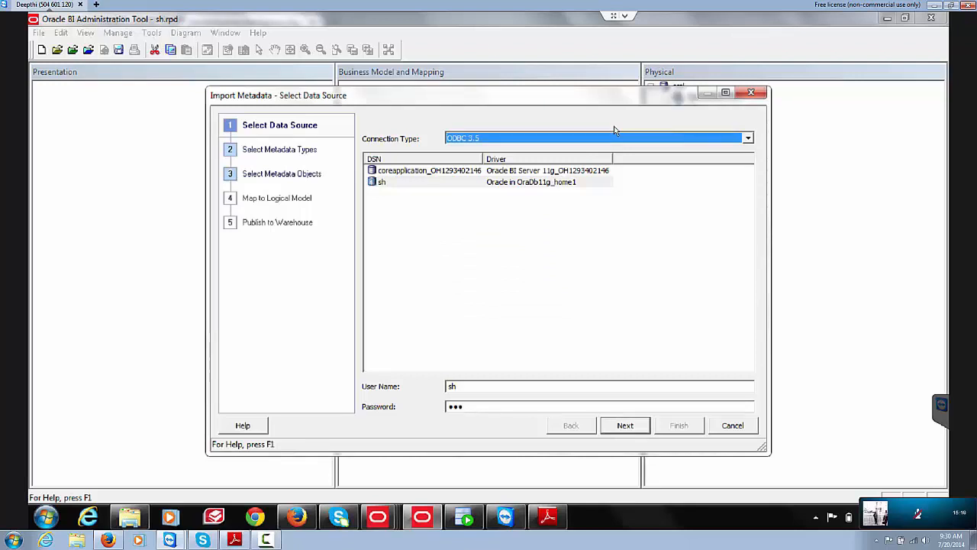
key(Tab)
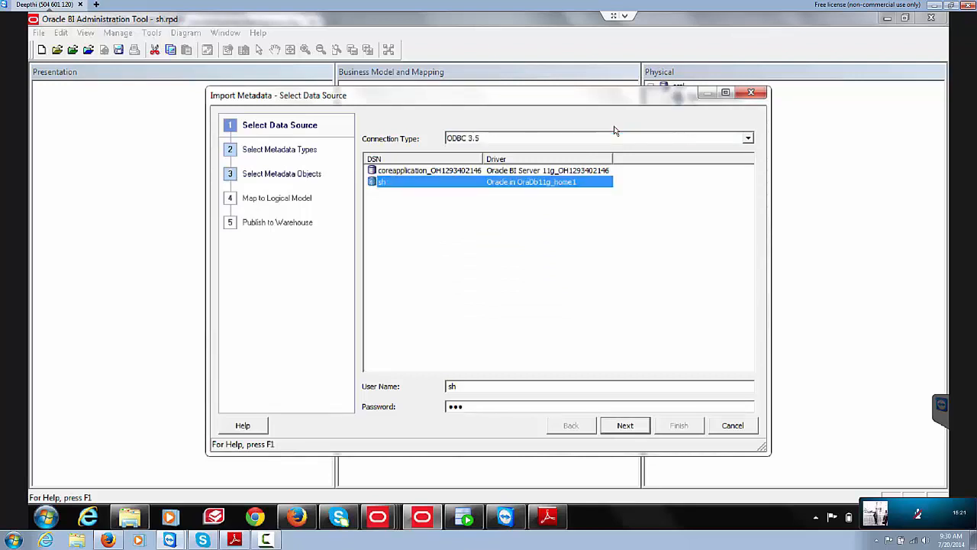
key(Return)
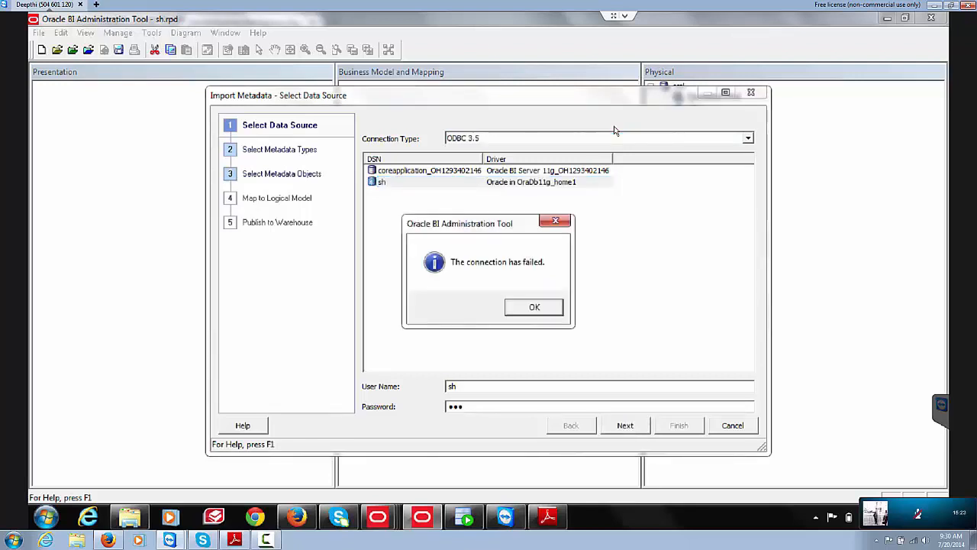
key(Return)
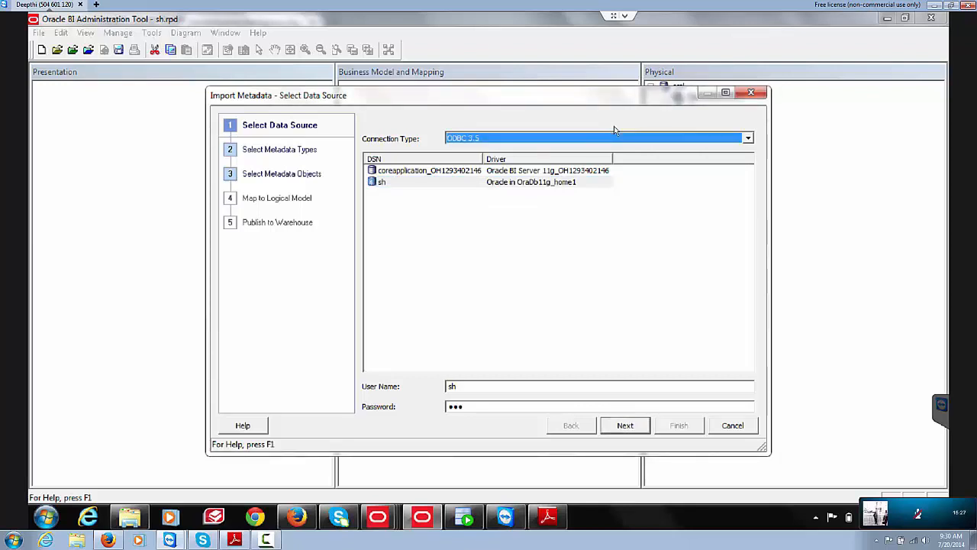
Step: Switch the connection type to ODBC 2.0 and retry, dismissing the connection-failed message
key(alt+Down)
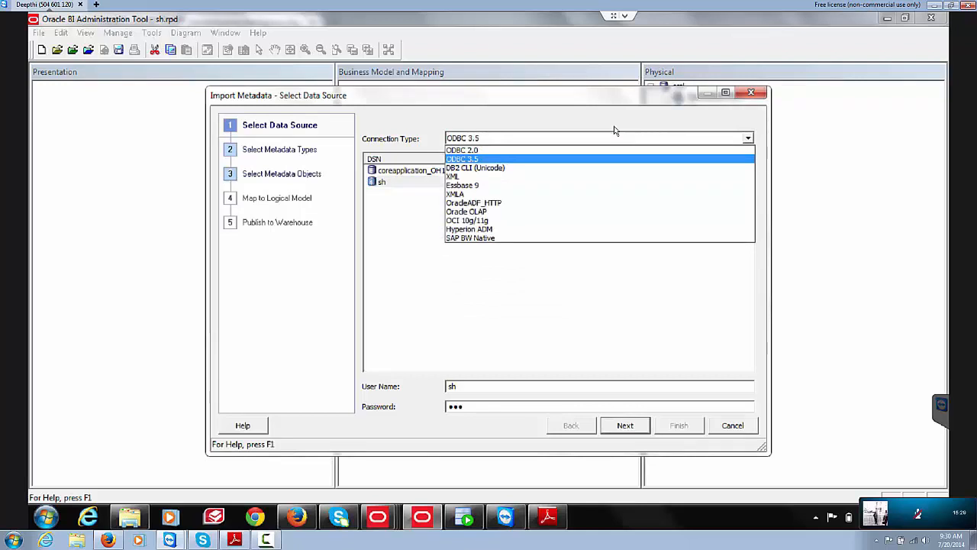
key(Up)
key(Down)
key(Down)
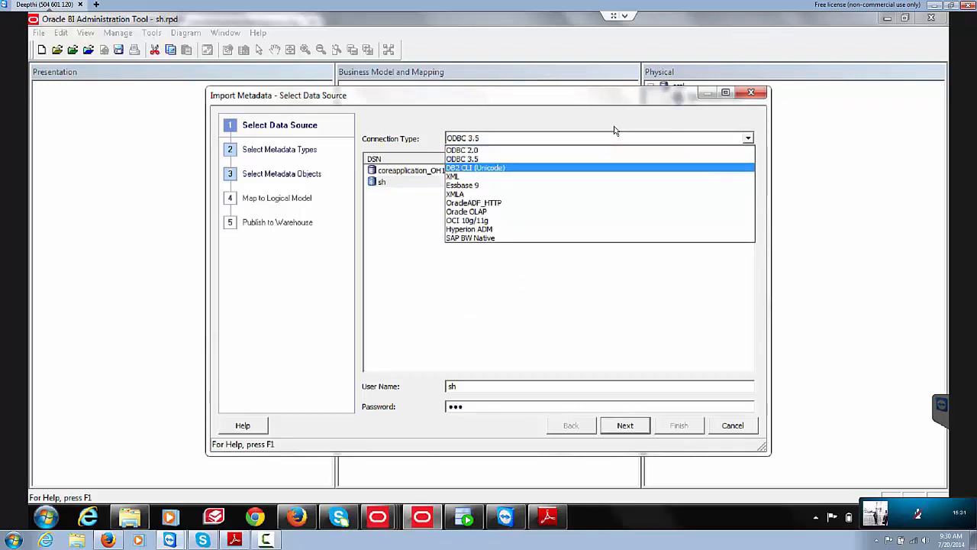
key(Up)
key(Up)
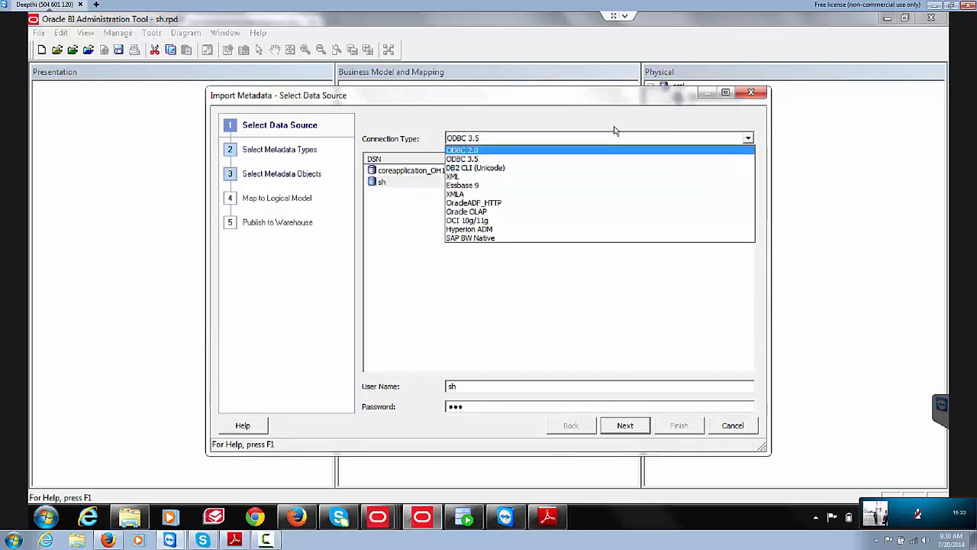
key(Return)
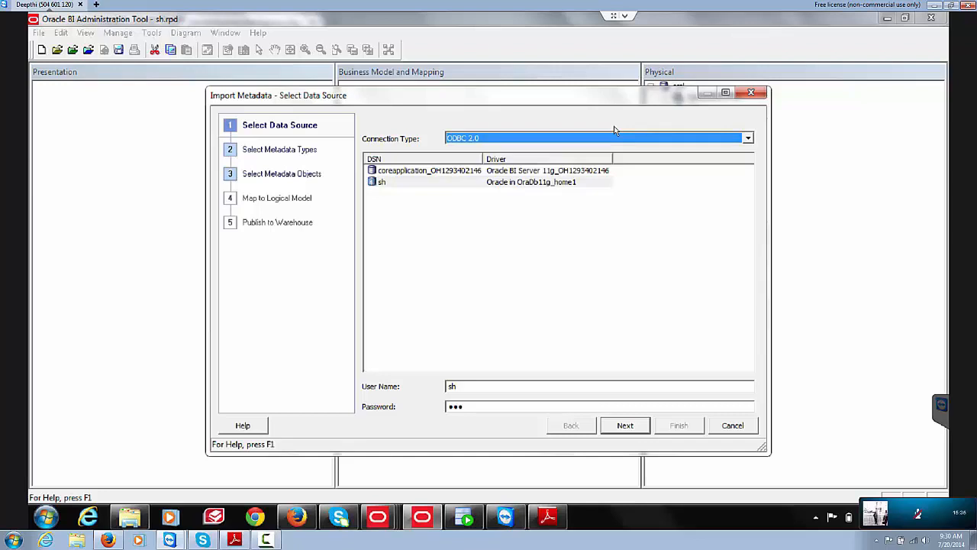
key(Return)
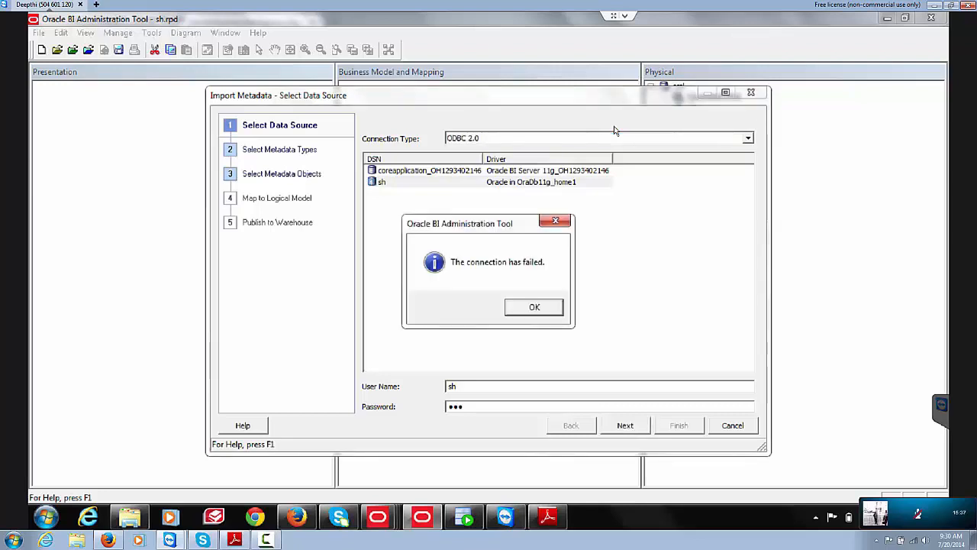
key(Return)
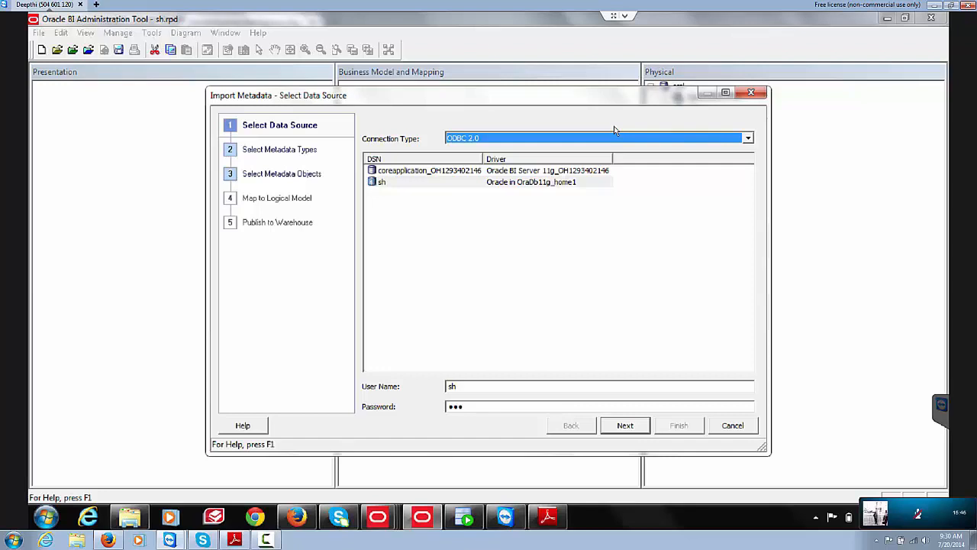
Step: Browse the connection types, keeping ODBC 2.0, and move through the DSN and password fields
click(615, 137)
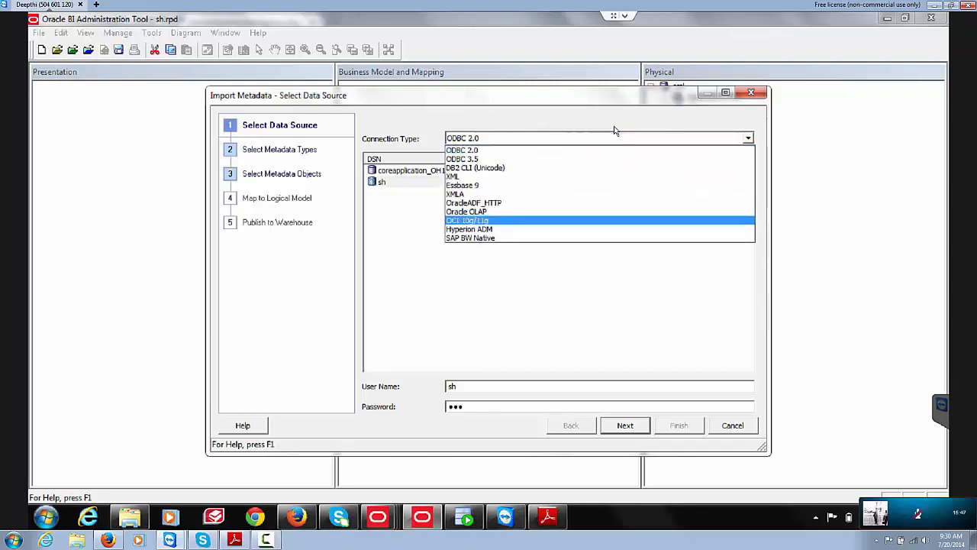
key(Down)
key(Up)
key(Up)
key(Up)
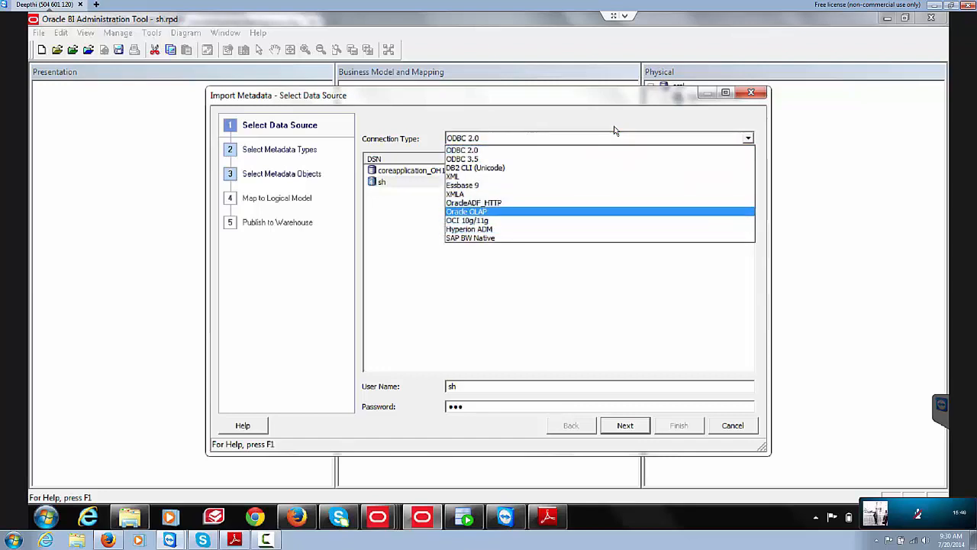
key(Escape)
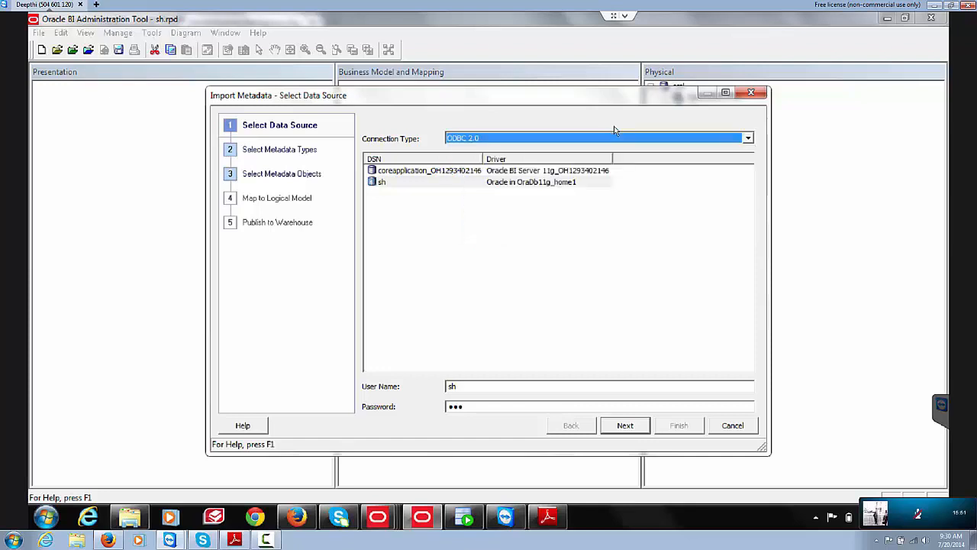
key(Tab)
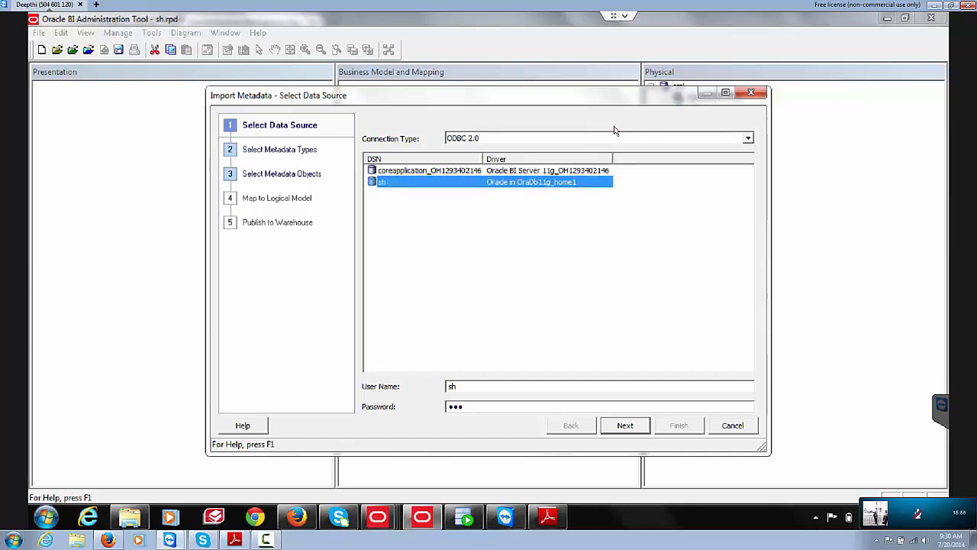
key(Tab)
key(Tab)
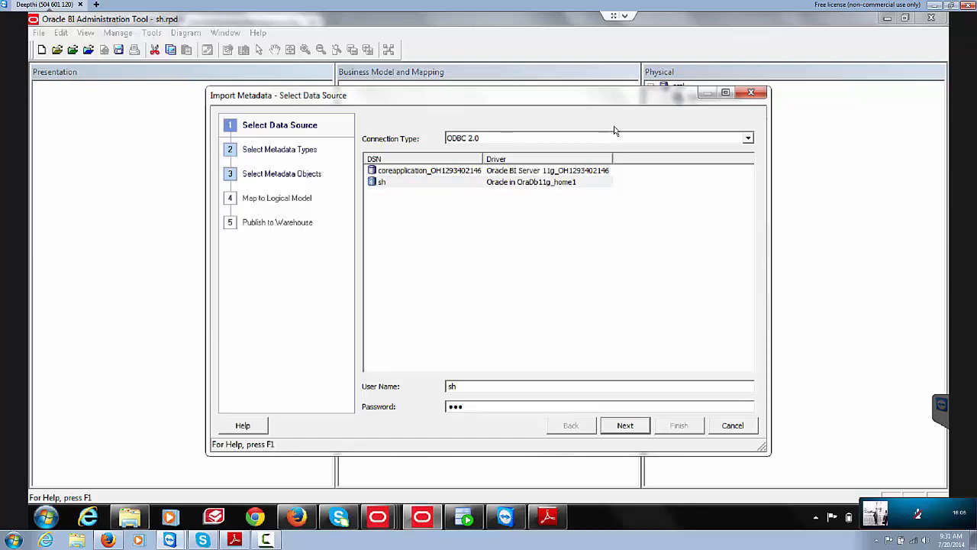
Step: Set connection type OCI 10g/11g, enter data source name 'orc', and advance
click(615, 135)
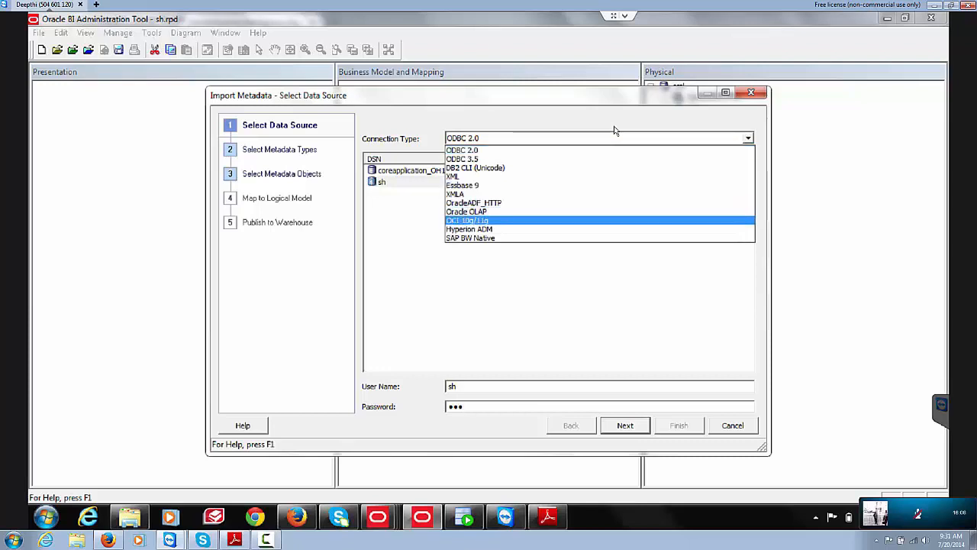
key(Return)
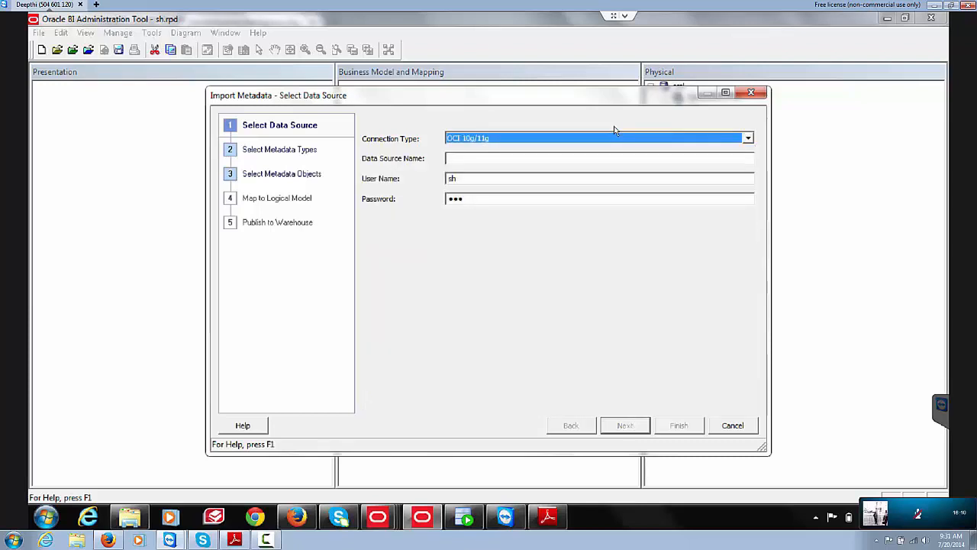
key(Tab)
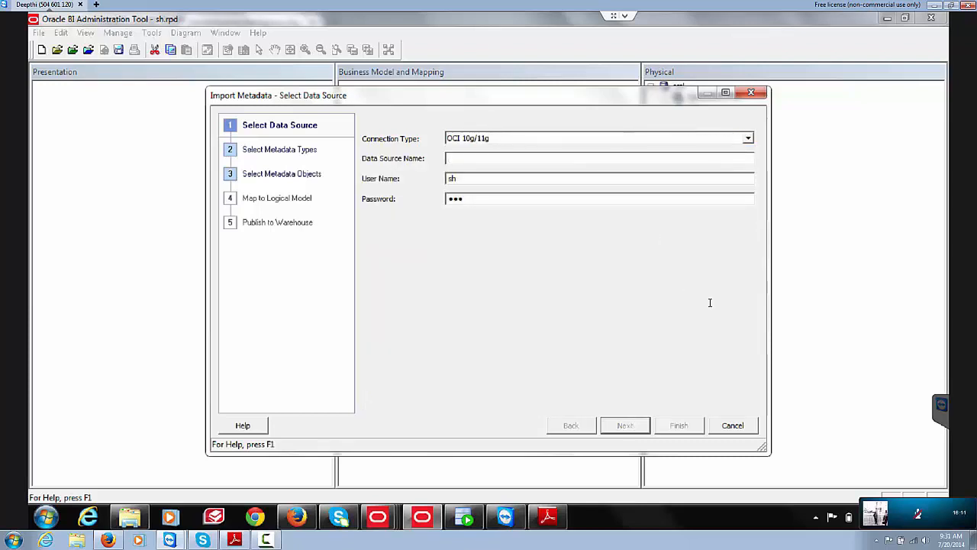
text(orcl)
key(Return)
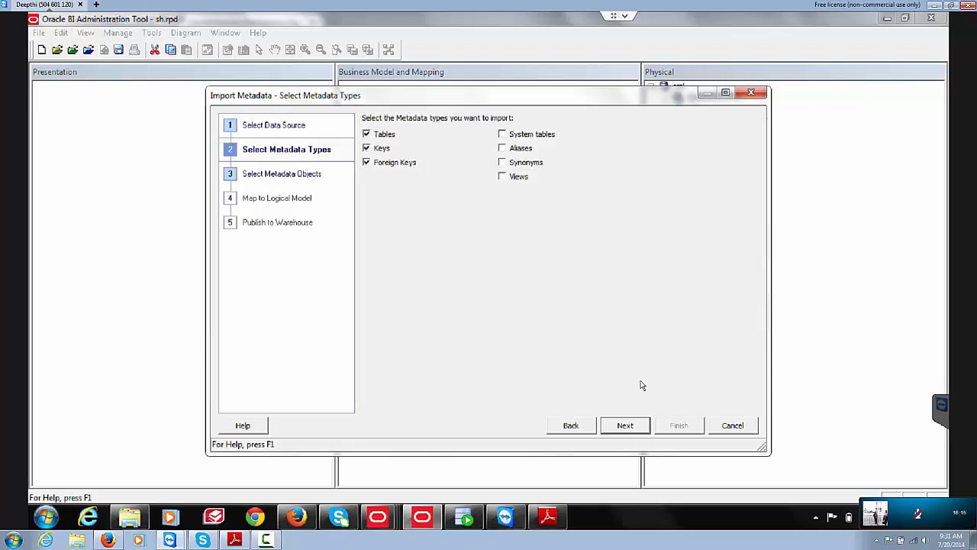
Step: Continue with Tables, Keys and Foreign Keys to the Select Metadata Objects list of orcl schemas
click(626, 428)
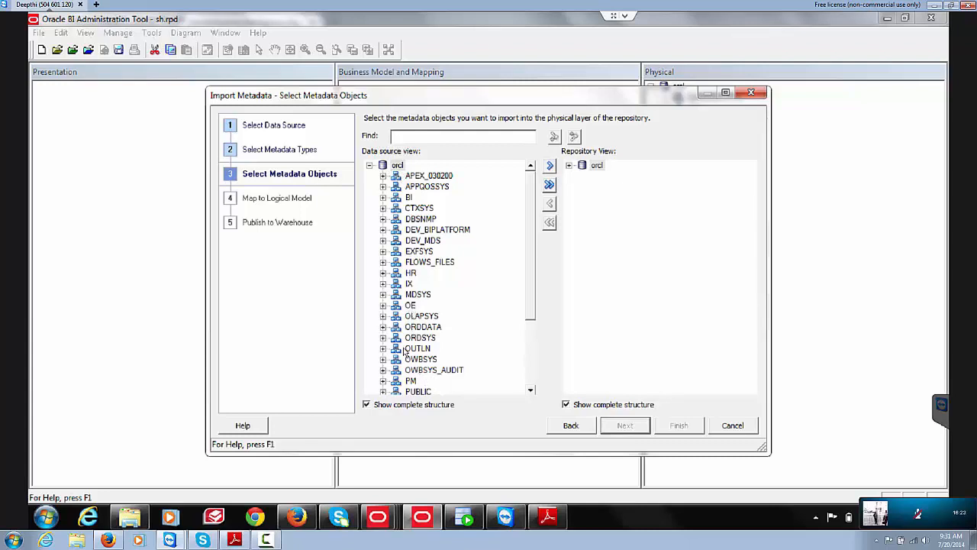
Step: Import the entire SH schema into the physical layer, then go to the PDF guide
scroll(524, 328, down, 3)
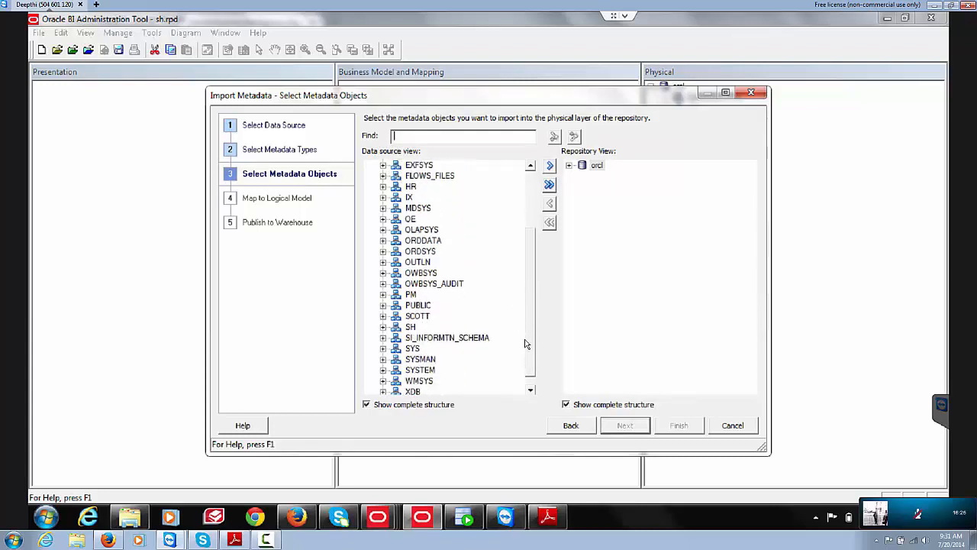
click(383, 326)
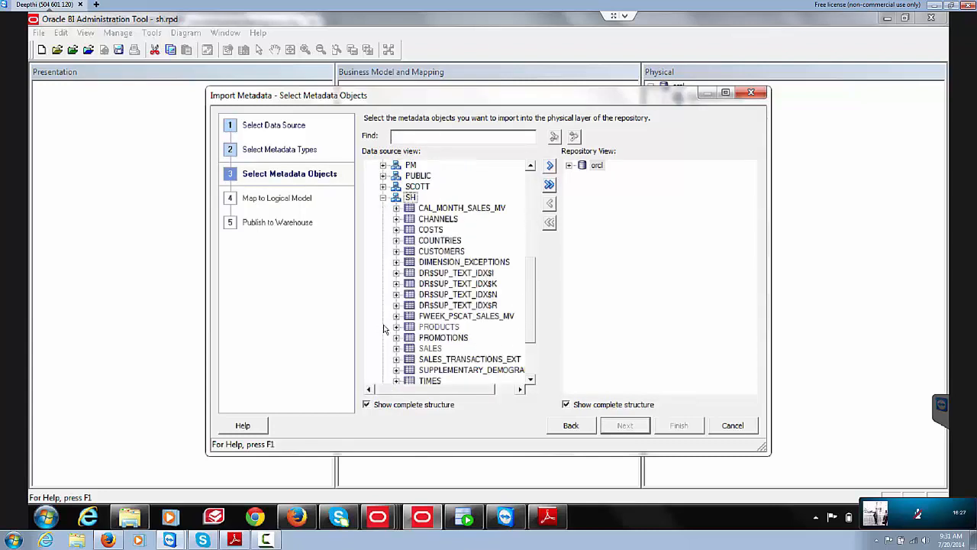
click(411, 198)
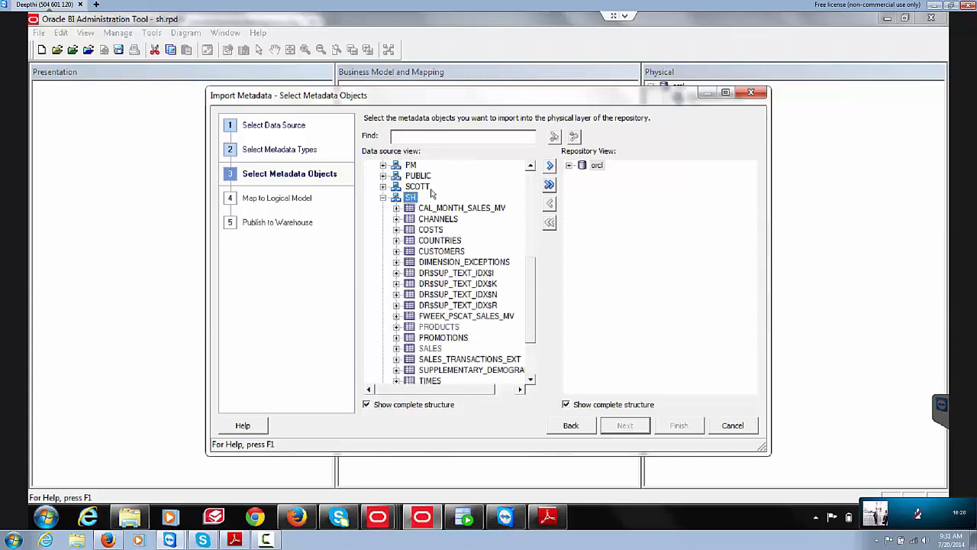
click(549, 185)
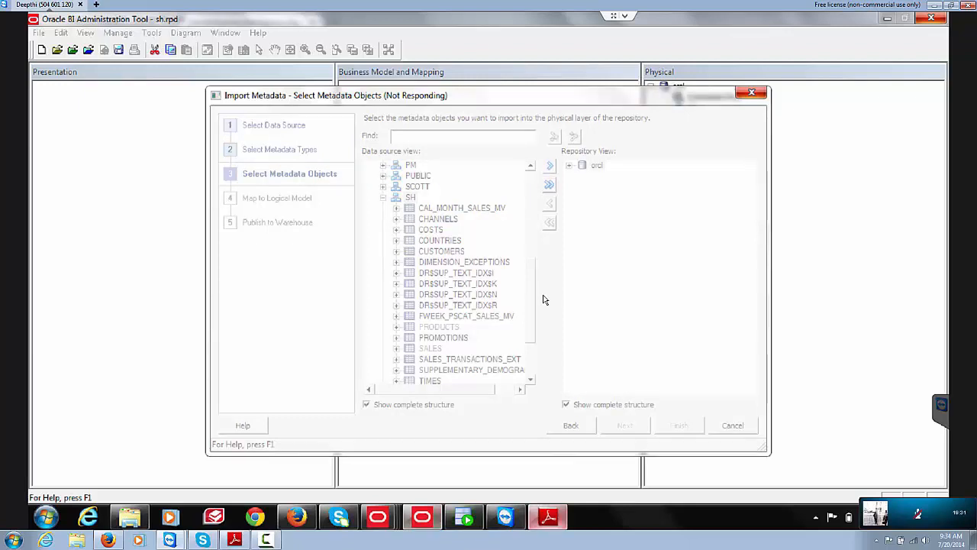
key(alt+Tab)
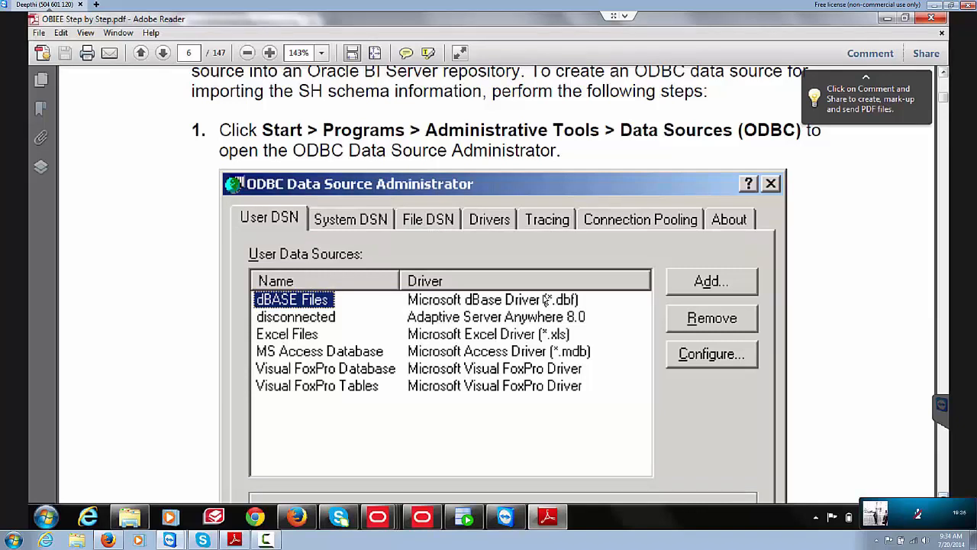
Step: Read the guide from page 6 to page 10's Import SH Schema table list, then return to the Administration Tool
scroll(545, 299, down, 3)
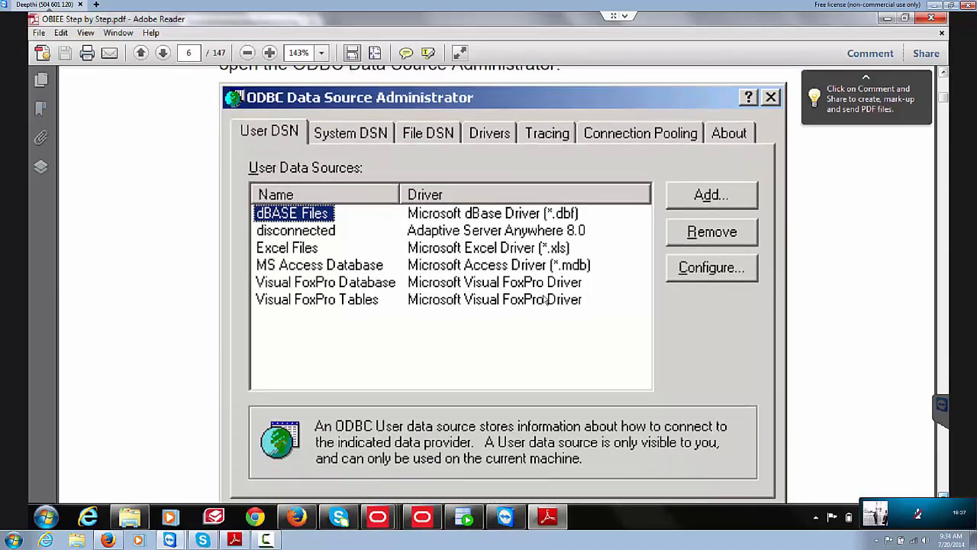
scroll(545, 299, down, 5)
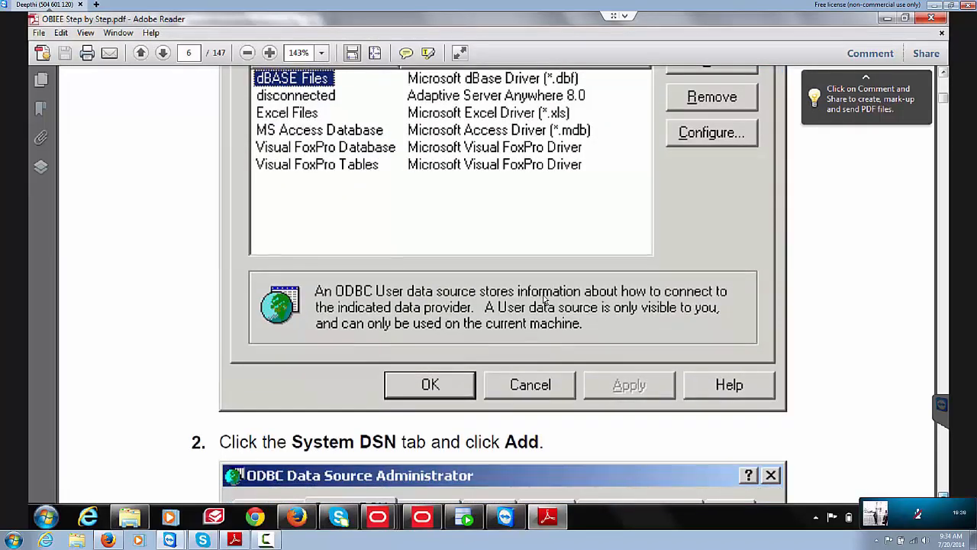
scroll(545, 300, down, 3)
scroll(545, 299, up, 10)
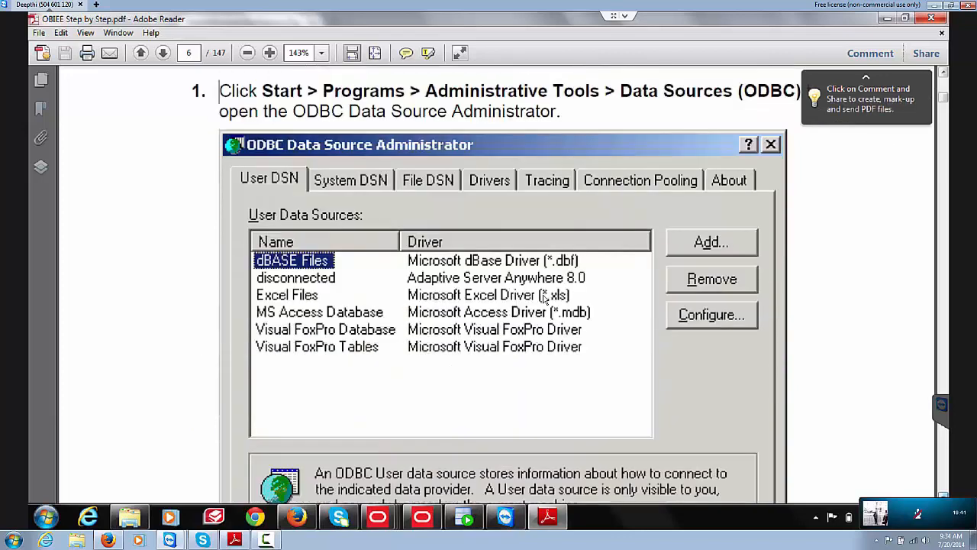
scroll(545, 299, down, 15)
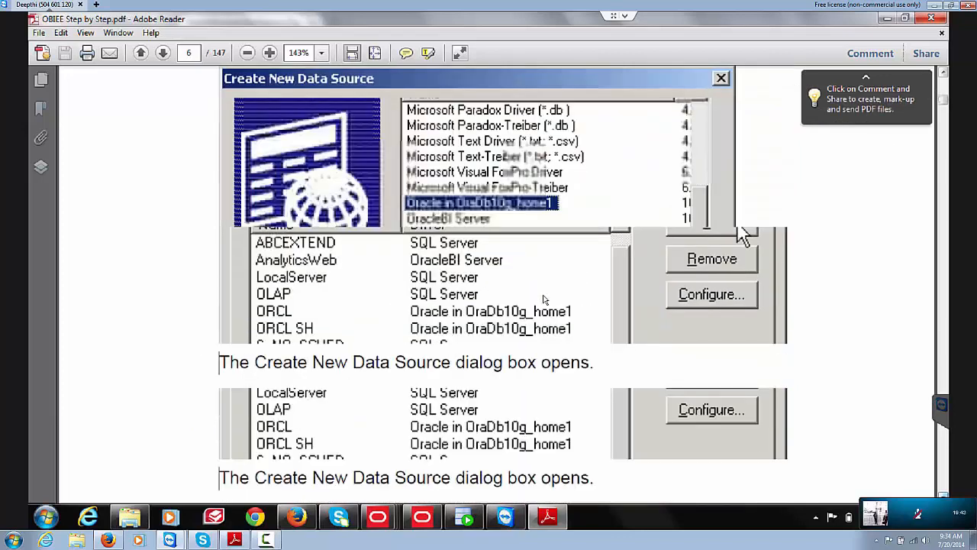
scroll(546, 299, down, 20)
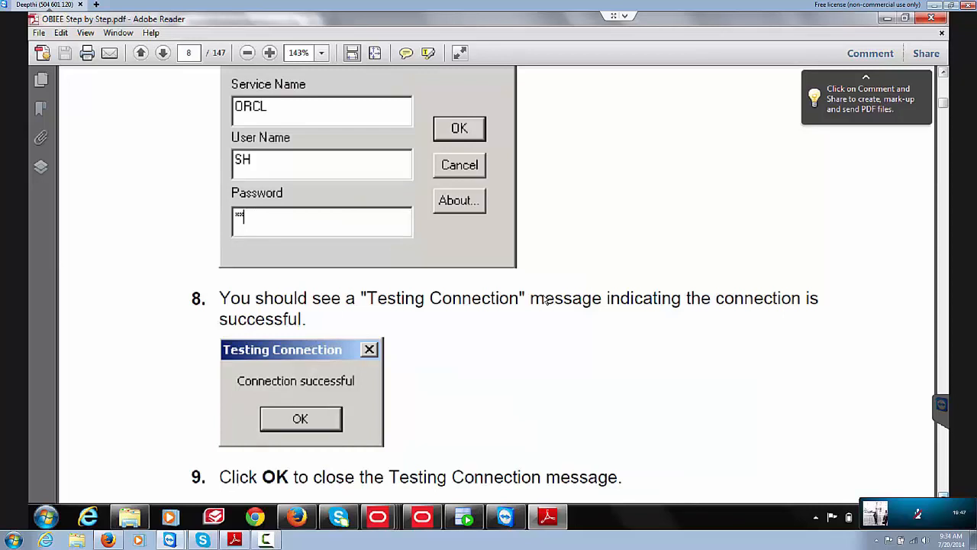
scroll(546, 300, down, 10)
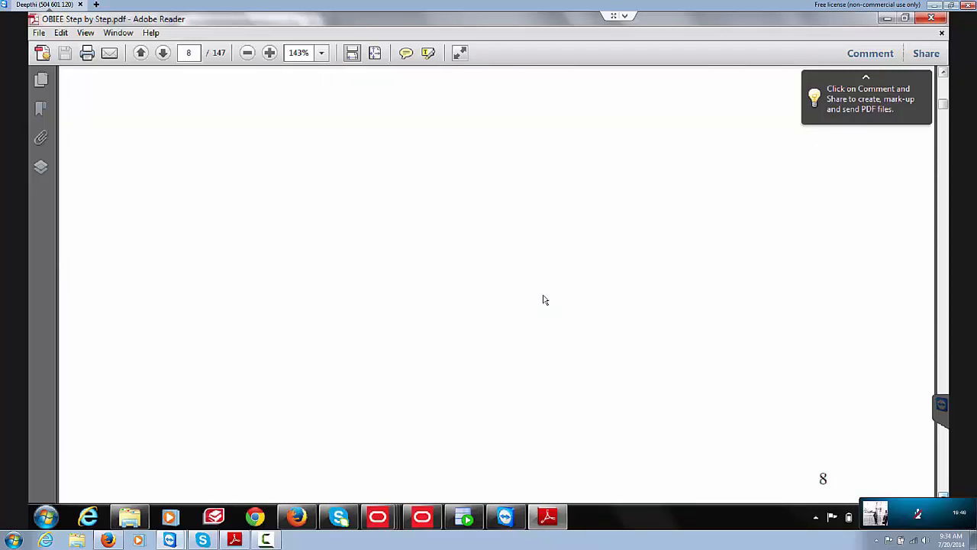
scroll(545, 299, down, 3)
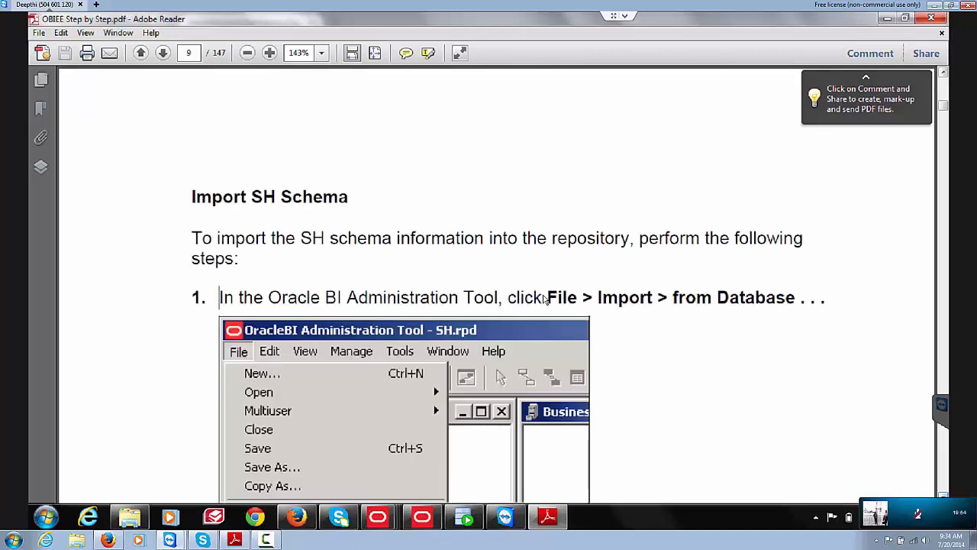
scroll(545, 300, down, 4)
scroll(544, 300, down, 1)
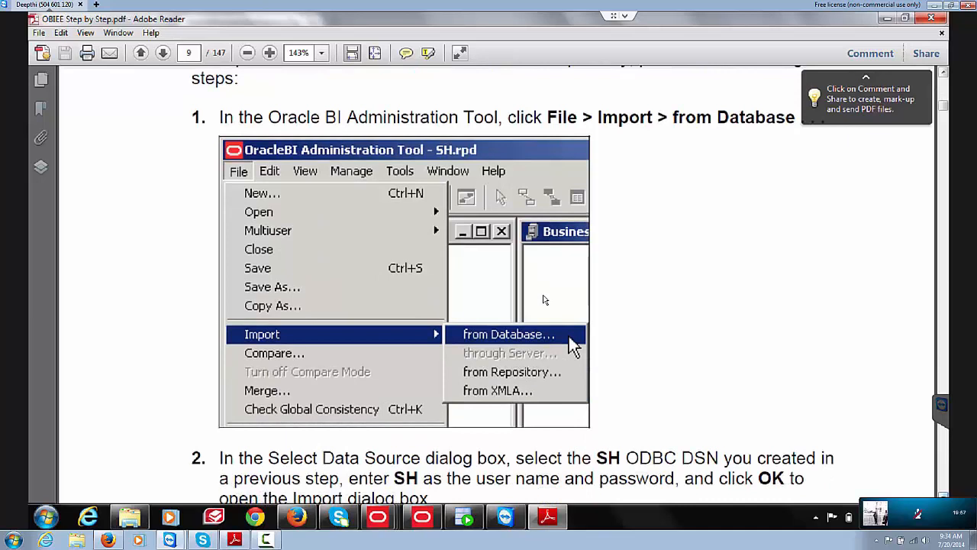
scroll(545, 299, down, 1)
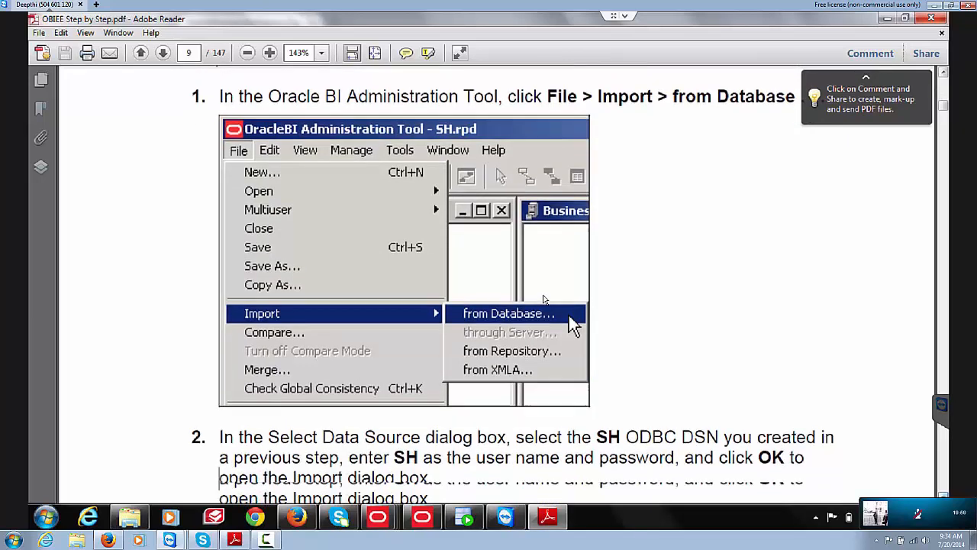
scroll(545, 299, down, 10)
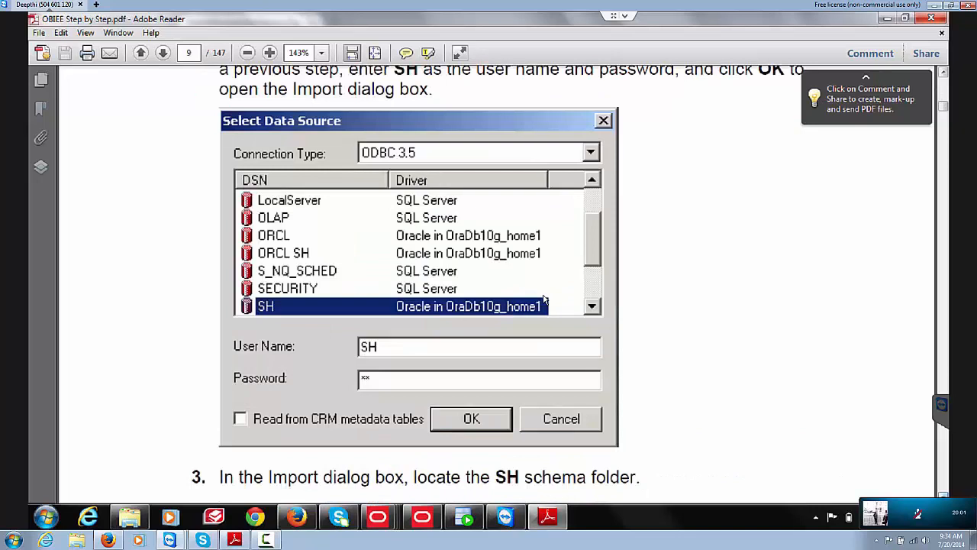
scroll(545, 299, down, 8)
scroll(545, 300, down, 2)
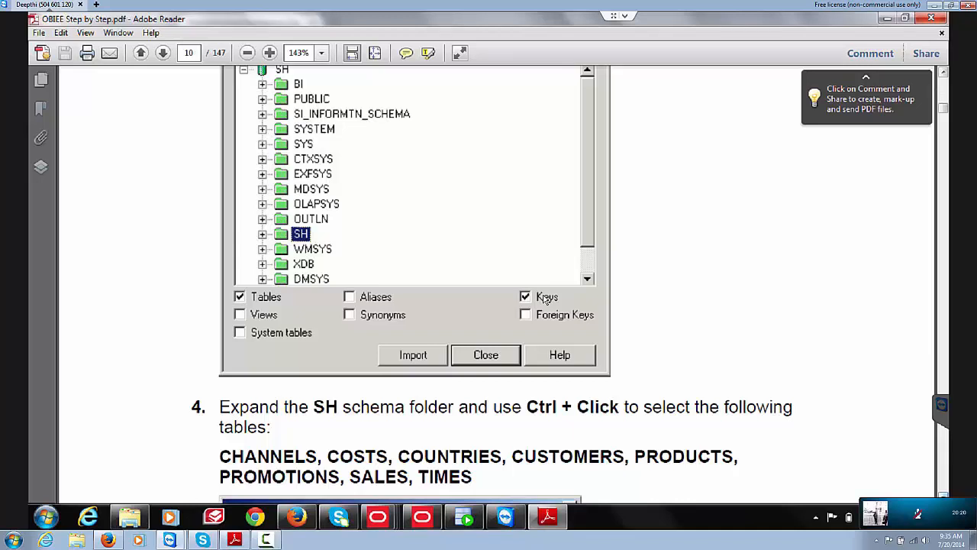
scroll(547, 298, down, 5)
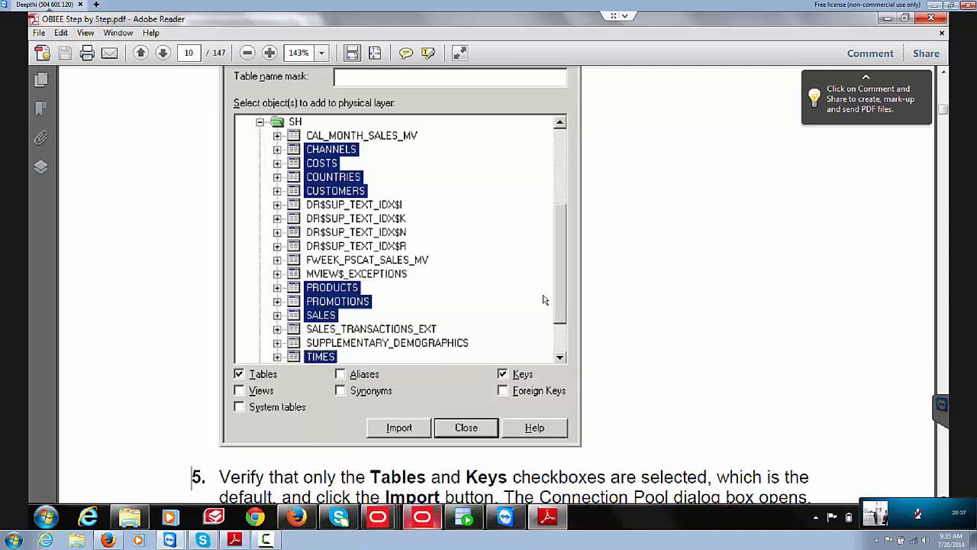
key(alt+Tab)
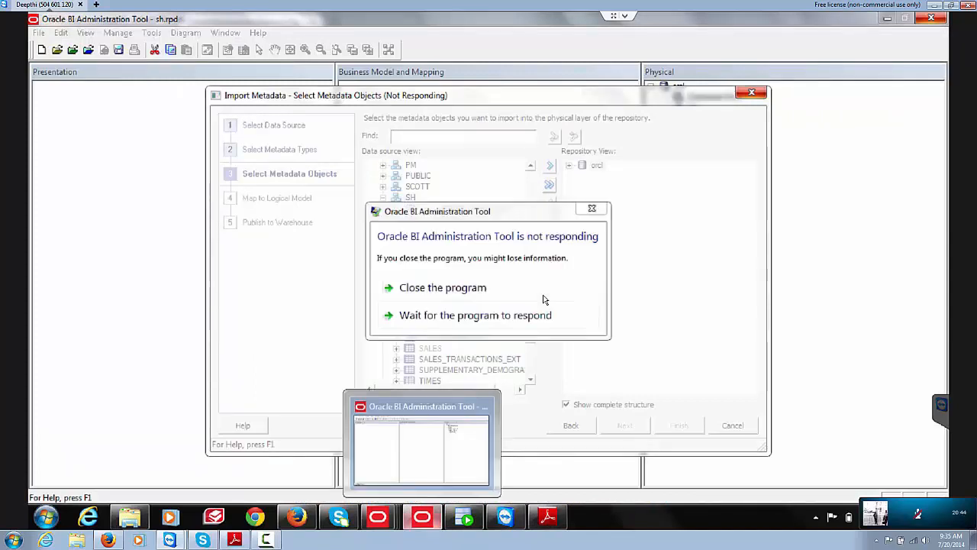
Step: Close the frozen Administration Tool window from its taskbar icon
click(422, 517)
right_click(422, 517)
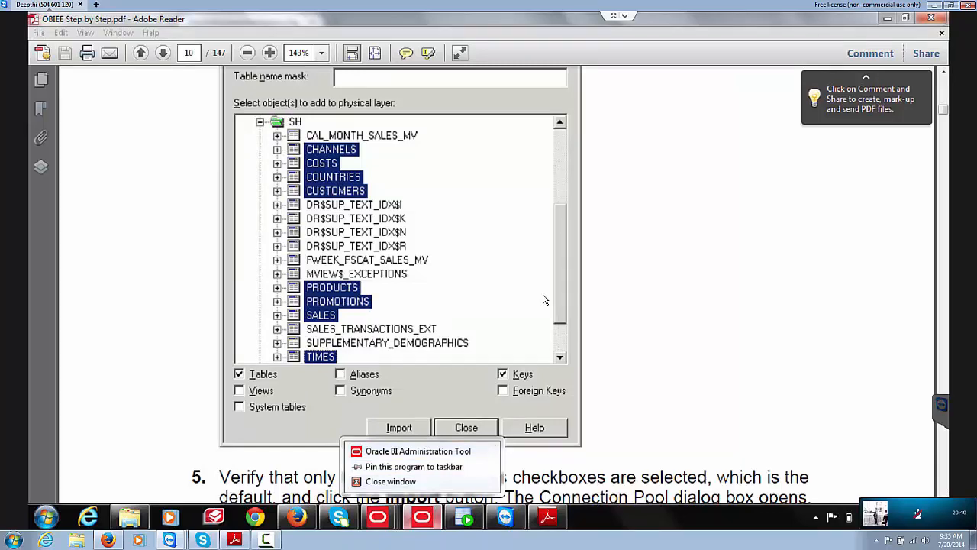
click(391, 481)
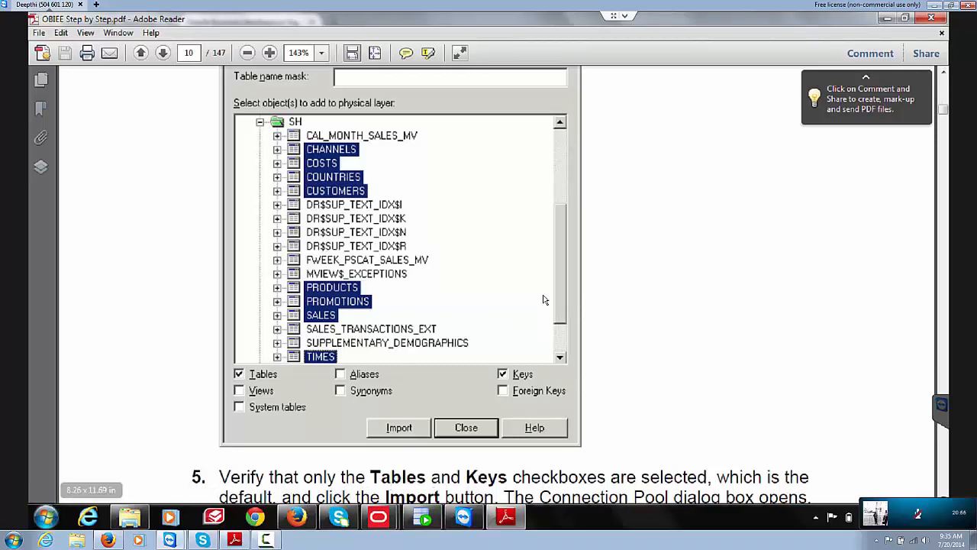
Step: Relaunch BI Administration from the Start menu and bring the fresh window forward
key(super)
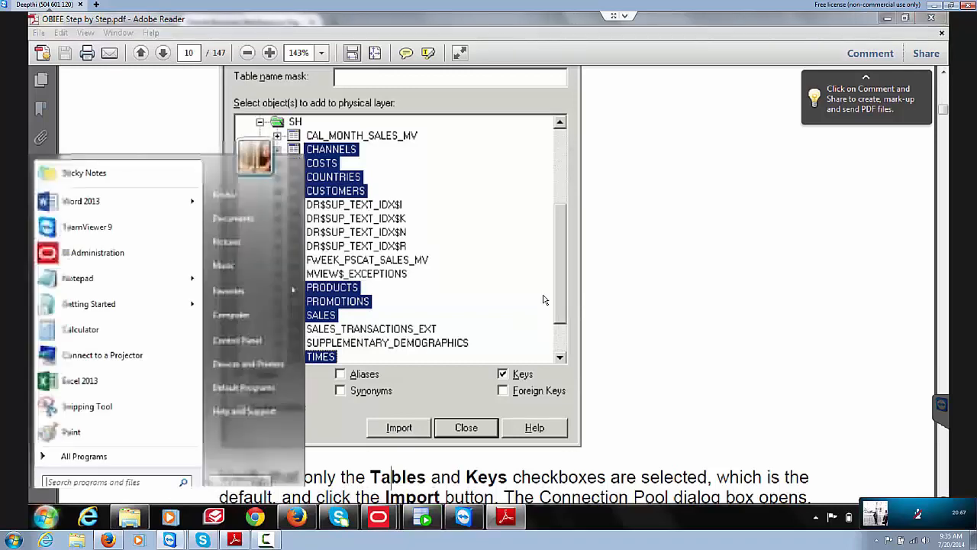
key(Down)
key(Down)
key(Down)
key(Down)
key(Return)
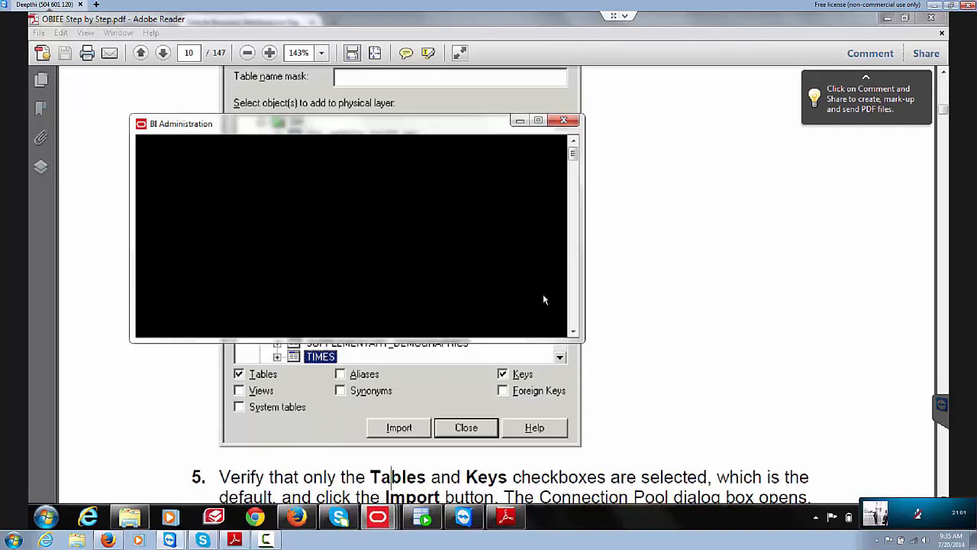
click(909, 516)
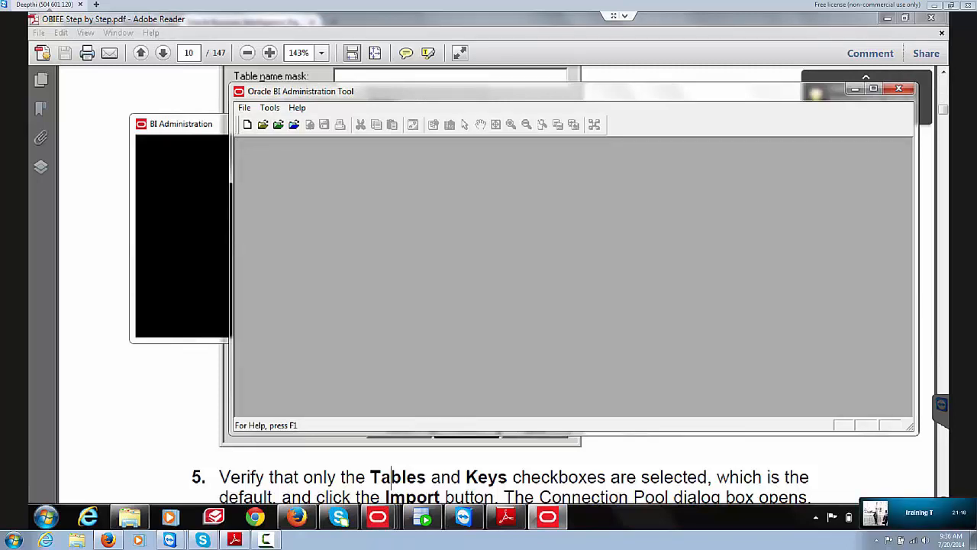
click(479, 23)
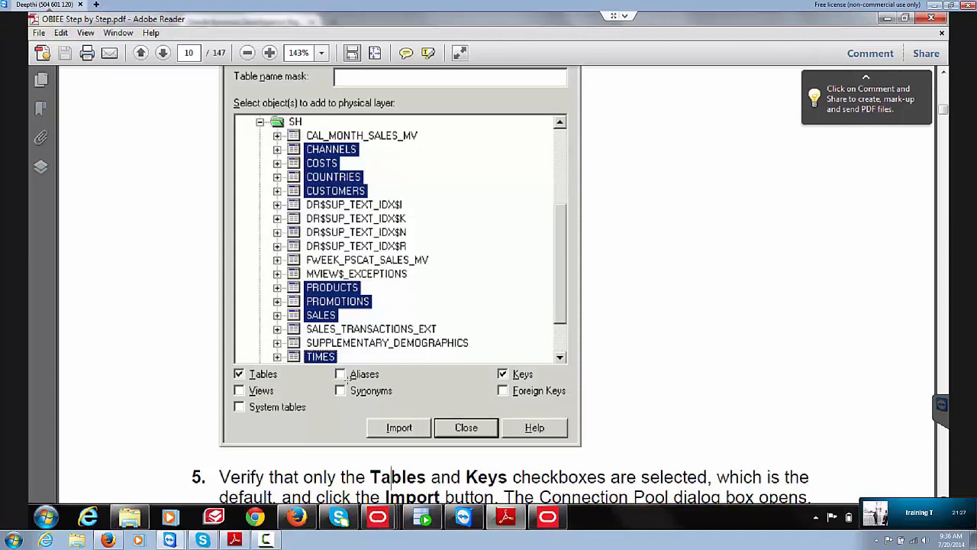
click(551, 529)
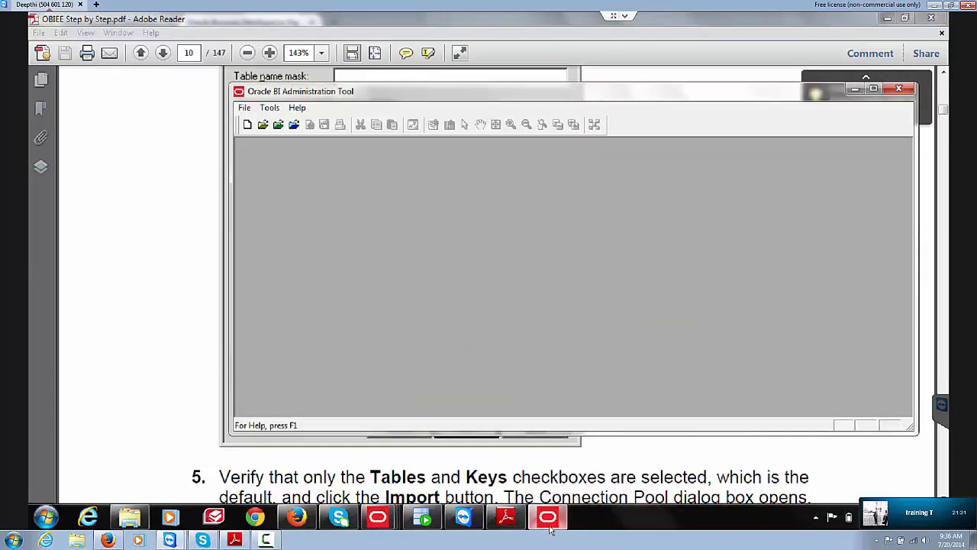
Step: Start a new password-protected repository named SH, overwriting the existing SH.rpd
click(245, 108)
click(255, 123)
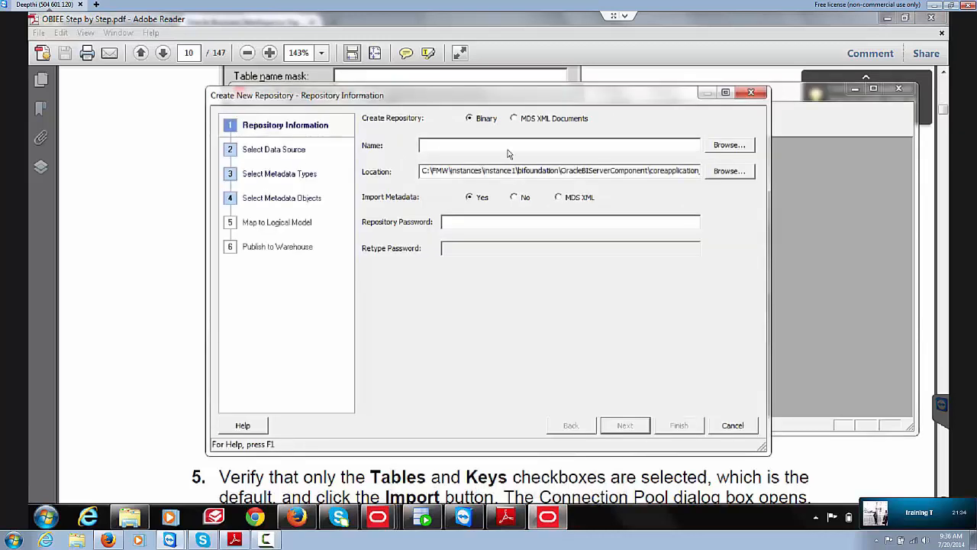
text(SH)
click(520, 220)
text(•••••••)
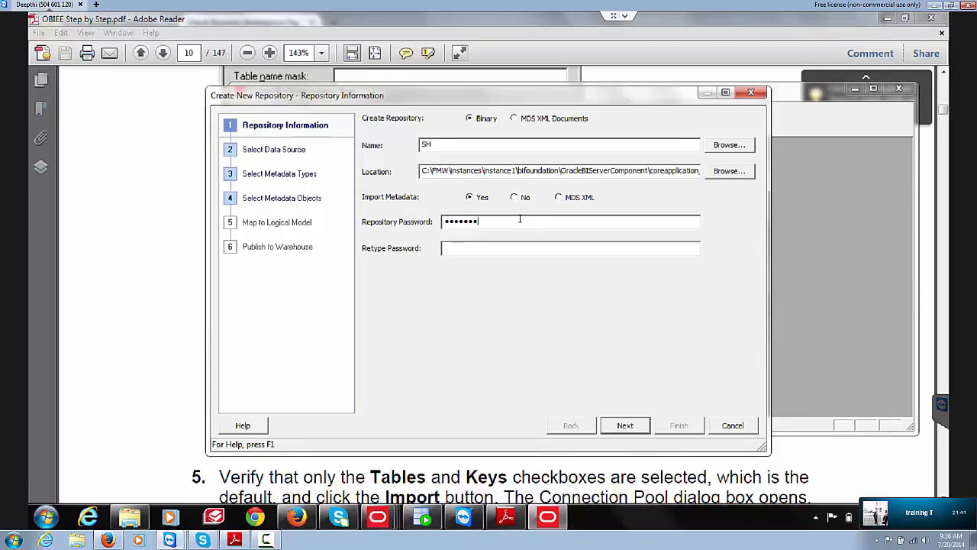
text(•)
key(Tab)
text(••••••••)
click(625, 425)
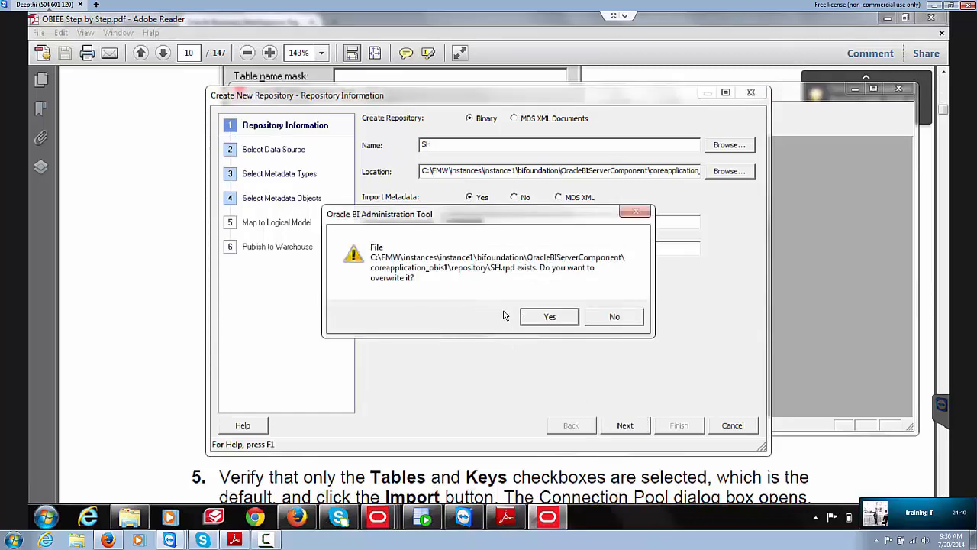
click(549, 317)
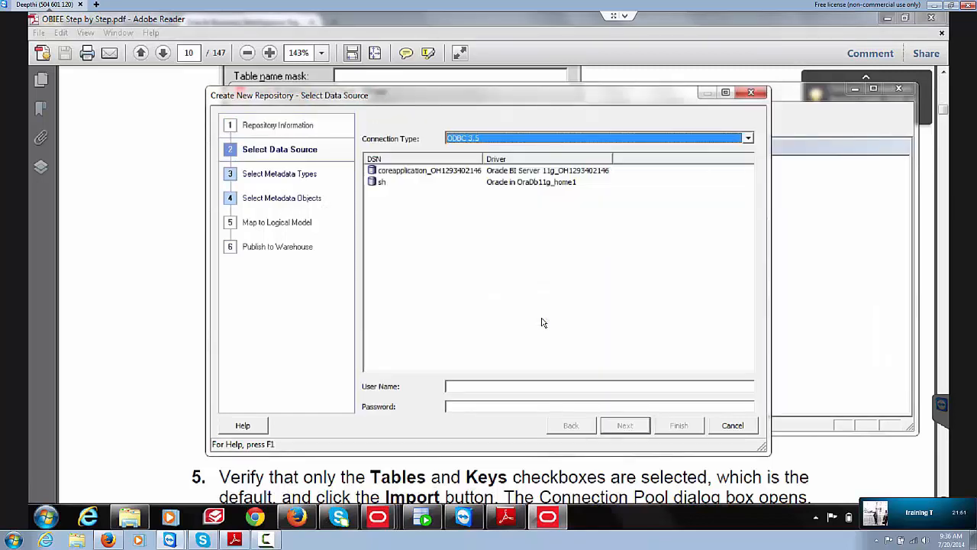
Step: Connect over OCI 10g/11g to data source orcl as user sh with its password
click(707, 138)
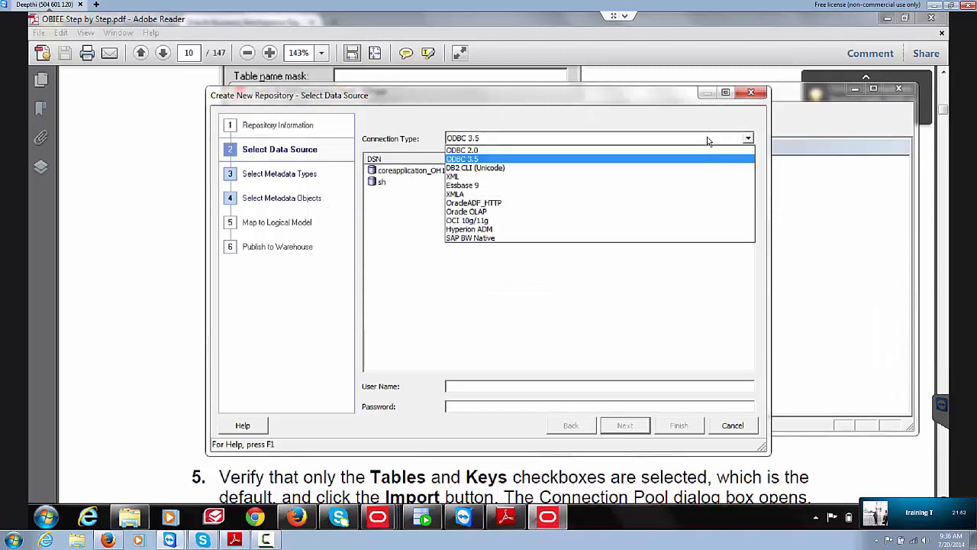
click(514, 222)
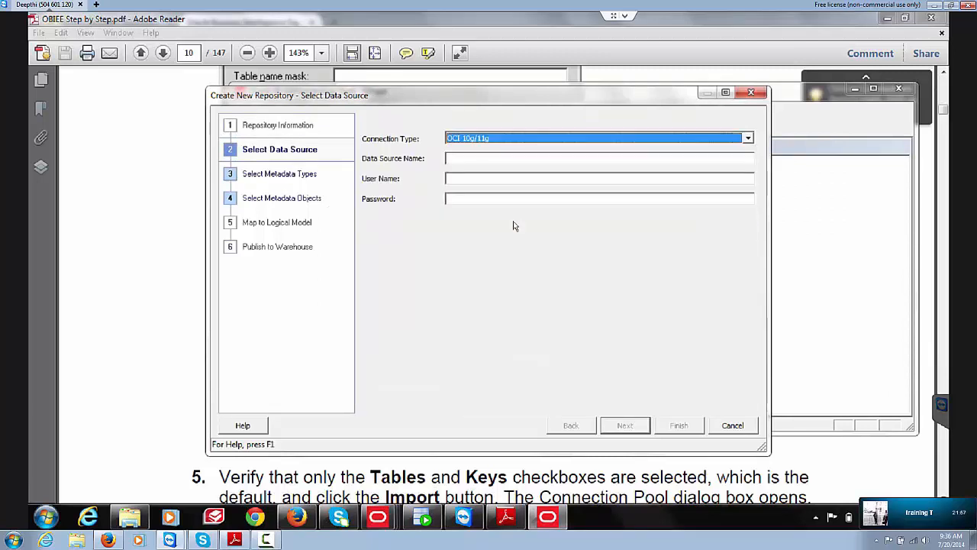
click(491, 159)
text(orcl)
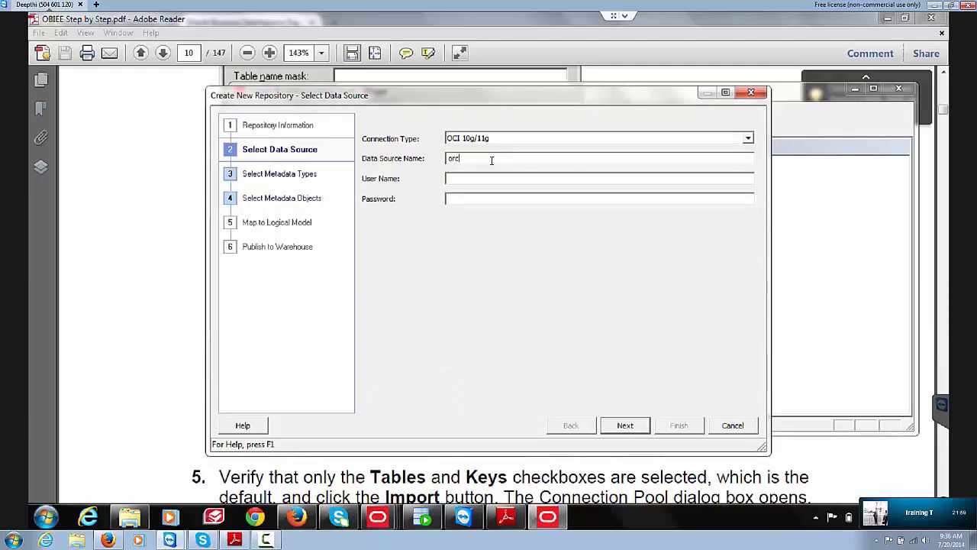
key(Tab)
text(sh)
key(Tab)
text(•••)
click(625, 426)
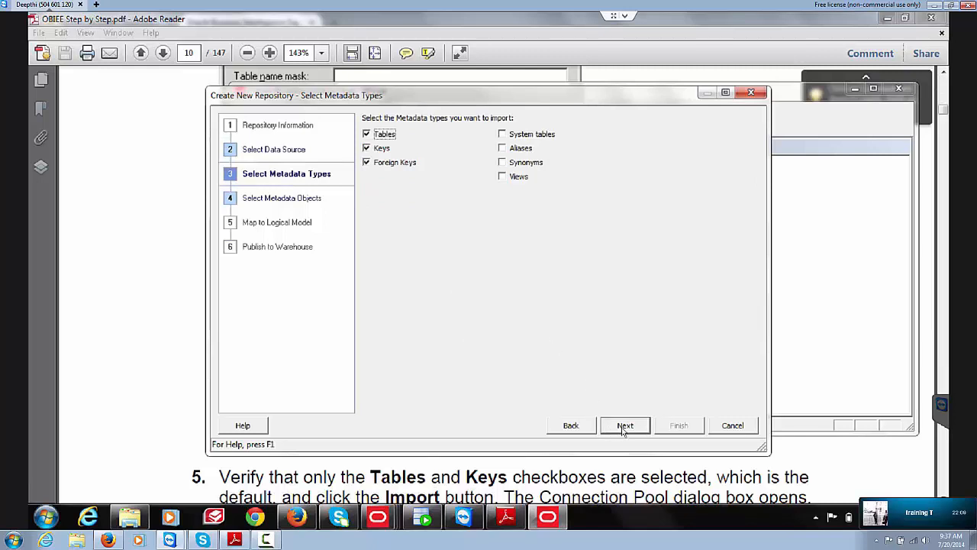
Step: Keep Tables, Keys and Foreign Keys, then select CHANNELS, COSTS, COUNTRIES and CUSTOMERS under SH
click(625, 428)
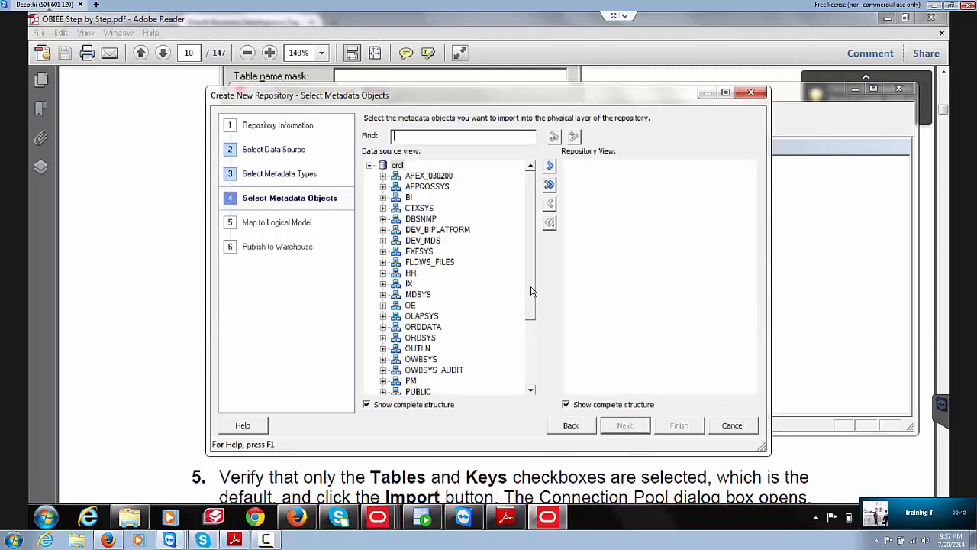
scroll(532, 290, down, 3)
click(384, 315)
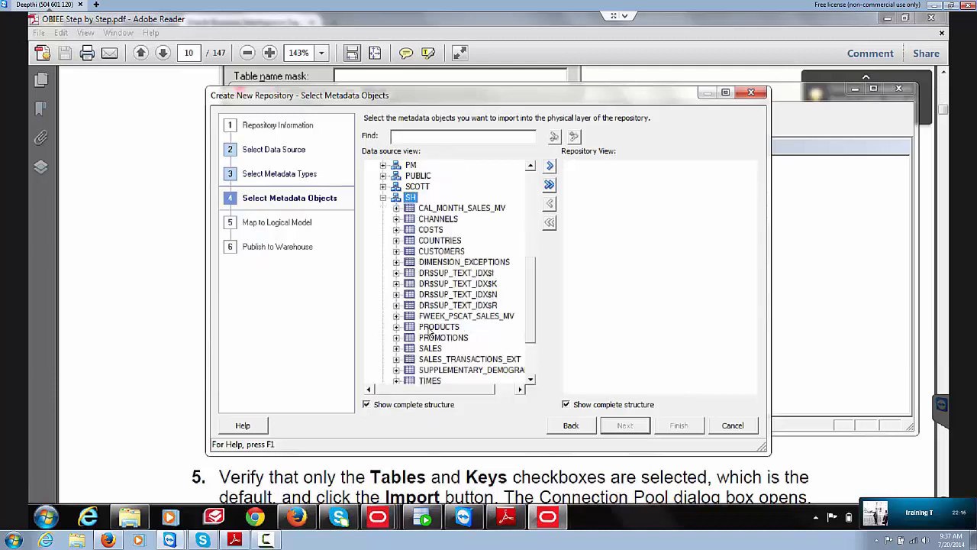
click(437, 221)
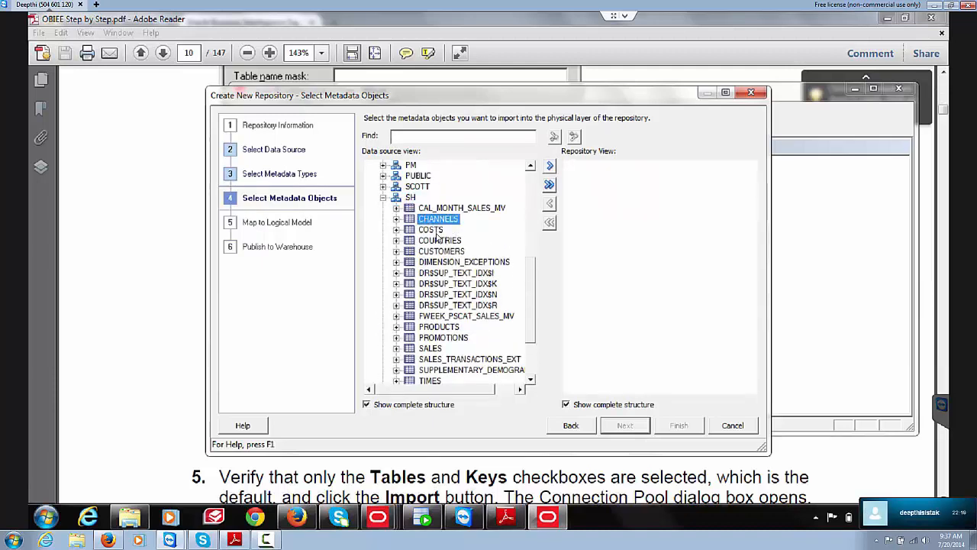
ctrl+click(432, 230)
ctrl+click(445, 241)
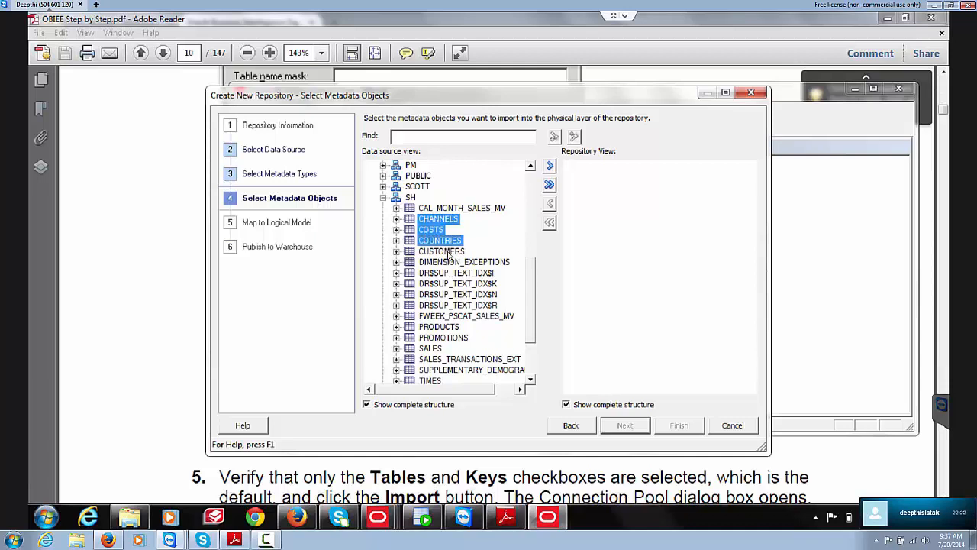
ctrl+click(447, 252)
Step: Add PRODUCTS, PROMOTIONS, SALES and TIMES, move all eight into the repository and accept the connection pool
scroll(533, 310, down, 1)
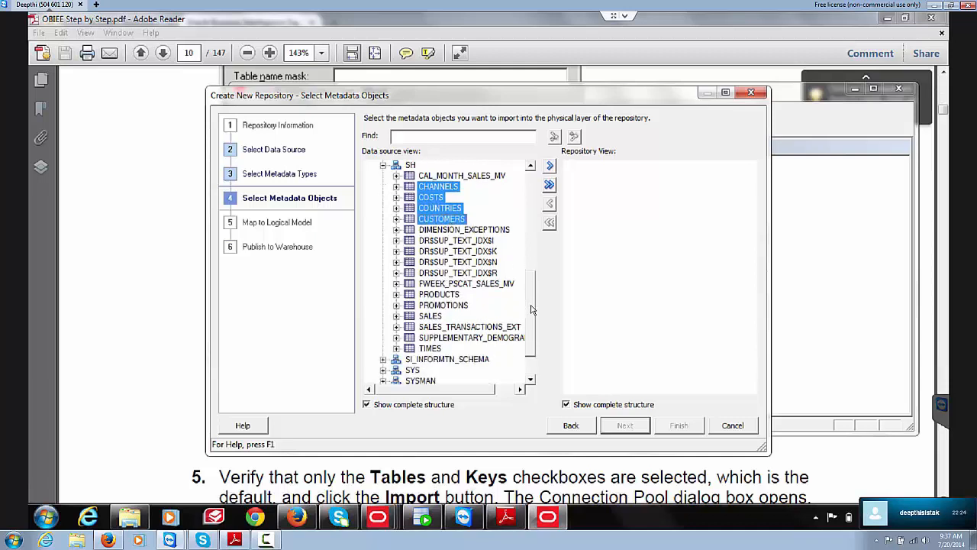
scroll(532, 309, down, 1)
ctrl+click(443, 287)
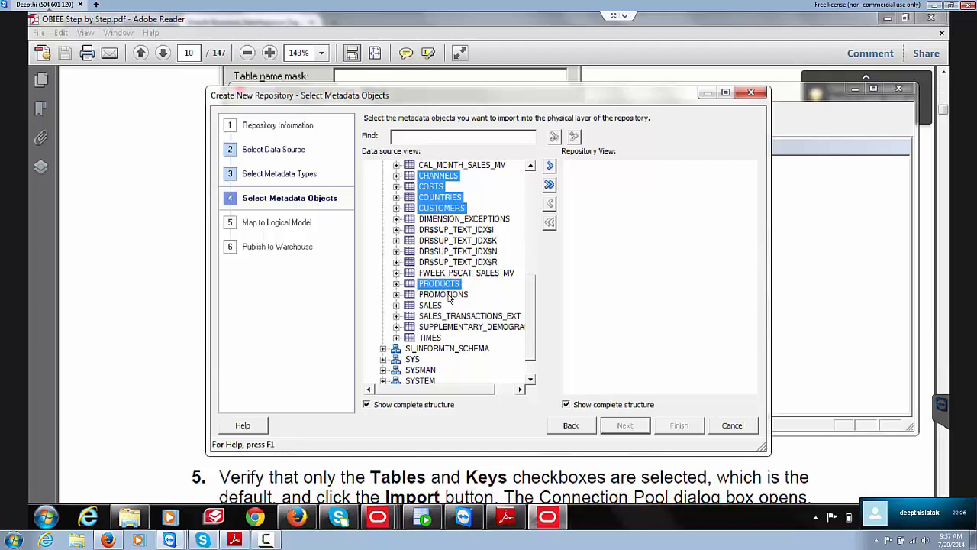
ctrl+click(447, 294)
ctrl+click(440, 305)
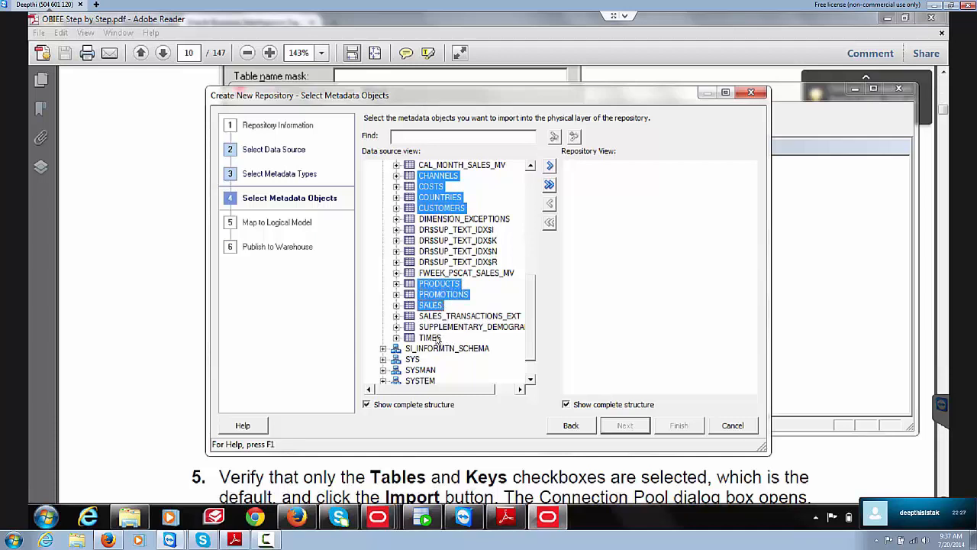
ctrl+click(439, 339)
click(550, 166)
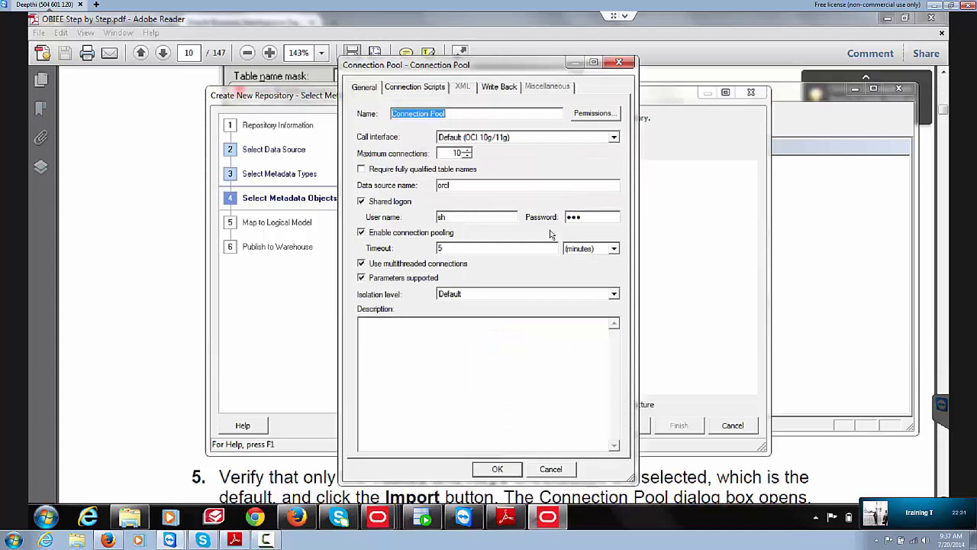
click(505, 471)
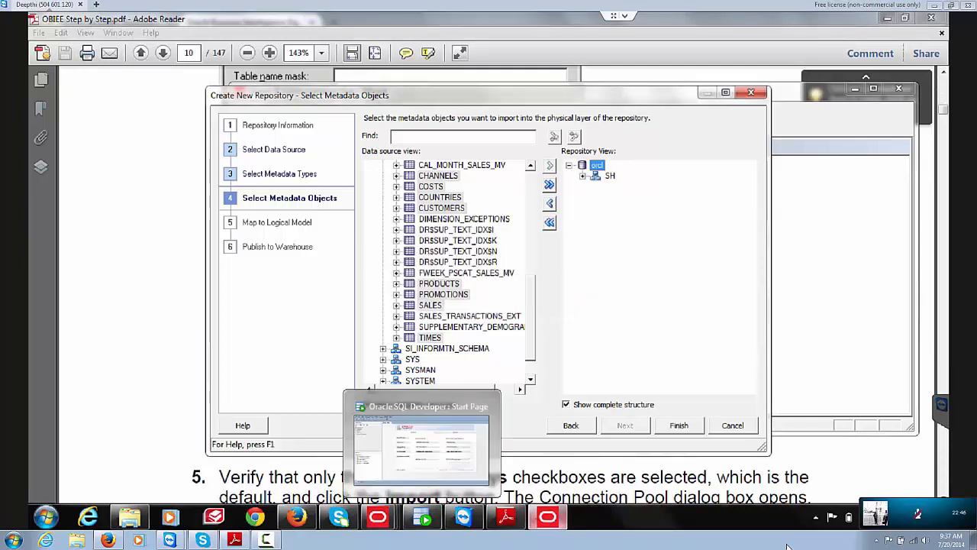
Step: Scroll the PDF guide to page 11, step 6's Connection Pool settings for ORCL
click(506, 517)
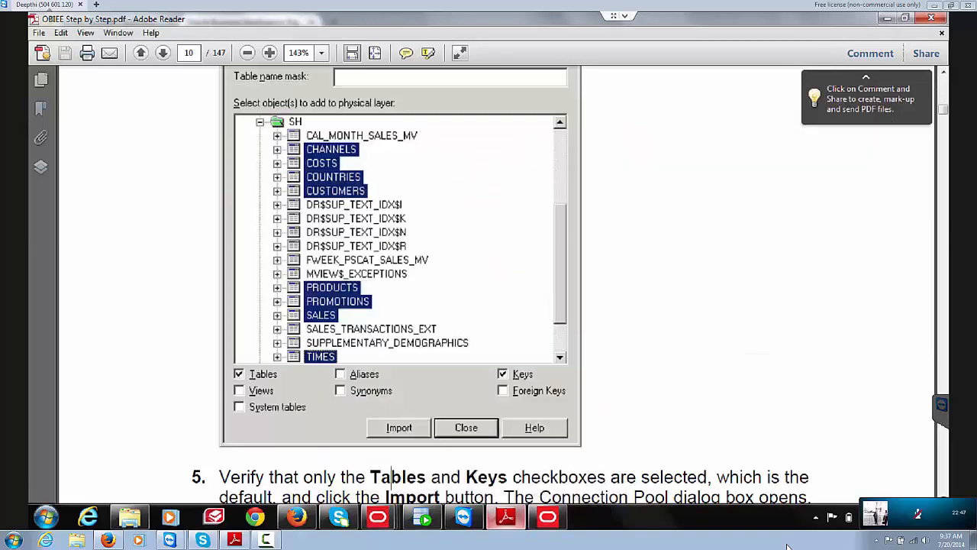
scroll(788, 546, down, 3)
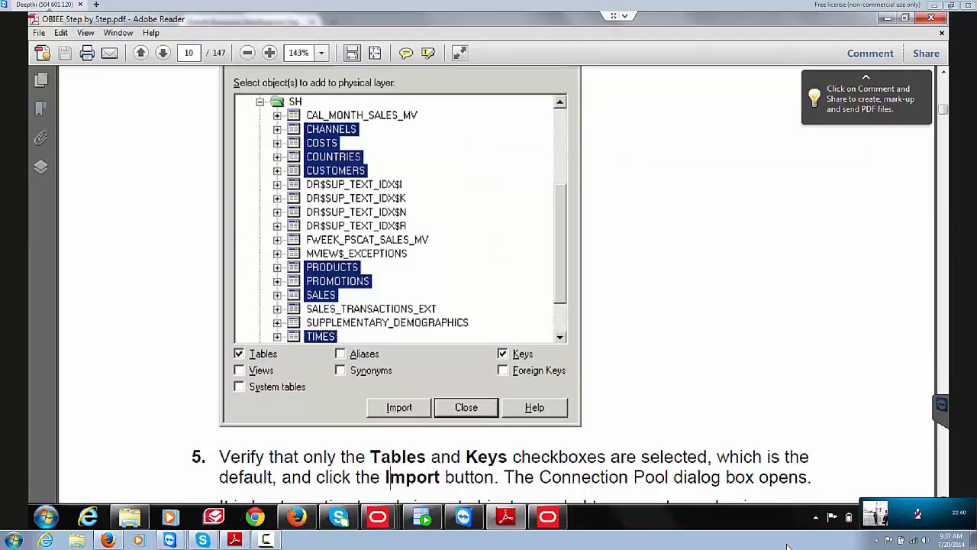
scroll(788, 546, down, 6)
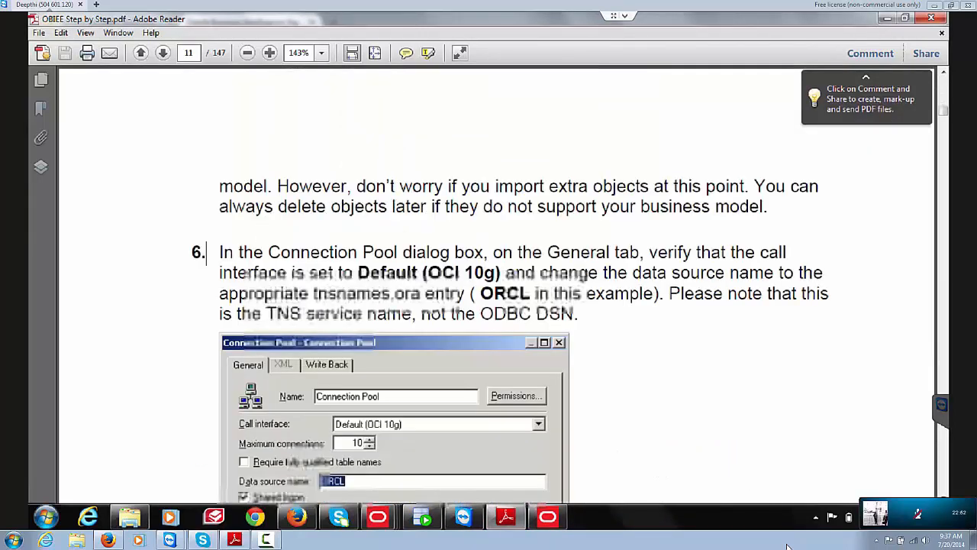
scroll(787, 545, down, 12)
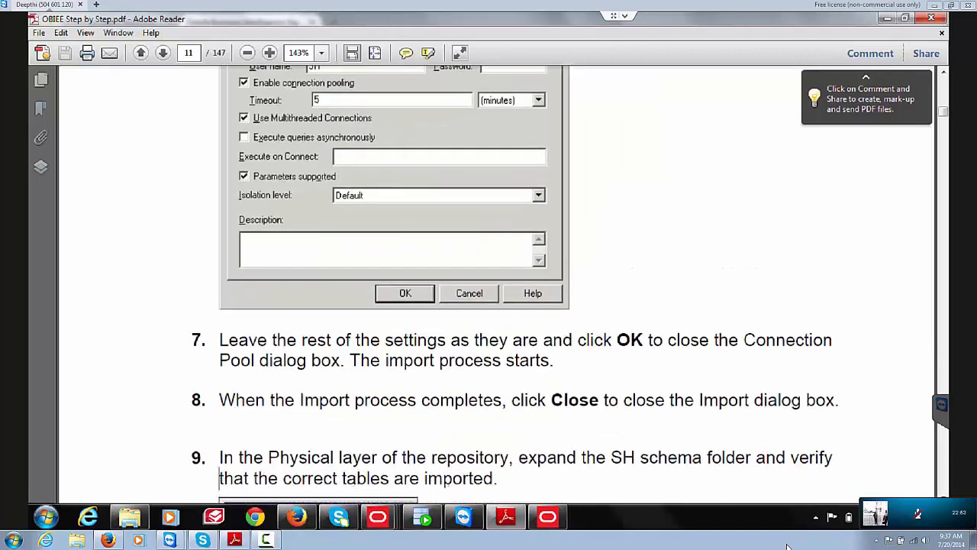
scroll(788, 546, down, 8)
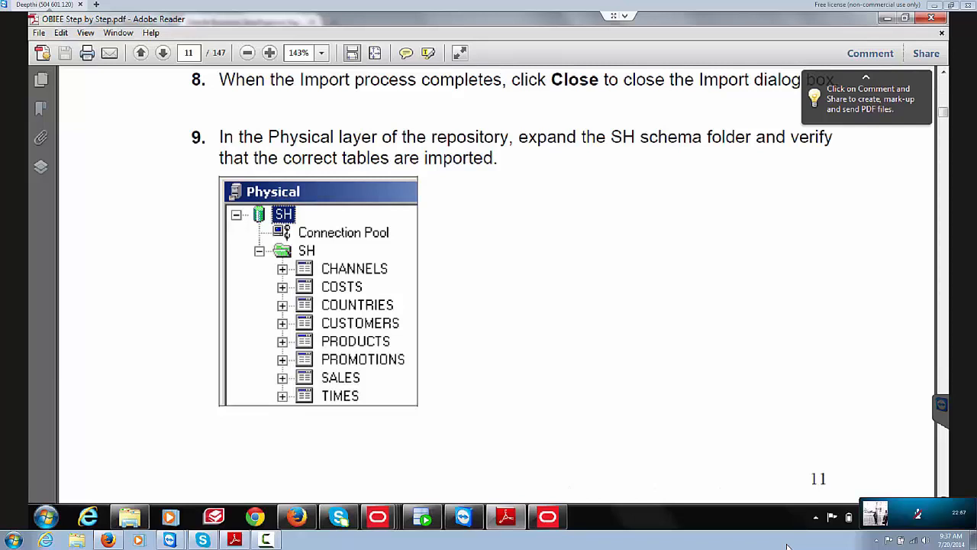
scroll(788, 546, up, 1)
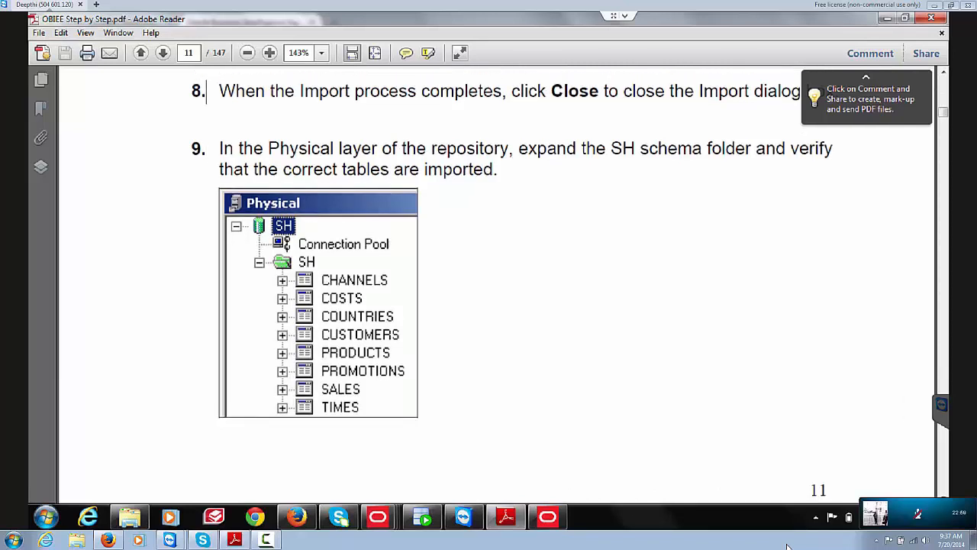
scroll(788, 546, up, 2)
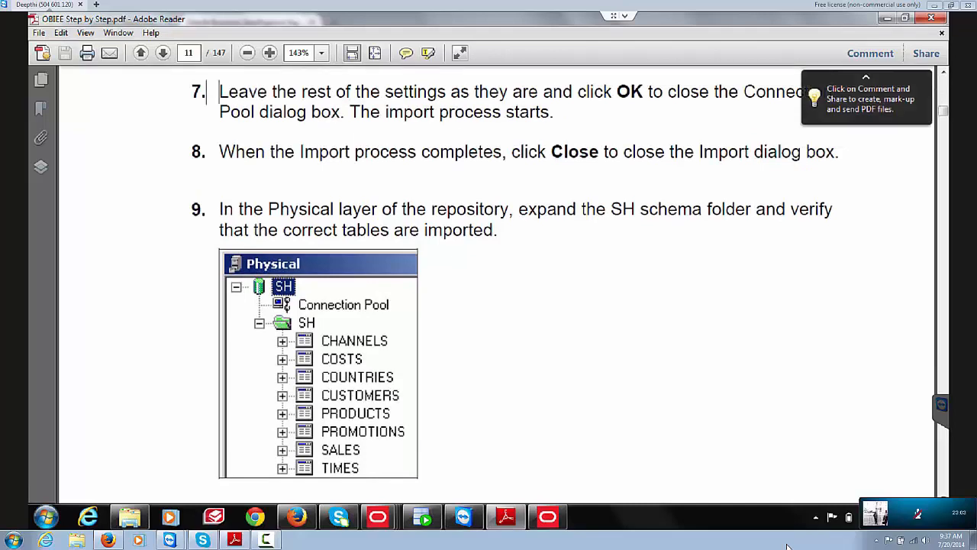
scroll(788, 546, up, 5)
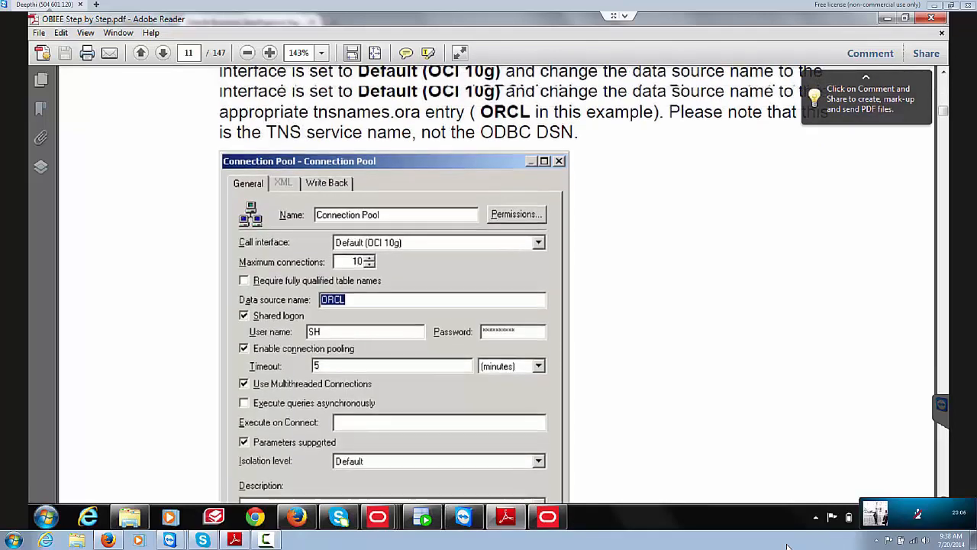
scroll(788, 546, up, 1)
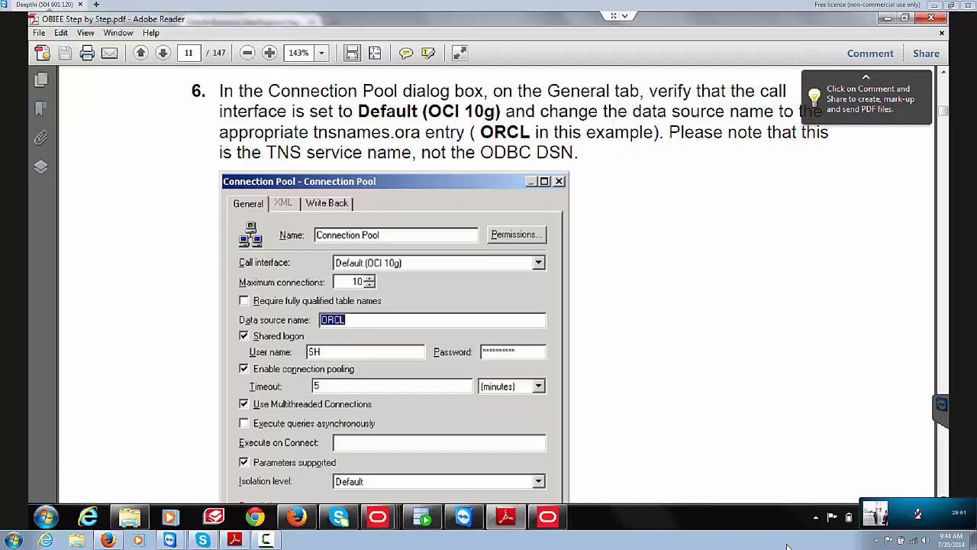
Step: Scroll page 11 down until the Connection Pool screenshot's Description field is visible
scroll(788, 546, down, 1)
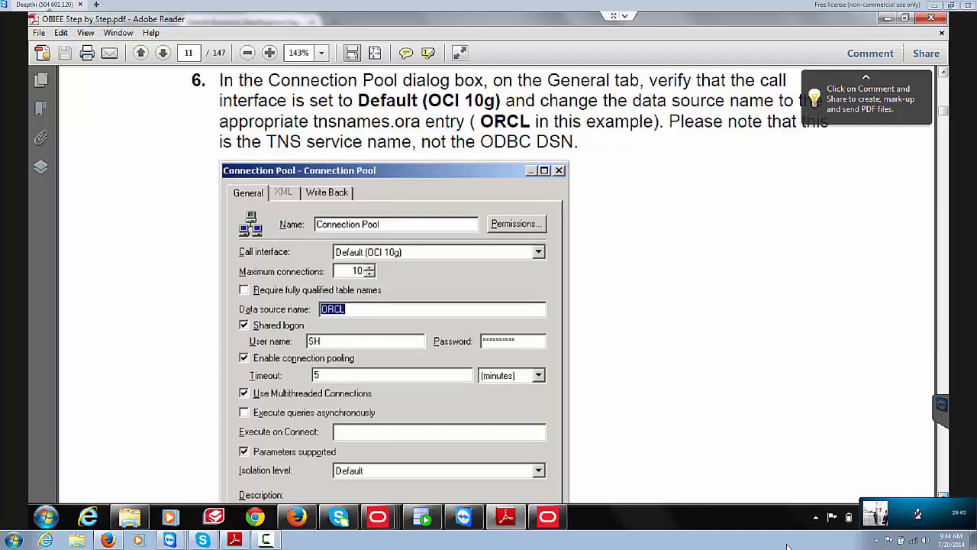
scroll(788, 547, down, 1)
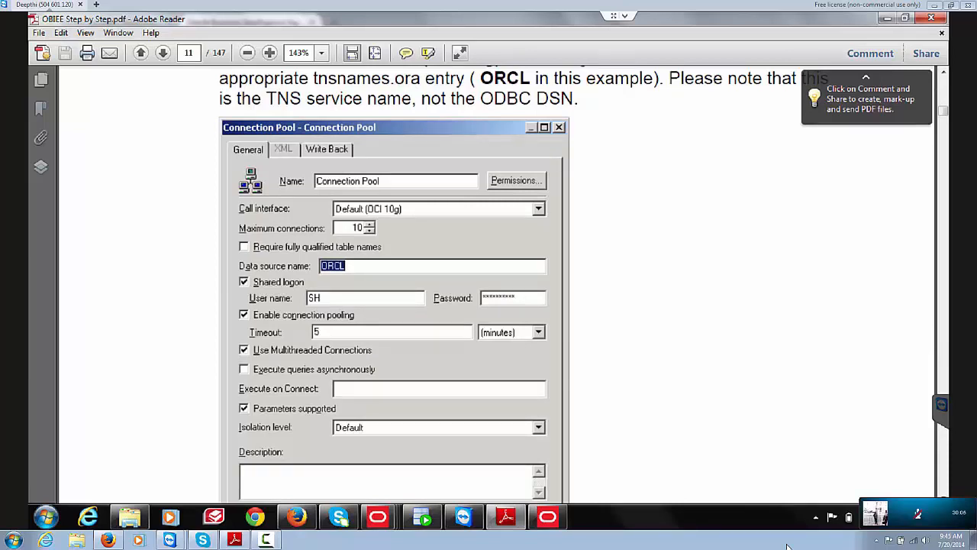
mouse_move(911, 518)
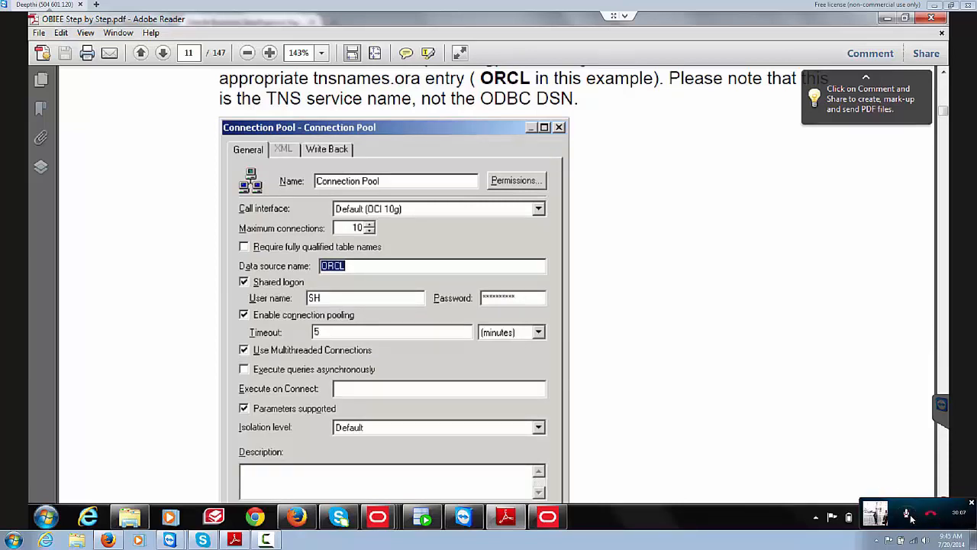
Step: Mute the microphone on the ongoing call
click(908, 516)
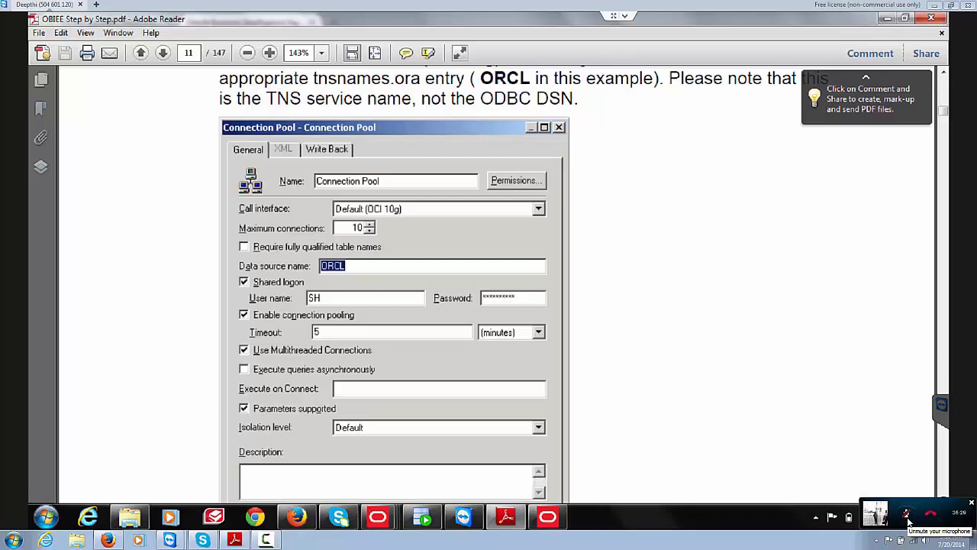
Step: Unmute the microphone on the ongoing call
click(907, 516)
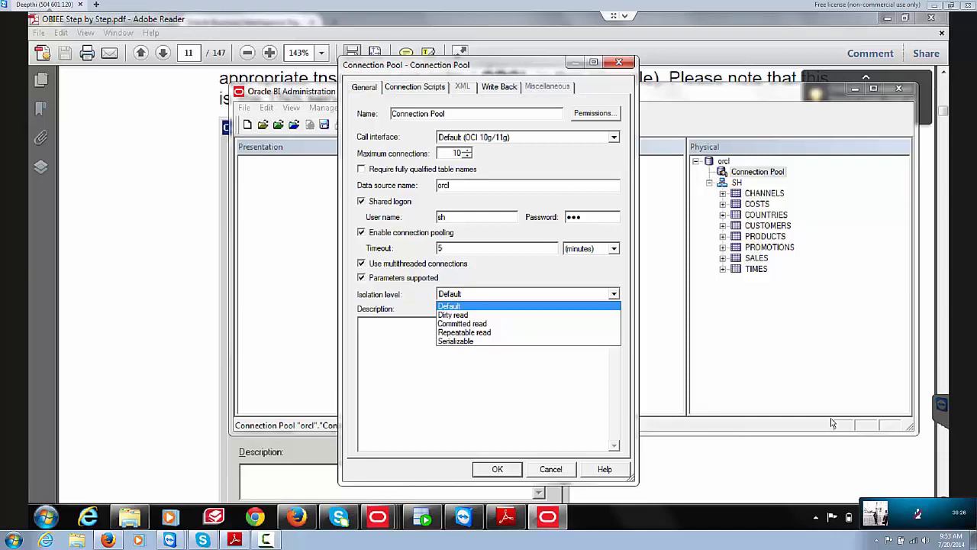
mouse_move(907, 518)
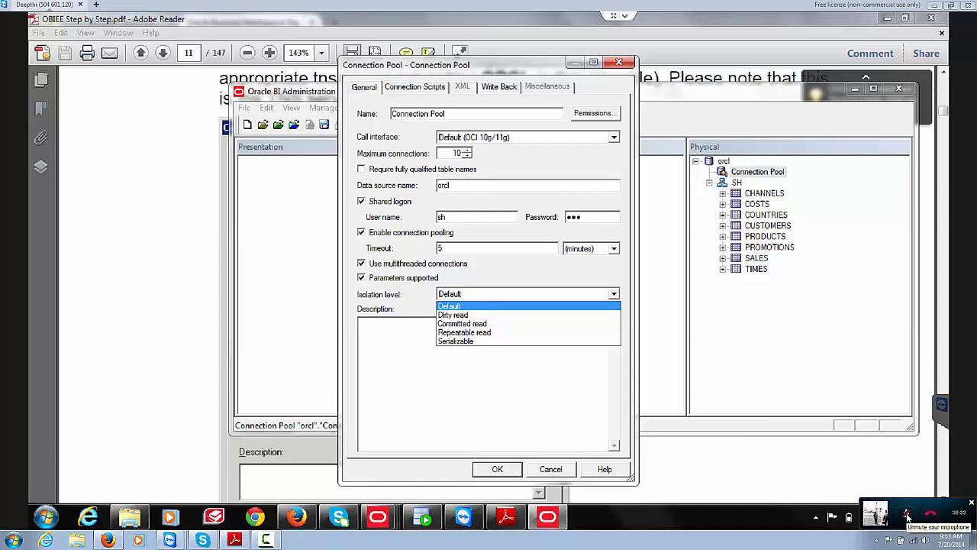
click(907, 517)
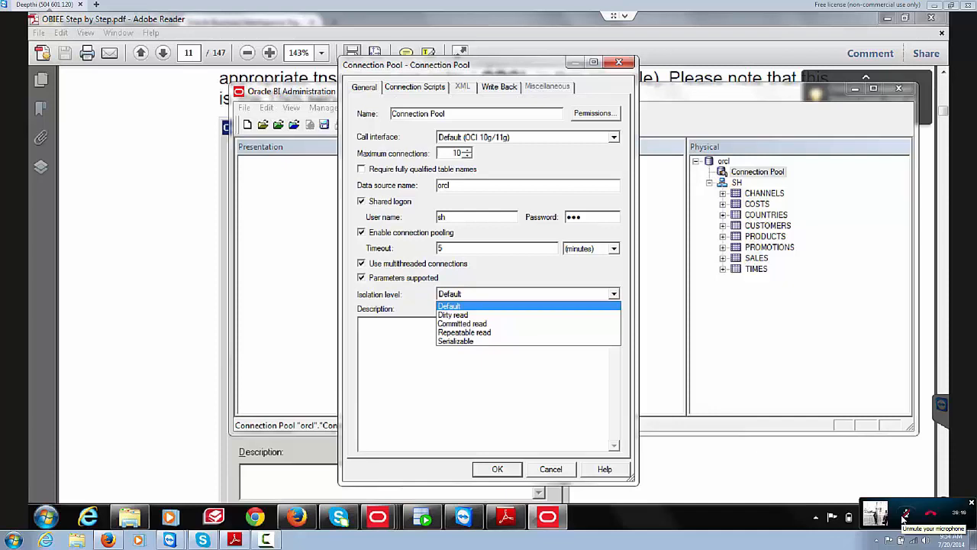
Step: Step the Isolation level list through Dirty read and Repeatable read to Serializable
key(Down)
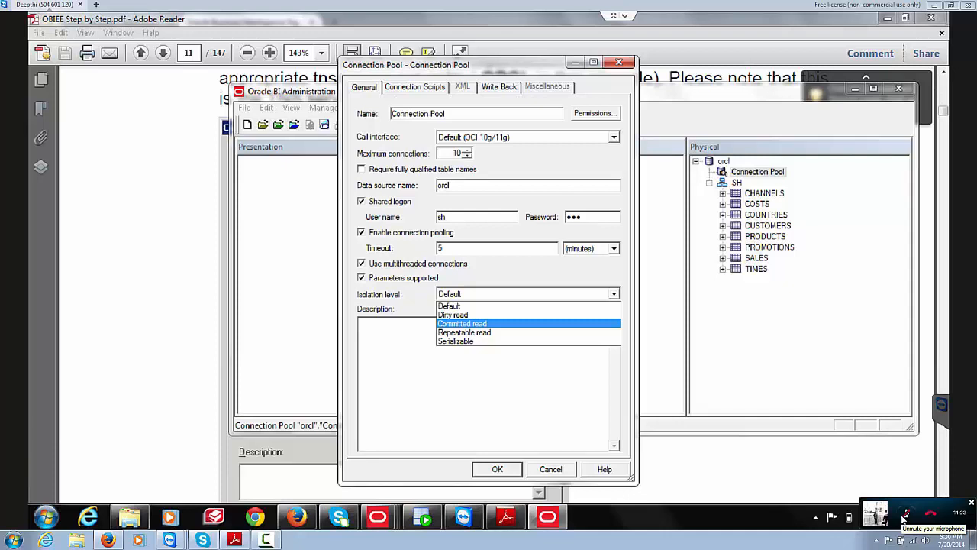
key(Down)
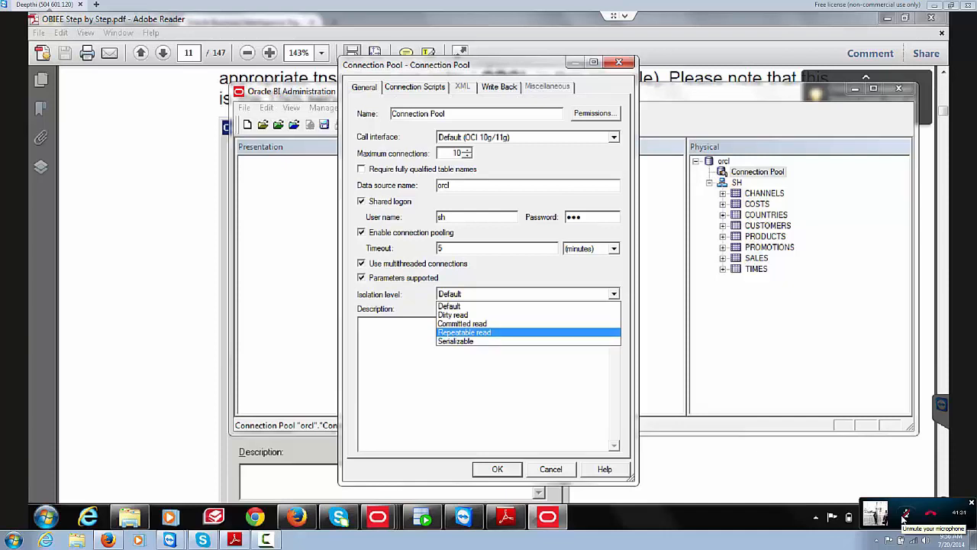
key(Down)
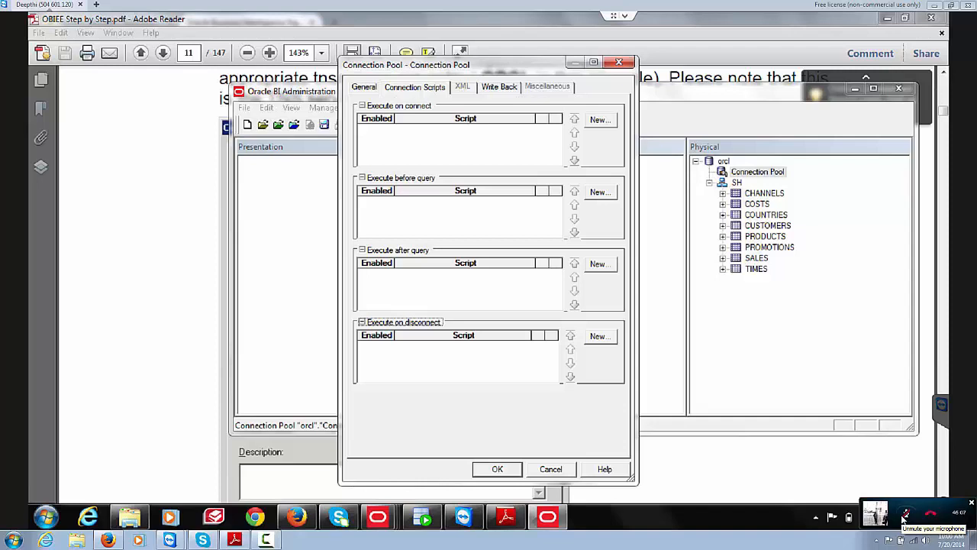
Step: Review the connection pool's Write Back settings, then close the orcl properties dialog
click(903, 518)
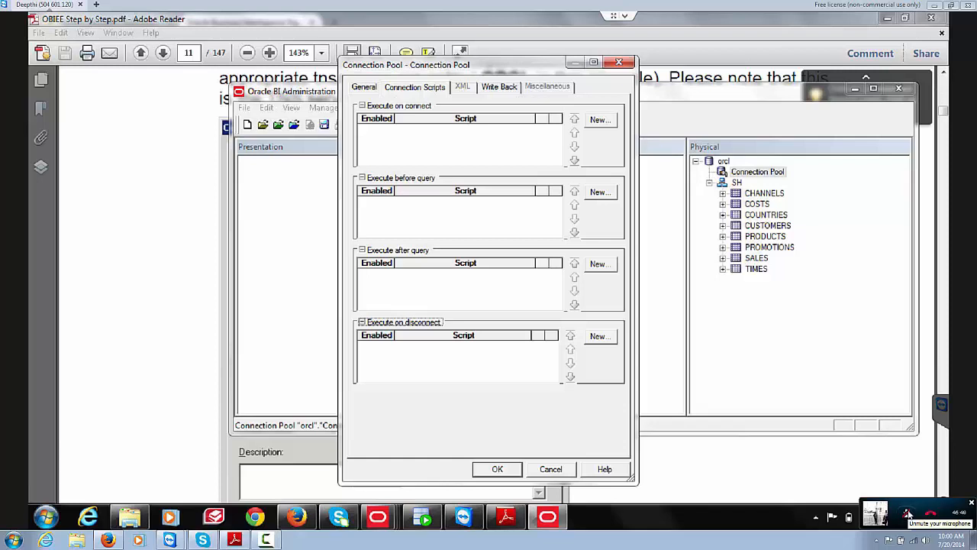
key(ctrl+Tab)
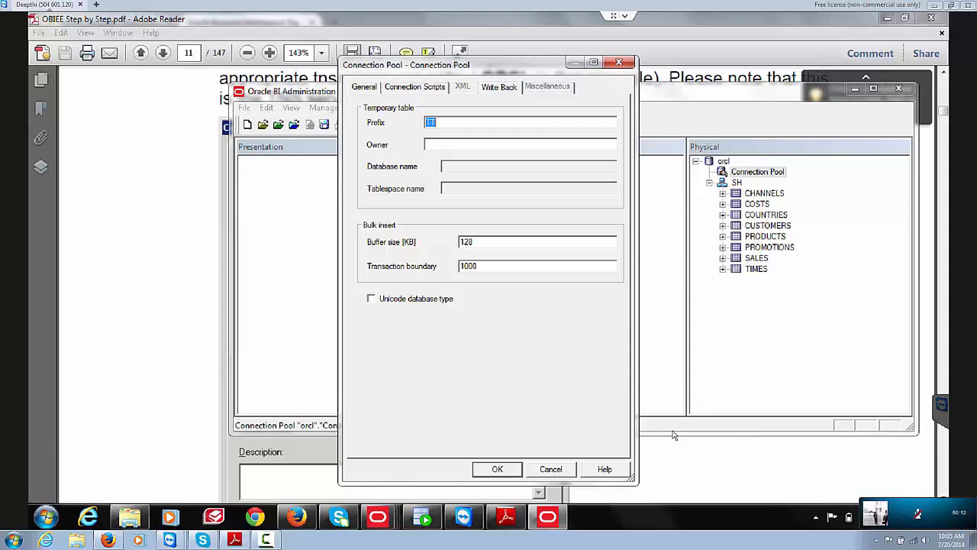
key(Escape)
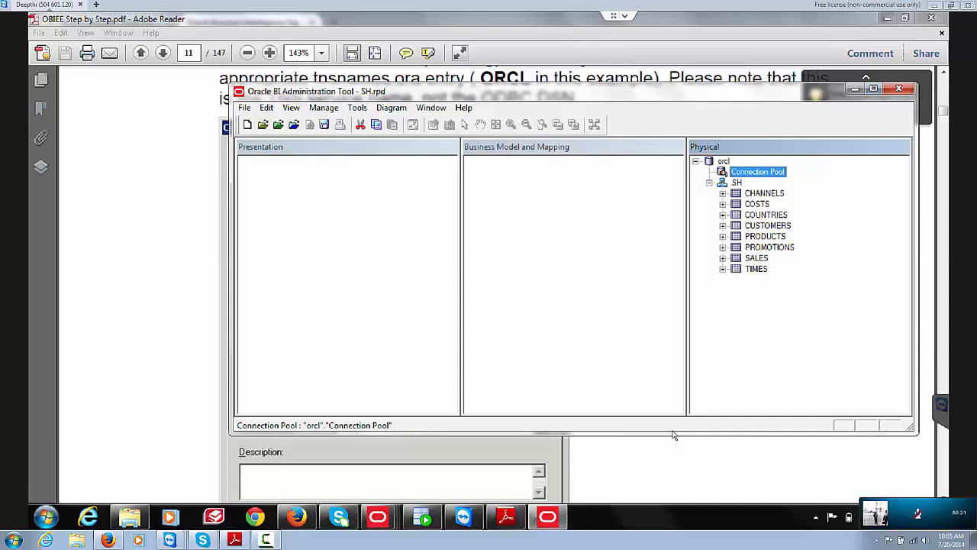
Step: Switch to the PDF guide and scroll down to step 9's eight SH tables
key(alt+Tab)
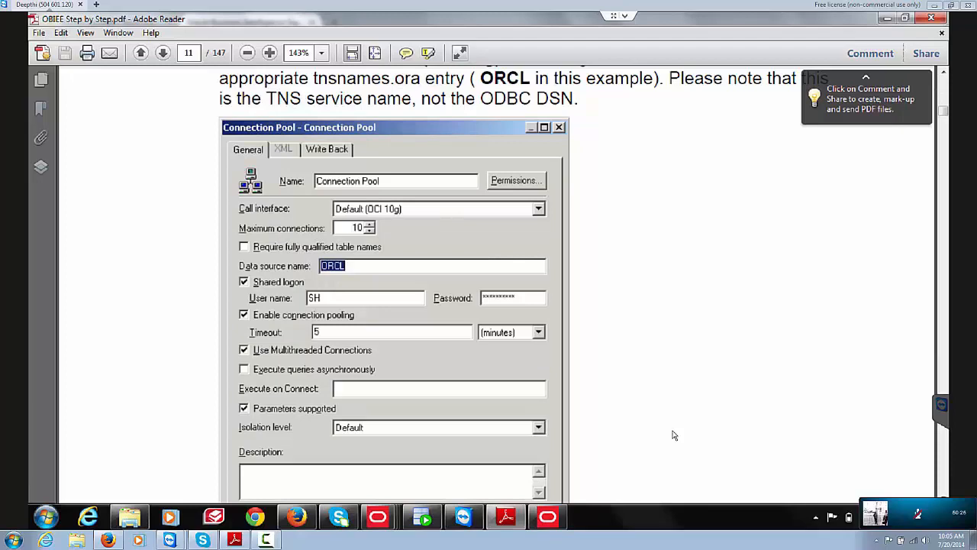
scroll(673, 434, down, 5)
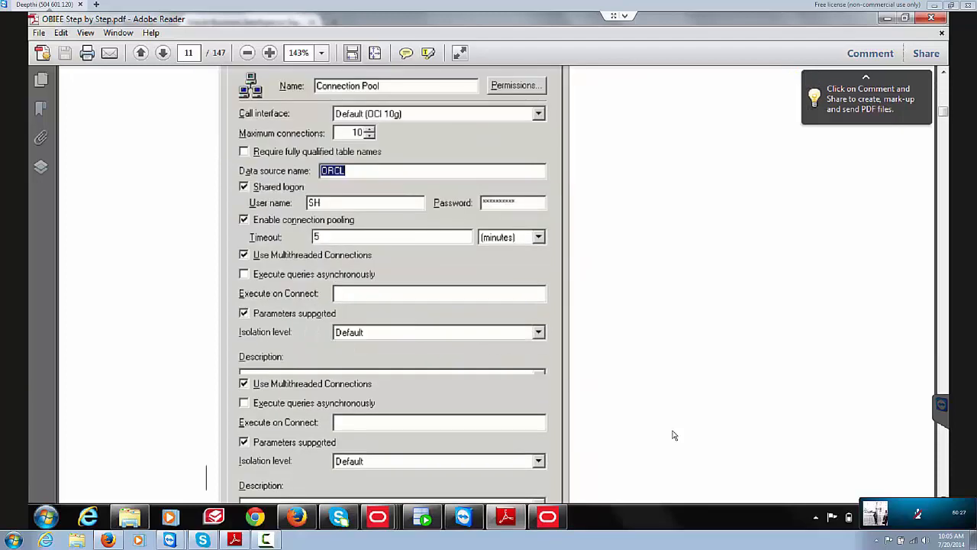
scroll(673, 435, down, 7)
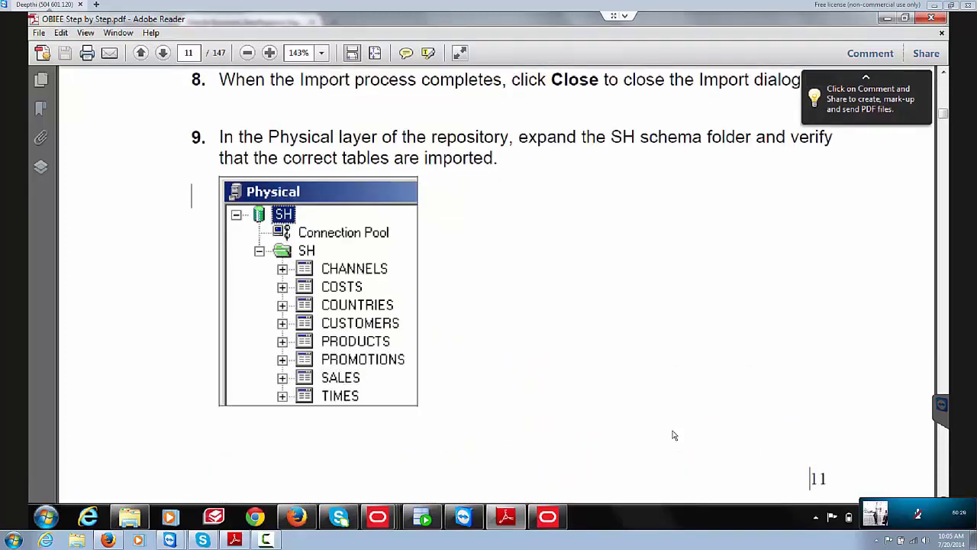
key(Down)
key(Down)
key(Up)
key(Up)
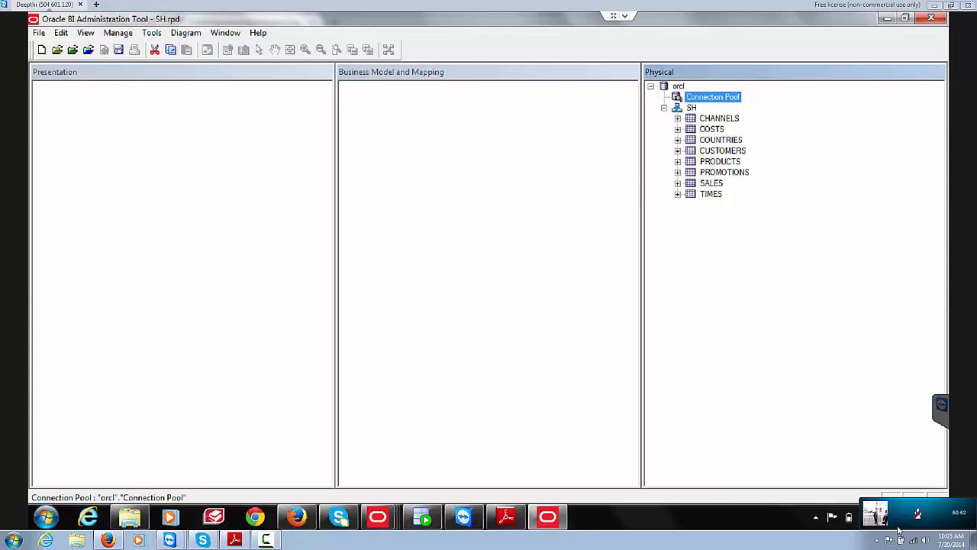
Step: Mute and then unmute the call microphone
mouse_move(907, 517)
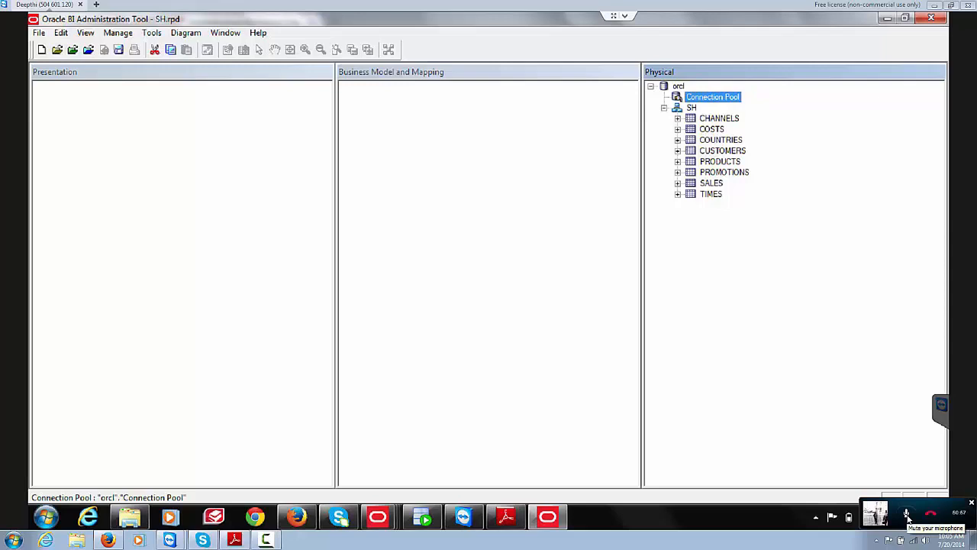
click(907, 517)
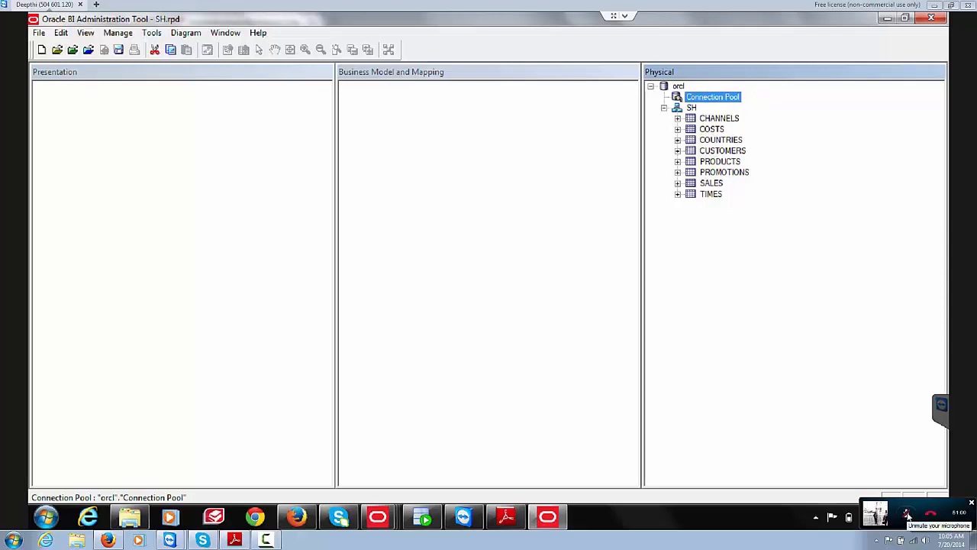
click(907, 517)
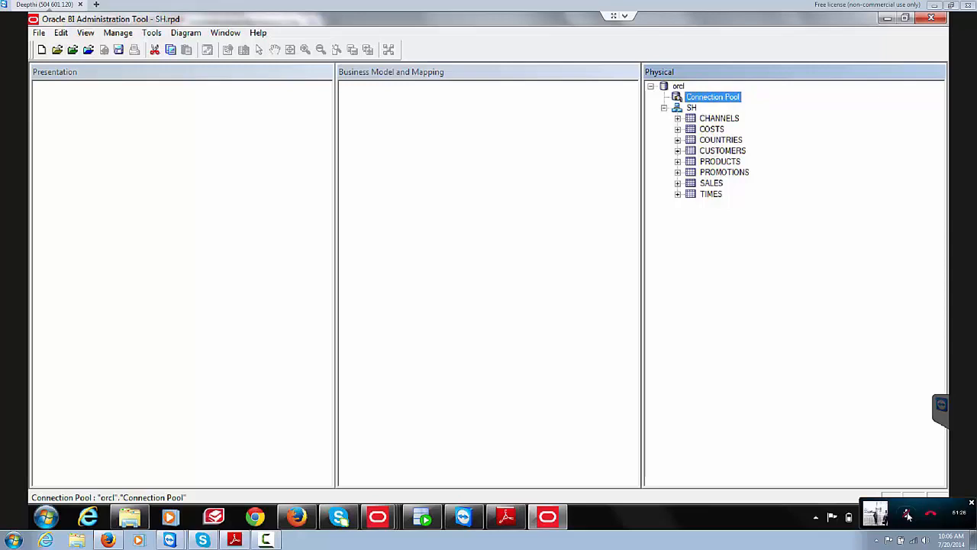
click(907, 516)
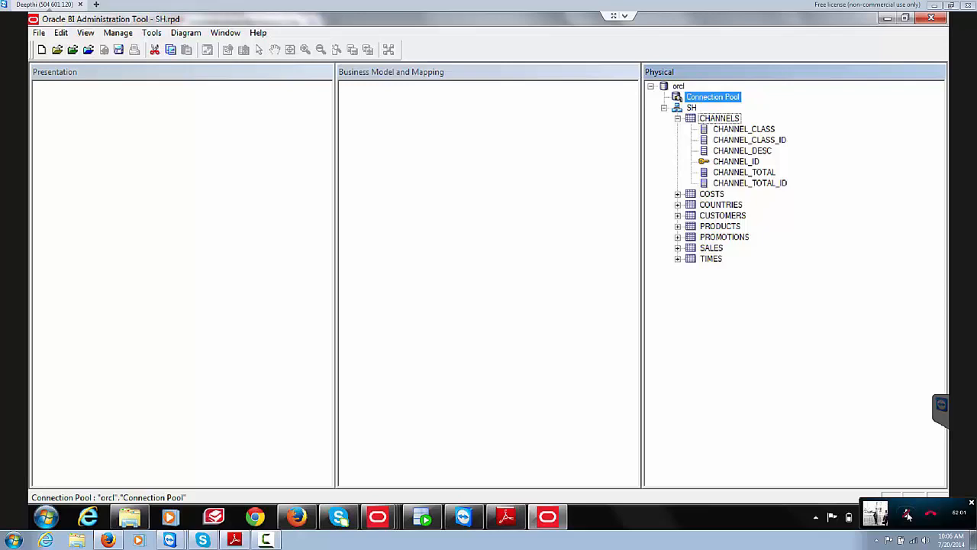
Step: Toggle the call microphone off and back on again
click(907, 516)
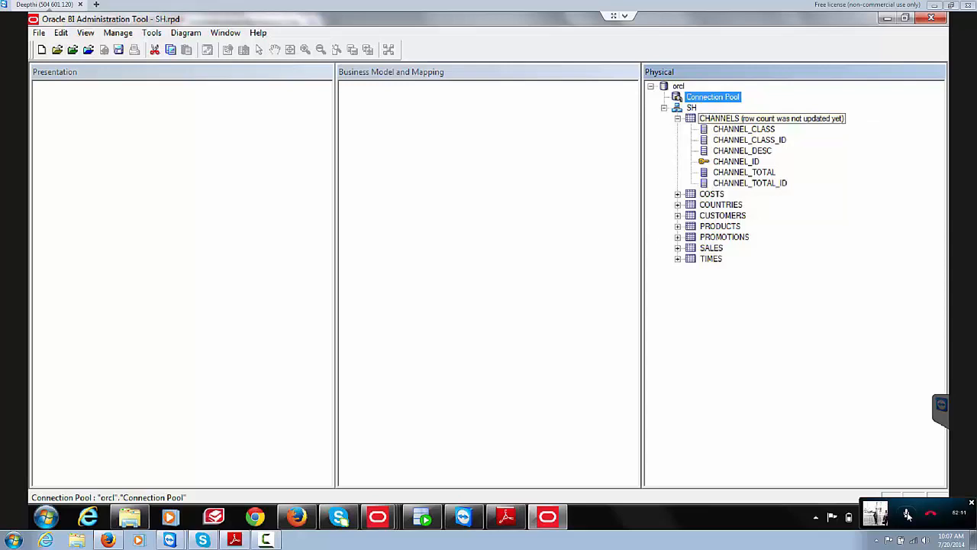
click(907, 516)
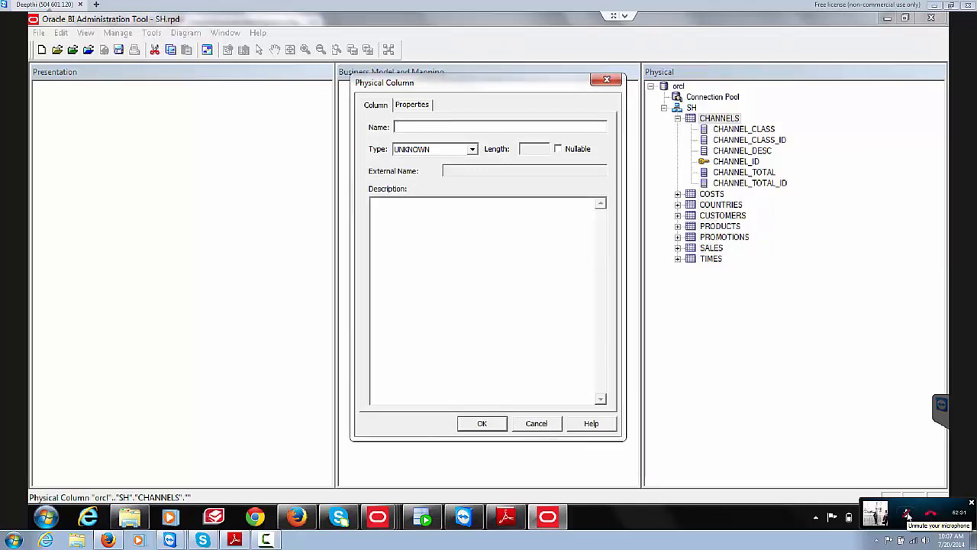
Step: Drop down the column Type list and dismiss it without changing the data type
click(472, 148)
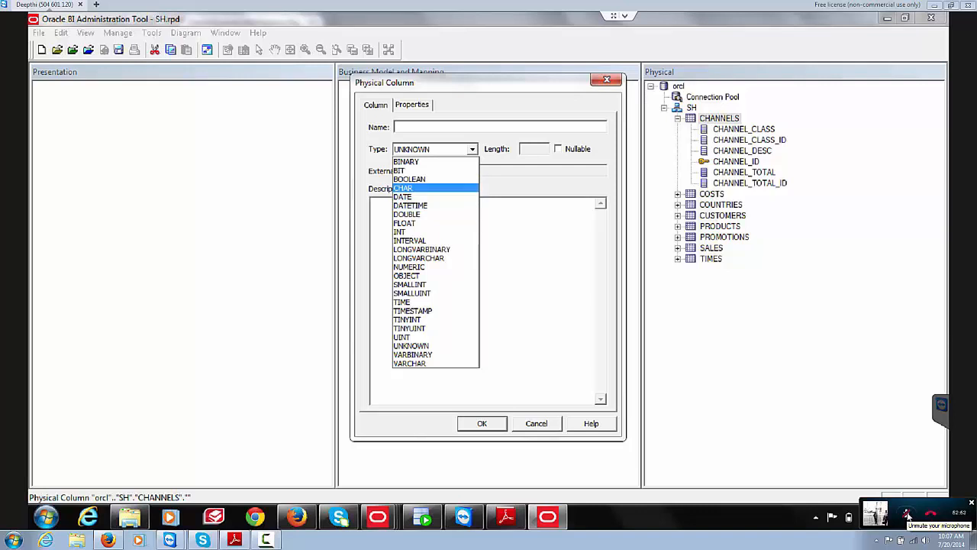
key(Escape)
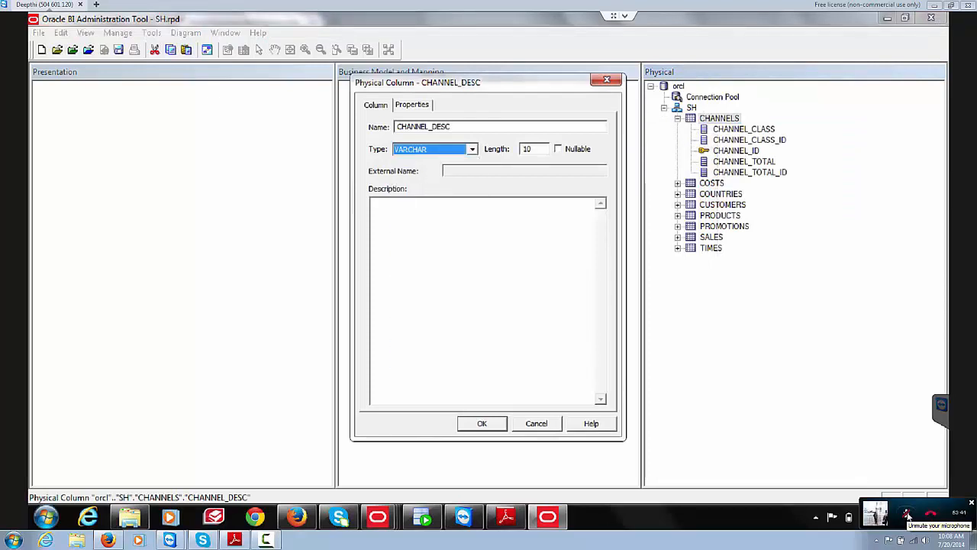
Step: Unmute the microphone on the call
click(907, 516)
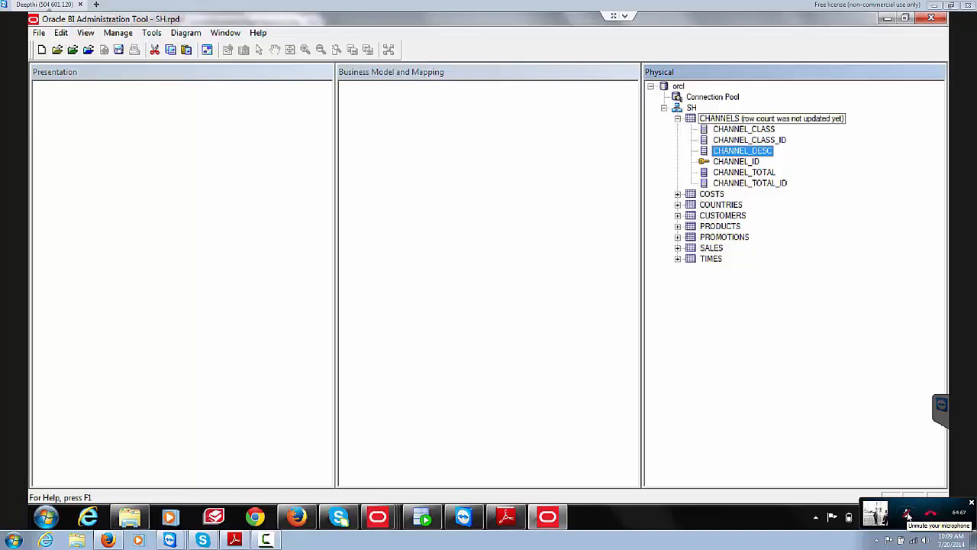
Step: Preview the CHANNELS table's New Object options, dismiss them, and open the SH schema's context menu
right_click(709, 118)
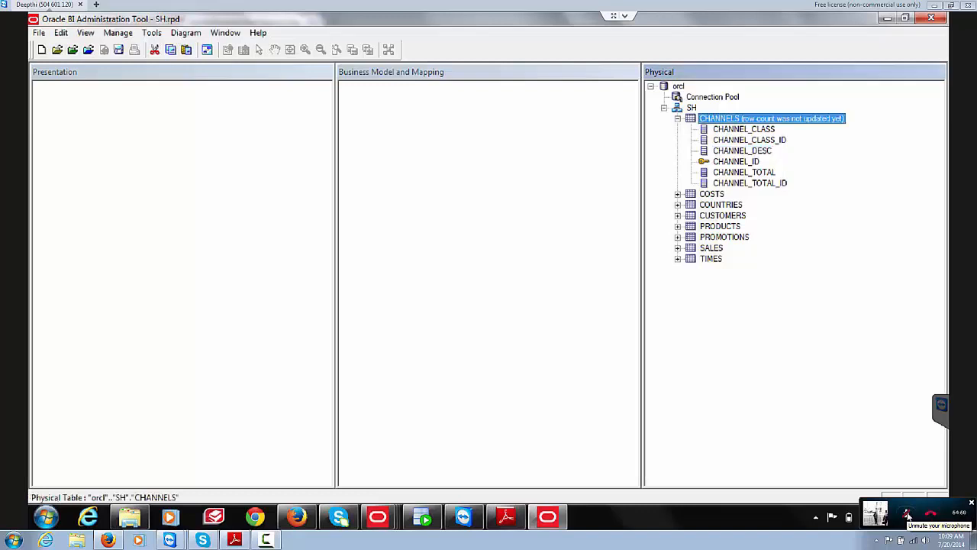
mouse_move(745, 126)
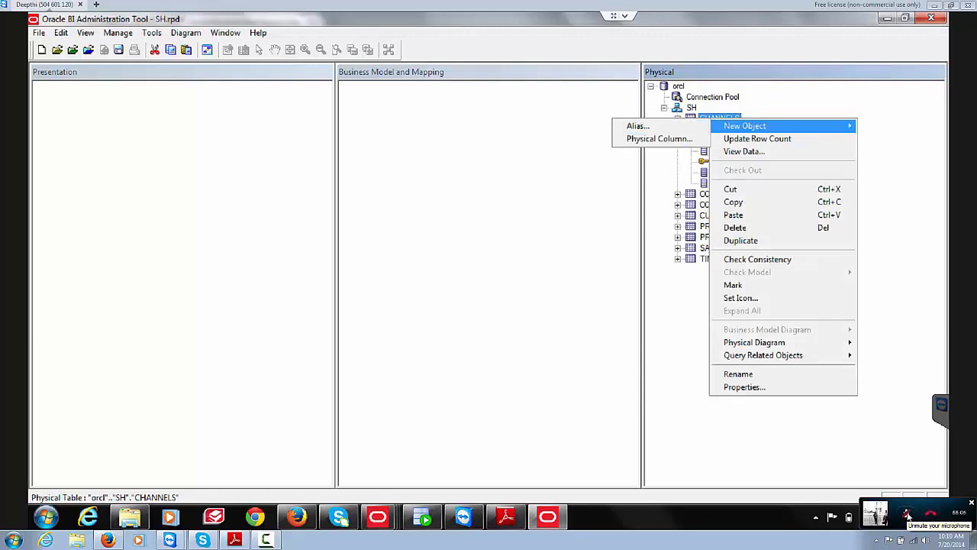
click(692, 108)
right_click(691, 107)
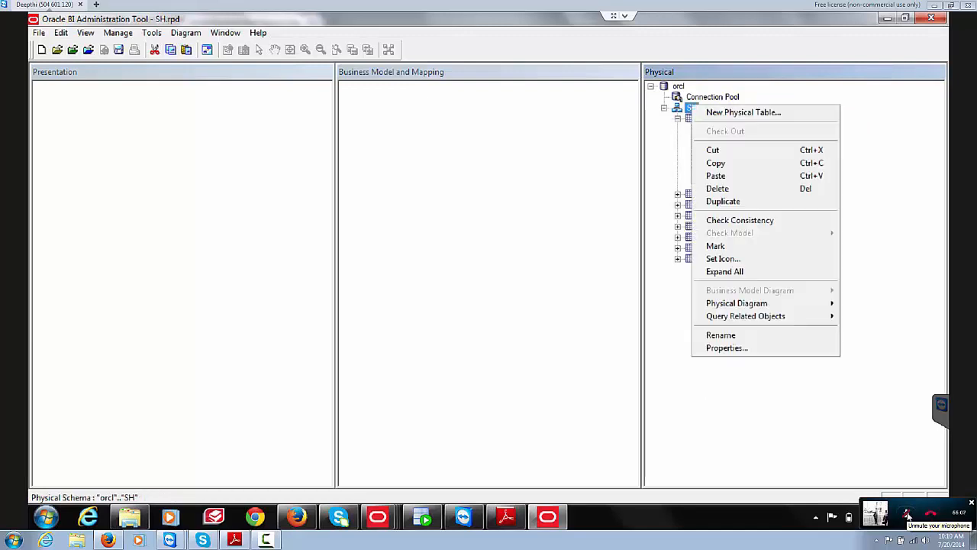
Step: Start a New Physical Table under SH and drop down its Table Type list
click(744, 112)
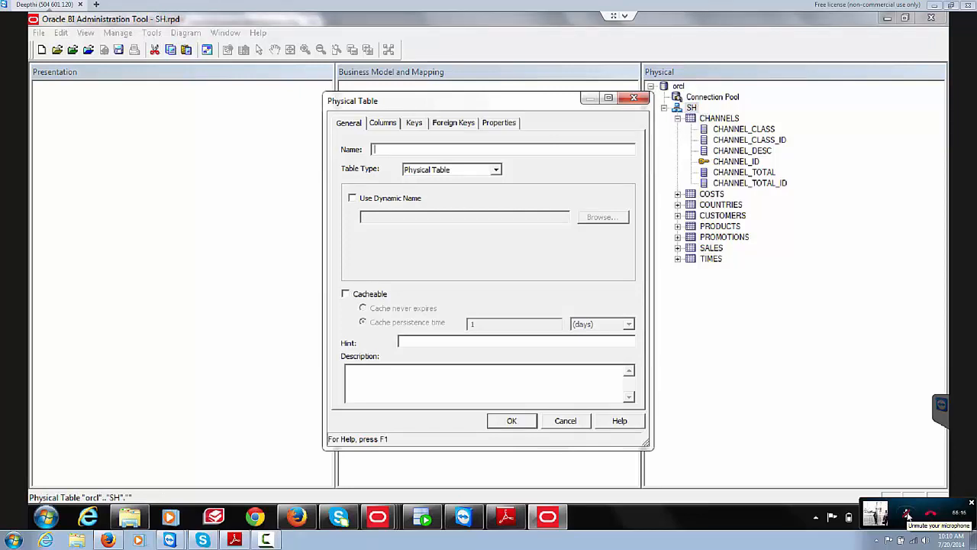
key(Tab)
key(alt+Down)
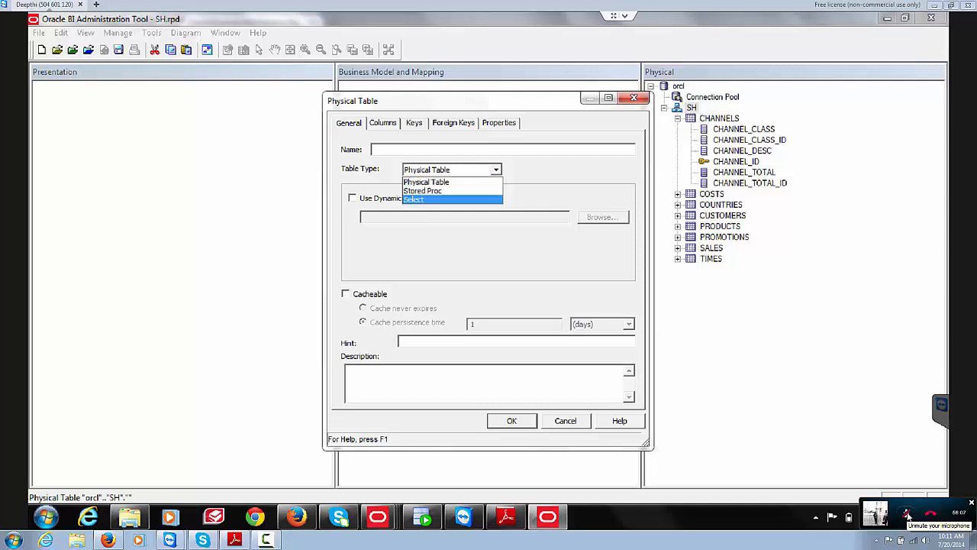
Step: Set the new table's type to Select, select its Default Initialization String, and toggle the call microphone
click(414, 199)
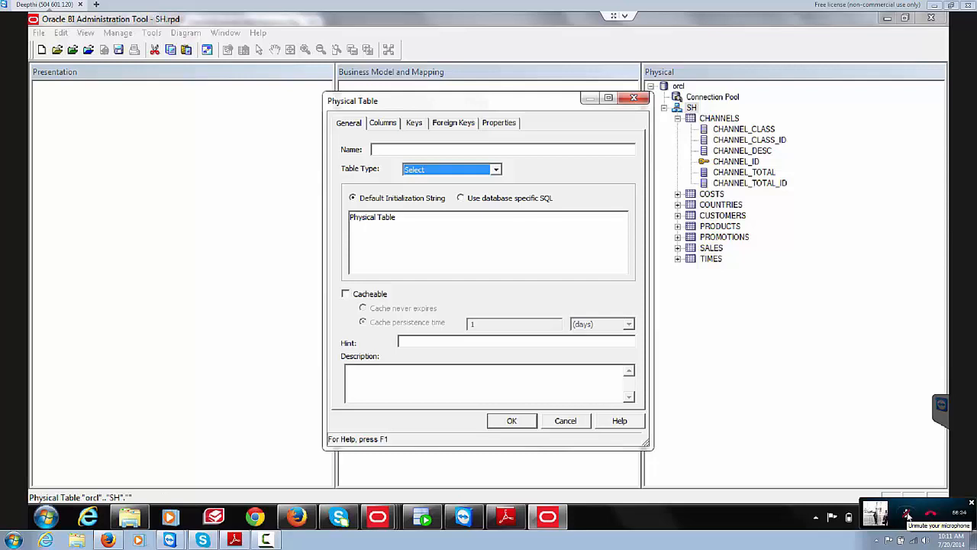
key(Tab)
key(Tab)
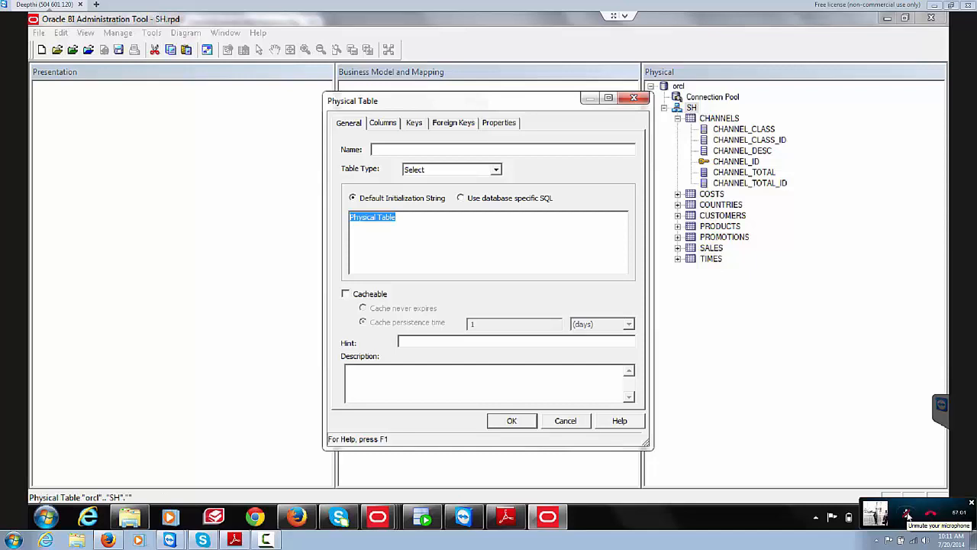
click(907, 516)
click(908, 516)
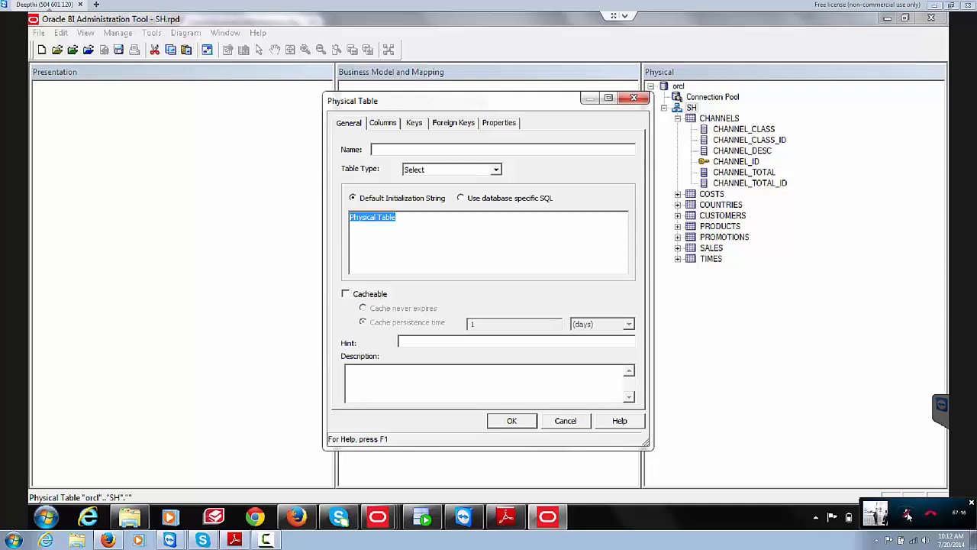
Step: Discard the unsaved new table, expand SALES, and open the CHANNELS table's Physical Table properties
click(634, 98)
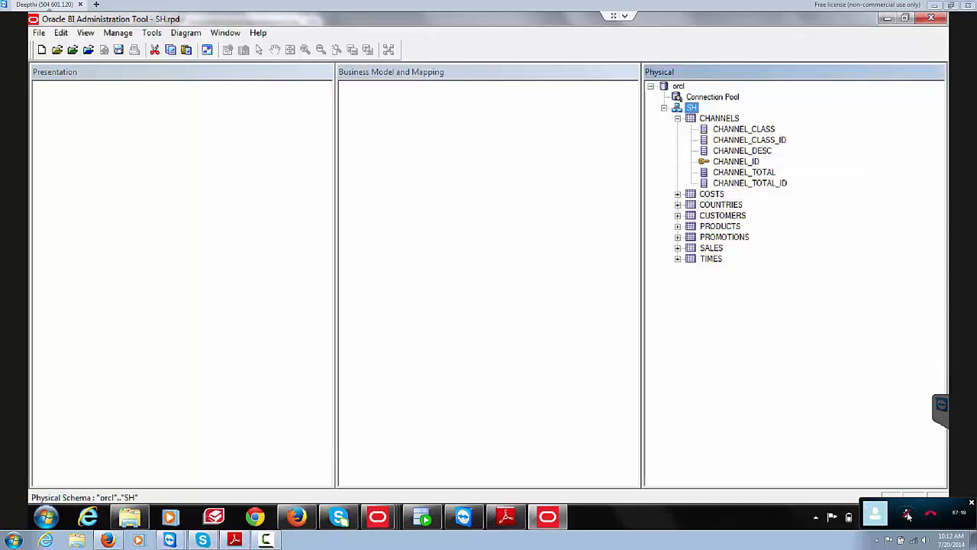
click(678, 248)
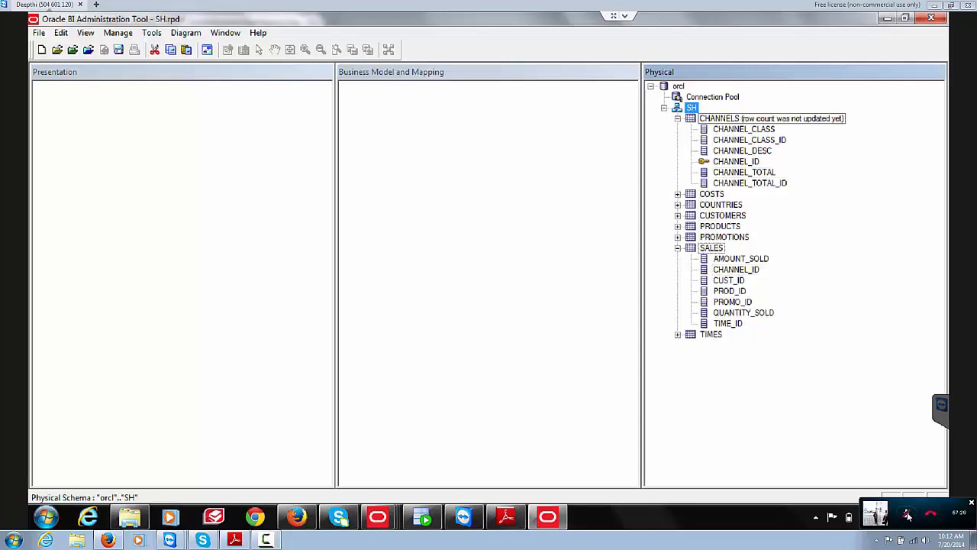
double_click(719, 118)
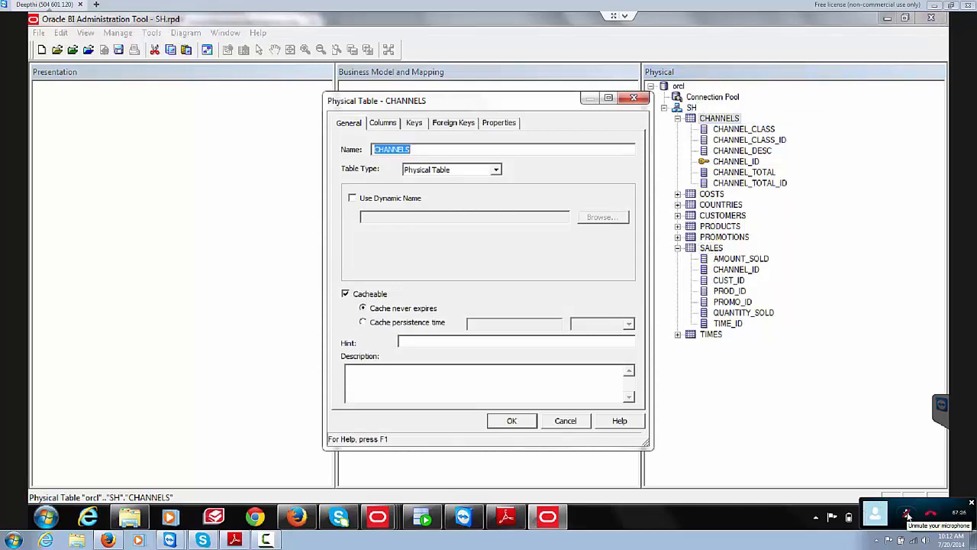
mouse_move(914, 515)
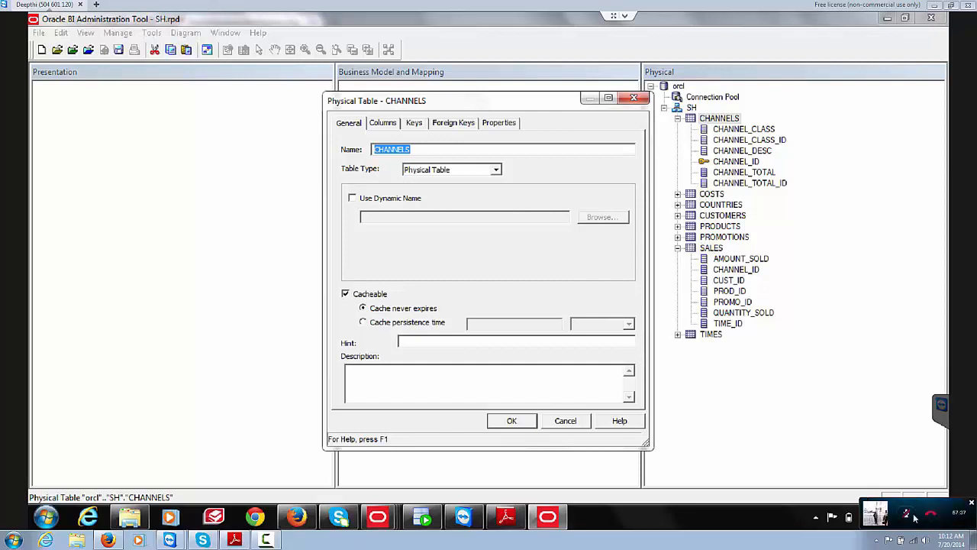
click(908, 515)
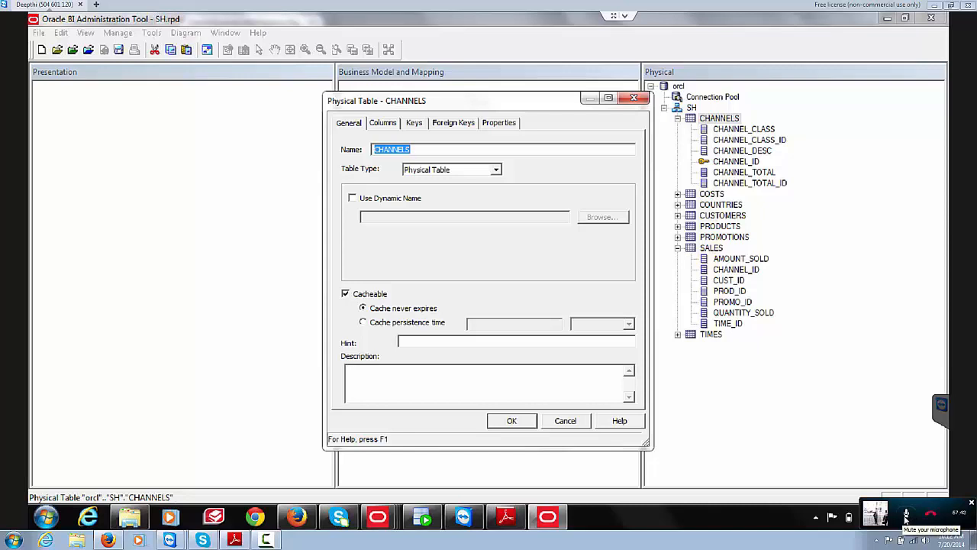
click(907, 515)
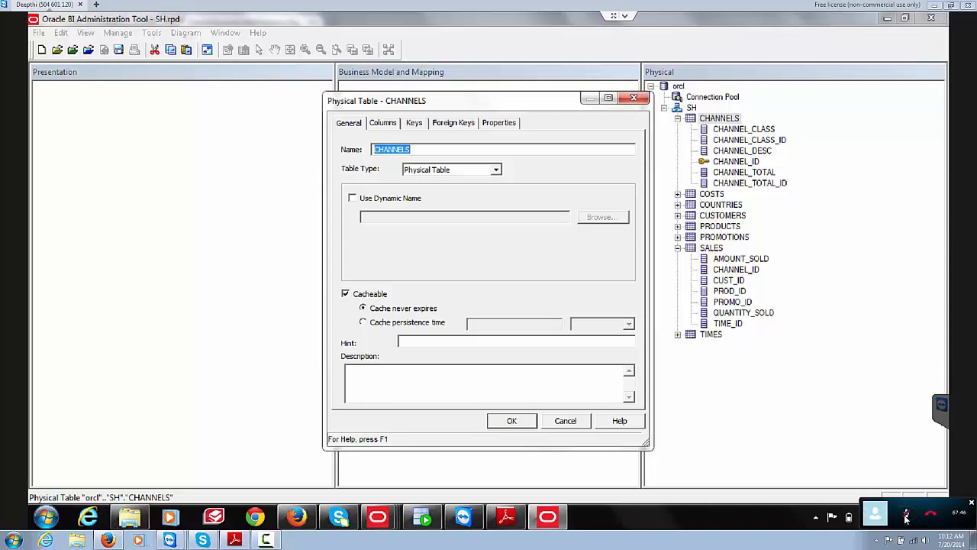
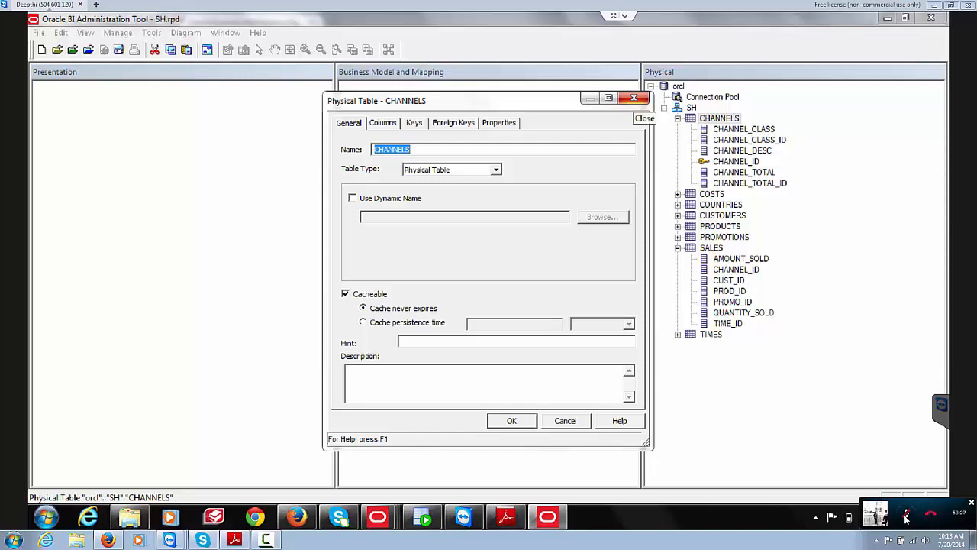
Step: Close the CHANNELS table properties and collapse the SALES column list
click(634, 99)
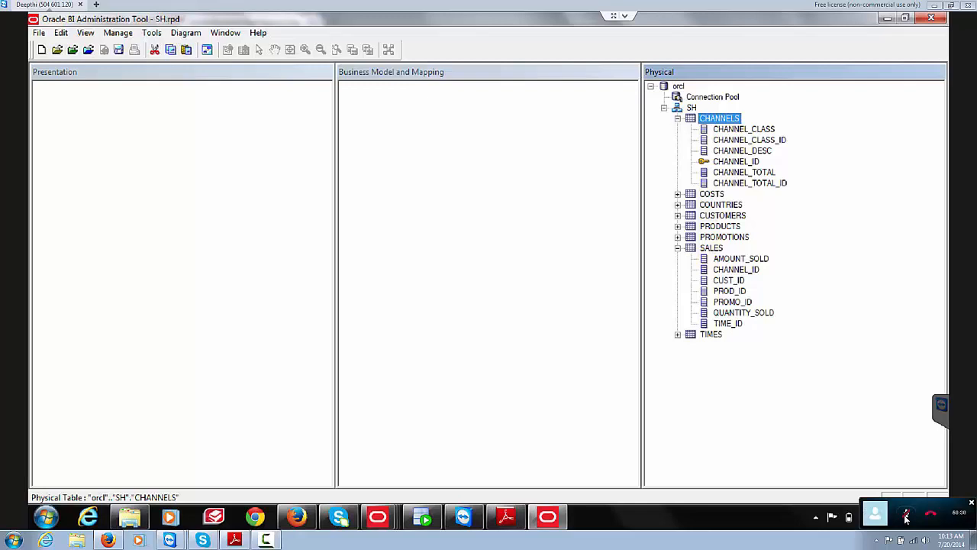
click(677, 248)
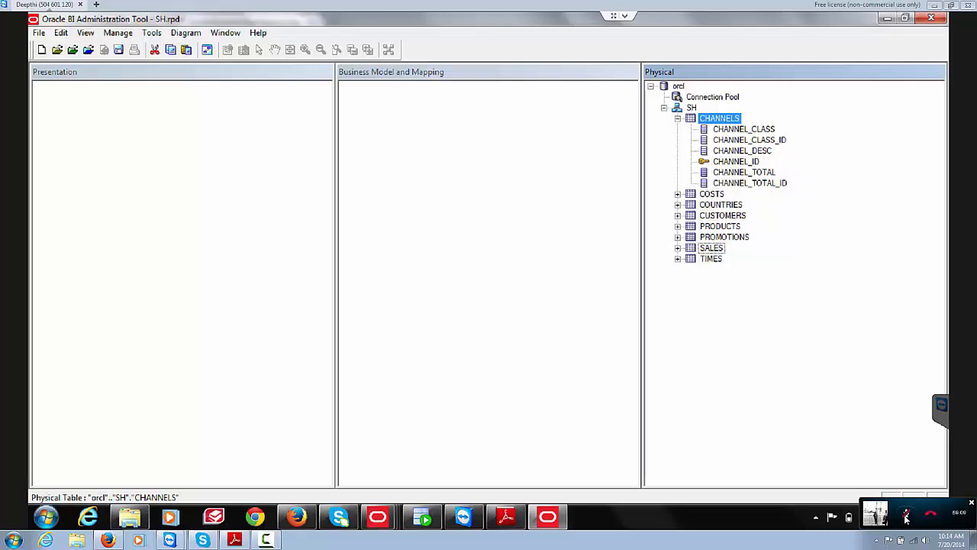
key(Left)
key(Right)
key(Return)
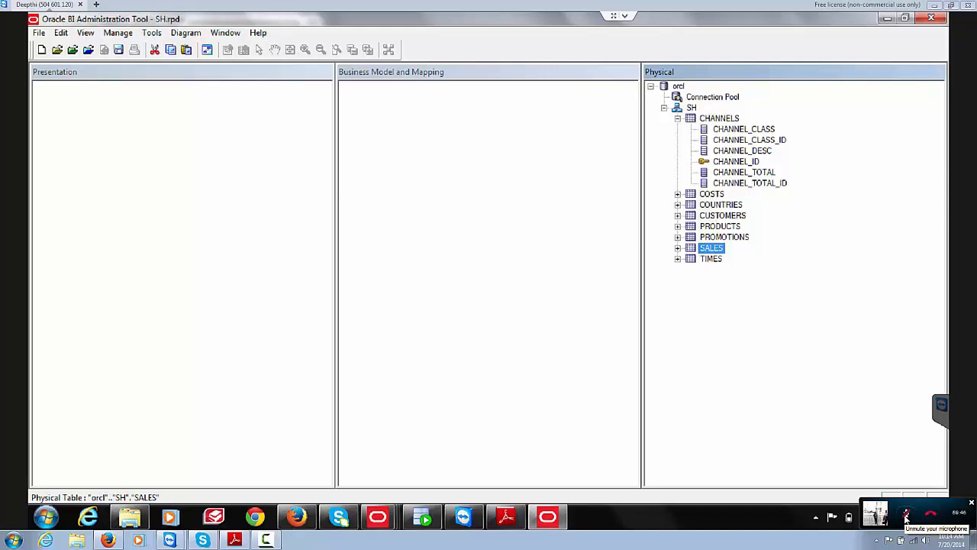
Step: Select SALES in the Physical pane and expand it to show its seven columns
click(906, 516)
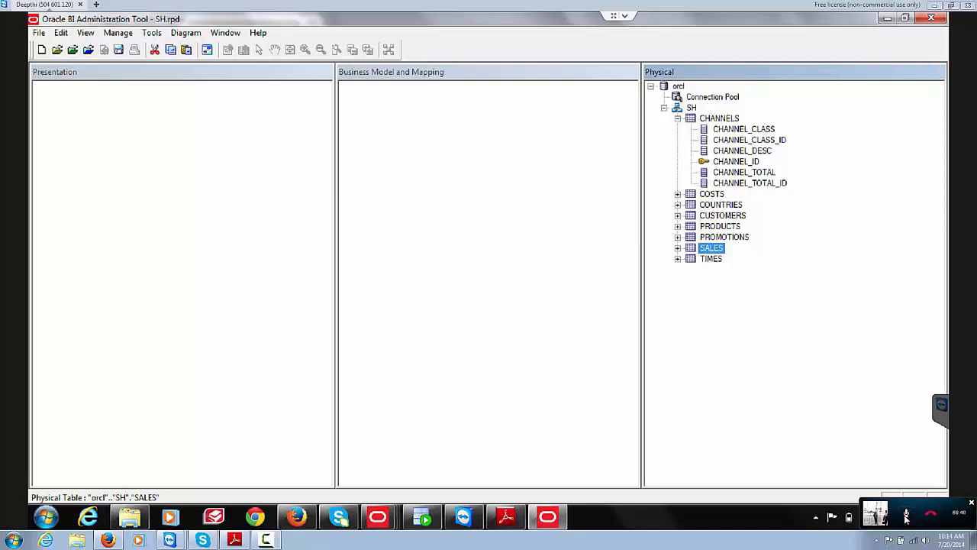
click(906, 516)
key(Right)
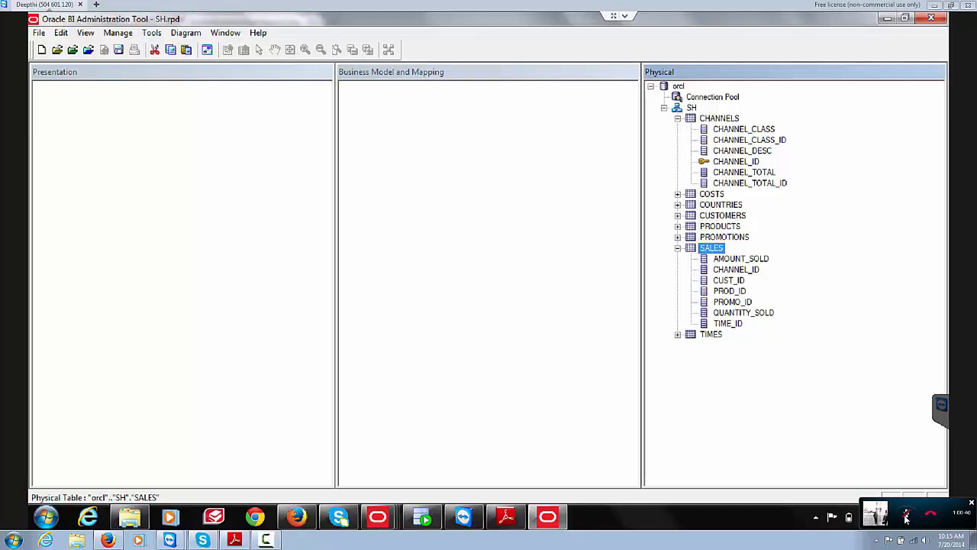
click(907, 515)
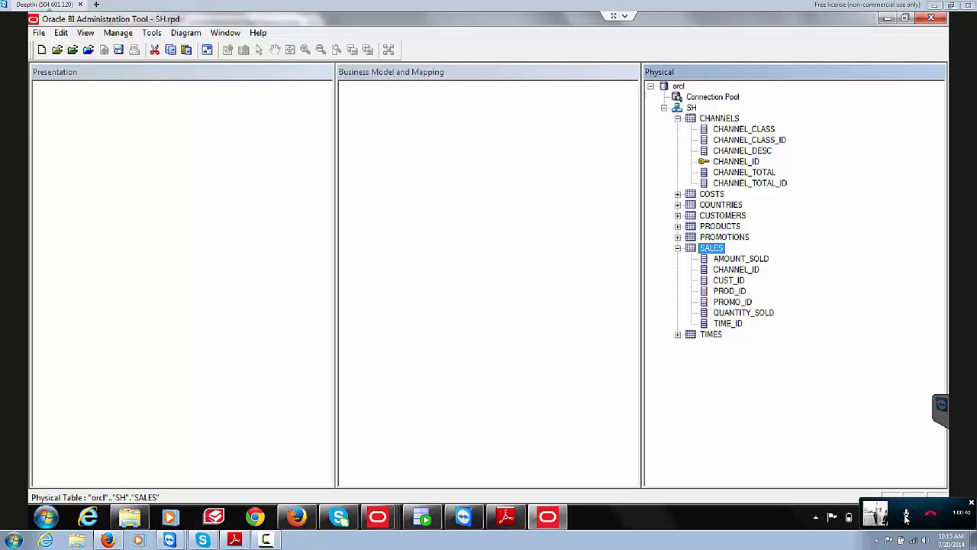
click(906, 515)
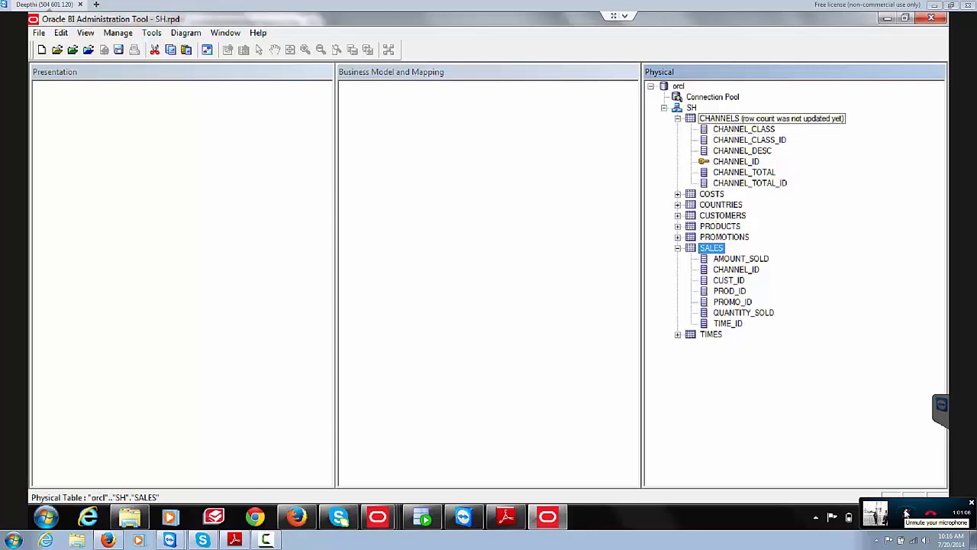
click(719, 118)
click(712, 248)
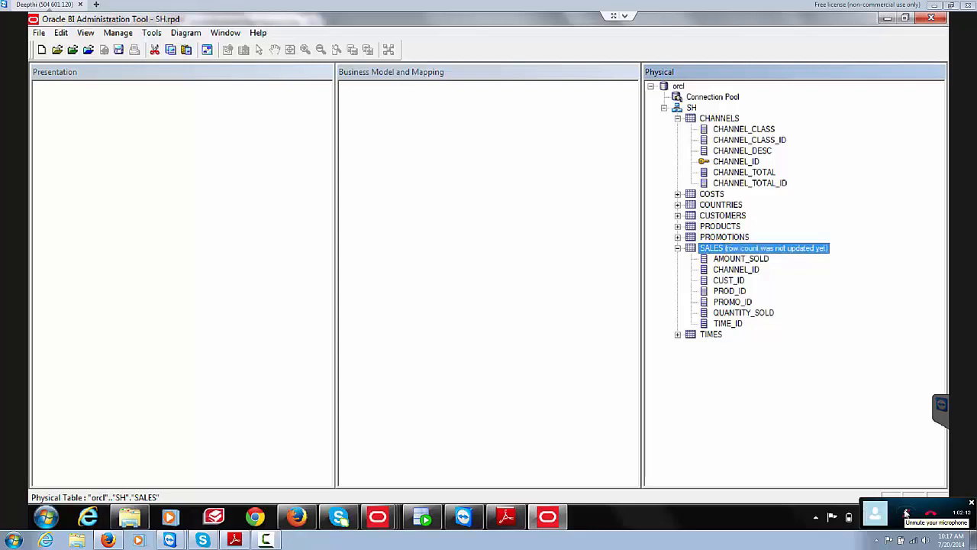
right_click(717, 247)
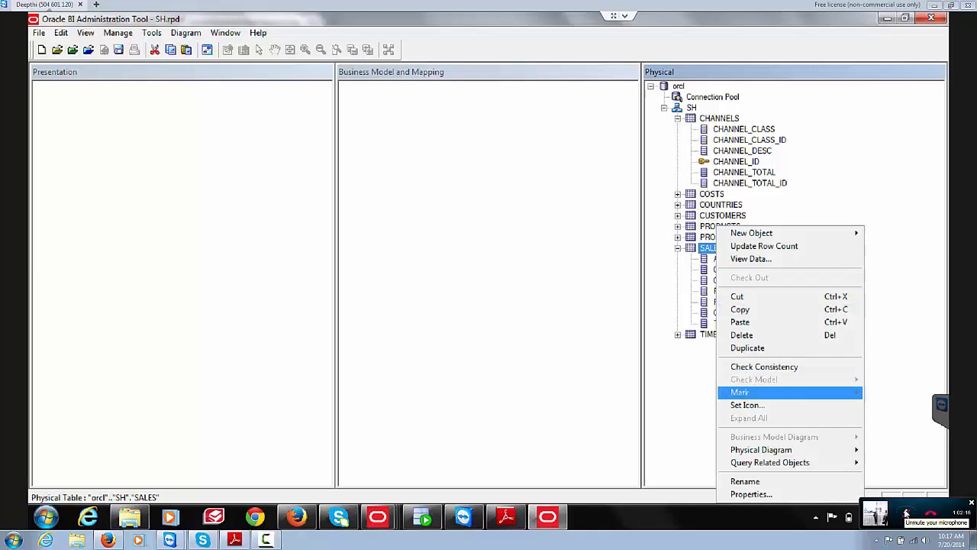
mouse_move(761, 450)
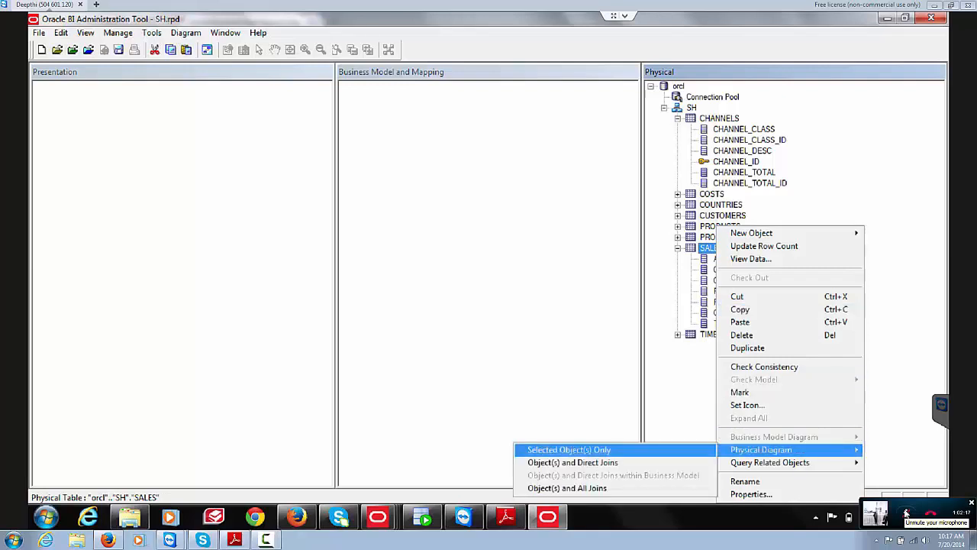
click(568, 450)
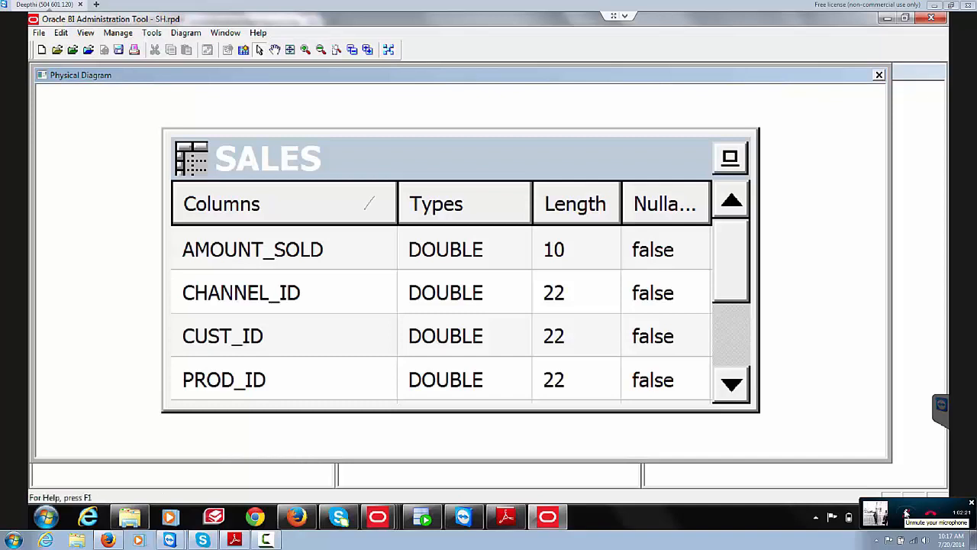
click(878, 74)
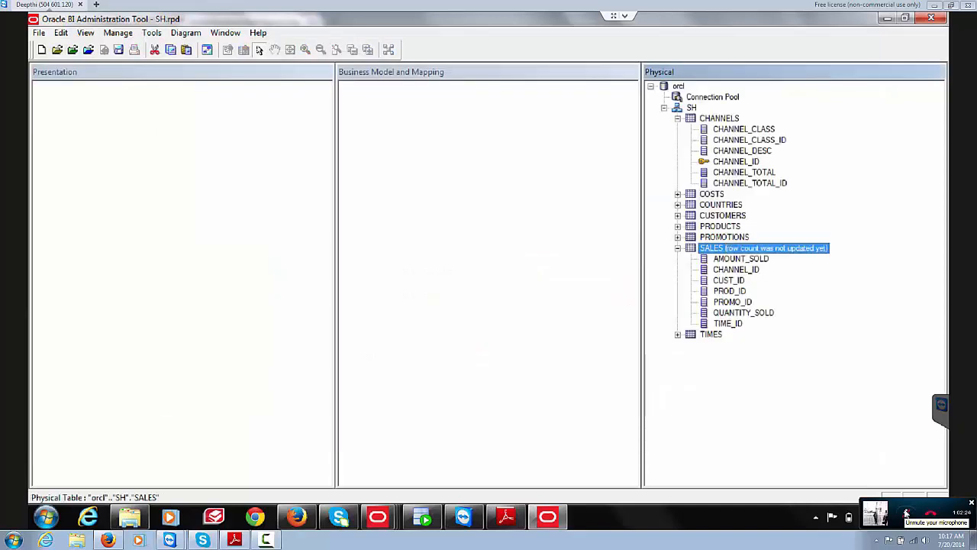
right_click(716, 248)
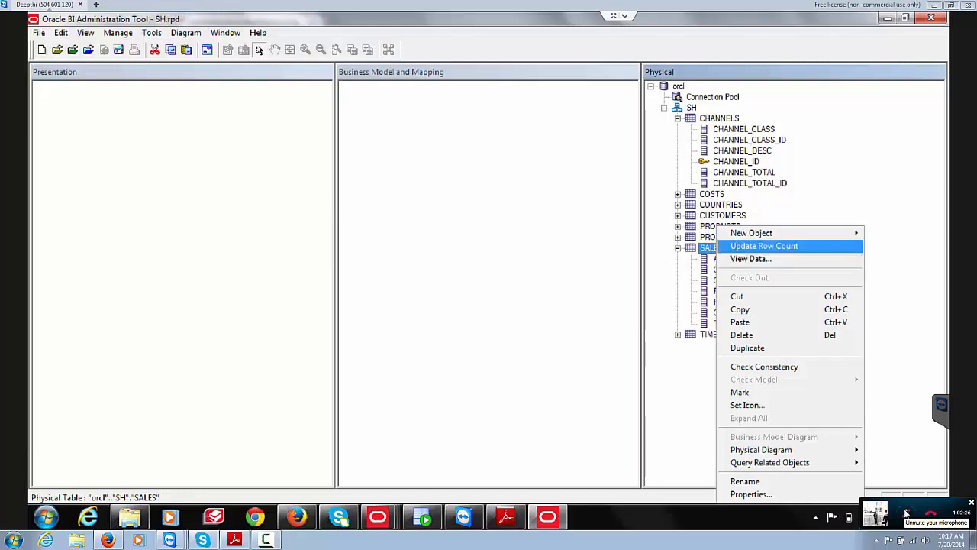
mouse_move(761, 450)
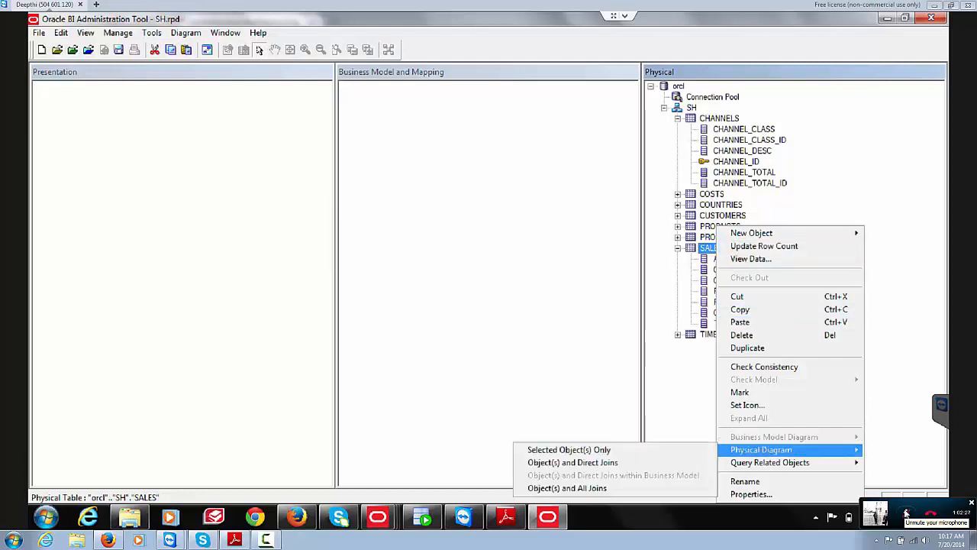
click(573, 462)
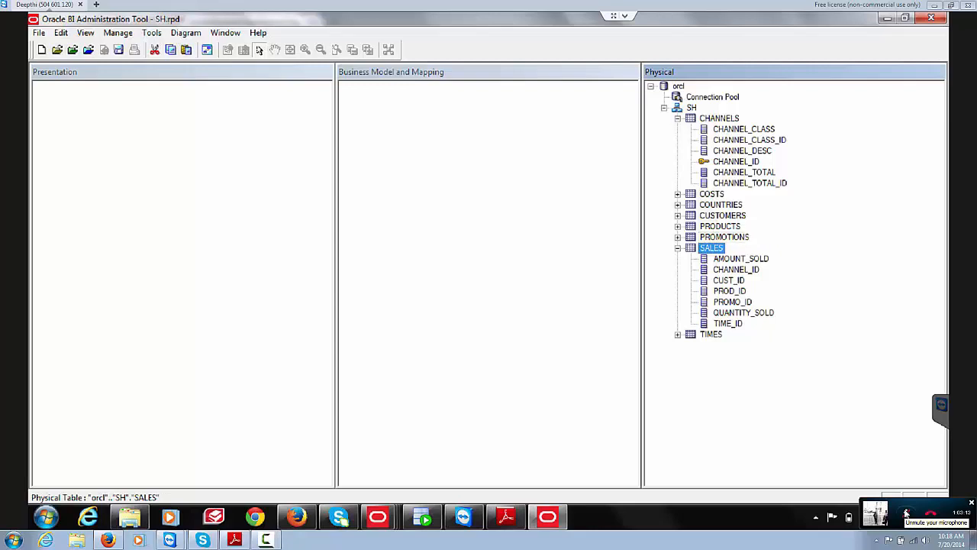
Step: Create a Select-type physical table named 'gfdhgfhjg' under the SH schema
right_click(691, 107)
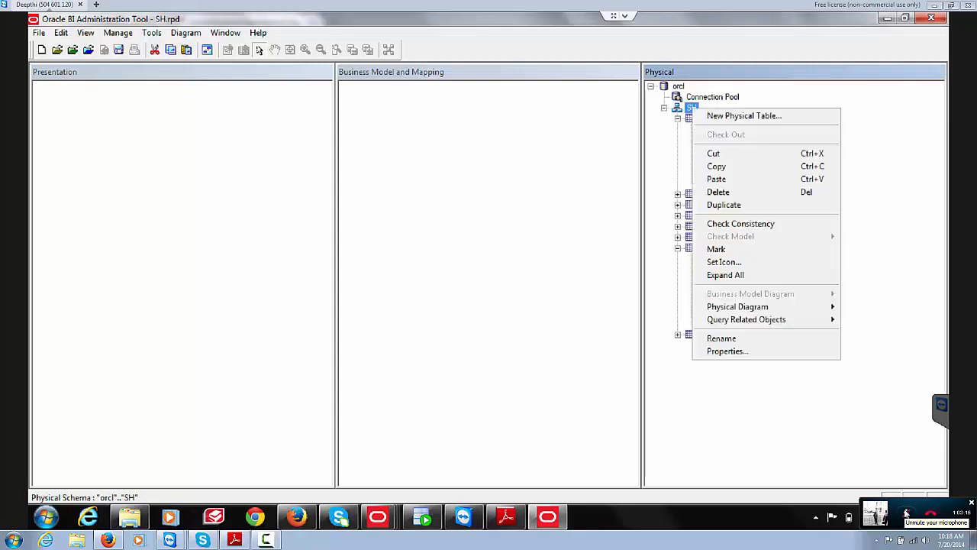
key(Return)
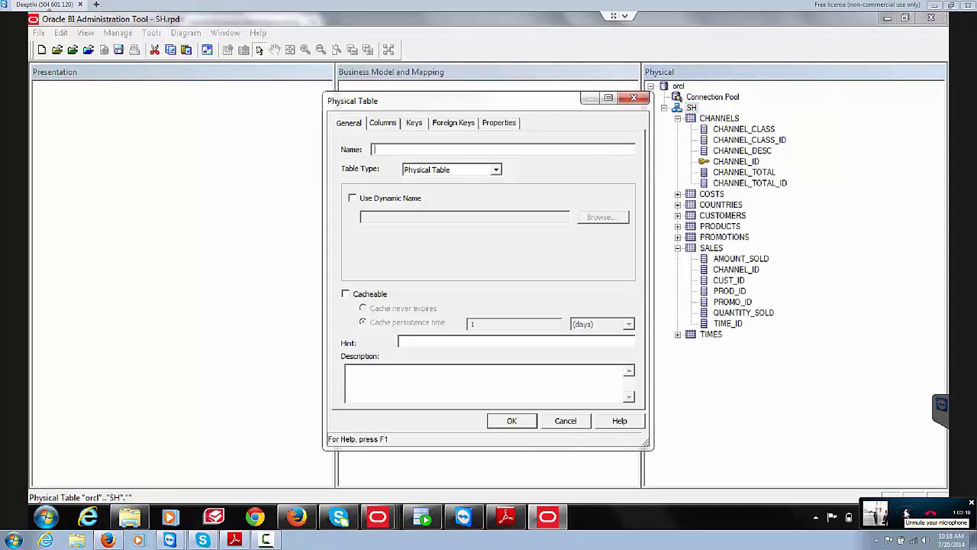
text(gfdhgfhjg)
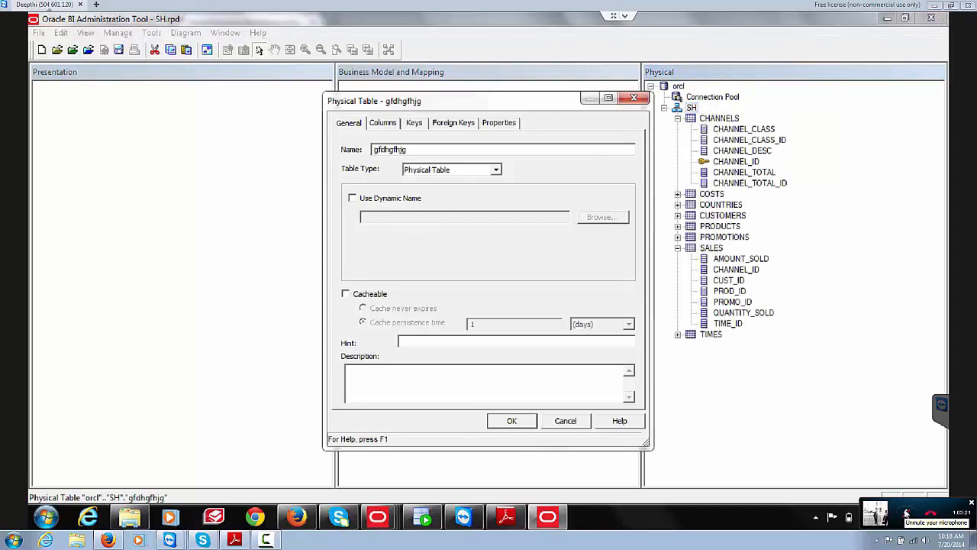
key(Tab)
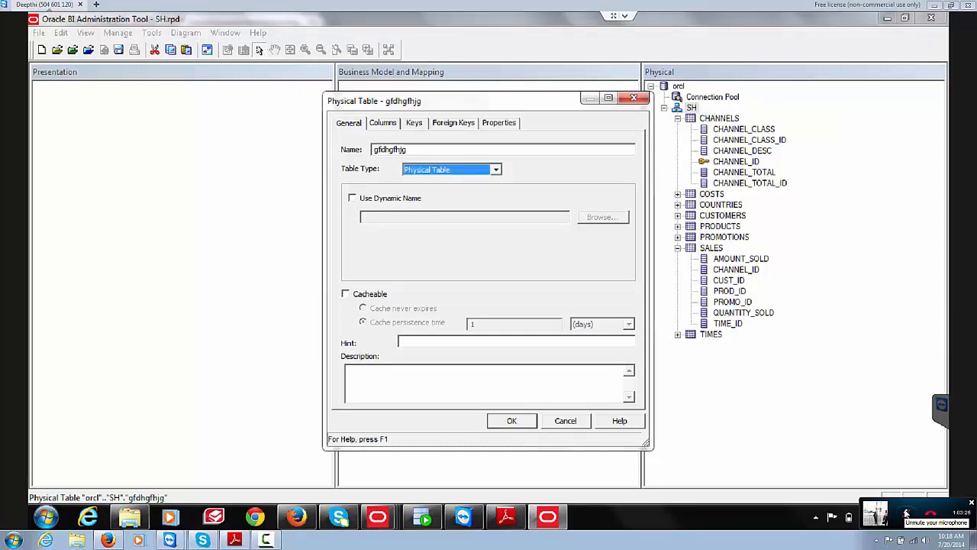
key(alt+Down)
key(Down)
key(Down)
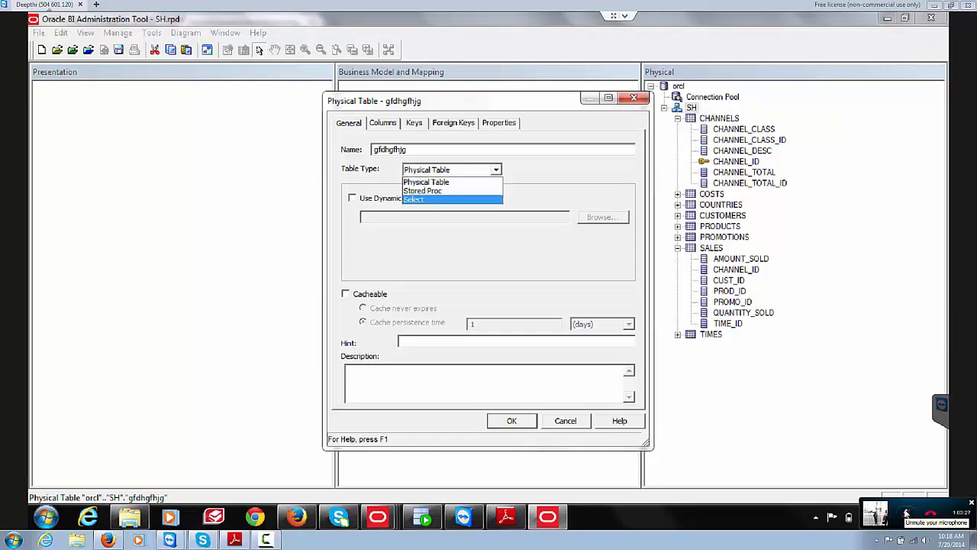
key(Return)
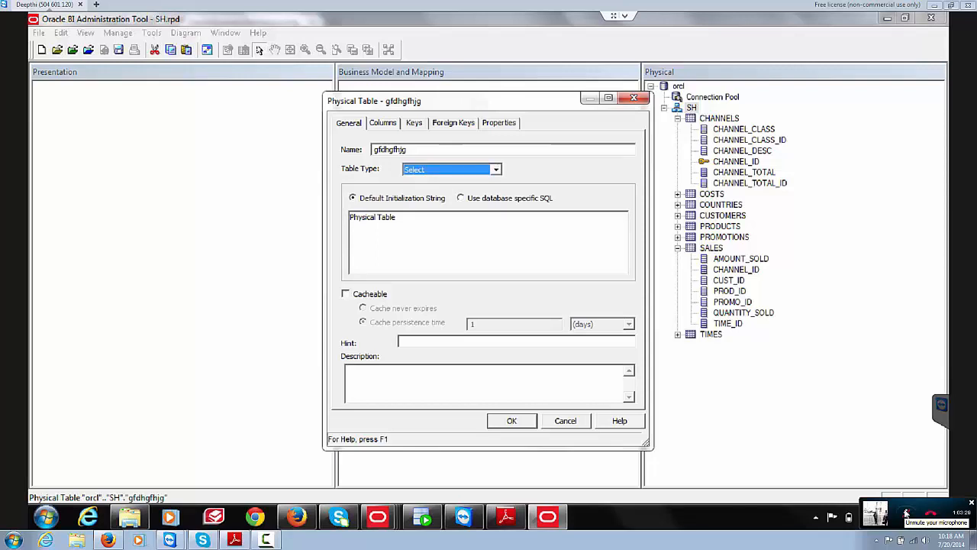
key(Return)
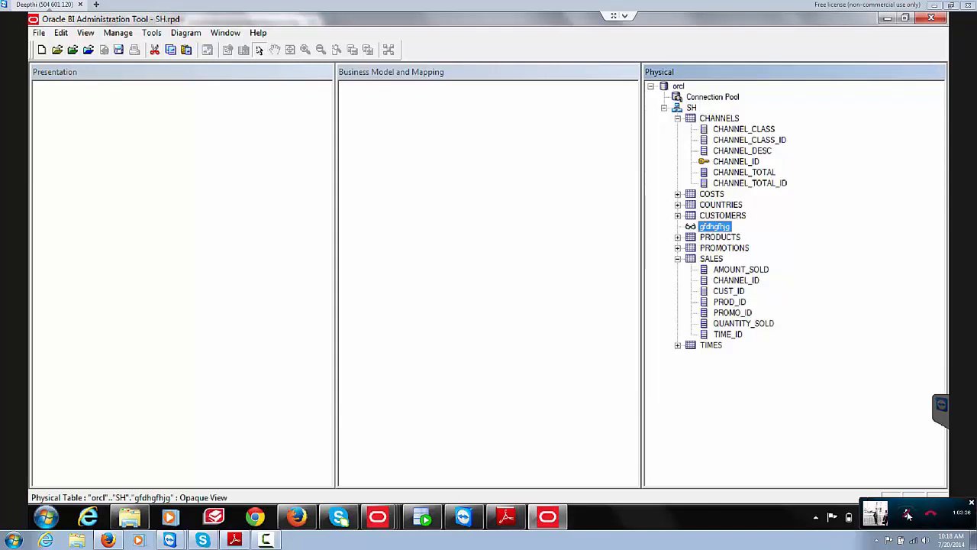
Step: Delete the gfdhgfhjg opaque view and confirm the deletion
click(907, 515)
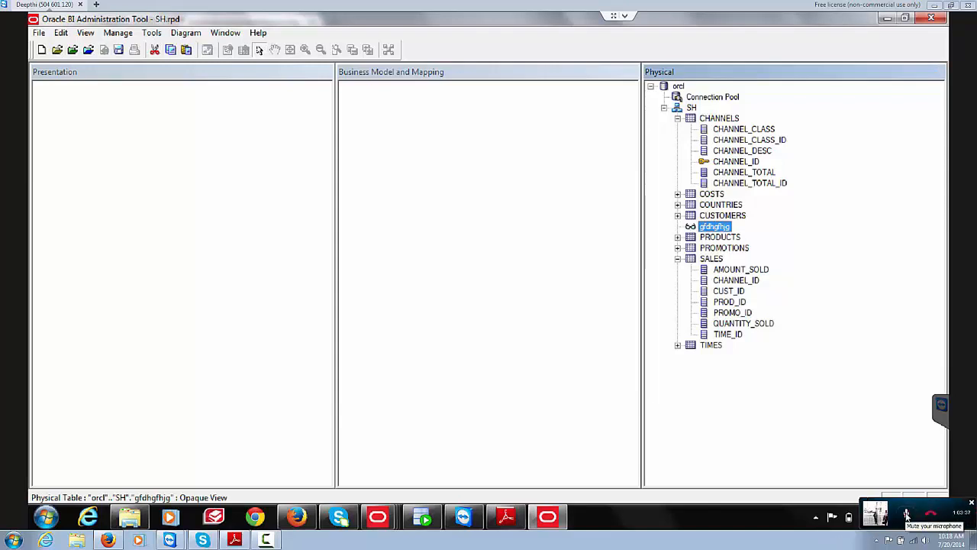
click(906, 516)
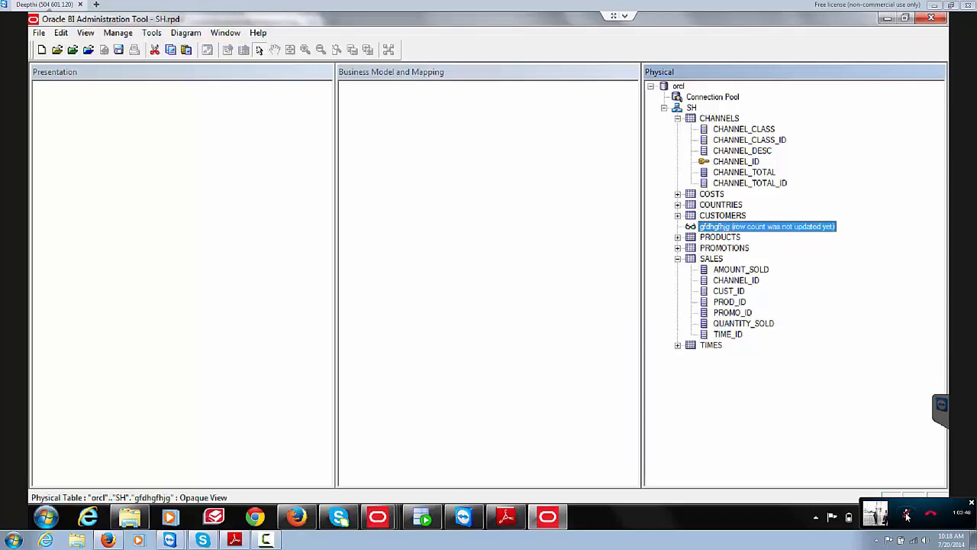
key(Delete)
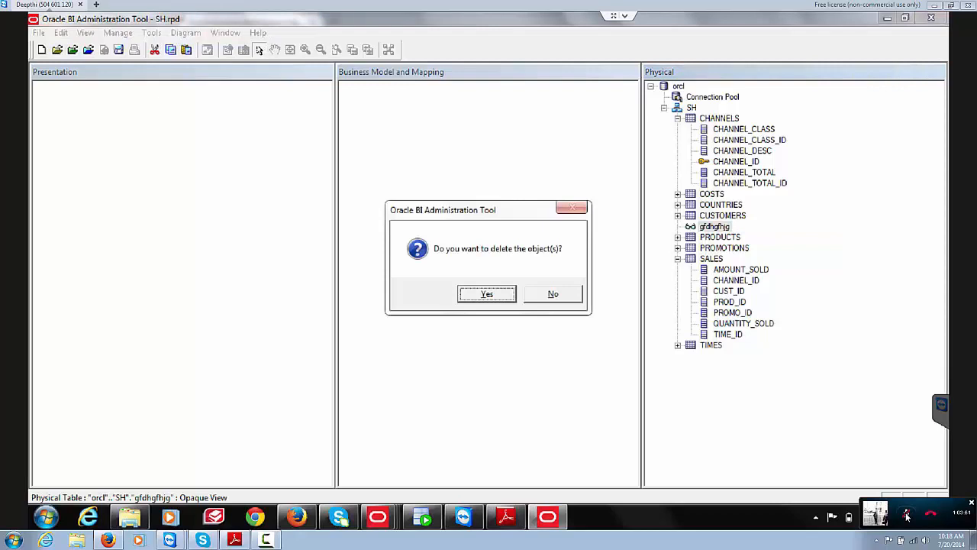
key(Return)
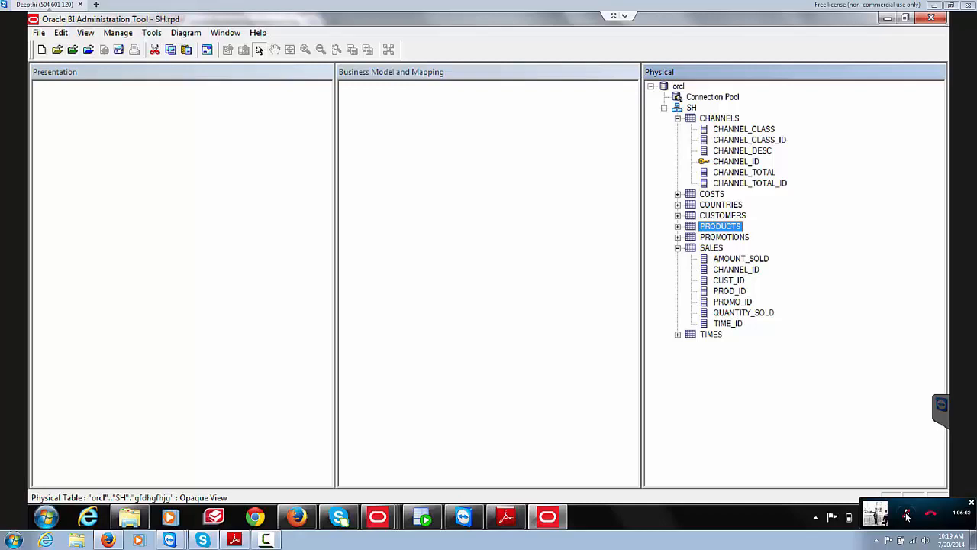
Step: Collapse SALES in the Physical pane so only its table name shows
click(678, 248)
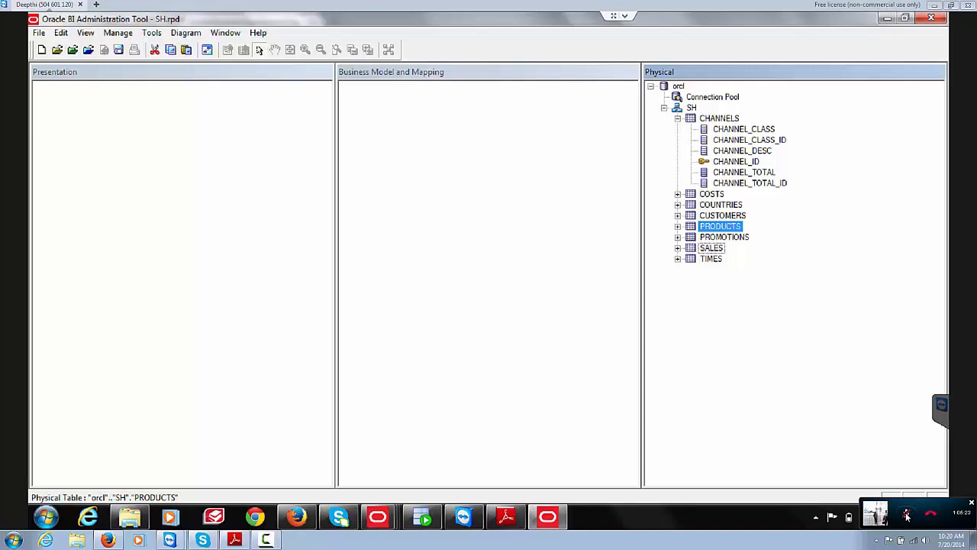
Step: Collapse CHANNELS so all eight SH tables appear by name only
click(677, 119)
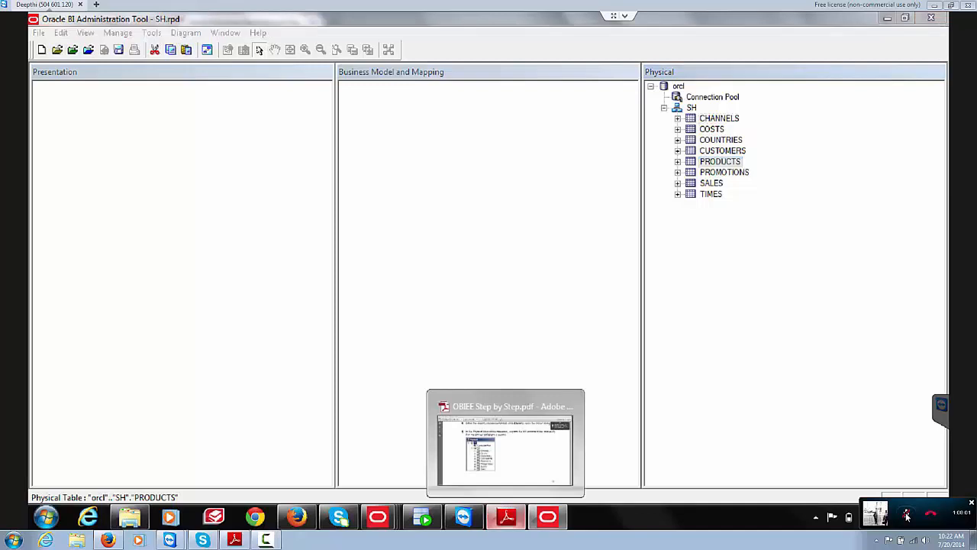
Step: Scroll the OBIEE Step by Step PDF back to the Create Physical Joins section on page 12
click(505, 517)
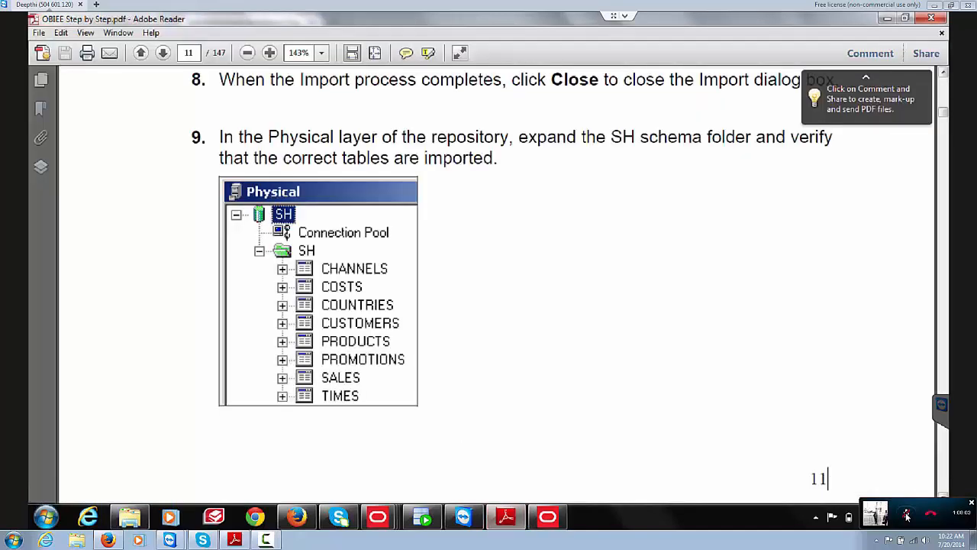
scroll(827, 478, down, 3)
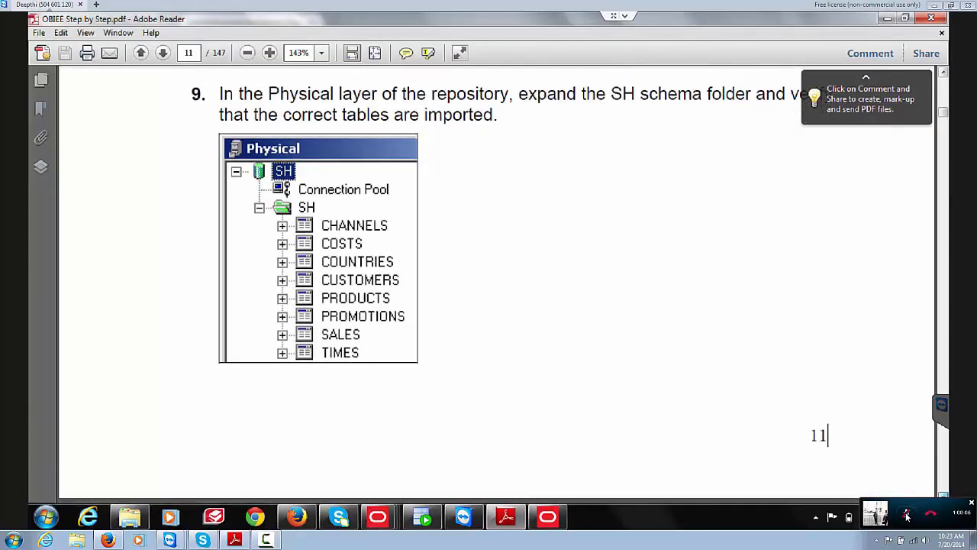
scroll(497, 240, down, 3)
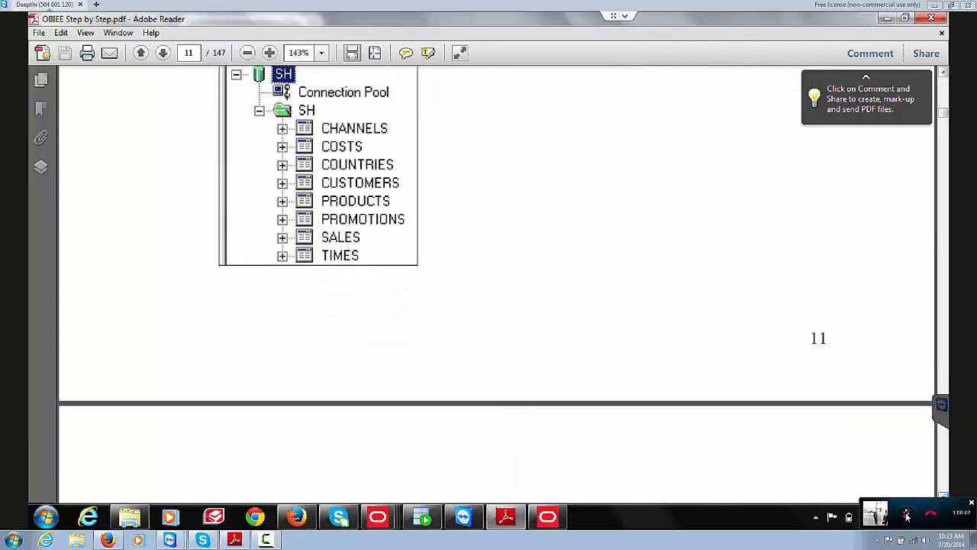
scroll(496, 282, down, 10)
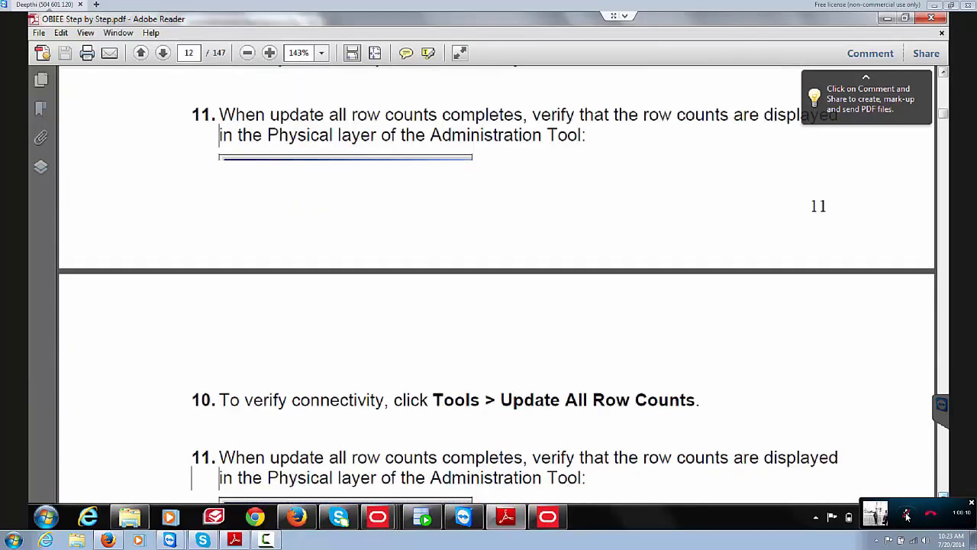
scroll(496, 282, down, 15)
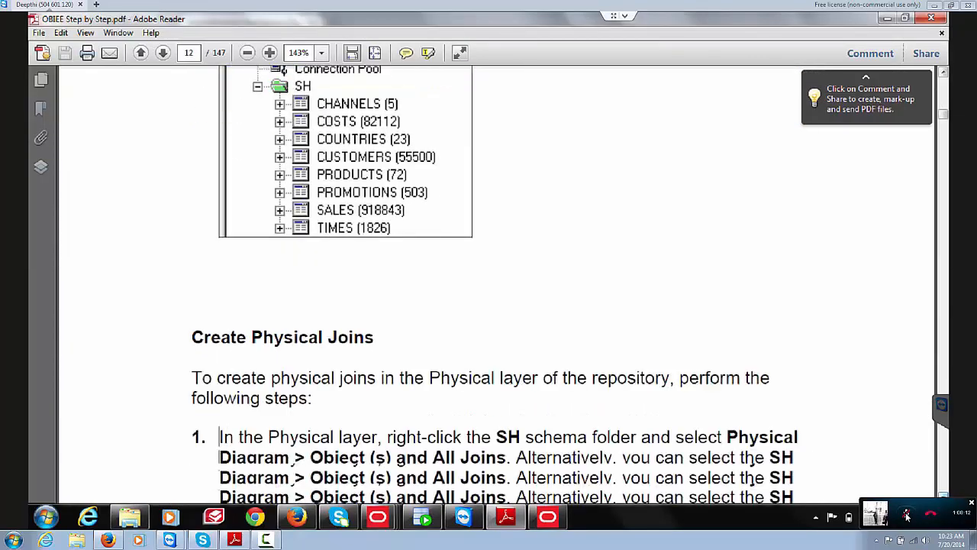
scroll(496, 282, down, 15)
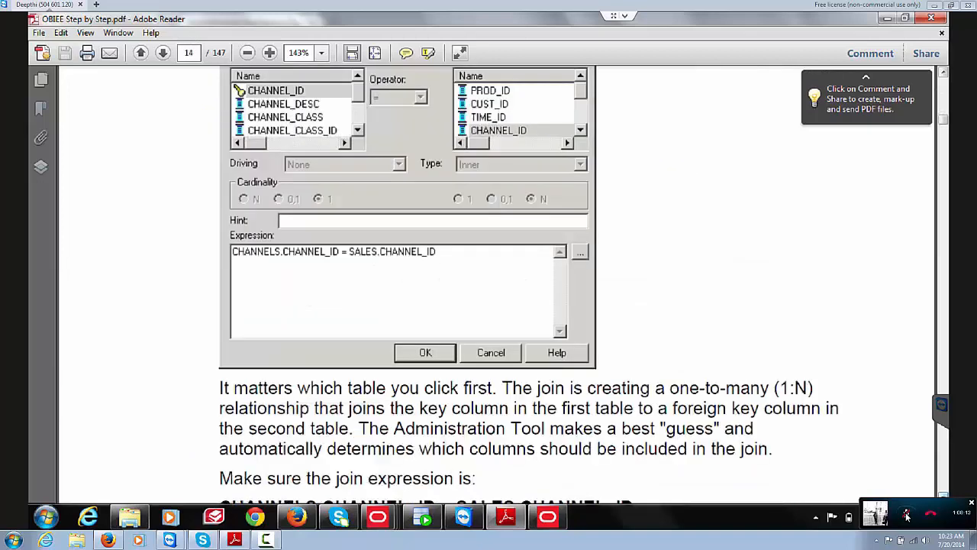
scroll(824, 391, up, 10)
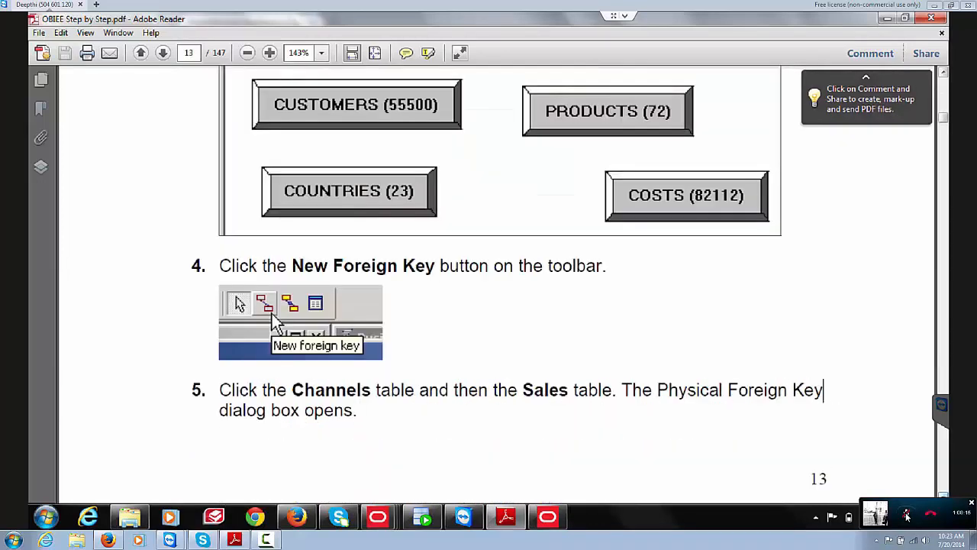
key(Up)
key(Up)
key(Up)
key(Up)
key(Up)
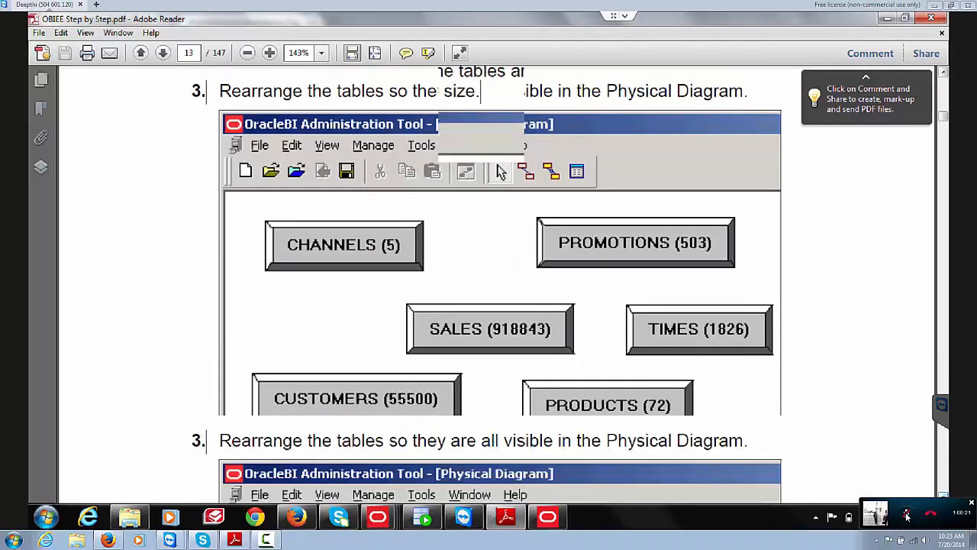
key(Up)
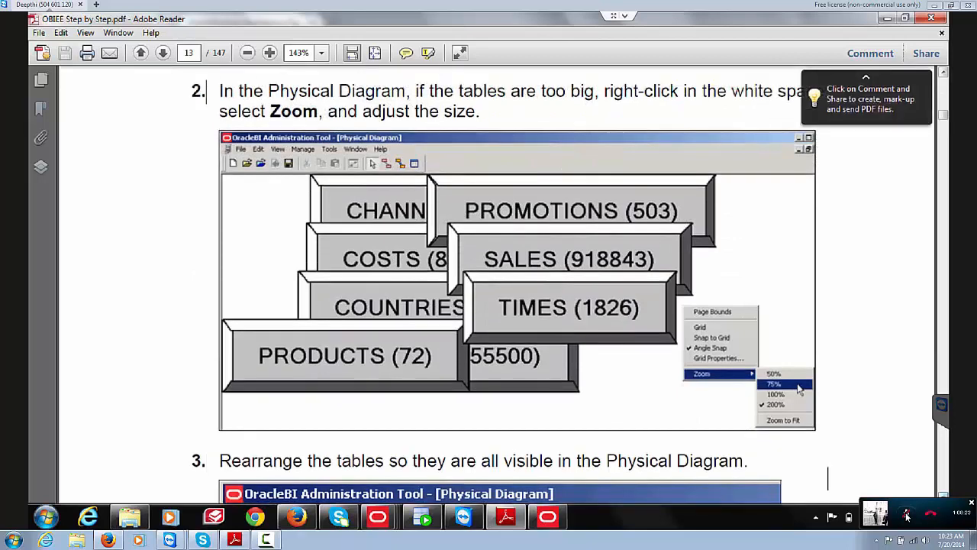
key(Up)
key(Up)
key(Up)
key(Up)
key(Up)
key(Up)
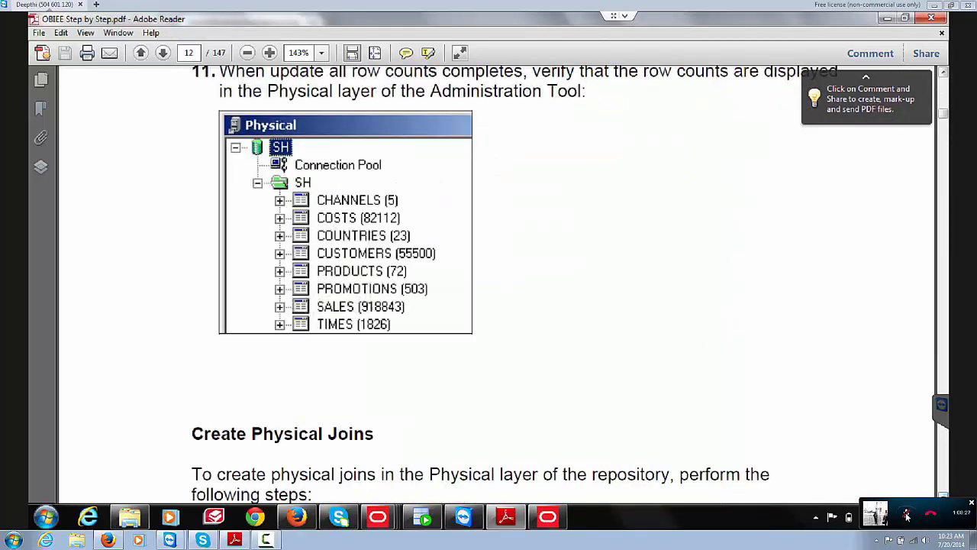
key(Up)
key(Up)
key(Up)
key(Up)
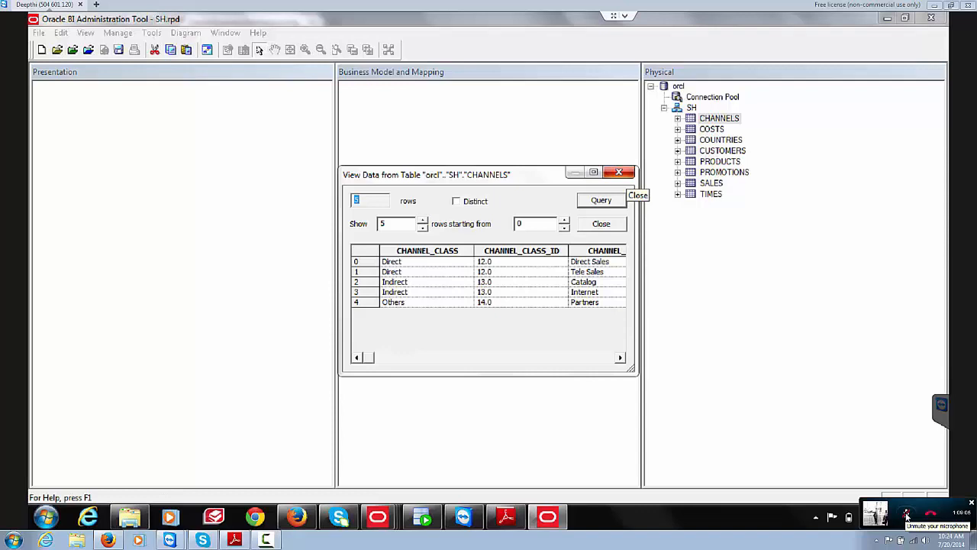
Step: Close the CHANNELS data preview and update its row count to 5
click(619, 171)
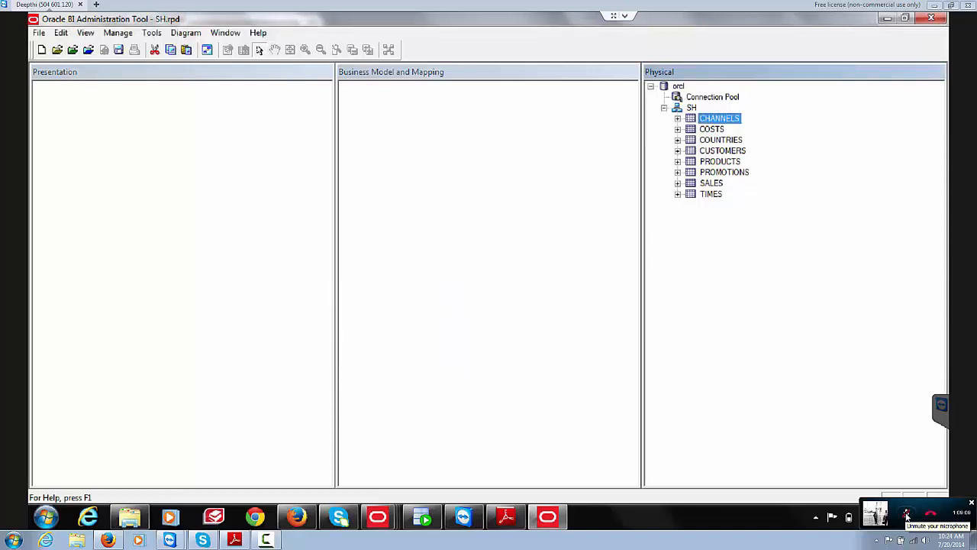
mouse_move(547, 517)
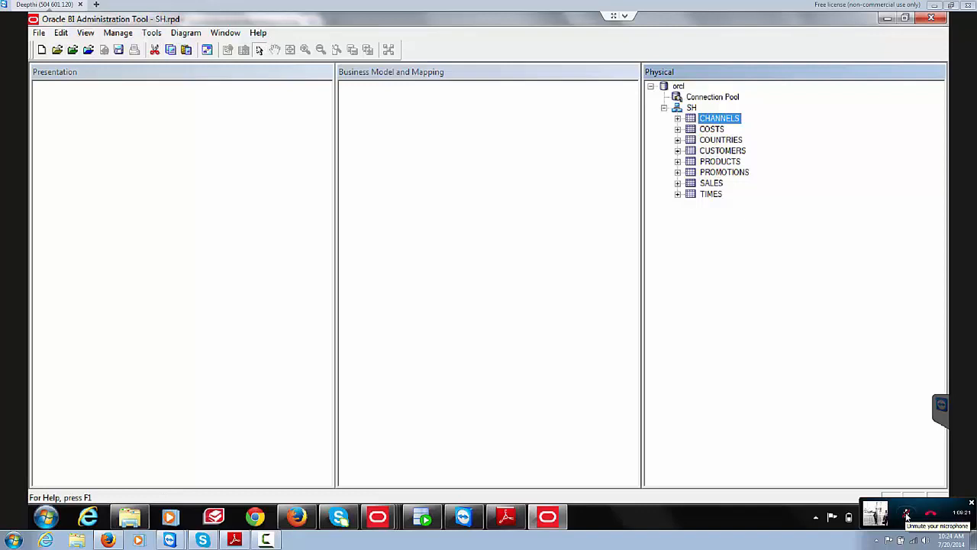
click(794, 244)
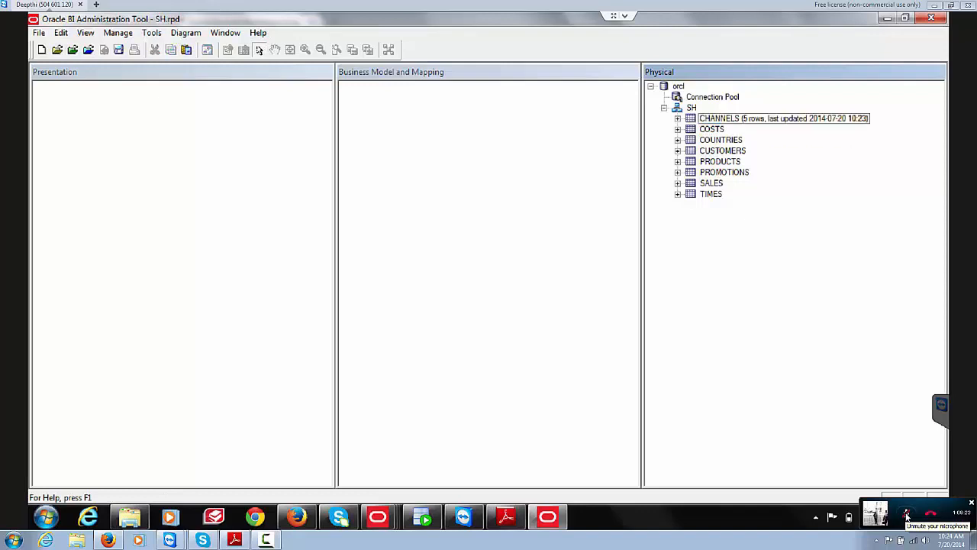
right_click(719, 118)
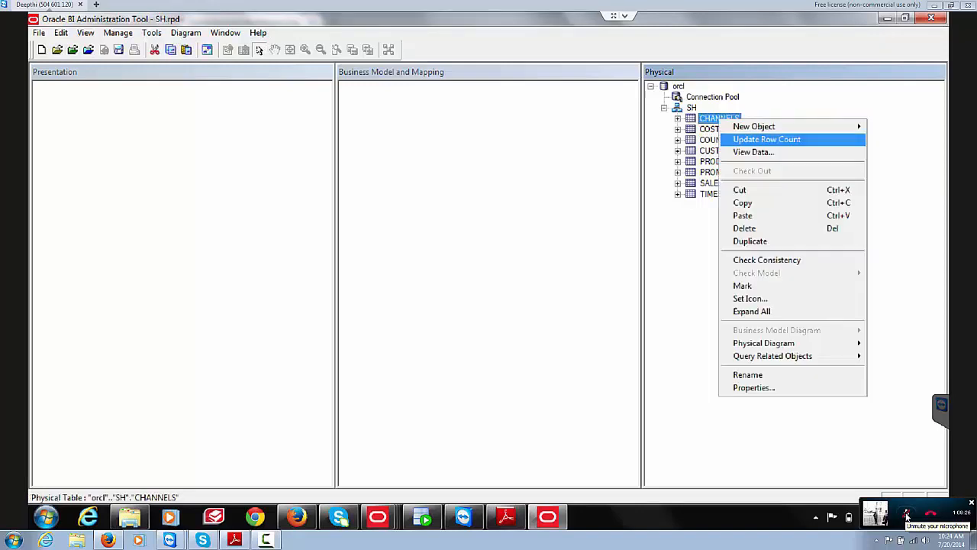
click(766, 139)
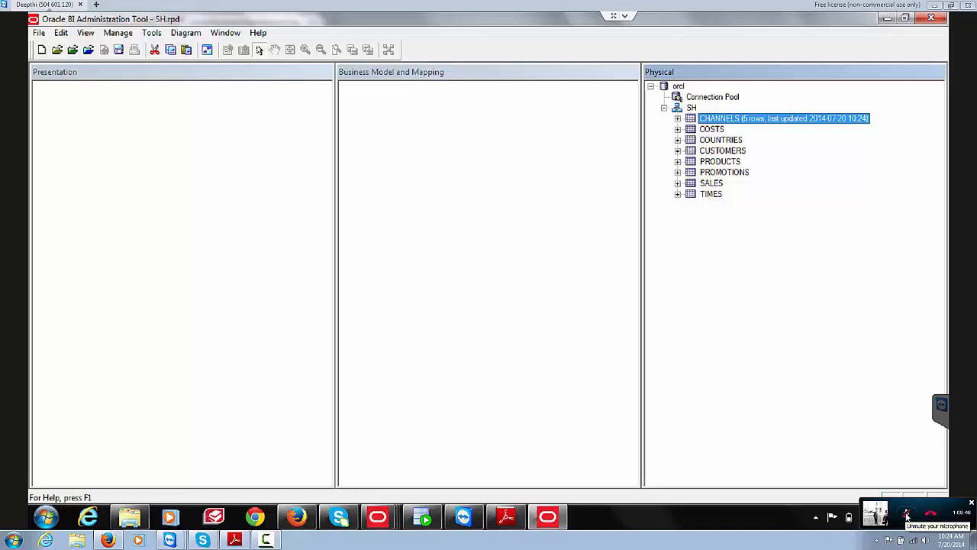
Step: Preview the CHANNELS data rows, then close the preview
right_click(717, 117)
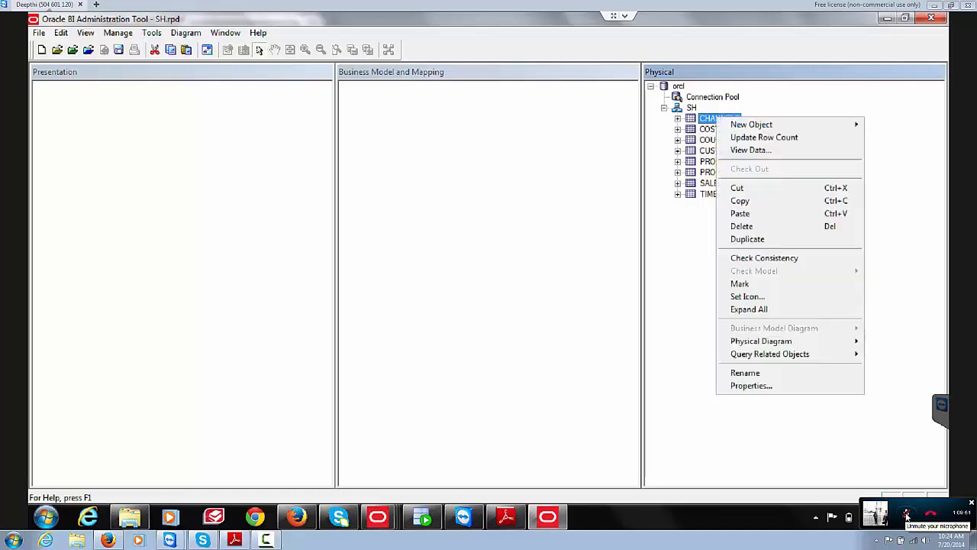
click(752, 150)
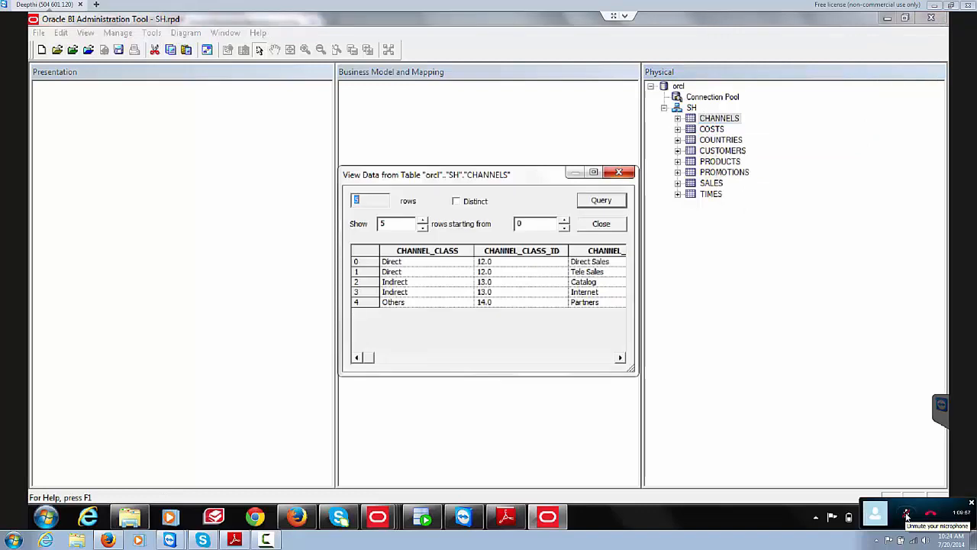
key(Escape)
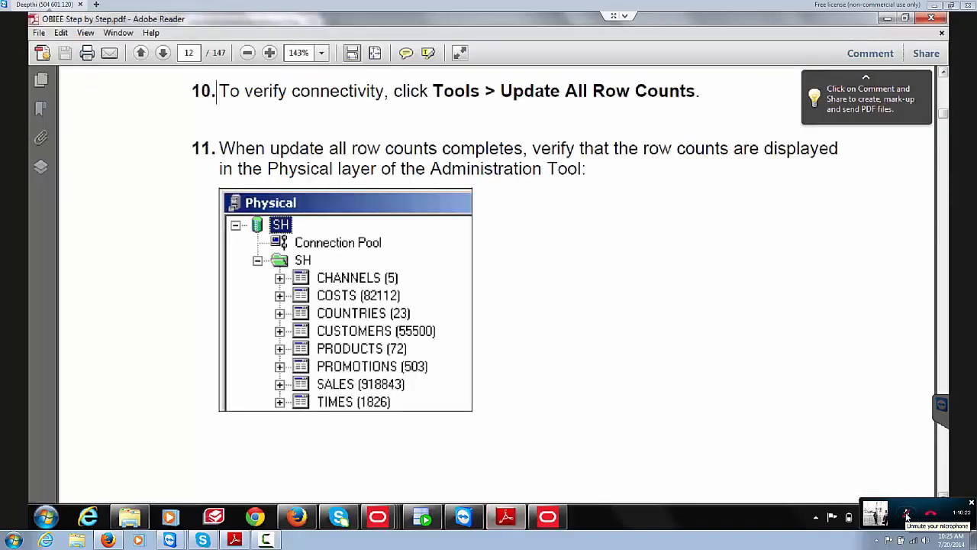
Step: Read the guide from the row-count check down to the Physical Diagram zoom step
key(Right)
key(Down)
key(Down)
key(Down)
key(Down)
key(Down)
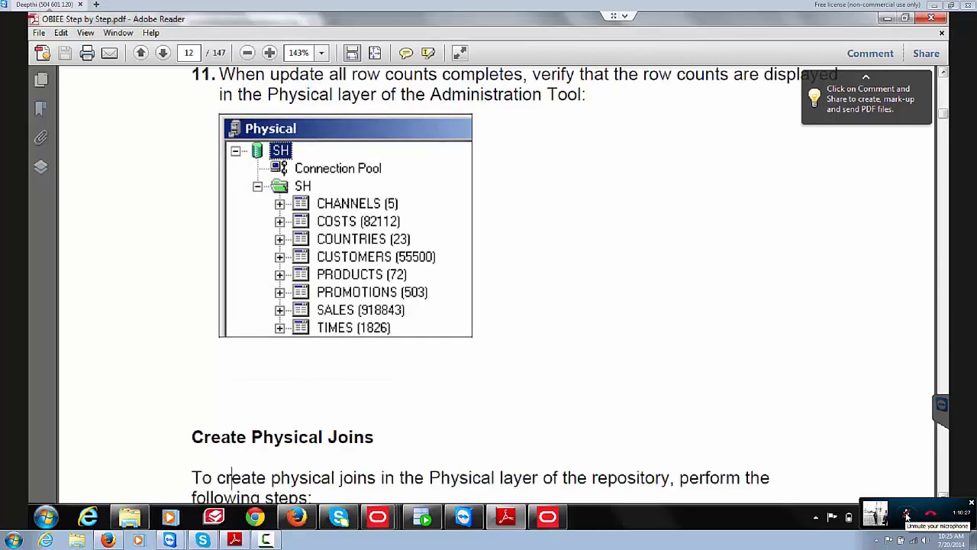
key(Down)
key(Down)
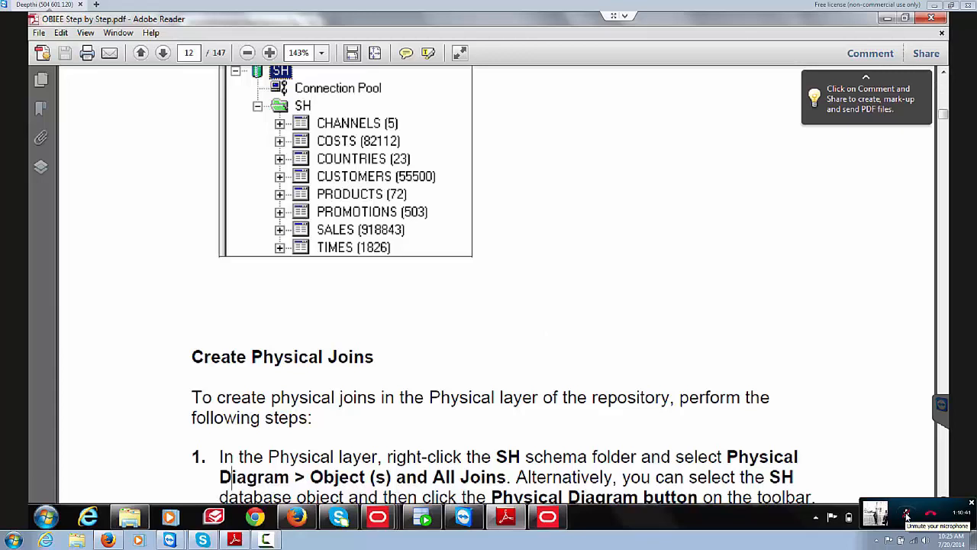
key(Down)
key(Down)
key(Down)
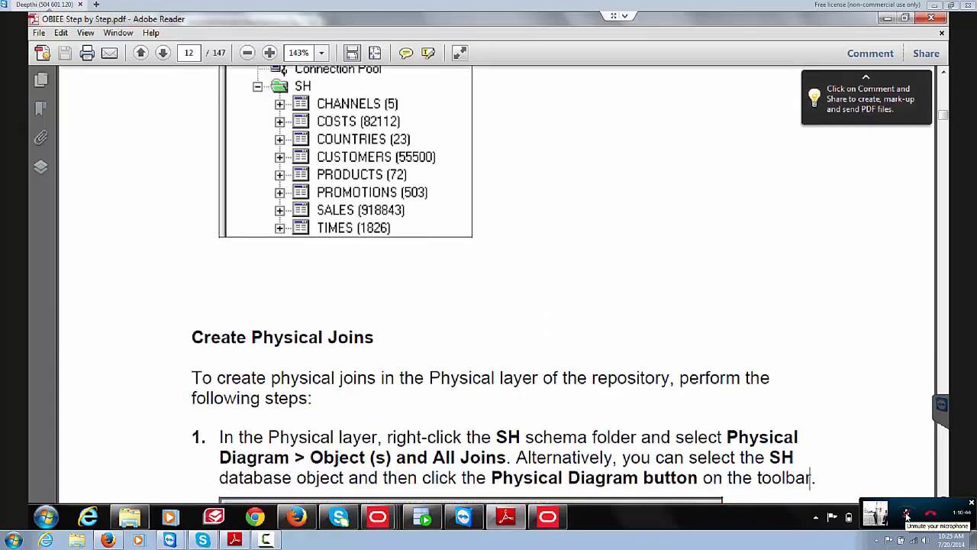
key(Down)
key(Down)
key(Down)
key(Down)
key(Down)
key(Down)
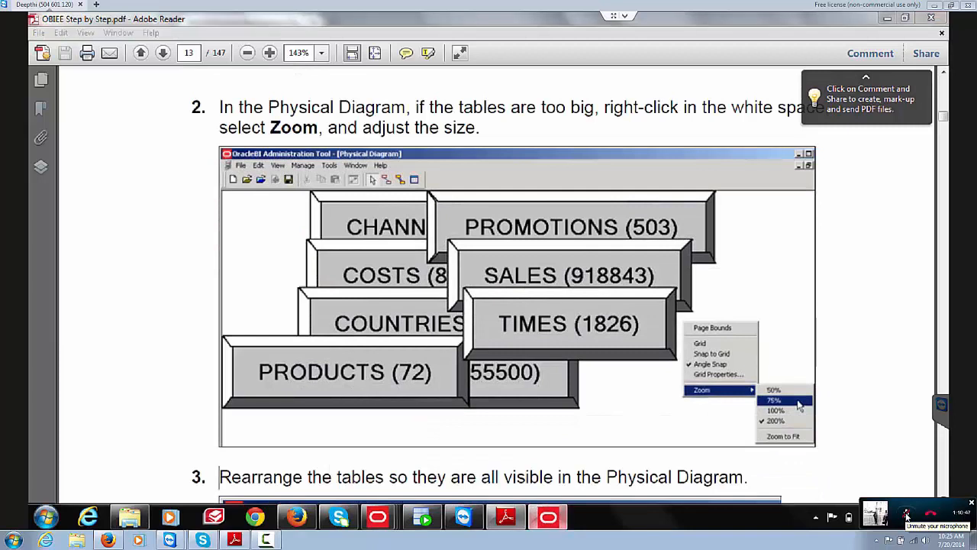
click(548, 517)
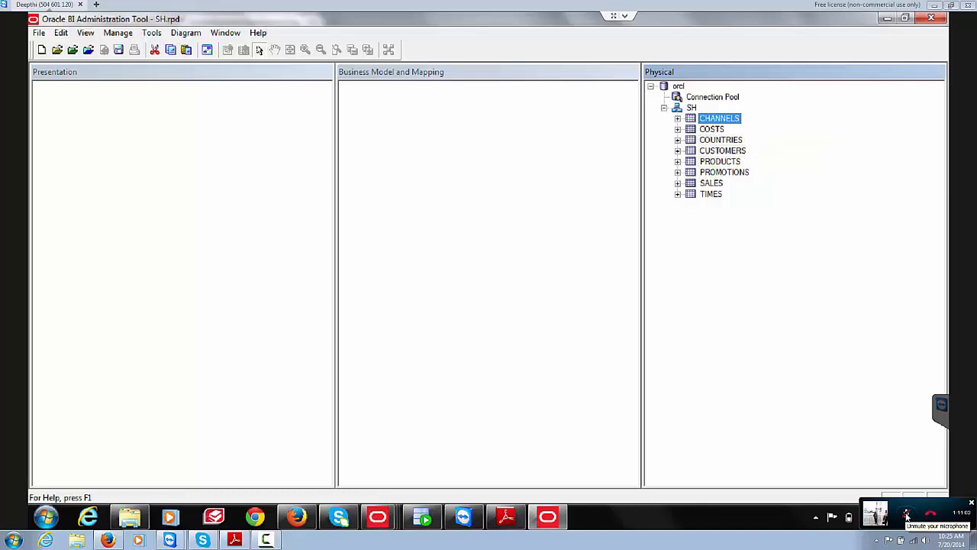
Step: Create an alias of the SALES table named Fact_SALES_F
right_click(710, 183)
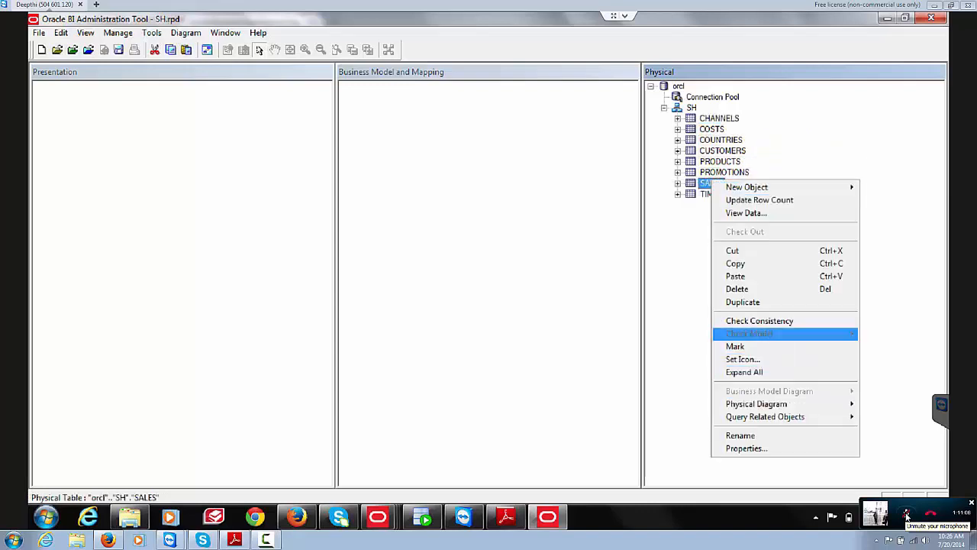
mouse_move(763, 187)
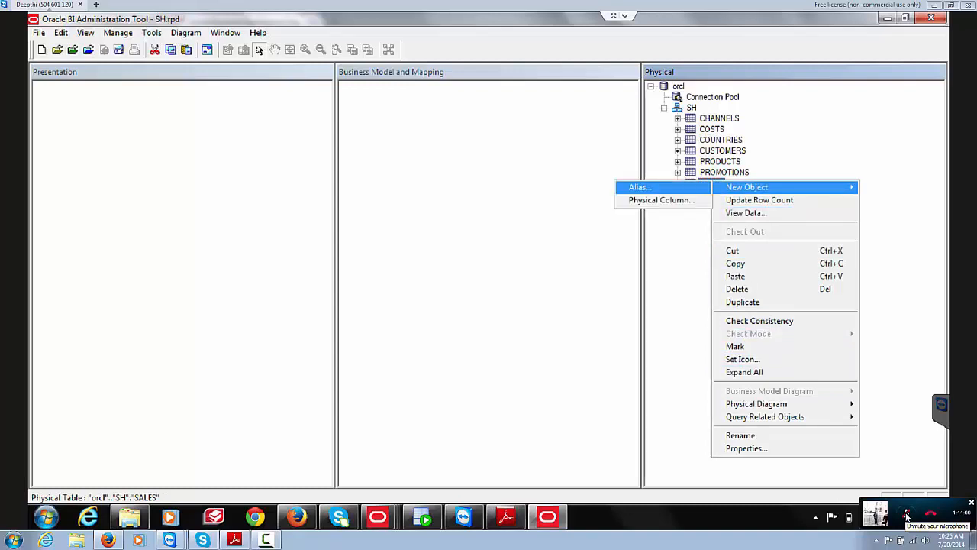
click(628, 187)
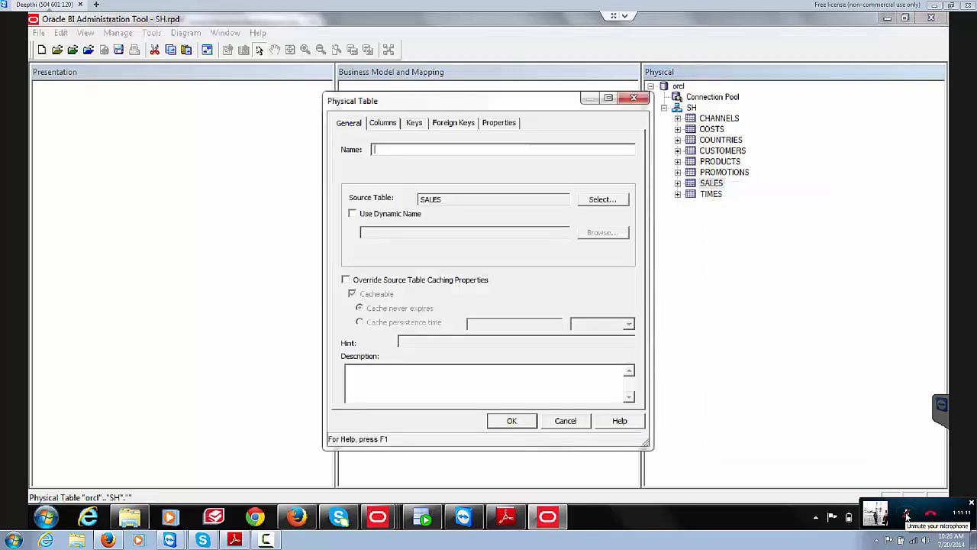
text(Dim)
key(BackSpace)
key(BackSpace)
key(BackSpace)
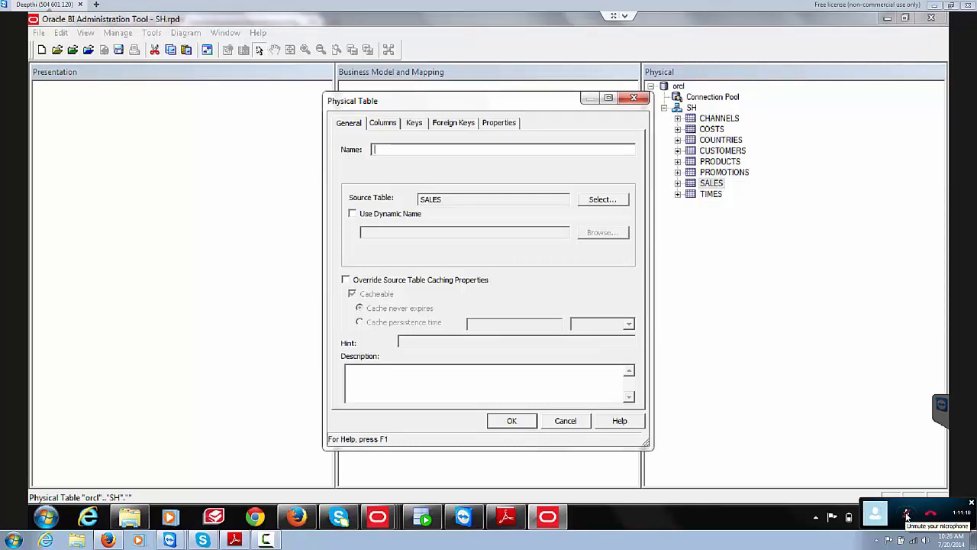
text(Fa)
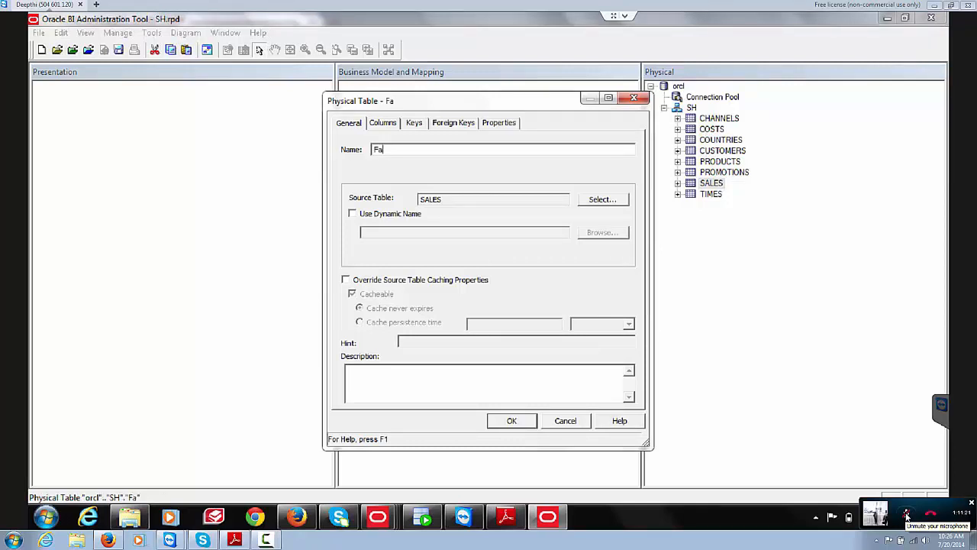
text(ct_)
key(Tab)
key(shift+Tab)
text(SALES)
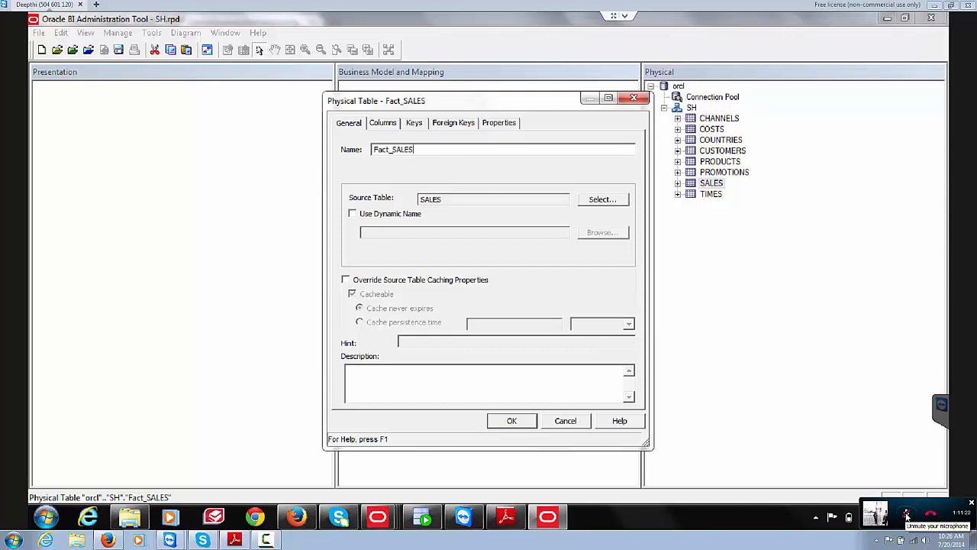
text(F)
key(BackSpace)
text(_F)
key(Return)
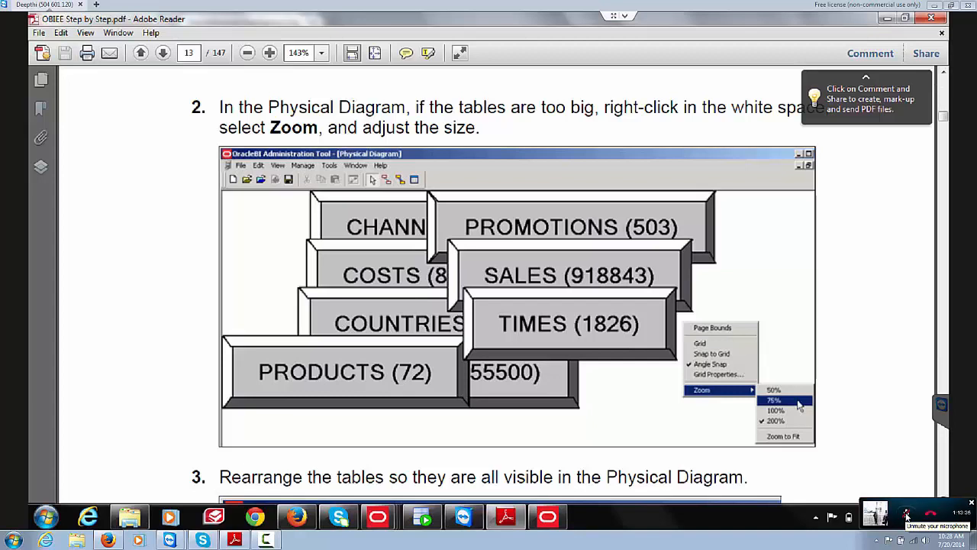
Step: Read a little further in the PDF guide, then bring Oracle BI Administration Tool back to the front
scroll(507, 297, down, 1)
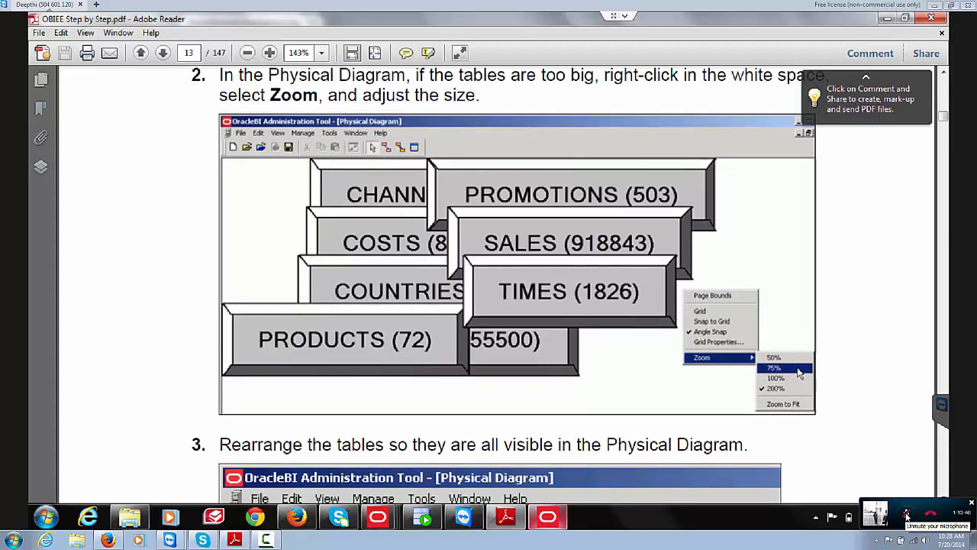
click(547, 517)
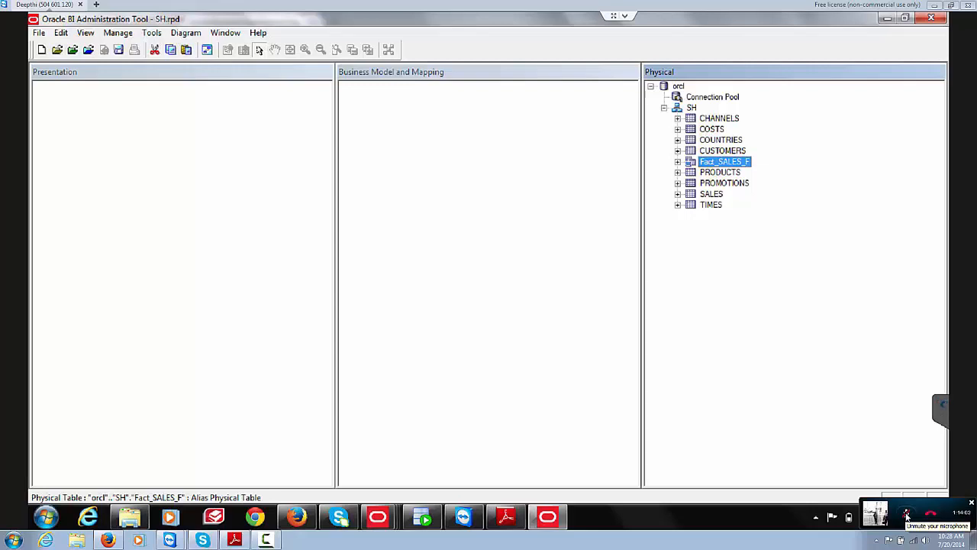
Step: Unmute the call, dismiss the TeamViewer session panel and reactivate the Administration Tool window
click(907, 516)
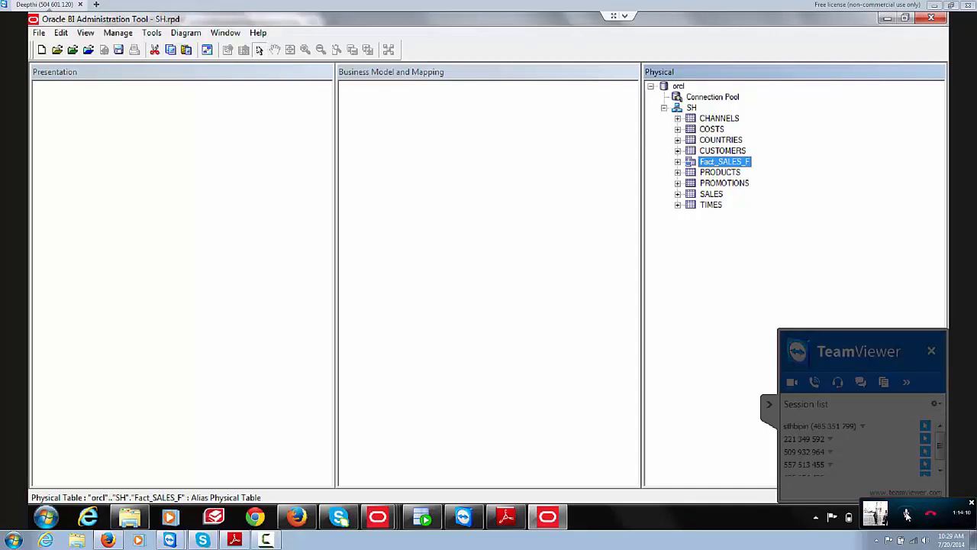
click(906, 515)
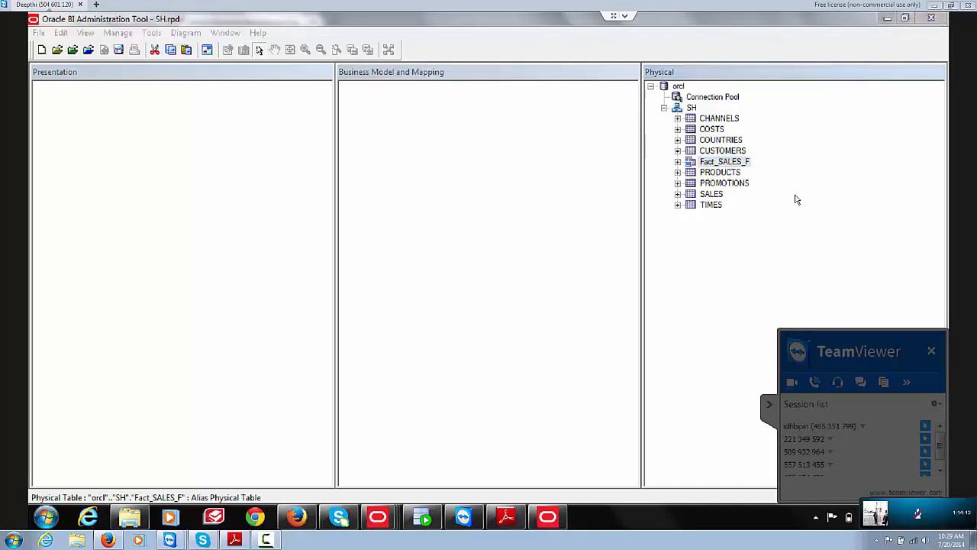
click(711, 119)
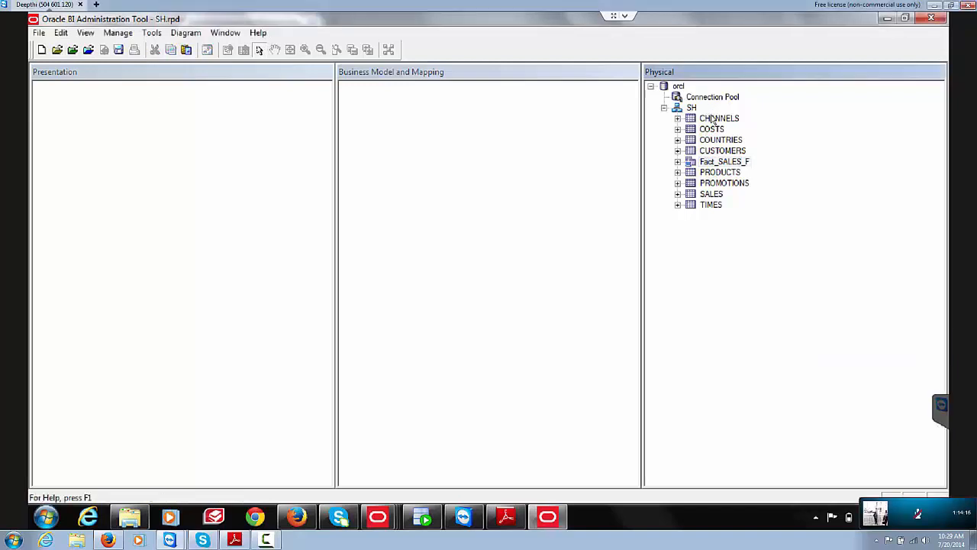
Step: Multi-select all nine SH tables from CHANNELS to TIMES, then cancel that selection
click(712, 119)
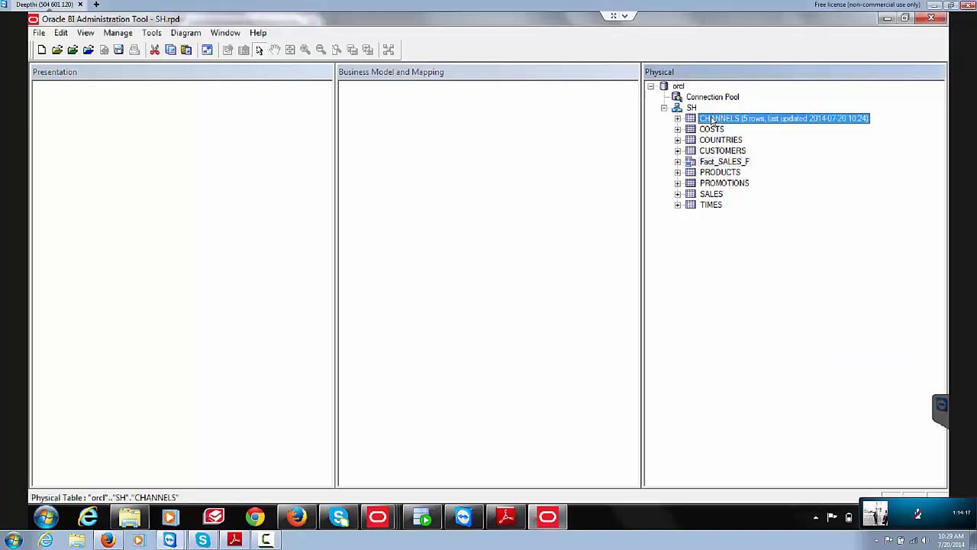
ctrl+click(711, 129)
ctrl+click(721, 141)
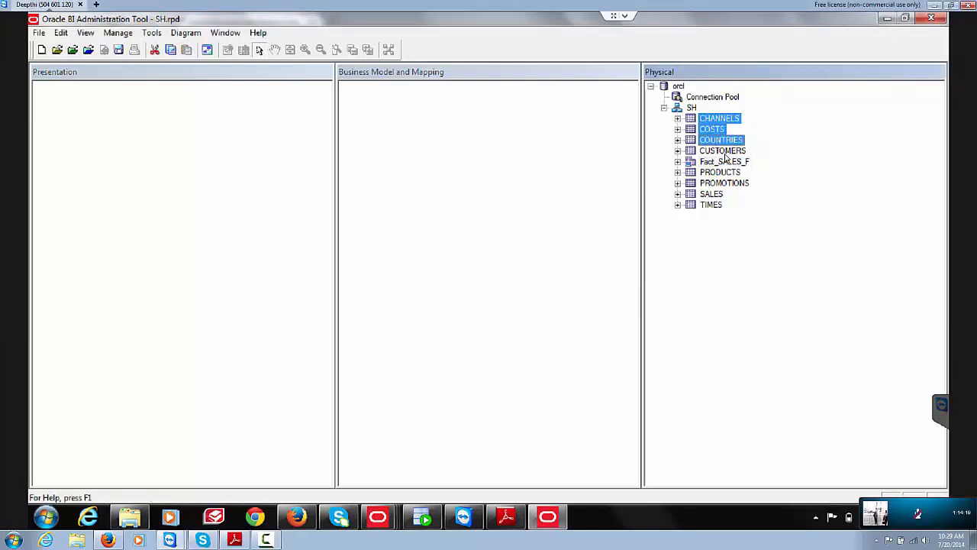
ctrl+click(723, 151)
ctrl+click(723, 162)
ctrl+click(720, 172)
ctrl+click(721, 183)
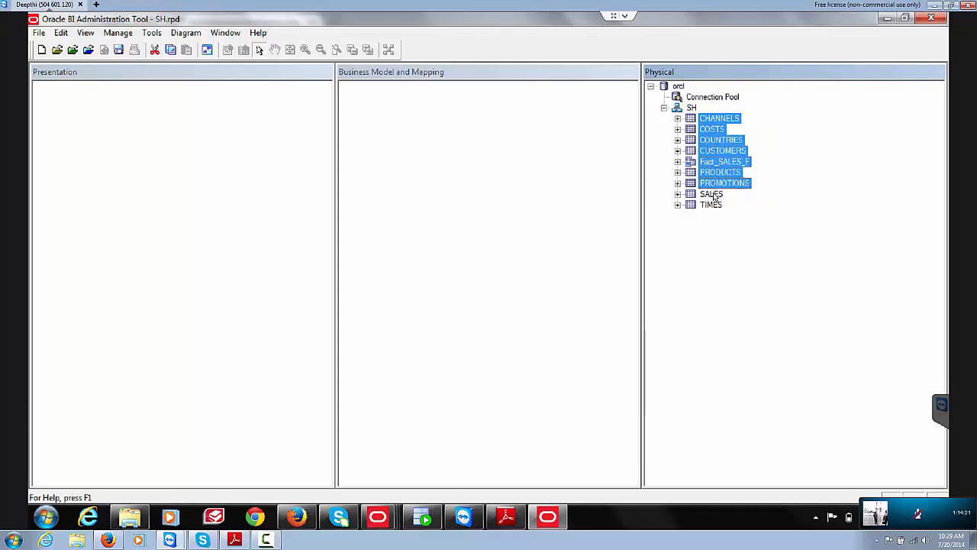
ctrl+click(711, 194)
ctrl+click(711, 204)
right_click(717, 205)
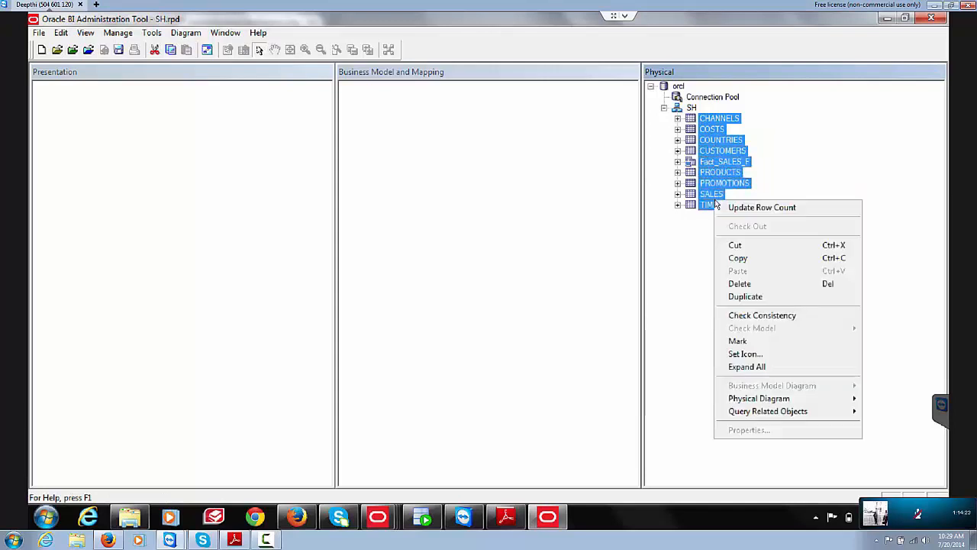
click(717, 143)
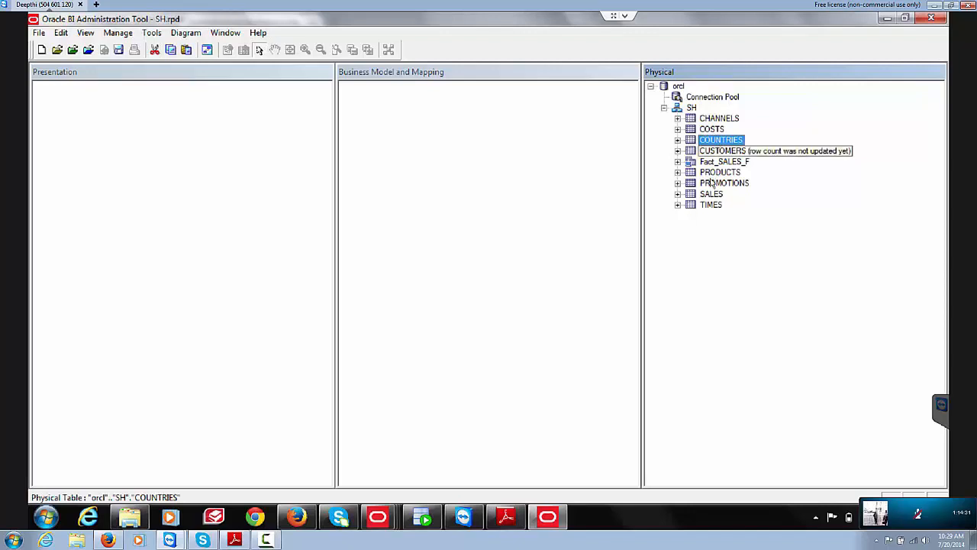
Step: Reselect CHANNELS, COSTS, COUNTRIES, Fact_SALES_F, PRODUCTS, PROMOTIONS and TIMES and show their Physical Diagram options
click(710, 120)
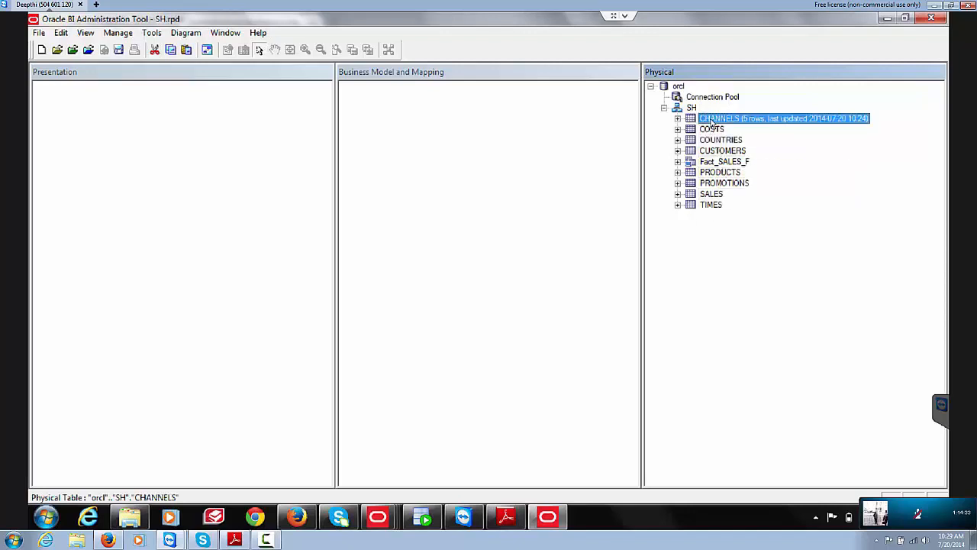
ctrl+click(713, 130)
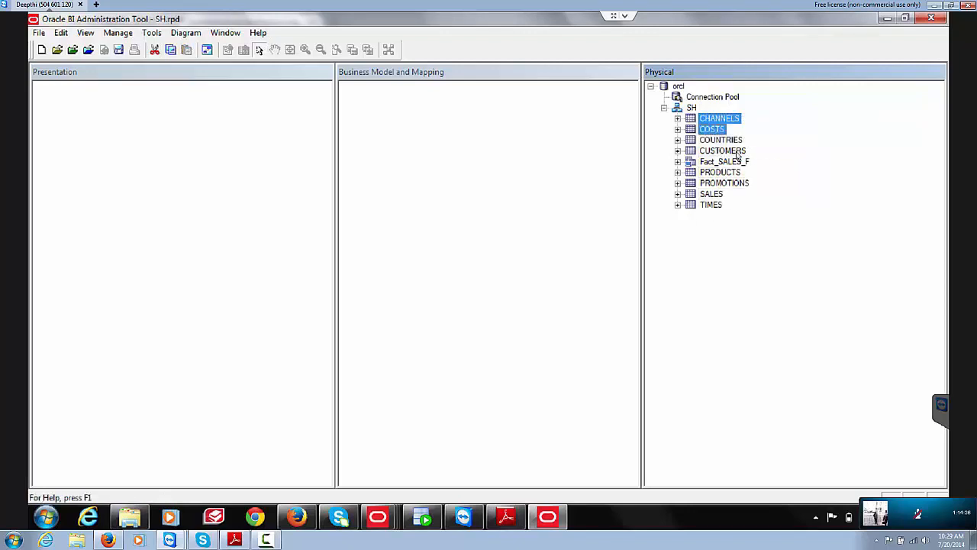
ctrl+click(724, 152)
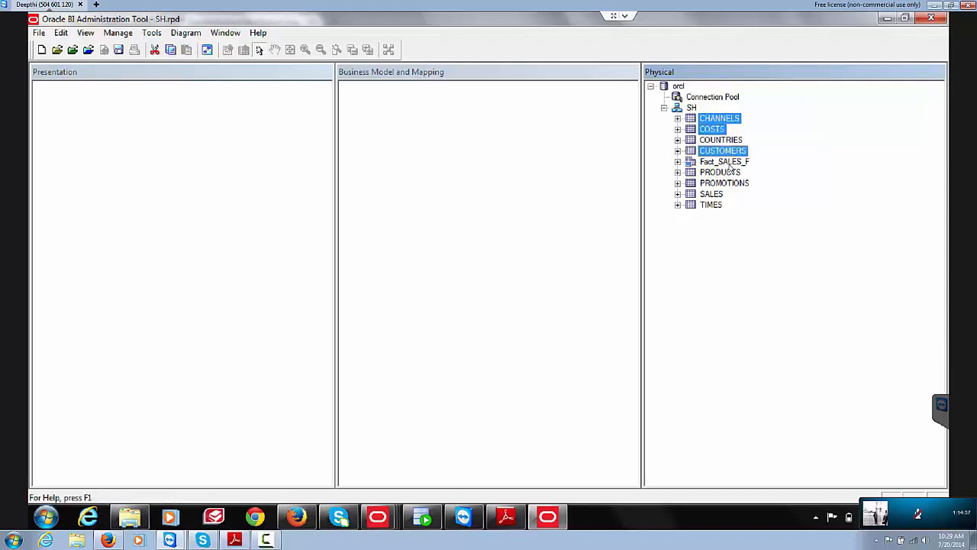
ctrl+click(731, 162)
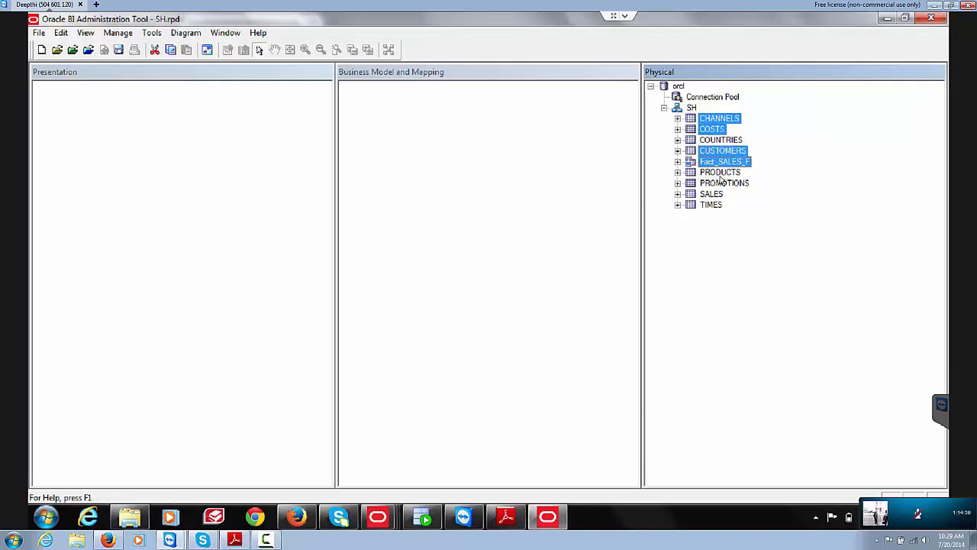
ctrl+click(721, 176)
ctrl+click(719, 184)
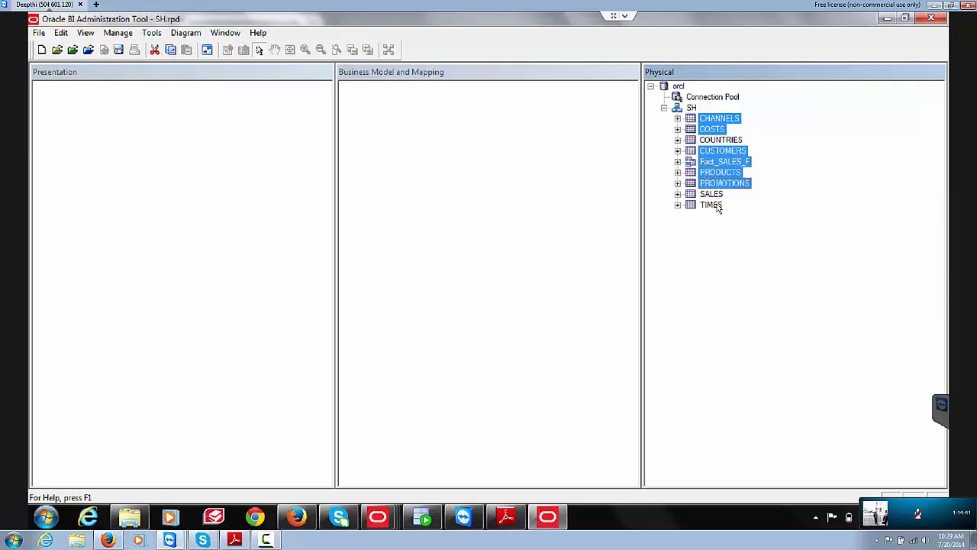
ctrl+click(716, 205)
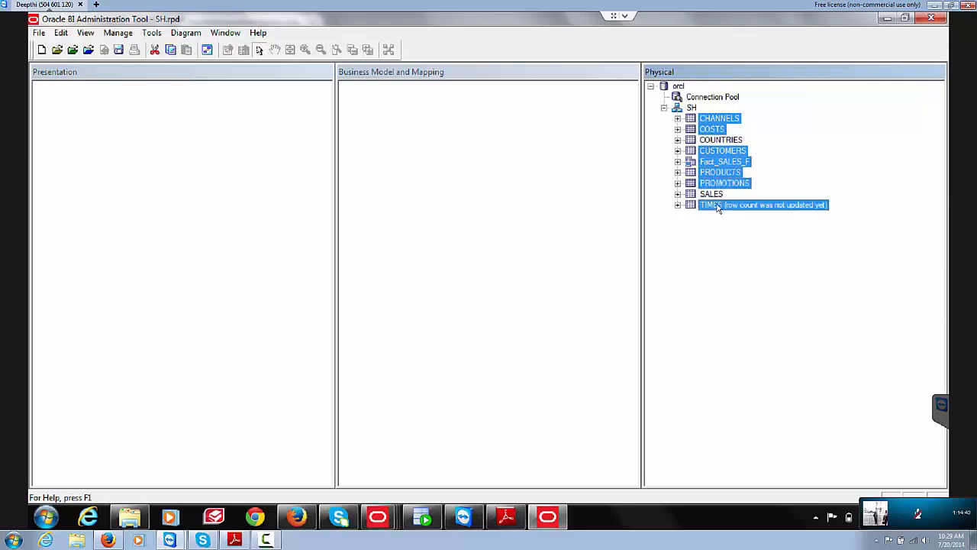
key(alt+Tab)
key(alt+Tab)
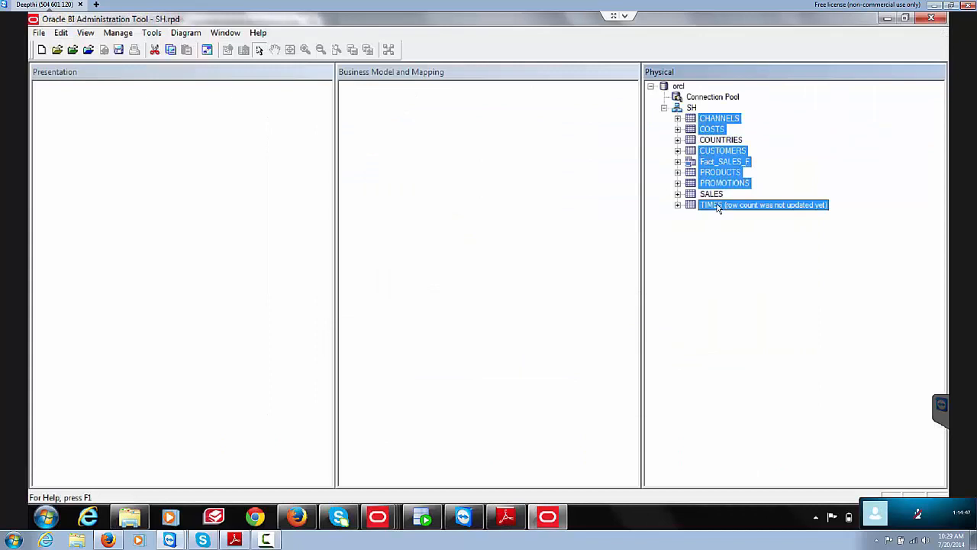
ctrl+click(721, 151)
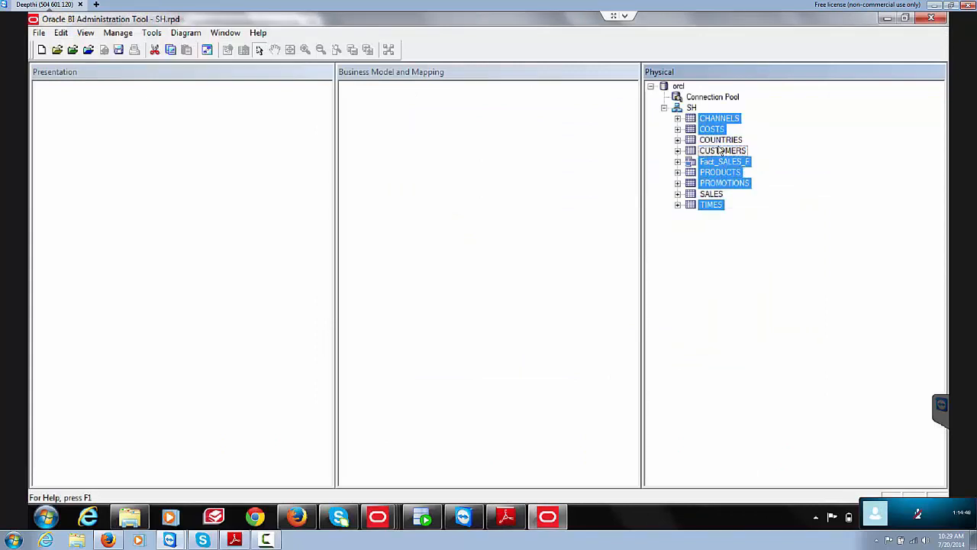
ctrl+click(720, 142)
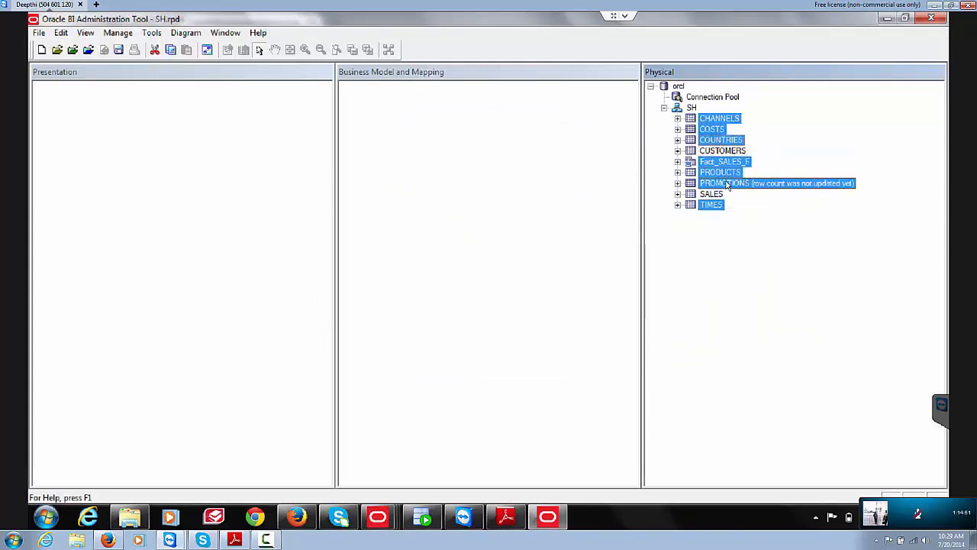
right_click(728, 184)
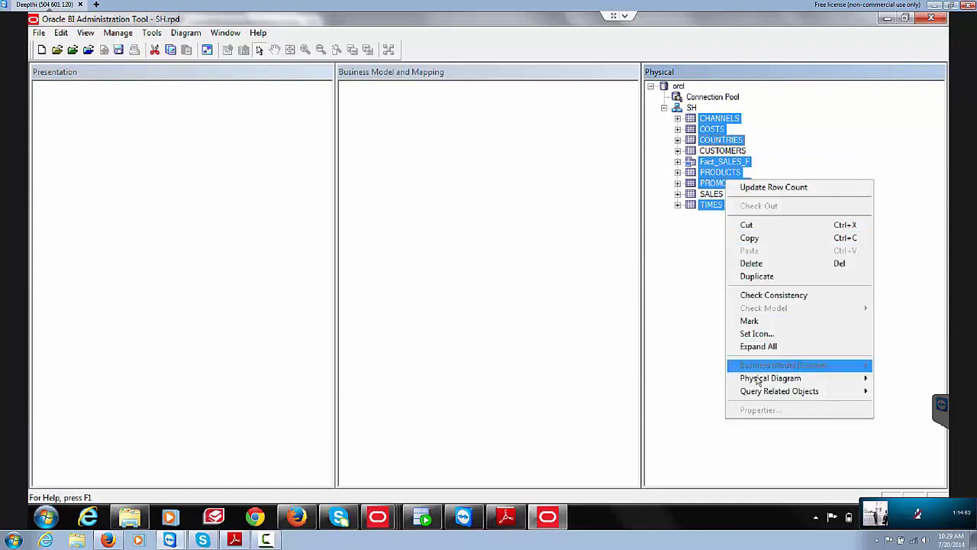
mouse_move(759, 379)
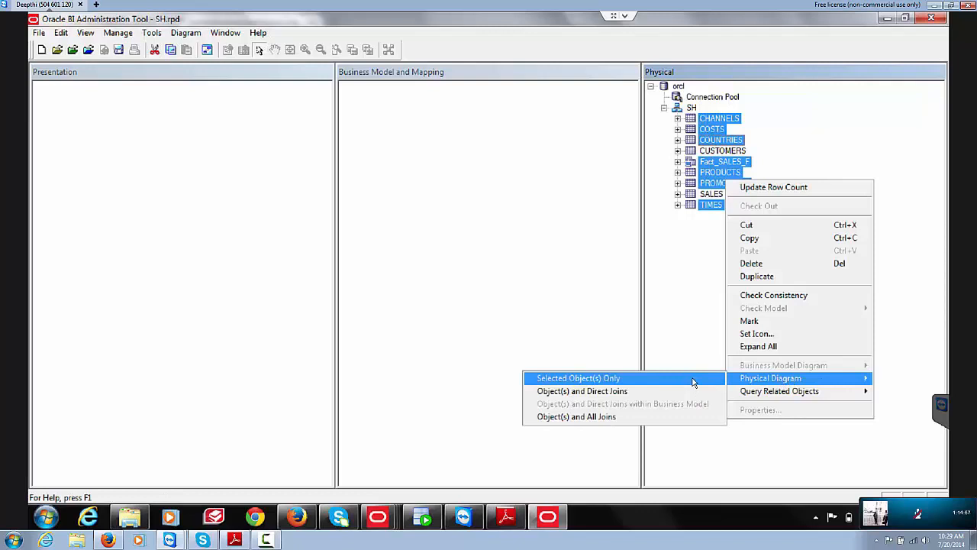
Step: Open a Physical Diagram of only the selected tables and start a foreign key from PRODUCTS
click(693, 379)
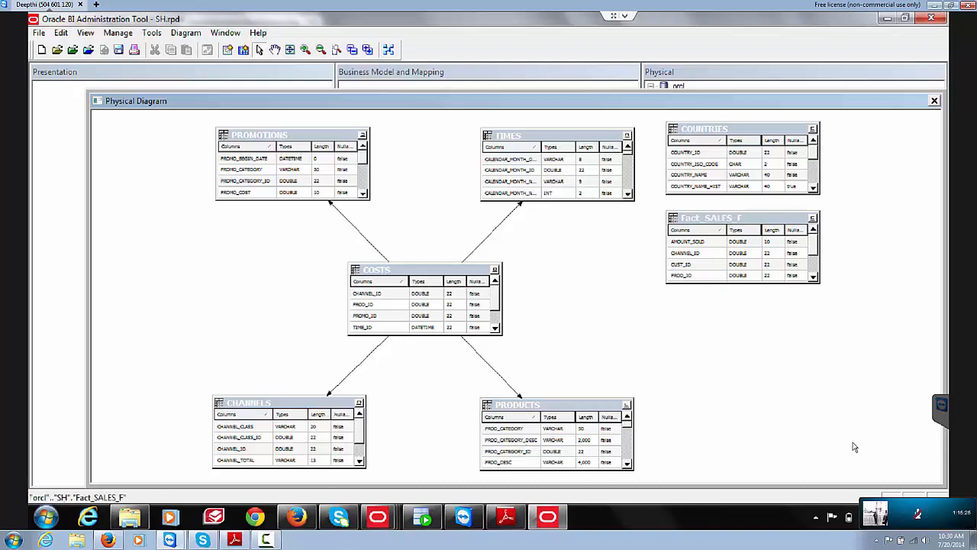
mouse_move(908, 519)
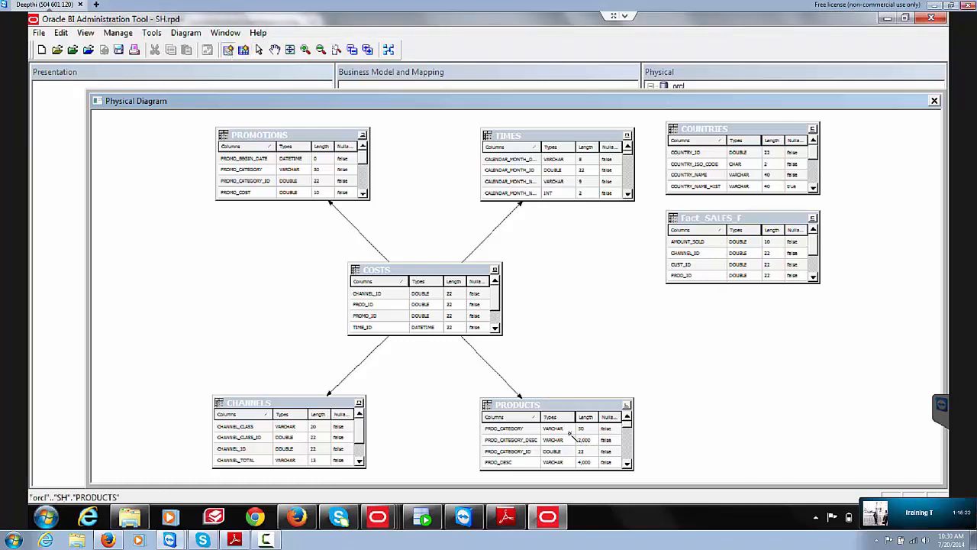
click(570, 433)
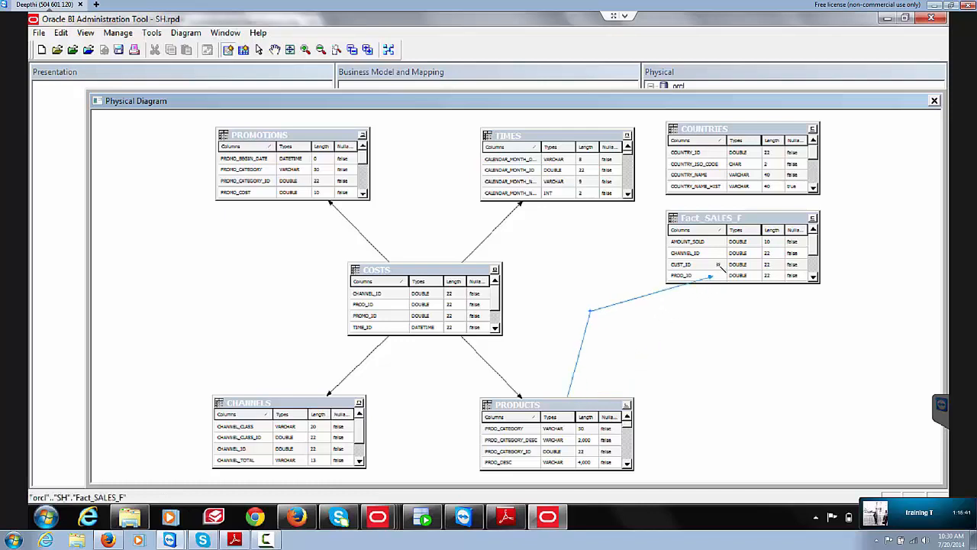
Step: Join PRODUCTS to Fact_SALES_F with a foreign key on PROD_ID
click(713, 242)
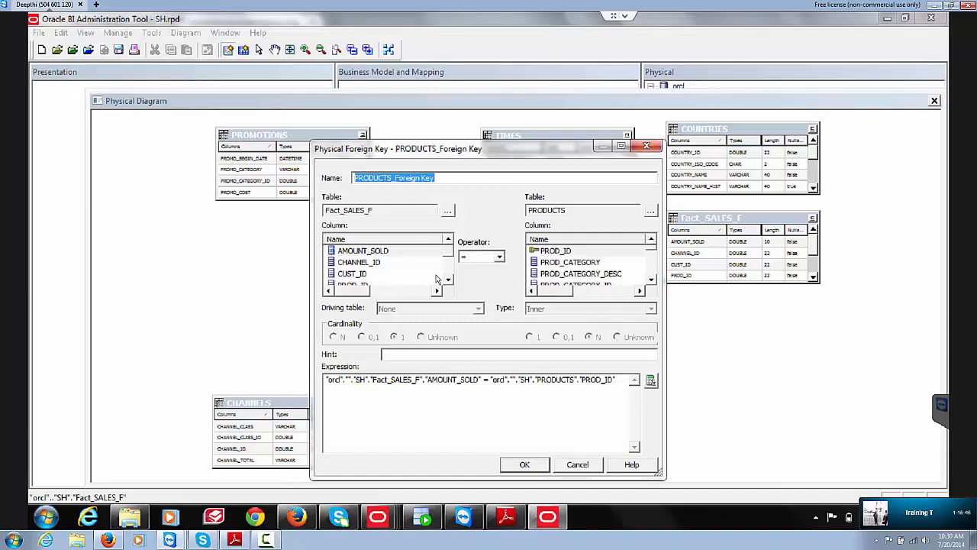
click(449, 280)
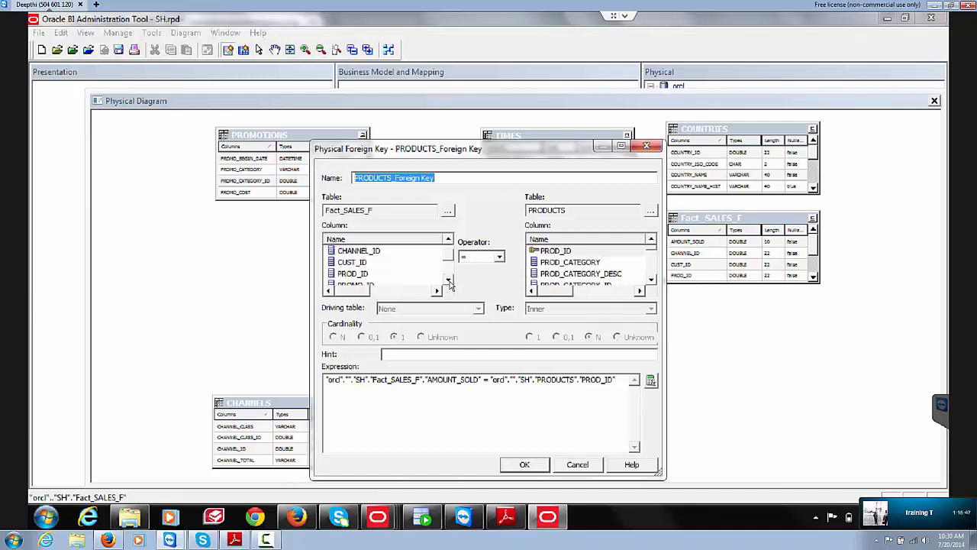
click(449, 280)
click(364, 254)
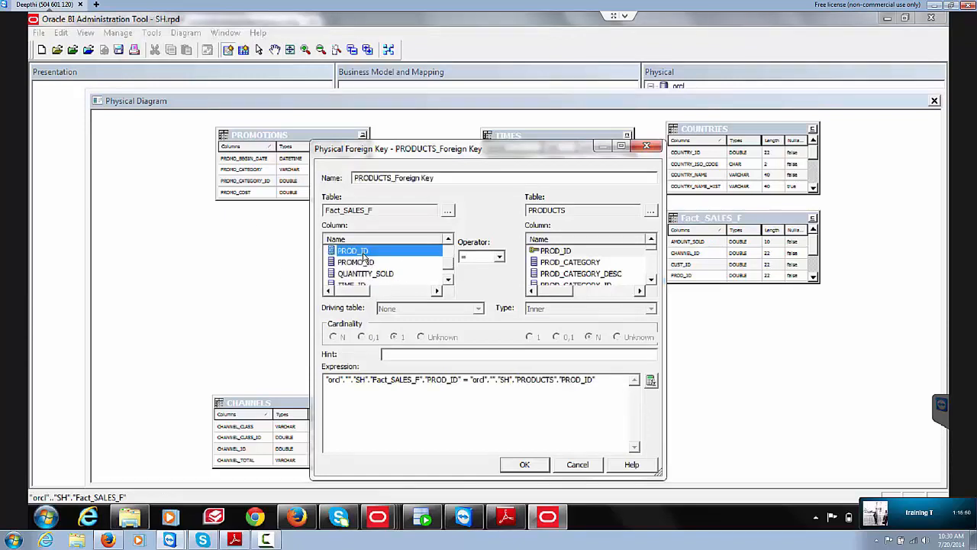
click(525, 464)
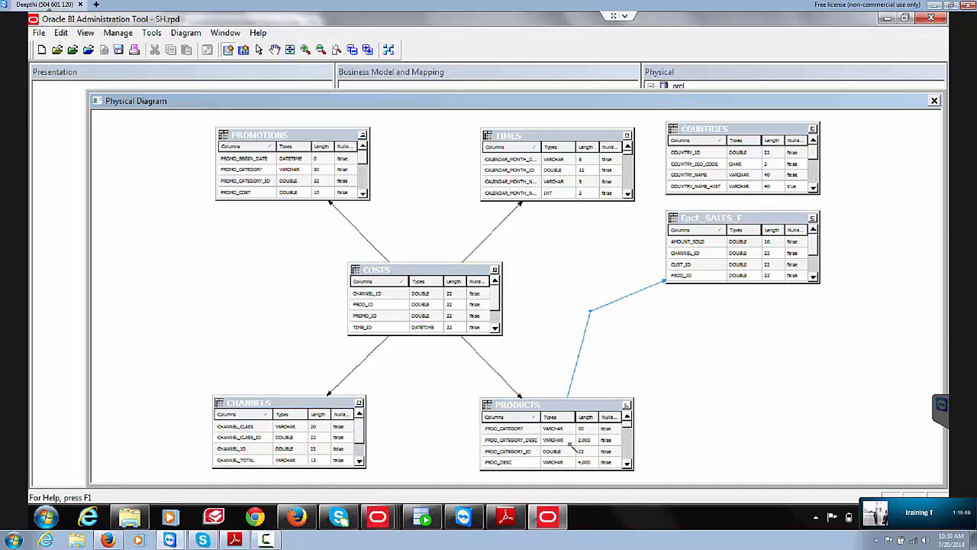
Step: Join TIMES to Fact_SALES_F with a foreign key on TIME_ID
click(627, 204)
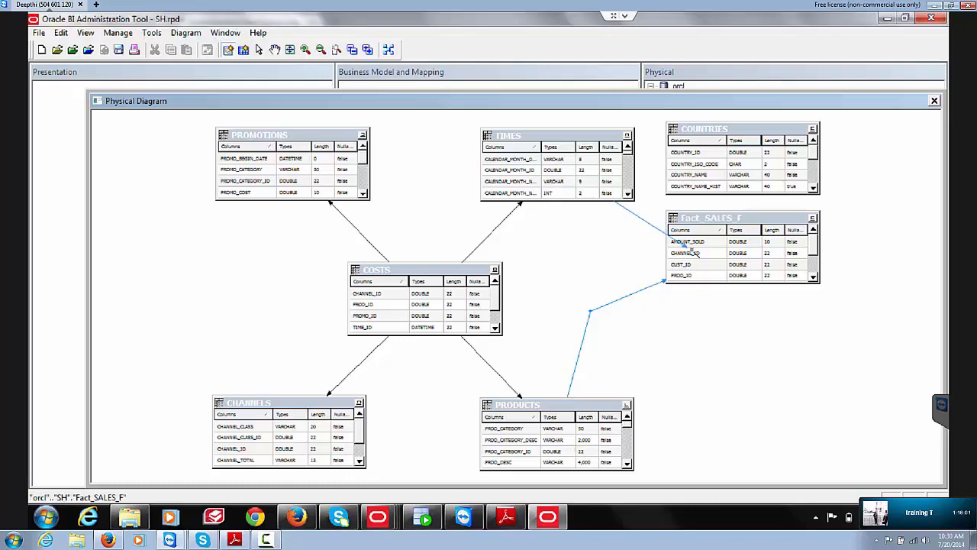
click(692, 252)
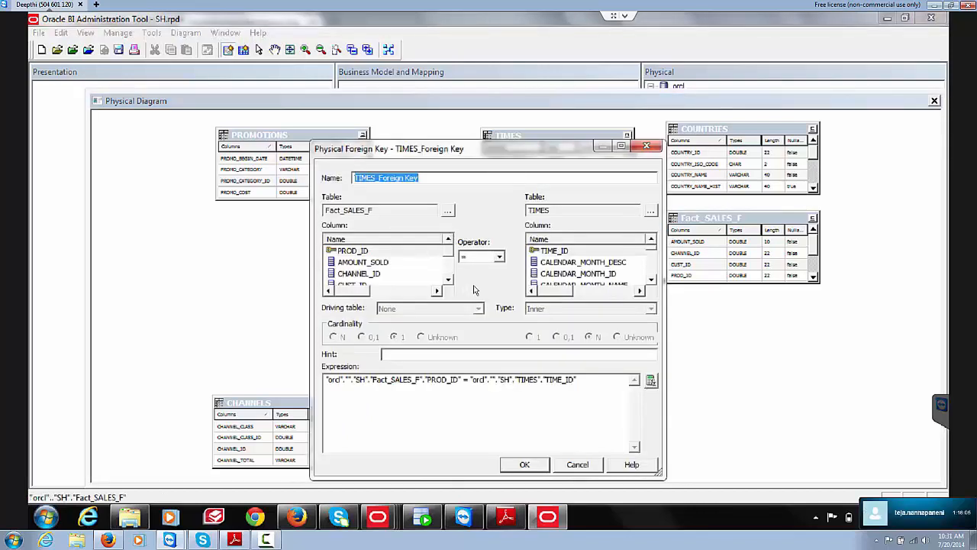
click(449, 279)
click(449, 280)
click(449, 280)
click(449, 279)
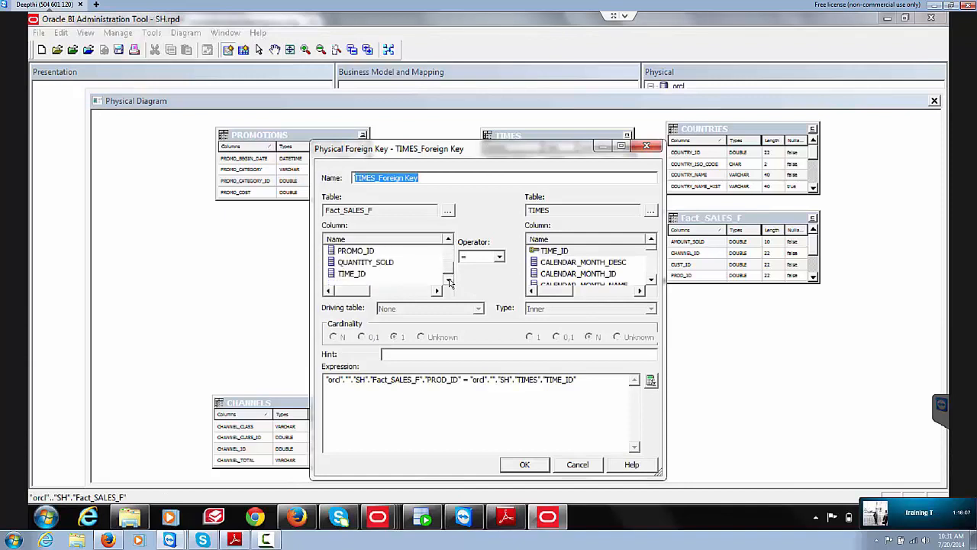
click(353, 275)
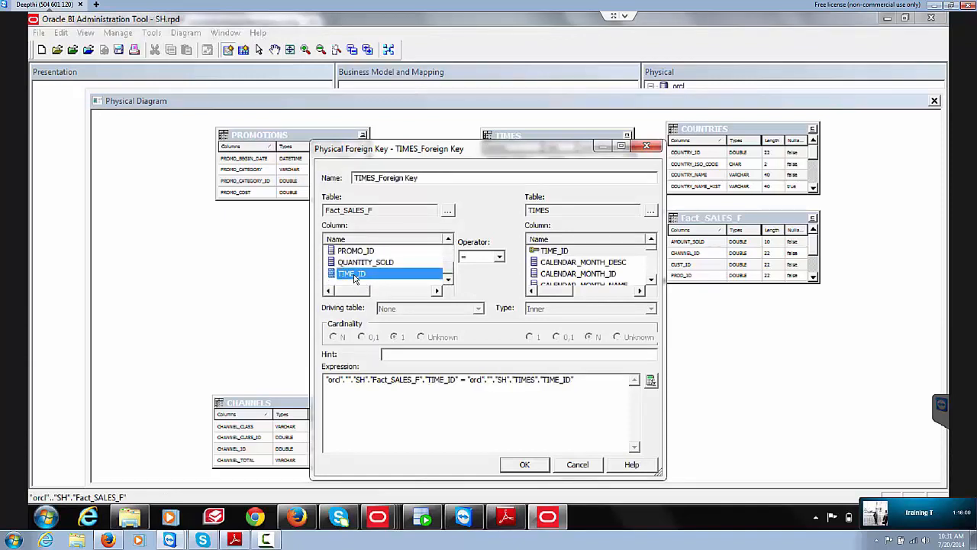
click(517, 467)
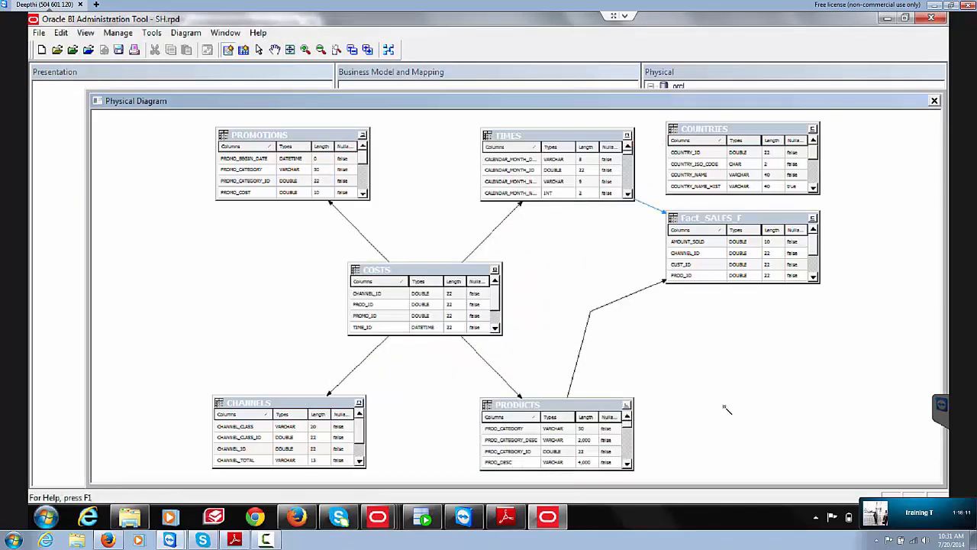
click(739, 189)
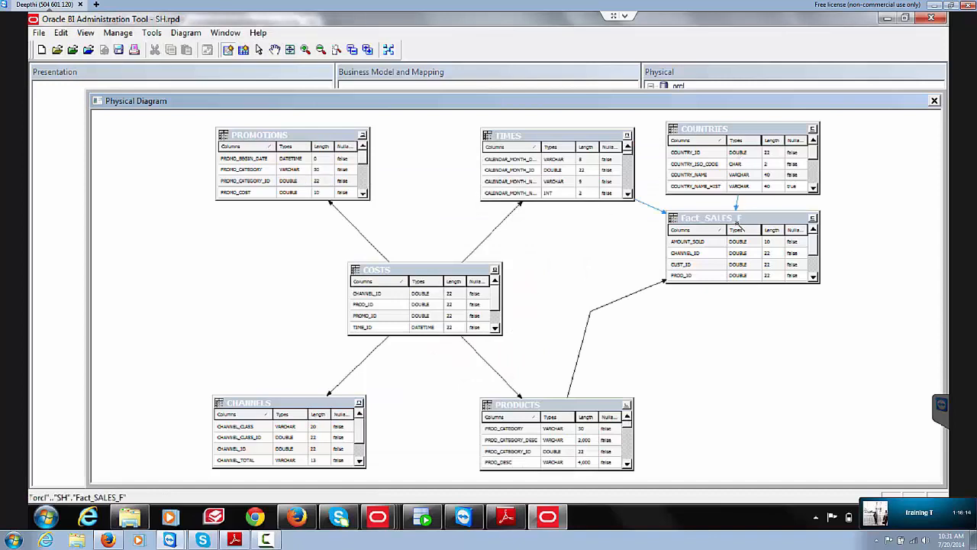
click(740, 248)
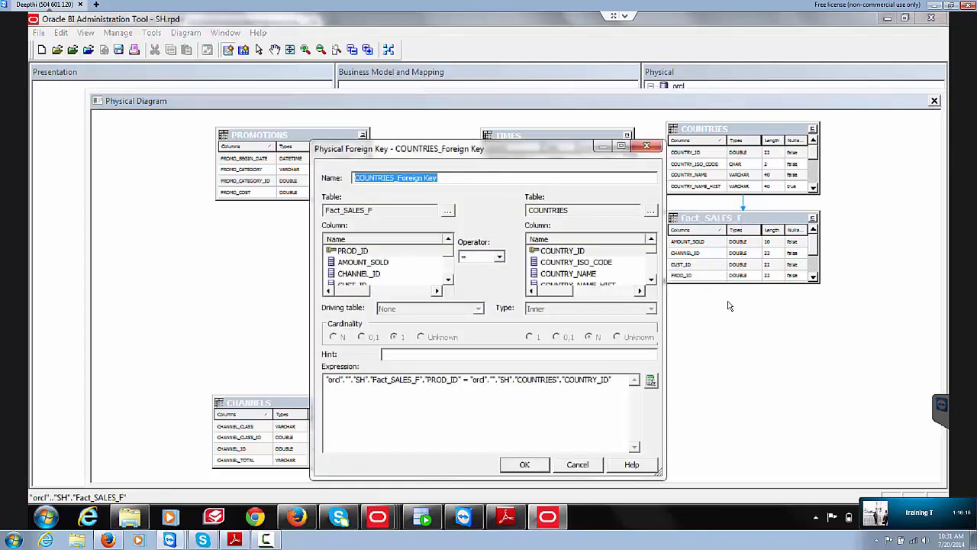
click(448, 279)
click(448, 280)
click(448, 280)
click(448, 279)
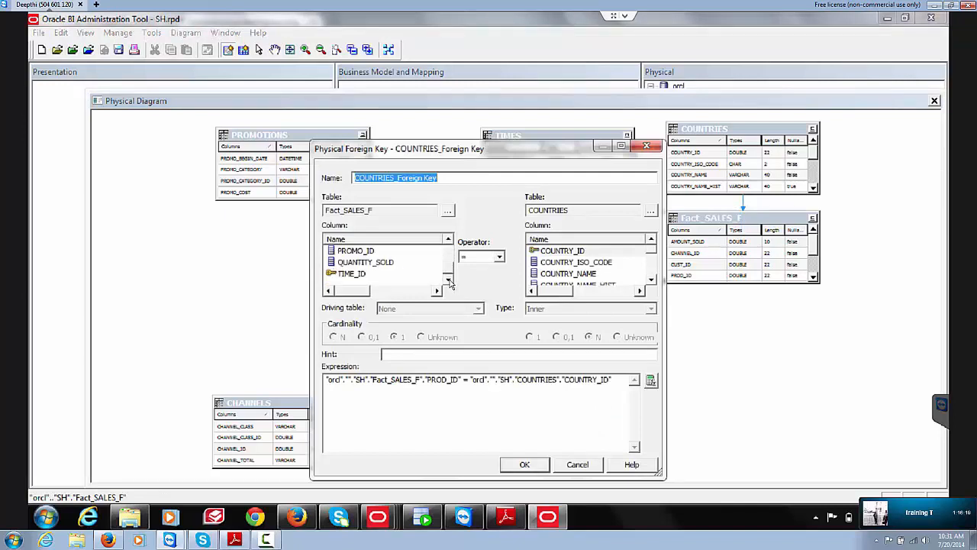
scroll(449, 265, up, 4)
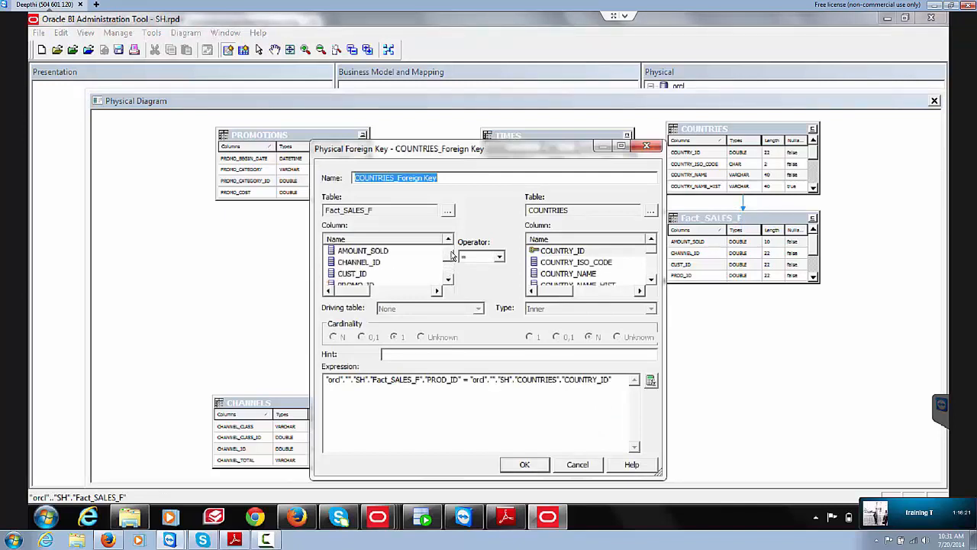
scroll(456, 258, down, 1)
scroll(456, 261, down, 3)
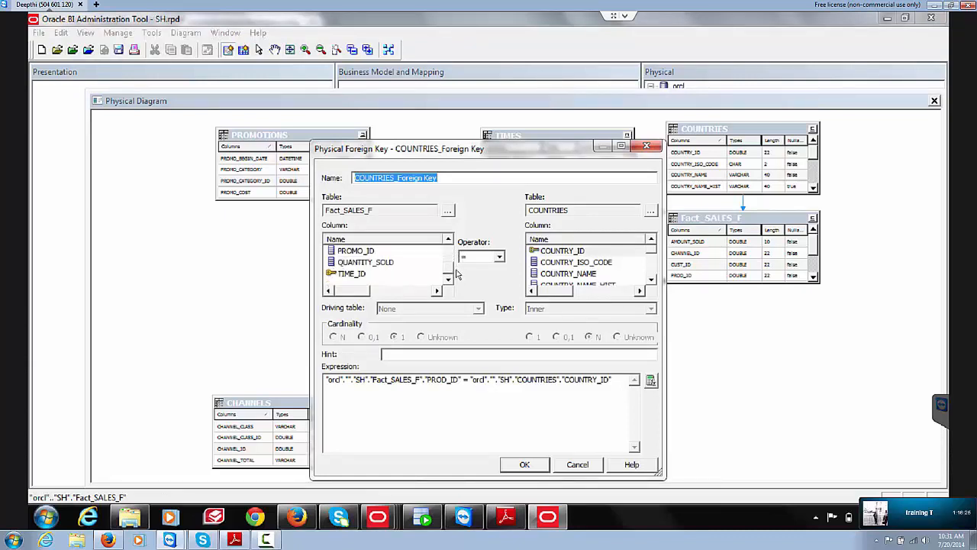
scroll(456, 273, up, 4)
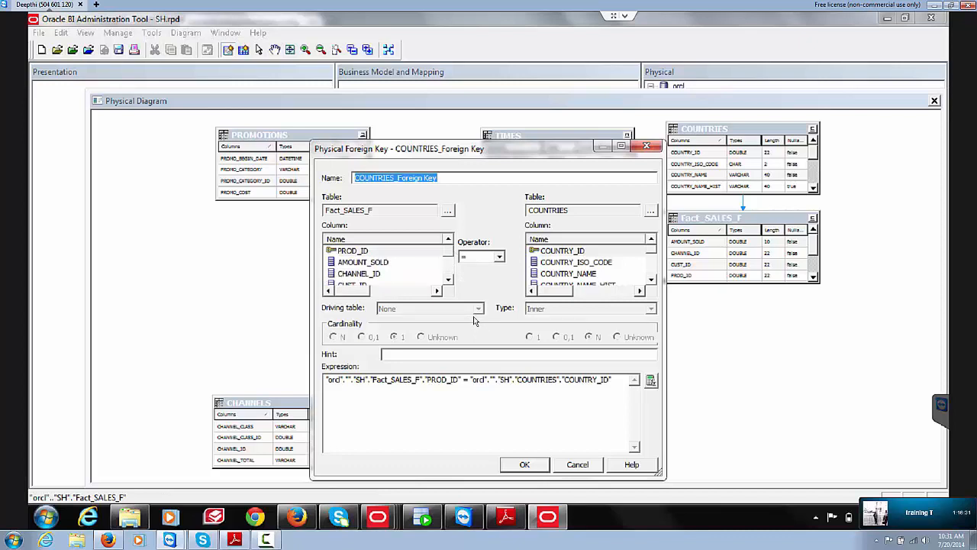
click(448, 279)
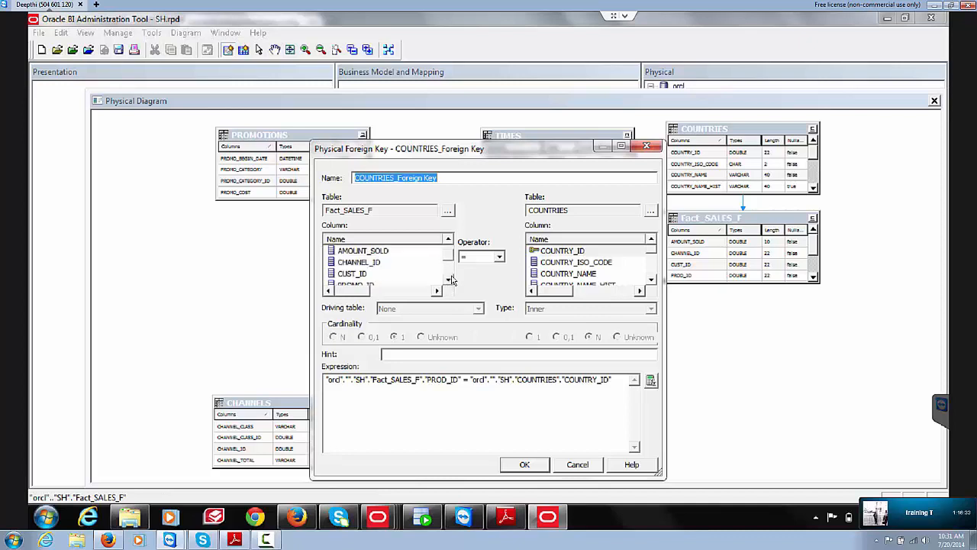
click(449, 279)
click(449, 279)
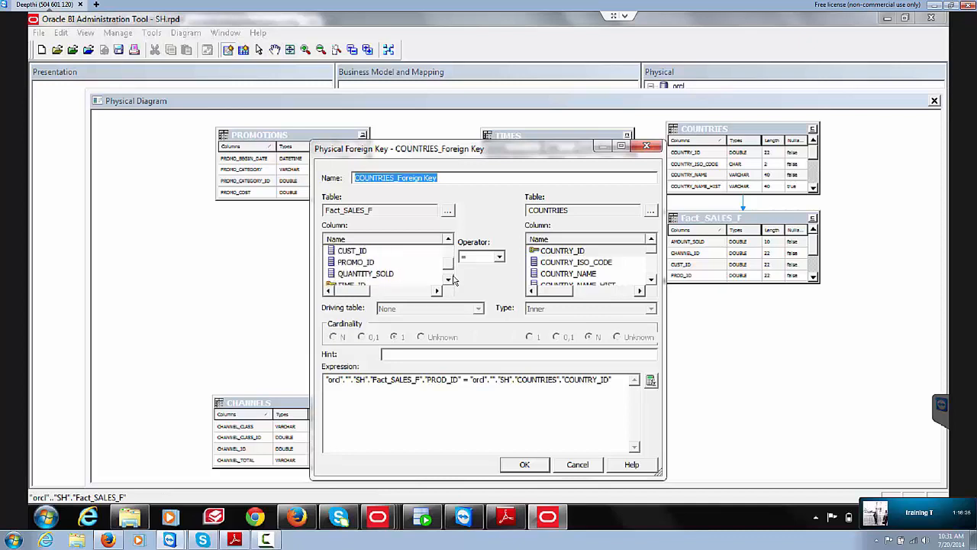
click(356, 253)
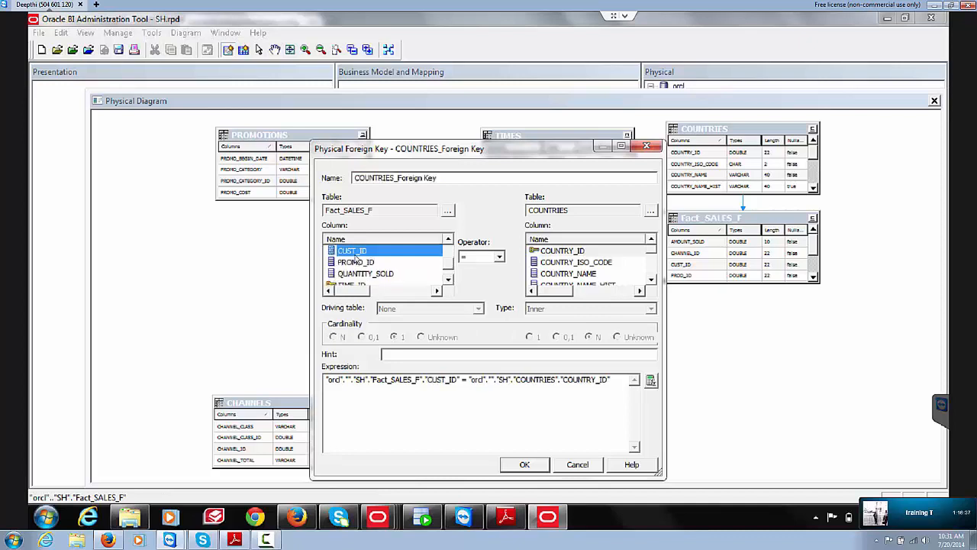
click(569, 466)
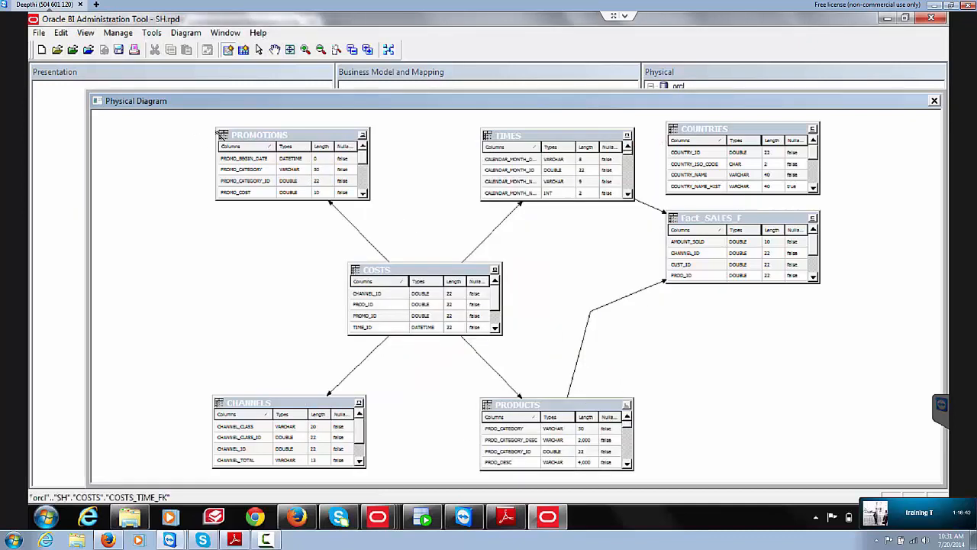
Step: Join PROMOTIONS to Fact_SALES_F with a foreign key on PROMO_ID
click(336, 179)
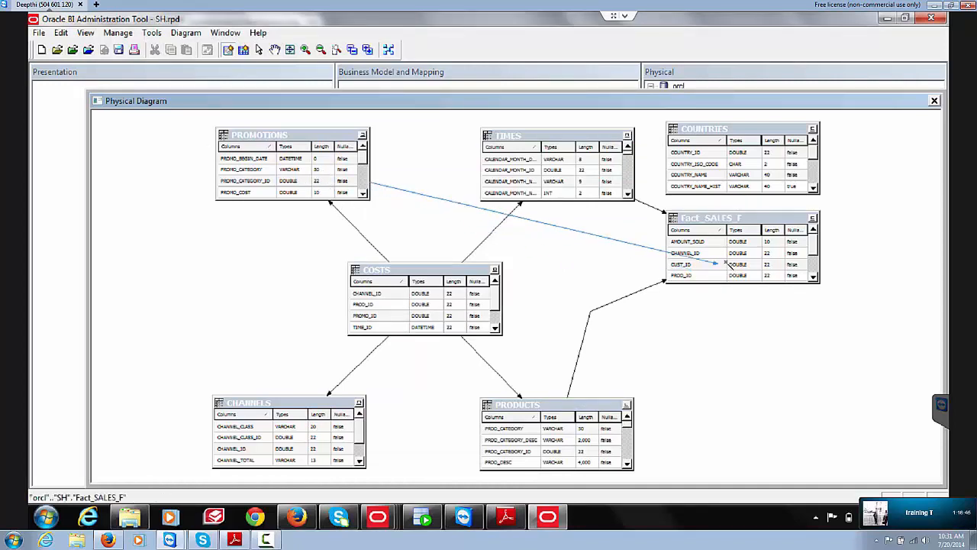
click(721, 268)
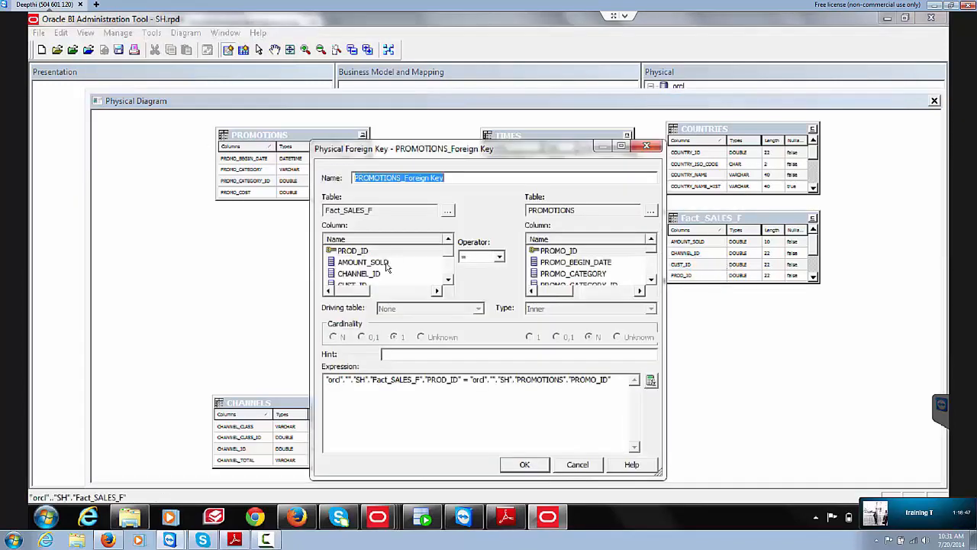
click(448, 280)
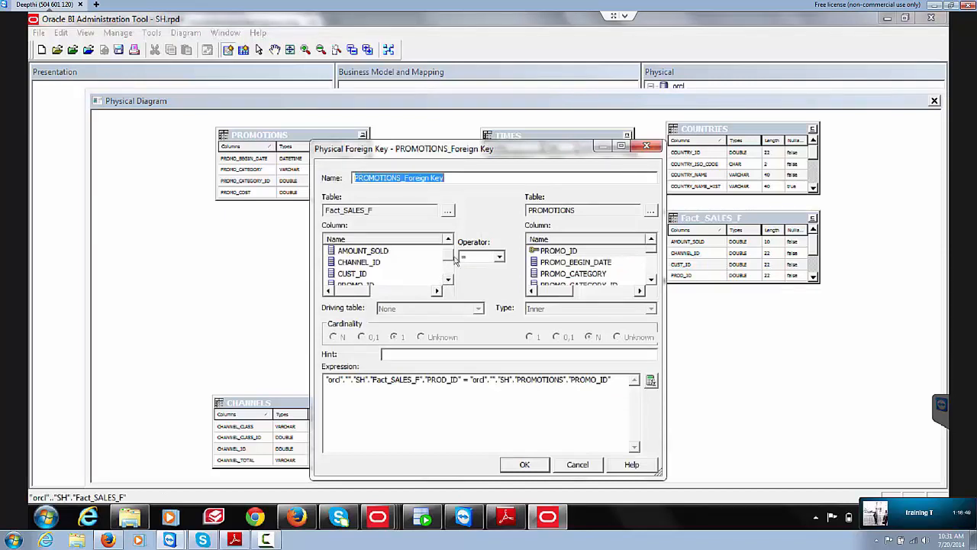
scroll(448, 260, up, 1)
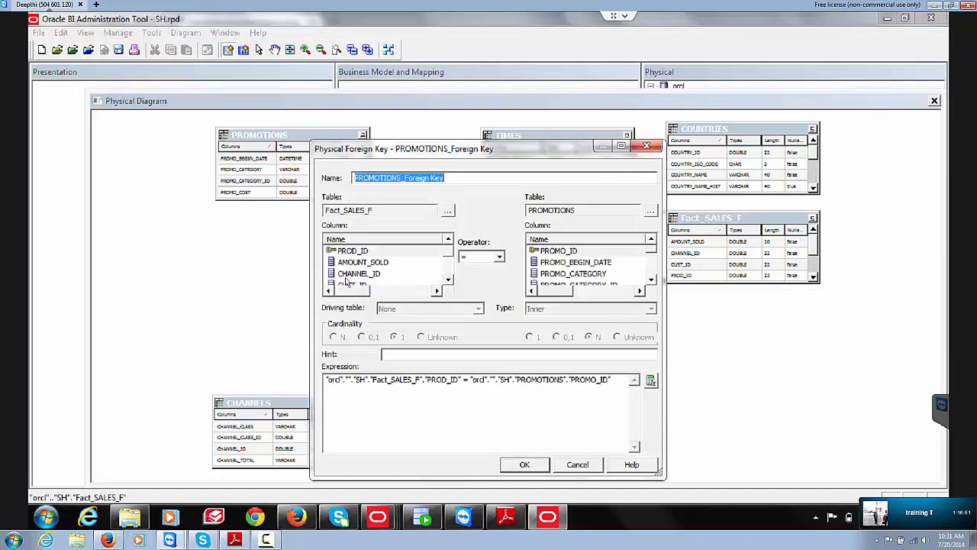
click(448, 281)
click(448, 281)
click(449, 281)
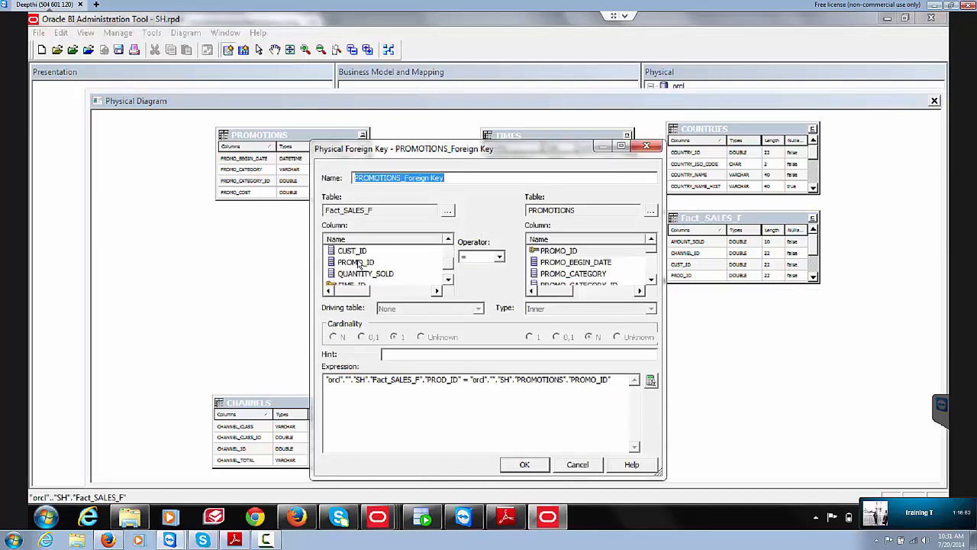
click(358, 263)
click(523, 464)
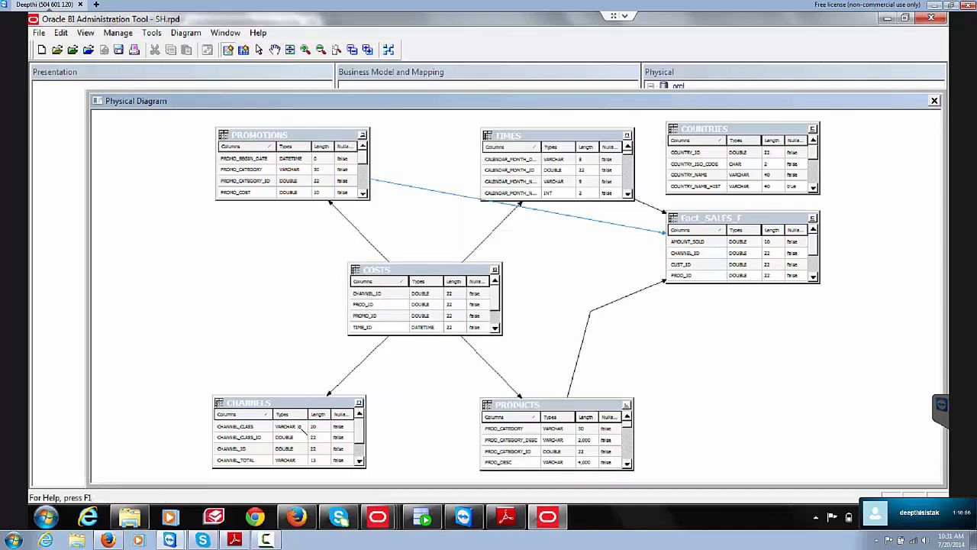
Step: Join CHANNELS to Fact_SALES_F with a foreign key on CHANNEL_ID
click(360, 407)
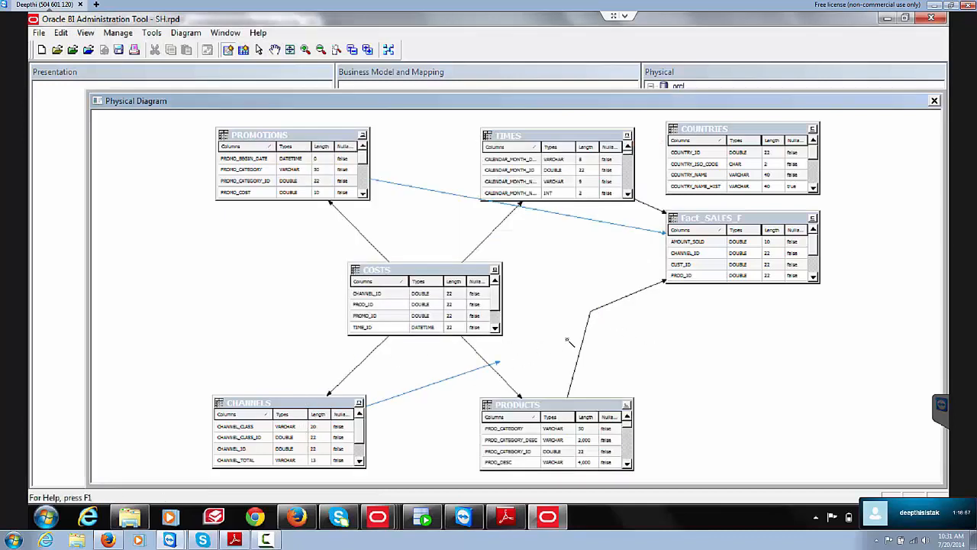
click(753, 249)
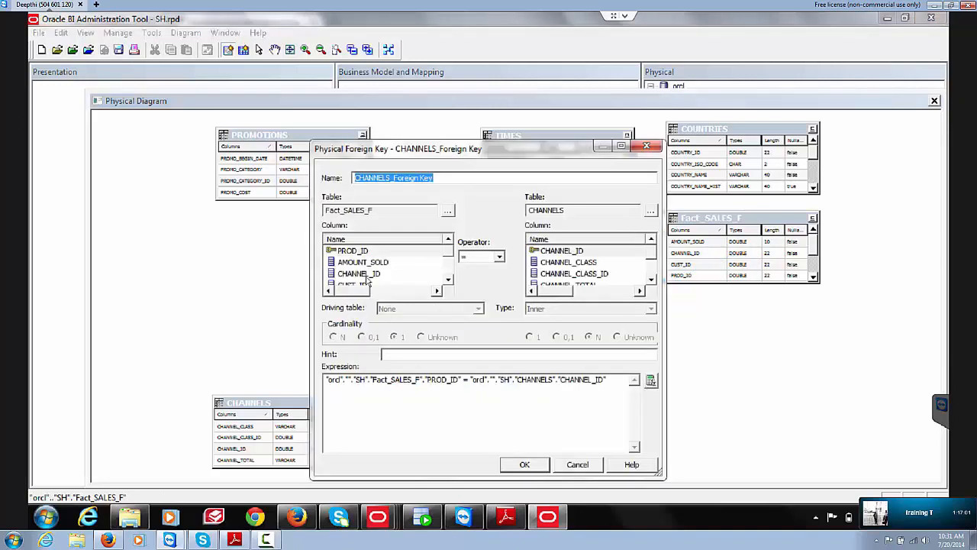
click(365, 274)
click(524, 463)
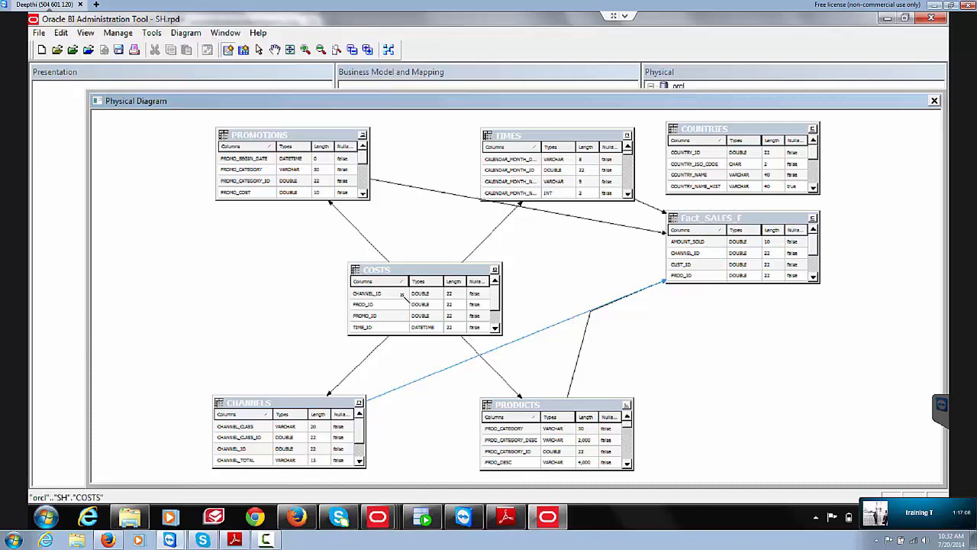
Step: Create the COSTS foreign key matching Fact_SALES_F.CHANNEL_ID to COSTS.CHANNEL_ID
click(718, 265)
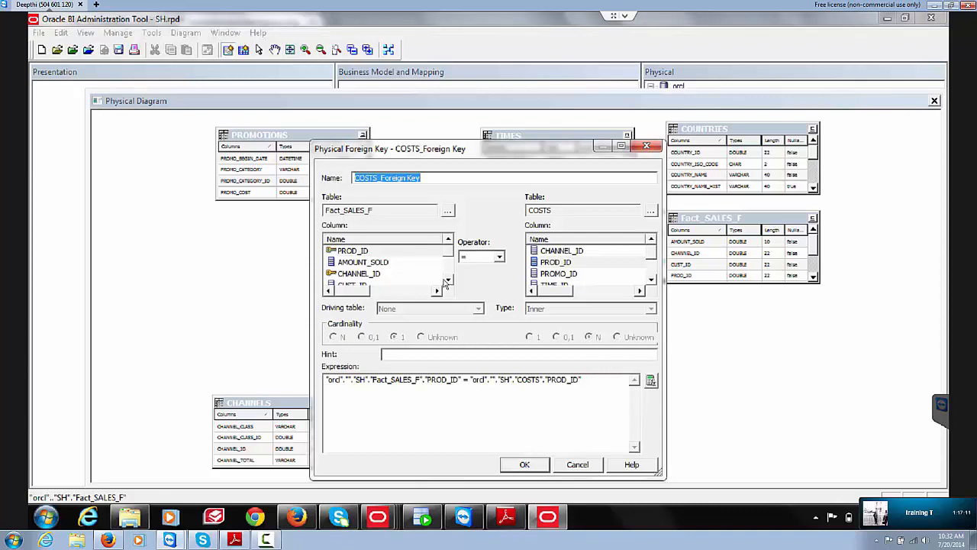
click(359, 273)
click(553, 252)
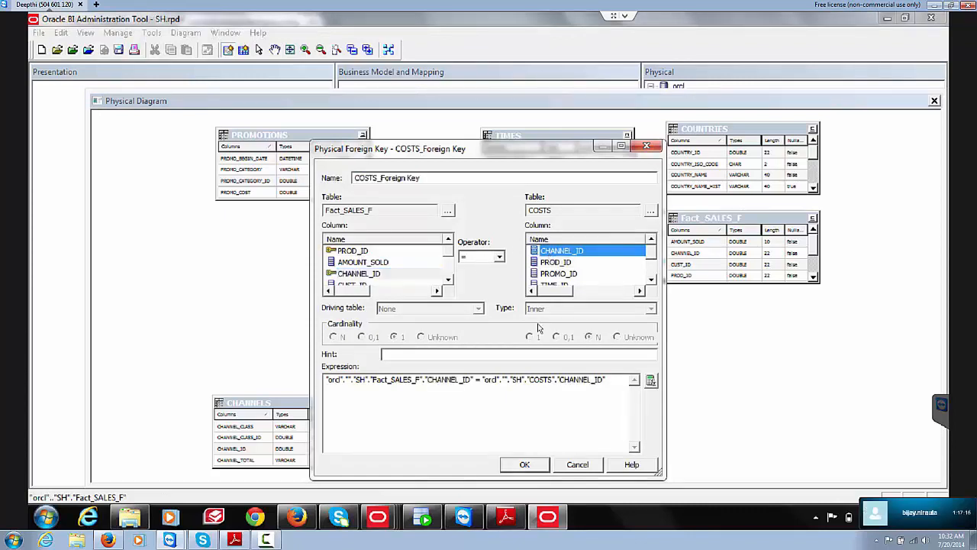
click(524, 465)
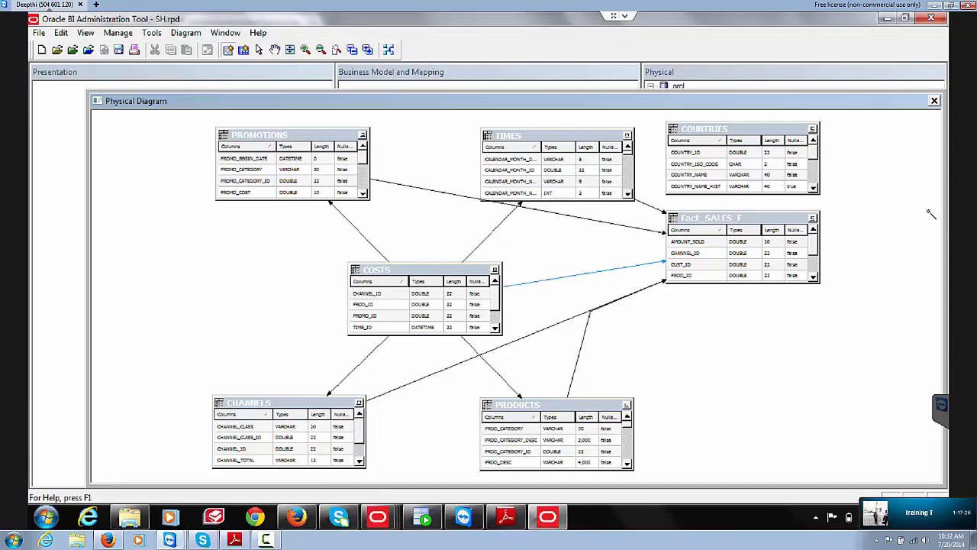
Step: Close the diagram, select just CUSTOMERS and Fact_SALES_F, and diagram those two tables only
click(933, 101)
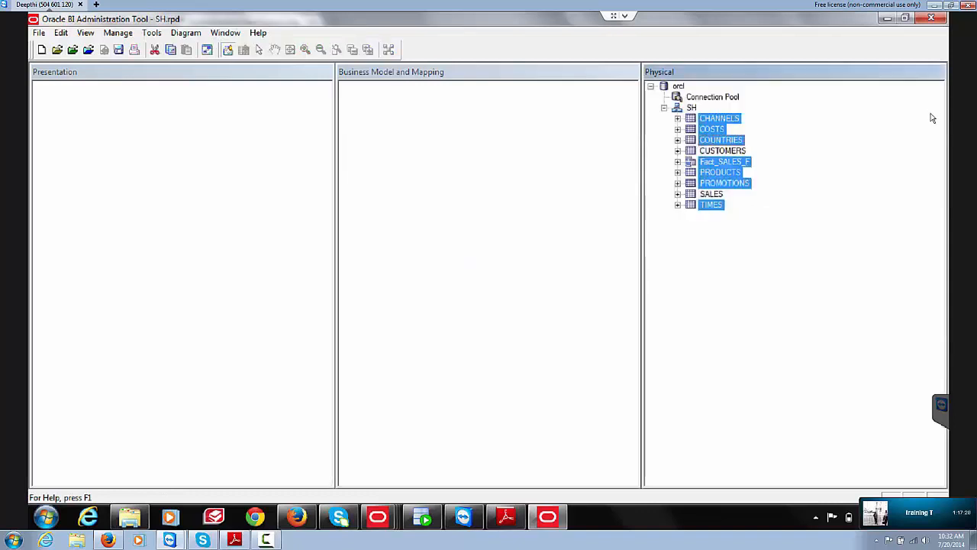
click(843, 216)
click(722, 151)
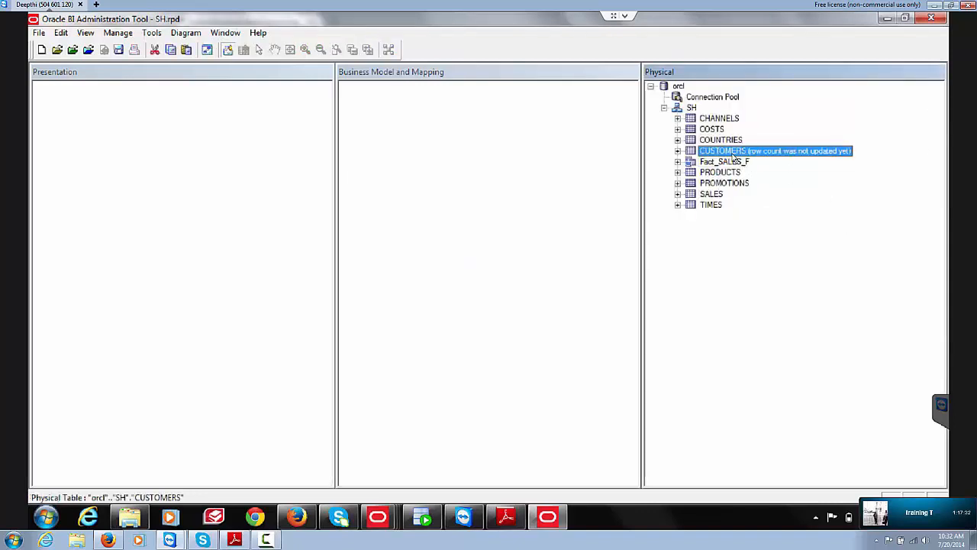
ctrl+click(735, 163)
right_click(734, 162)
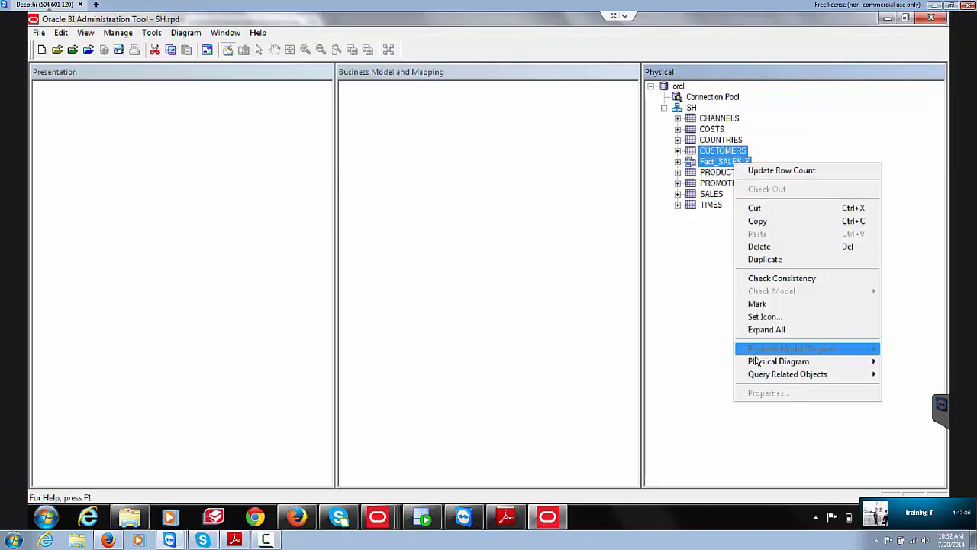
mouse_move(759, 365)
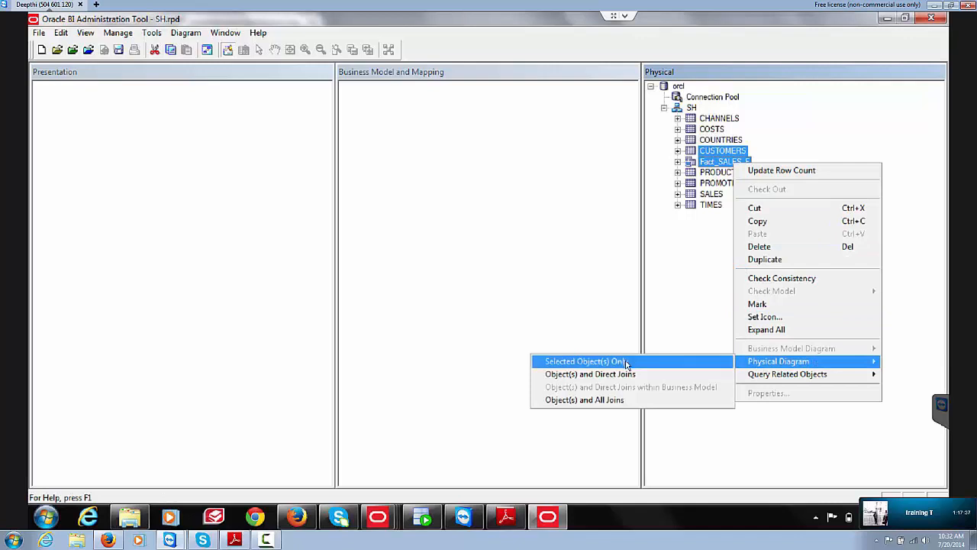
click(627, 362)
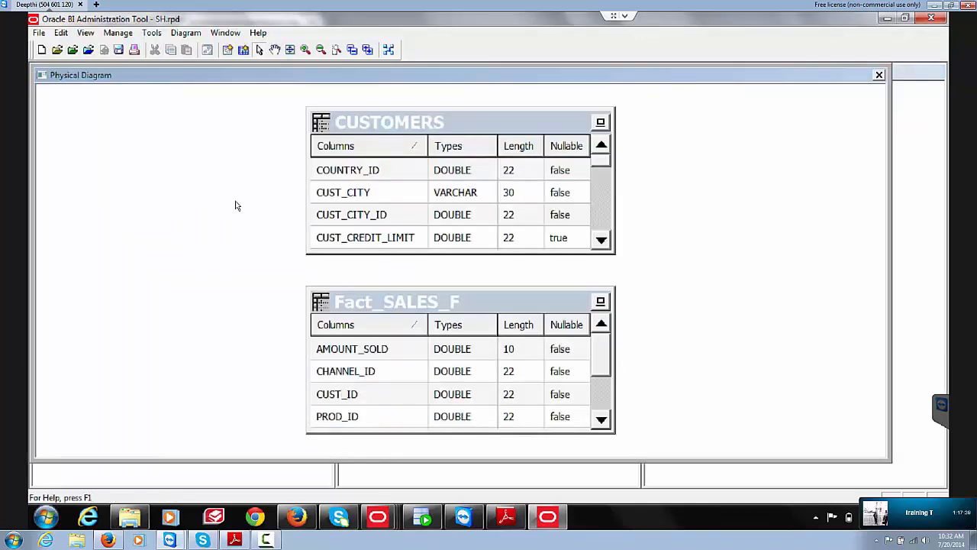
Step: Add a CUSTOMERS-to-Fact_SALES_F foreign key on CUST_ID and close the diagram
drag(508, 173, 516, 147)
click(227, 51)
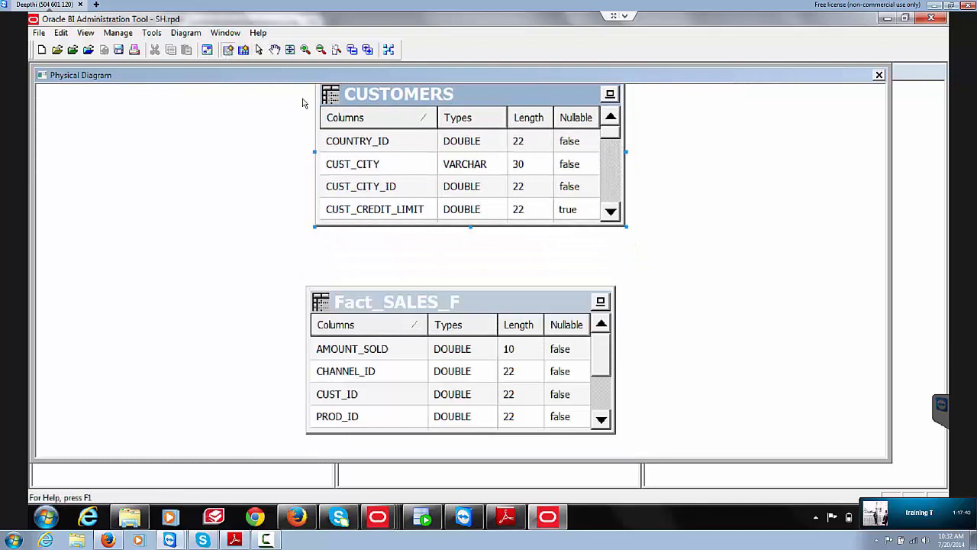
click(363, 360)
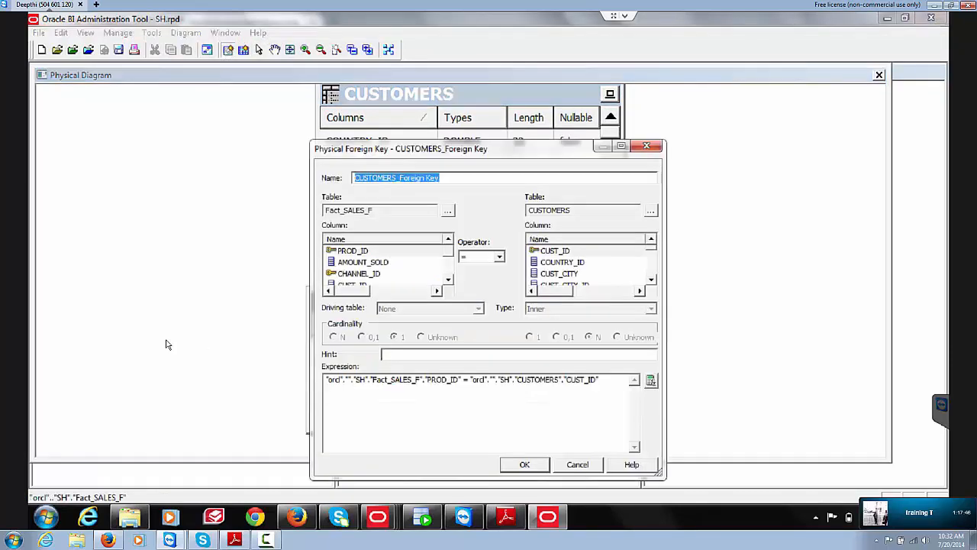
click(447, 280)
click(447, 280)
click(355, 263)
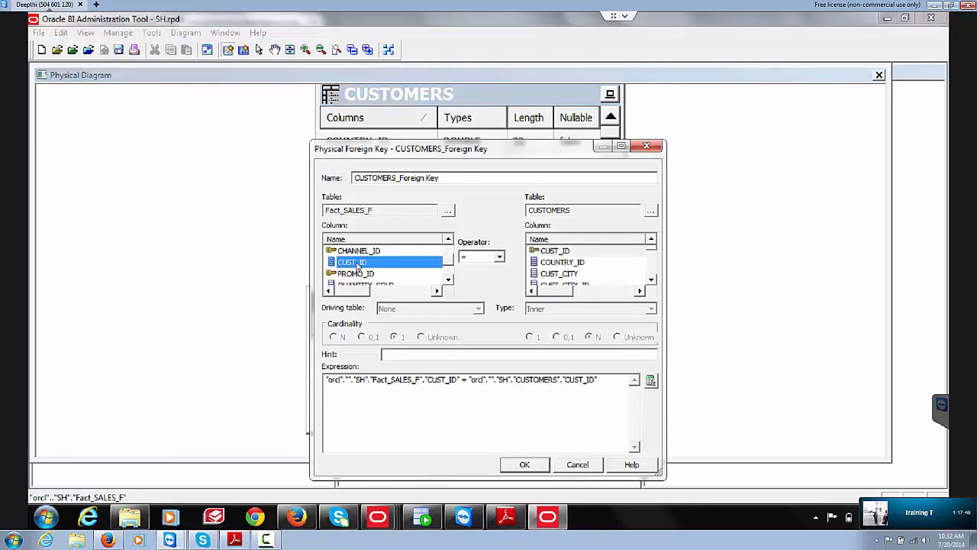
click(522, 465)
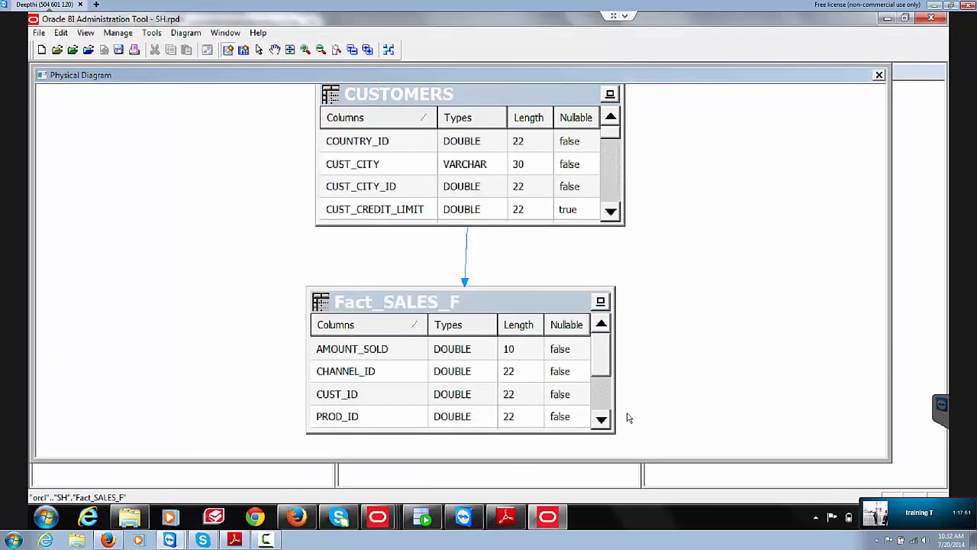
click(879, 75)
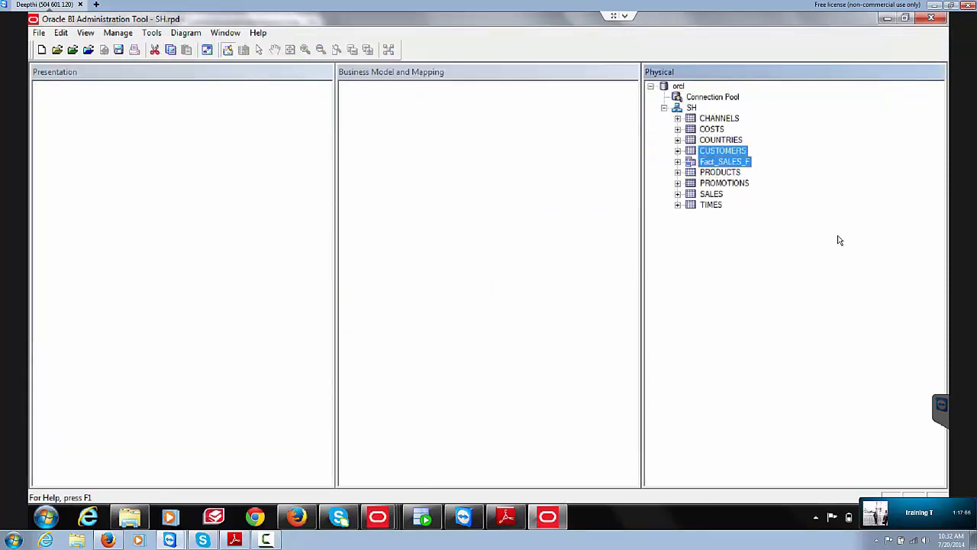
Step: Scroll the PDF guide past step 7 to page 15's list of join expressions
click(505, 517)
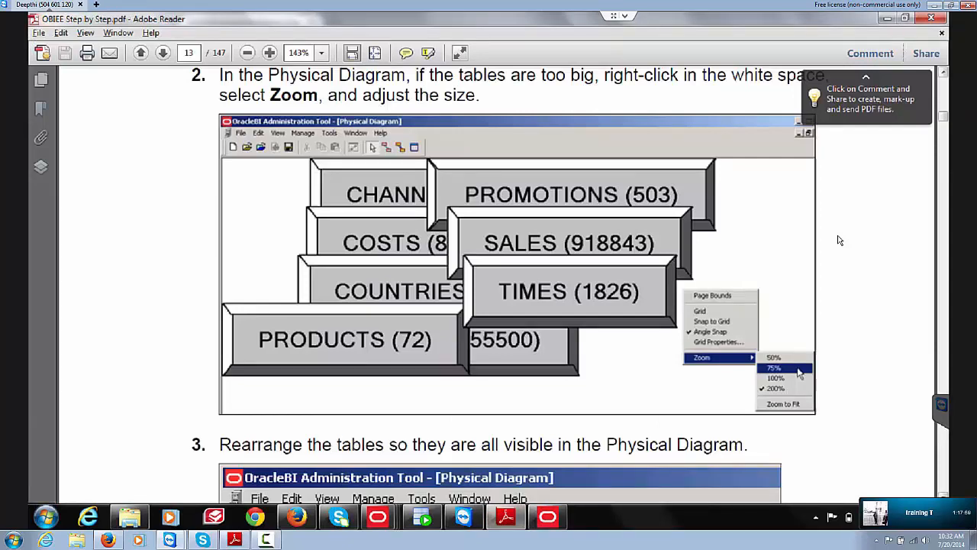
scroll(838, 241, down, 4)
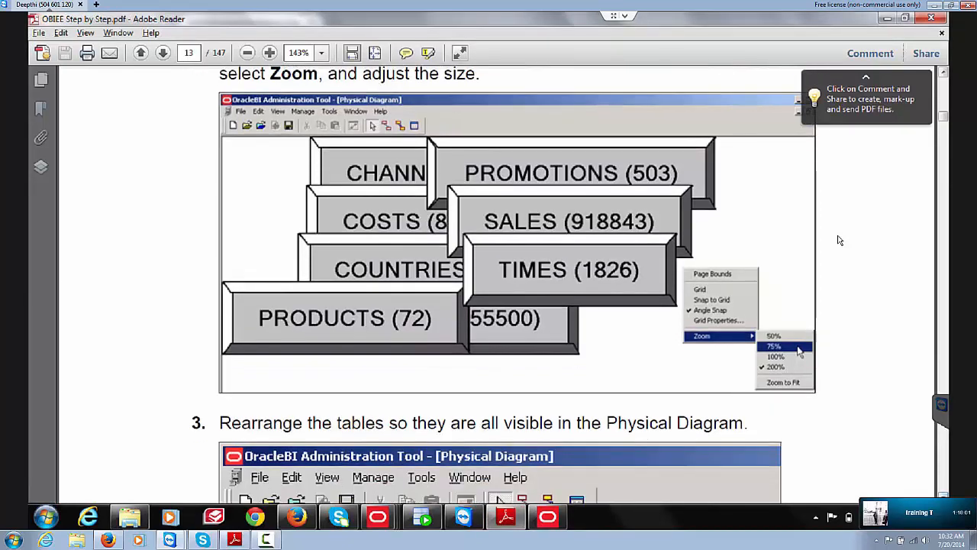
scroll(838, 241, down, 4)
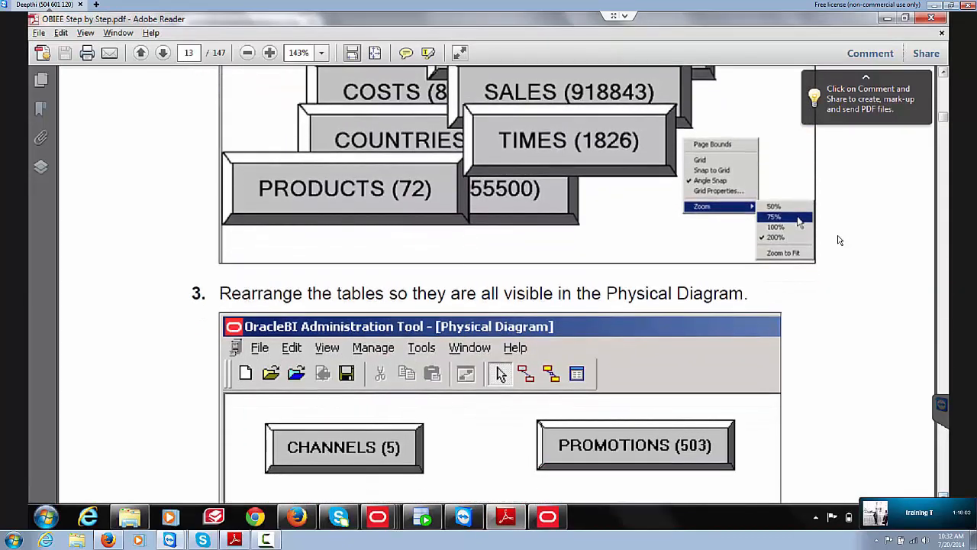
scroll(838, 240, down, 4)
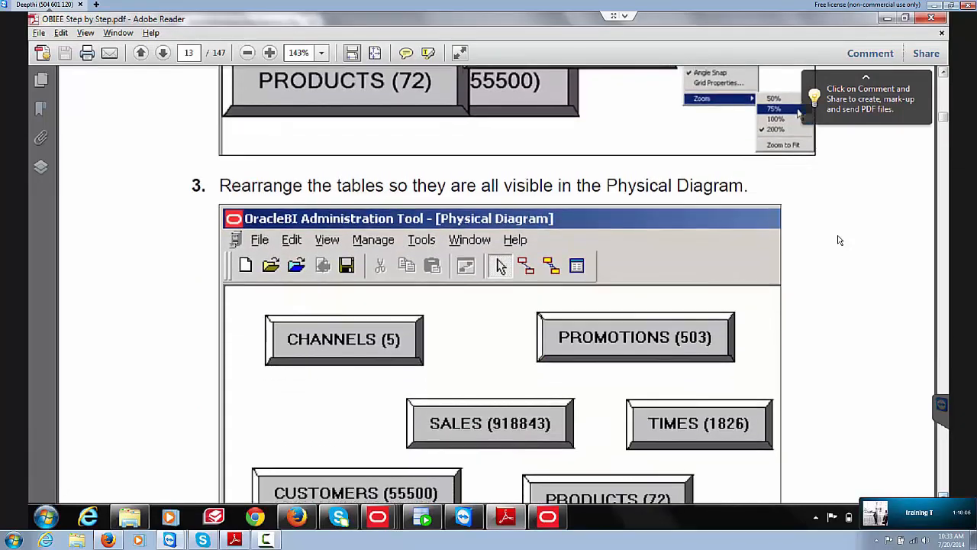
scroll(839, 240, down, 3)
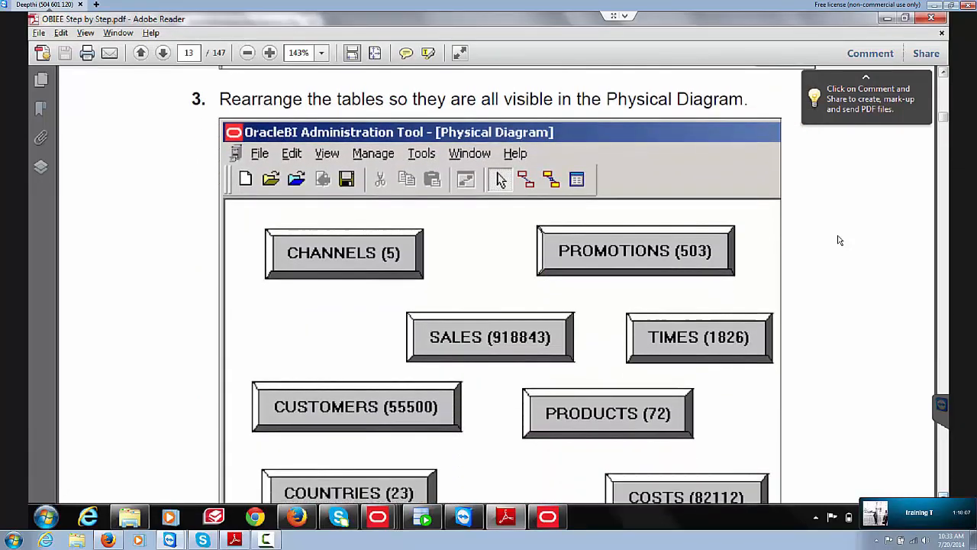
scroll(838, 240, down, 3)
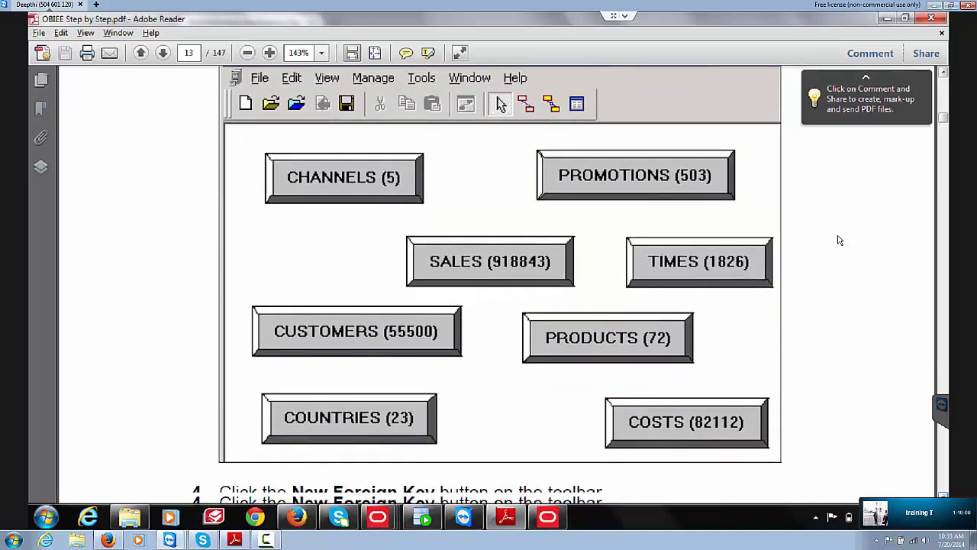
scroll(838, 241, down, 5)
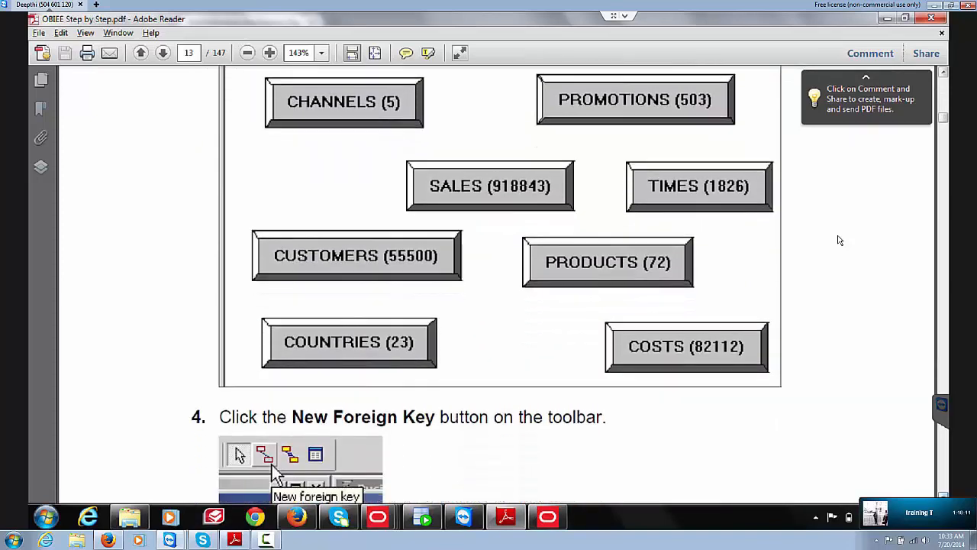
scroll(838, 240, down, 10)
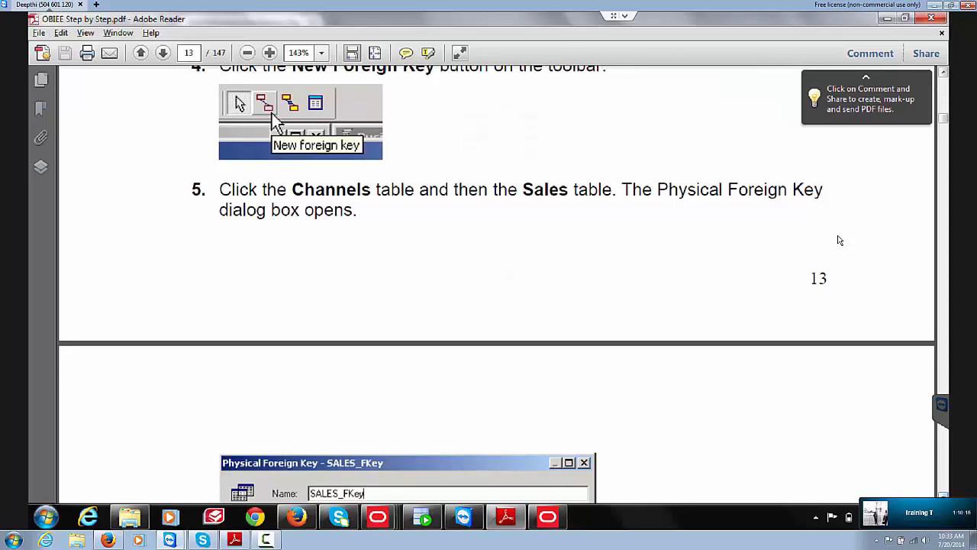
scroll(838, 240, down, 3)
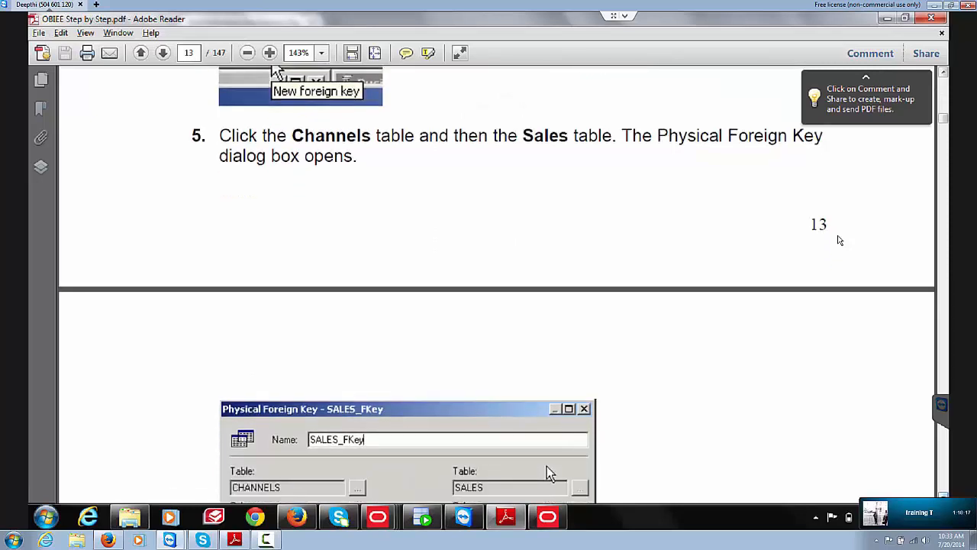
scroll(838, 241, down, 3)
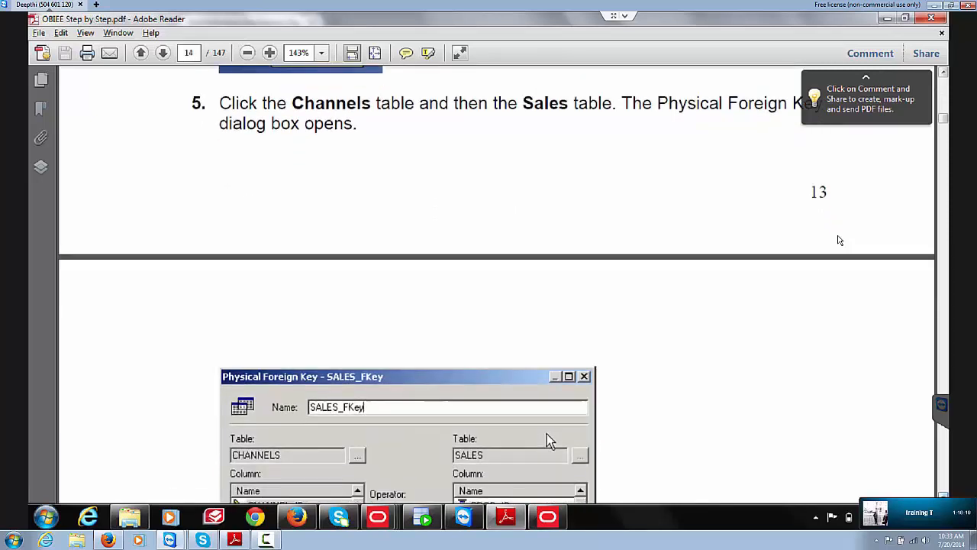
scroll(839, 241, down, 10)
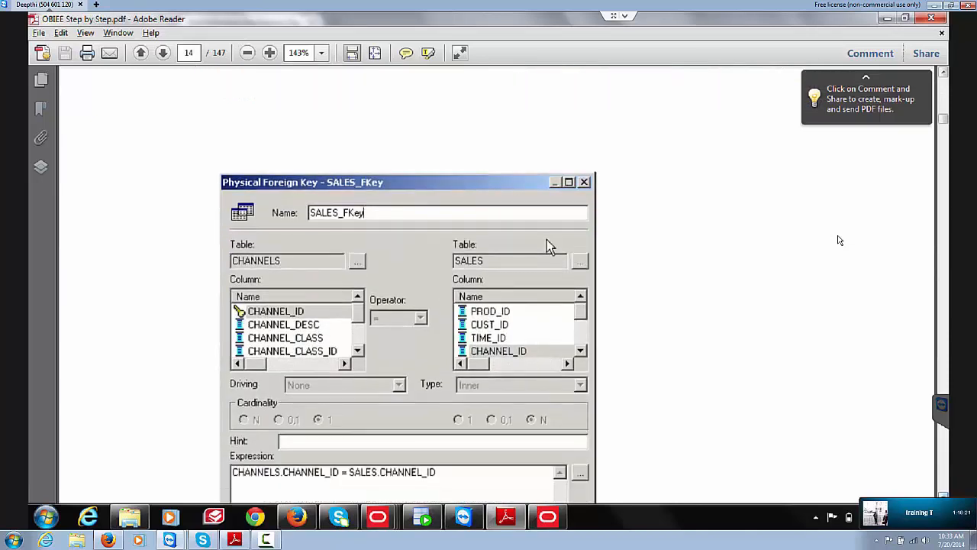
scroll(838, 241, down, 4)
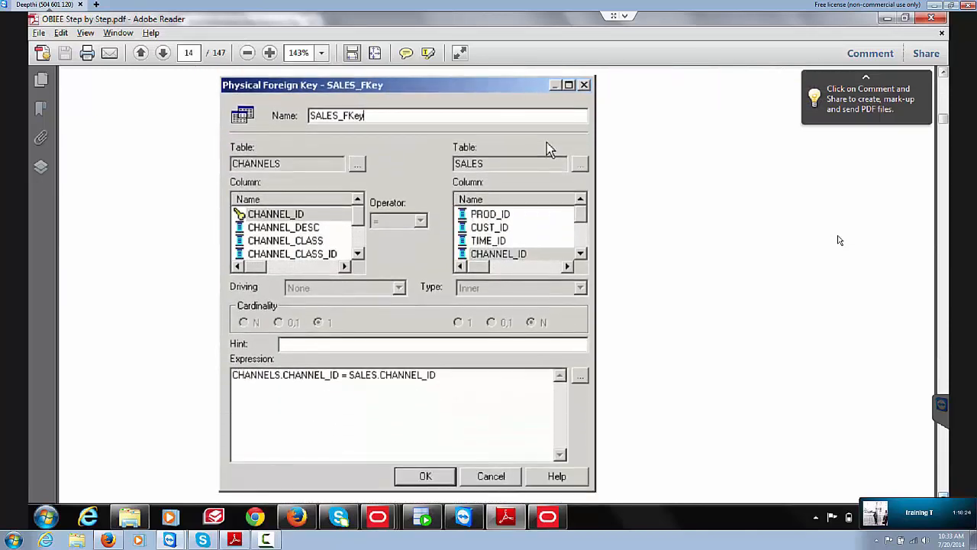
scroll(838, 240, down, 4)
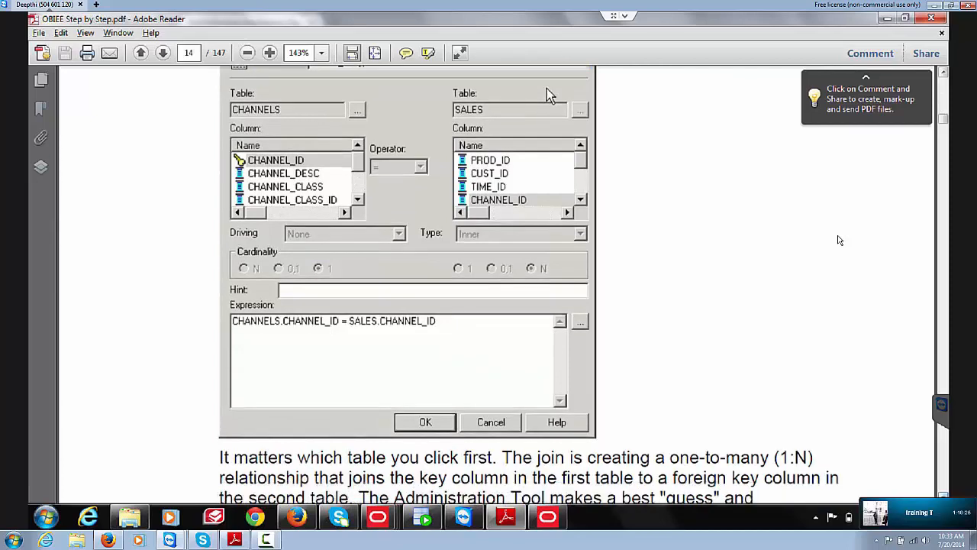
scroll(838, 240, down, 5)
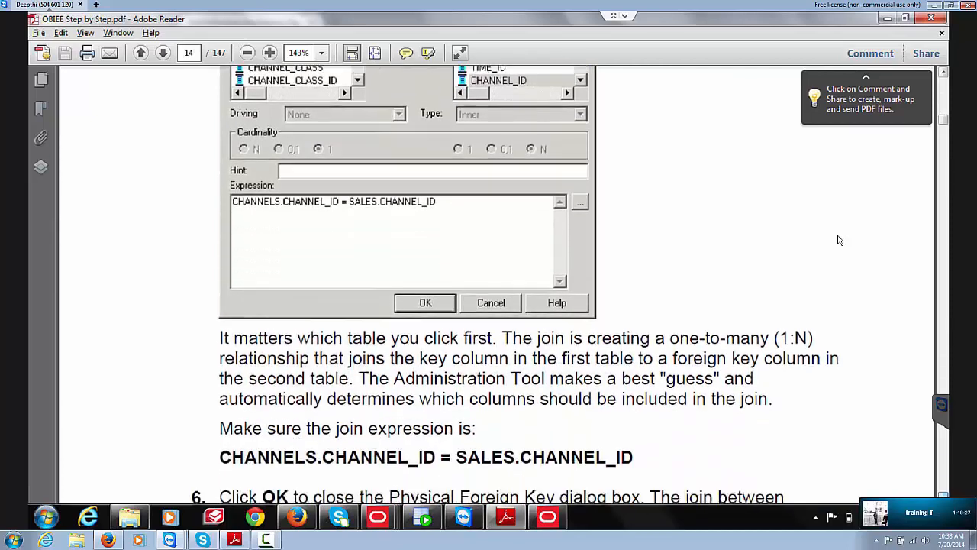
scroll(838, 240, down, 9)
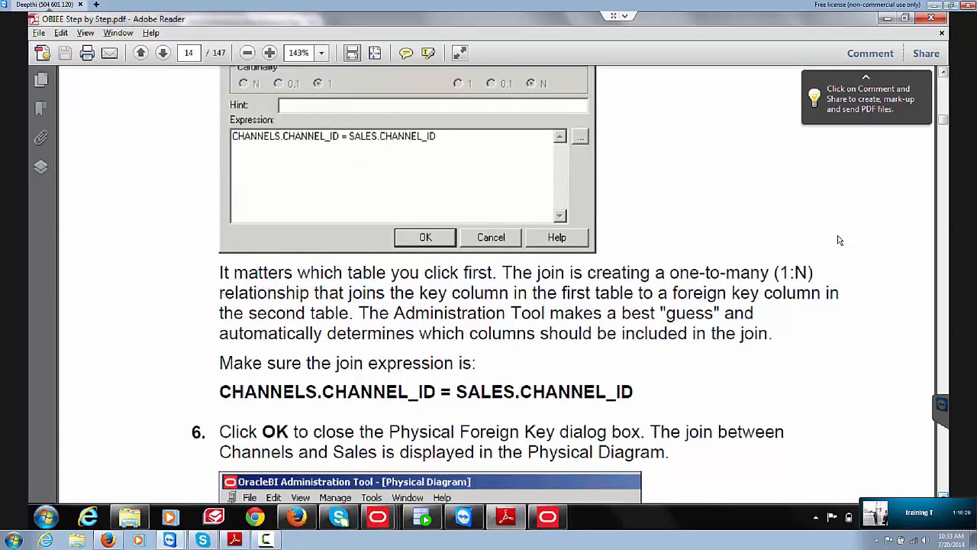
scroll(838, 240, down, 4)
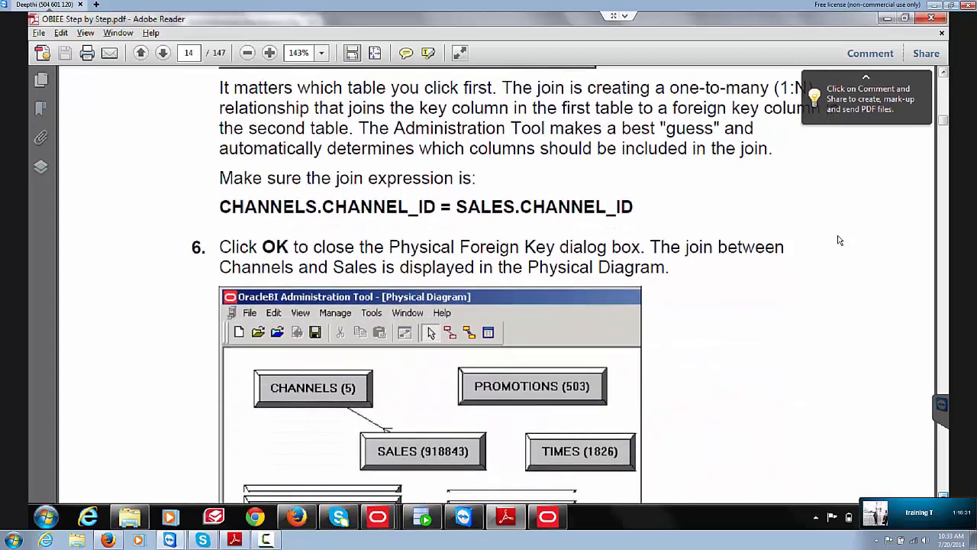
scroll(839, 240, down, 15)
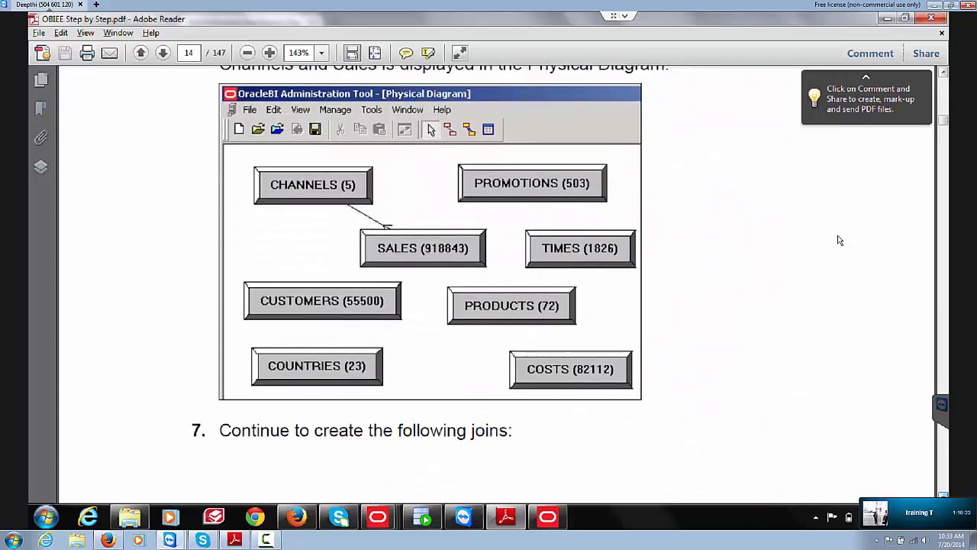
scroll(839, 241, down, 5)
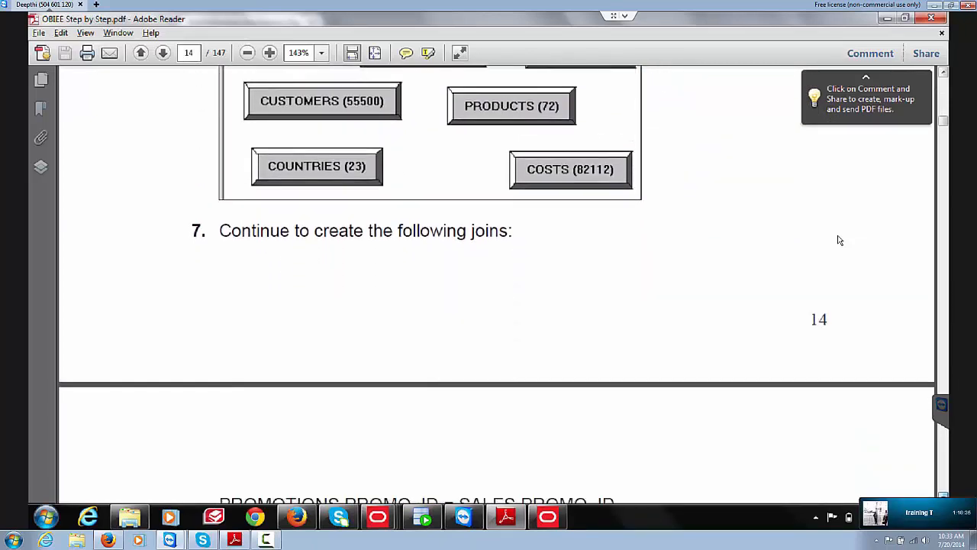
scroll(838, 240, down, 12)
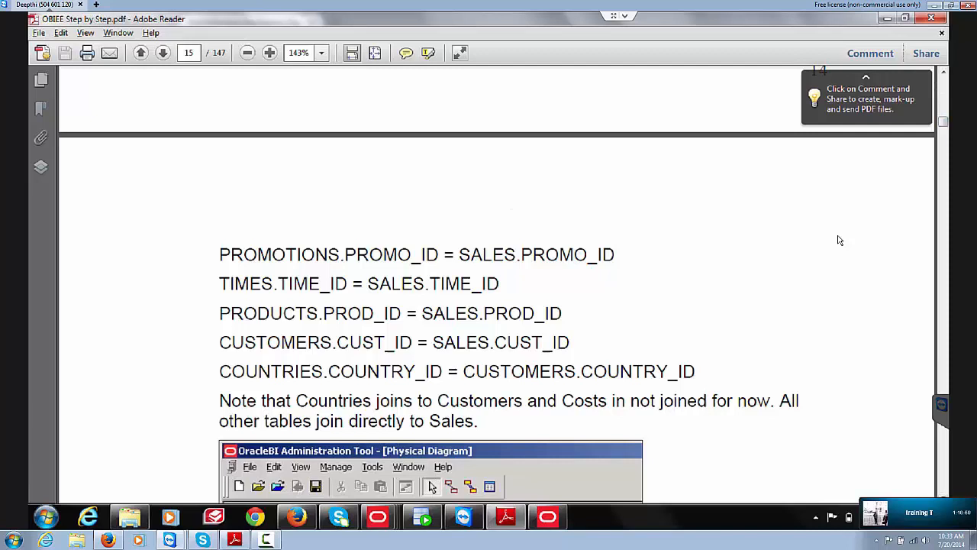
Step: Scroll back to step 6 on page 14 to check the CHANNELS.CHANNEL_ID = SALES.CHANNEL_ID join
scroll(839, 241, up, 3)
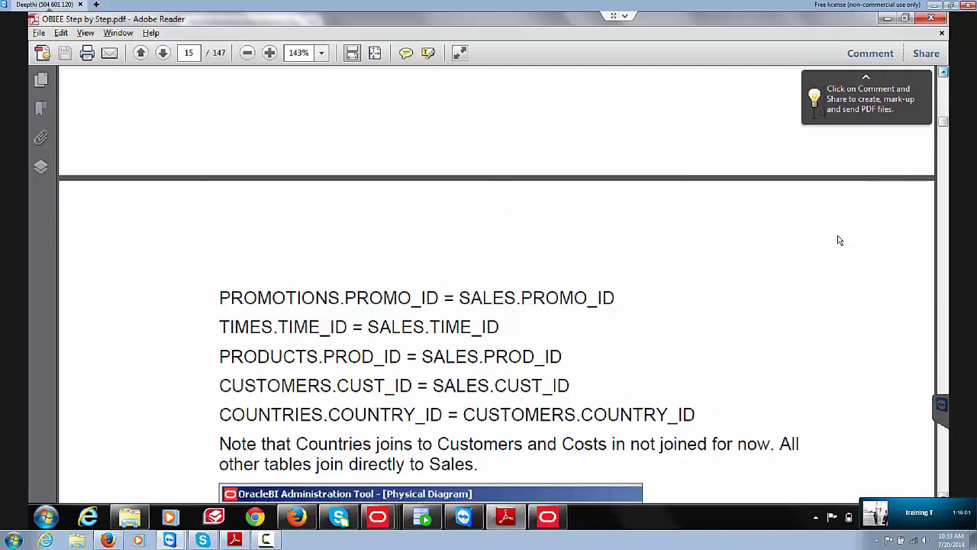
scroll(839, 240, up, 10)
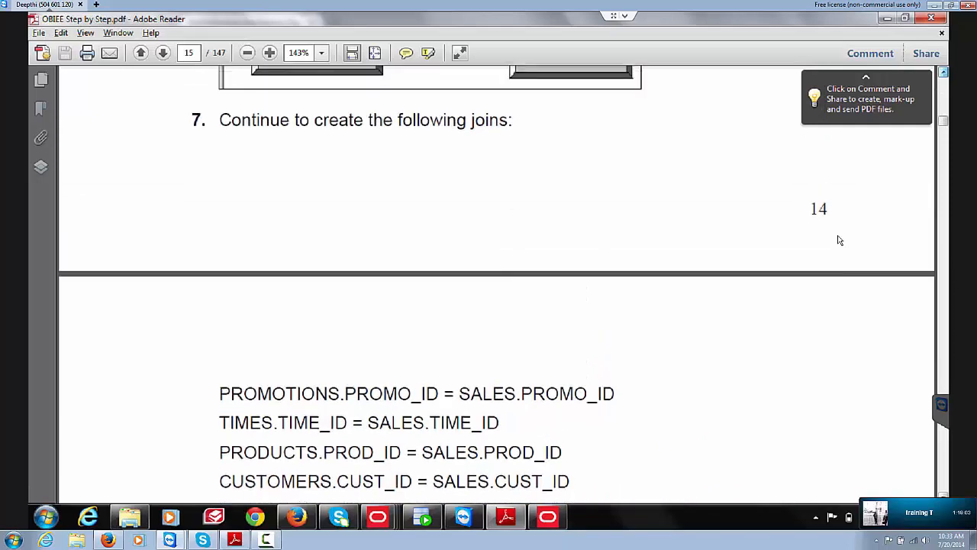
scroll(840, 240, up, 8)
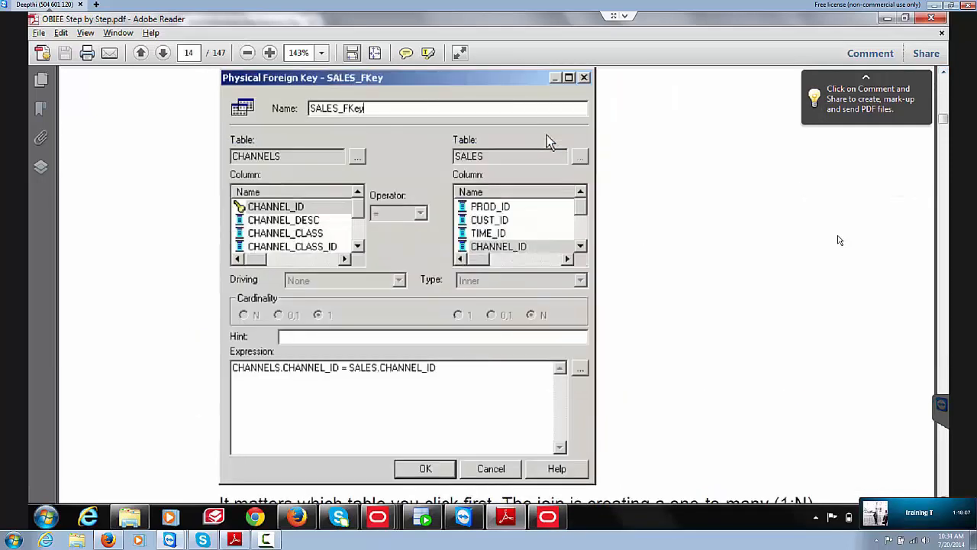
scroll(839, 241, down, 3)
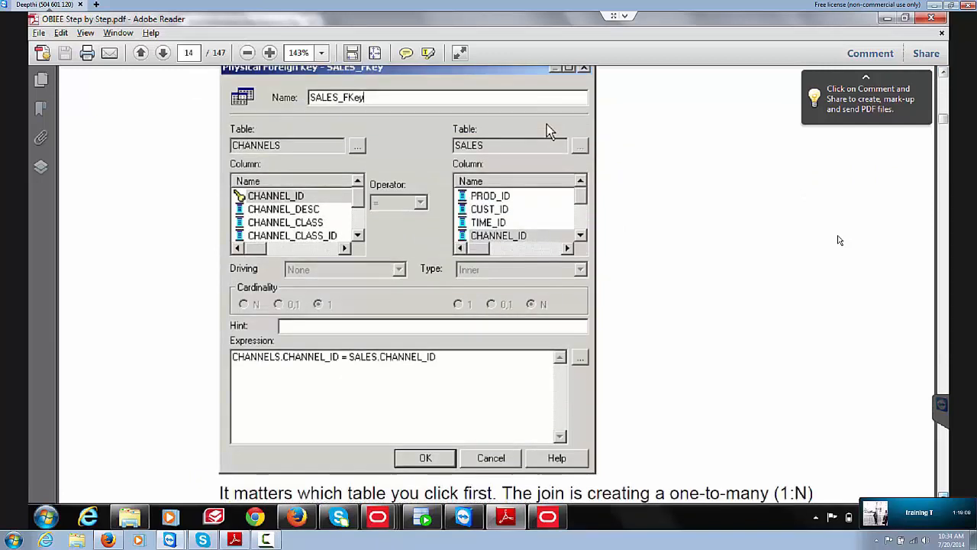
scroll(840, 241, down, 1)
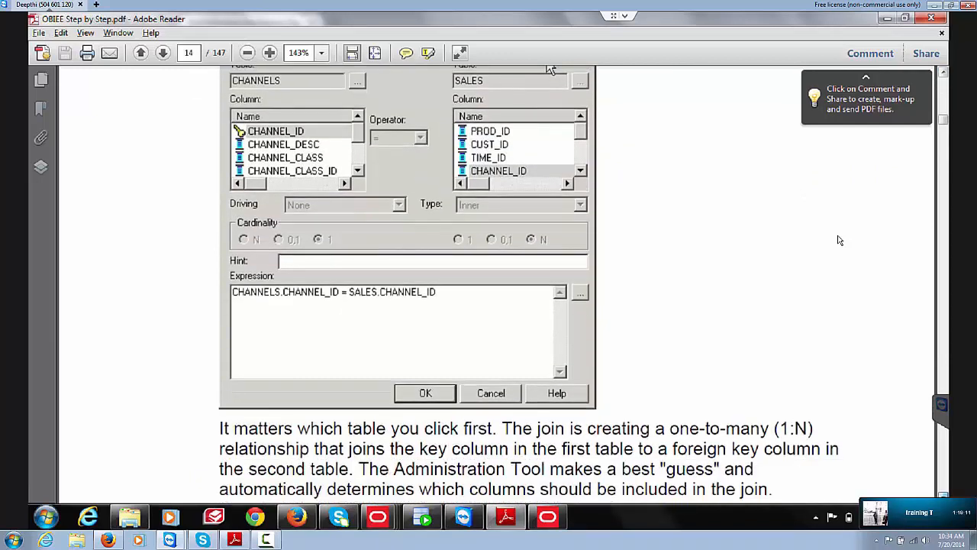
scroll(839, 240, down, 6)
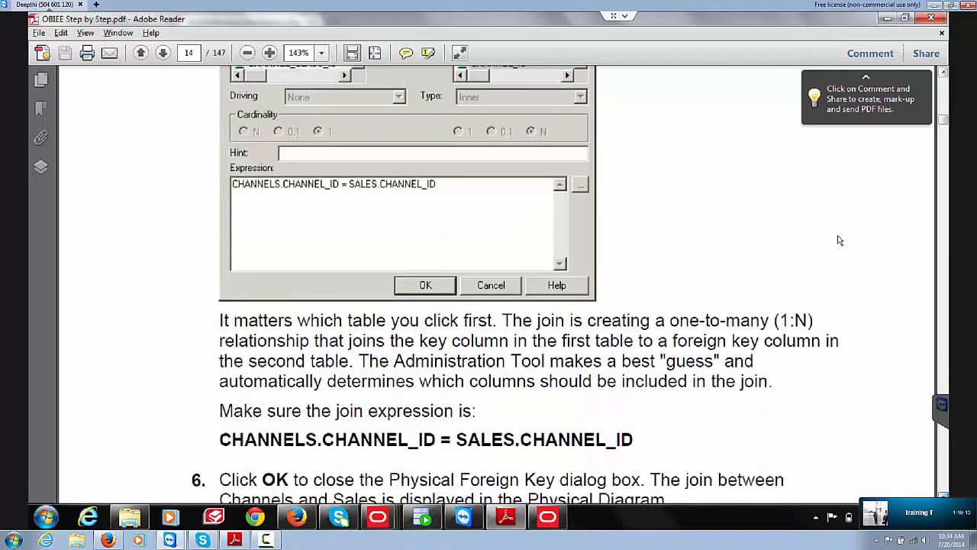
scroll(840, 241, down, 7)
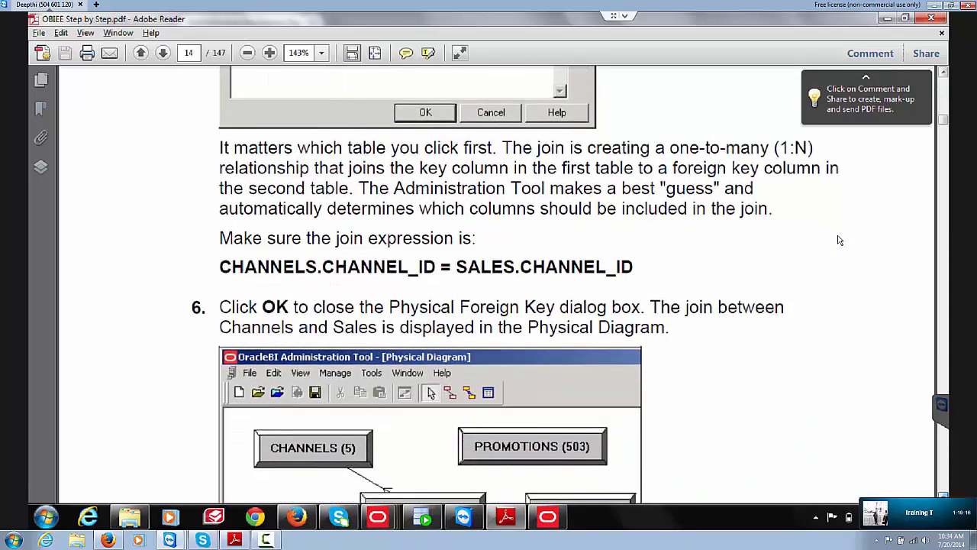
scroll(839, 241, down, 1)
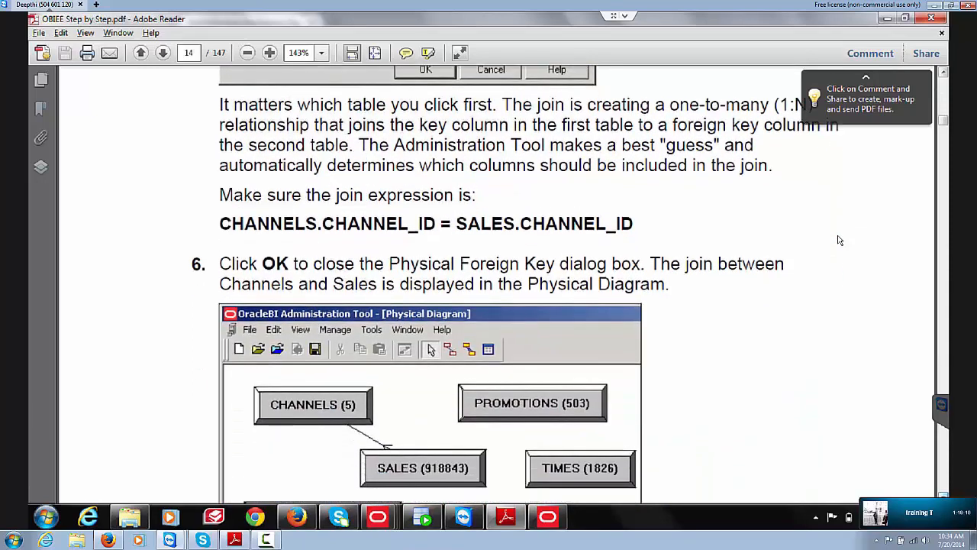
scroll(839, 241, down, 1)
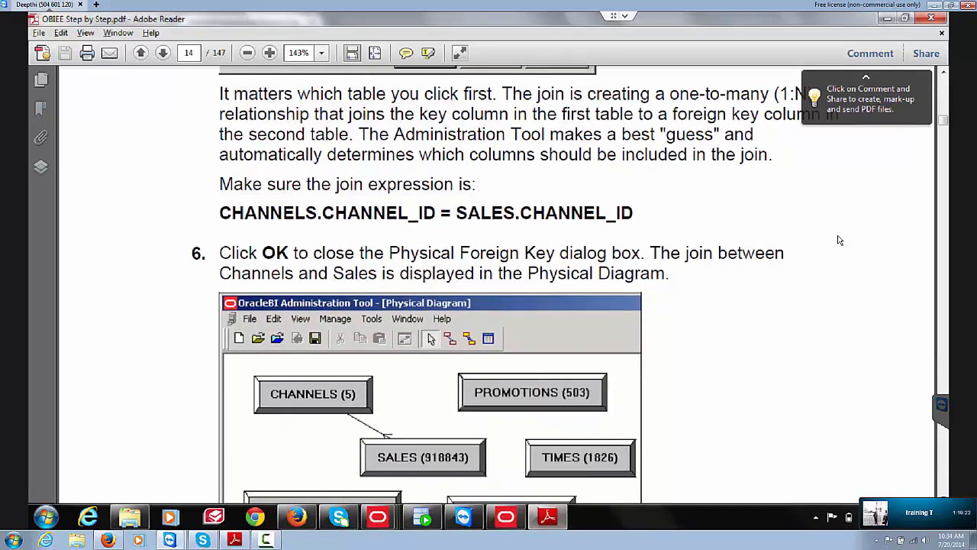
Step: Diagram only CUSTOMERS and Fact_SALES_F, then delete and confirm removal of their foreign-key join
click(505, 517)
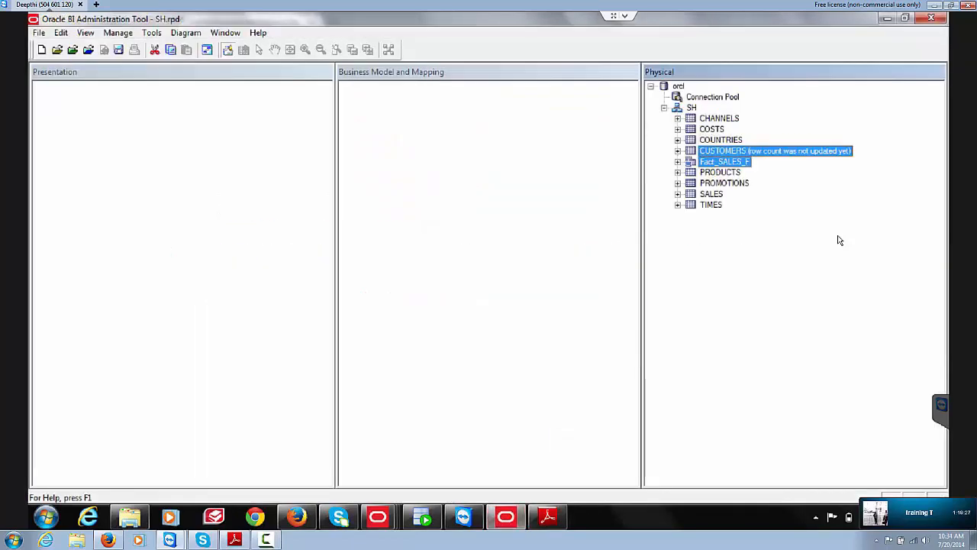
right_click(726, 154)
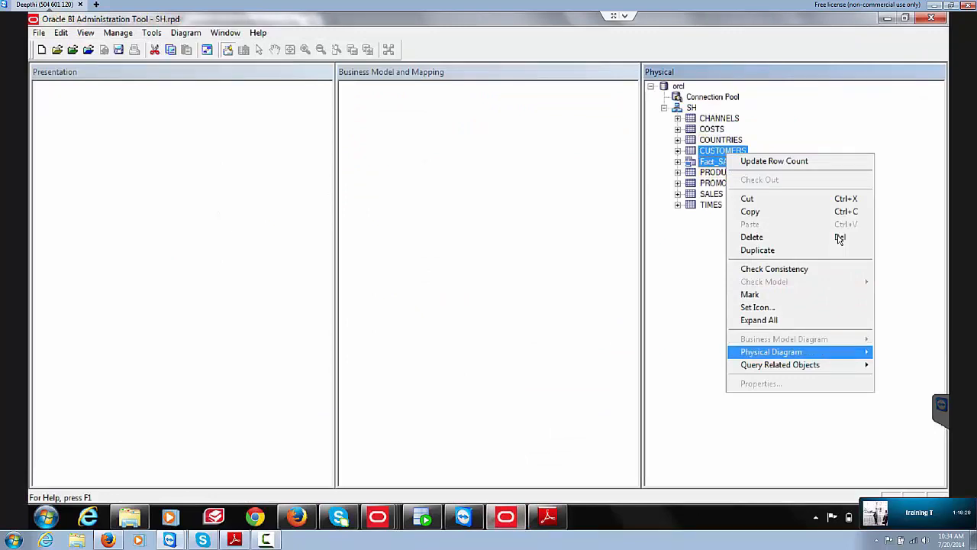
mouse_move(771, 352)
key(Return)
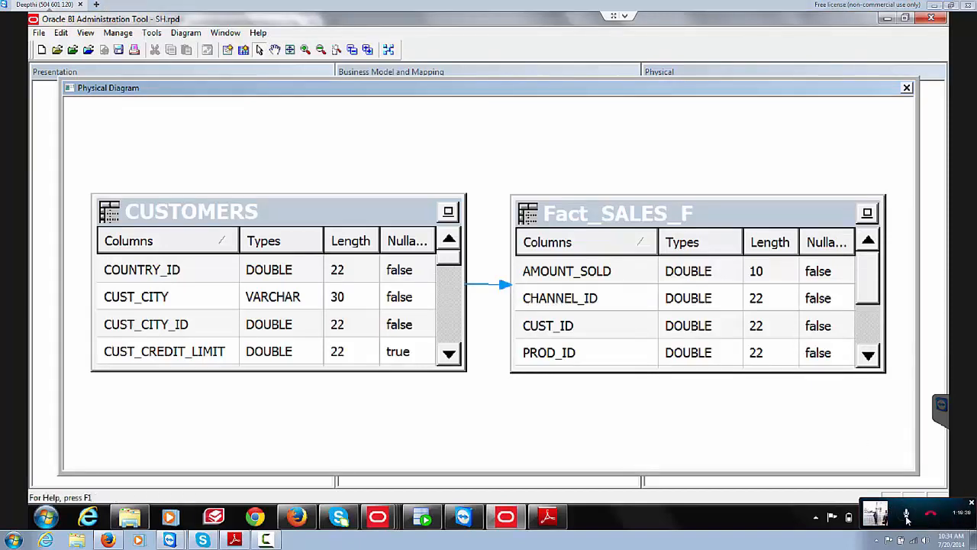
key(Delete)
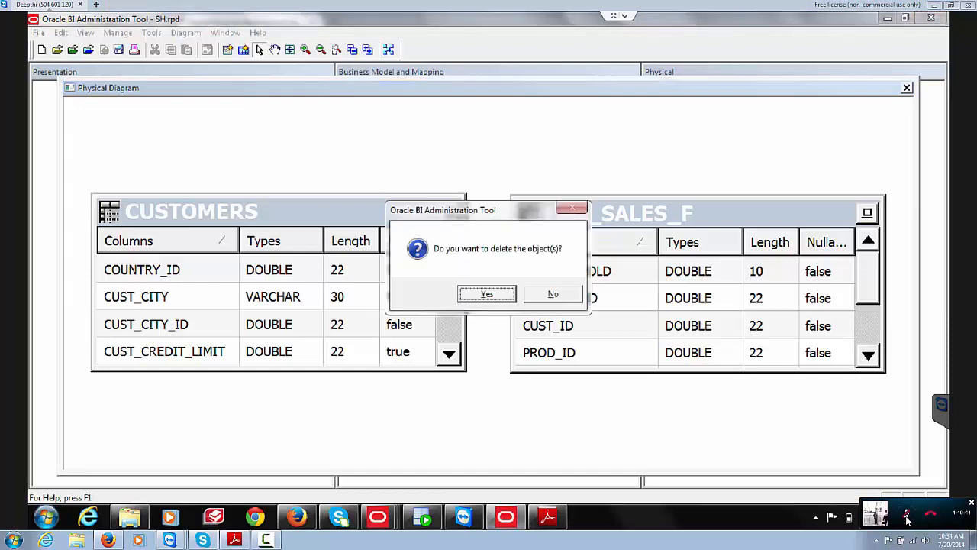
key(Return)
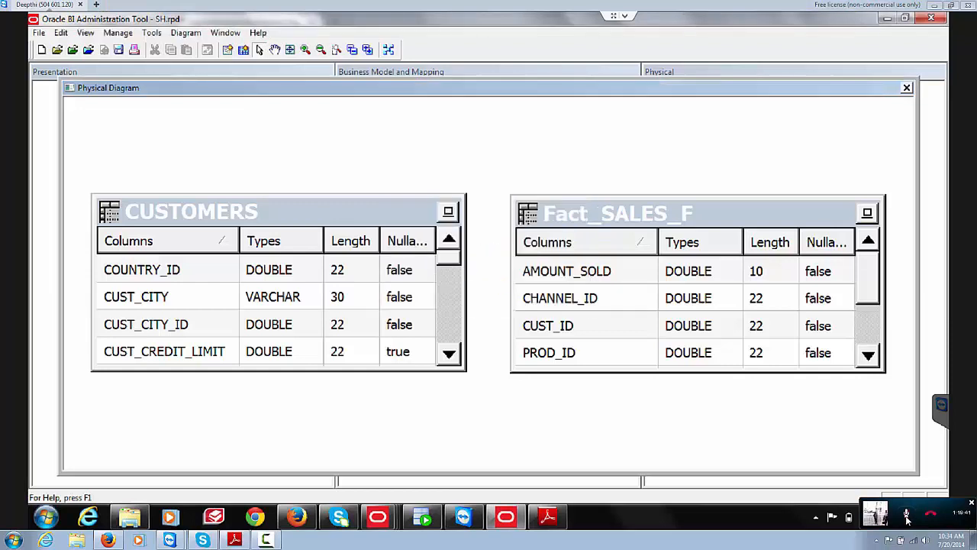
Step: Draw a new Fact_SALES_F-to-CUSTOMERS foreign key on CUST_ID = CUST_ID, then close the diagram
click(577, 298)
click(422, 291)
click(421, 291)
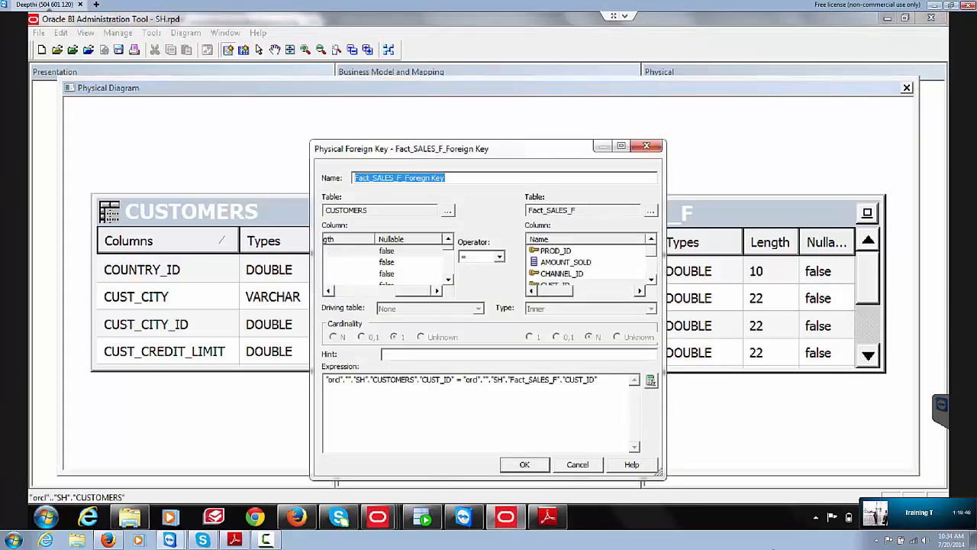
drag(420, 291, 358, 291)
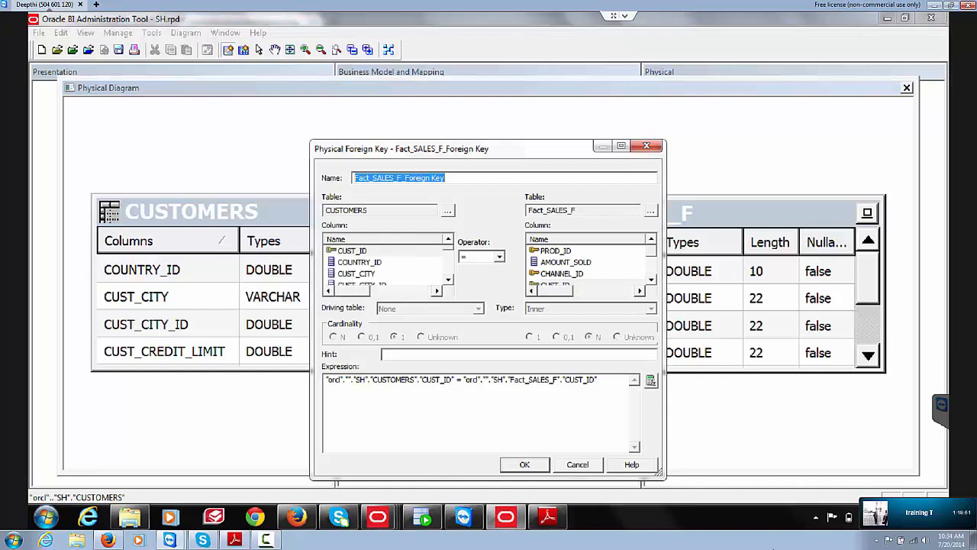
click(353, 252)
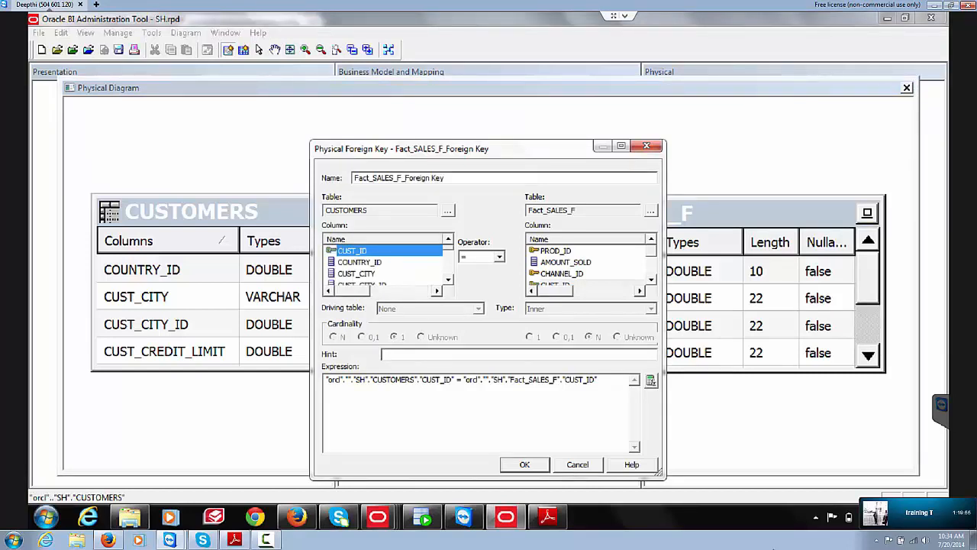
click(651, 279)
click(555, 262)
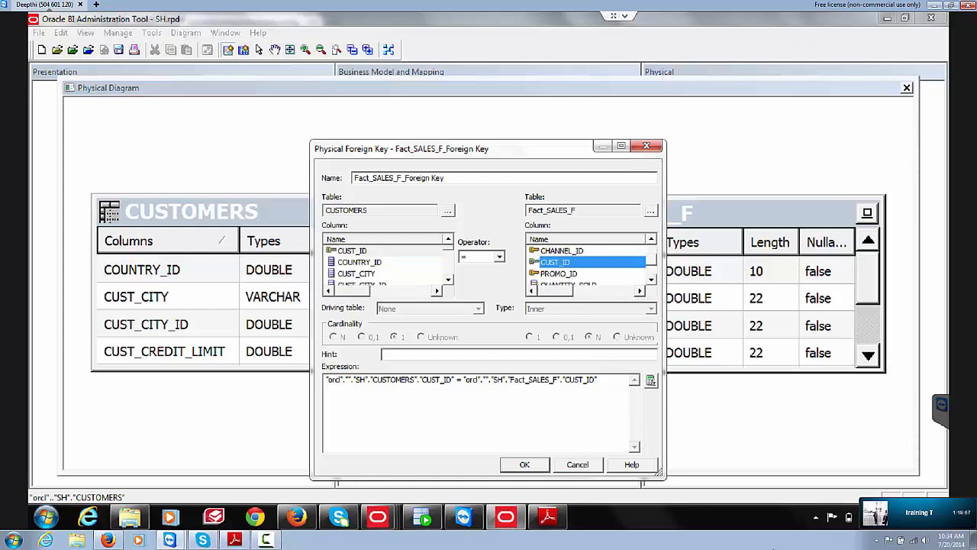
click(525, 464)
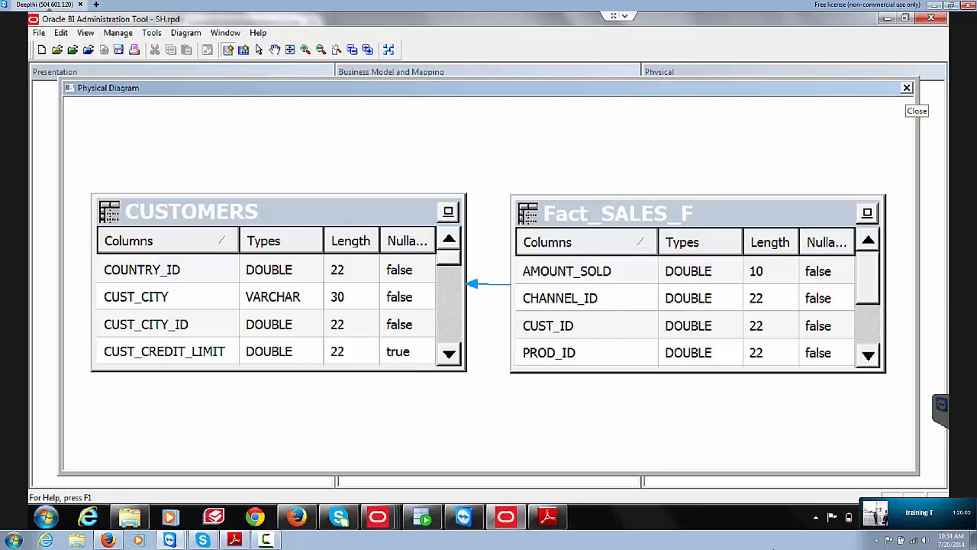
click(906, 88)
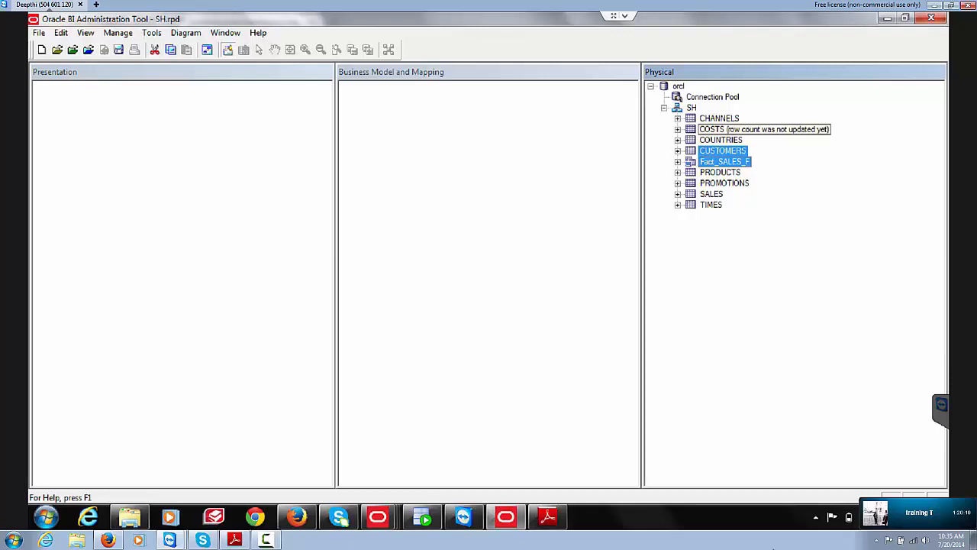
Step: Select CHANNELS, COSTS, TIMES, CUSTOMERS, Fact_SALES_F, PRODUCTS and PROMOTIONS in the Physical pane
click(792, 418)
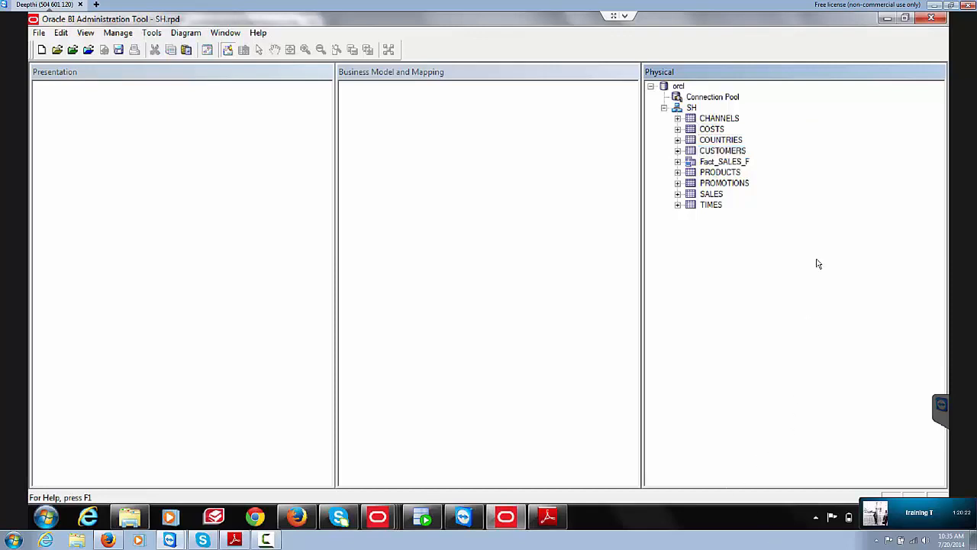
click(721, 120)
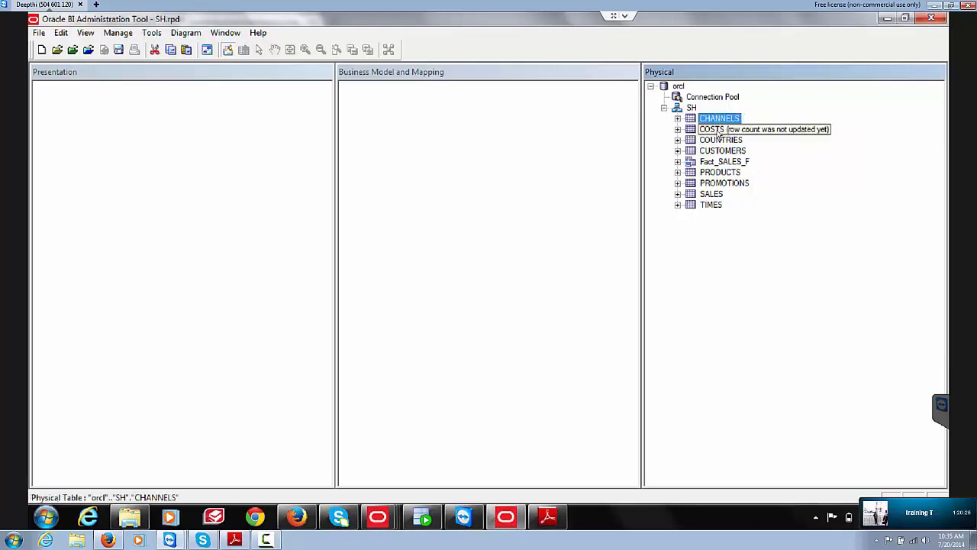
ctrl+click(721, 129)
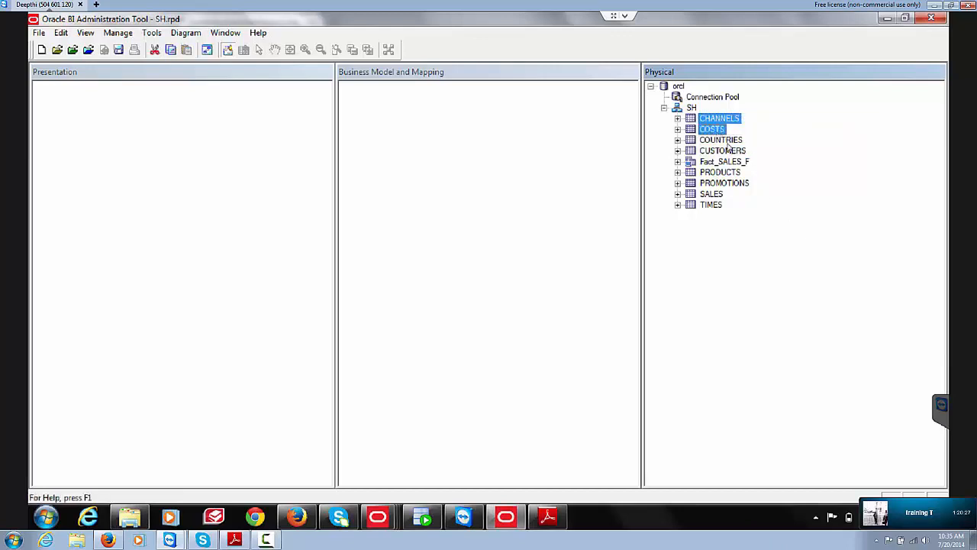
ctrl+click(729, 140)
ctrl+click(713, 206)
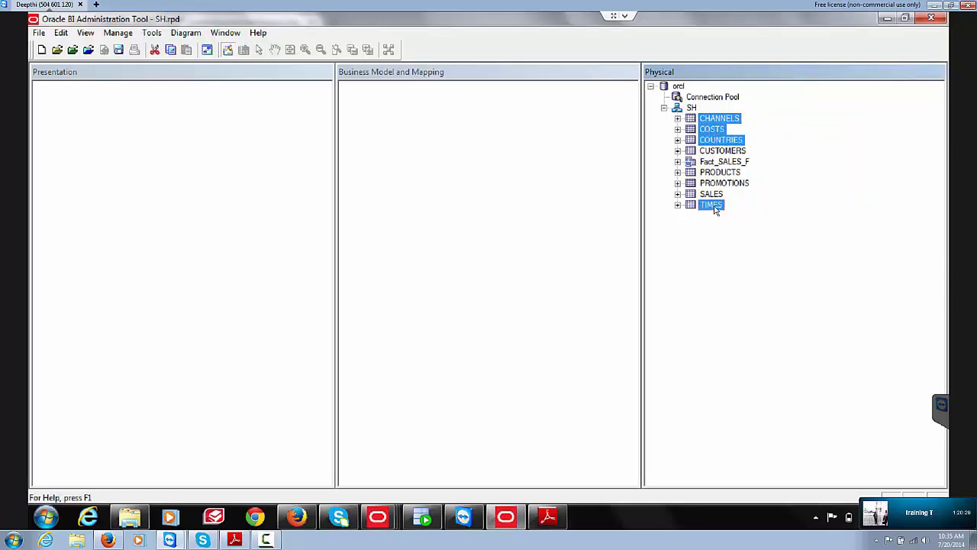
ctrl+click(721, 142)
ctrl+click(720, 152)
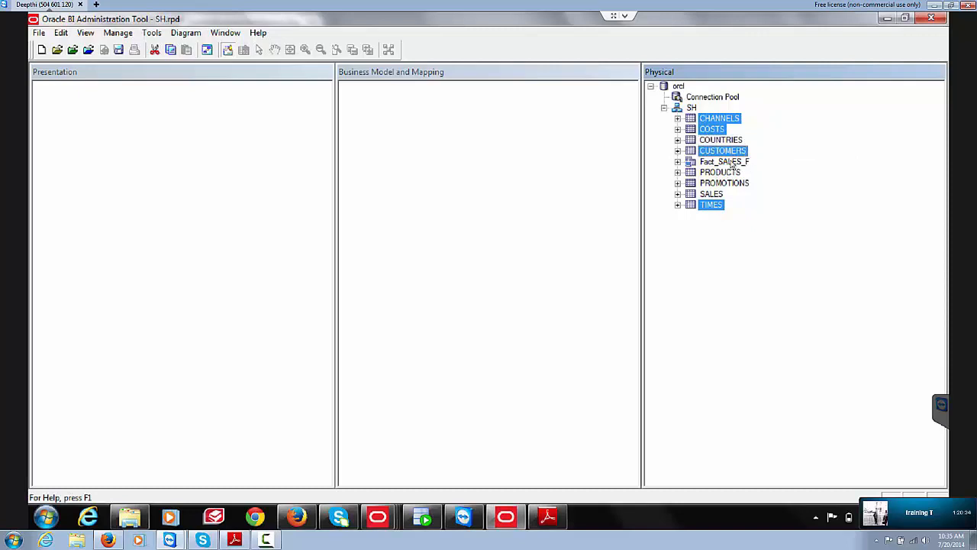
ctrl+click(731, 163)
ctrl+click(727, 174)
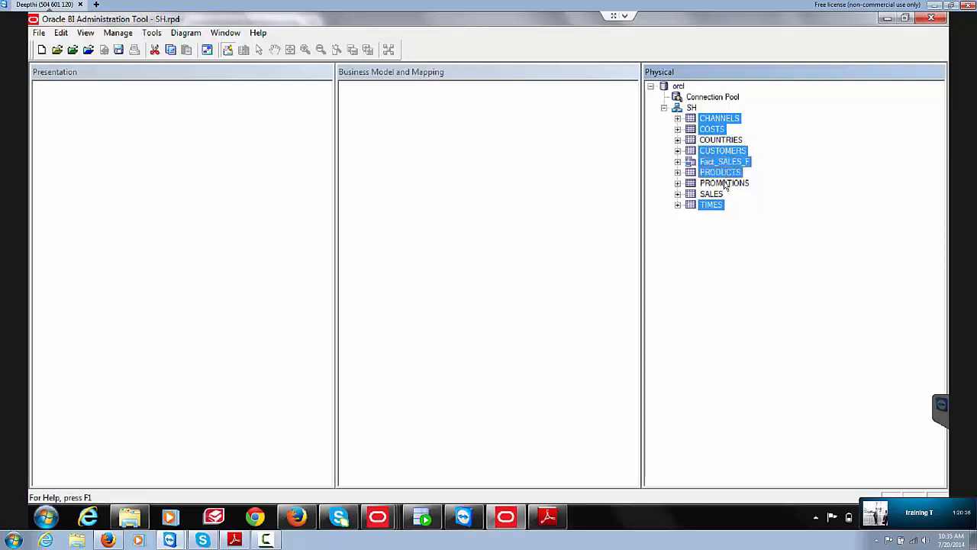
ctrl+click(726, 186)
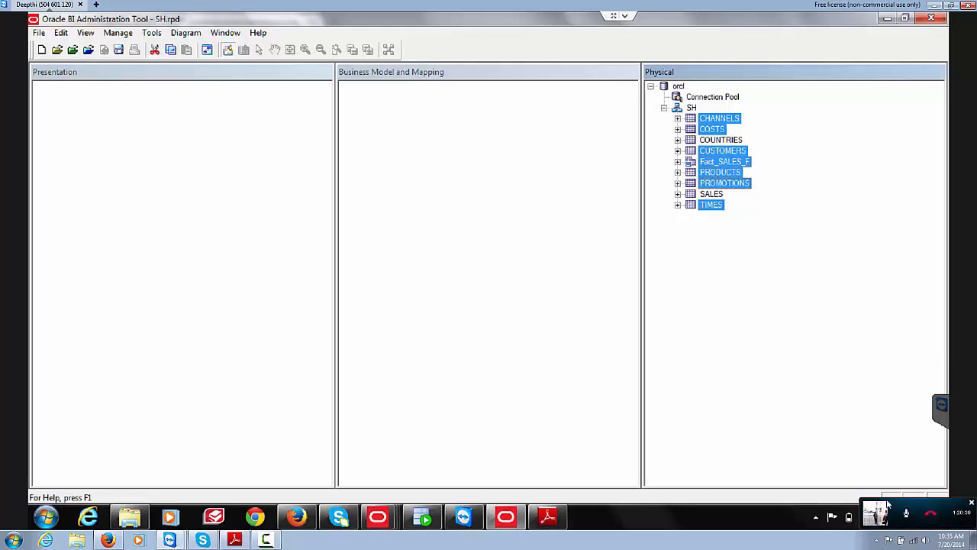
Step: Show a Physical Diagram of only the selected tables
right_click(727, 173)
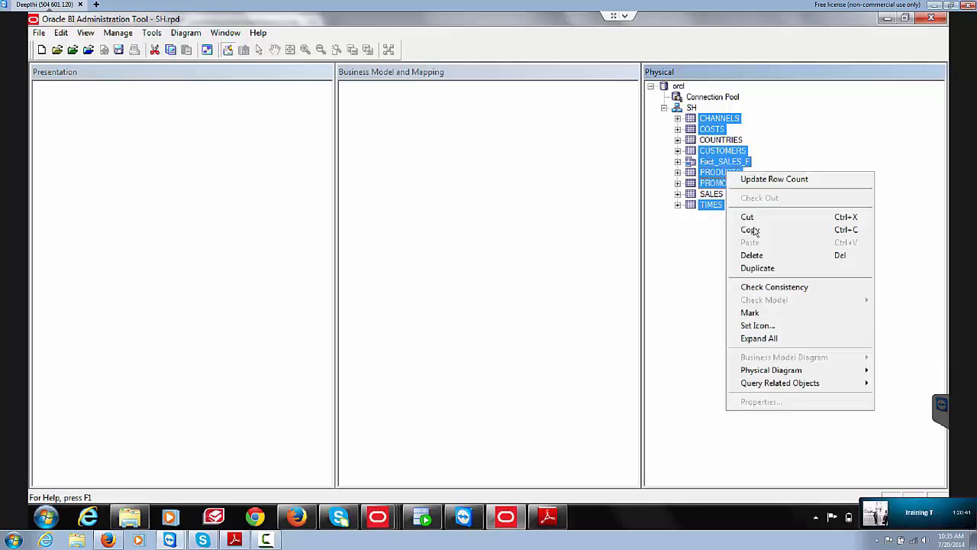
mouse_move(760, 370)
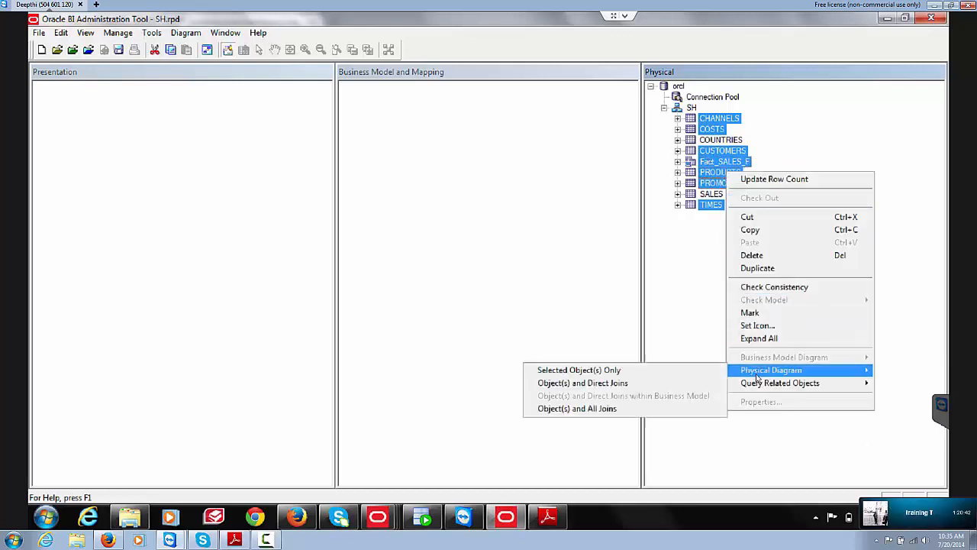
click(687, 373)
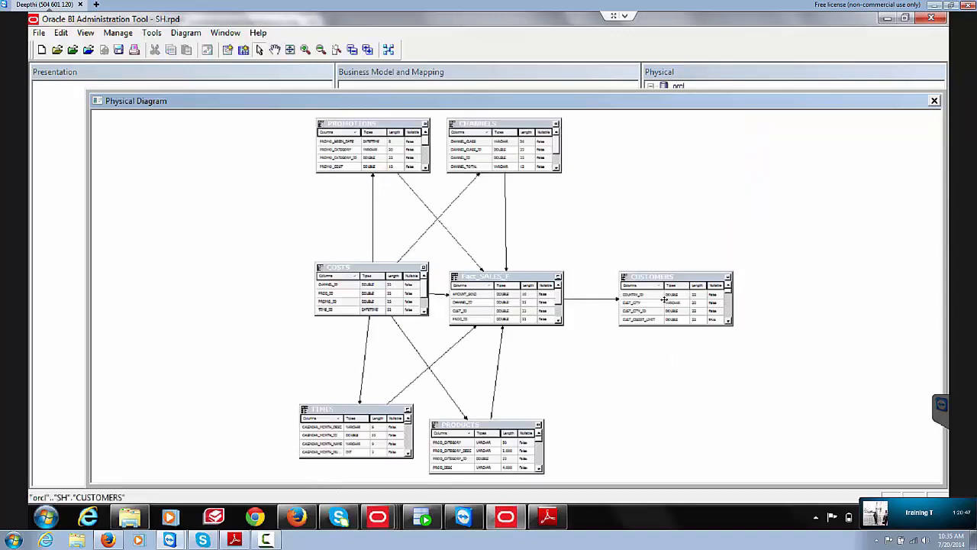
Step: Delete the CHANNELS foreign-key join to Fact_SALES_F
click(525, 313)
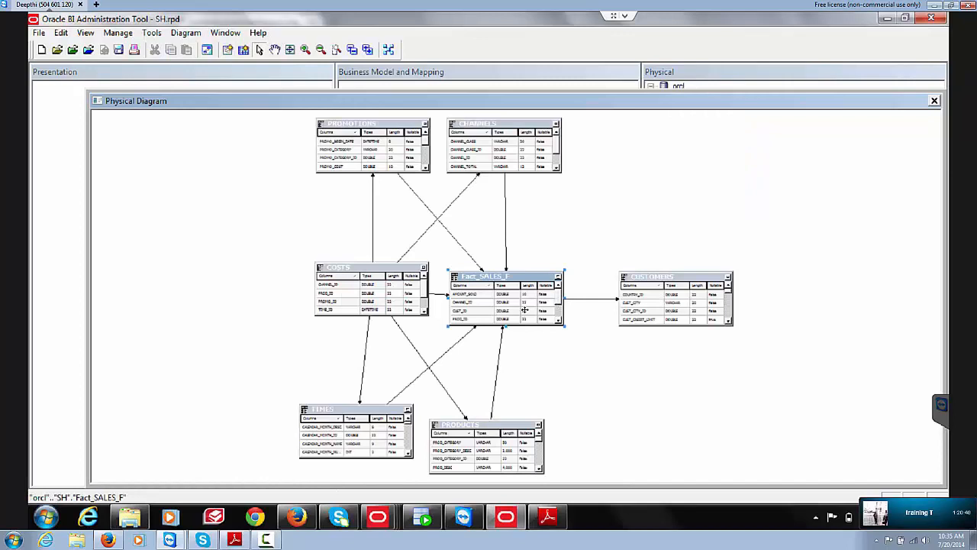
click(507, 219)
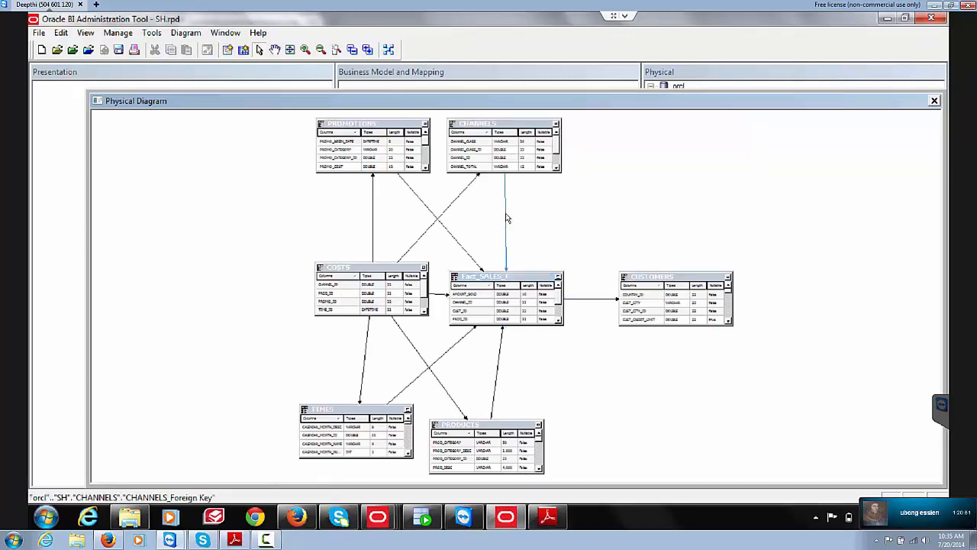
key(Delete)
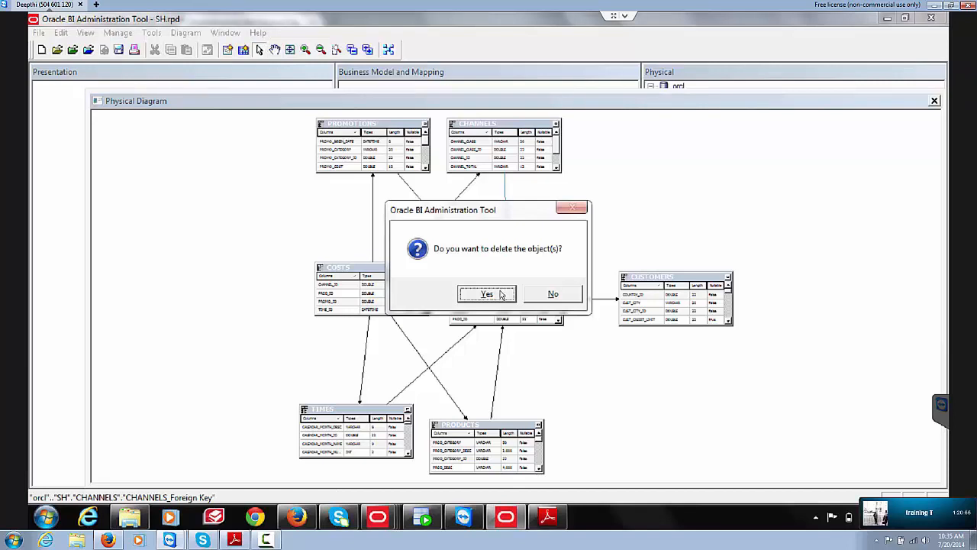
drag(499, 214, 645, 190)
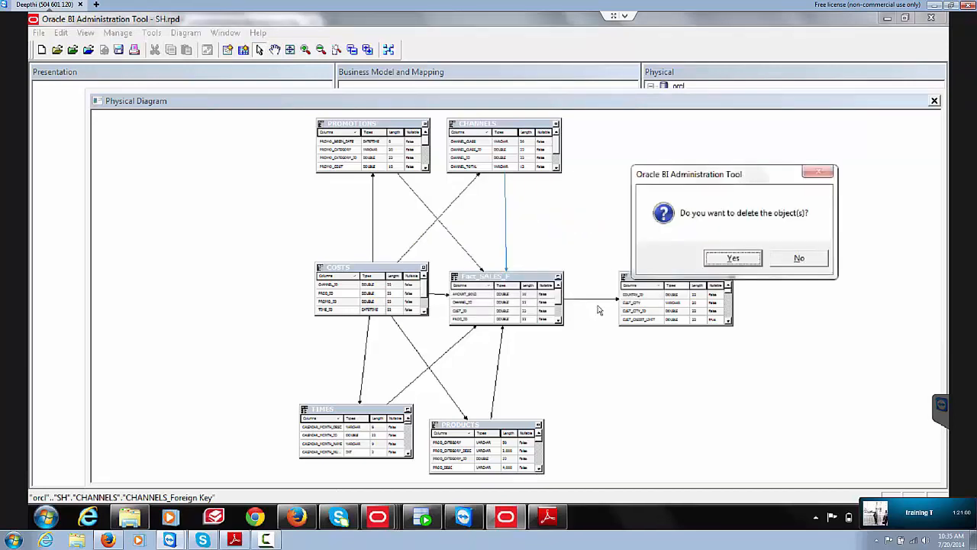
click(797, 260)
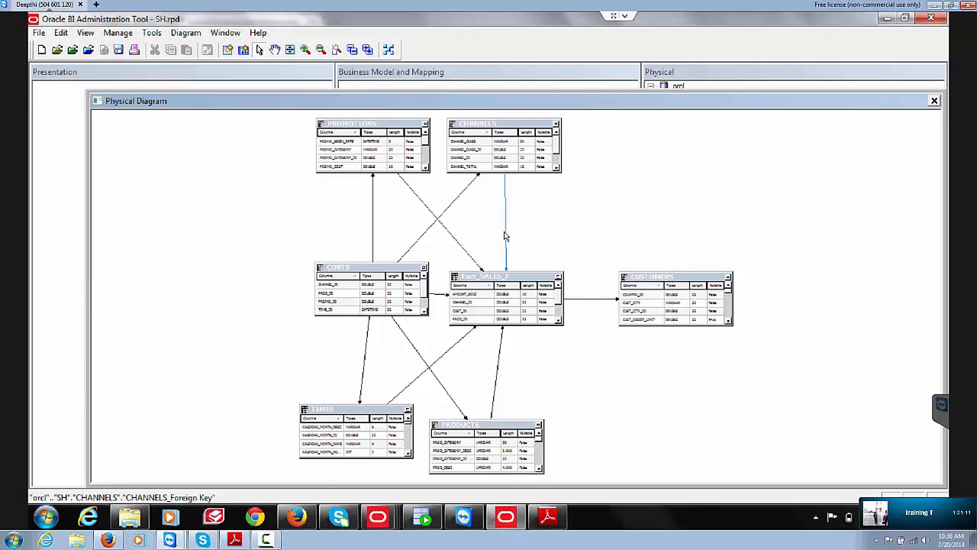
key(Delete)
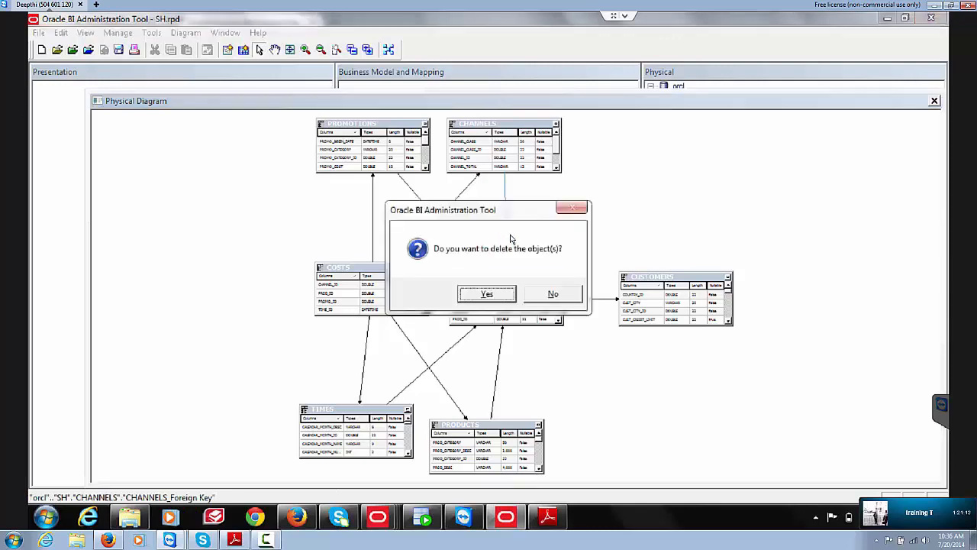
click(490, 295)
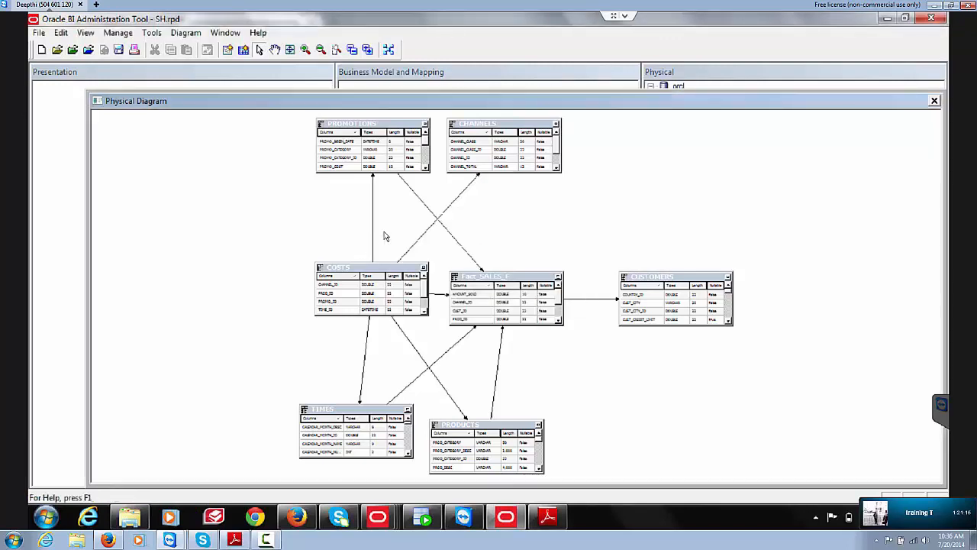
Step: Delete the PROMOTIONS and TIMES foreign-key joins to Fact_SALES_F
click(449, 233)
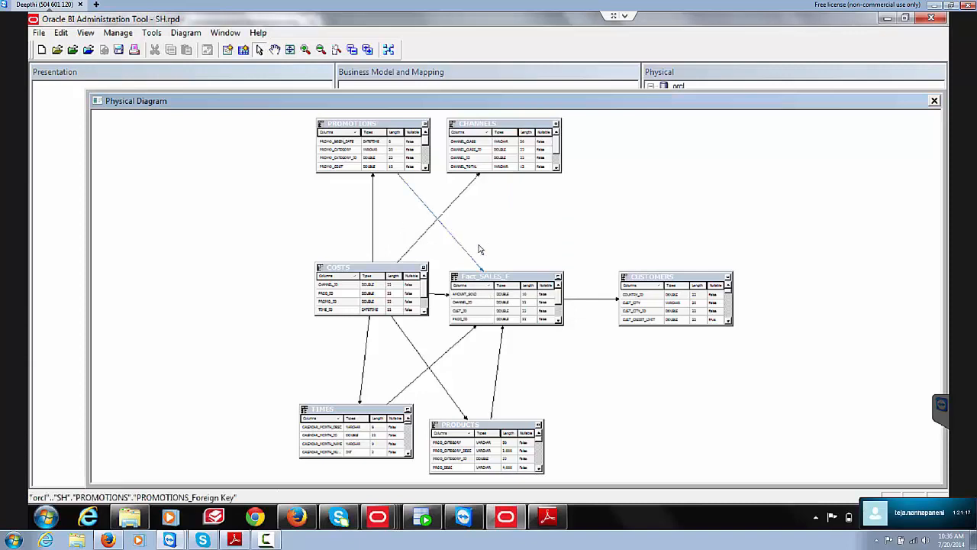
key(Delete)
click(482, 294)
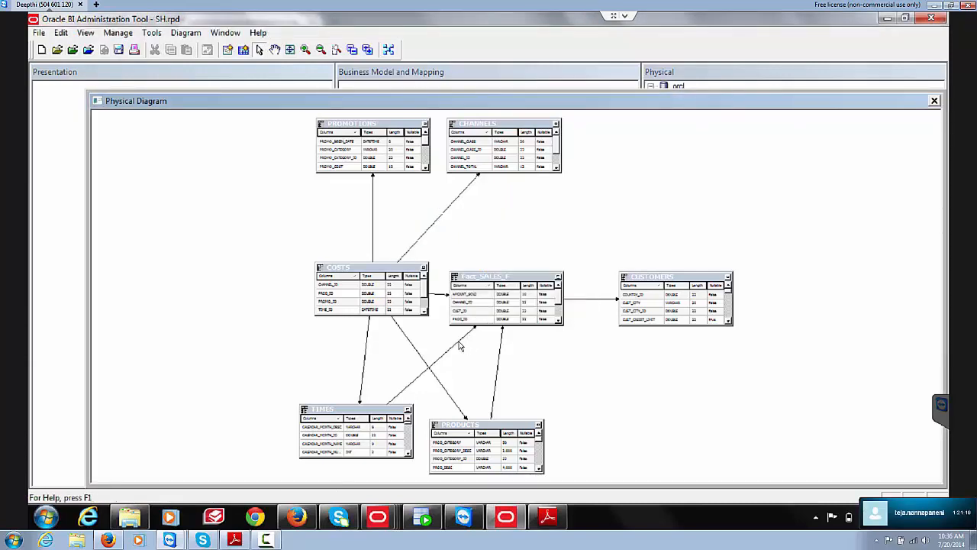
click(460, 344)
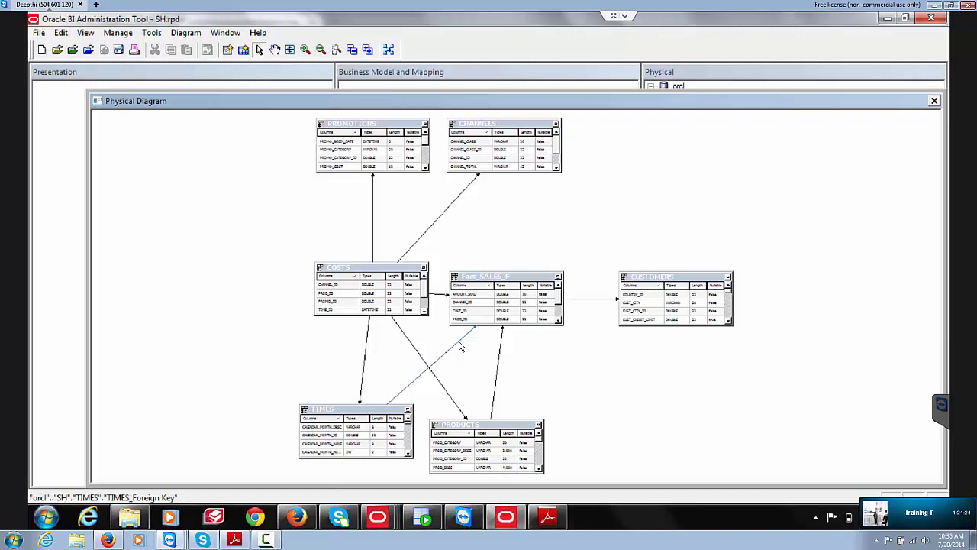
key(Delete)
click(487, 297)
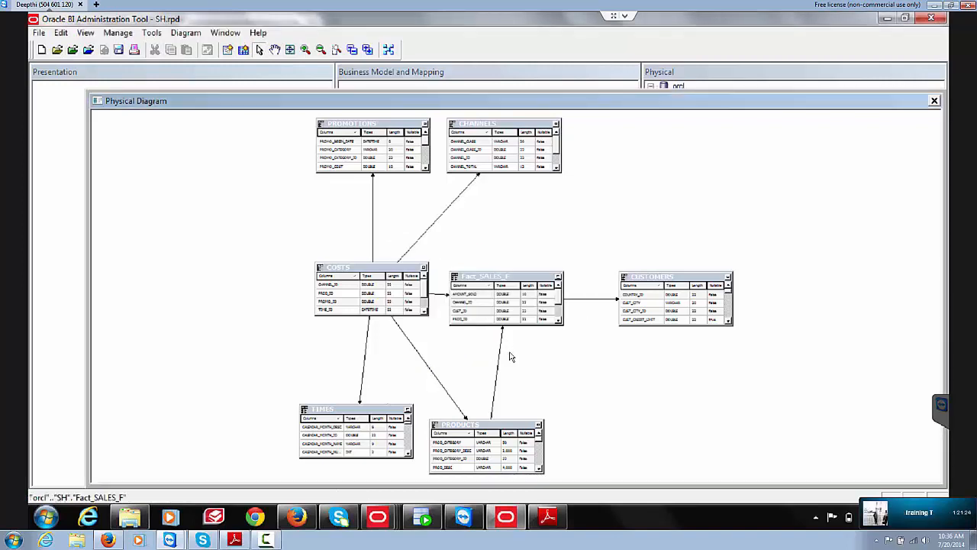
Step: Delete the PRODUCTS and COSTS foreign-key joins to Fact_SALES_F
click(500, 359)
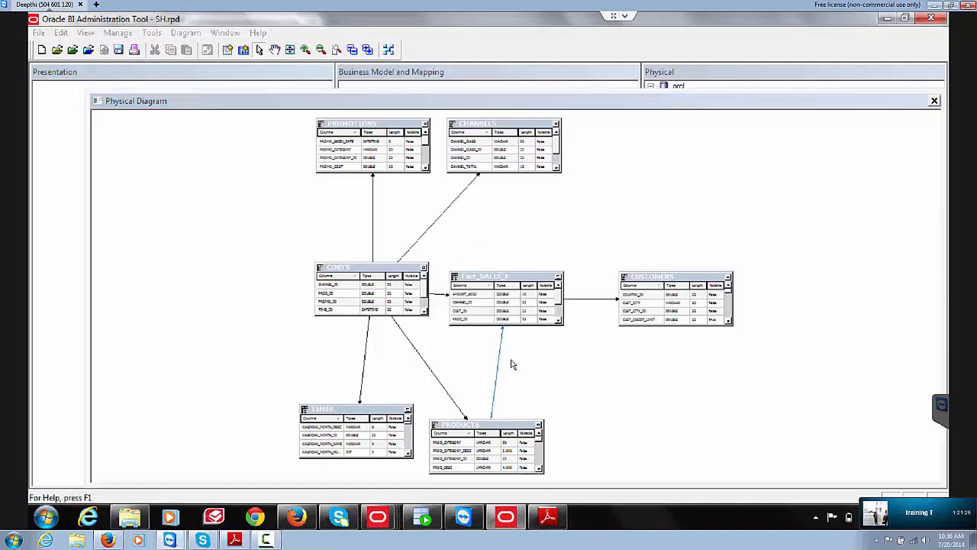
key(Delete)
key(Return)
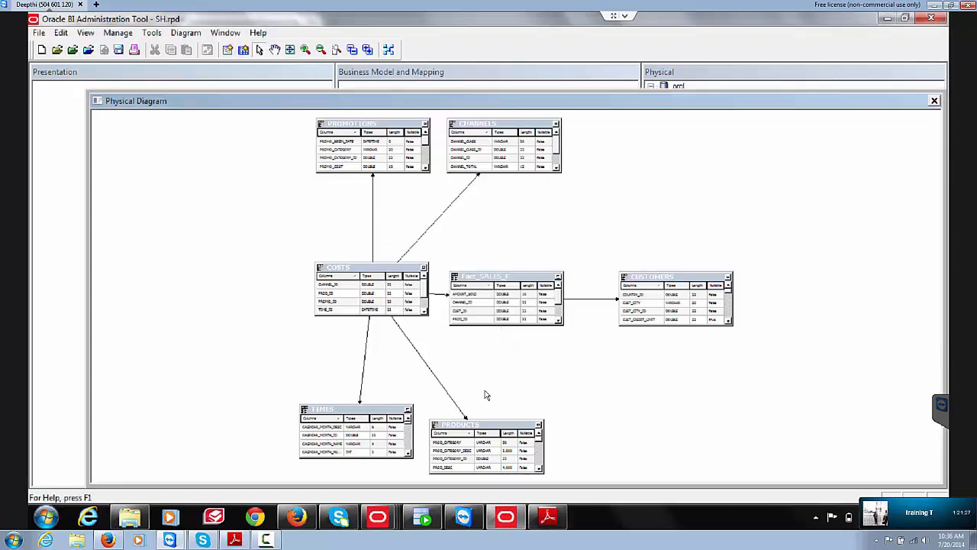
click(439, 295)
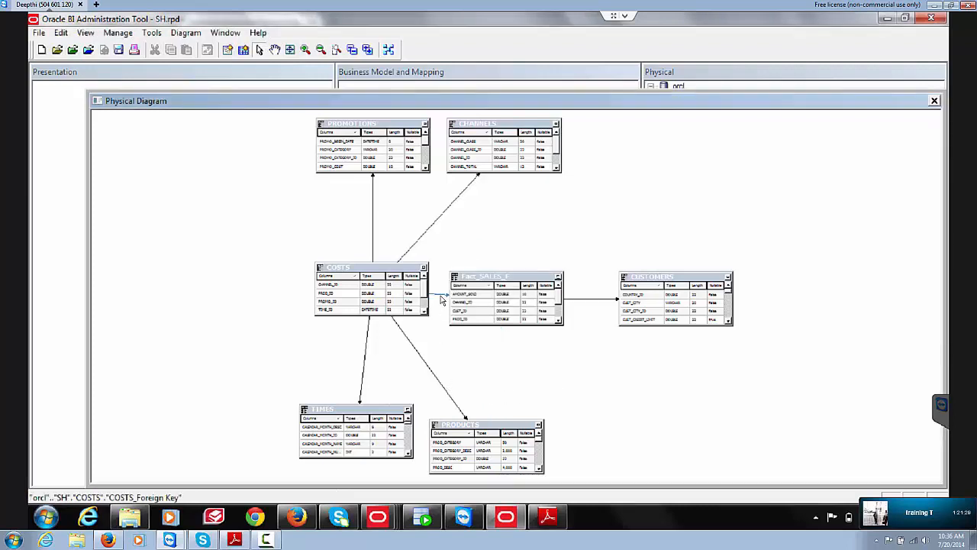
key(Delete)
click(491, 296)
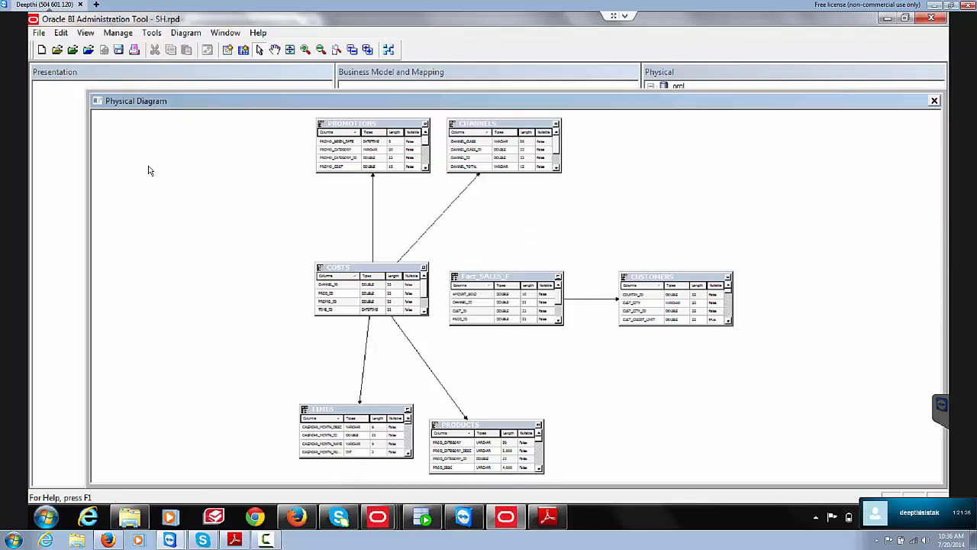
click(226, 49)
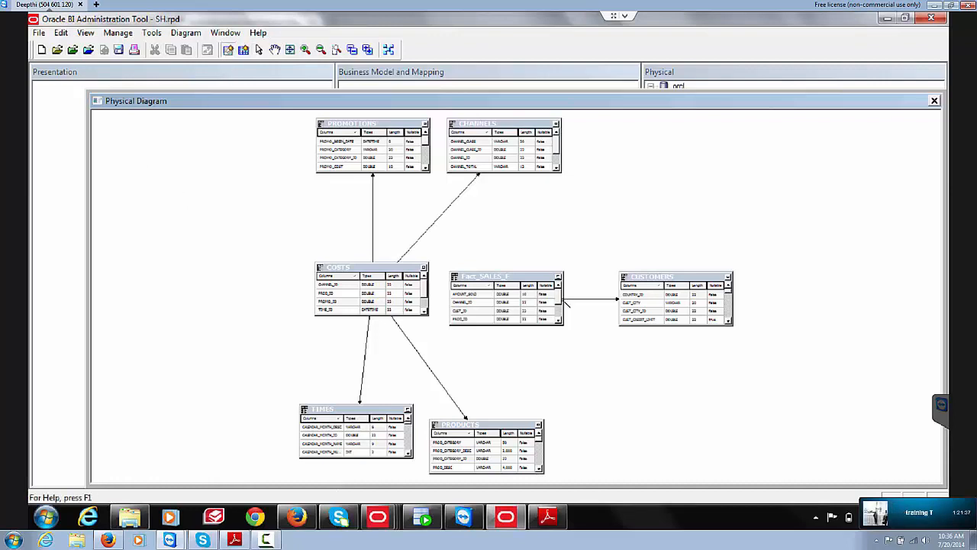
Step: Create Fact_SALES_F foreign keys to CHANNELS and to PROMOTIONS on PROMO_ID
click(513, 294)
click(510, 156)
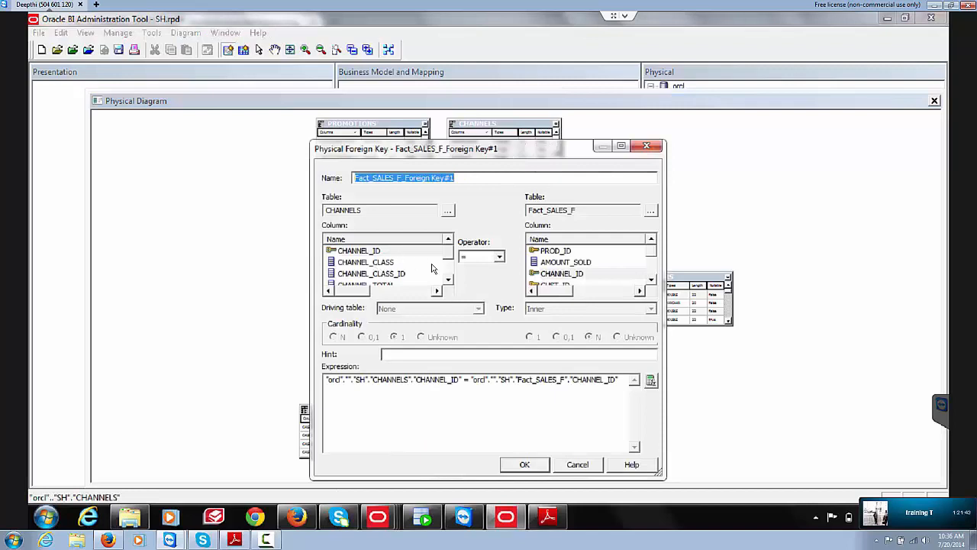
click(525, 465)
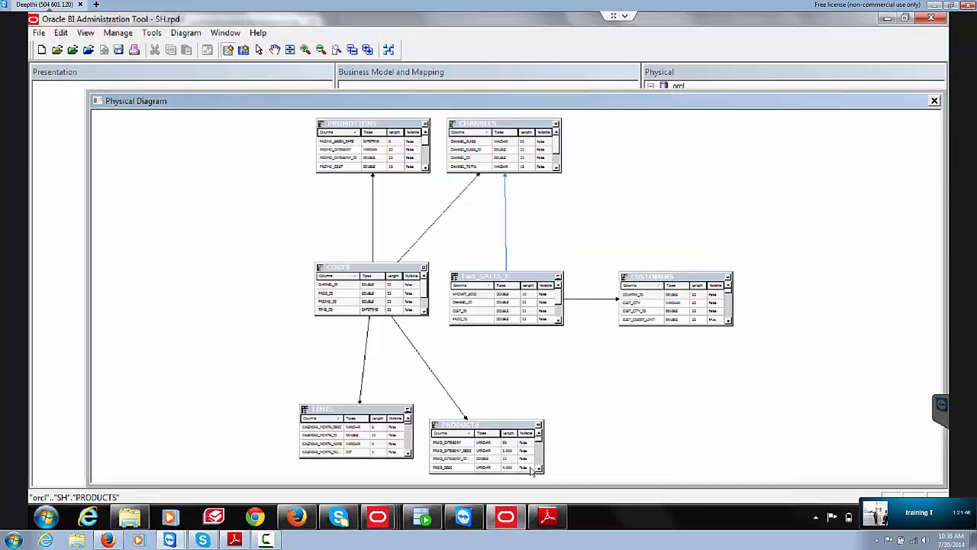
click(497, 303)
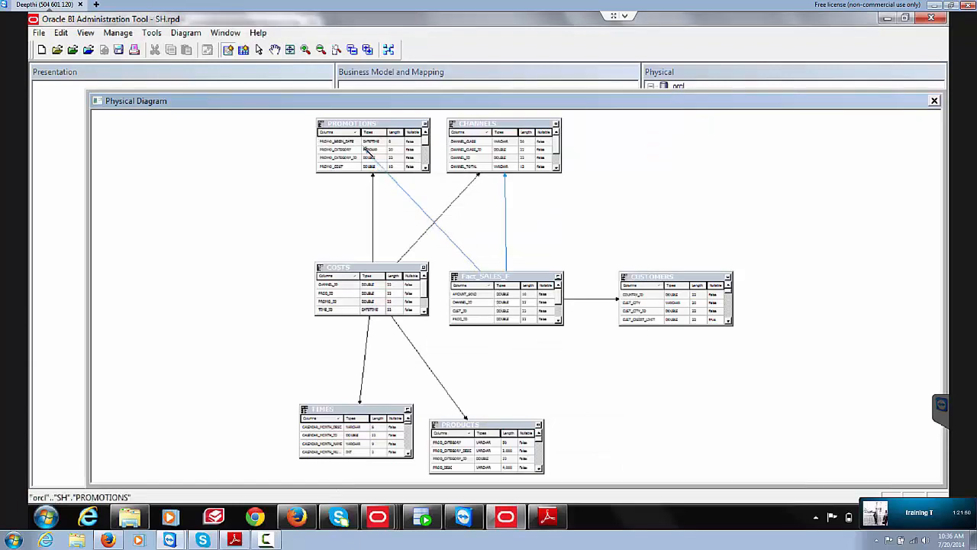
click(369, 151)
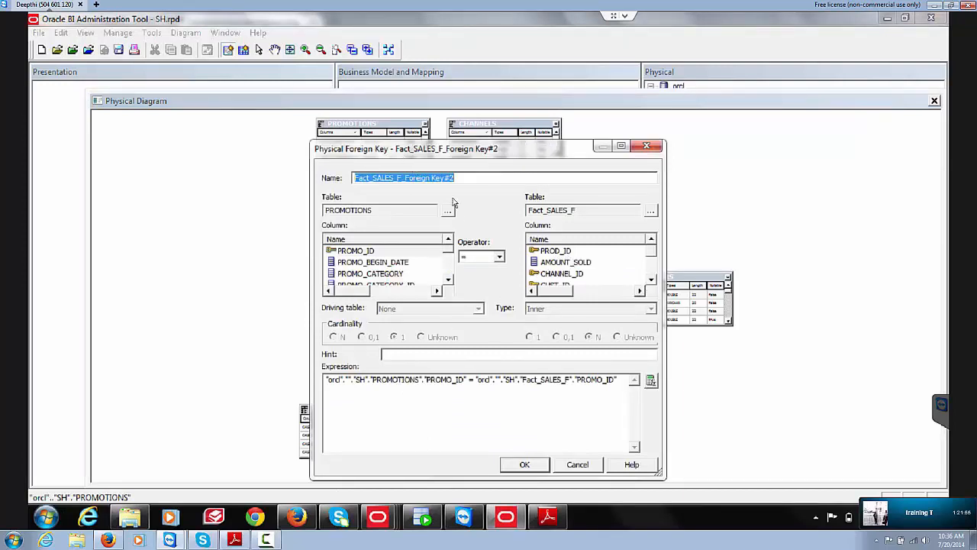
click(650, 280)
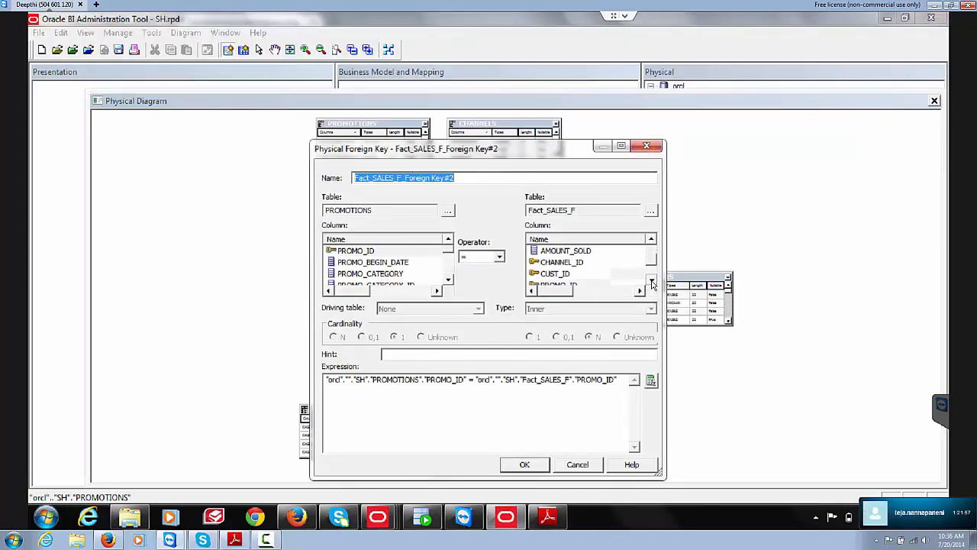
click(650, 281)
click(559, 273)
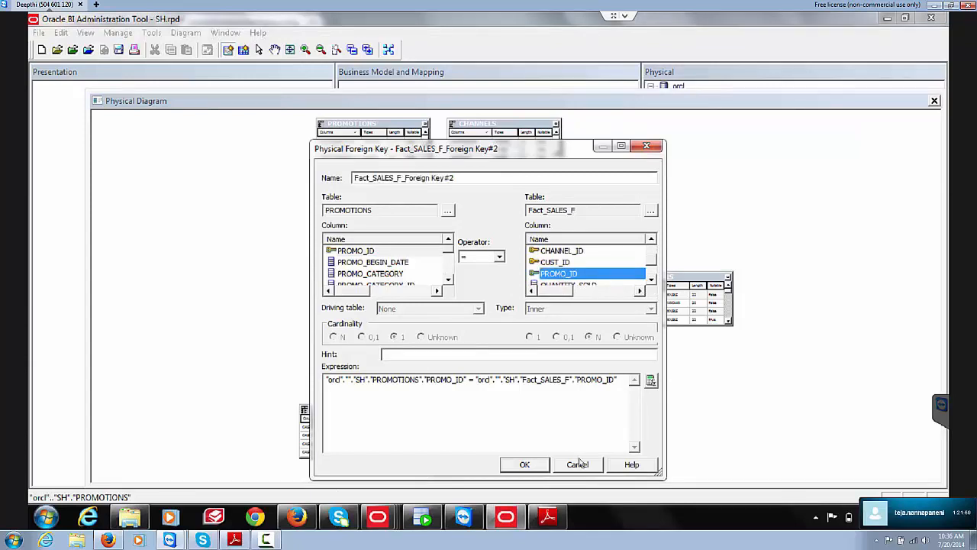
click(524, 464)
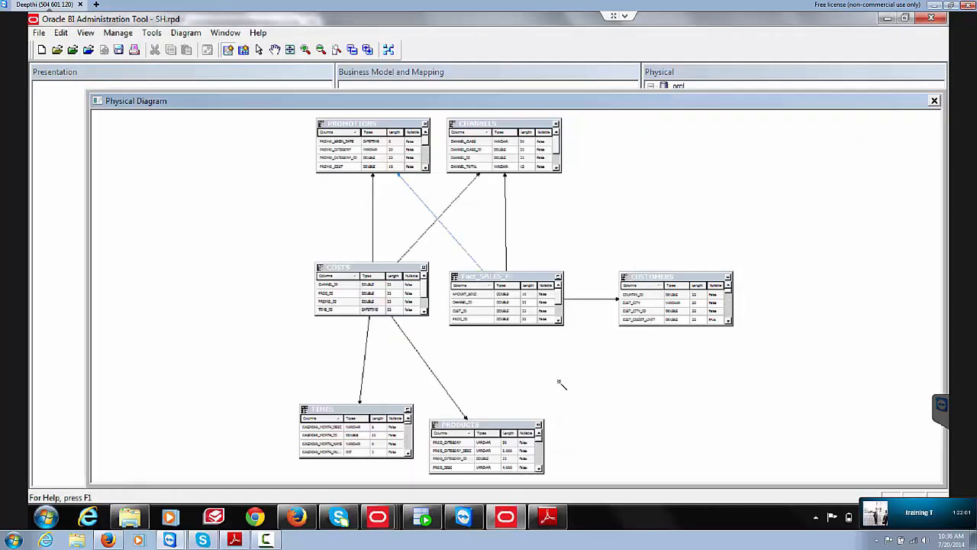
Step: Create Fact_SALES_F foreign keys to TIMES on TIME_ID, COSTS on CHANNEL_ID and PRODUCTS on PROD_ID
click(492, 322)
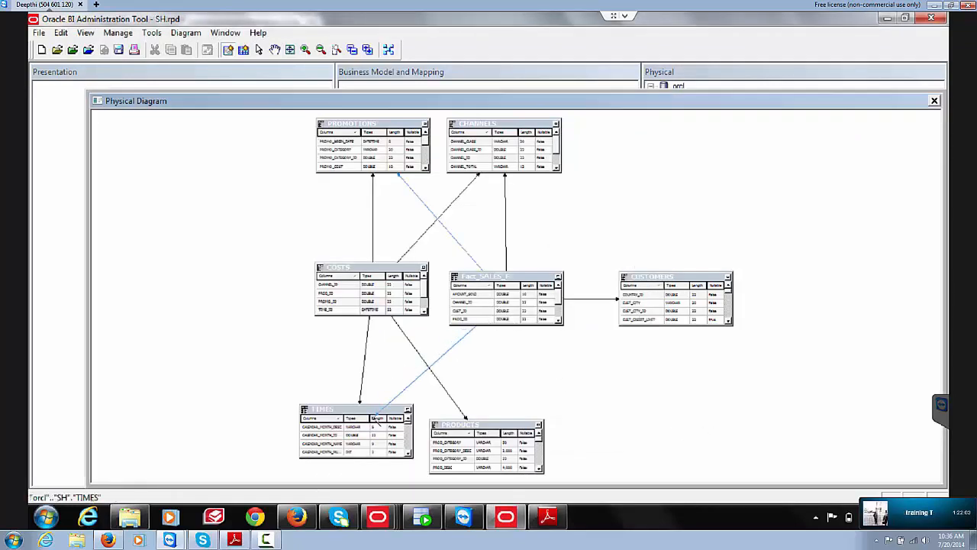
click(395, 412)
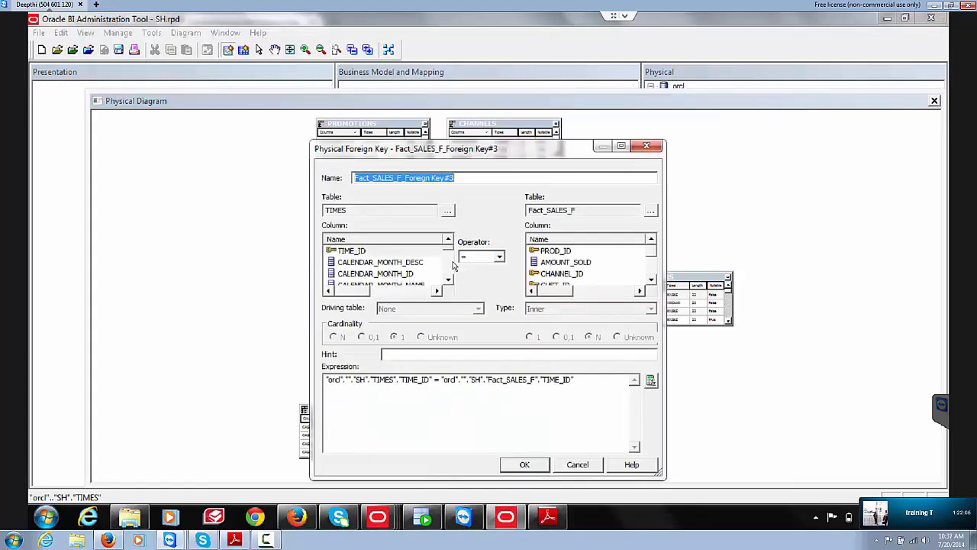
click(651, 278)
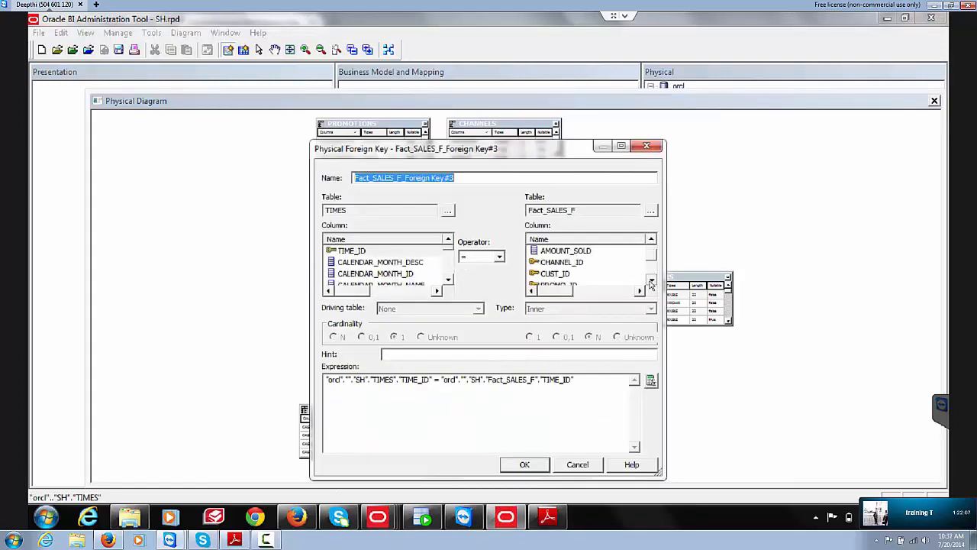
click(650, 279)
click(650, 279)
click(651, 278)
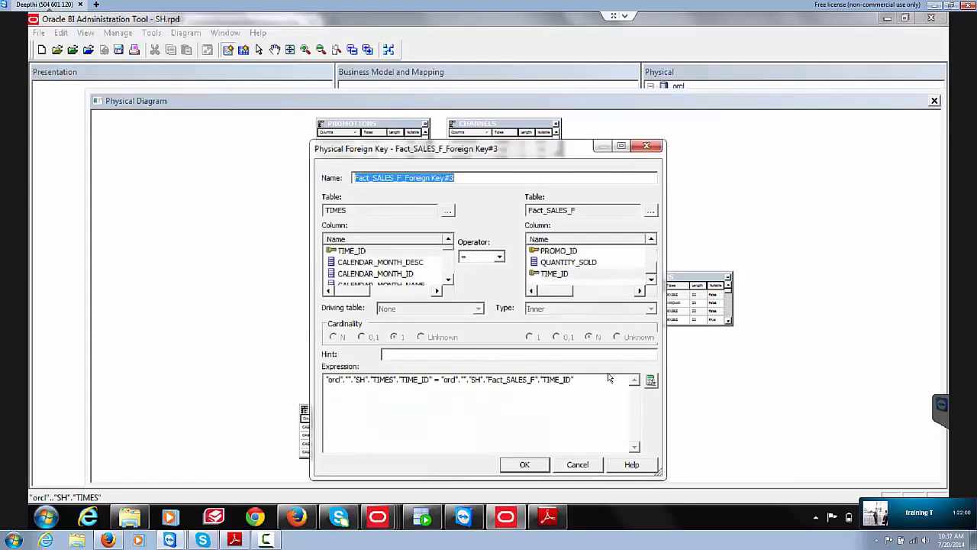
click(524, 465)
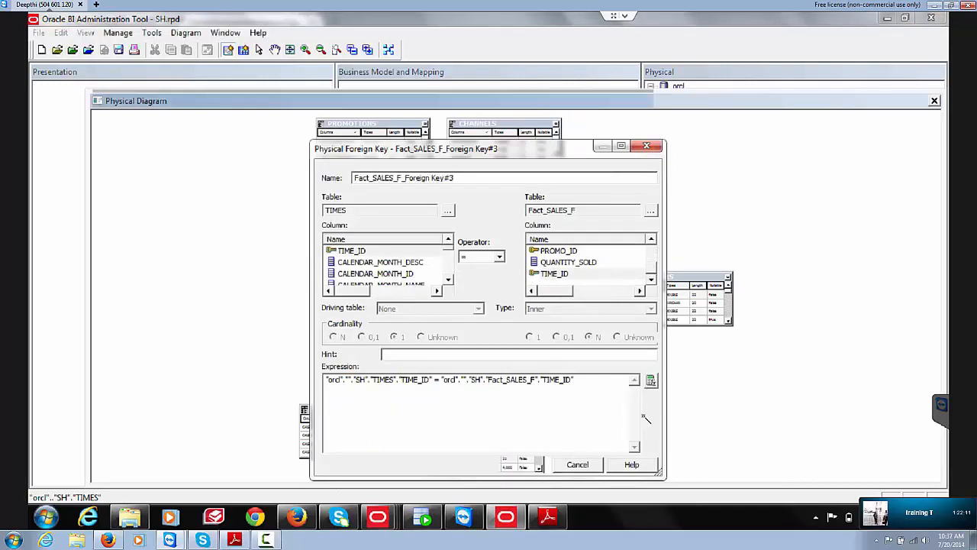
click(507, 302)
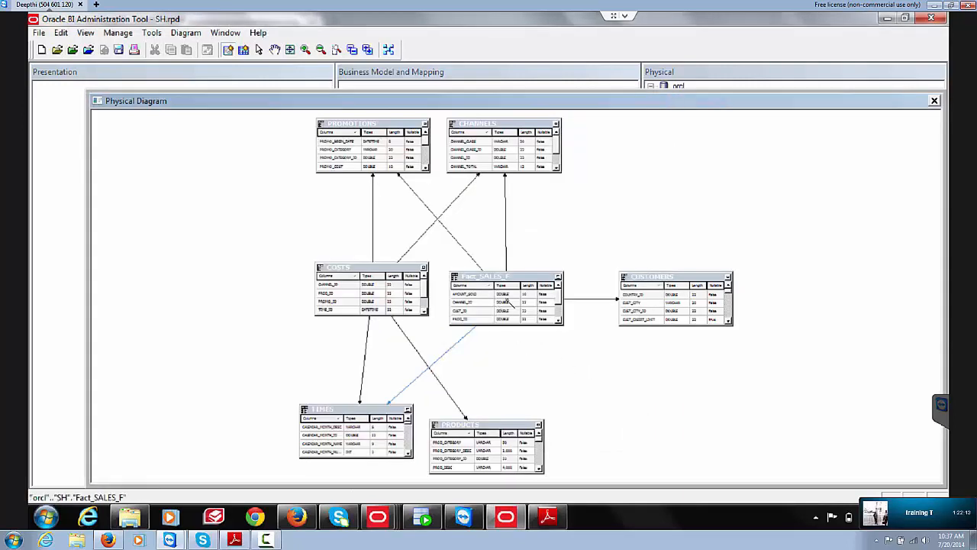
click(391, 291)
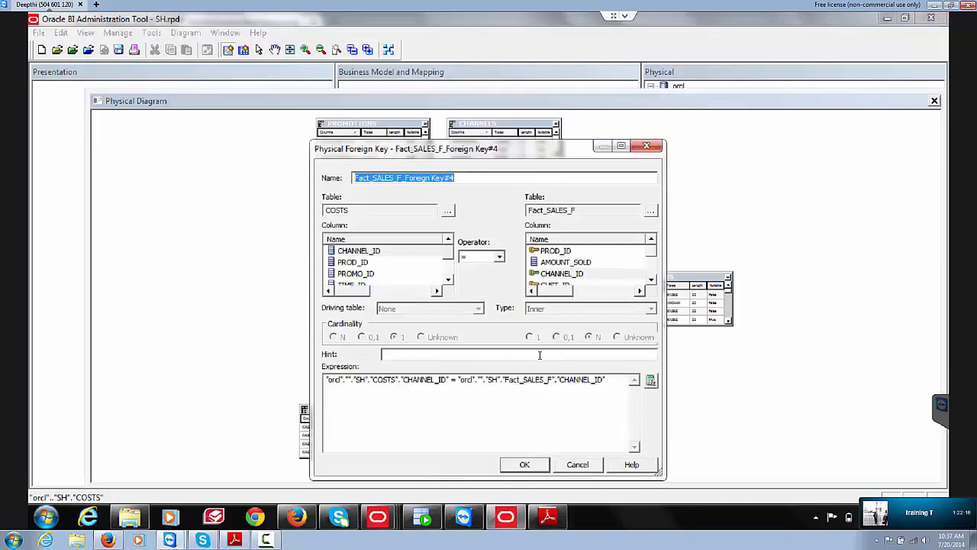
click(526, 465)
click(503, 298)
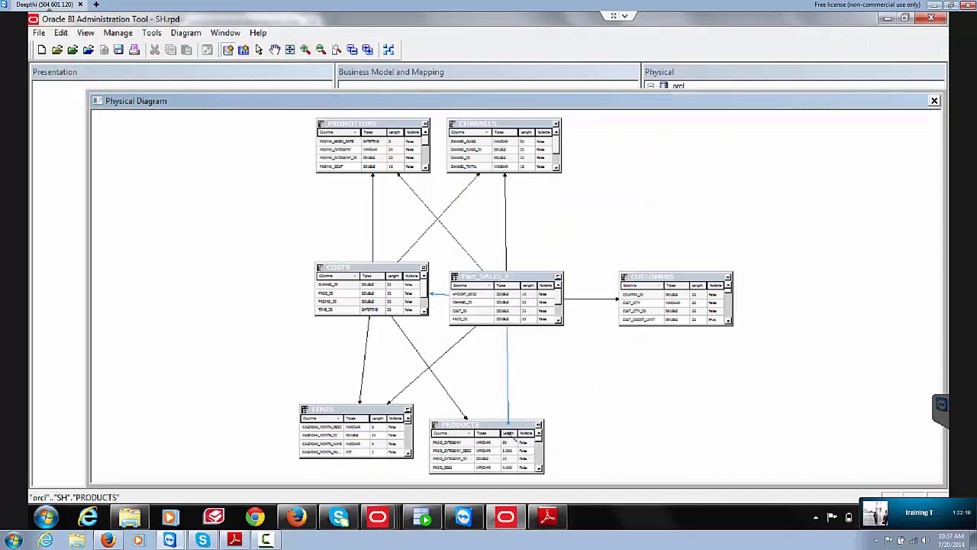
click(508, 432)
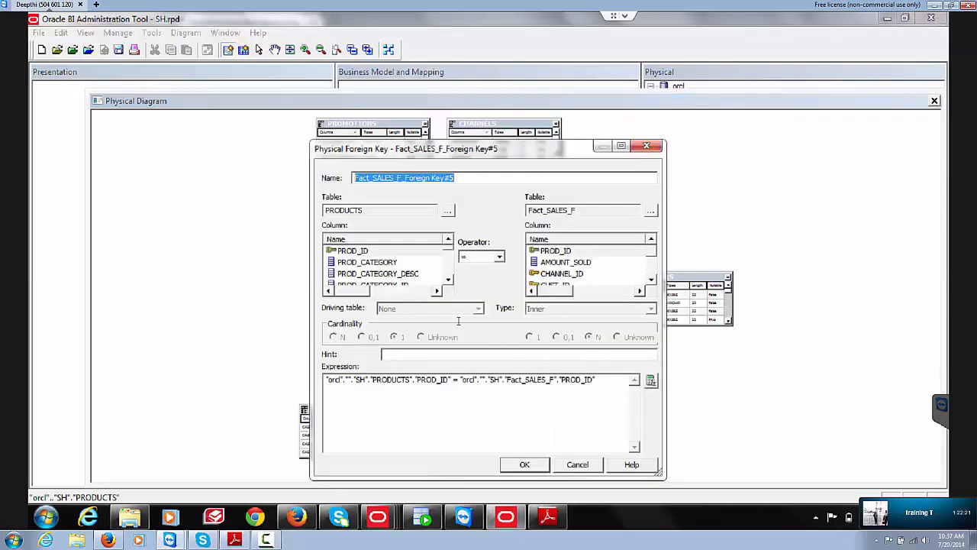
click(524, 465)
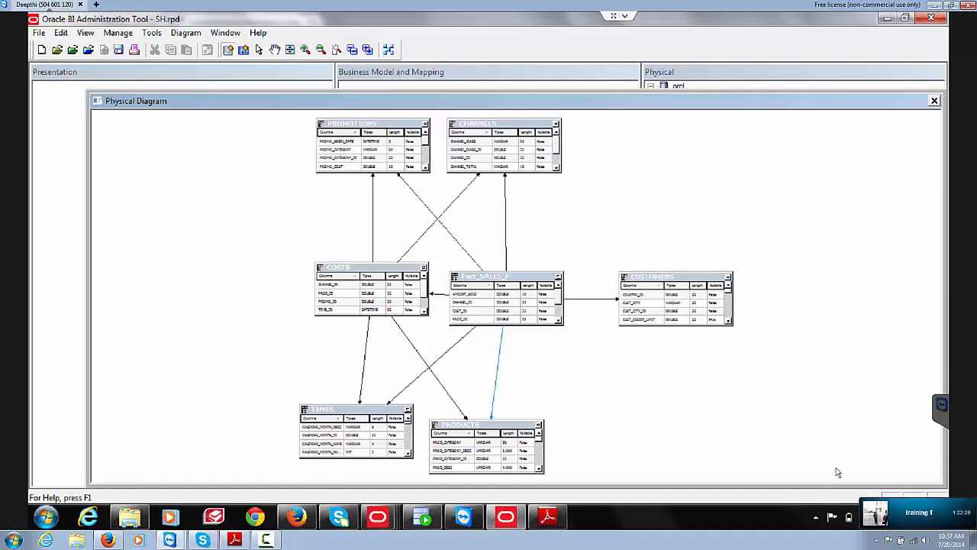
Step: Close the Physical Diagram and deselect the tables in the Physical pane
click(934, 102)
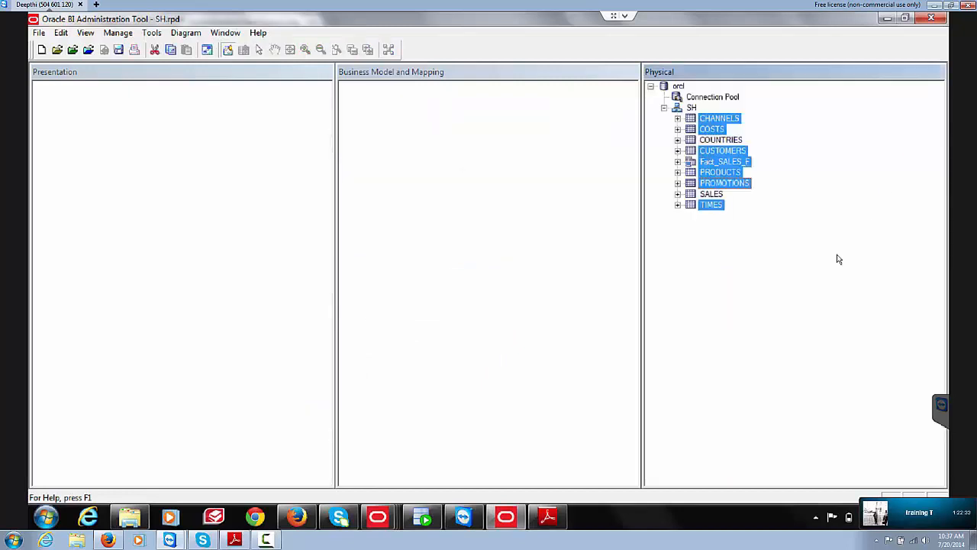
click(844, 332)
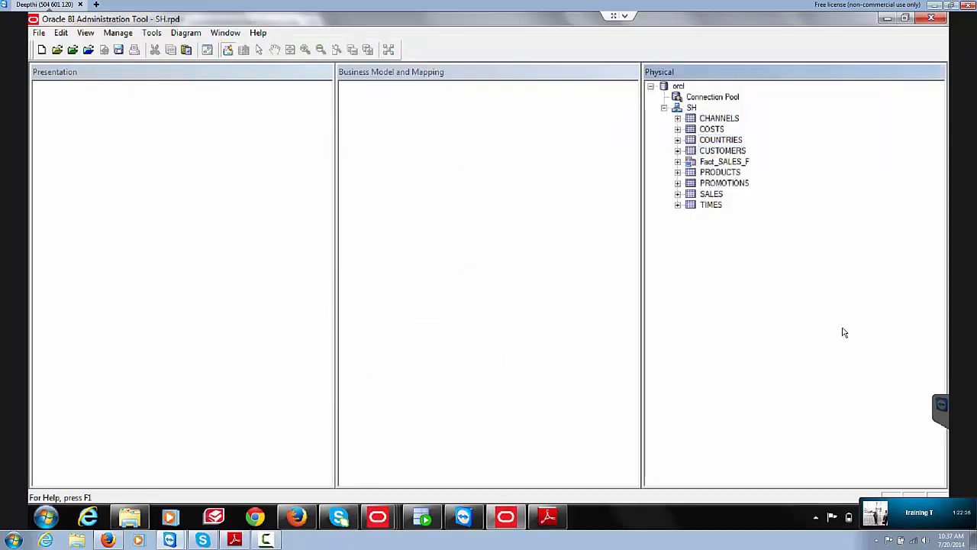
mouse_move(882, 517)
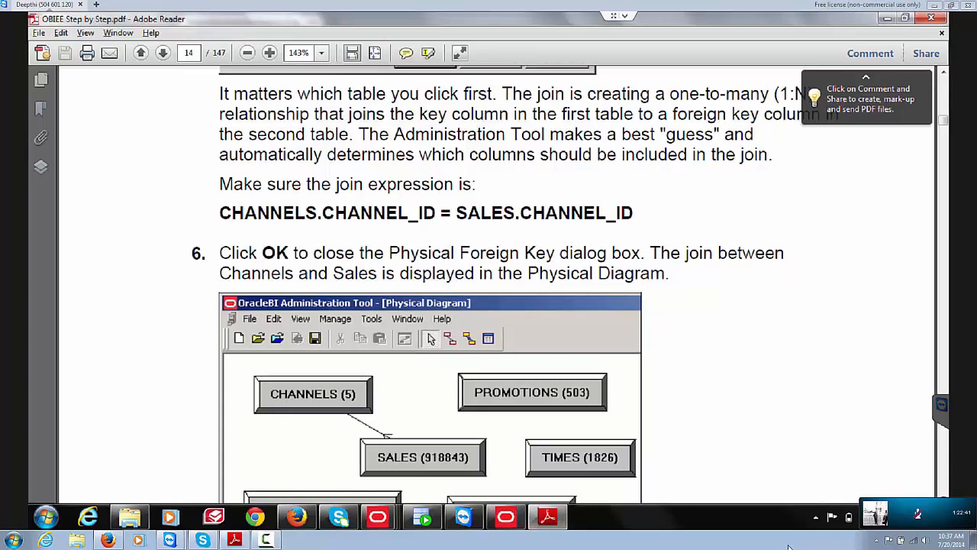
Step: Page down to guide page 15 and scroll through its expected joins diagram
key(Page_Down)
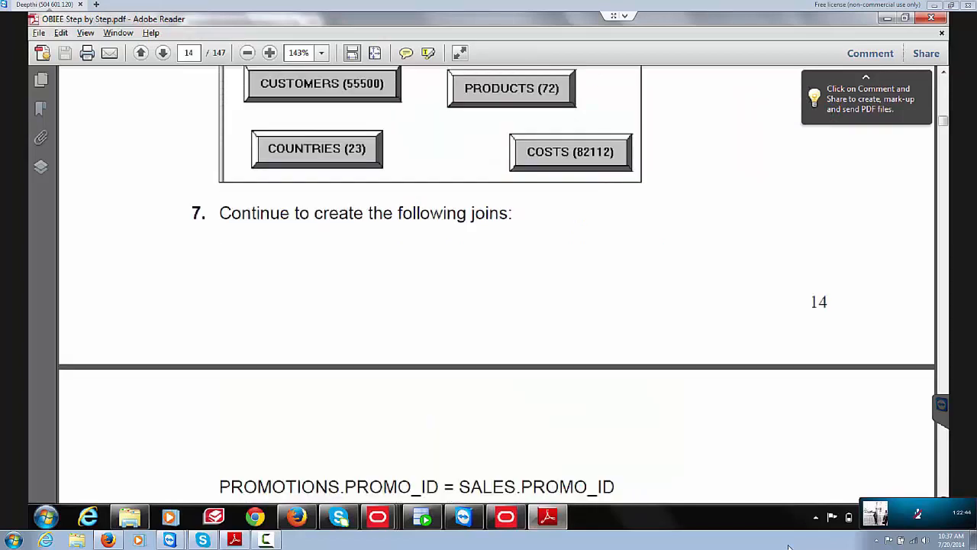
key(Page_Down)
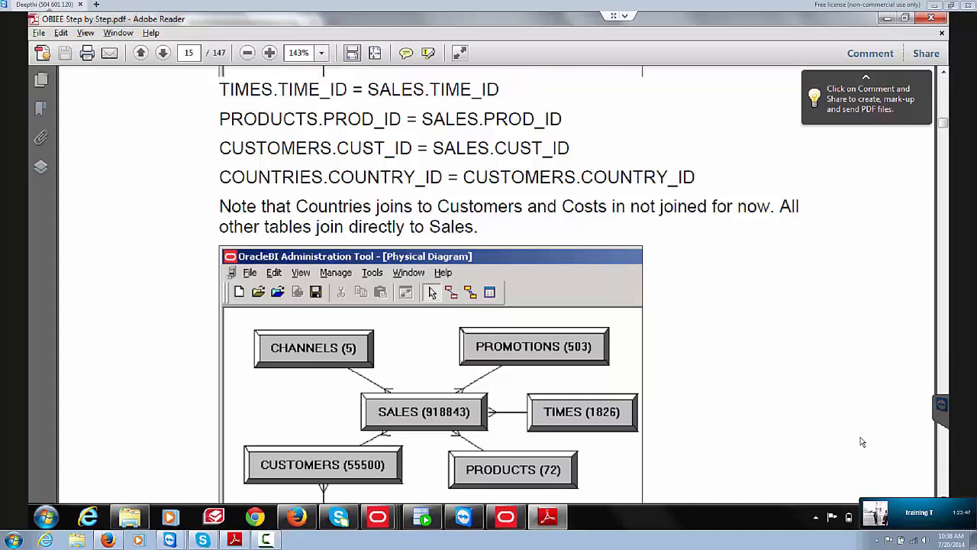
scroll(903, 479, down, 6)
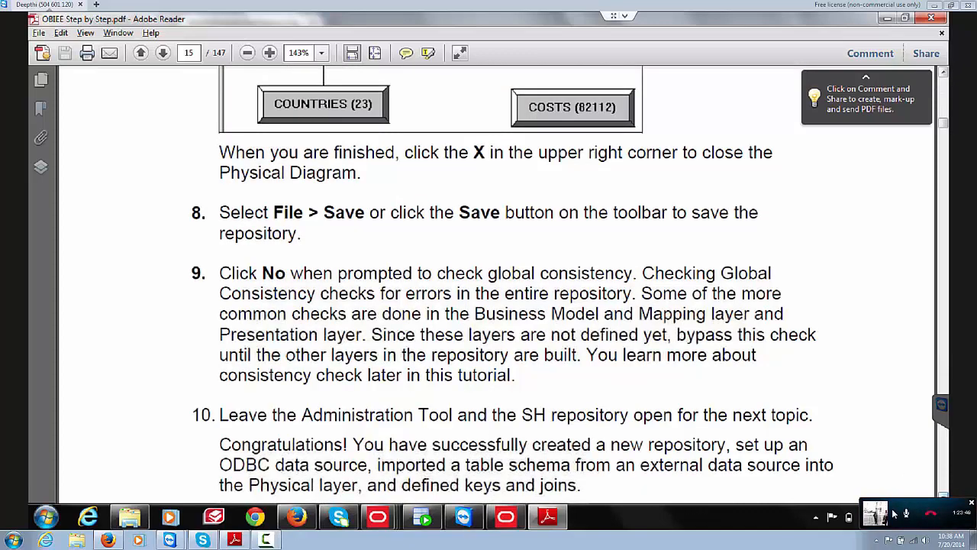
scroll(895, 513, down, 1)
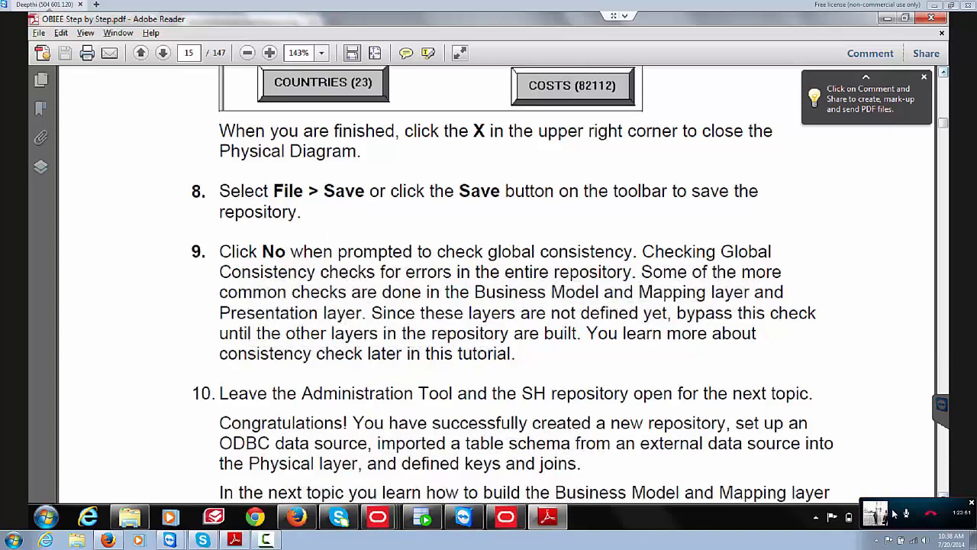
scroll(895, 513, up, 1)
scroll(895, 513, up, 1)
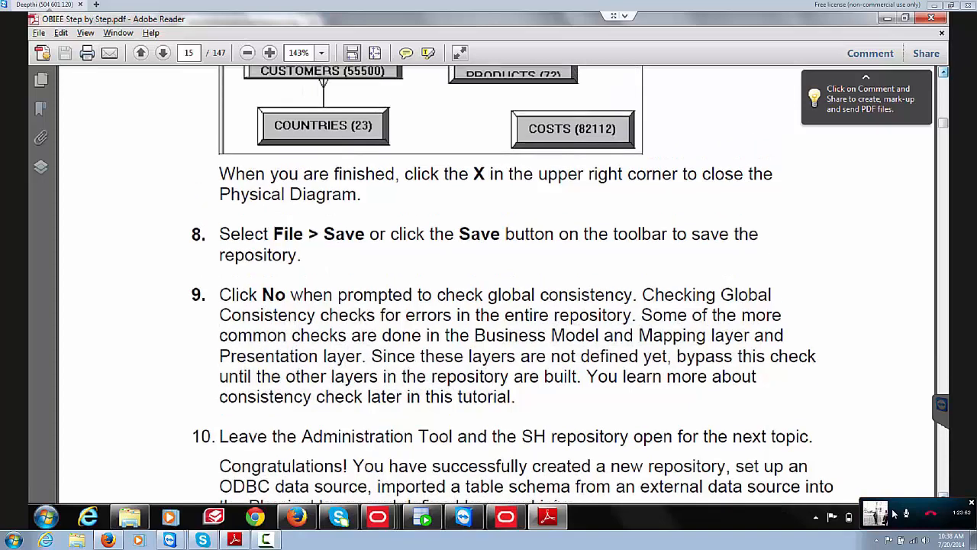
scroll(894, 513, up, 1)
scroll(895, 513, up, 3)
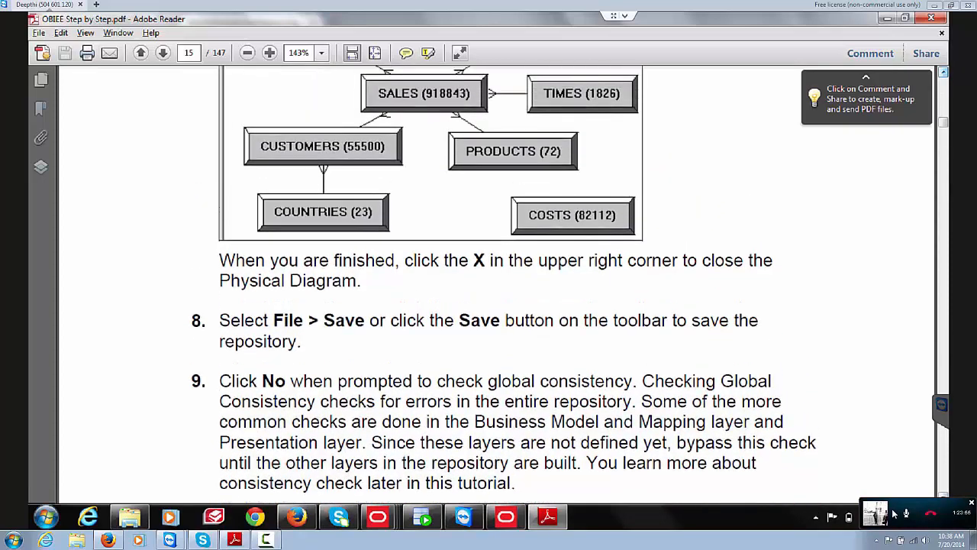
scroll(895, 513, up, 3)
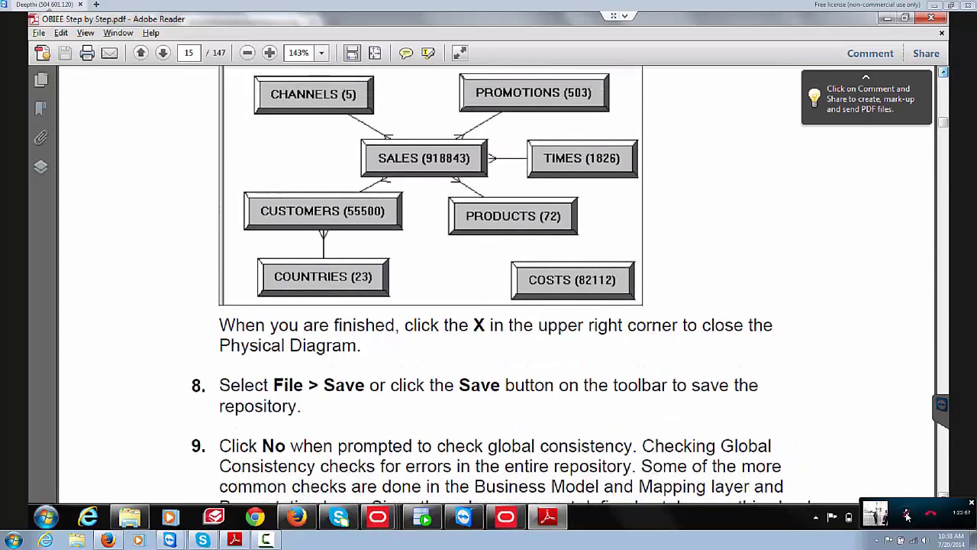
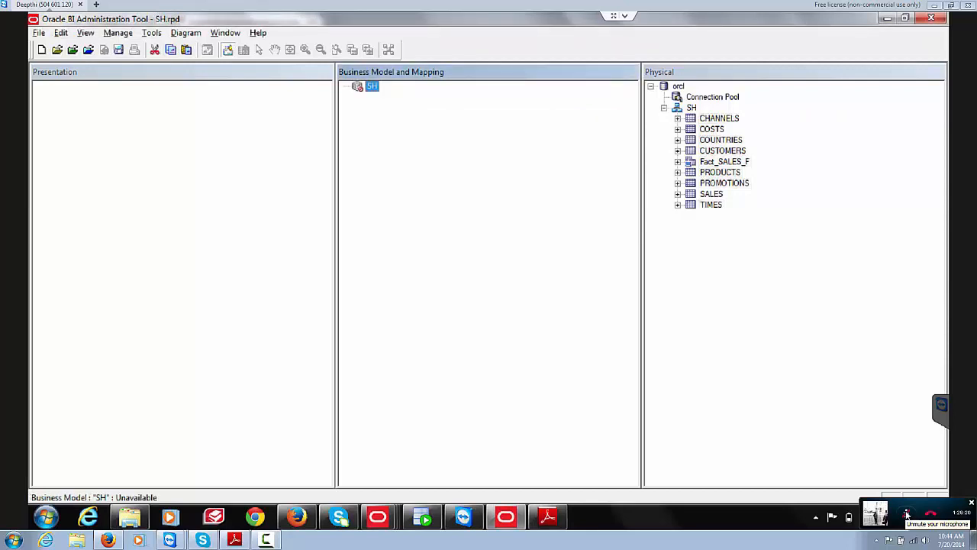
Step: Drag CHANNELS, COUNTRIES, CUSTOMERS, Fact_SALES_F, PRODUCTS, PROMOTIONS and TIMES from physical SH into the SH business model
click(692, 108)
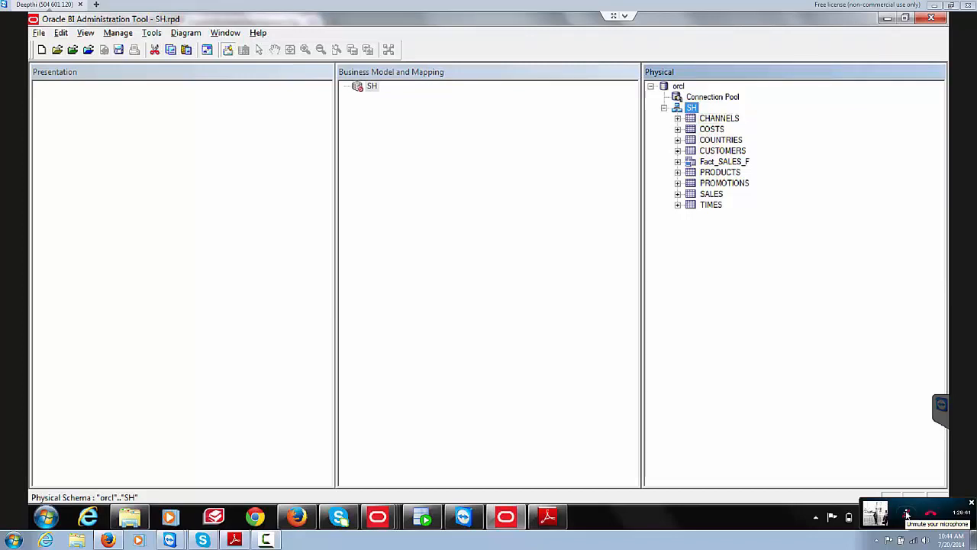
click(720, 119)
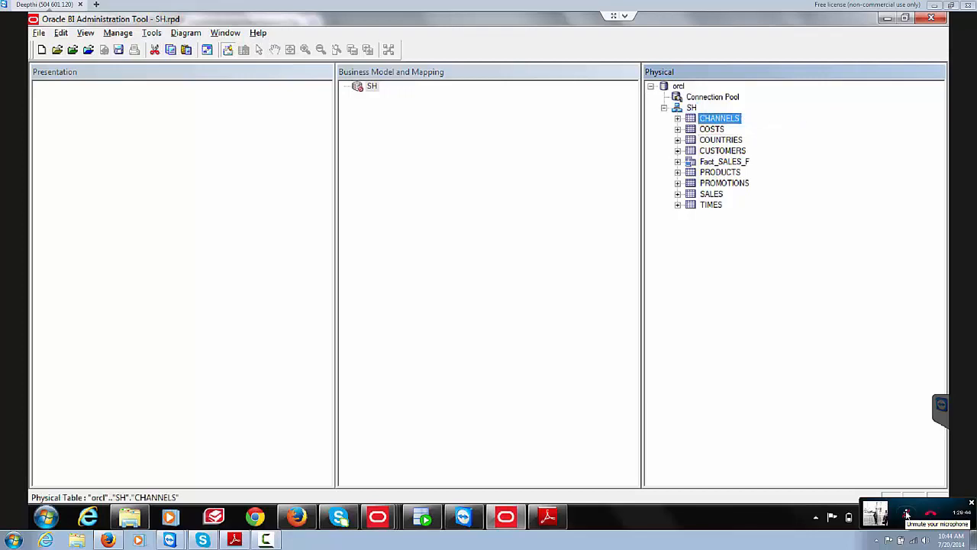
ctrl+click(720, 139)
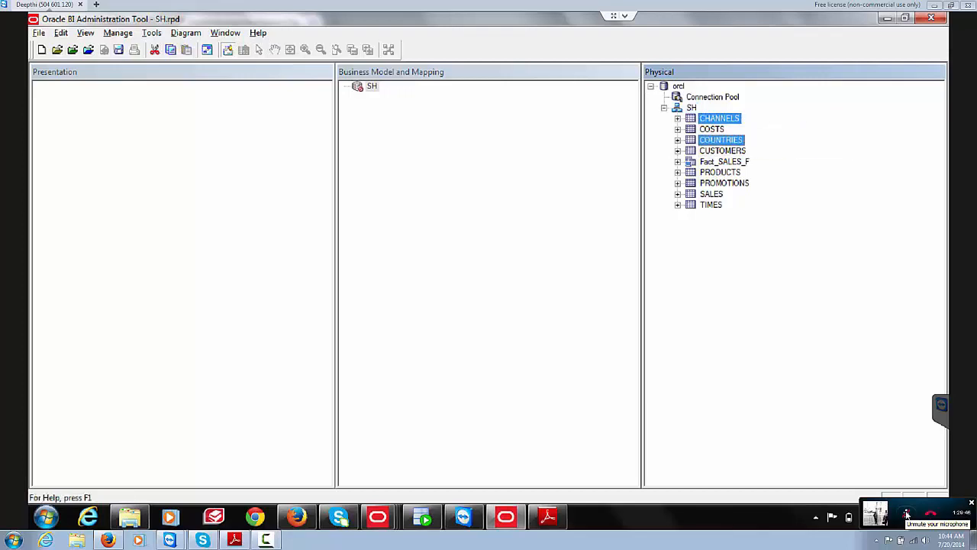
ctrl+click(722, 150)
ctrl+click(724, 161)
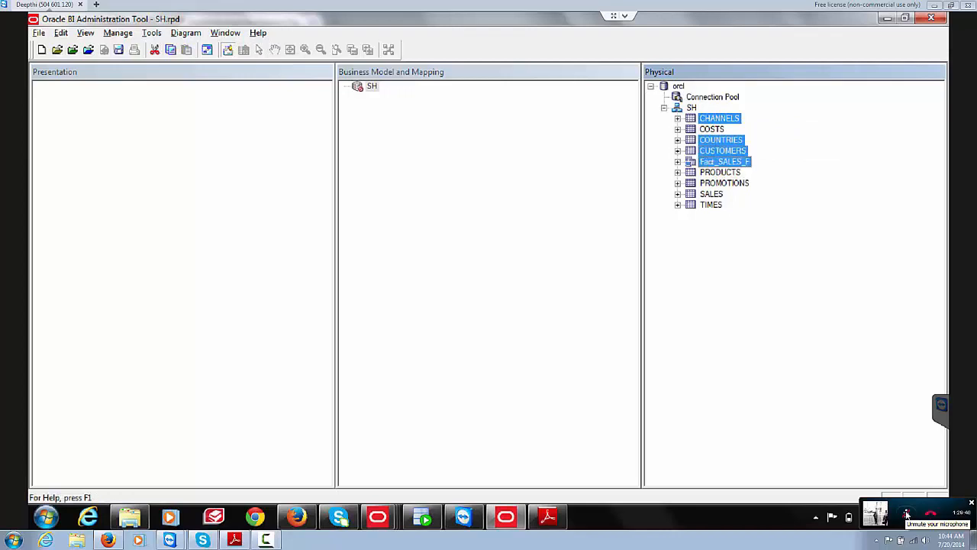
ctrl+click(720, 172)
ctrl+click(725, 182)
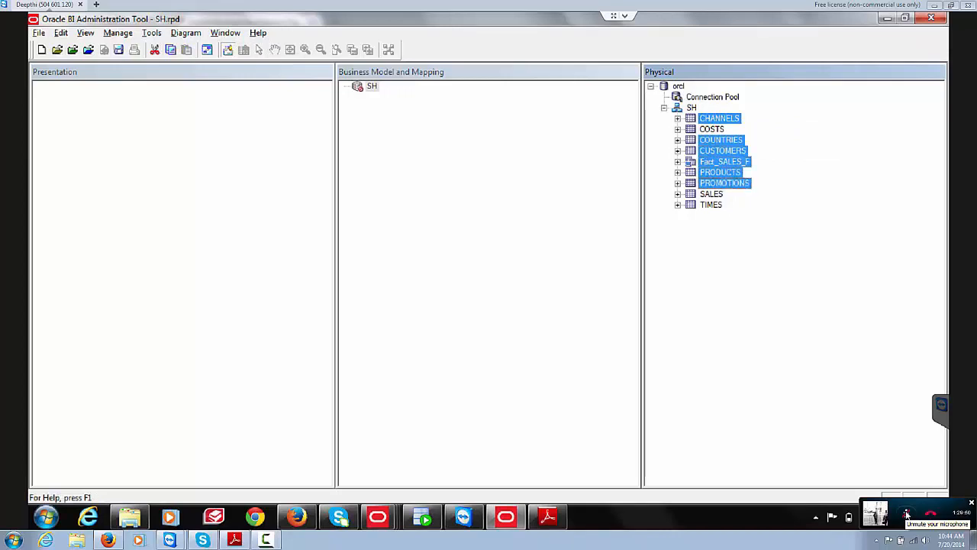
ctrl+click(710, 204)
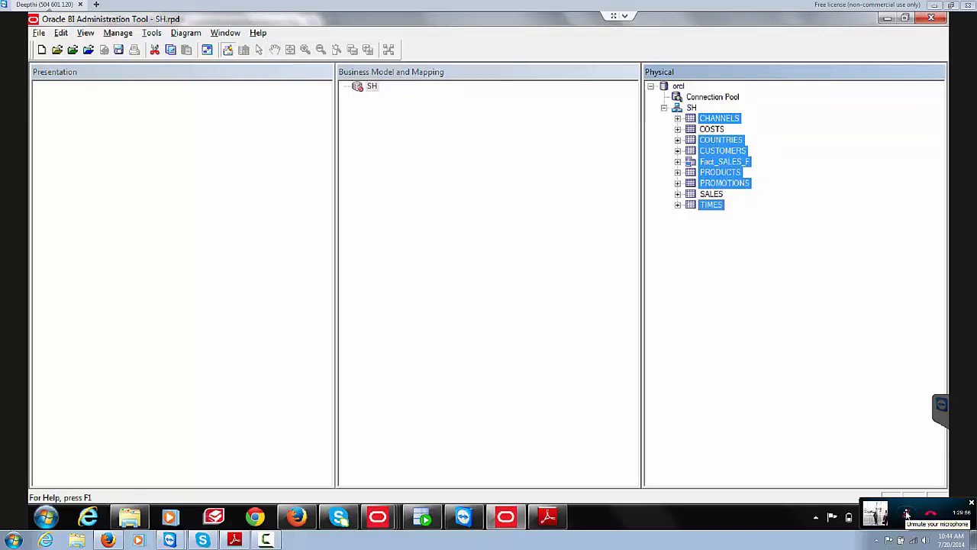
drag(711, 205, 372, 87)
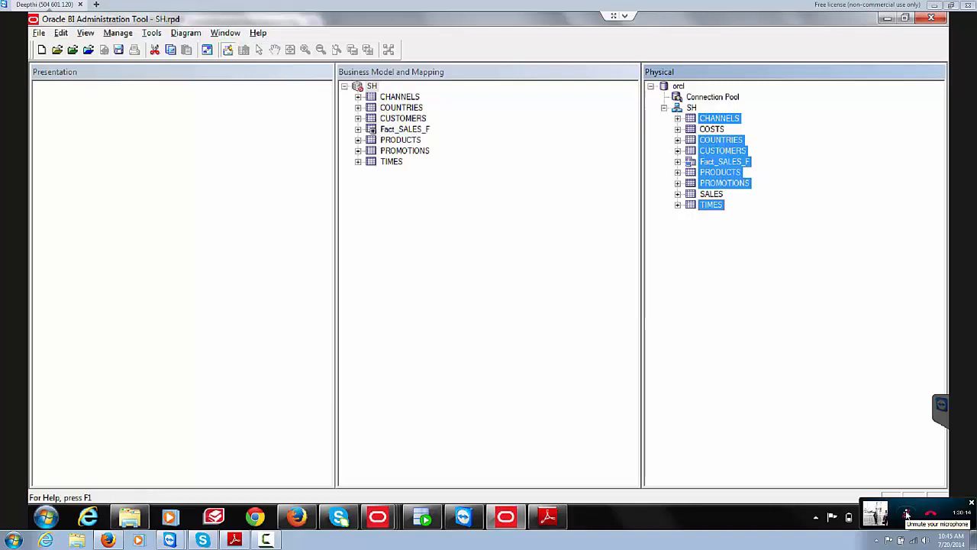
click(906, 516)
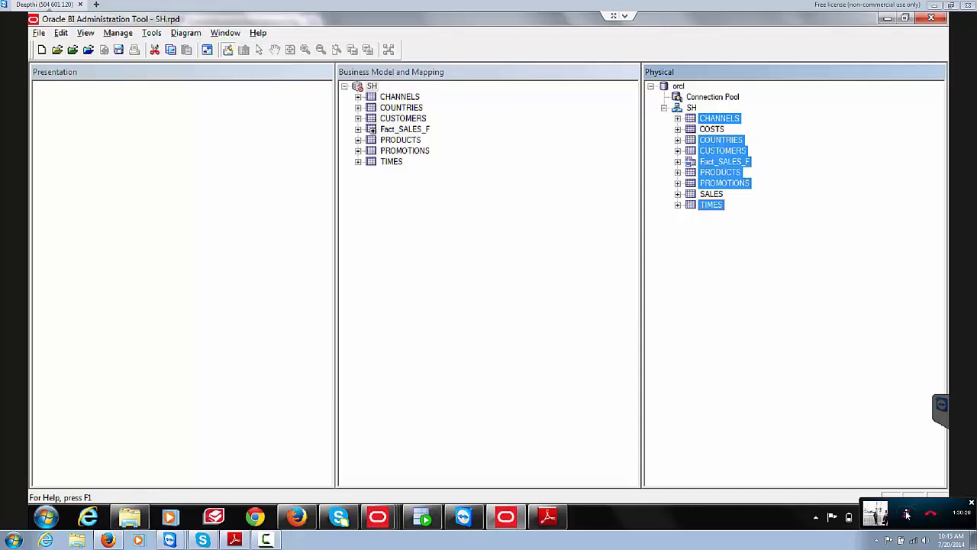
click(488, 267)
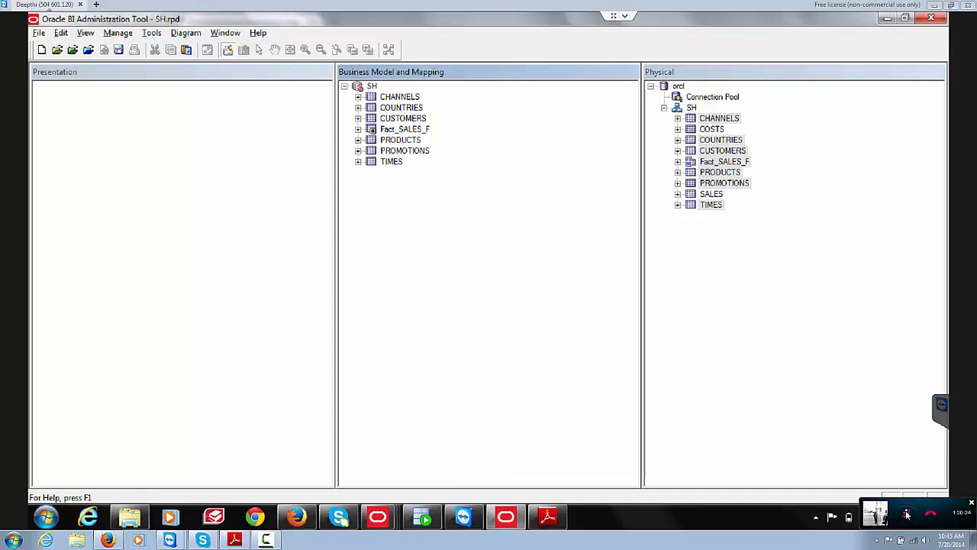
Step: Close the Fact_SALES_F physical diagram
click(372, 86)
right_click(411, 128)
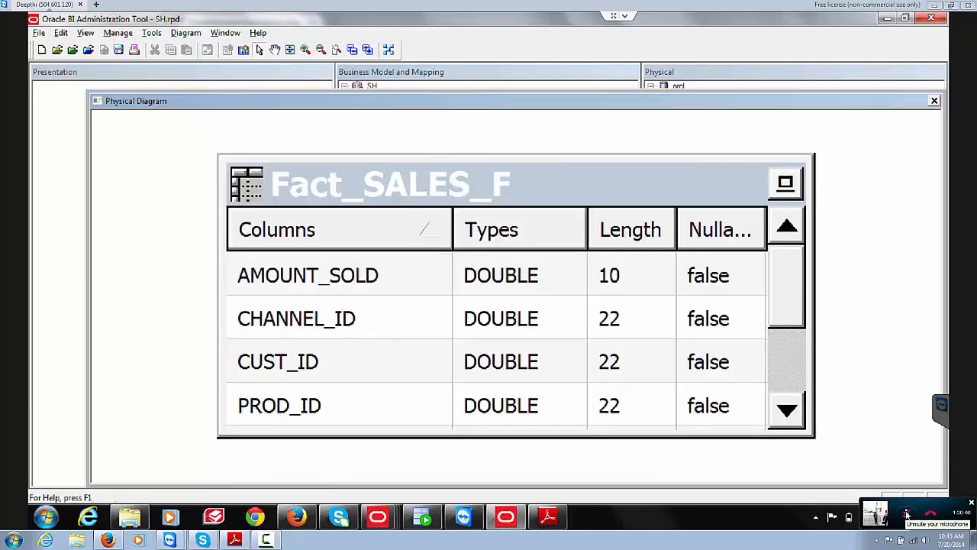
click(934, 101)
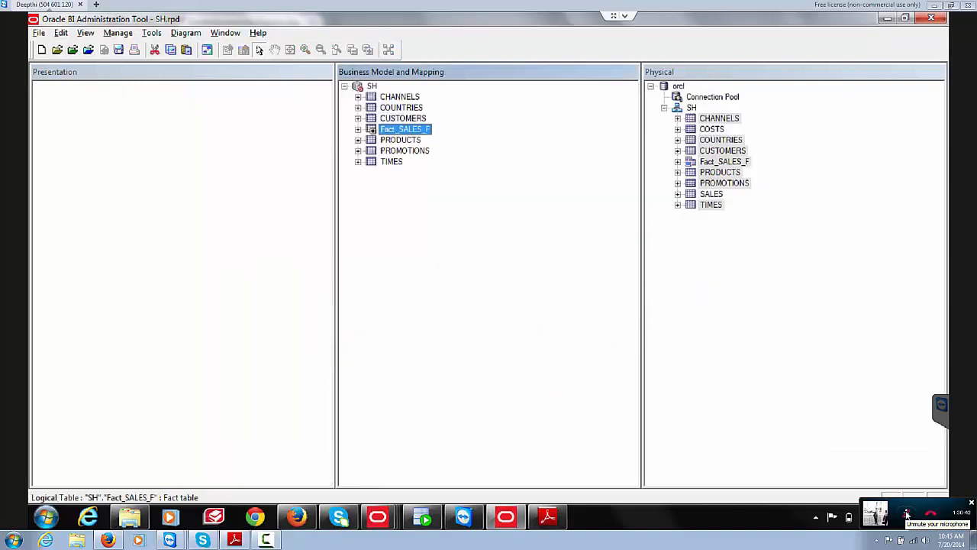
Step: Show the whole business model diagram from logical Fact_SALES_F, then bring up the PDF guide
right_click(419, 127)
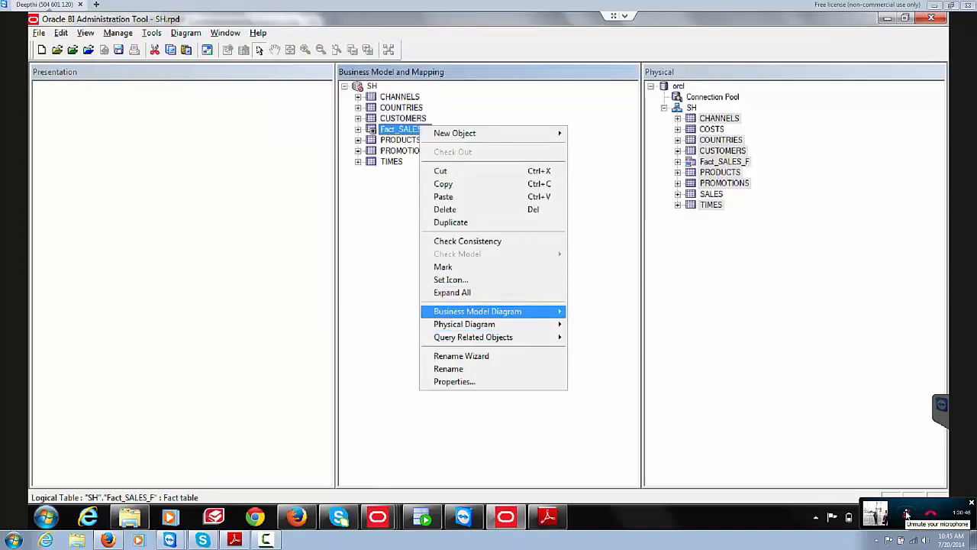
mouse_move(488, 312)
click(606, 311)
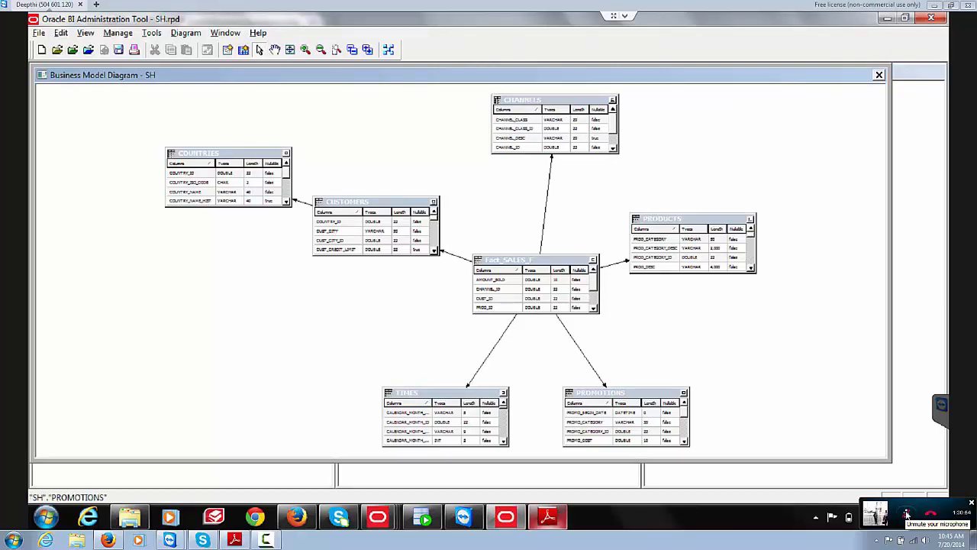
click(547, 517)
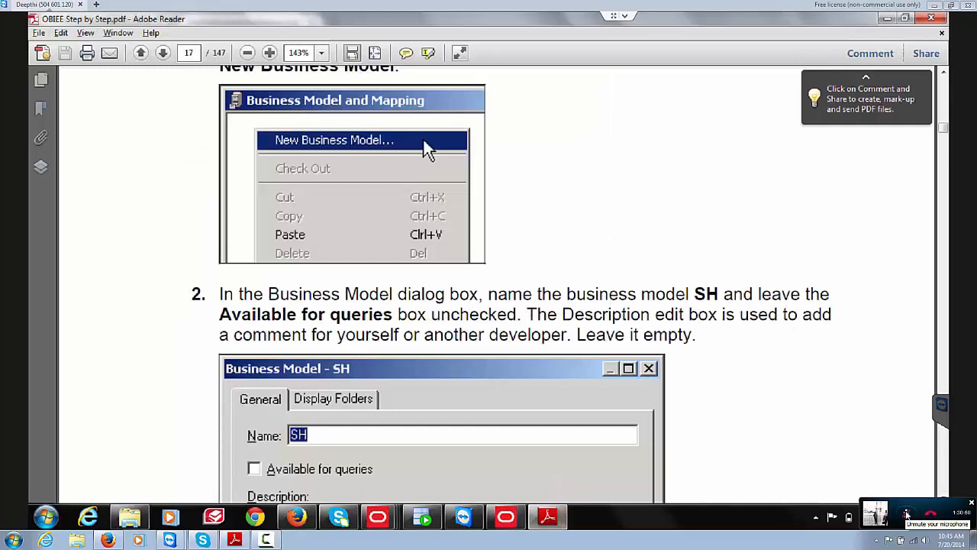
Step: Read guide pages 17–21 through the AMOUNT_SOLD aggregation steps, then return to the diagram window
scroll(504, 283, down, 2)
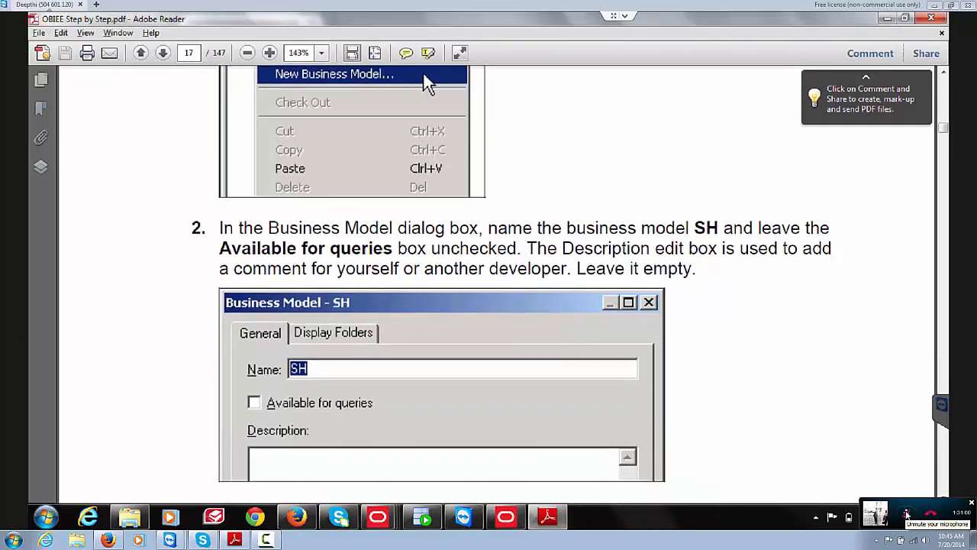
scroll(512, 282, down, 1)
scroll(511, 282, down, 3)
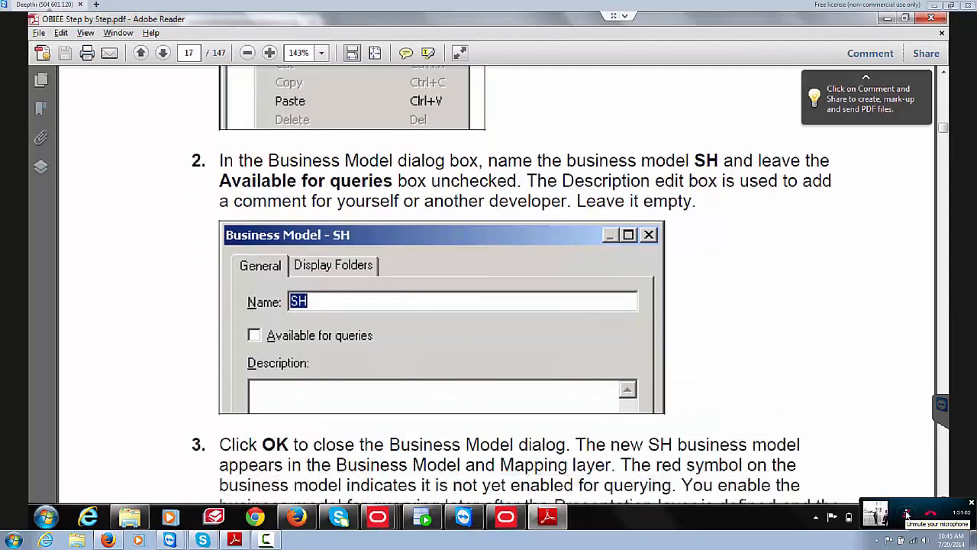
scroll(511, 282, down, 10)
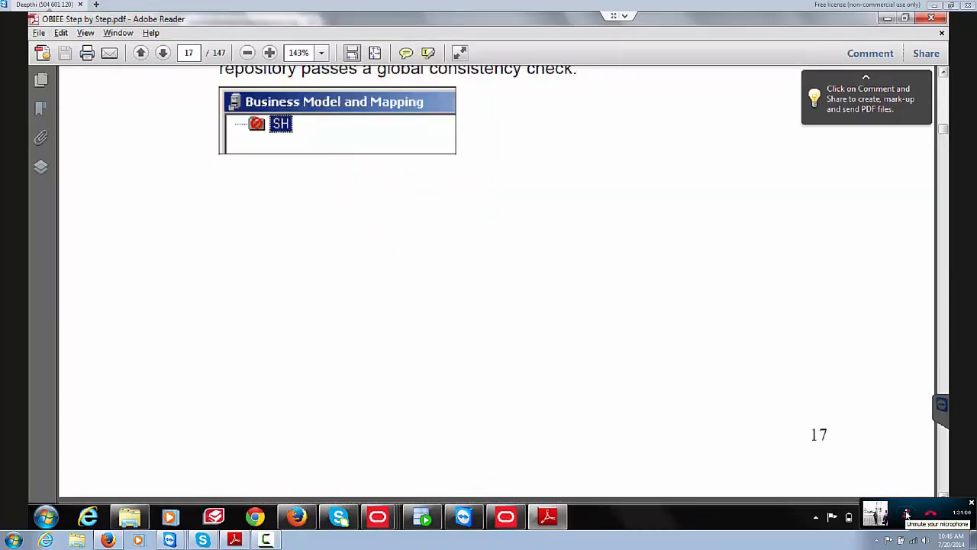
scroll(511, 282, down, 20)
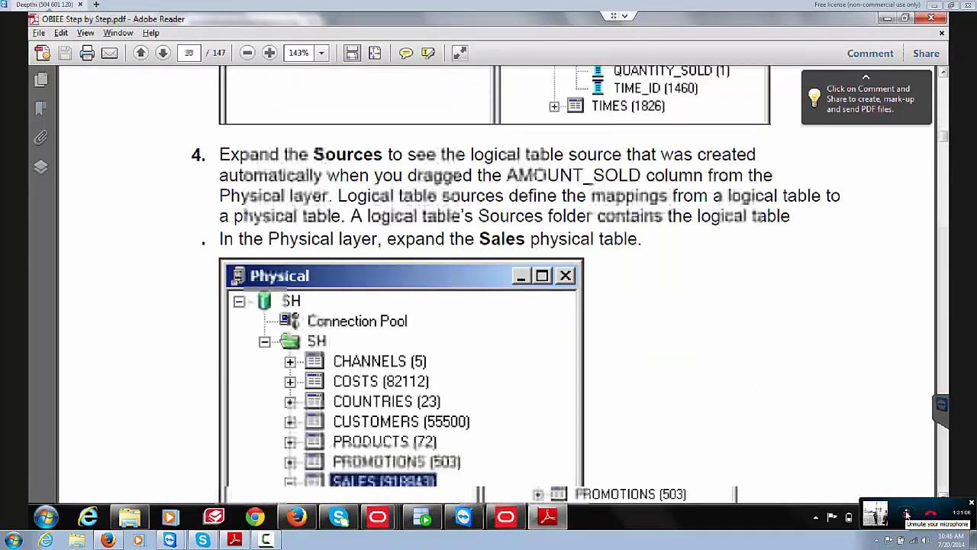
scroll(496, 282, down, 10)
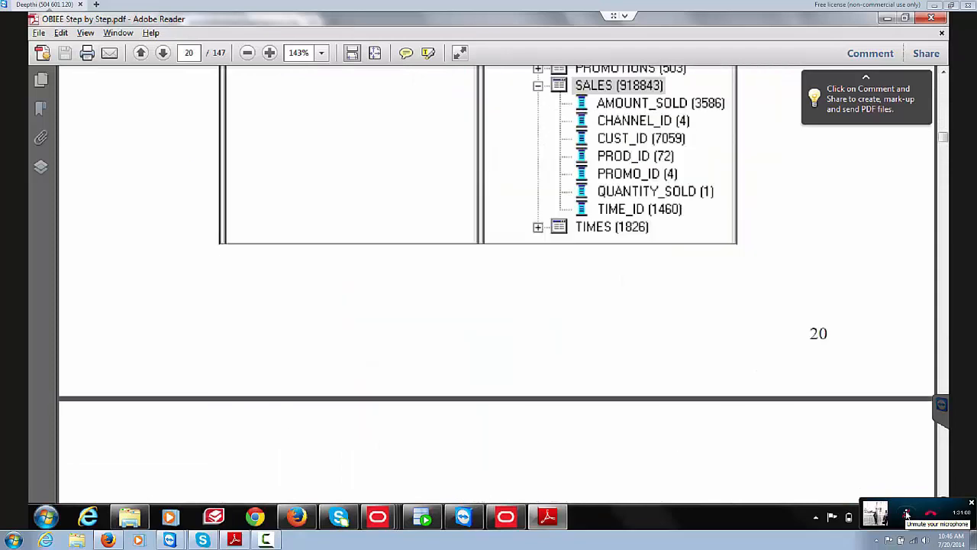
scroll(496, 283, down, 10)
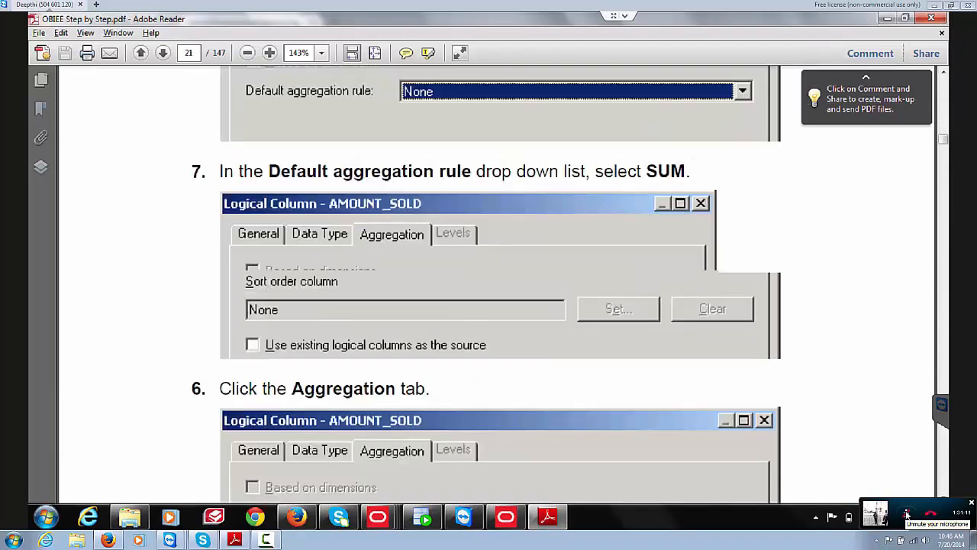
scroll(496, 282, up, 5)
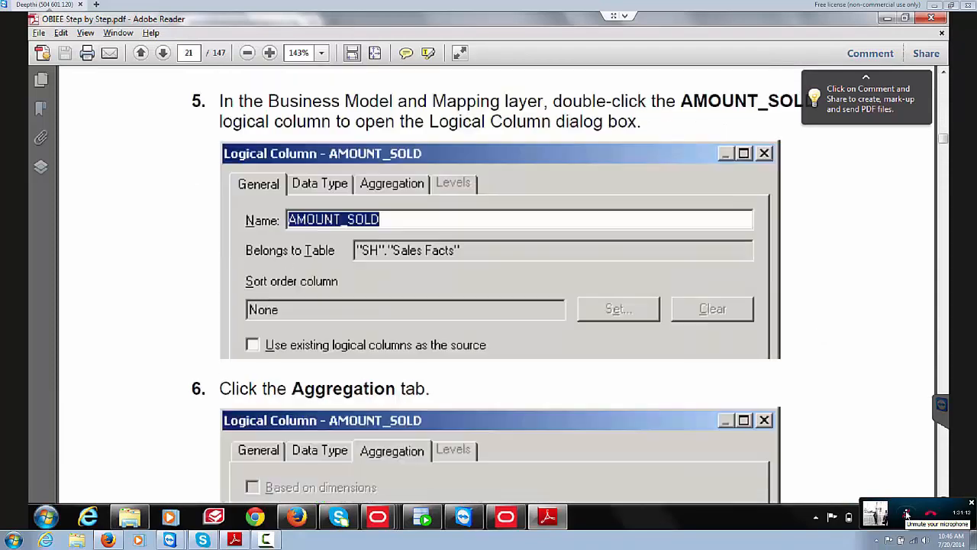
scroll(496, 282, up, 5)
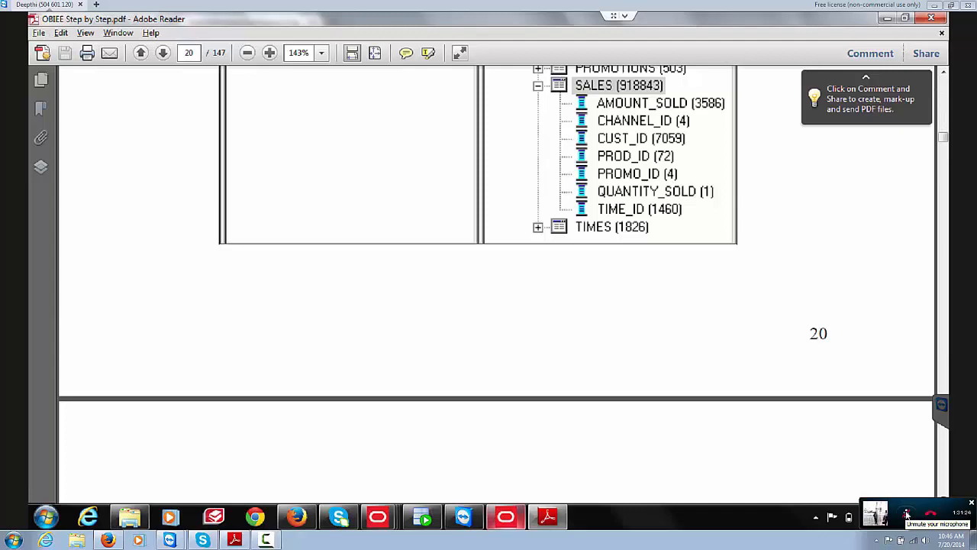
key(alt+Tab)
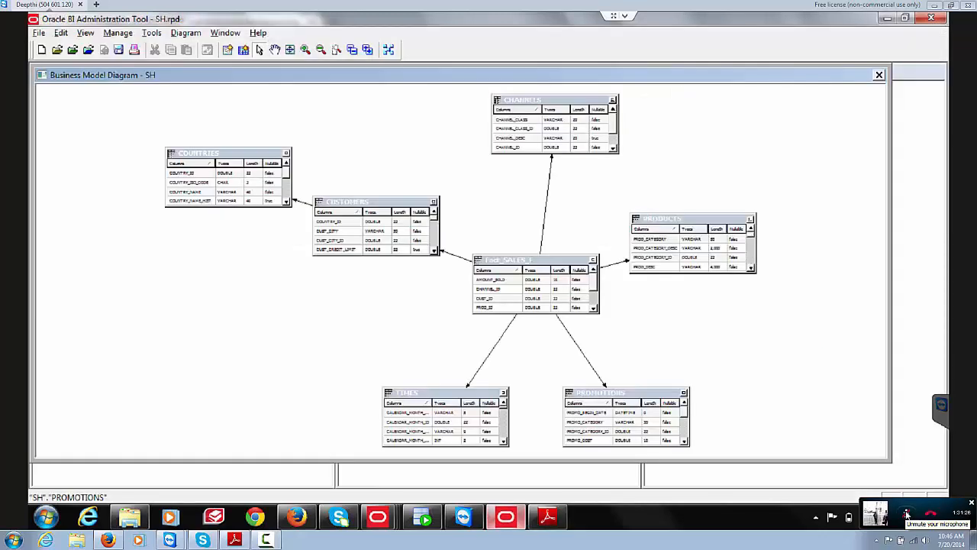
Step: Set the AMOUNT_SOLD logical column's default aggregation rule to Sum
click(878, 75)
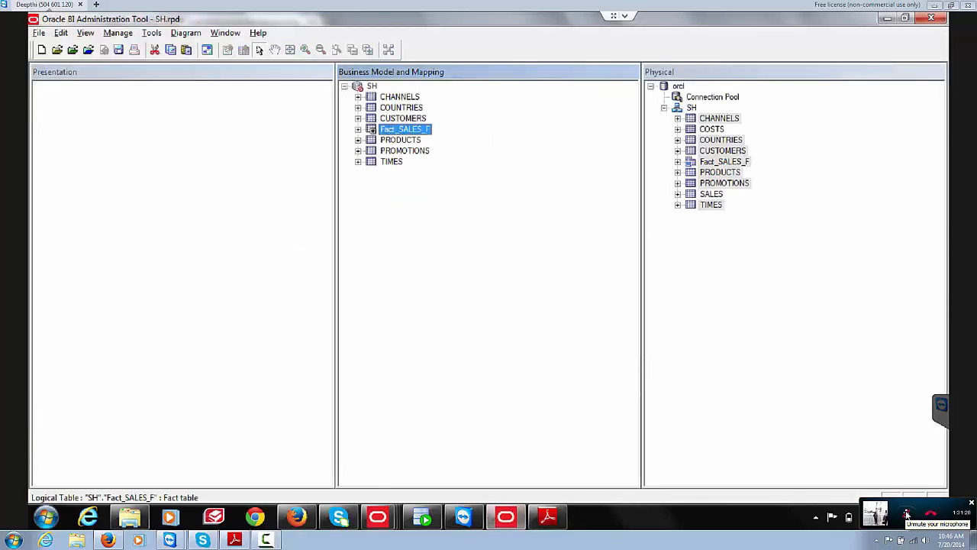
key(Right)
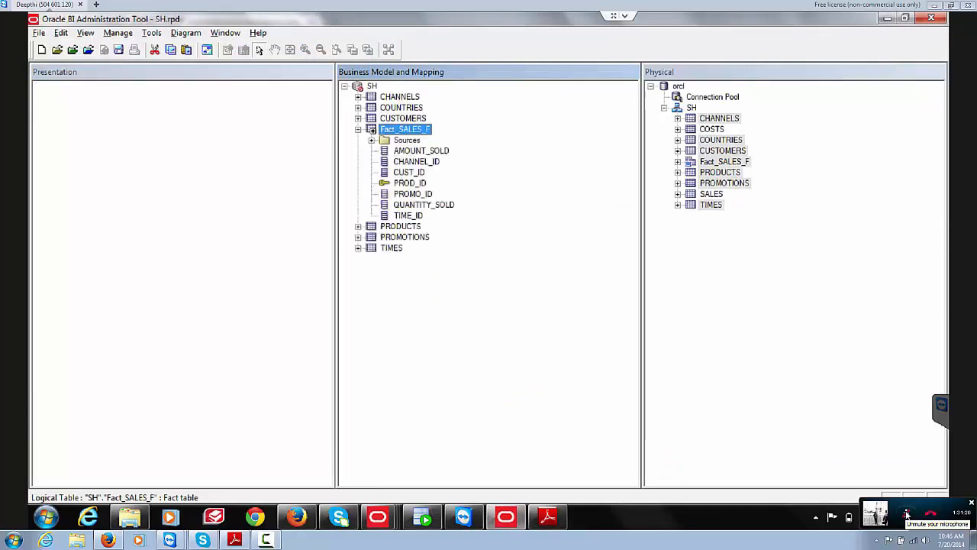
key(Left)
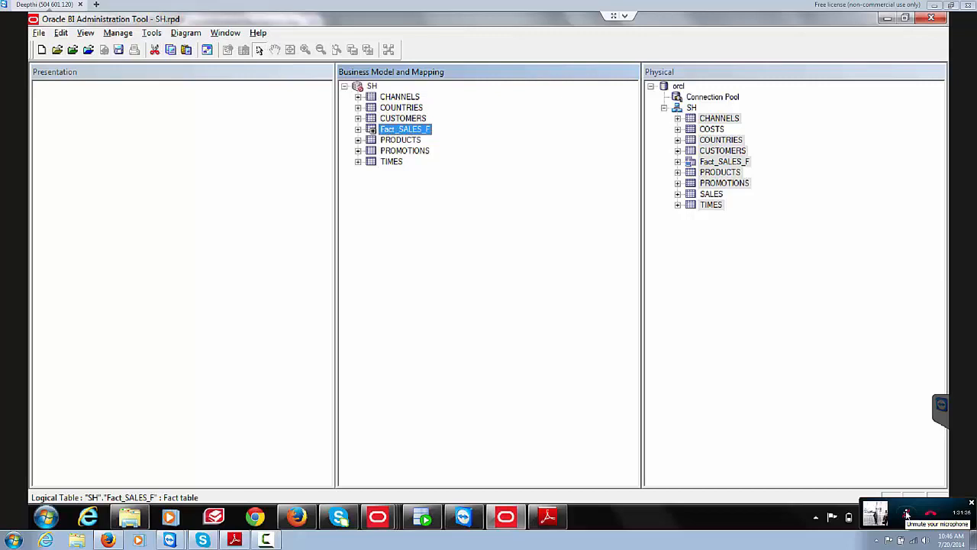
click(907, 515)
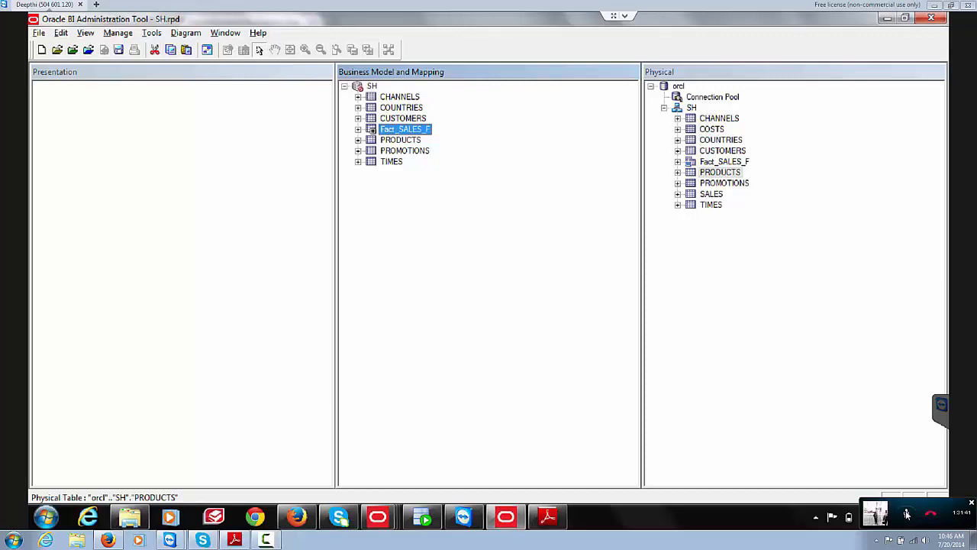
click(358, 129)
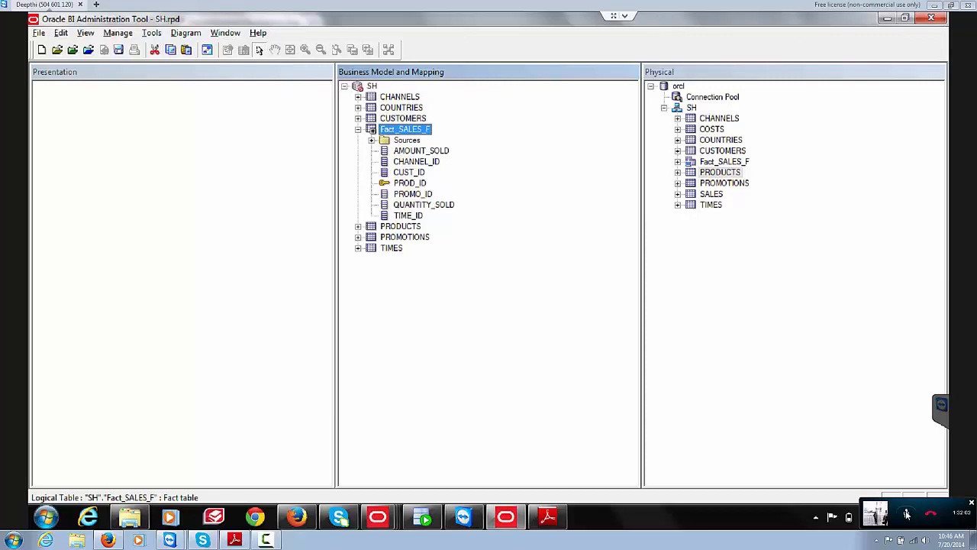
right_click(403, 150)
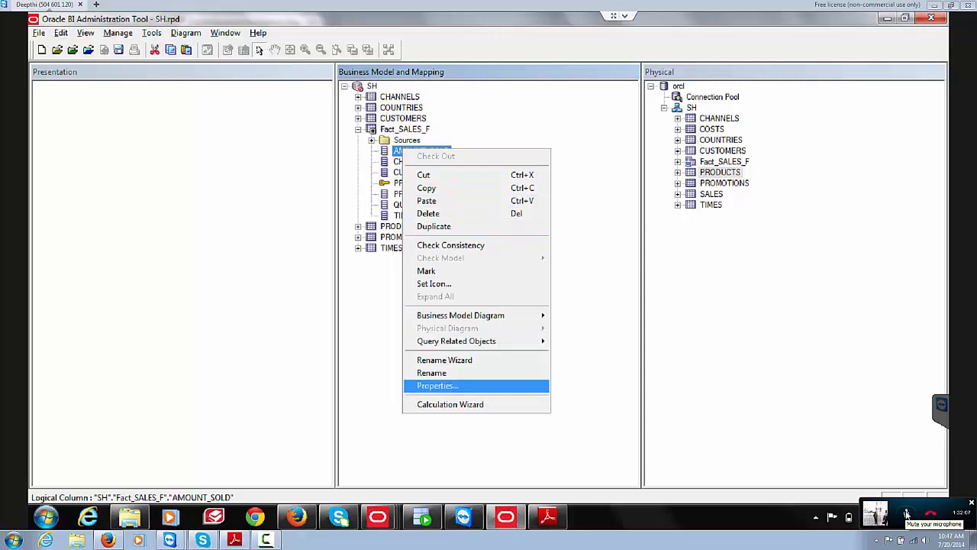
key(Return)
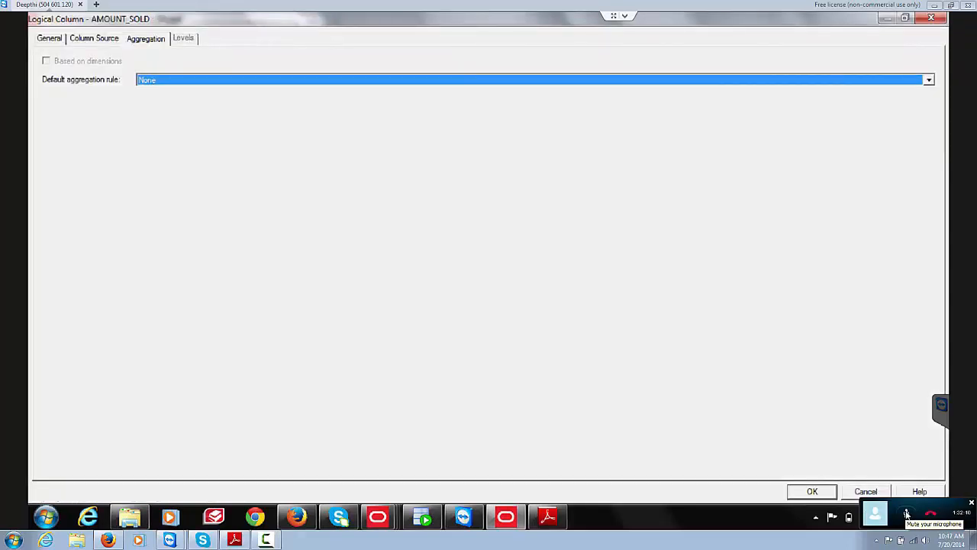
key(alt+Down)
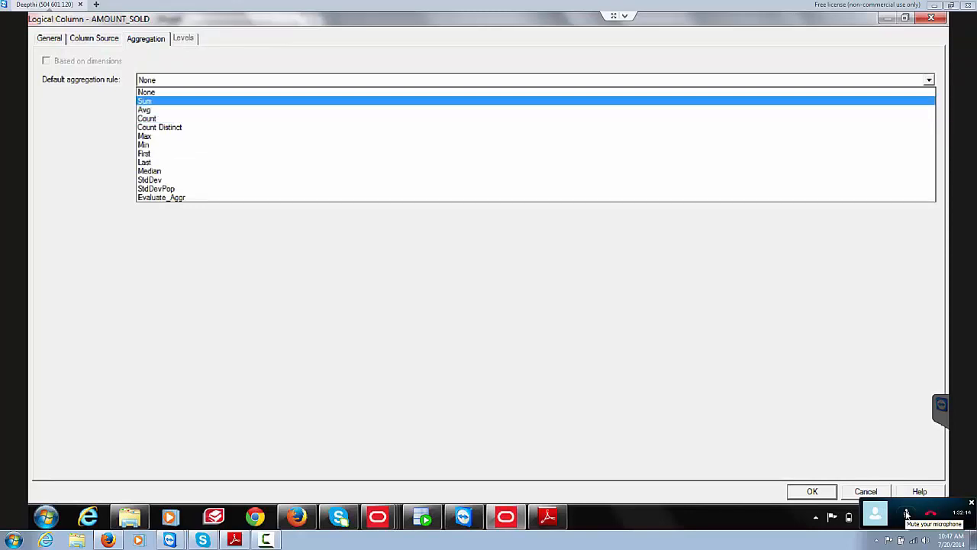
key(Return)
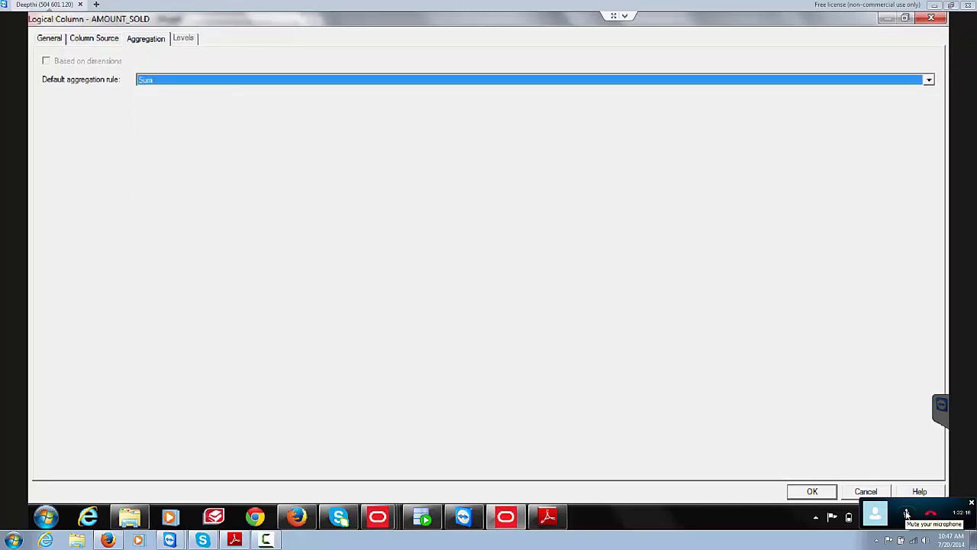
key(Return)
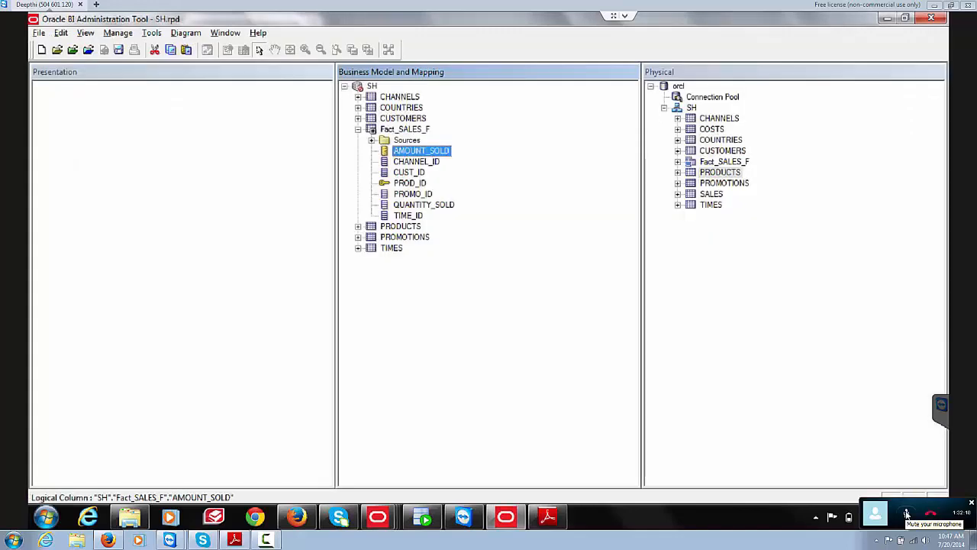
Step: Set the QUANTITY_SOLD logical column's default aggregation rule to Sum
click(906, 514)
double_click(424, 204)
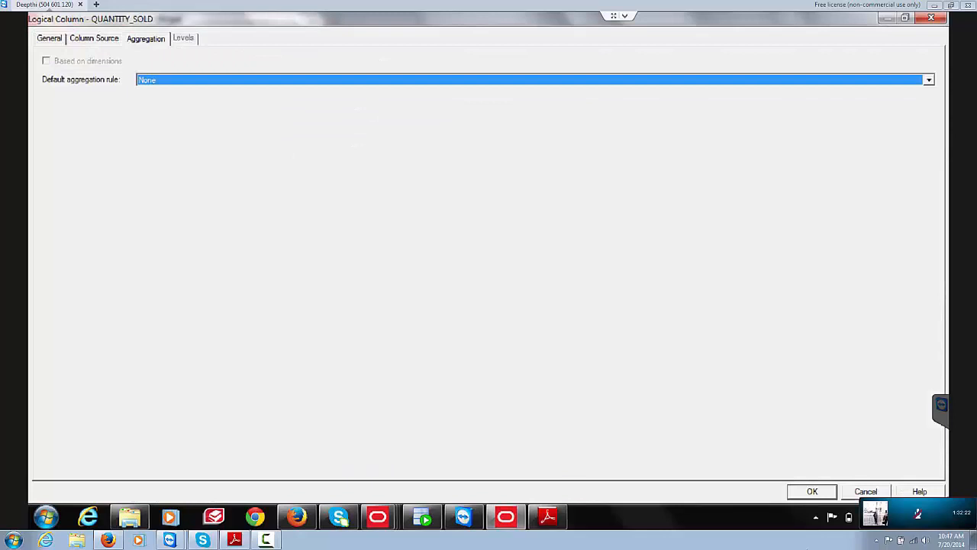
click(424, 79)
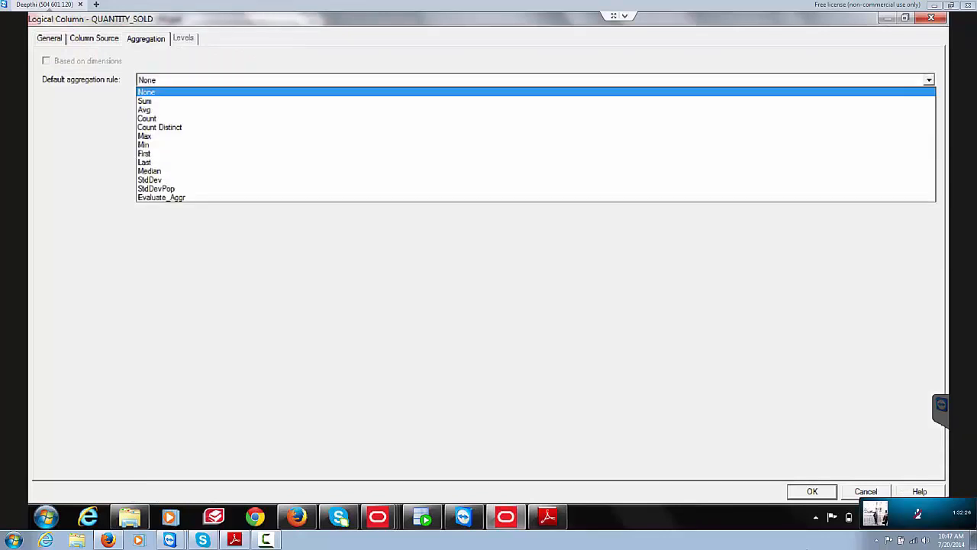
key(Down)
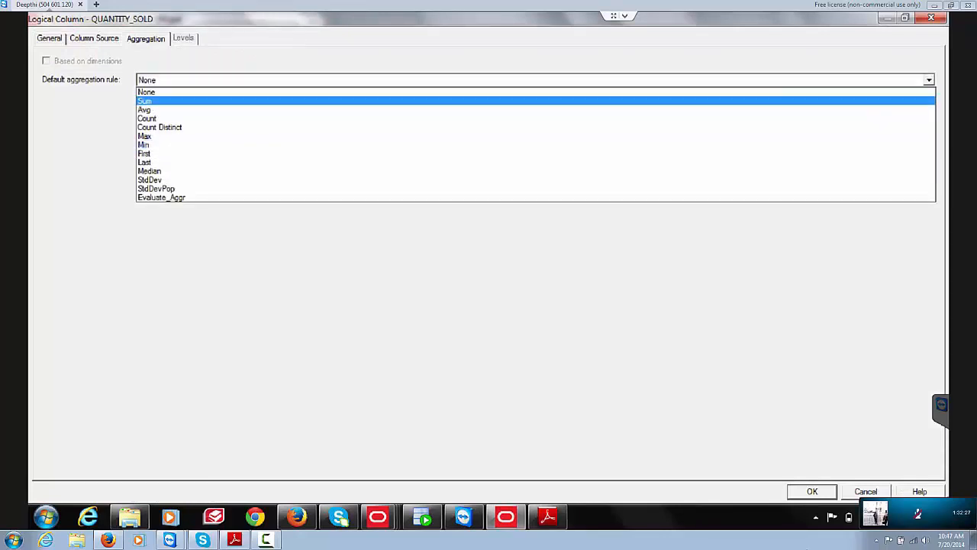
key(Return)
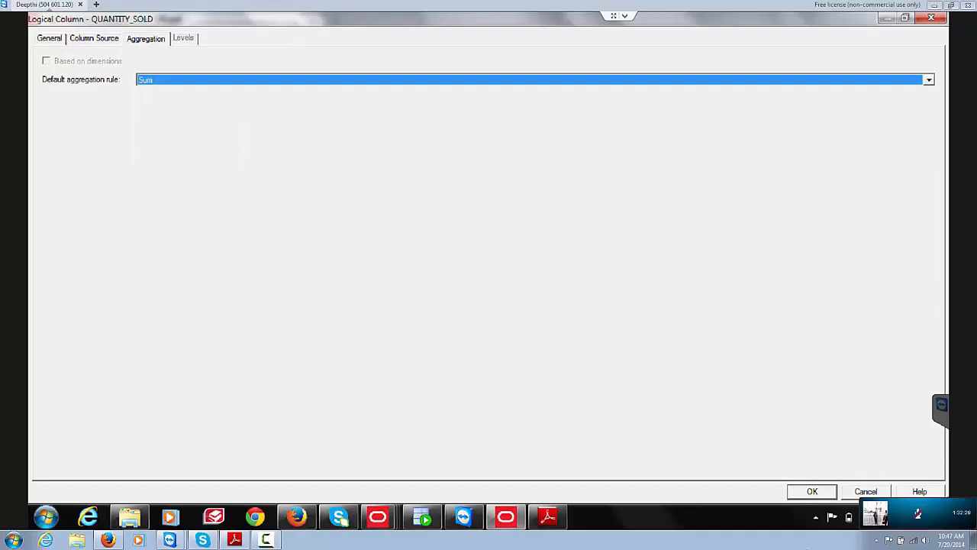
key(Return)
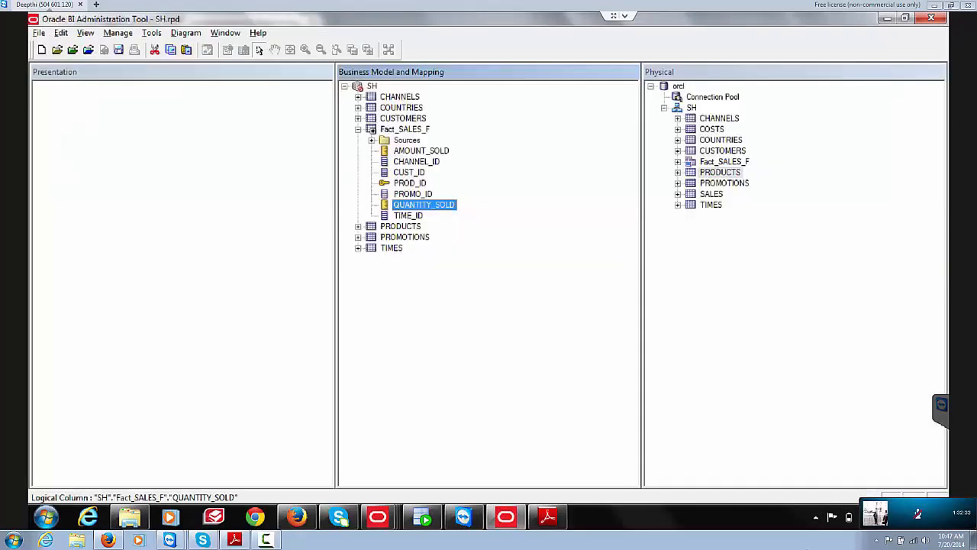
key(alt+Tab)
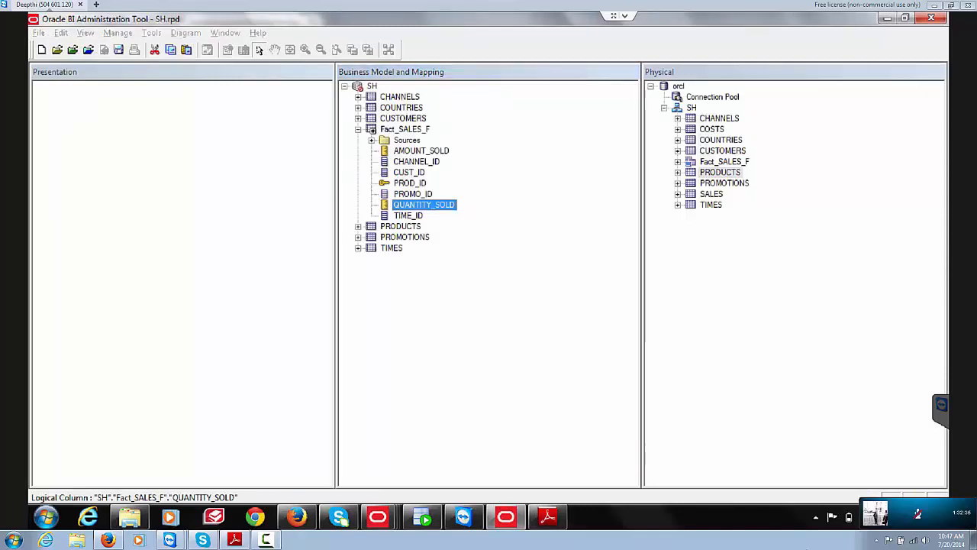
Step: Page the guide to page 22, Create Logical Joins step 2 and its screenshot
scroll(496, 282, down, 5)
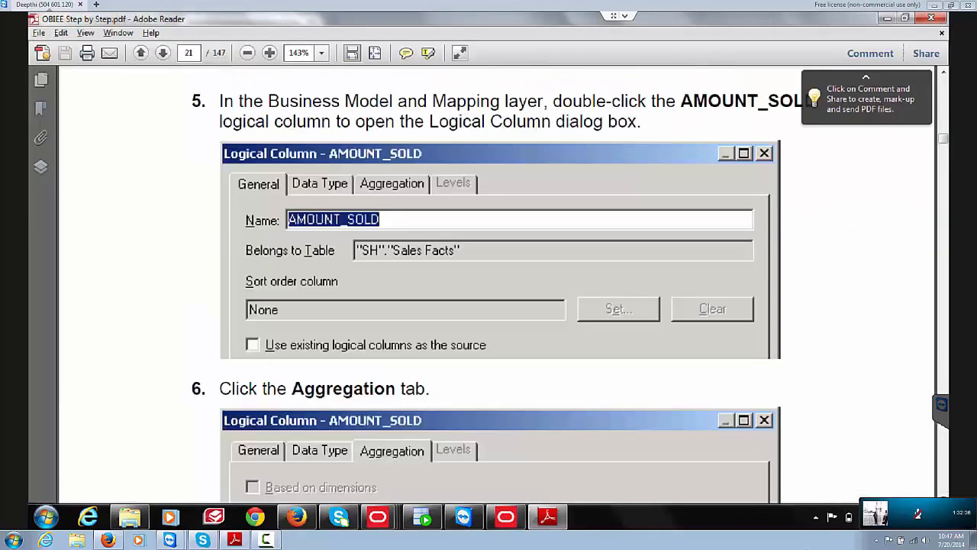
scroll(496, 283, down, 5)
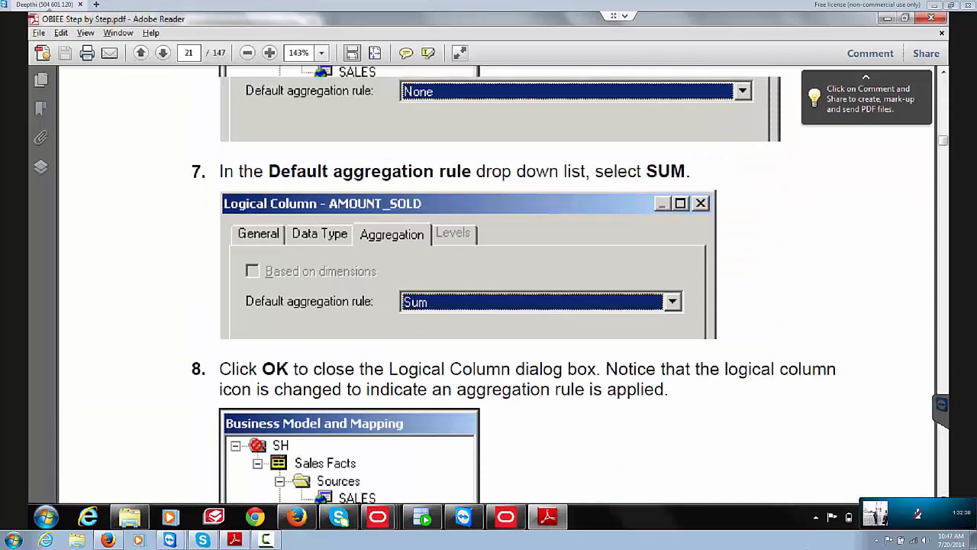
scroll(496, 282, down, 5)
scroll(496, 282, down, 5)
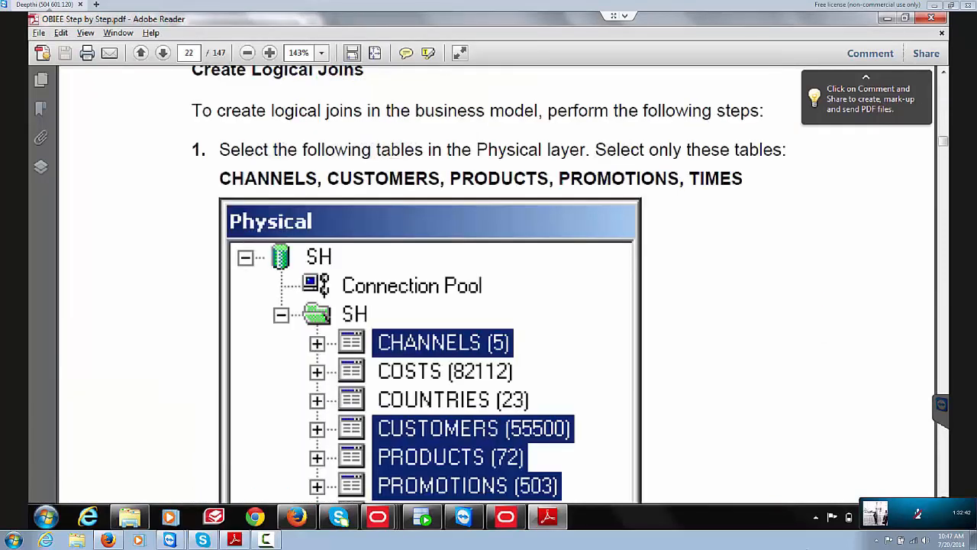
scroll(496, 282, down, 5)
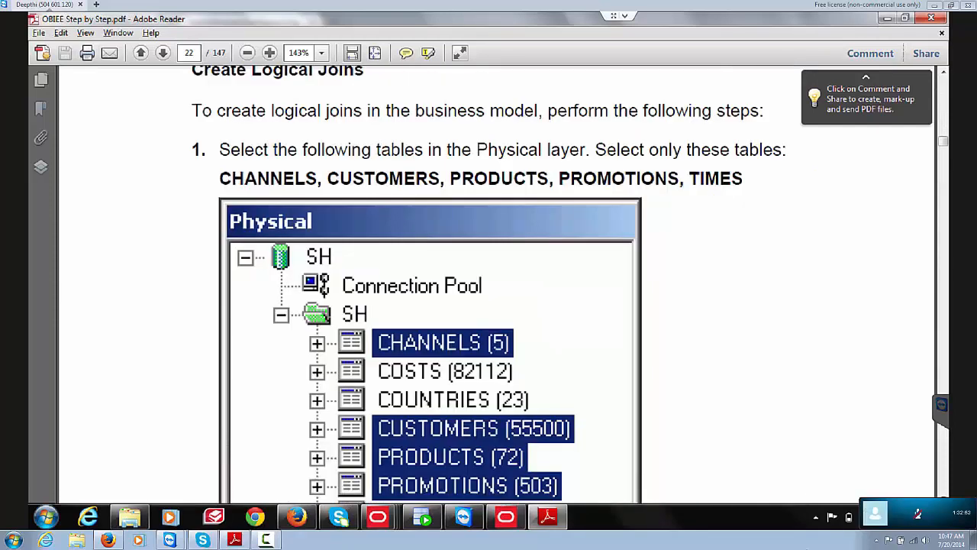
key(Page_Down)
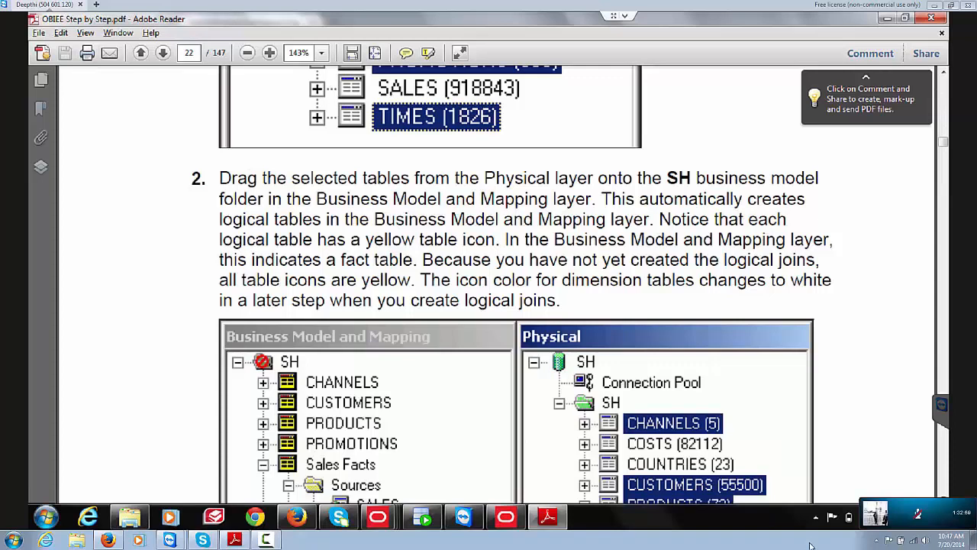
key(Page_Up)
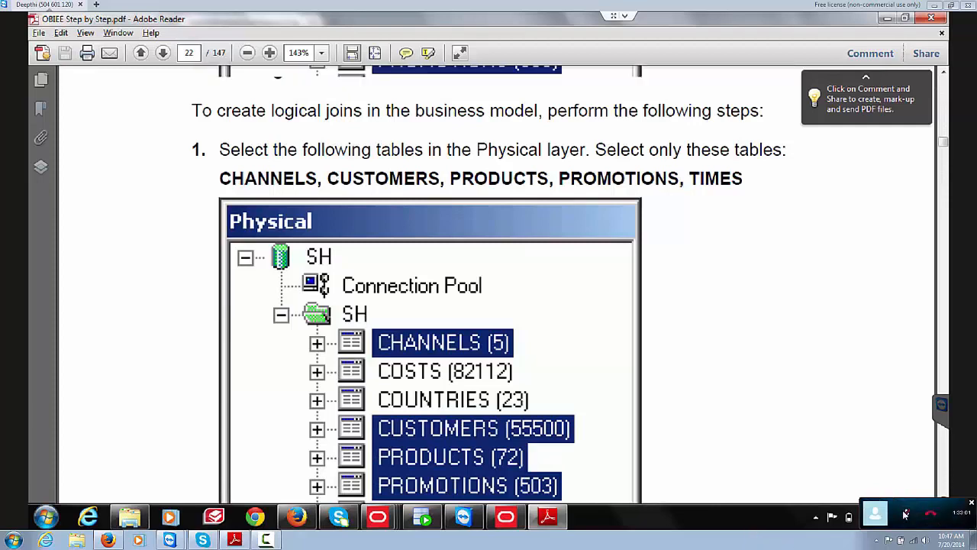
key(Page_Down)
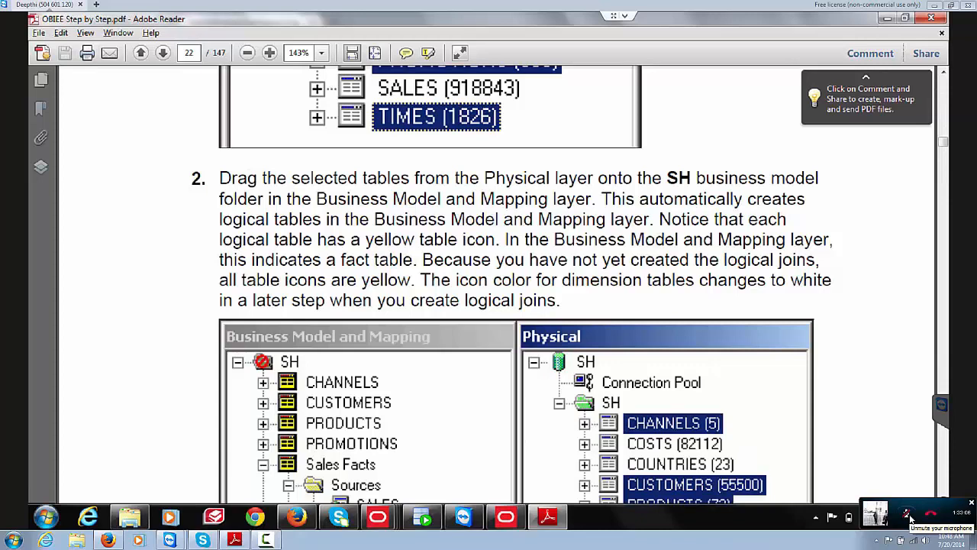
key(Down)
key(Down)
key(Down)
key(Down)
key(Down)
key(Down)
key(Down)
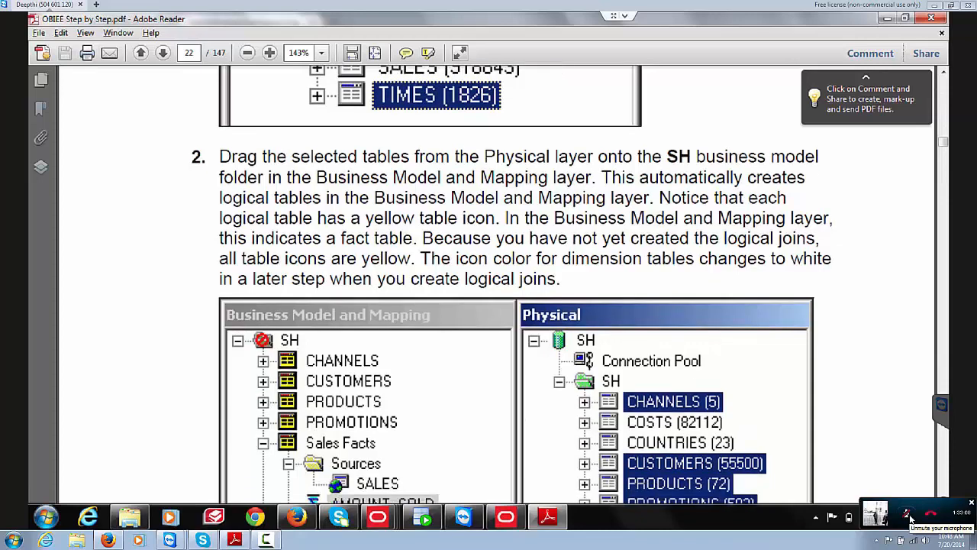
key(Down)
key(Down)
key(Down)
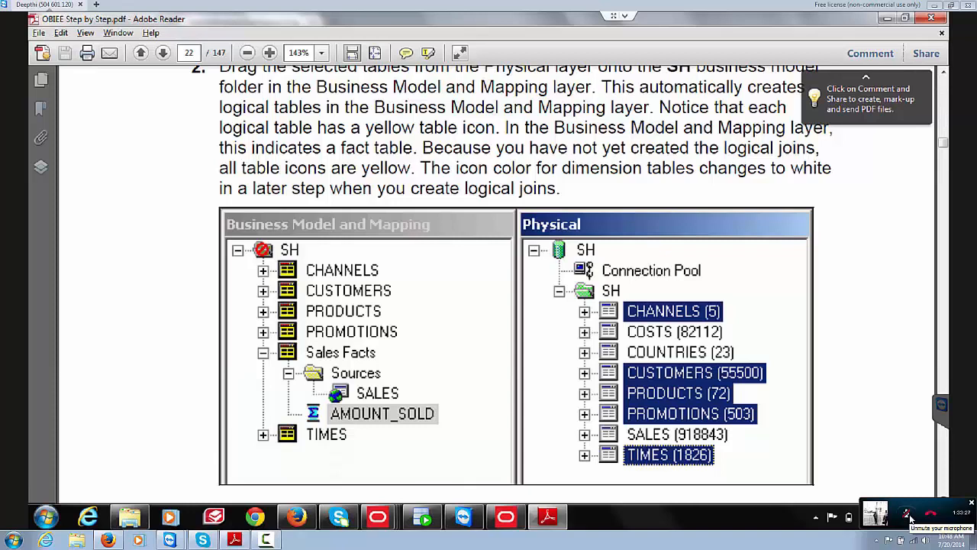
Step: Scroll through steps 3–8 to page 24's finished Logical Table Diagram
scroll(496, 284, down, 6)
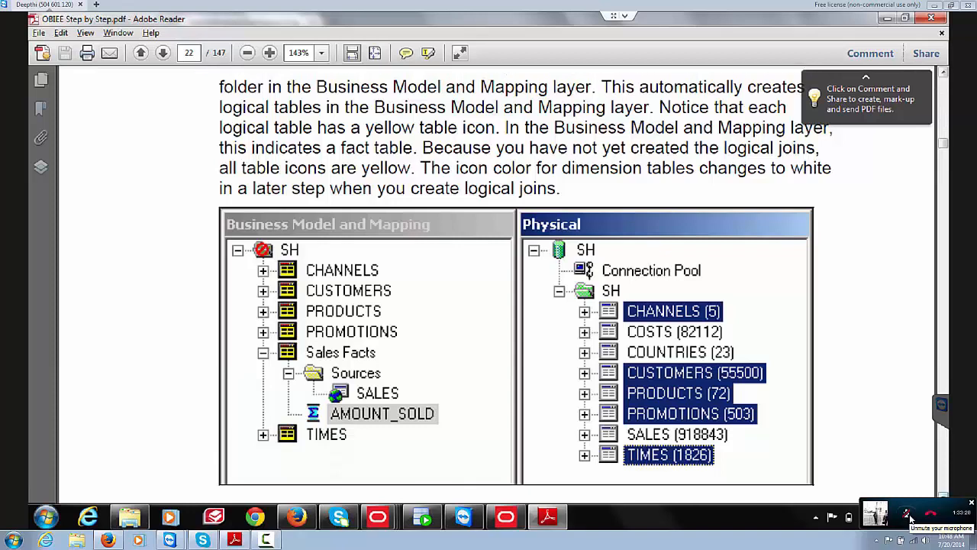
scroll(496, 284, down, 4)
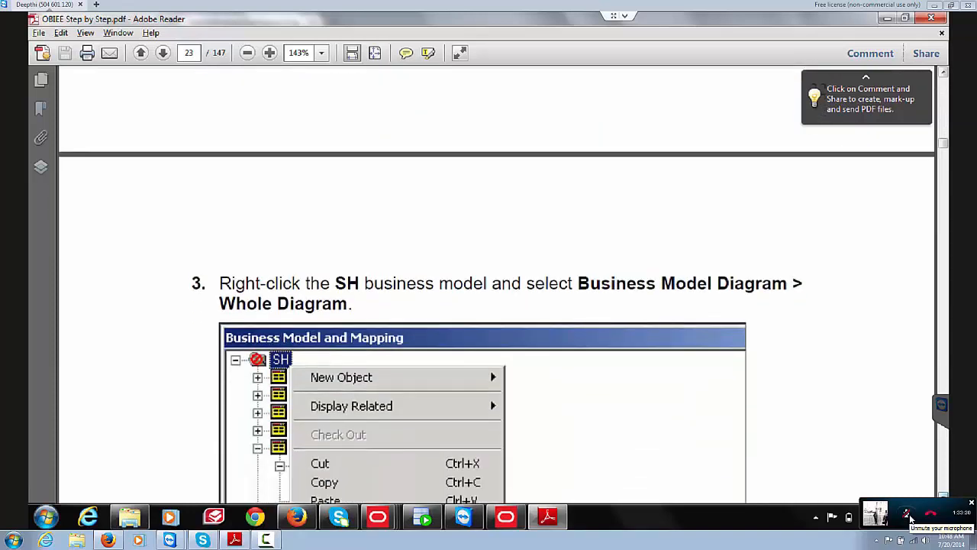
scroll(496, 284, down, 3)
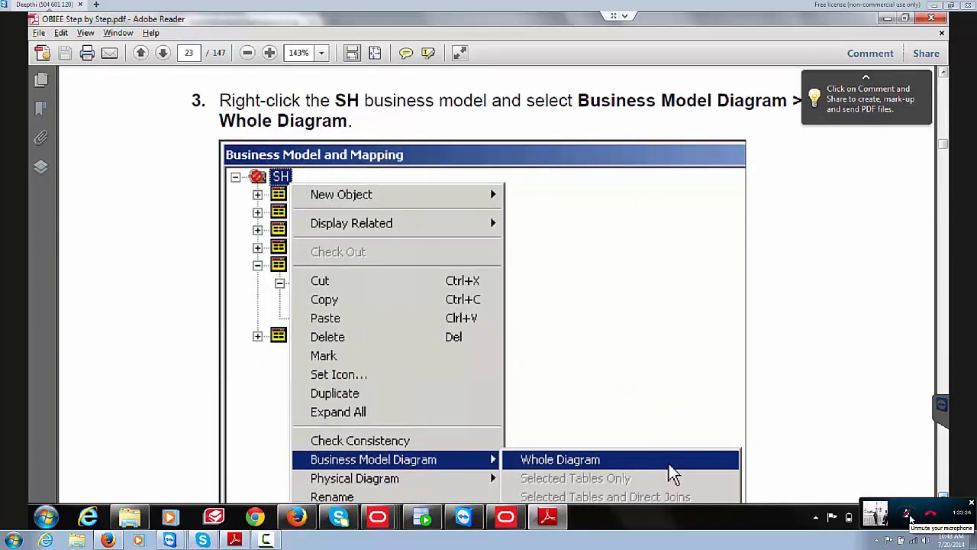
scroll(497, 284, down, 10)
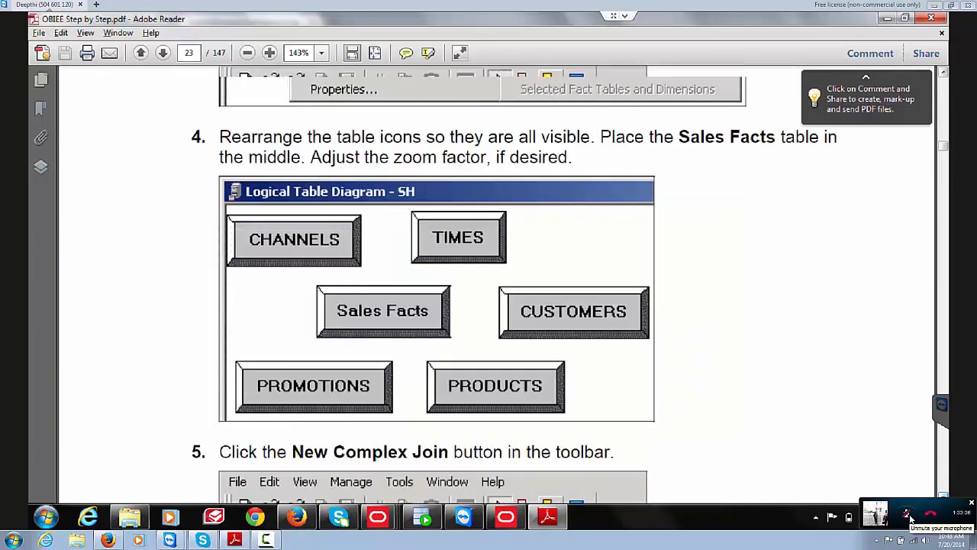
scroll(497, 284, down, 10)
scroll(496, 284, up, 10)
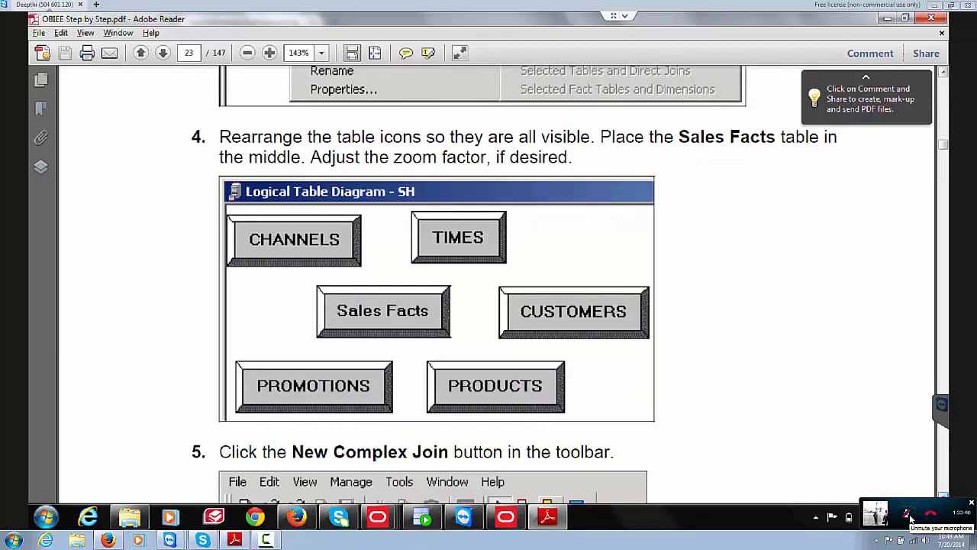
scroll(496, 284, down, 10)
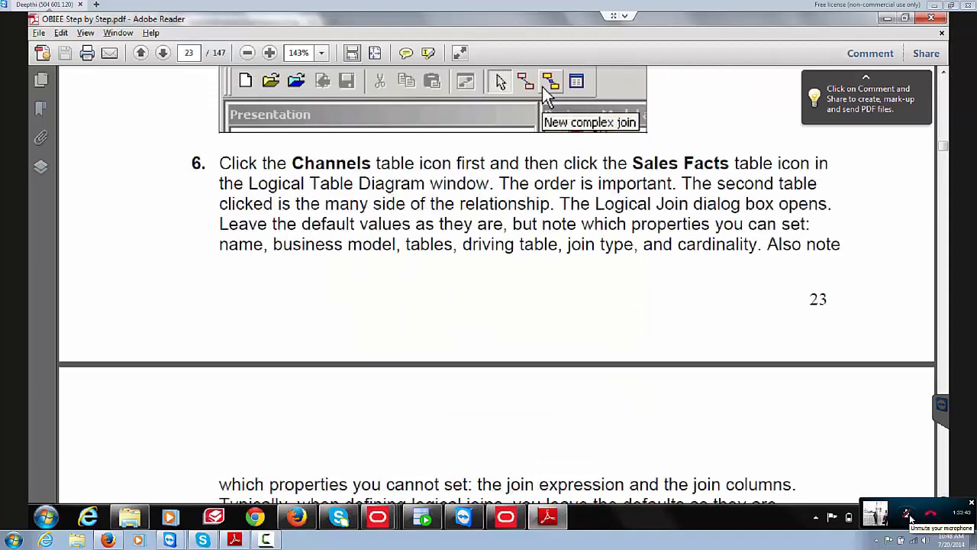
scroll(496, 284, down, 10)
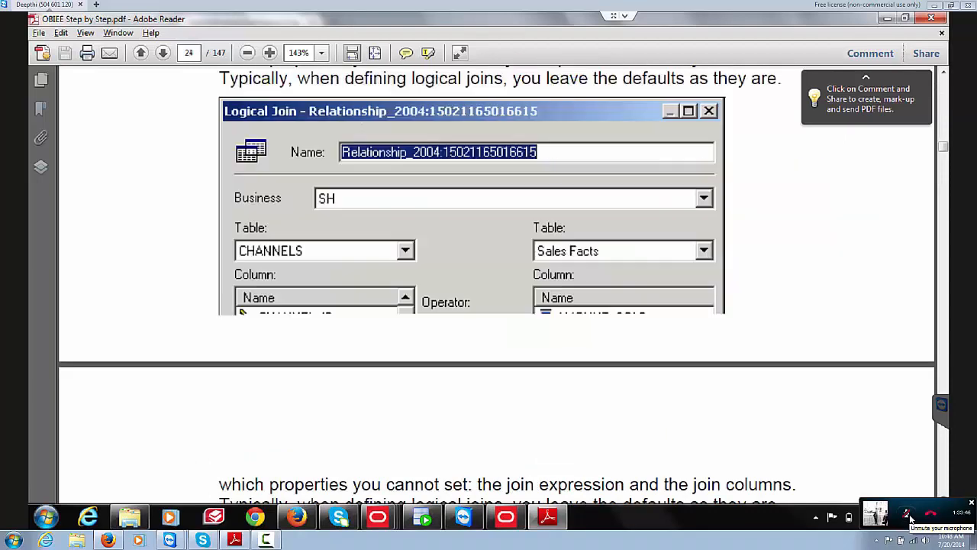
scroll(496, 284, down, 10)
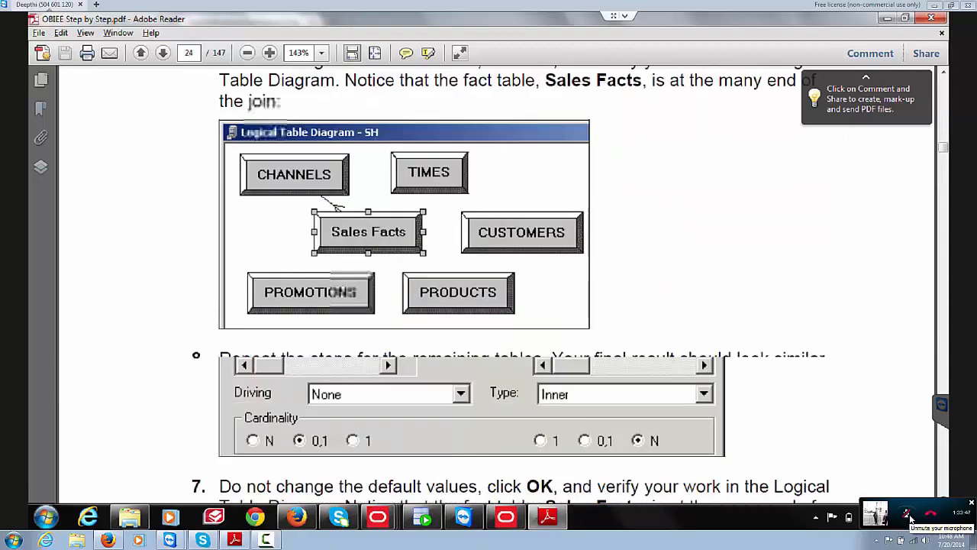
scroll(496, 284, down, 10)
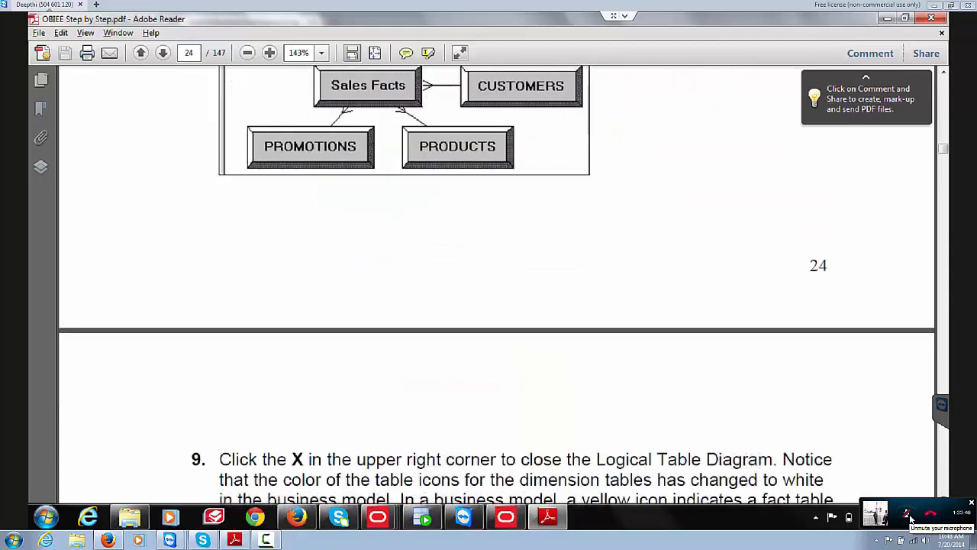
scroll(496, 284, up, 2)
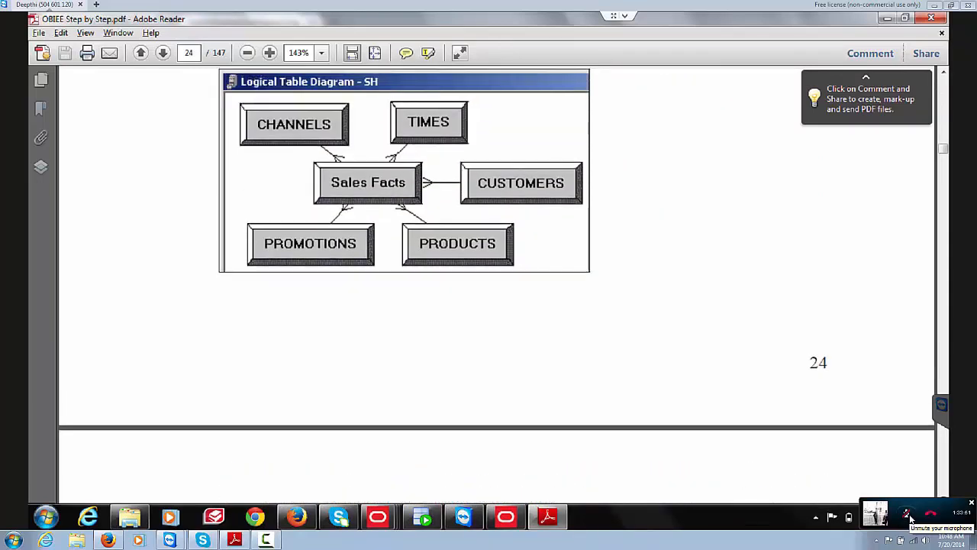
click(505, 517)
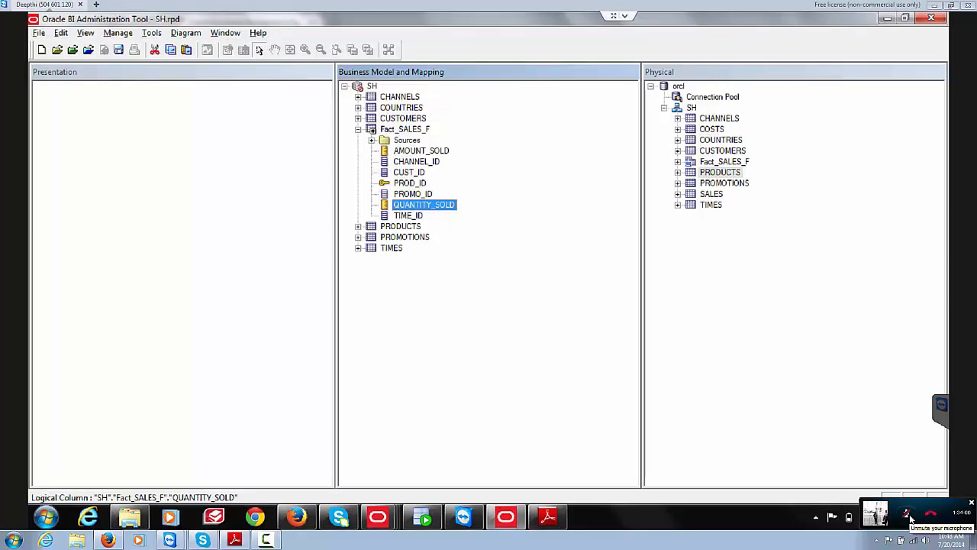
right_click(372, 86)
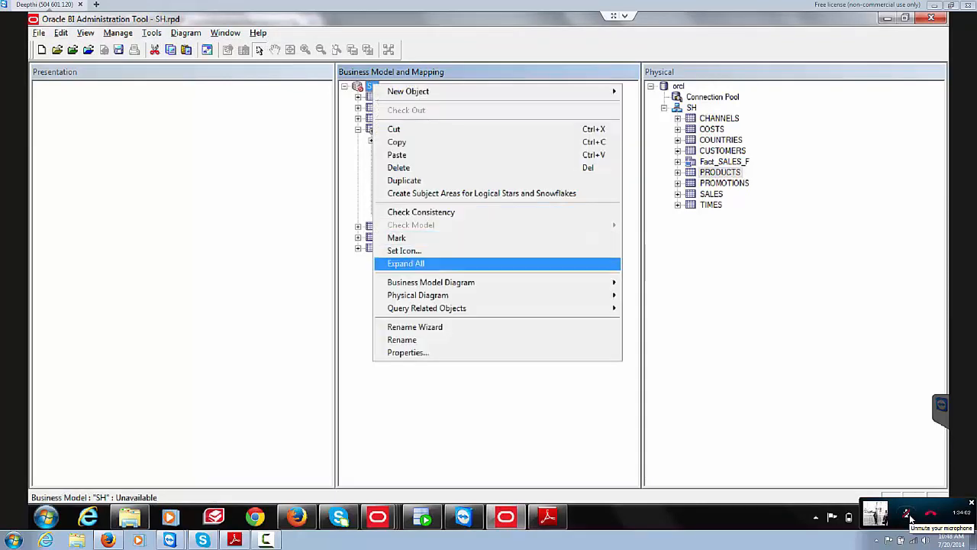
mouse_move(431, 282)
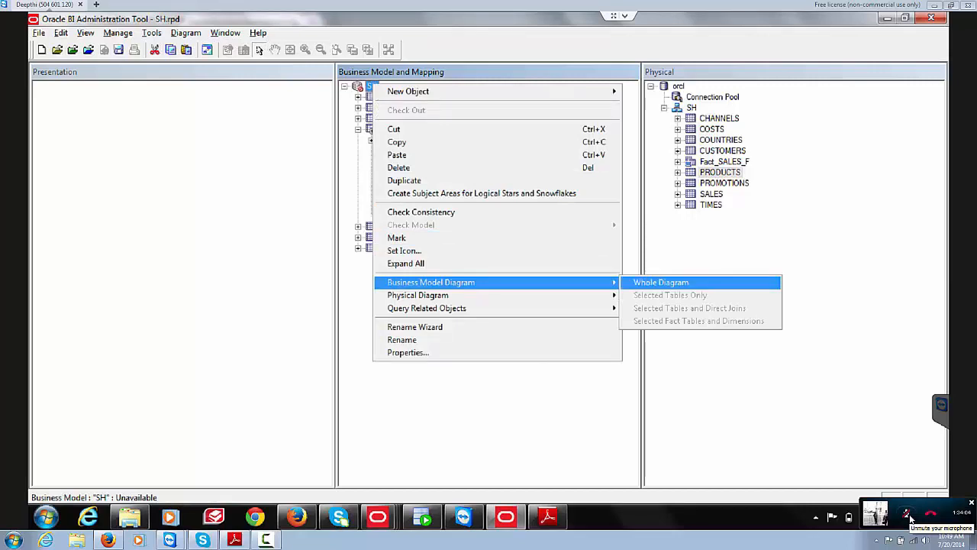
click(662, 281)
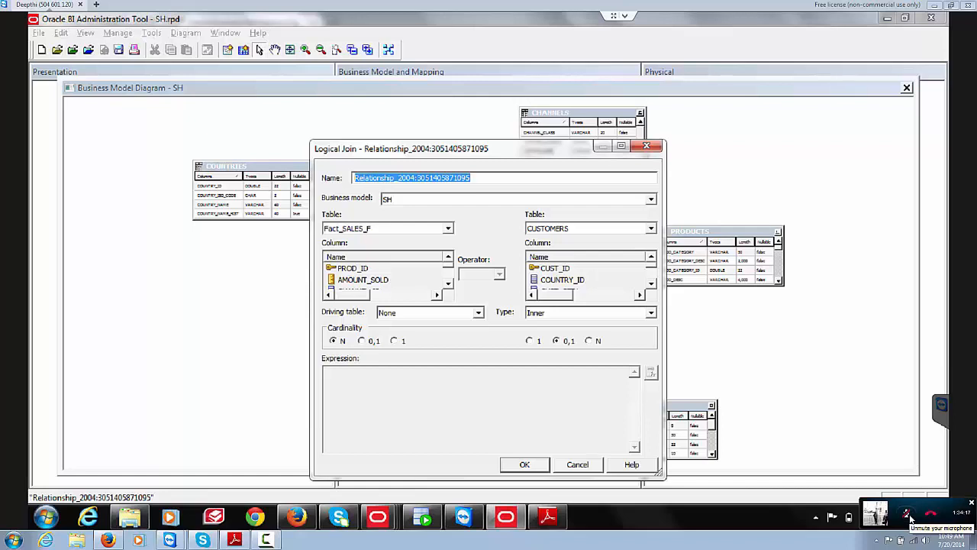
key(Escape)
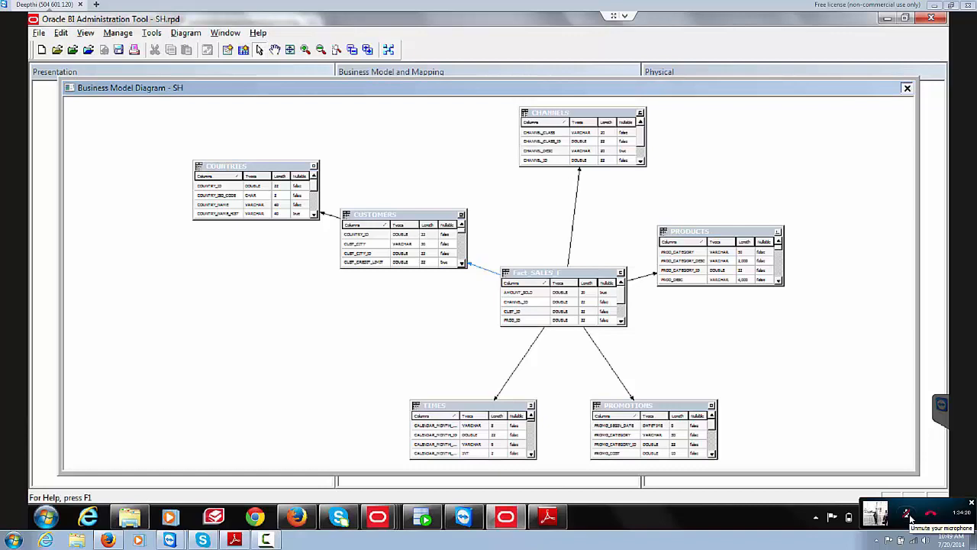
click(907, 88)
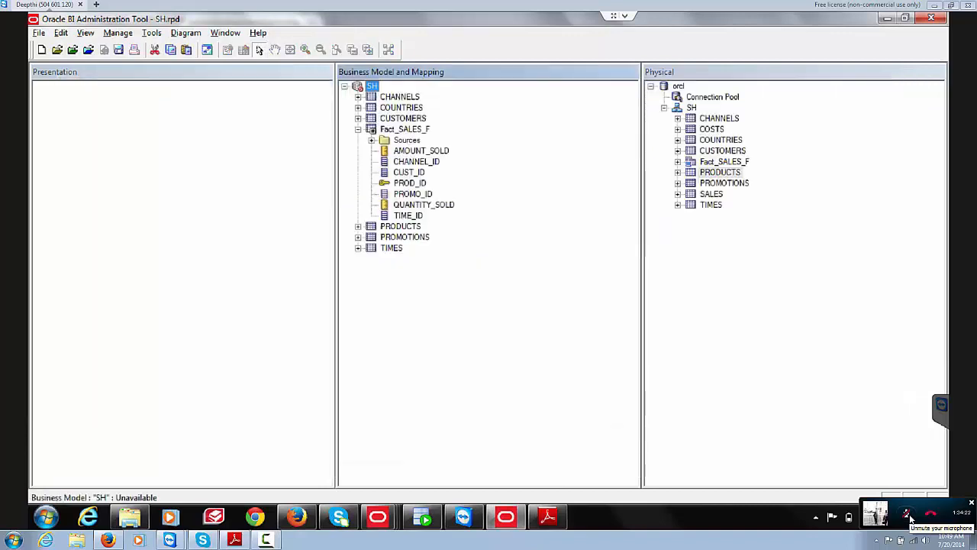
key(alt+Tab)
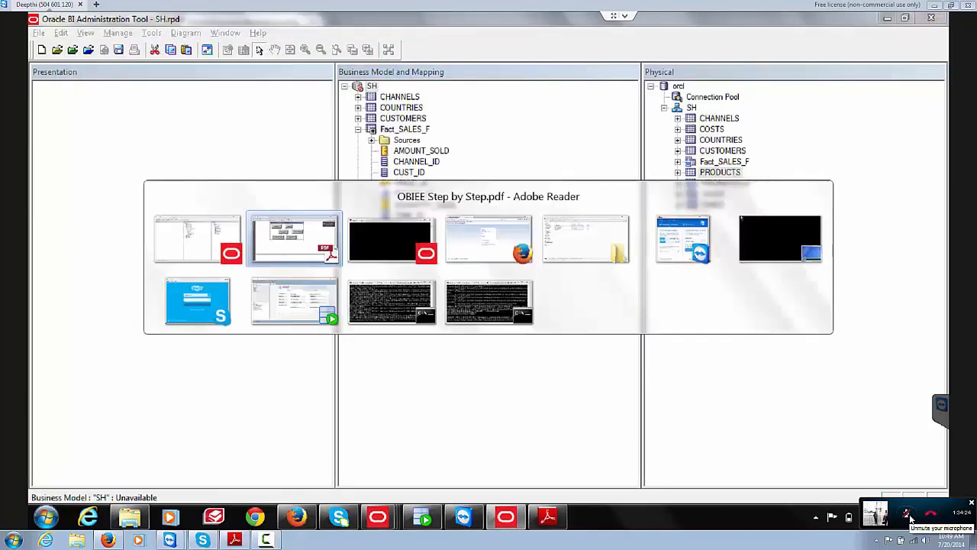
scroll(496, 284, down, 5)
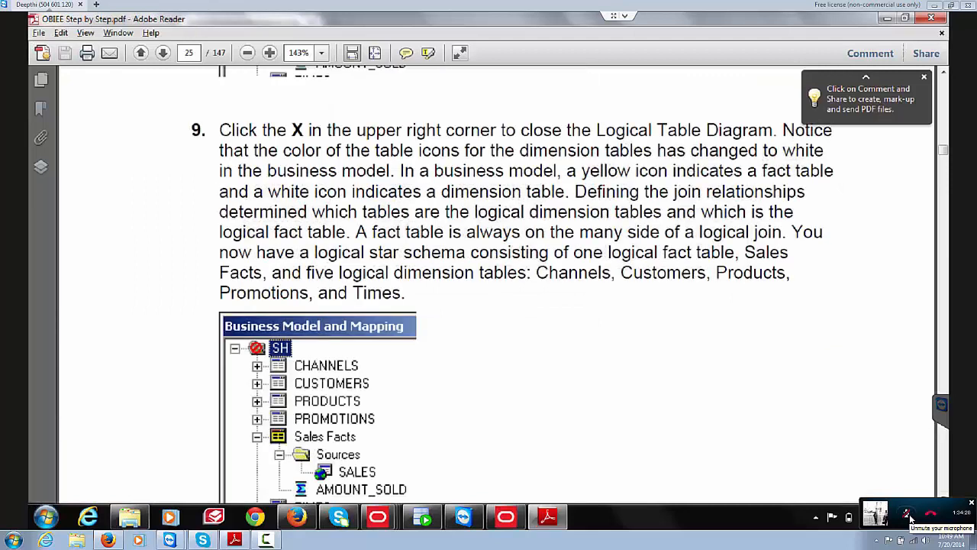
scroll(497, 284, down, 5)
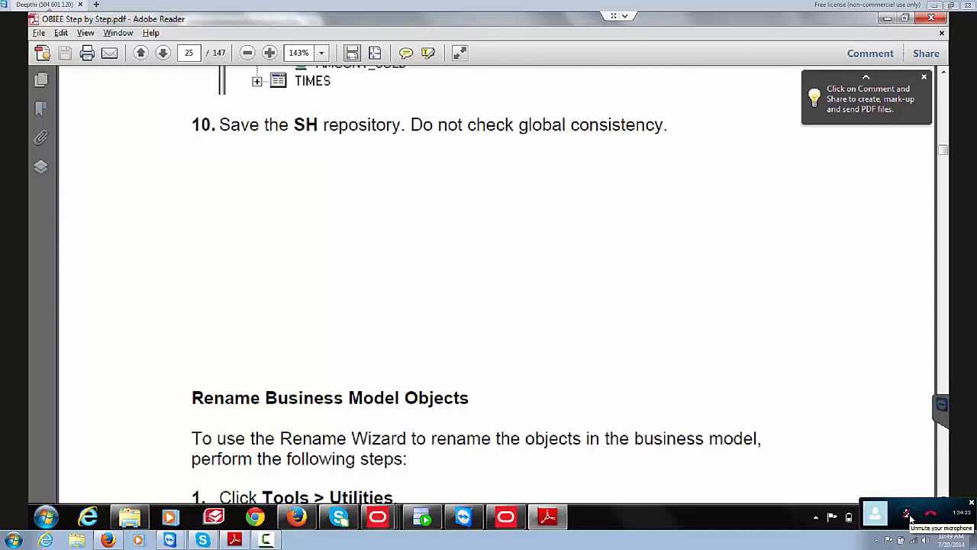
key(alt+Tab)
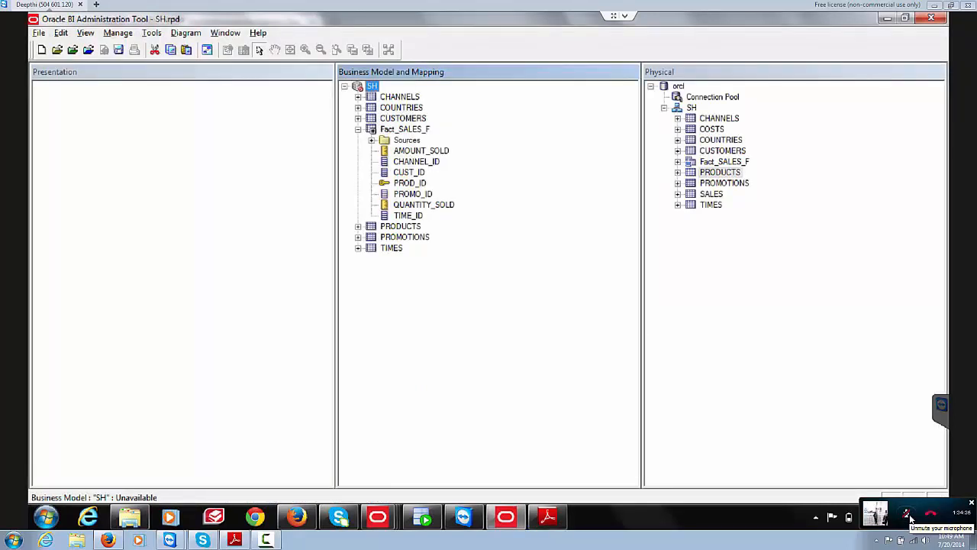
key(alt+Tab)
scroll(473, 291, down, 2)
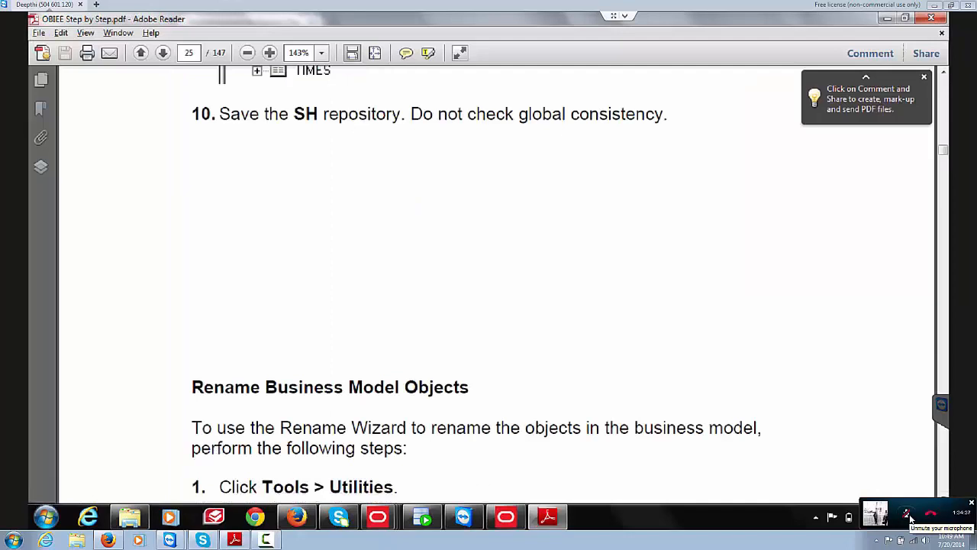
scroll(474, 290, down, 2)
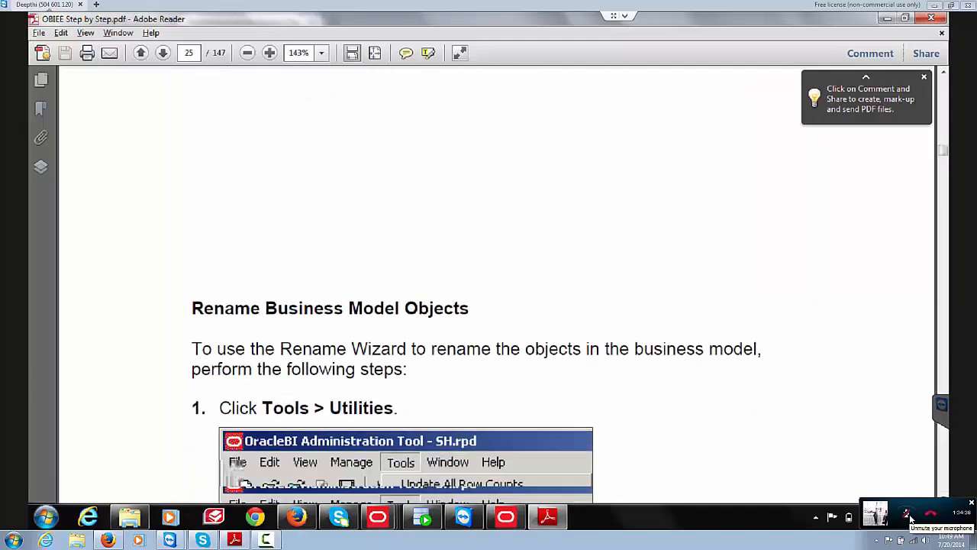
key(alt+Tab)
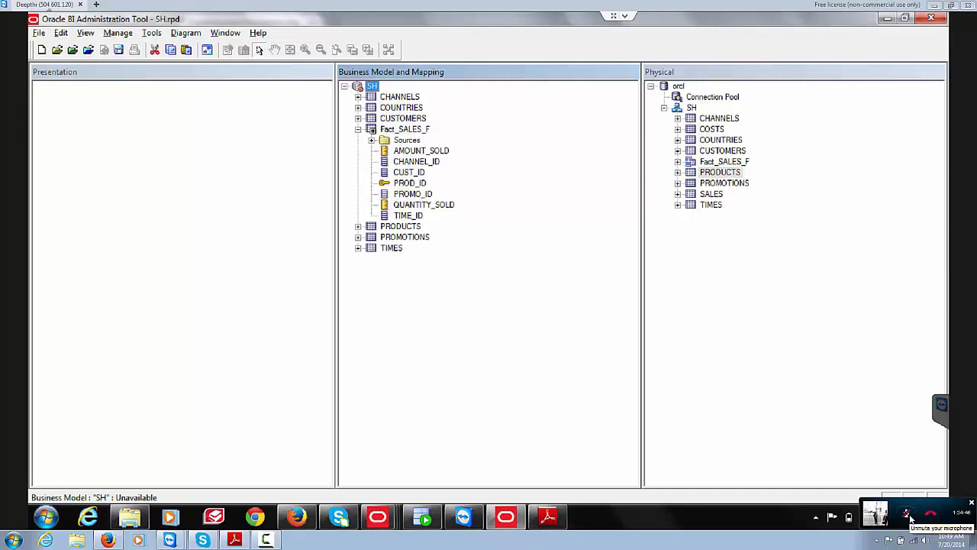
Step: Save the SH repository, declining the global consistency check
right_click(357, 86)
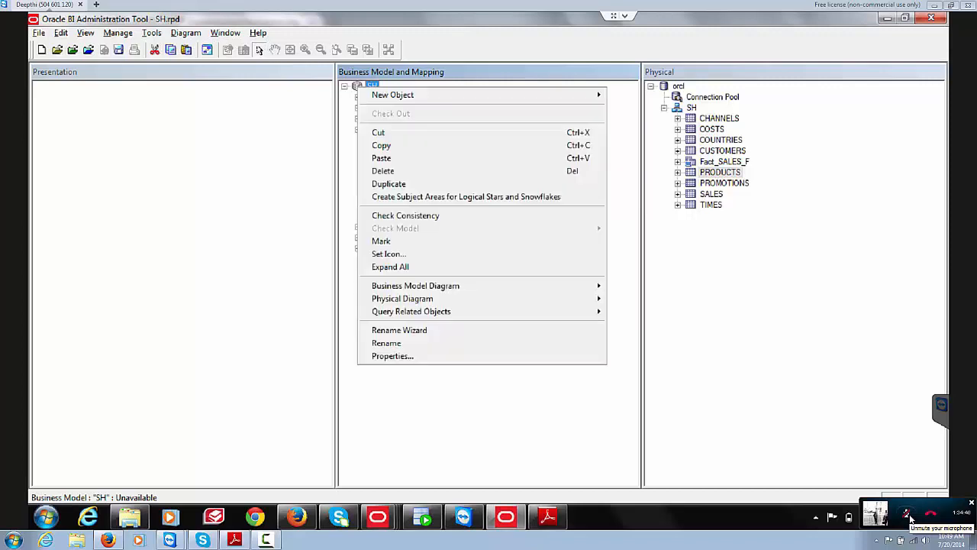
key(Escape)
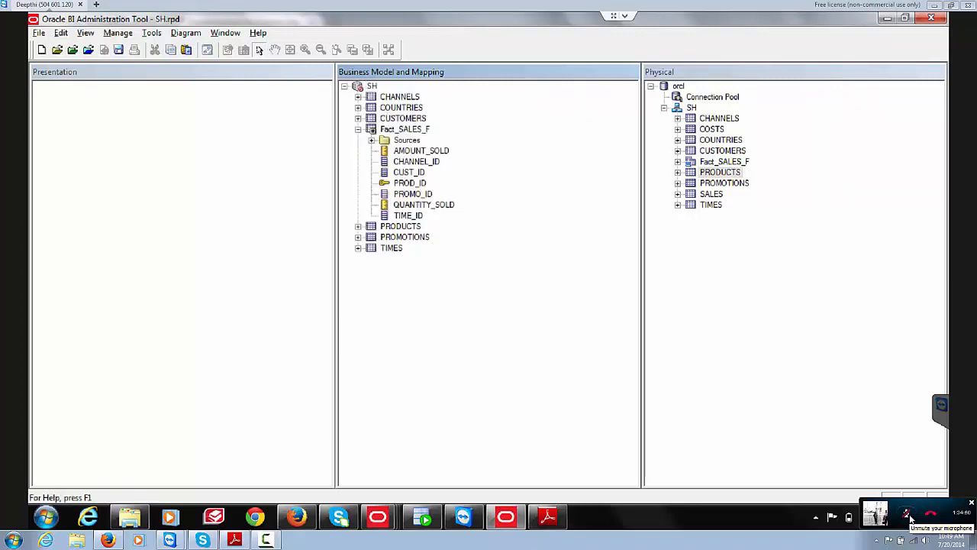
click(372, 86)
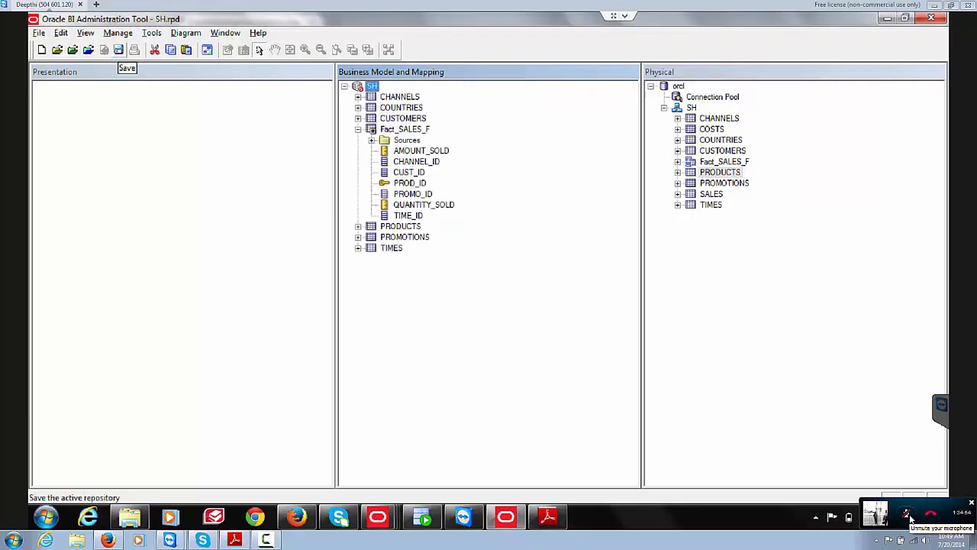
click(118, 50)
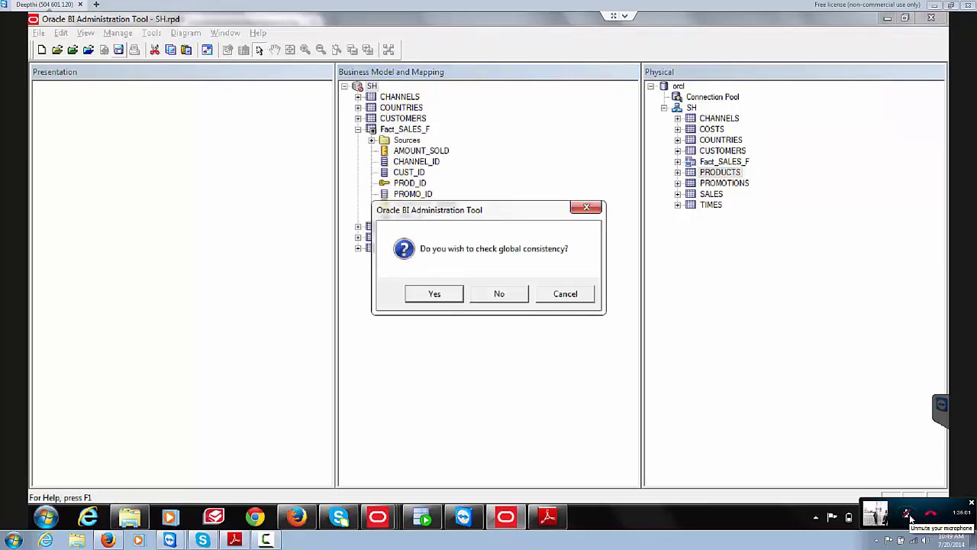
key(Tab)
key(Return)
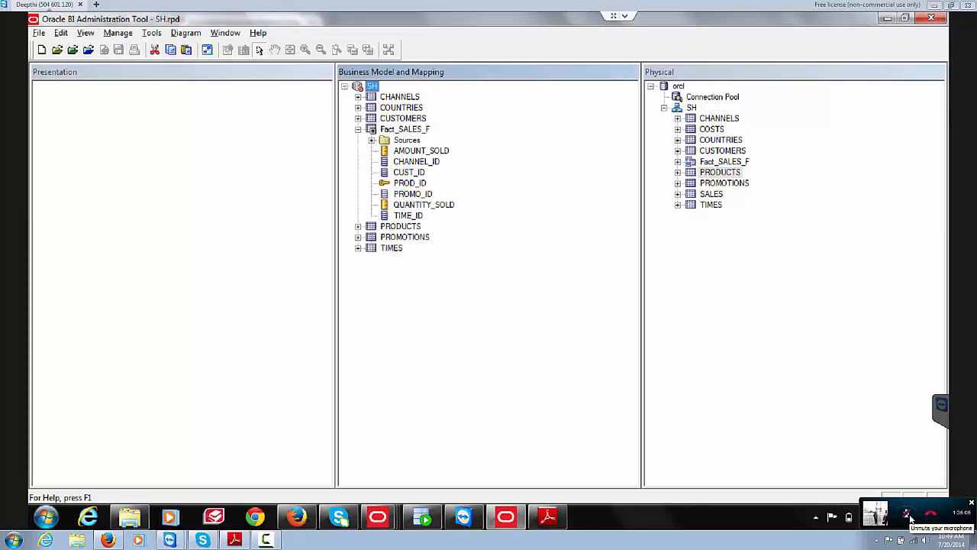
key(alt+Tab)
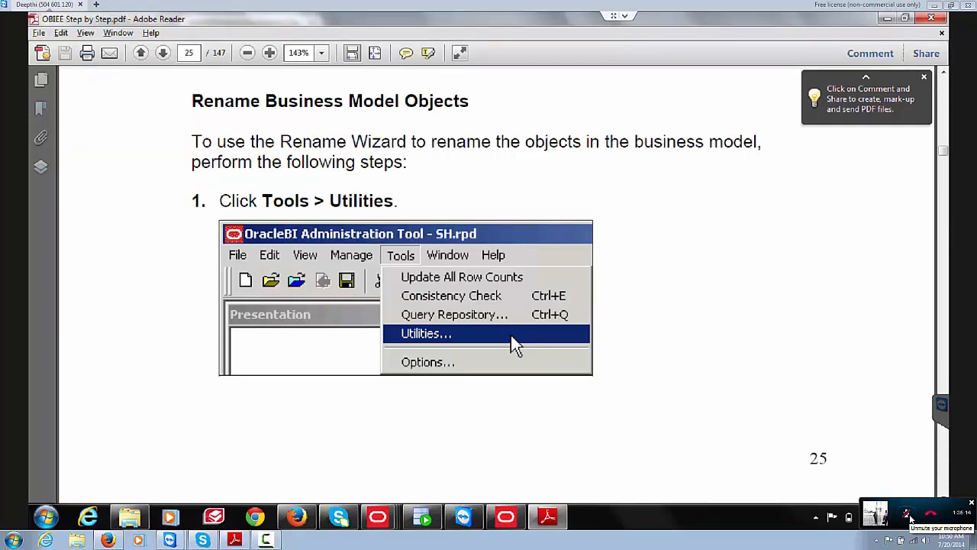
key(Page_Down)
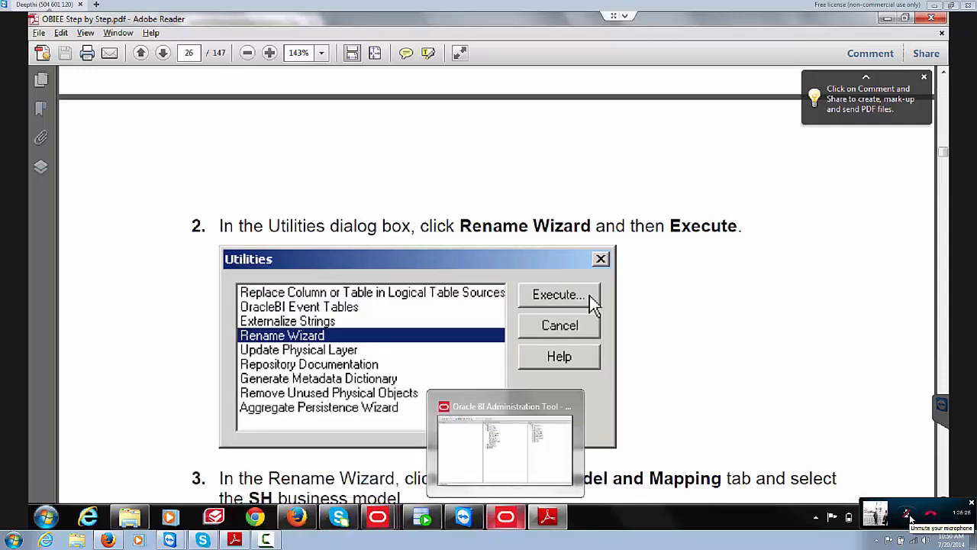
click(506, 517)
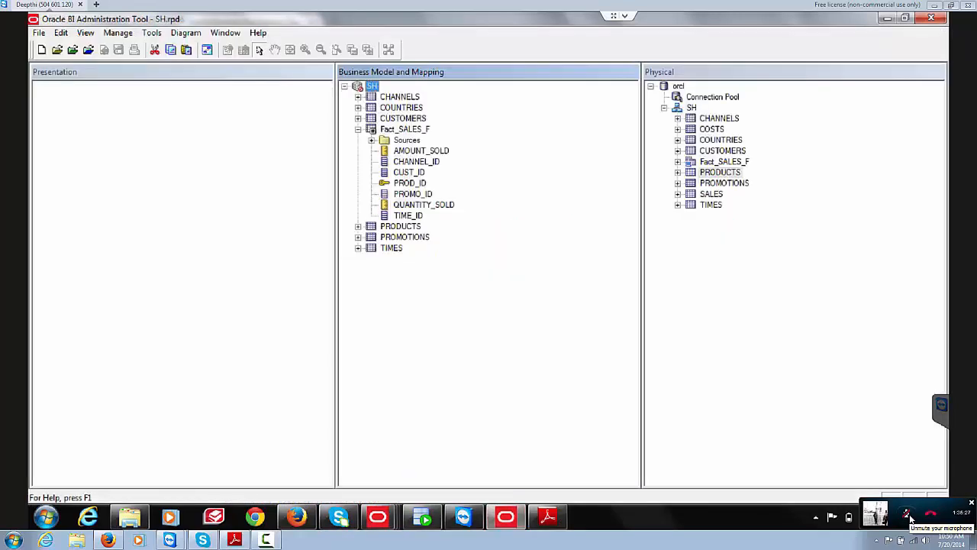
Step: Launch the Rename Wizard from Tools > Utilities
click(151, 33)
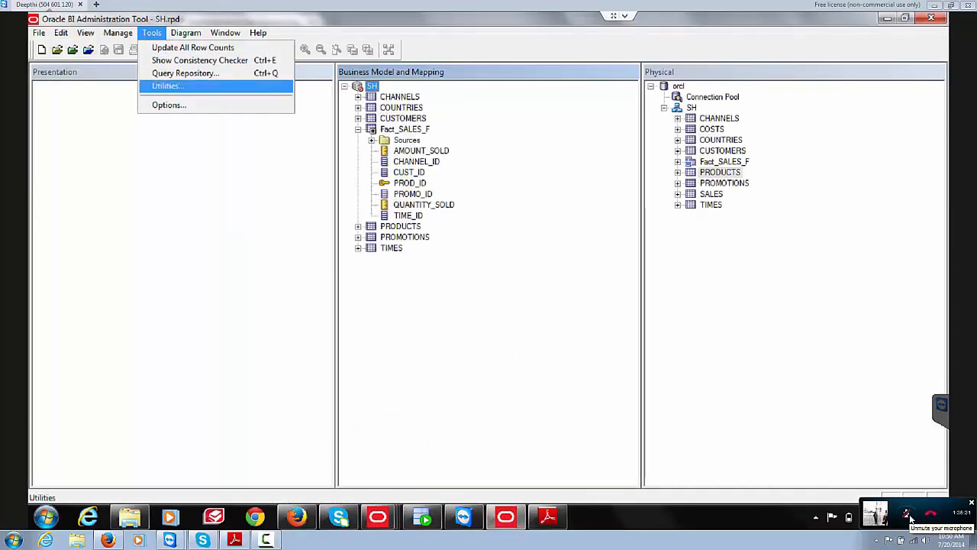
click(168, 86)
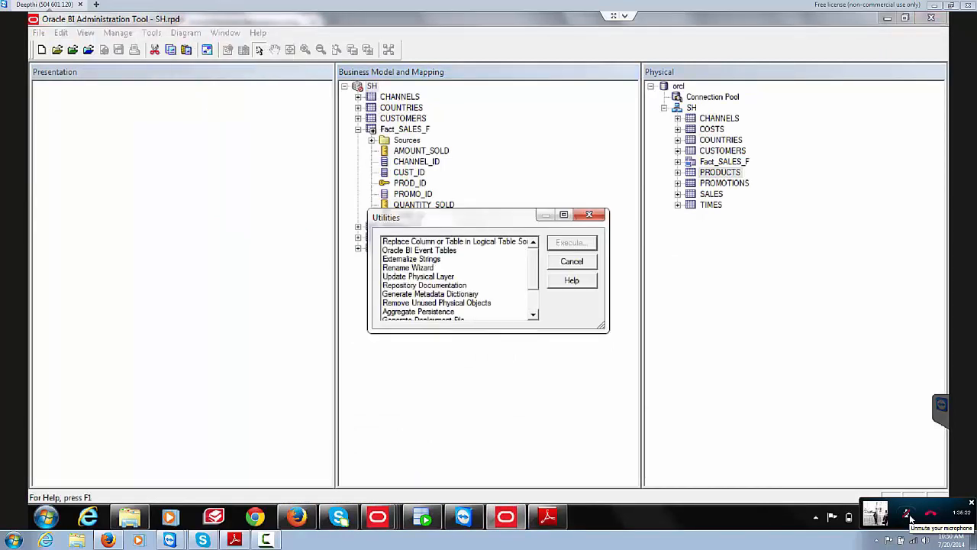
click(408, 268)
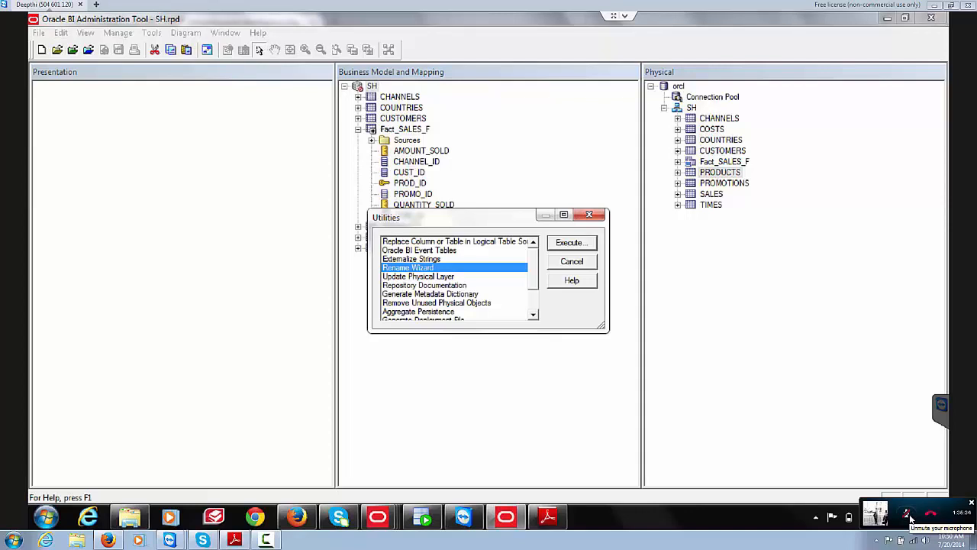
click(571, 242)
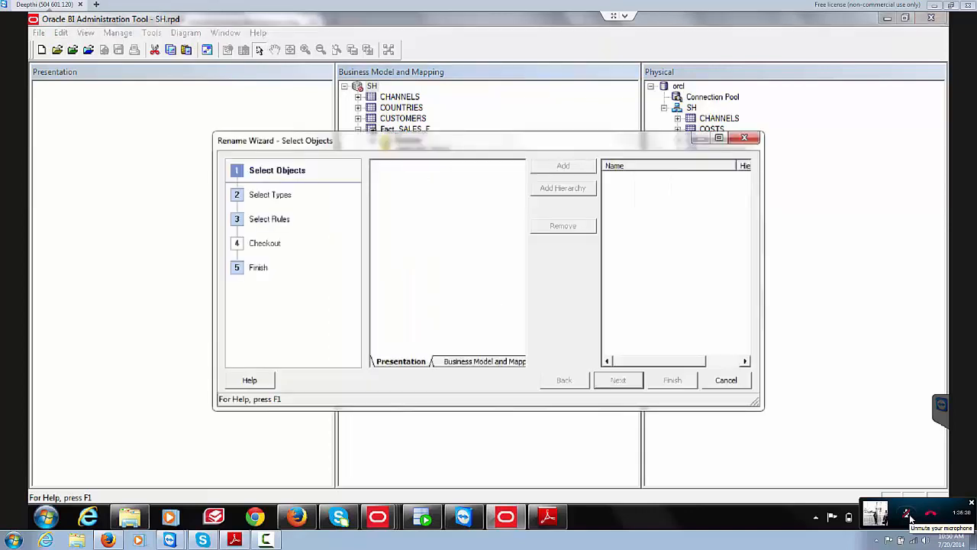
Step: List the SH business model's logical tables in the wizard, then return to the guide
click(484, 361)
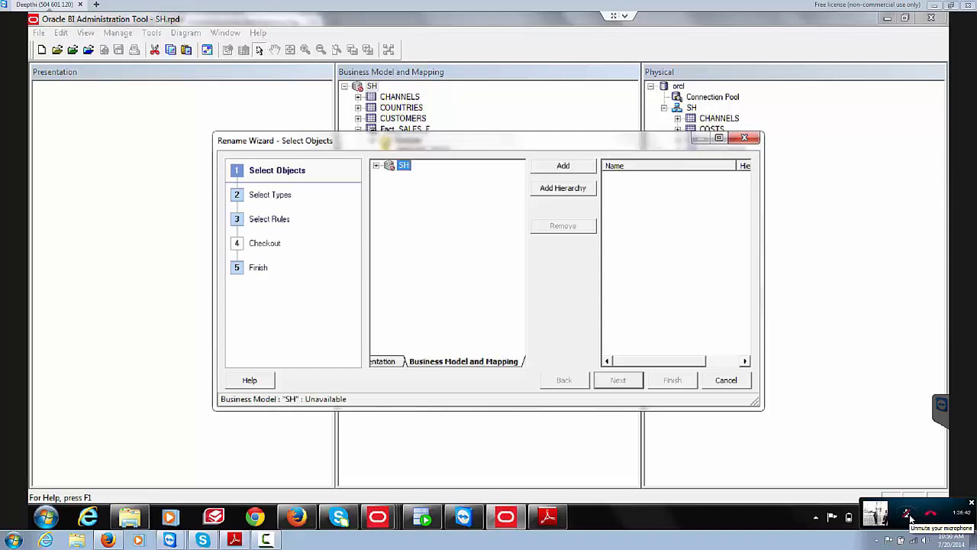
click(376, 165)
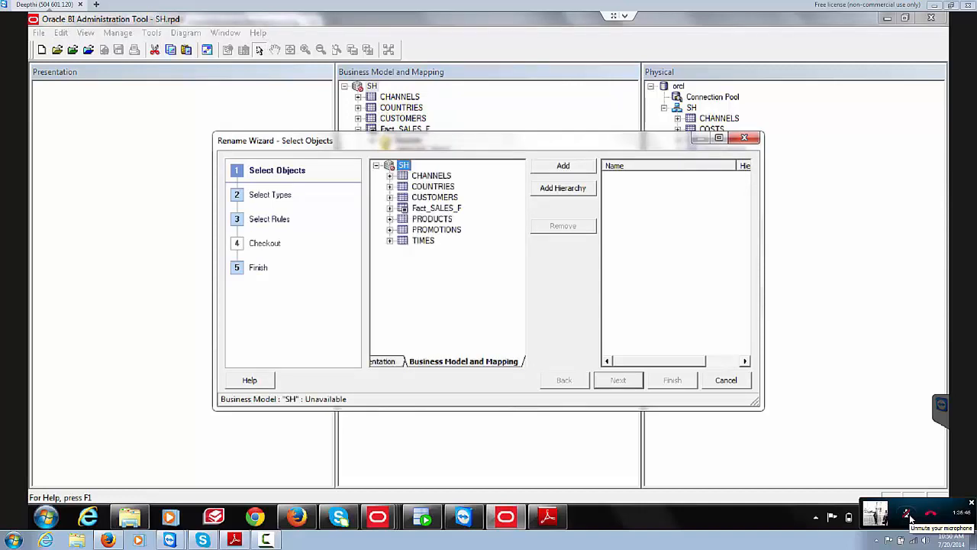
click(548, 517)
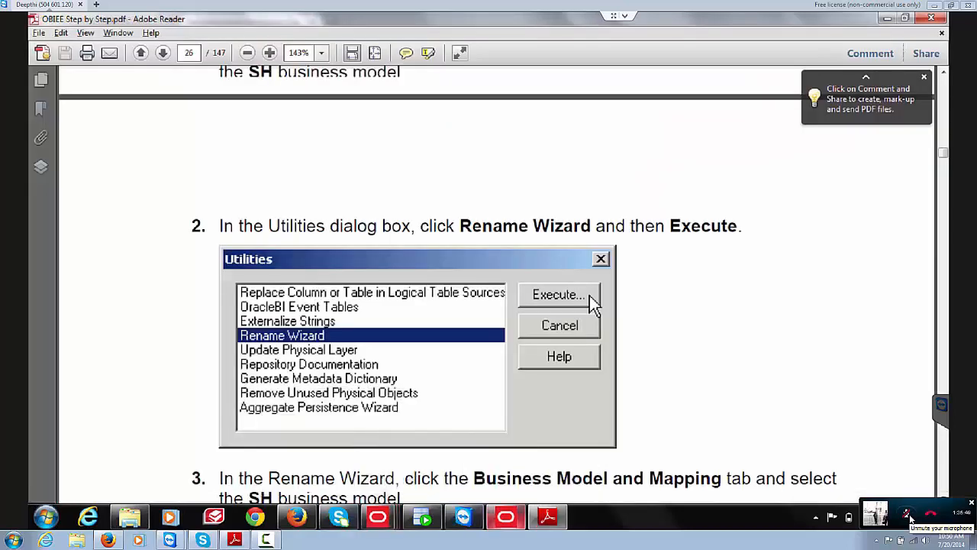
Step: Scroll the guide from page 26 to page 27's rename wizard type-selection steps
scroll(488, 290, down, 8)
click(505, 516)
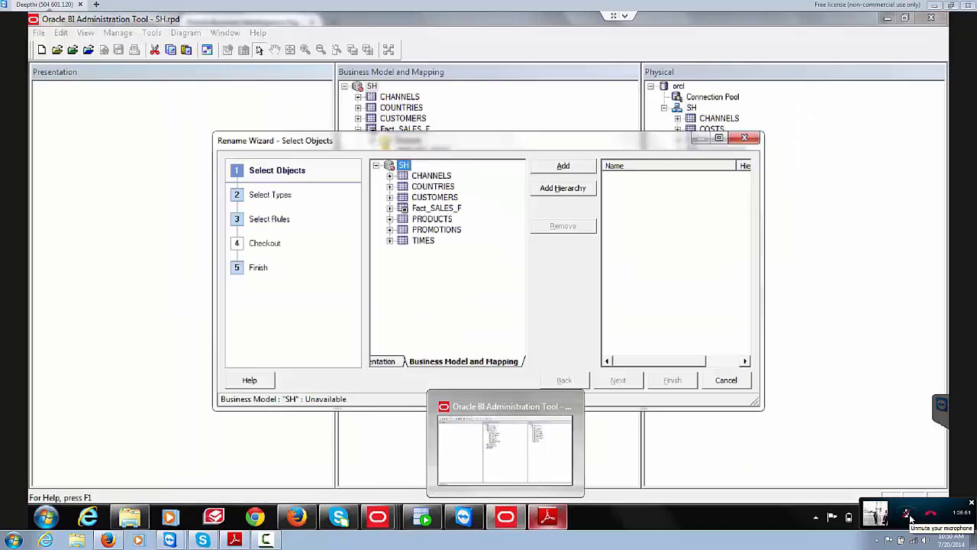
click(547, 517)
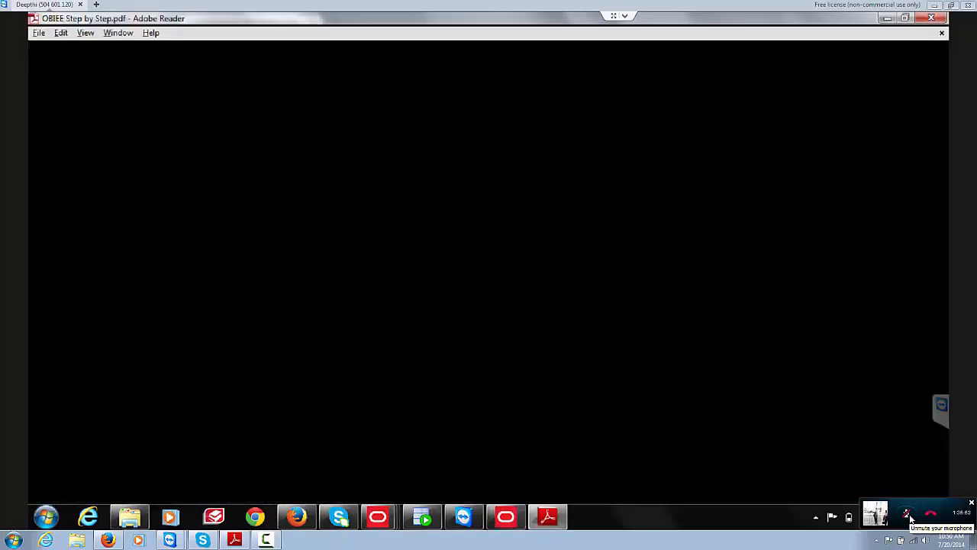
scroll(910, 520, down, 6)
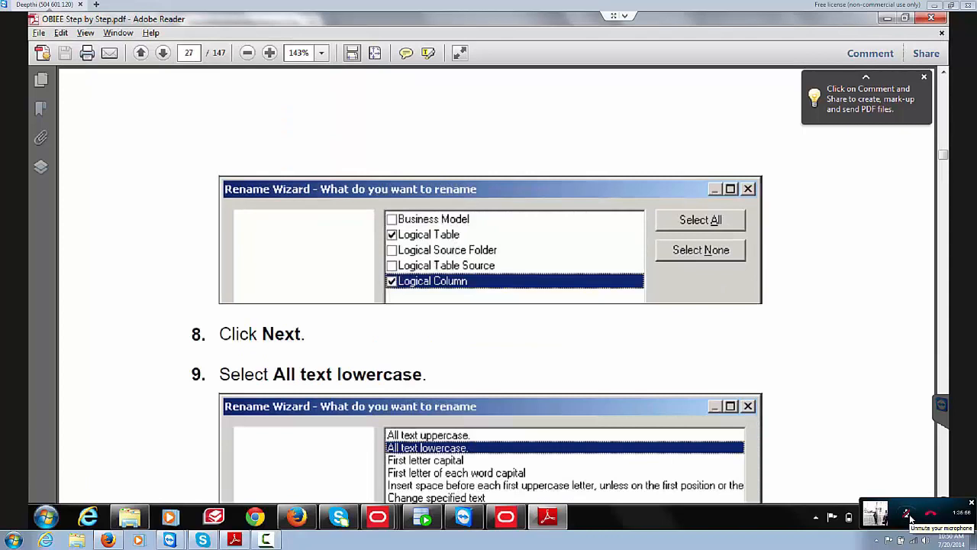
scroll(910, 520, up, 4)
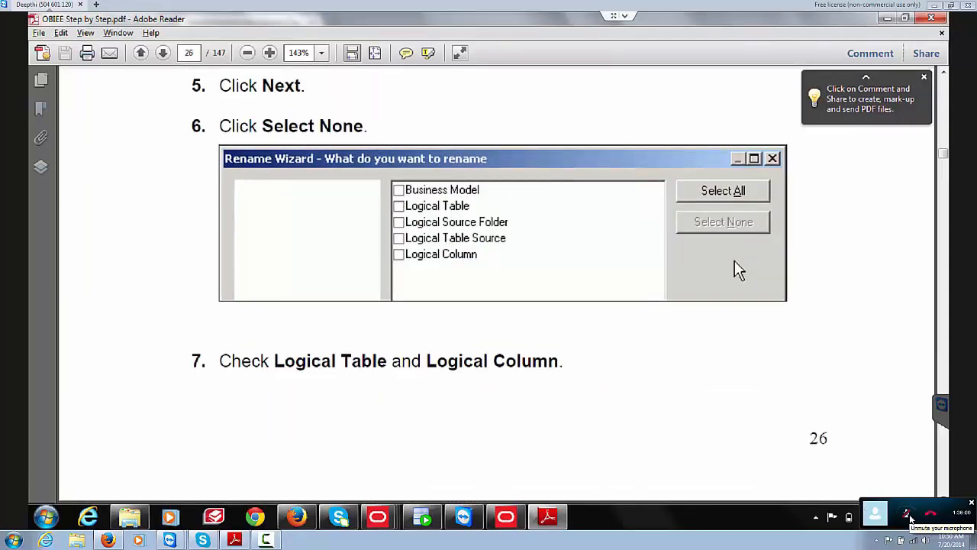
scroll(910, 519, down, 4)
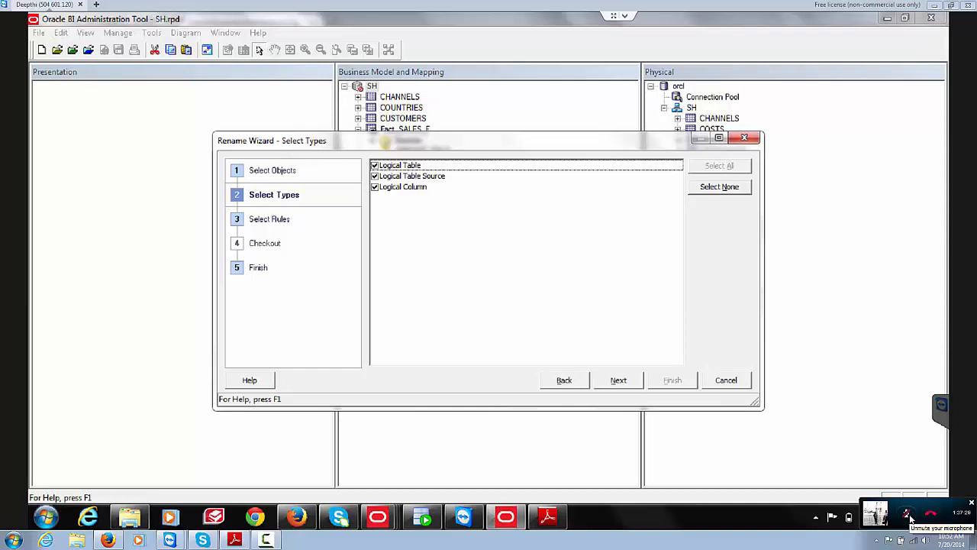
Step: Add the 'All text lowercase' and underscore-to-space rules in the Rename Wizard
key(alt+n)
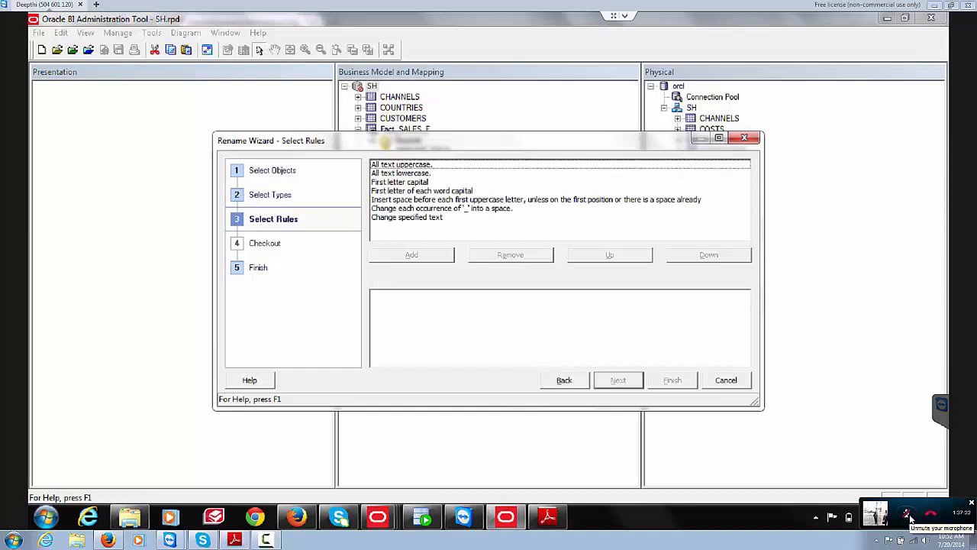
key(space)
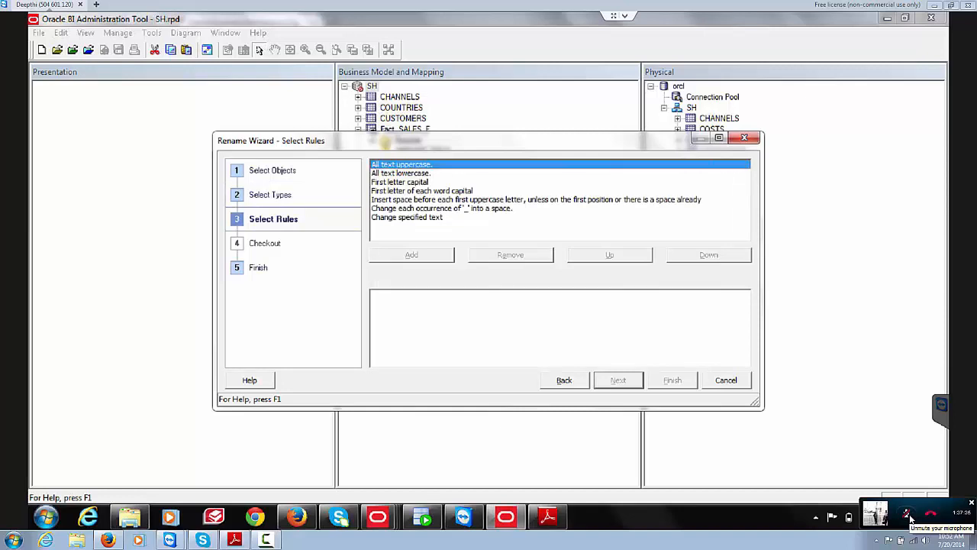
key(Down)
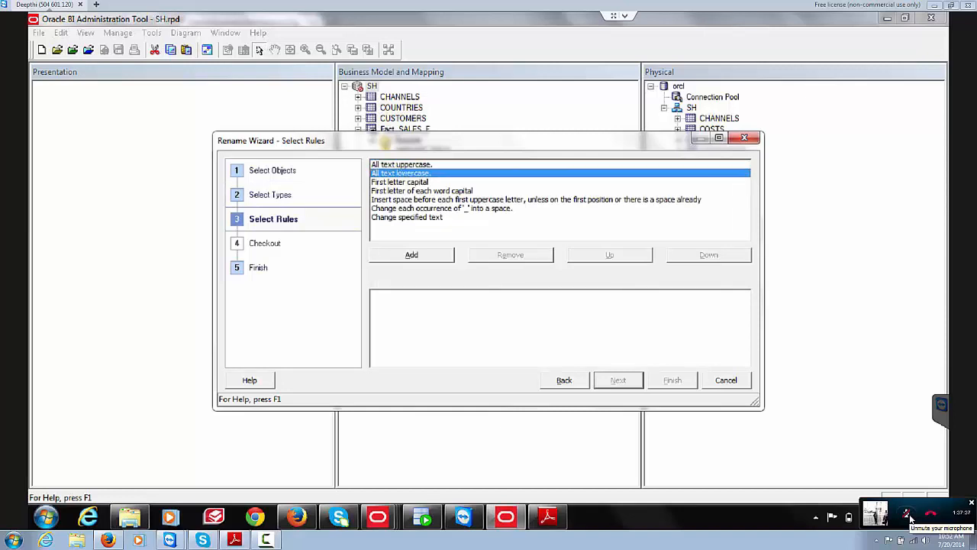
key(alt+a)
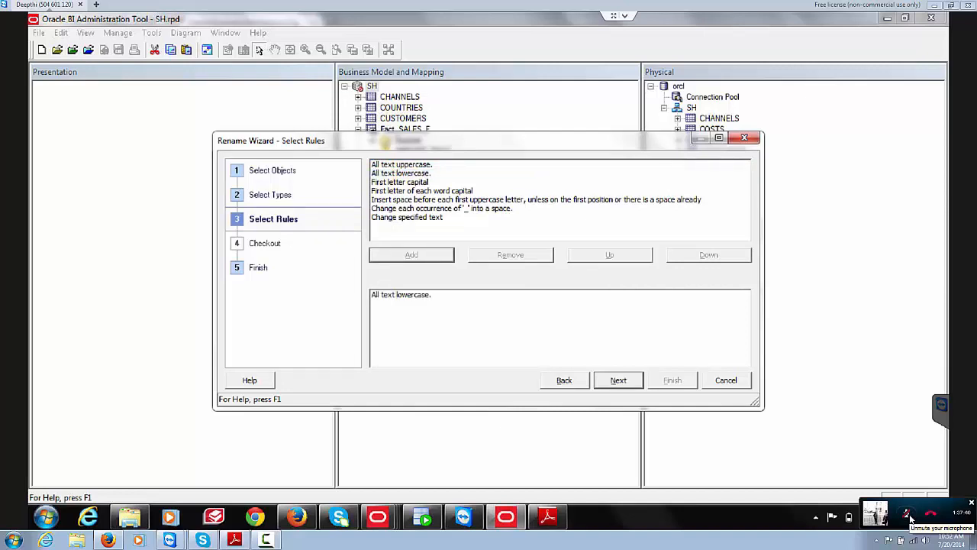
key(c)
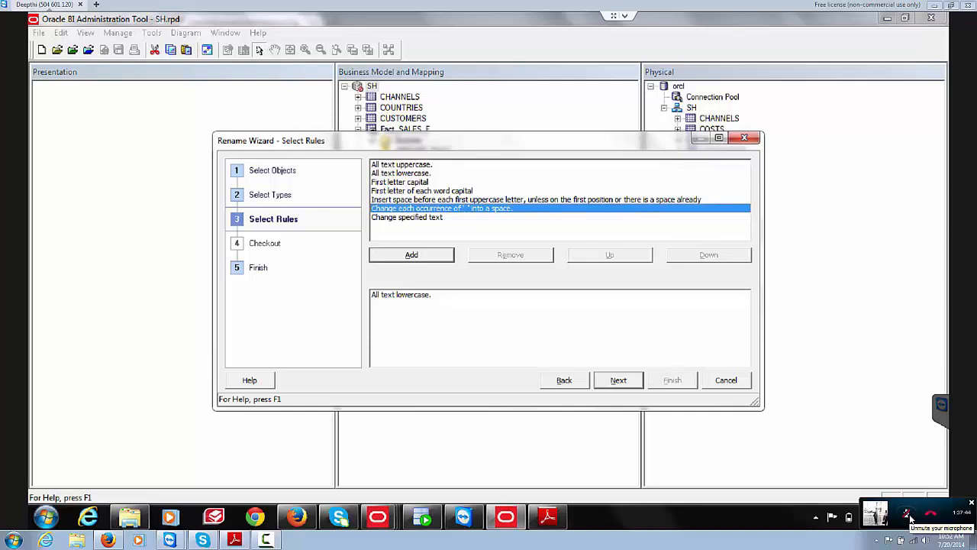
key(alt+a)
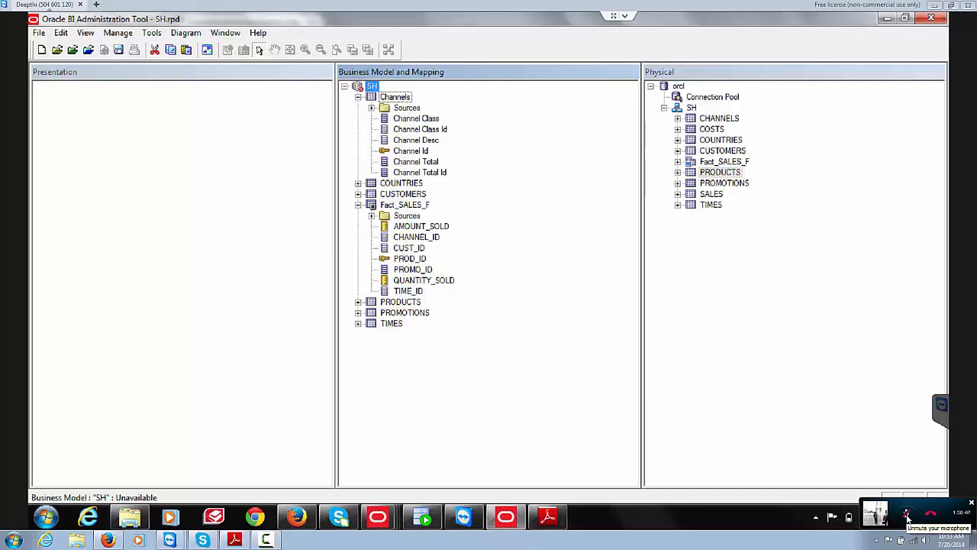
Step: Scroll the PDF guide from page 27 to page 30, 'Delete Unnecessary Business Model Objects'
key(alt+Tab)
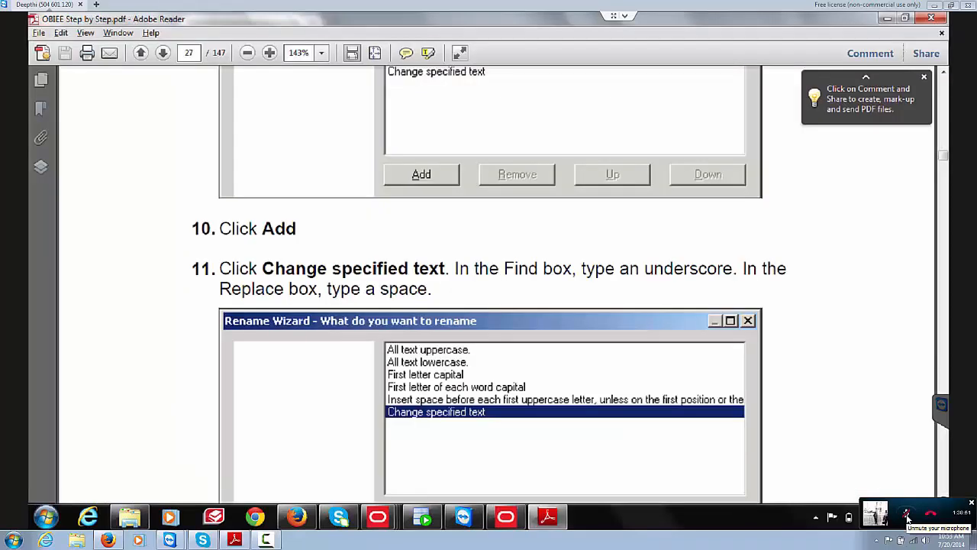
scroll(496, 282, down, 10)
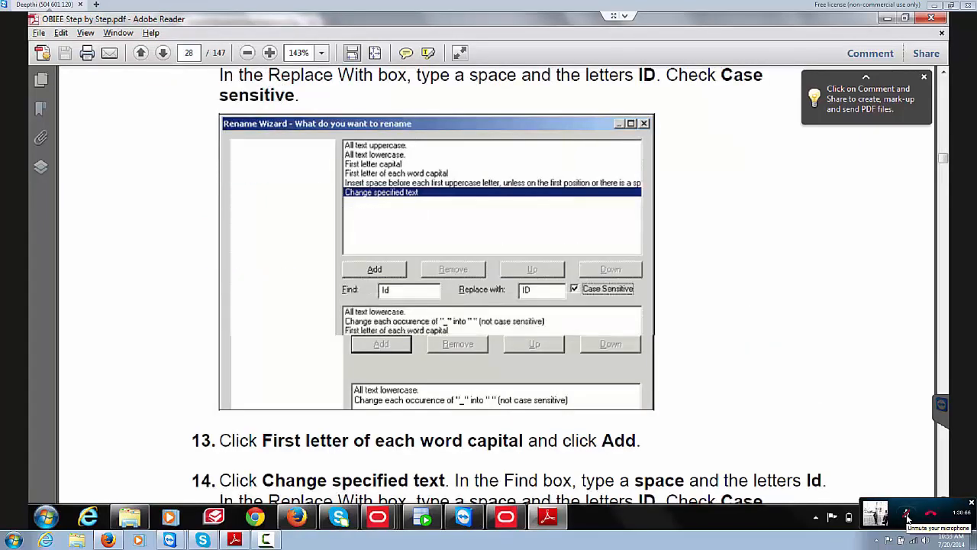
scroll(496, 283, down, 10)
scroll(496, 282, down, 10)
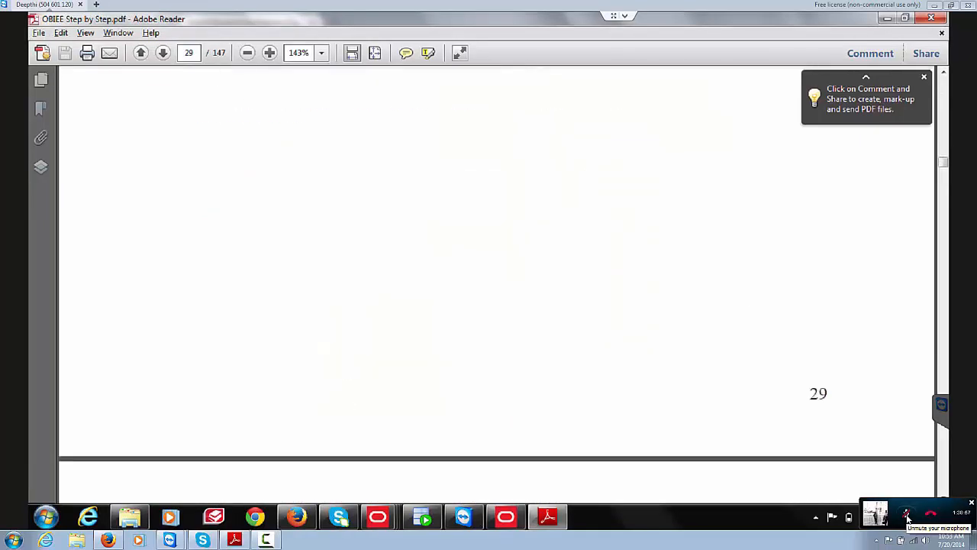
scroll(496, 283, down, 5)
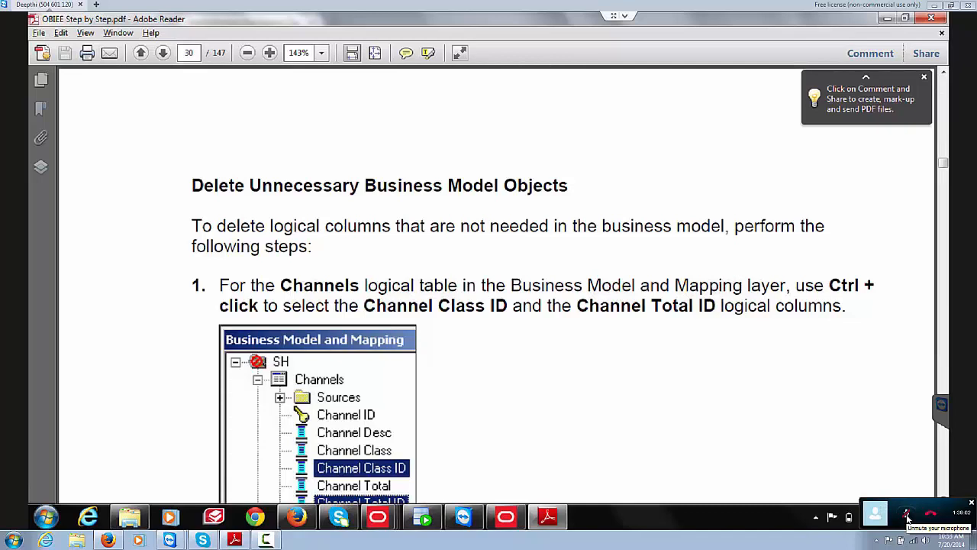
scroll(907, 517, down, 3)
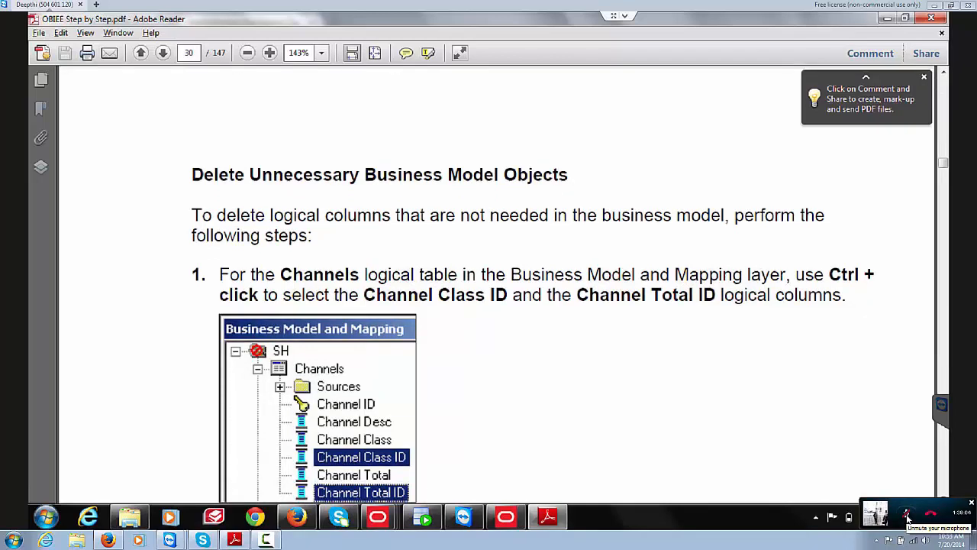
scroll(907, 517, down, 2)
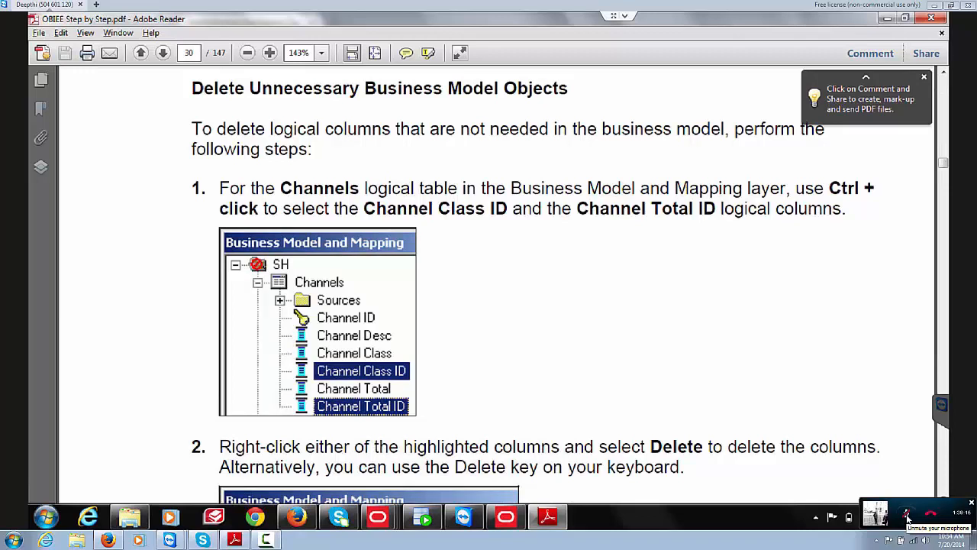
Step: Delete the Channel Total Id and Channel Class Id logical columns from Channels
key(alt+Tab)
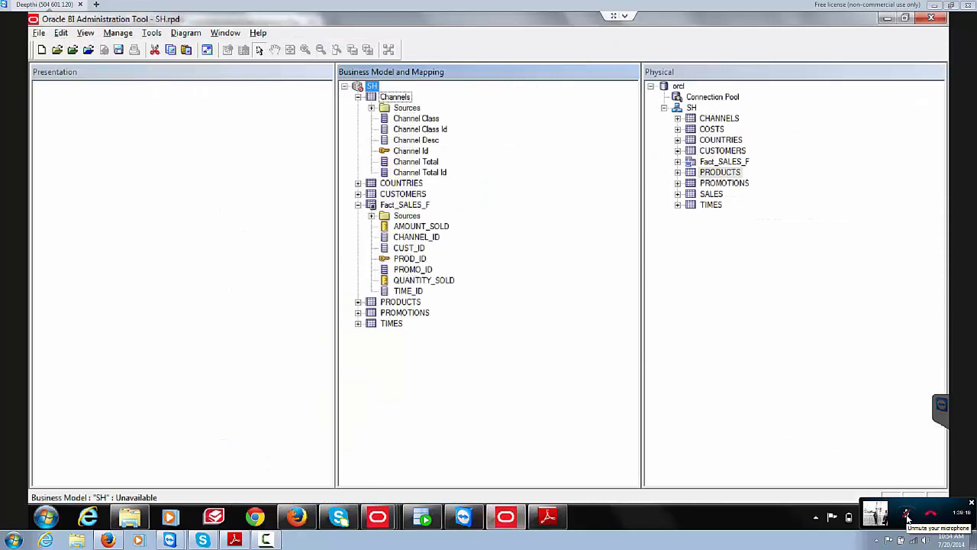
click(419, 129)
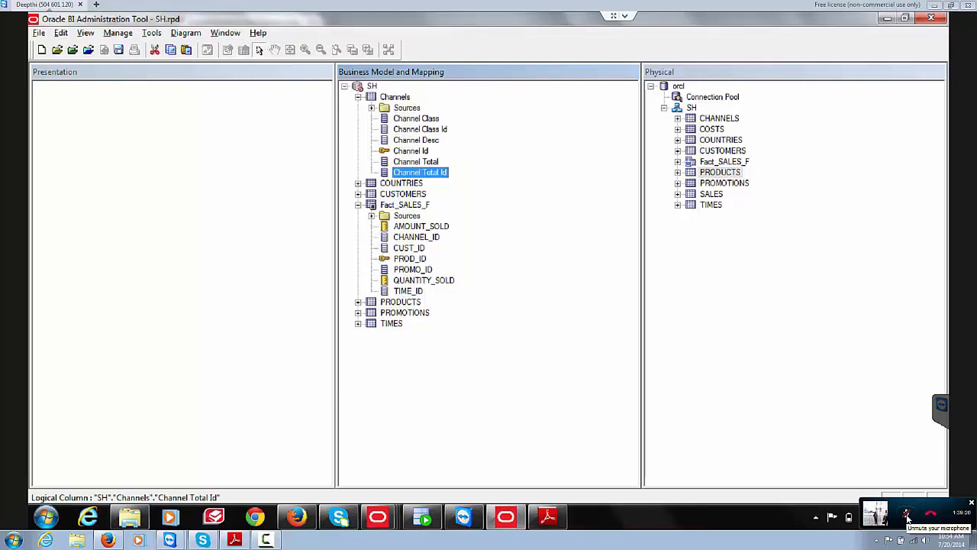
ctrl+click(421, 129)
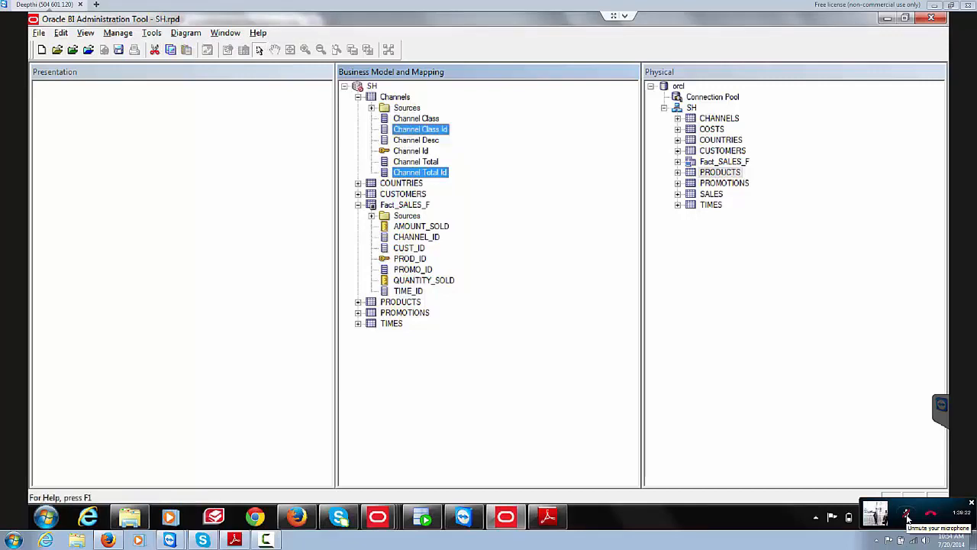
key(Delete)
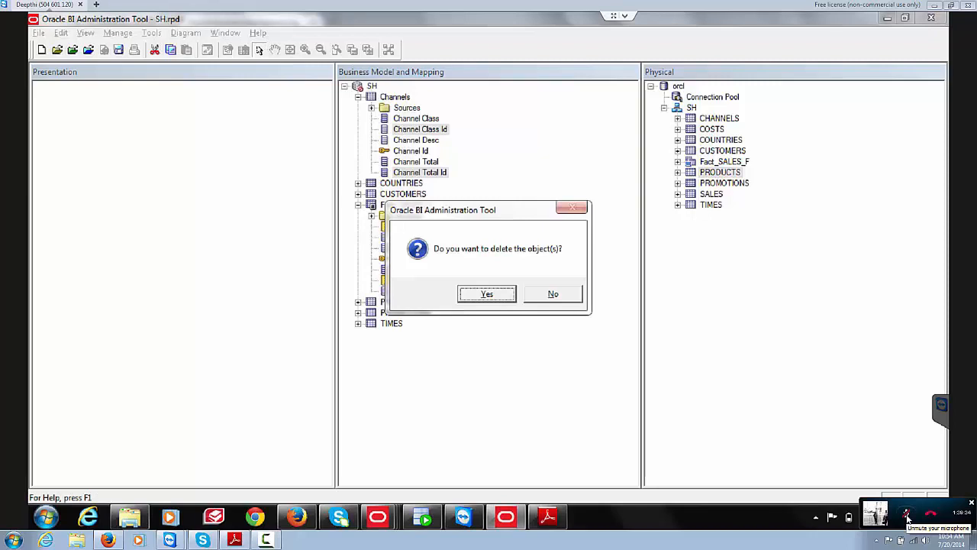
key(Return)
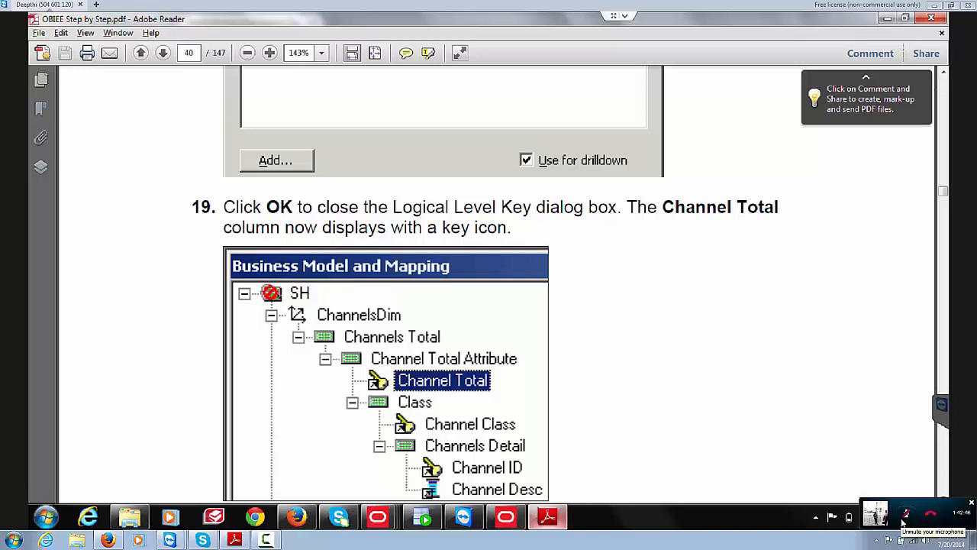
Step: Page the guide down to steps 20–21, then return to the Administration Tool
key(Page_Down)
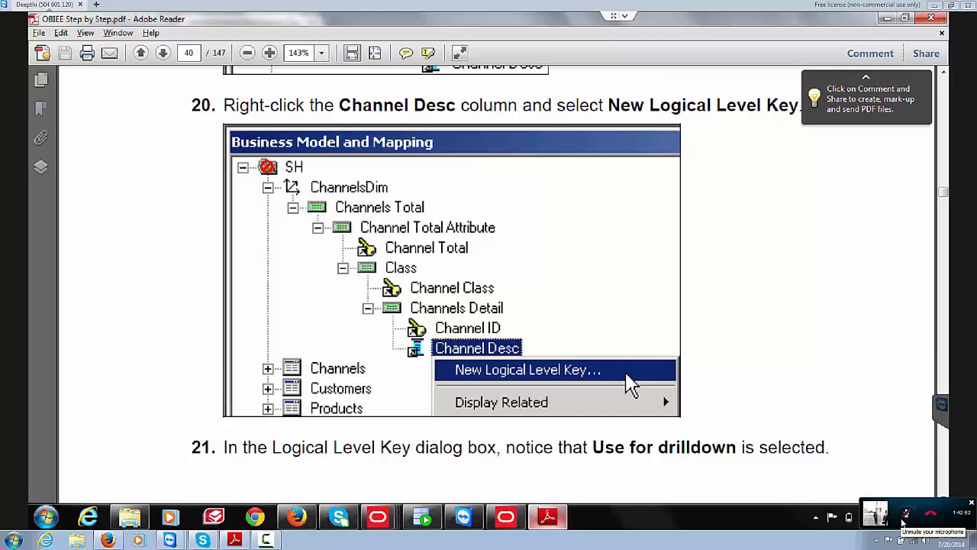
key(alt+Tab)
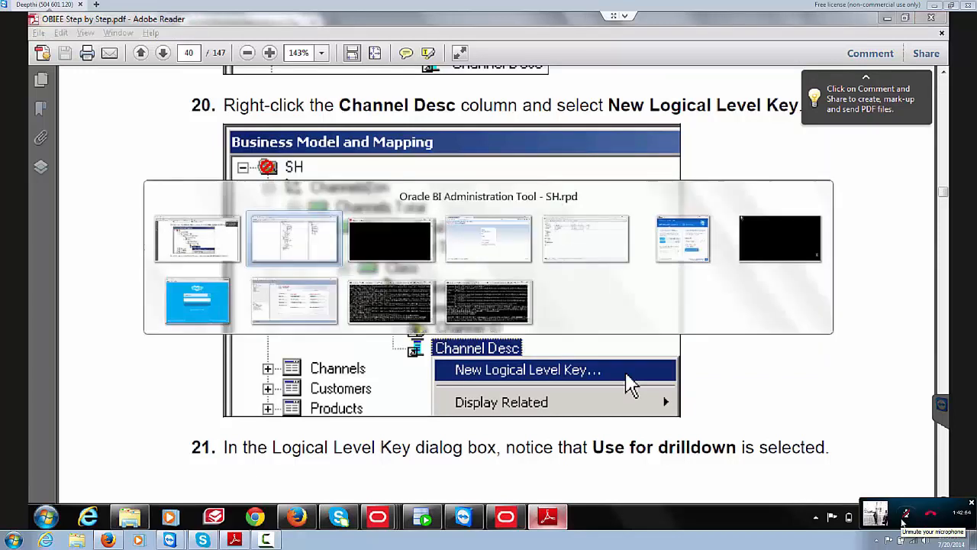
key(alt+Tab)
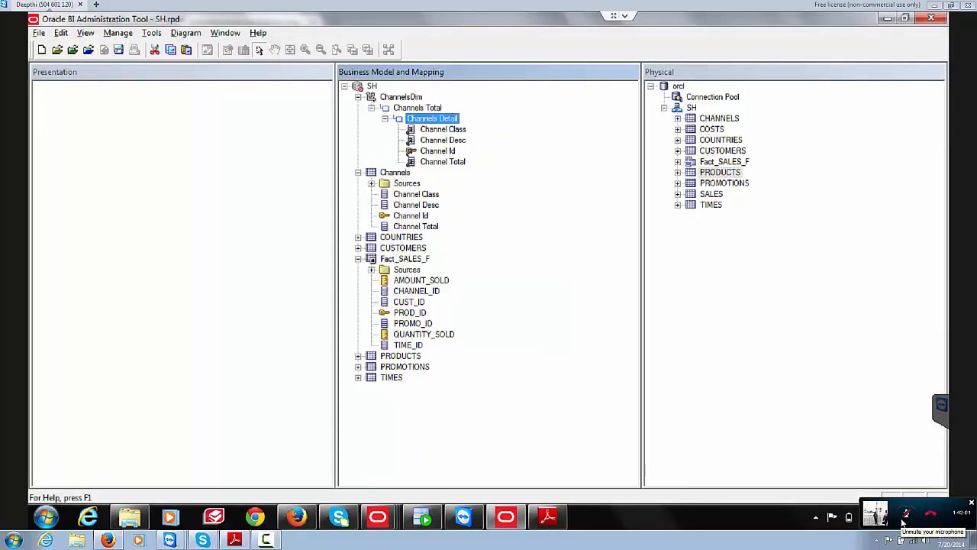
Step: Create a child level 'Channel Total Attribute' under Channels Total with 2 elements
right_click(417, 108)
mouse_move(535, 113)
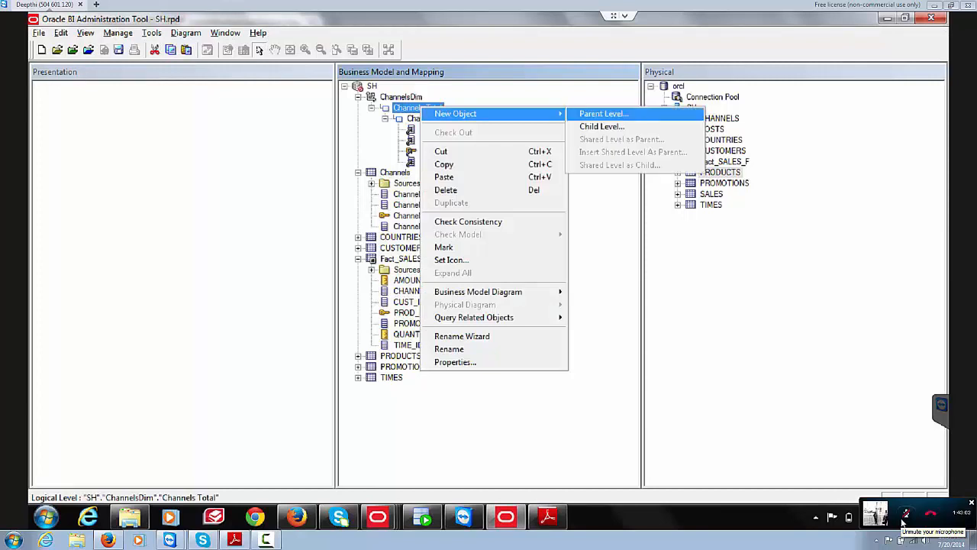
click(603, 126)
text(C)
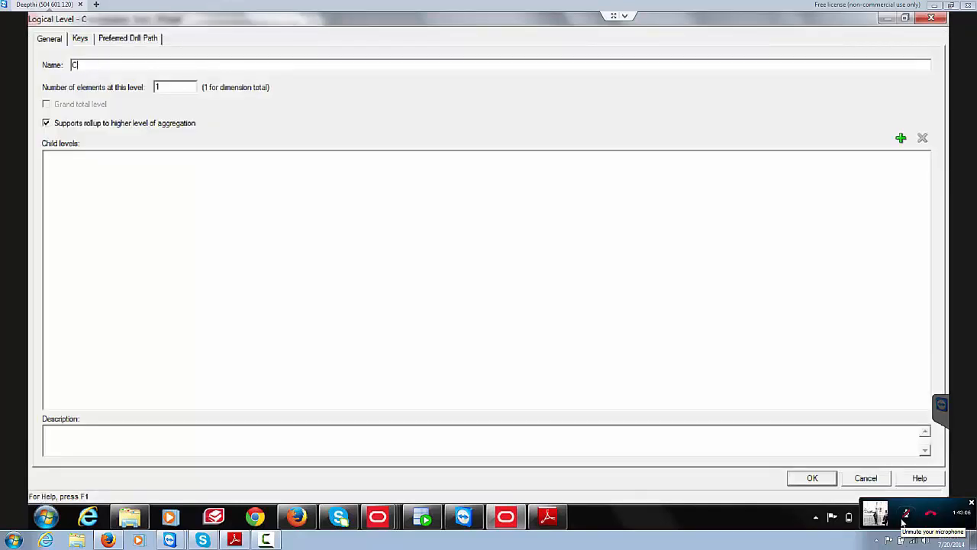
text(hannel Total Attr)
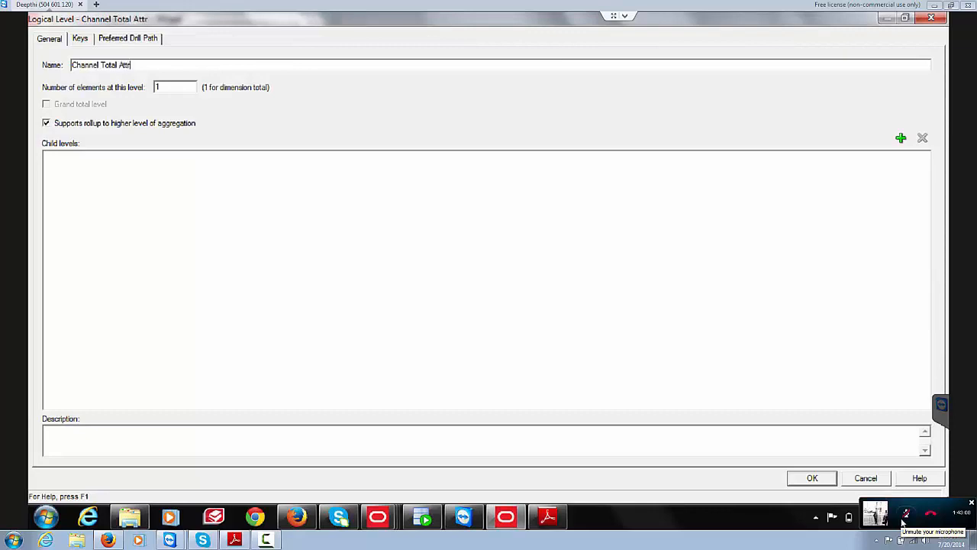
text(ibute)
key(Tab)
text(2)
key(Return)
right_click(424, 119)
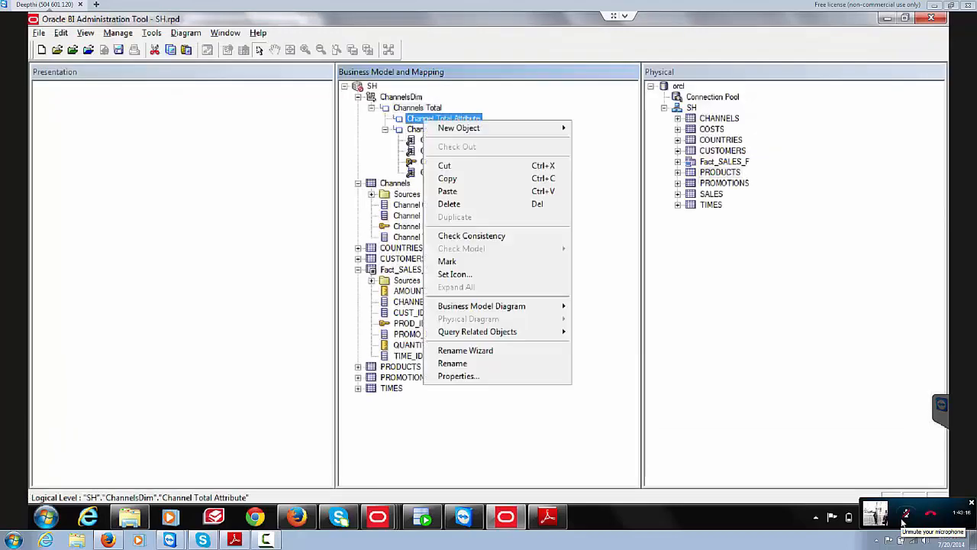
mouse_move(460, 128)
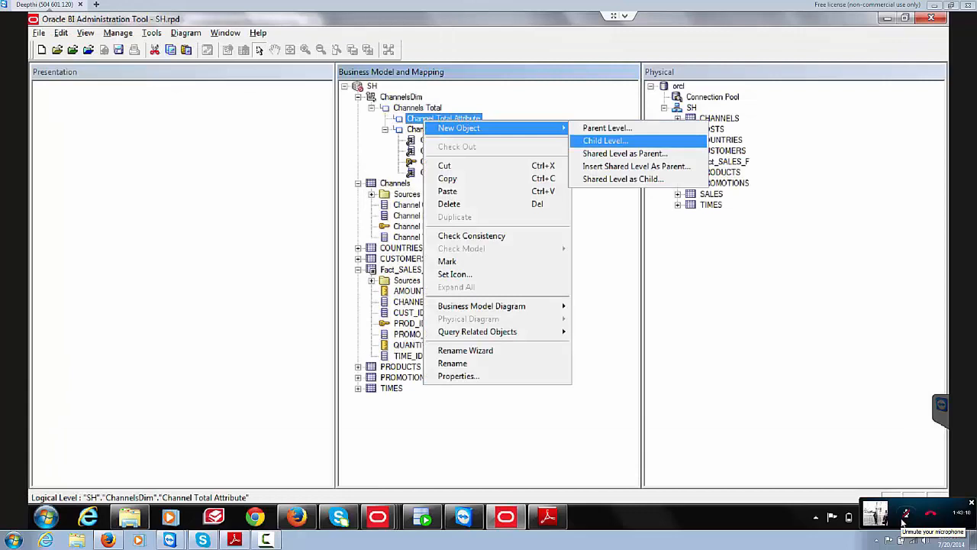
click(604, 140)
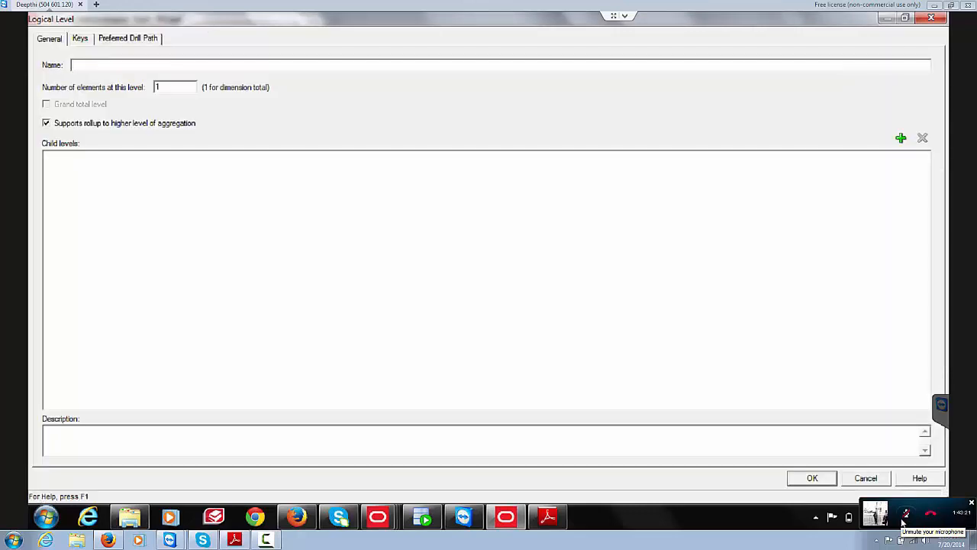
text(Channel Cl)
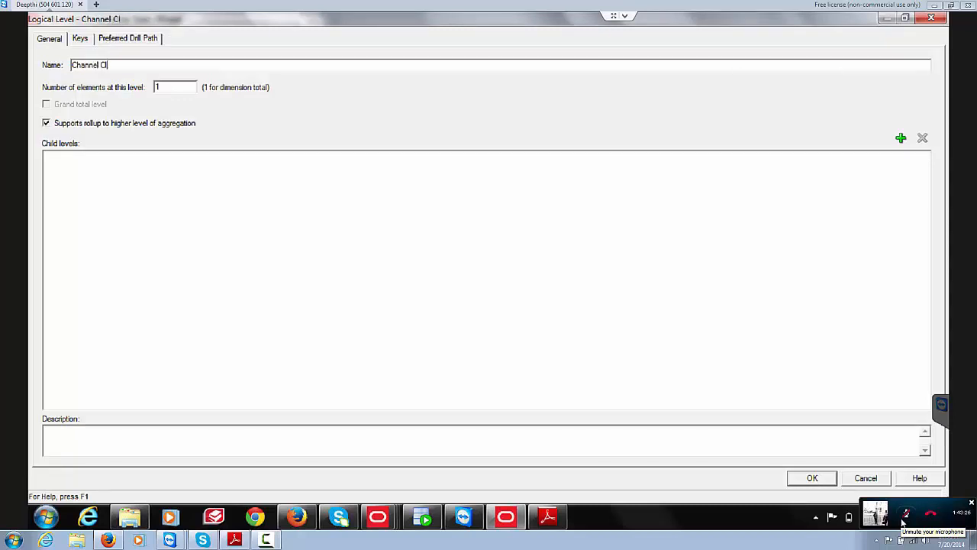
text(ass)
key(Tab)
text(3)
key(Return)
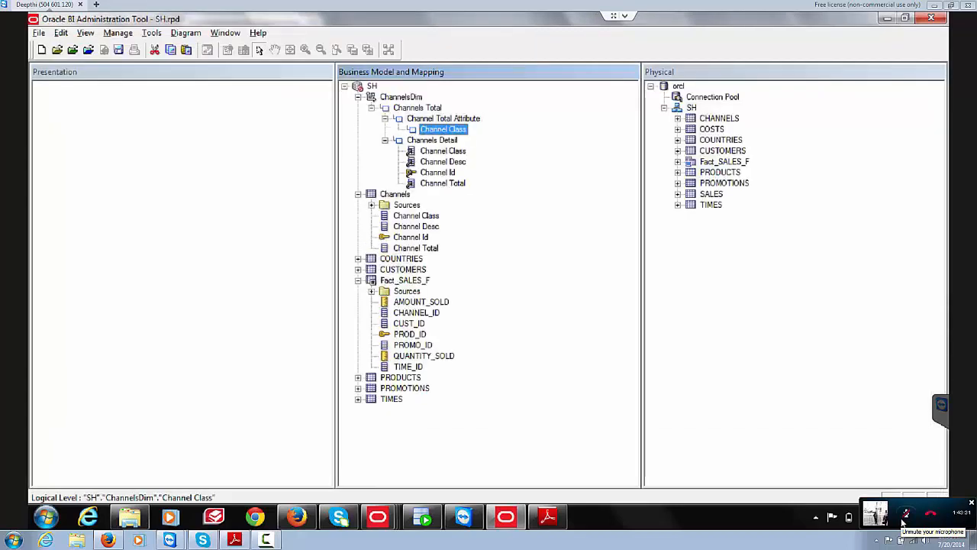
key(alt+Tab)
key(alt+Tab)
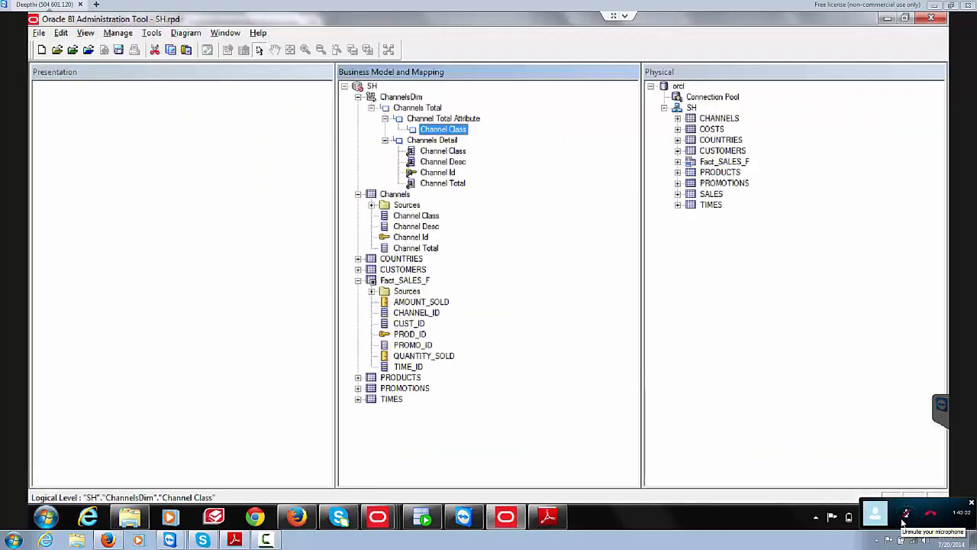
key(Down)
key(Return)
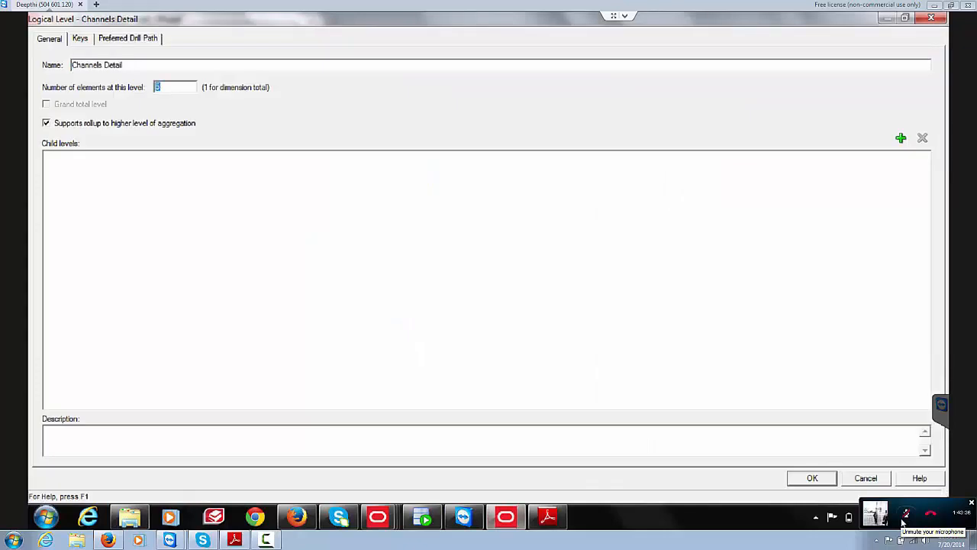
key(Escape)
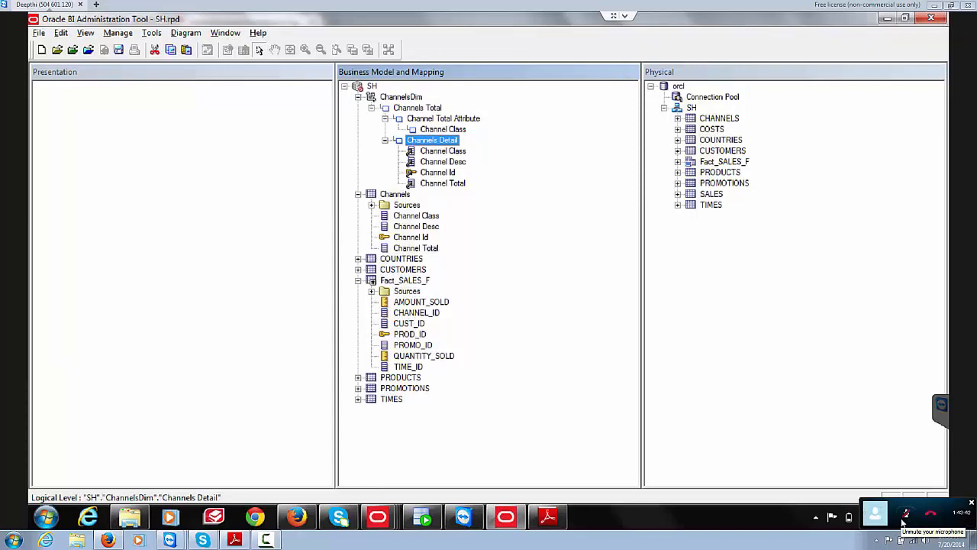
Step: Delete the Channels Detail level from the ChannelsDim hierarchy
right_click(414, 139)
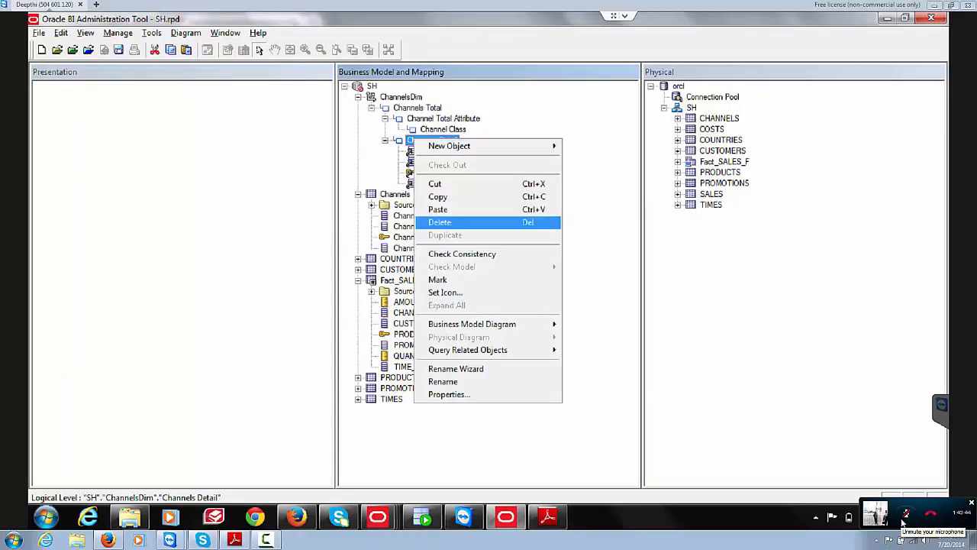
click(440, 222)
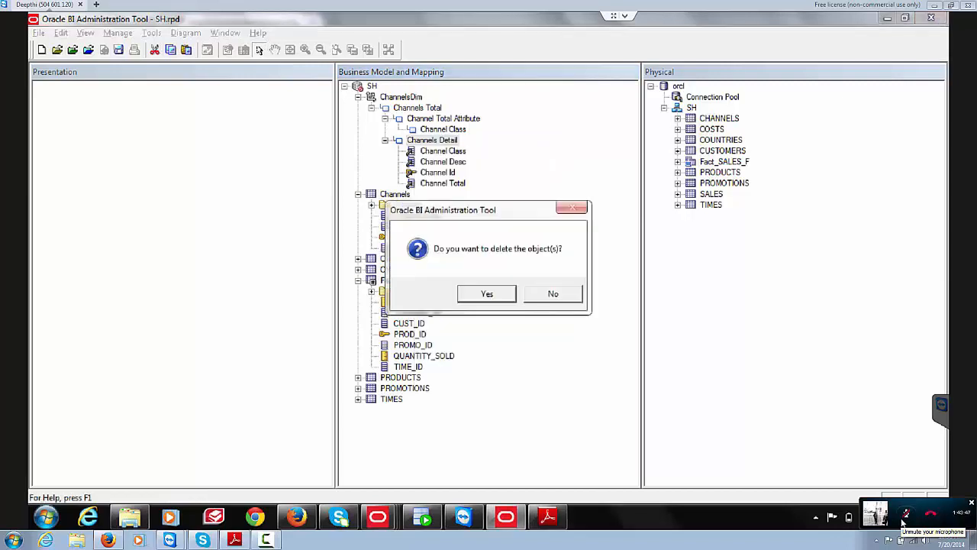
key(Return)
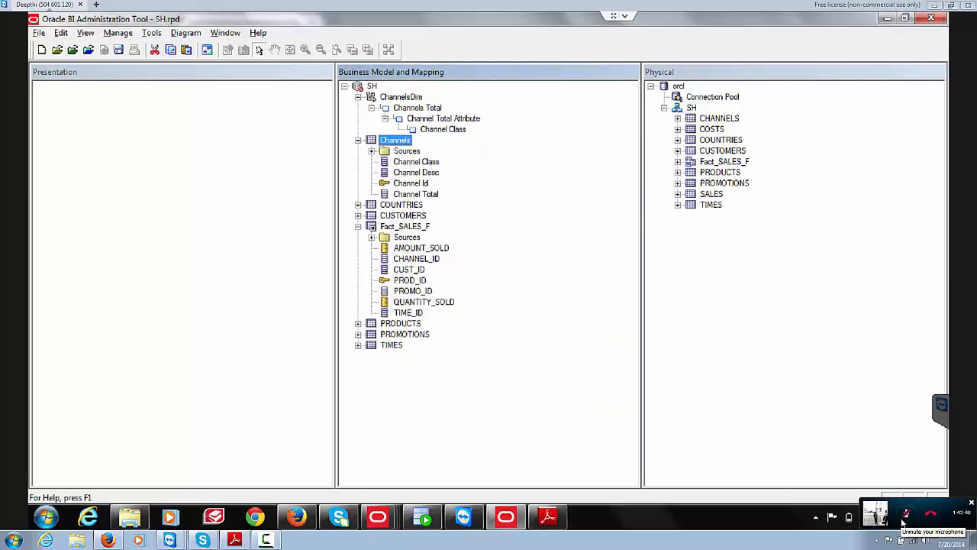
Step: Add a child level named 'Channel detail' under Channel Class, then glance at the guide
right_click(437, 128)
mouse_move(472, 134)
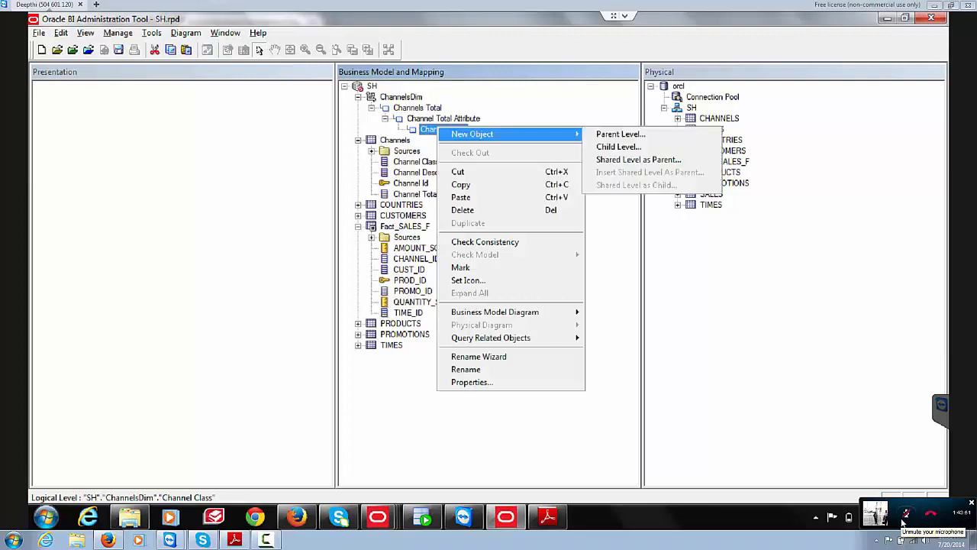
click(618, 146)
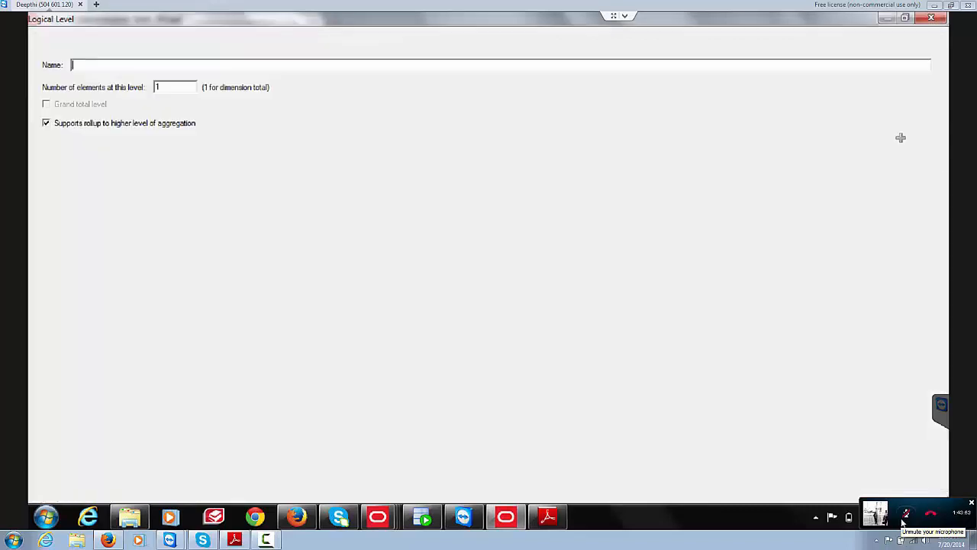
text(Channel detail)
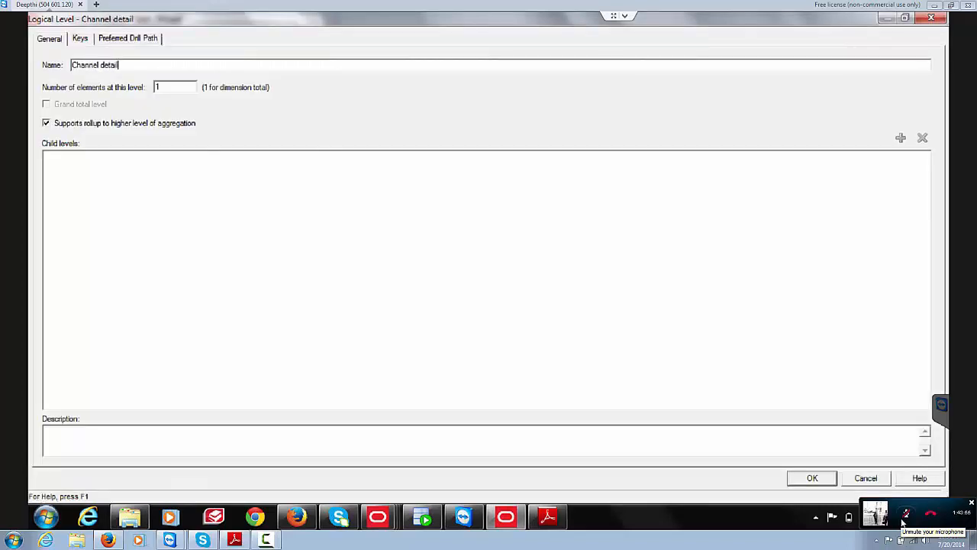
key(Tab)
key(Return)
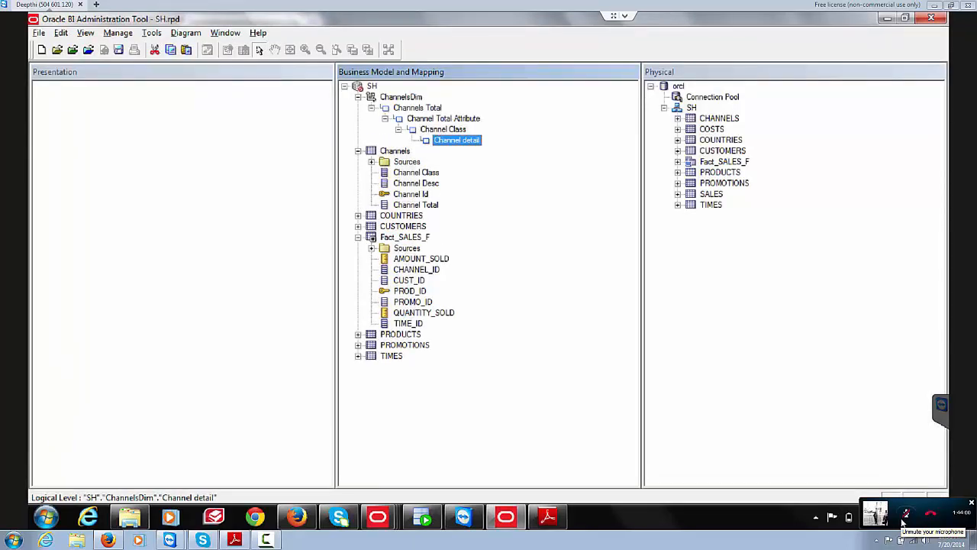
key(alt+Tab)
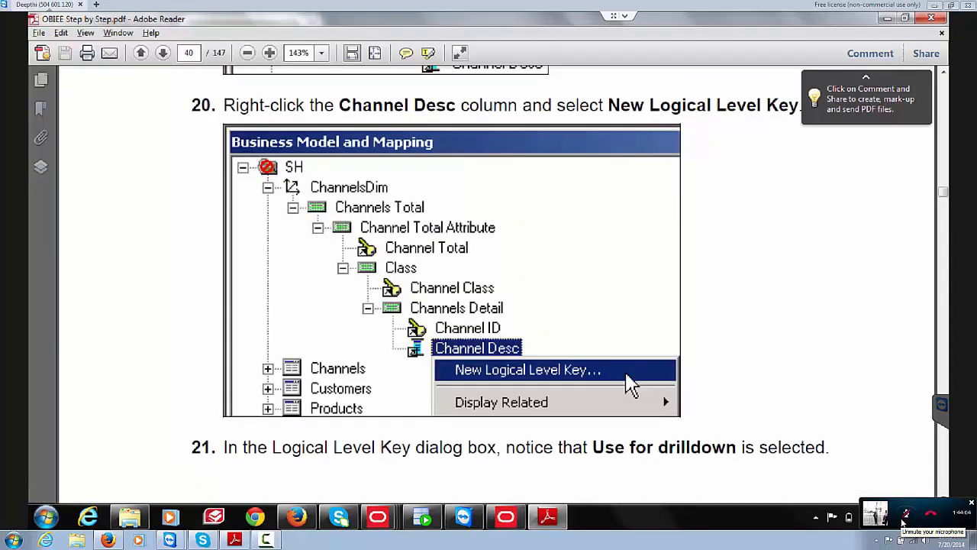
key(alt+Tab)
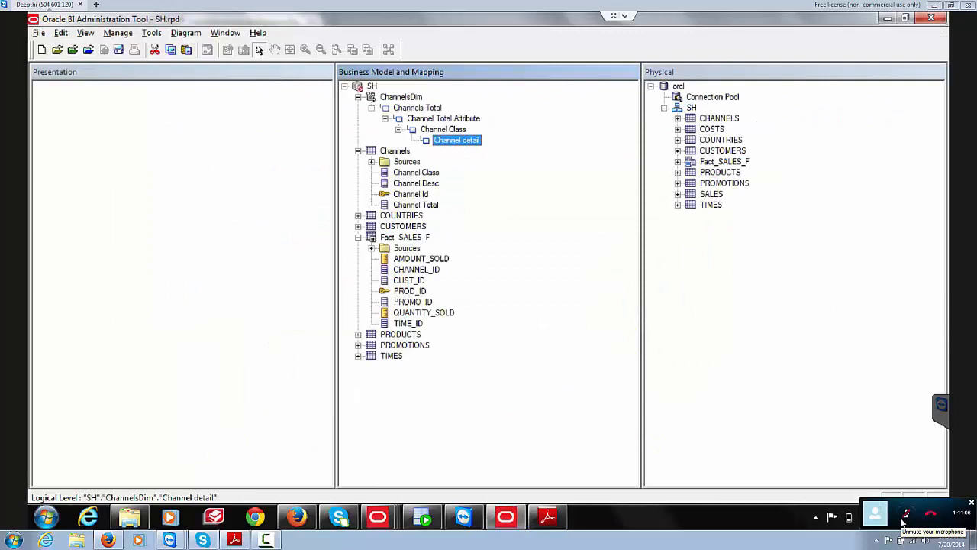
key(alt+Tab)
key(alt+Tab)
Step: Drag the Channel Total column onto the Channel Total Attribute level
drag(416, 205, 444, 119)
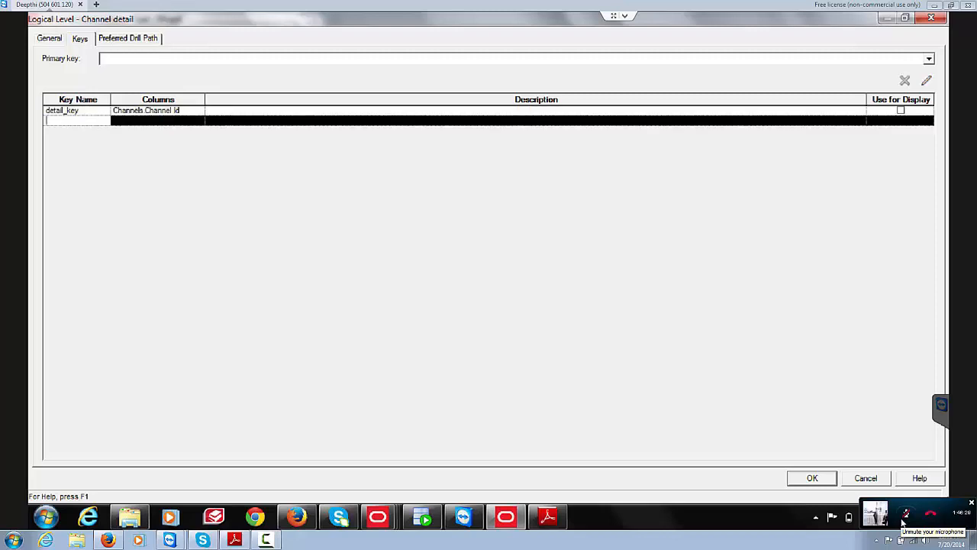
Step: Add a display_key on Channels.Channel Desc to Channel detail, marked Use for Display
text(display_key)
click(157, 120)
click(157, 121)
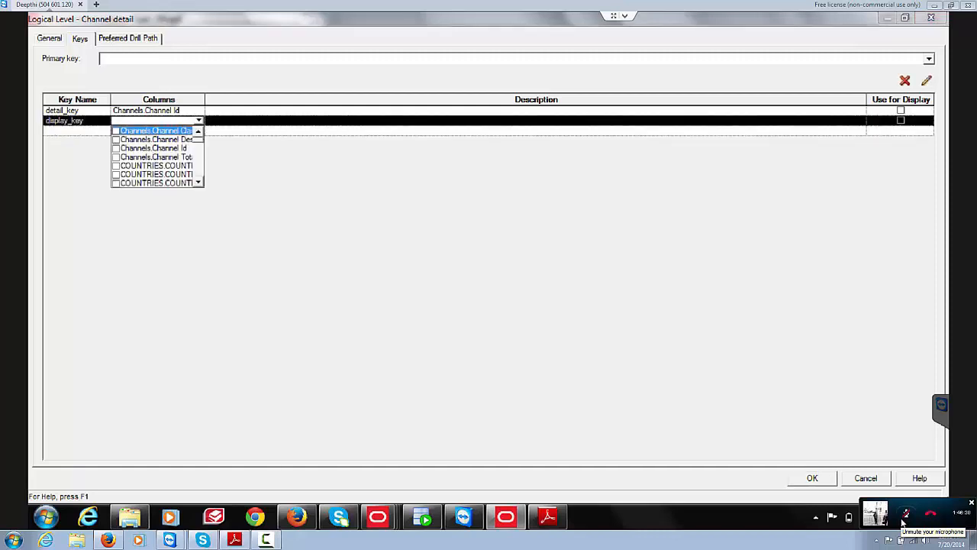
click(116, 139)
click(198, 121)
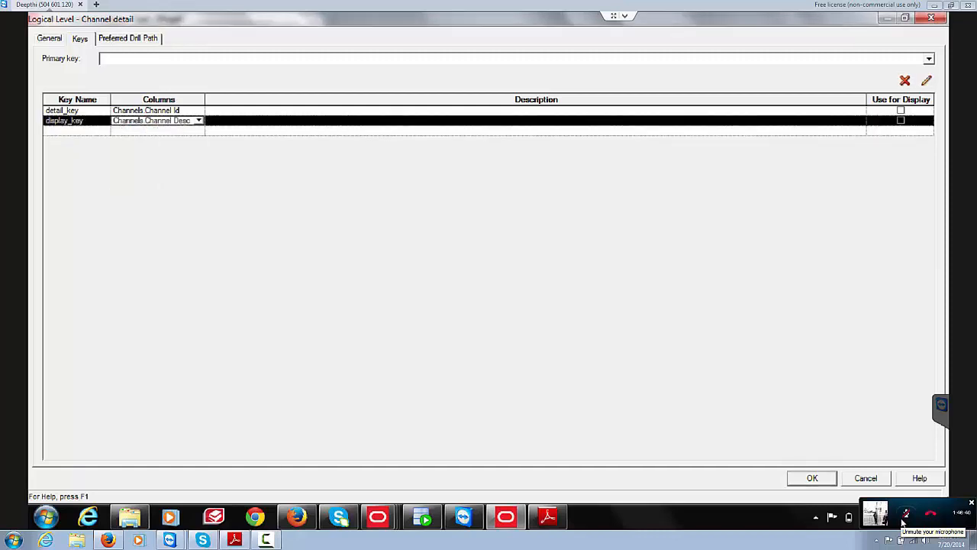
click(900, 121)
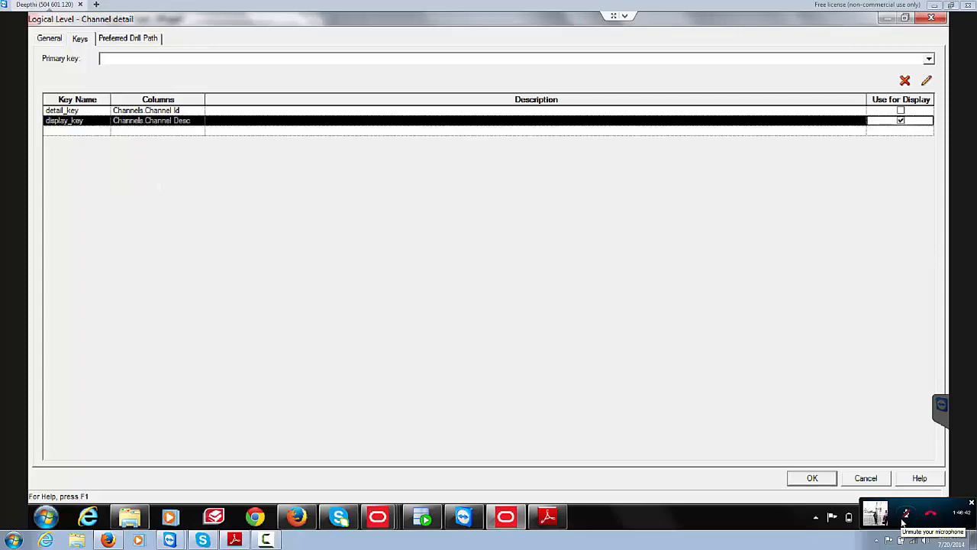
click(813, 478)
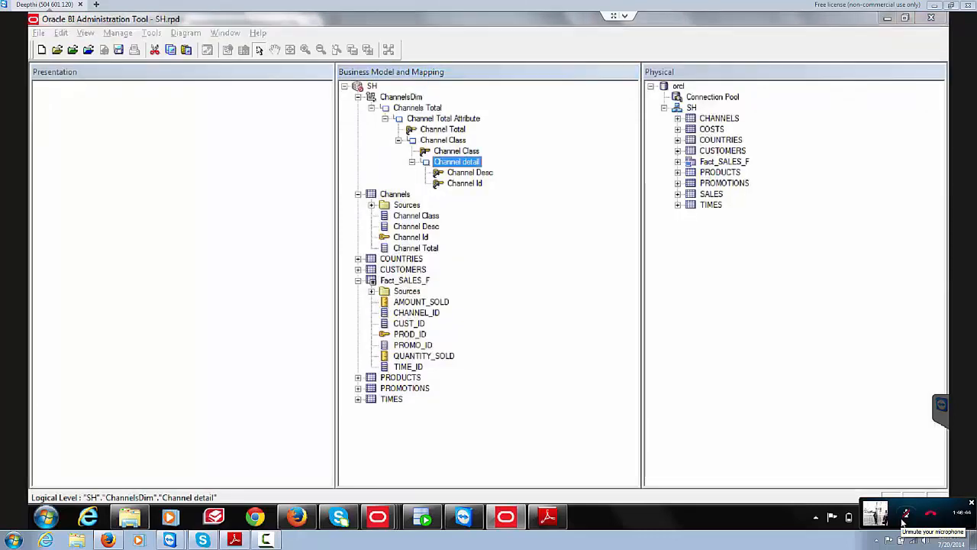
click(547, 517)
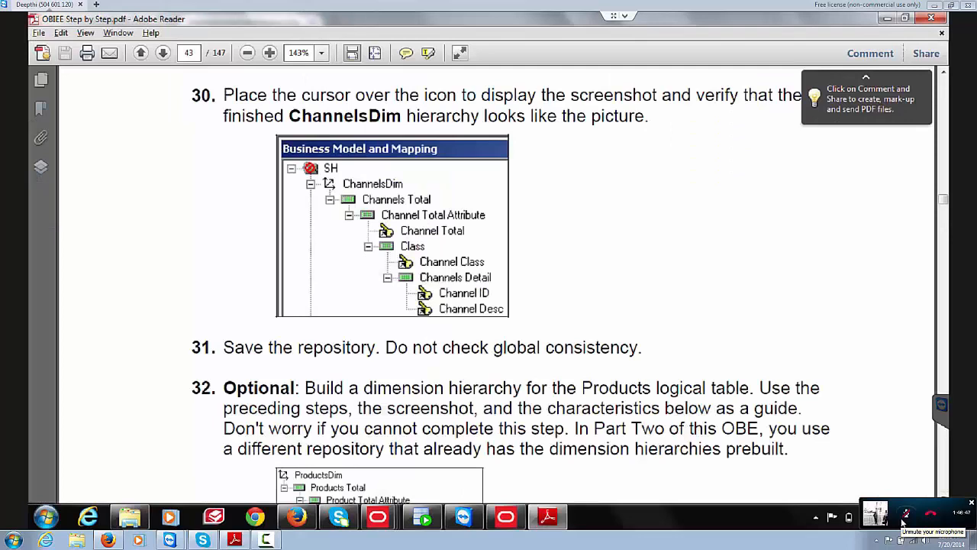
Step: Compare the hierarchy against the guide's step 30 and ProductsDim diagram pictures
click(505, 517)
key(alt+Tab)
key(alt+Tab)
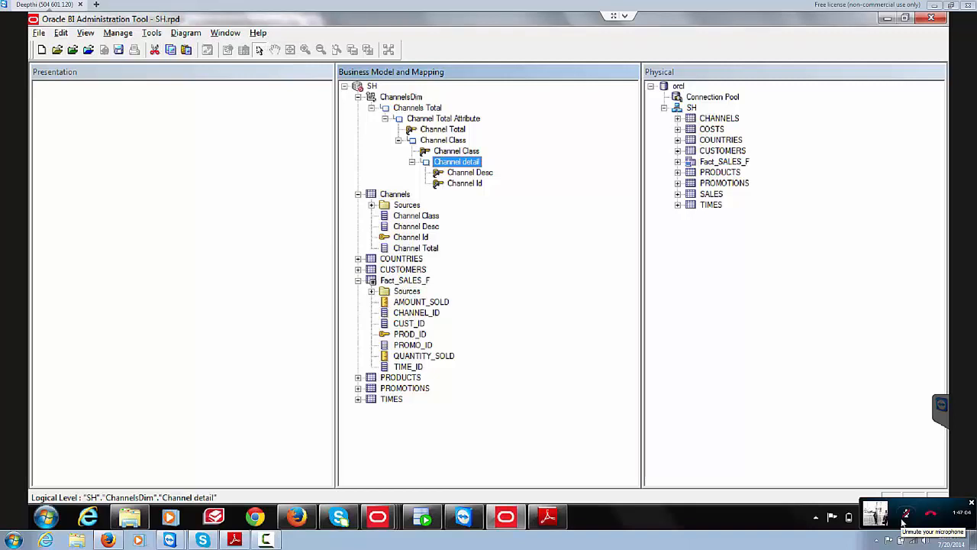
key(alt+Tab)
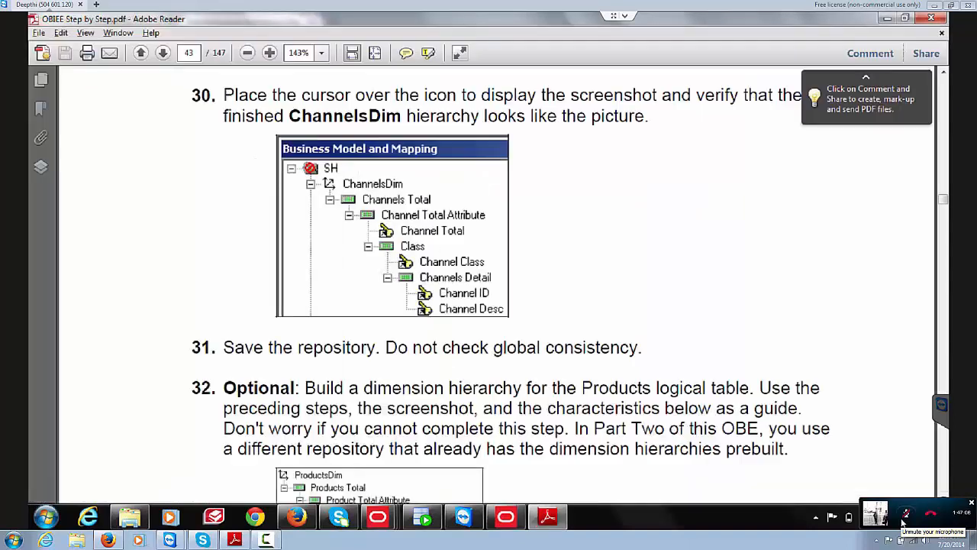
key(Page_Down)
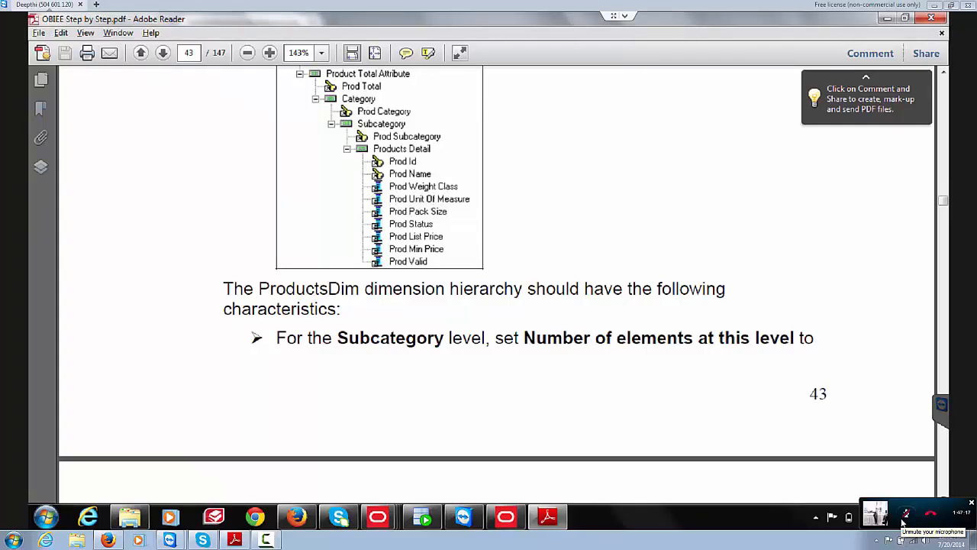
key(Page_Up)
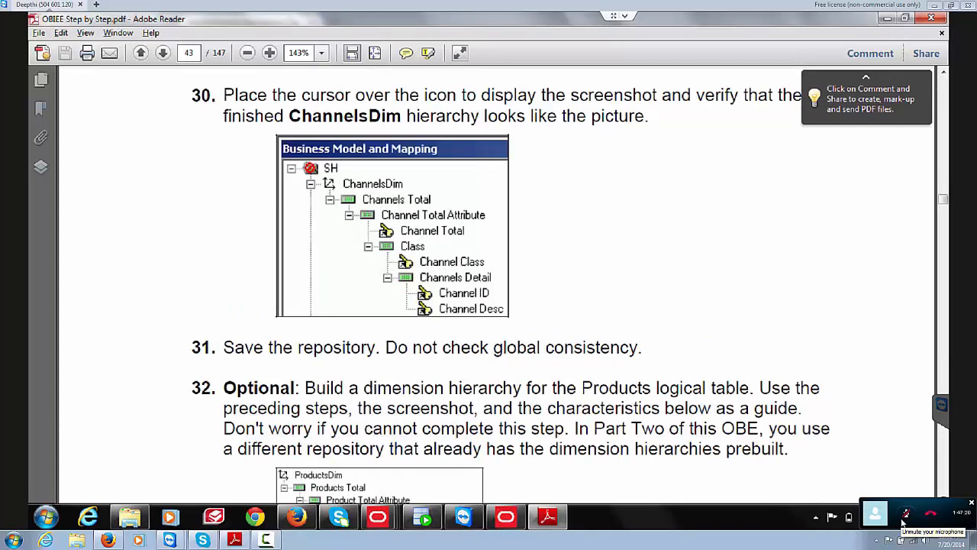
key(Page_Down)
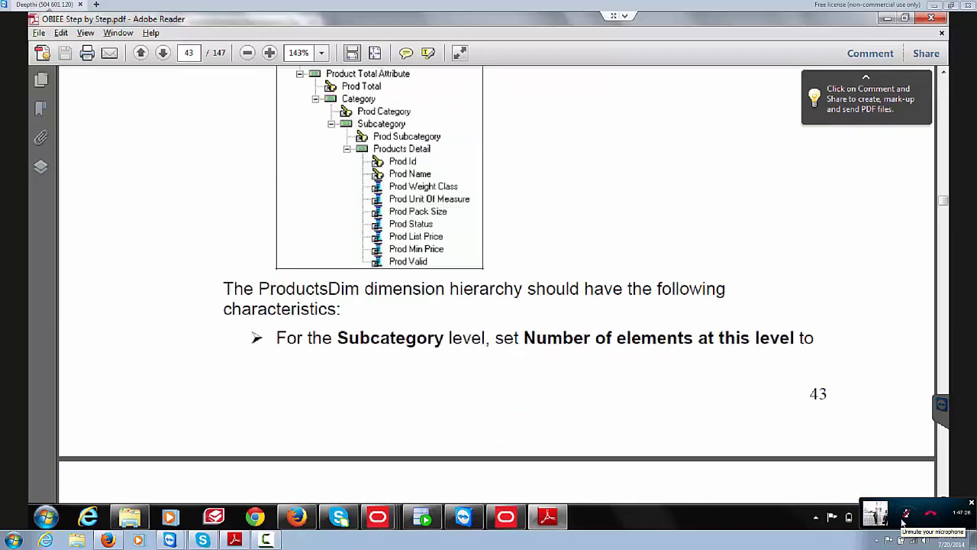
key(alt+Tab)
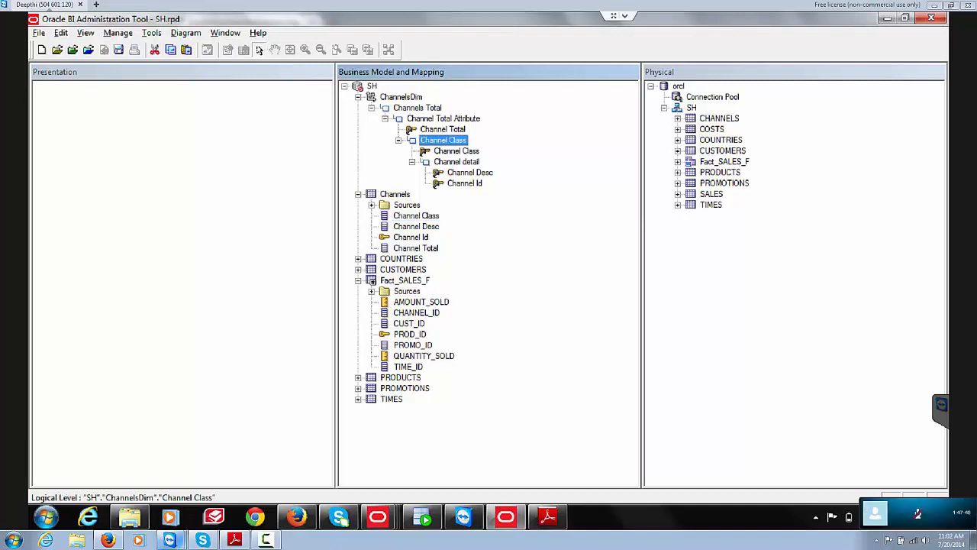
Step: Send 'BRB' in the Skype group call chat, then minimize the call window
click(202, 540)
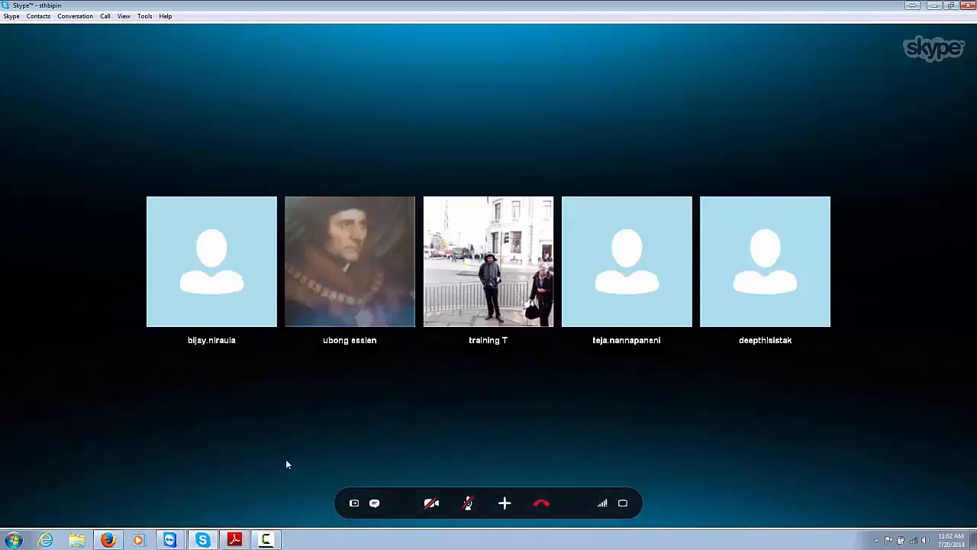
click(374, 502)
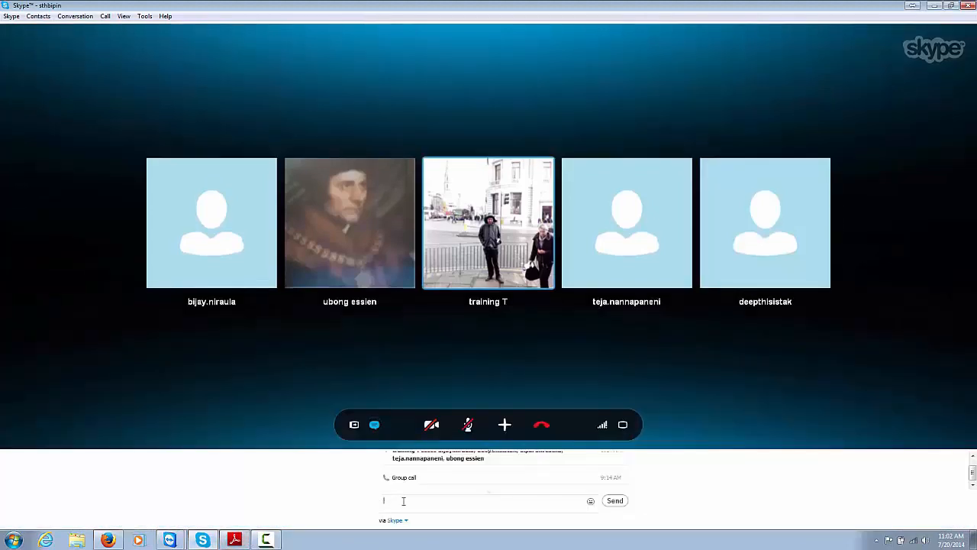
click(419, 500)
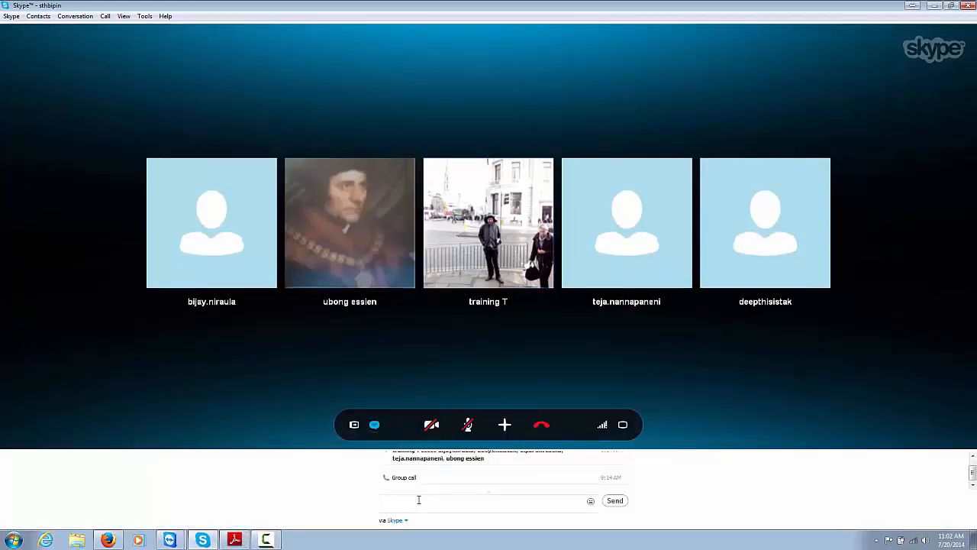
text(BRB)
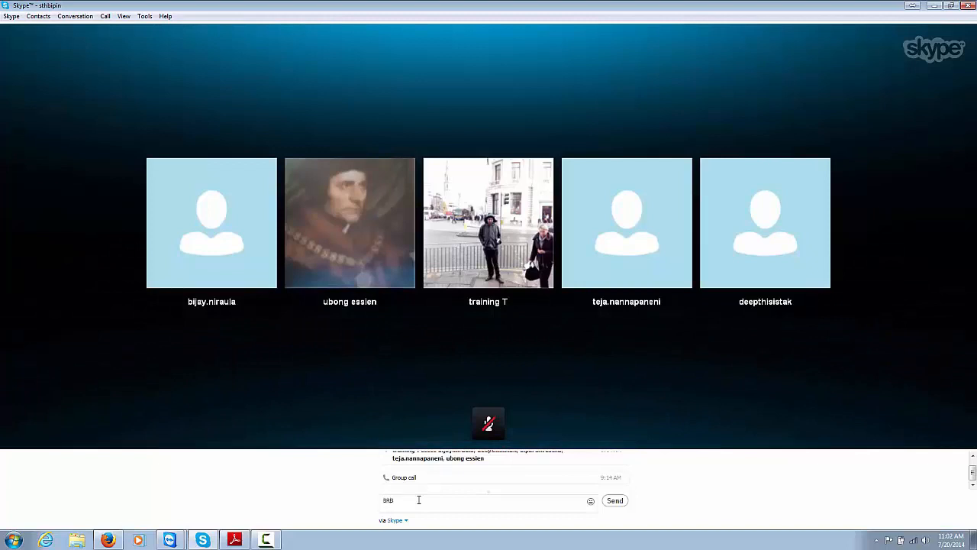
key(Return)
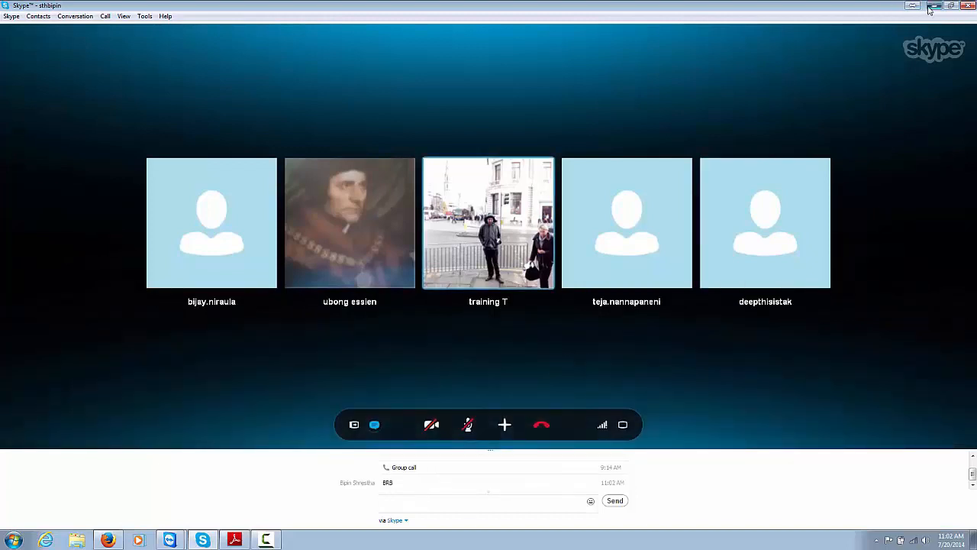
click(934, 6)
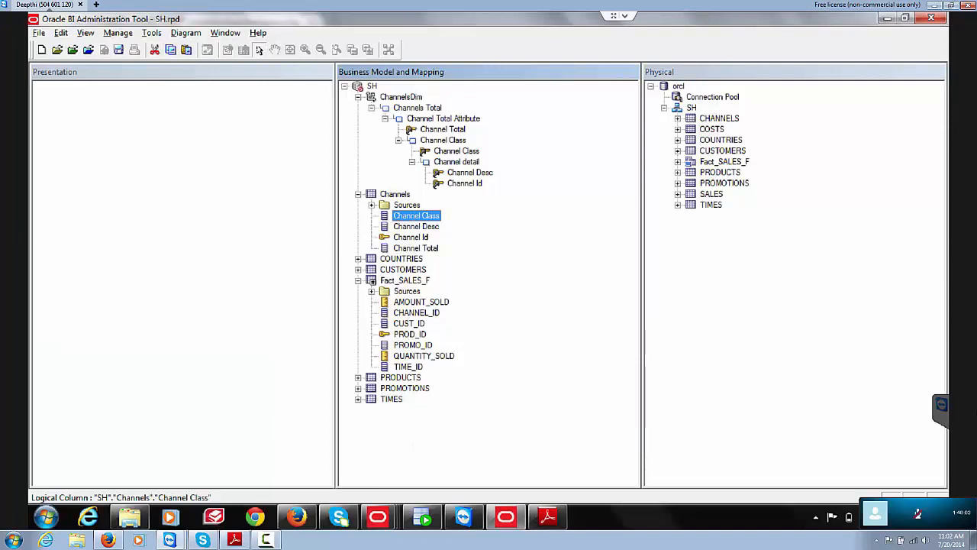
Step: Inspect the Channel Class column's properties and close the dialog unchanged
right_click(416, 216)
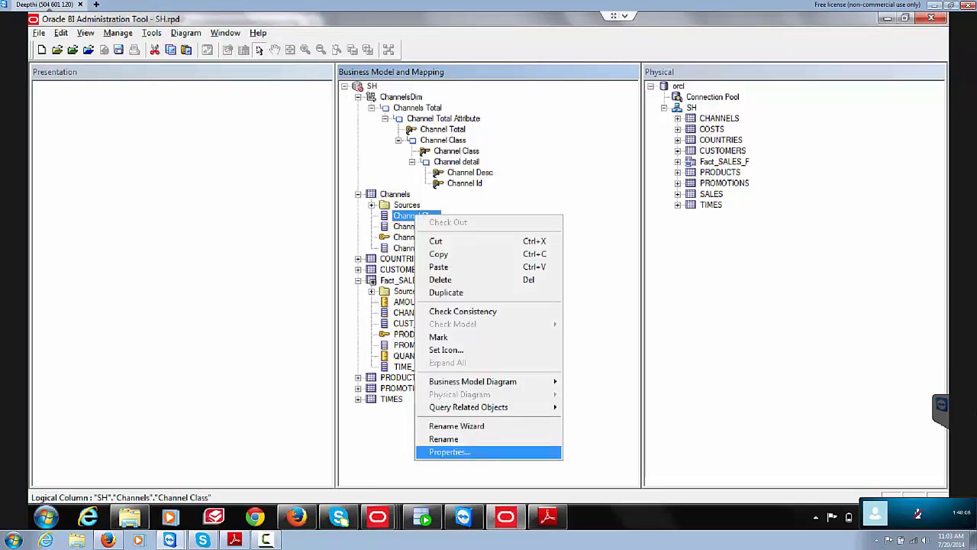
click(451, 452)
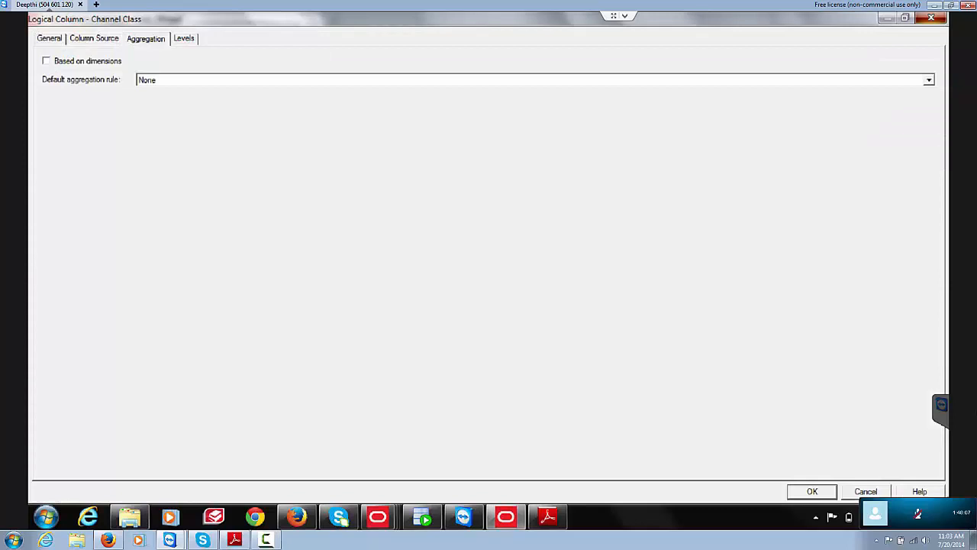
click(931, 18)
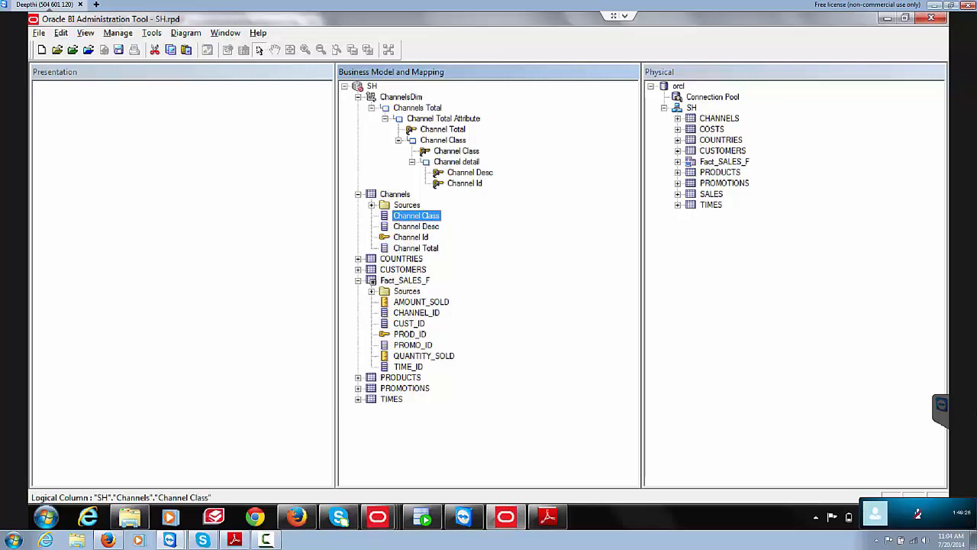
Step: Read the PDF guide's Presentation layer pages 43–46 up to Testing and Validating a Repository
key(alt+Tab)
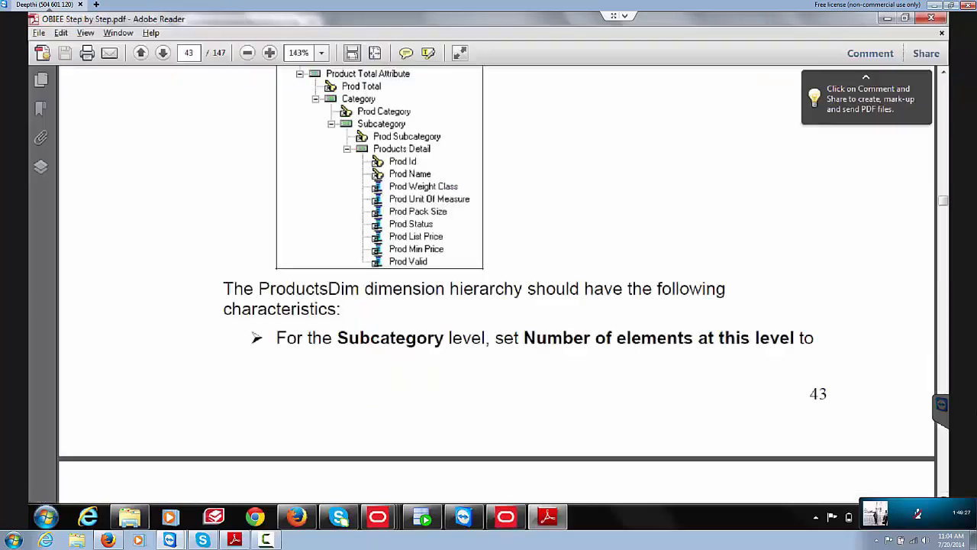
scroll(496, 282, down, 5)
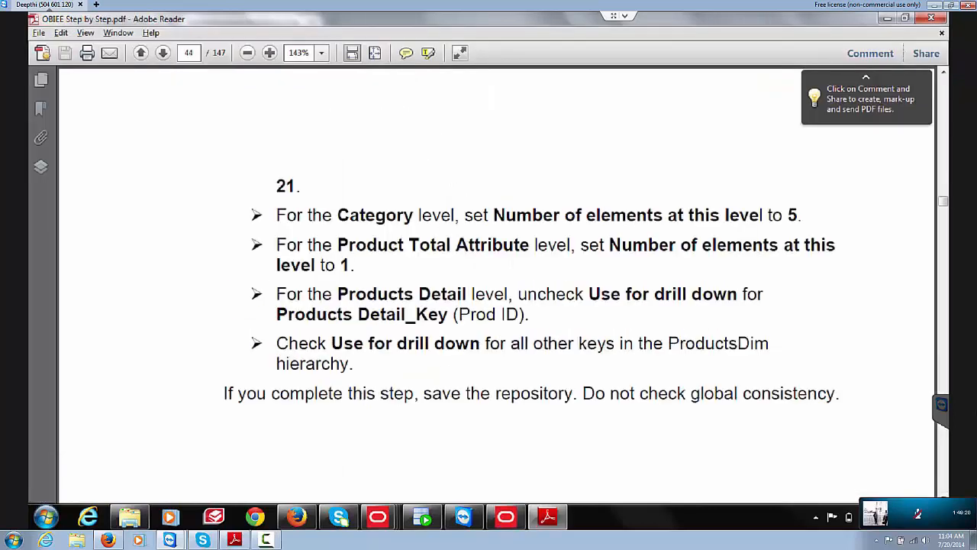
scroll(496, 282, down, 5)
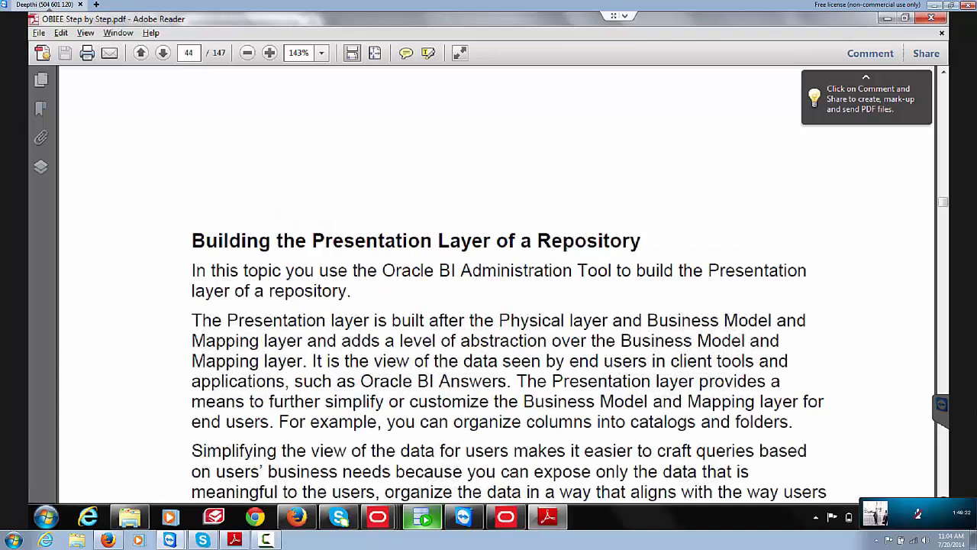
mouse_move(421, 517)
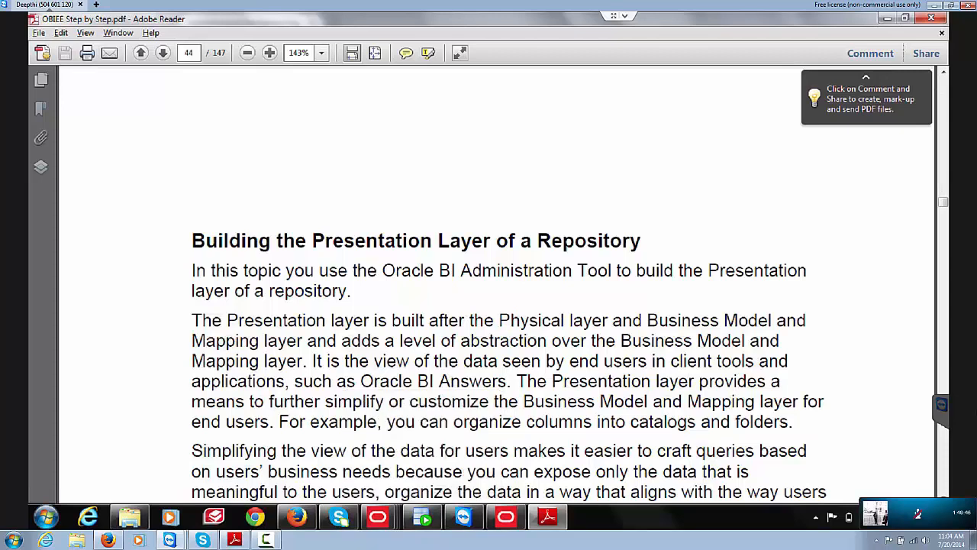
scroll(497, 283, down, 5)
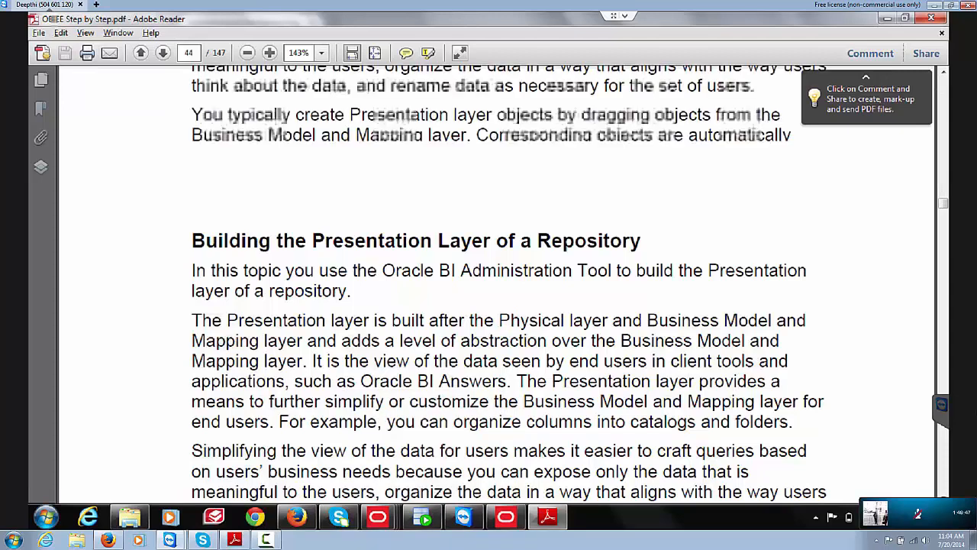
scroll(496, 282, down, 5)
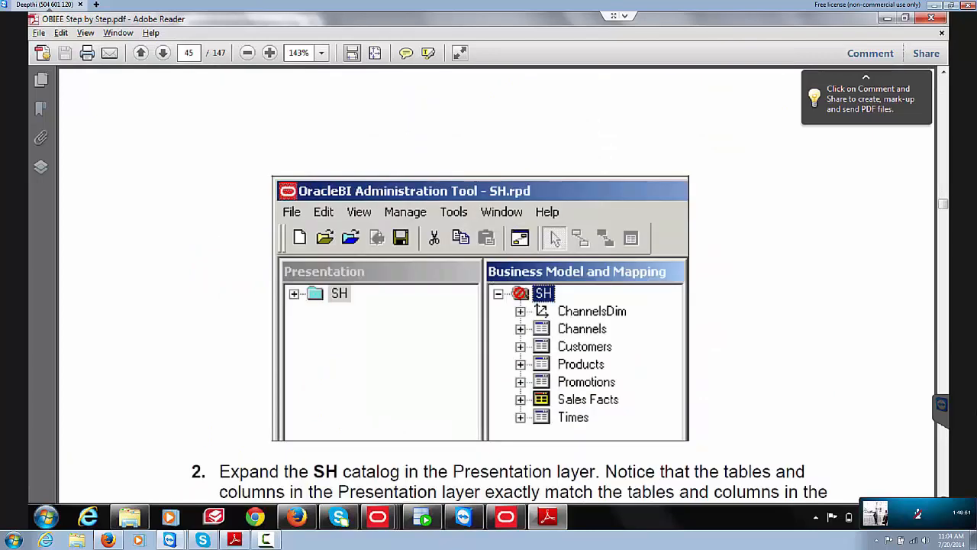
scroll(488, 282, down, 5)
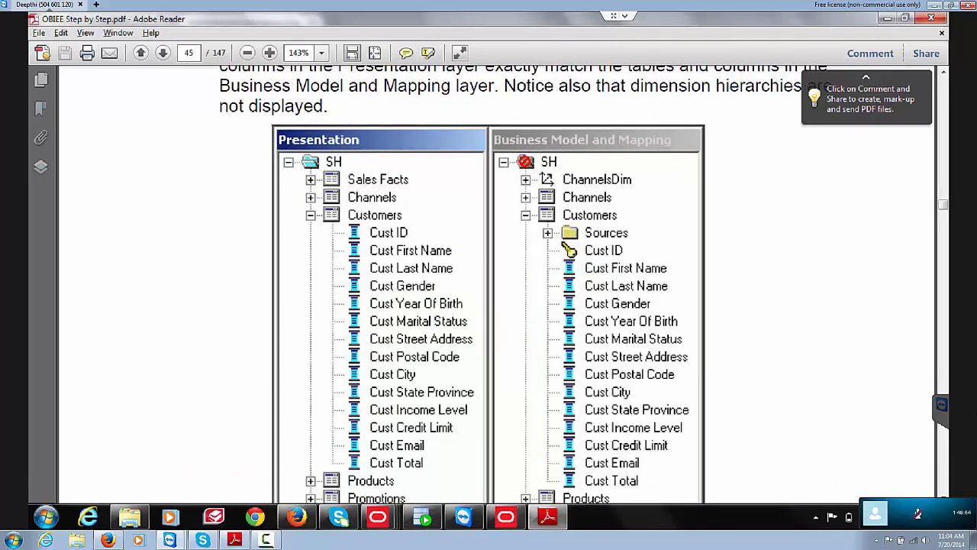
scroll(496, 290, down, 5)
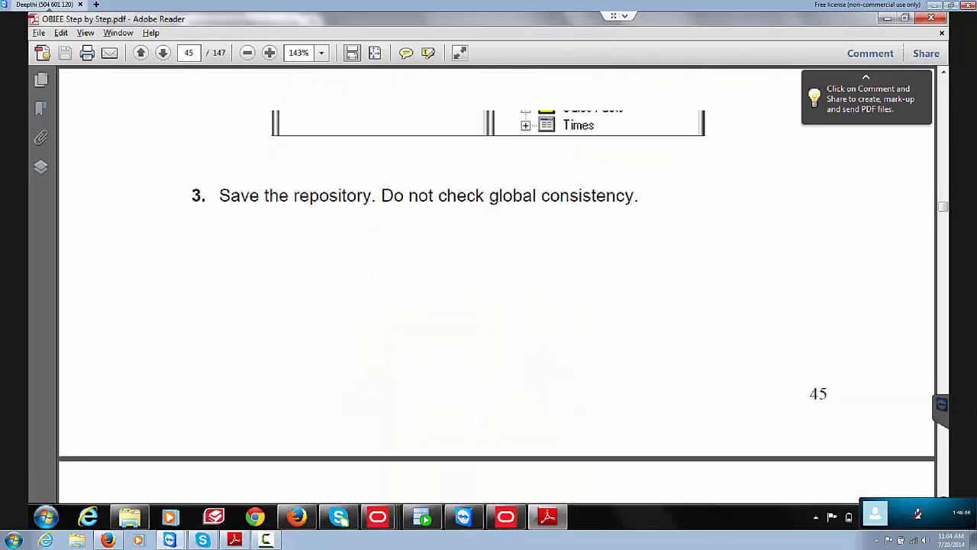
scroll(496, 290, up, 1)
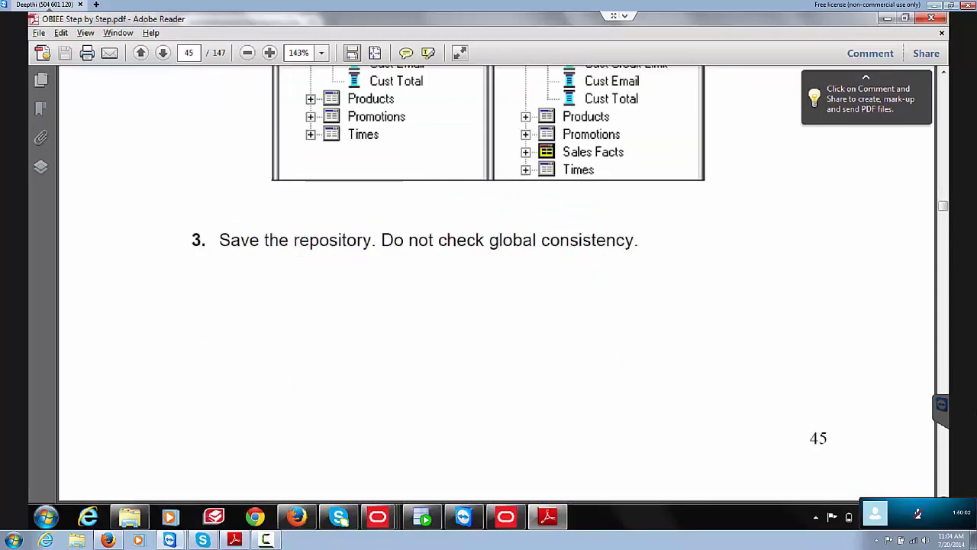
scroll(496, 290, down, 10)
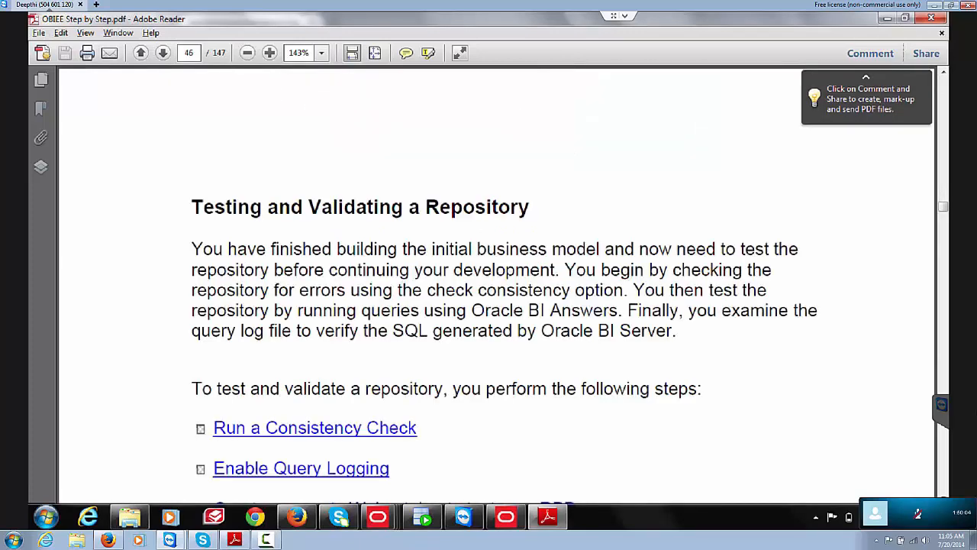
key(alt+Tab)
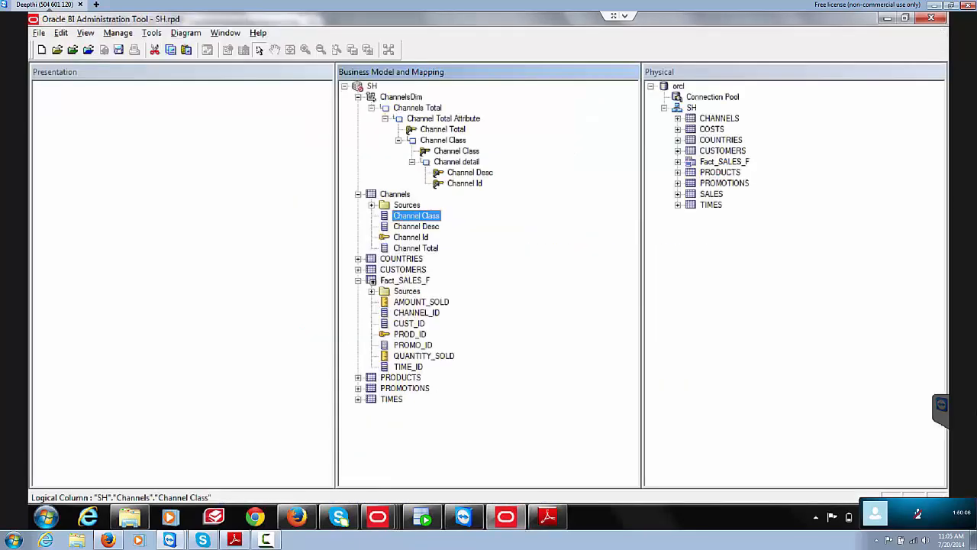
Step: Drag the SH business model into the Presentation layer and expand its tables
click(372, 86)
drag(371, 86, 183, 191)
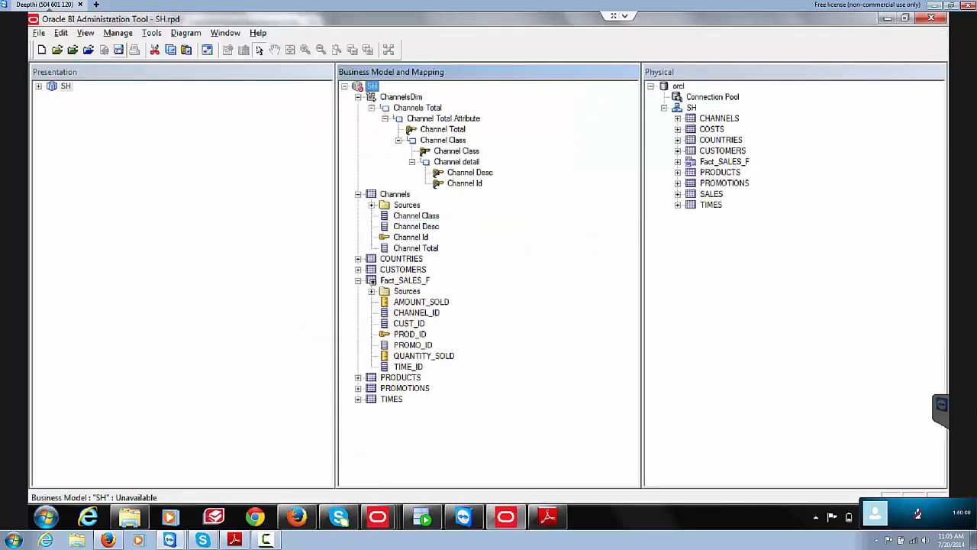
click(38, 86)
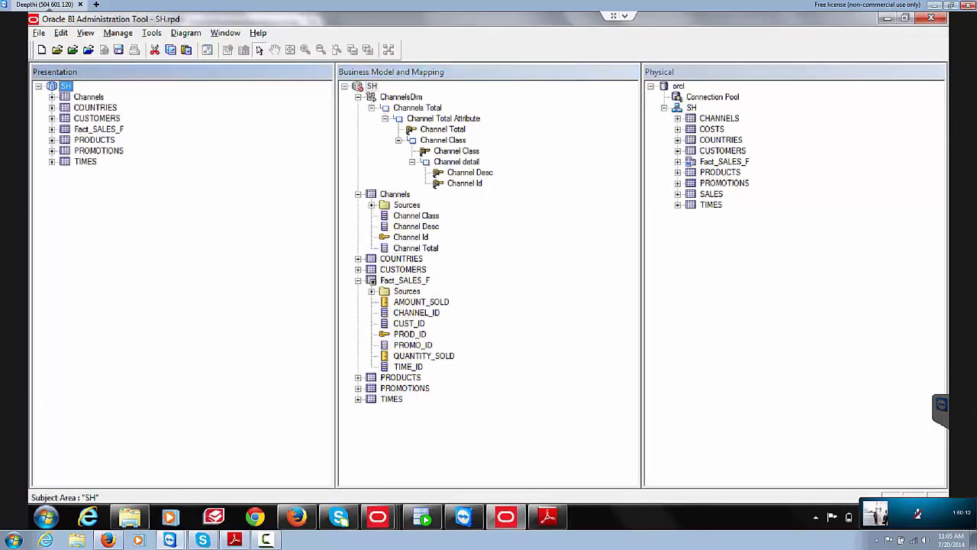
Step: Save SH.rpd after a passing global consistency check
click(118, 49)
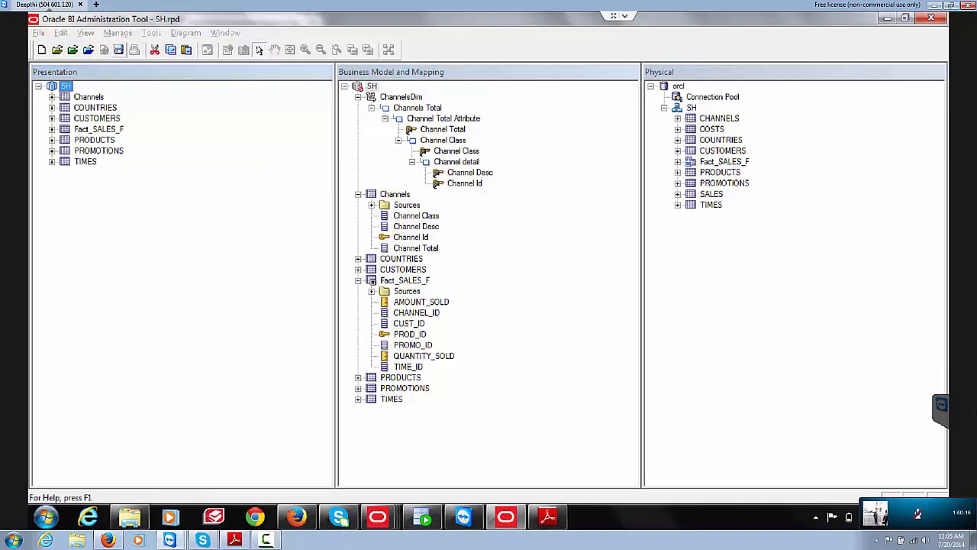
key(Return)
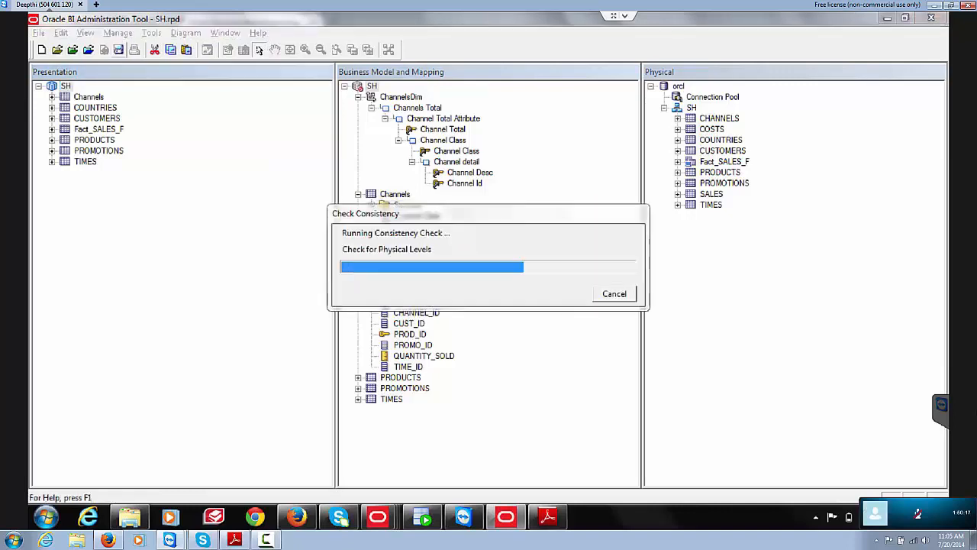
key(Return)
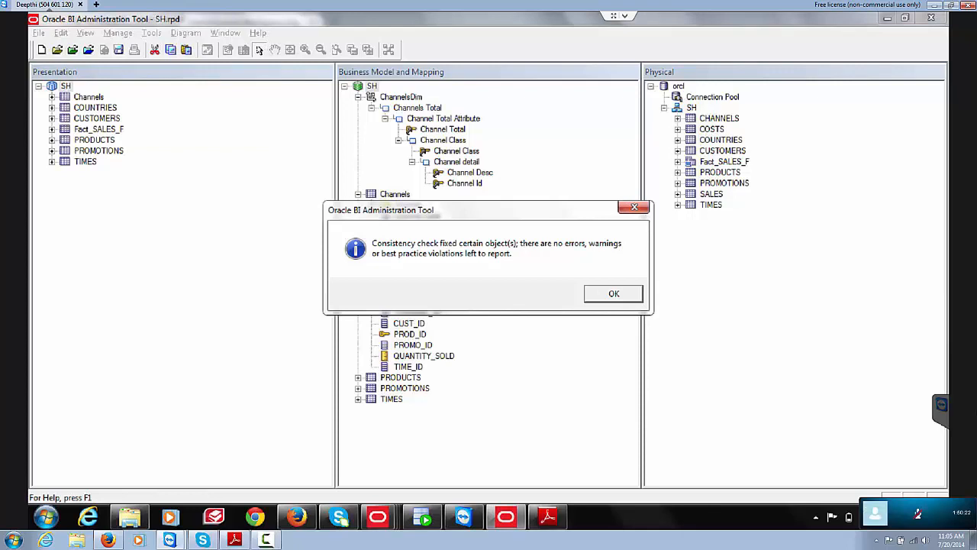
key(Return)
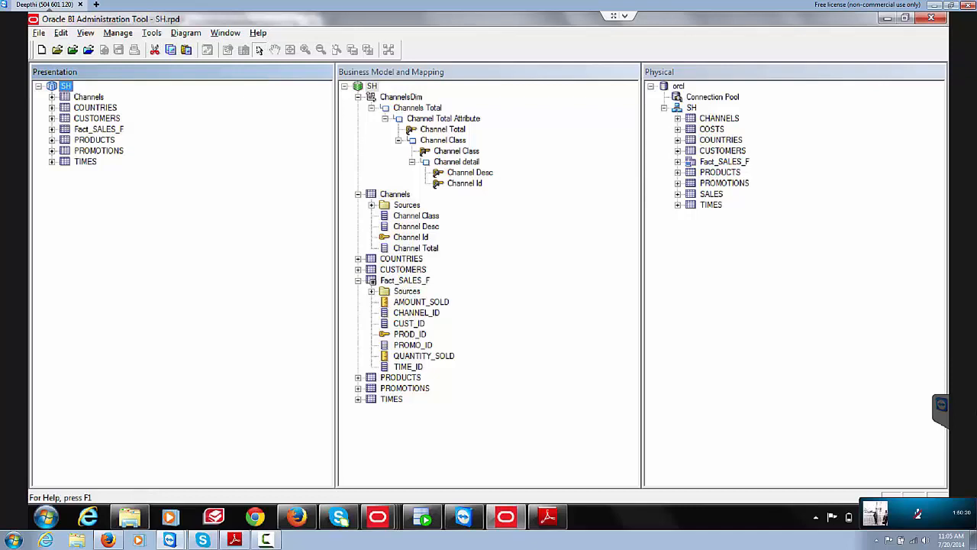
key(alt+Tab)
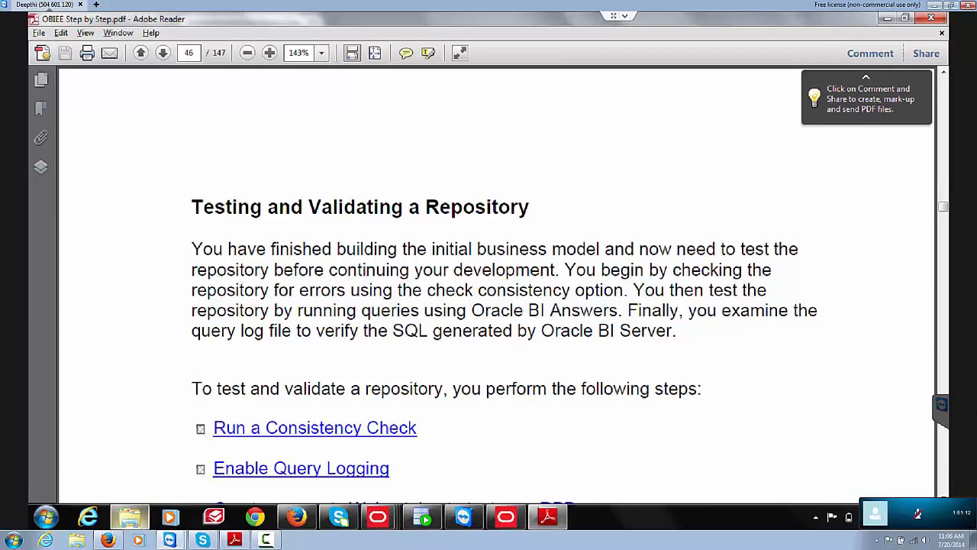
Step: Open the Oracle Queries document from the OBIEE folder in Word
click(130, 517)
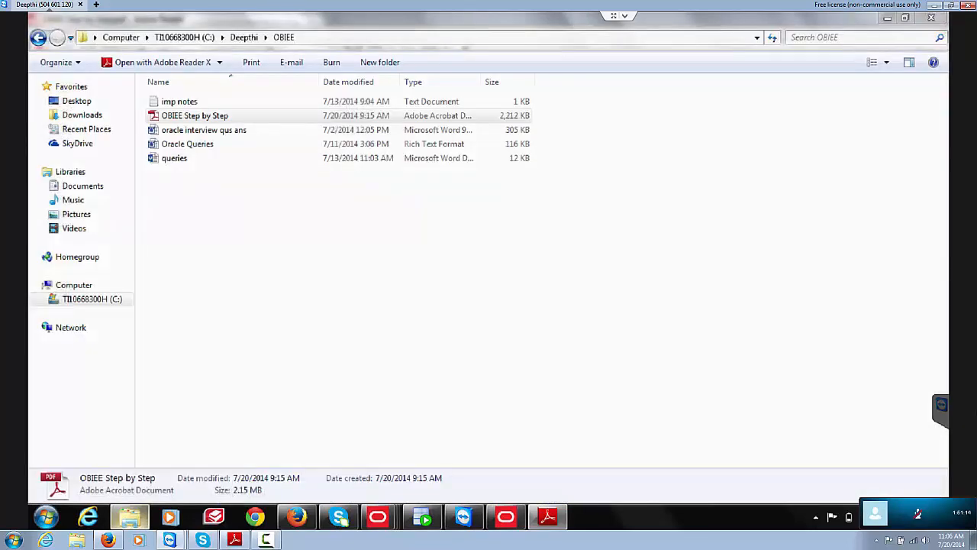
click(174, 158)
click(187, 144)
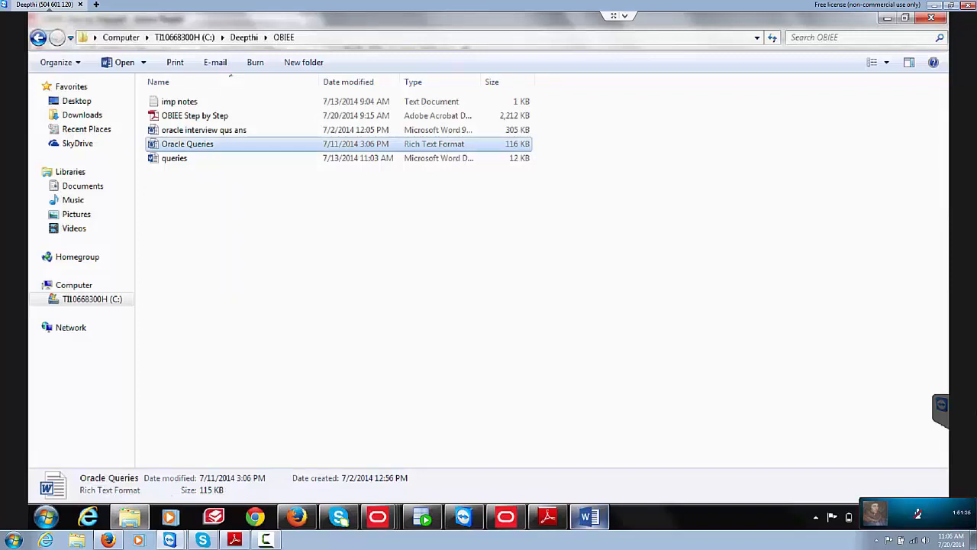
click(589, 517)
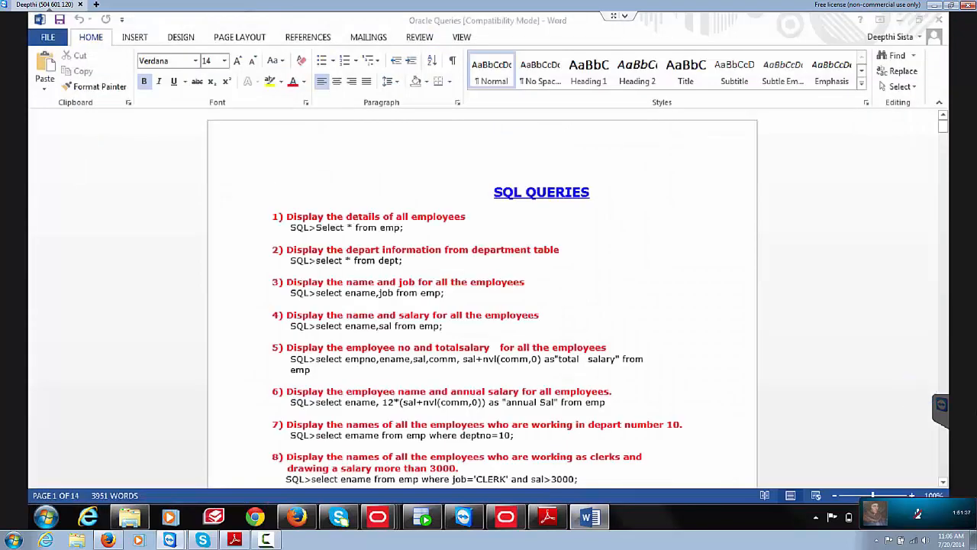
click(900, 17)
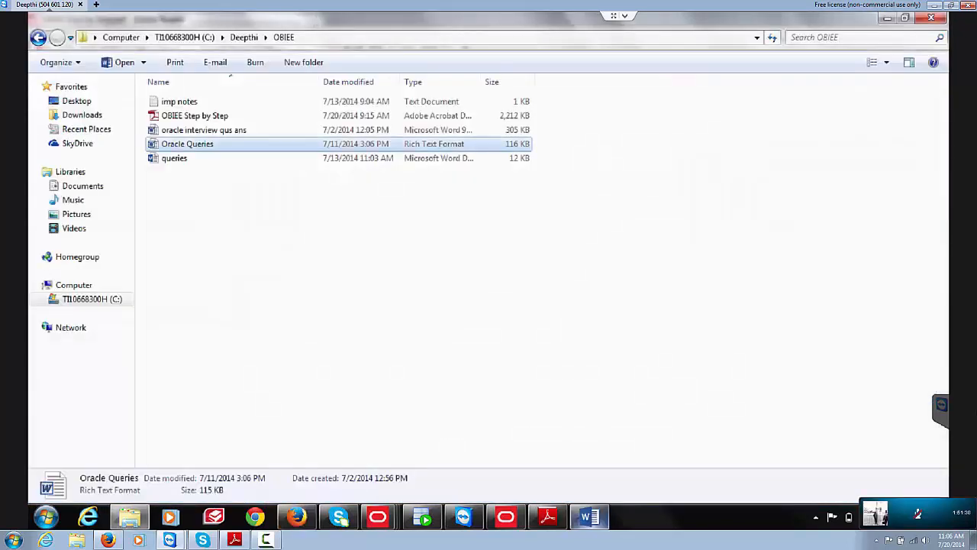
click(589, 517)
key(Page_Down)
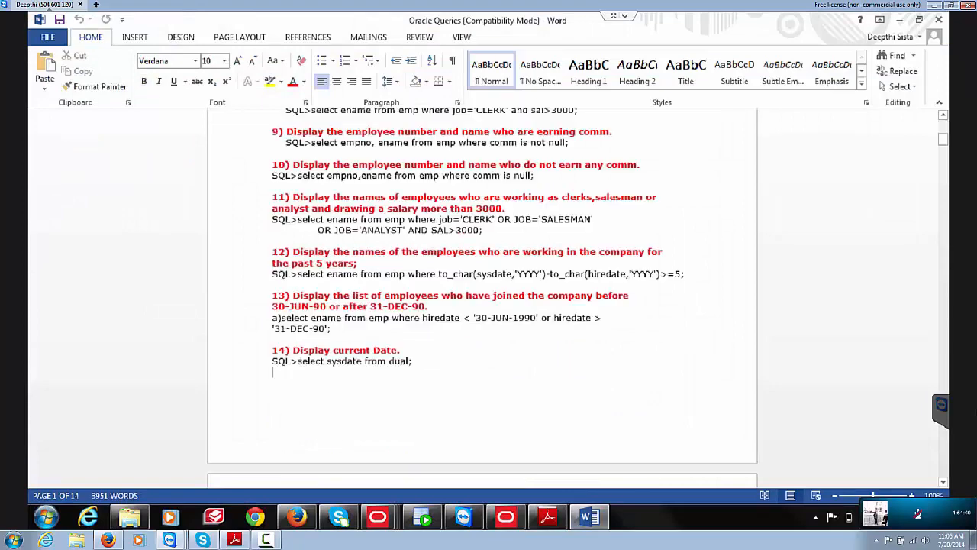
key(Page_Down)
key(Page_Down)
key(Page_Down)
key(Page_Down)
key(Page_Down)
key(Page_Down)
key(Page_Down)
key(Page_Down)
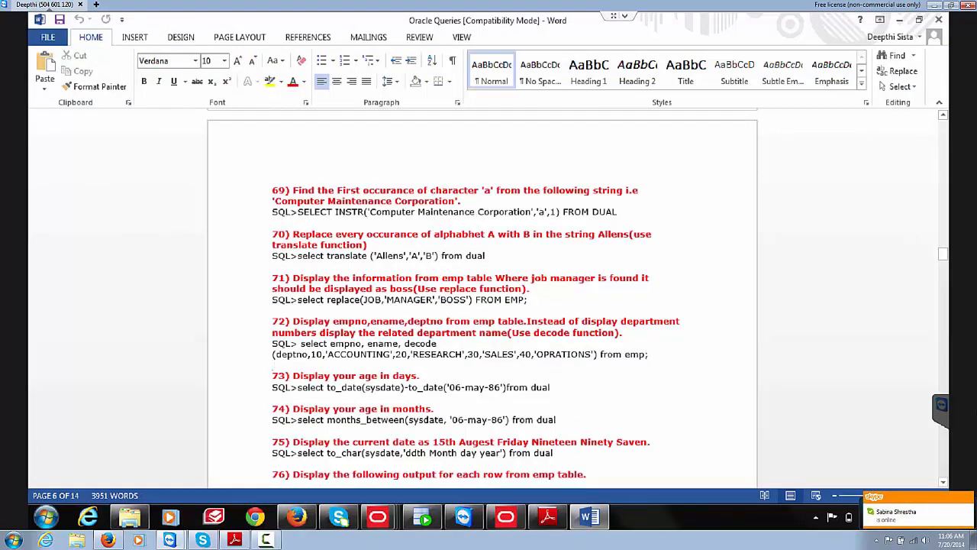
key(Down)
key(Down)
key(Down)
key(Down)
key(Down)
key(Down)
key(Down)
key(Down)
key(Down)
key(Down)
key(Down)
key(Down)
key(Down)
key(Down)
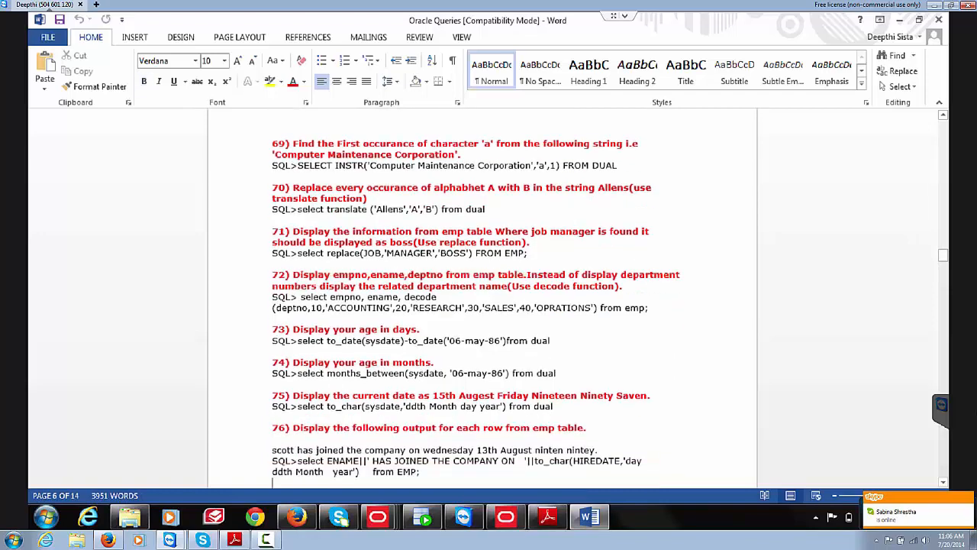
key(Down)
key(Down)
key(Down)
key(Down)
key(Down)
key(Down)
key(Down)
key(Down)
key(Down)
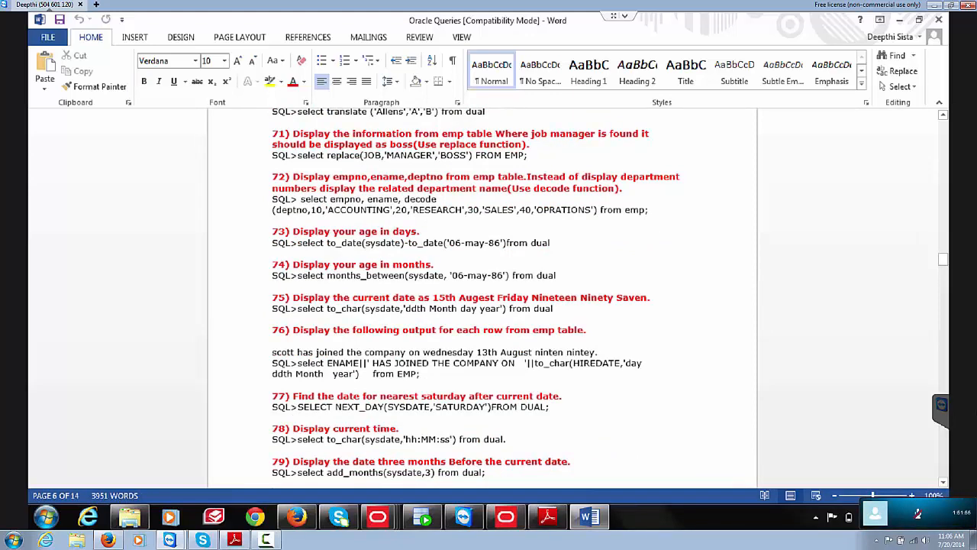
drag(447, 243, 503, 243)
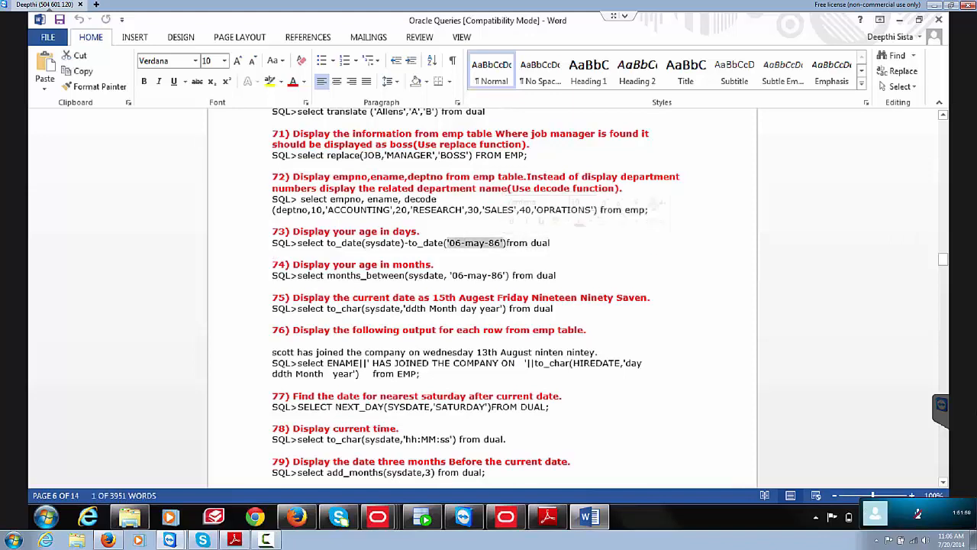
click(418, 243)
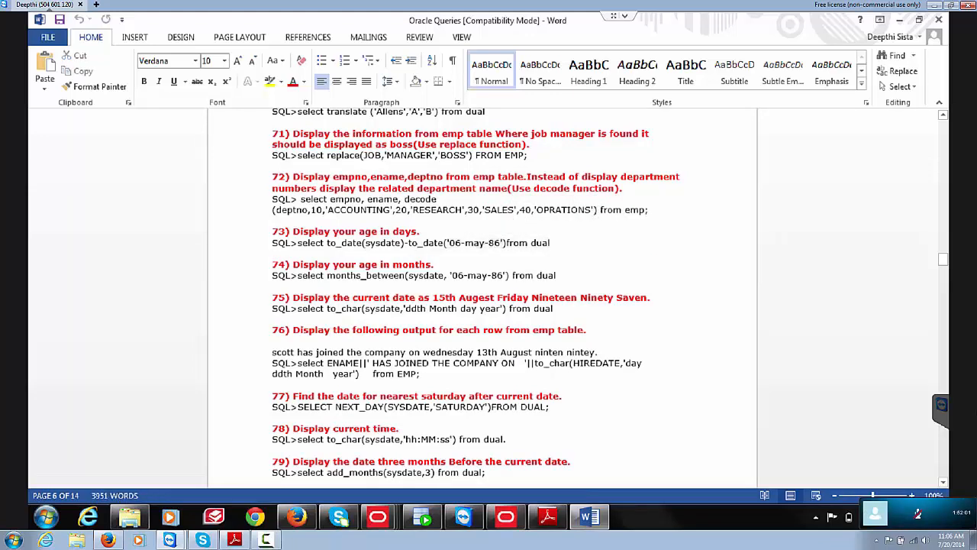
double_click(375, 242)
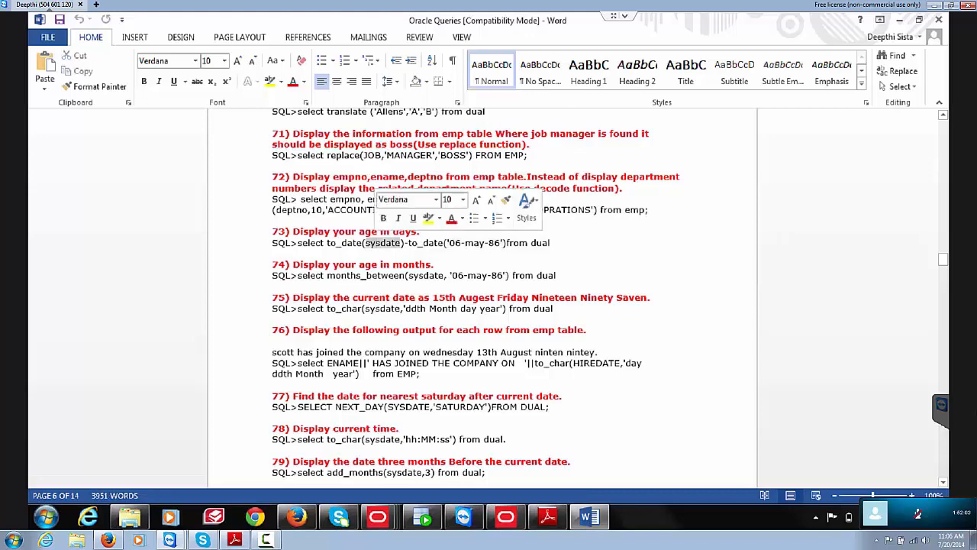
click(429, 242)
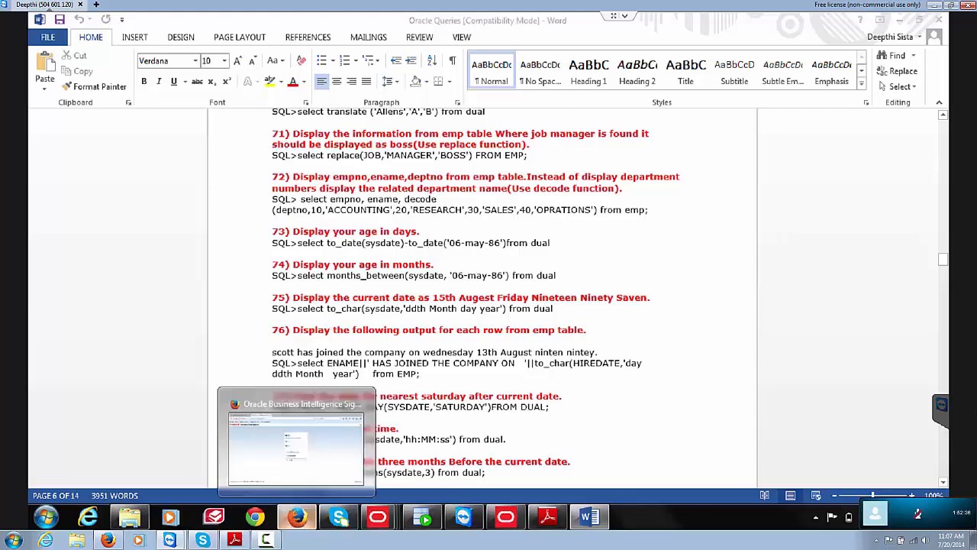
Step: Sign in to Oracle Business Intelligence using the saved user credentials
click(297, 517)
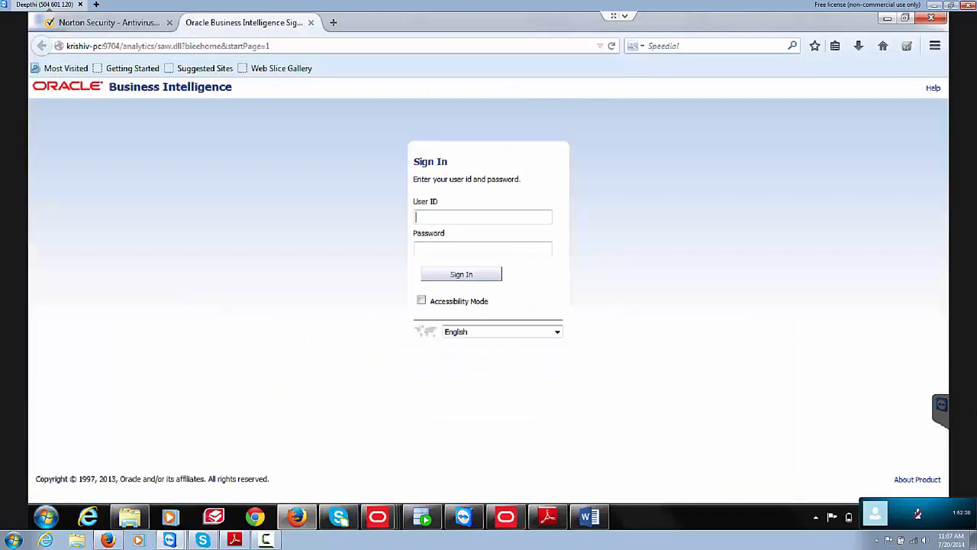
text(weblo)
key(Down)
key(Tab)
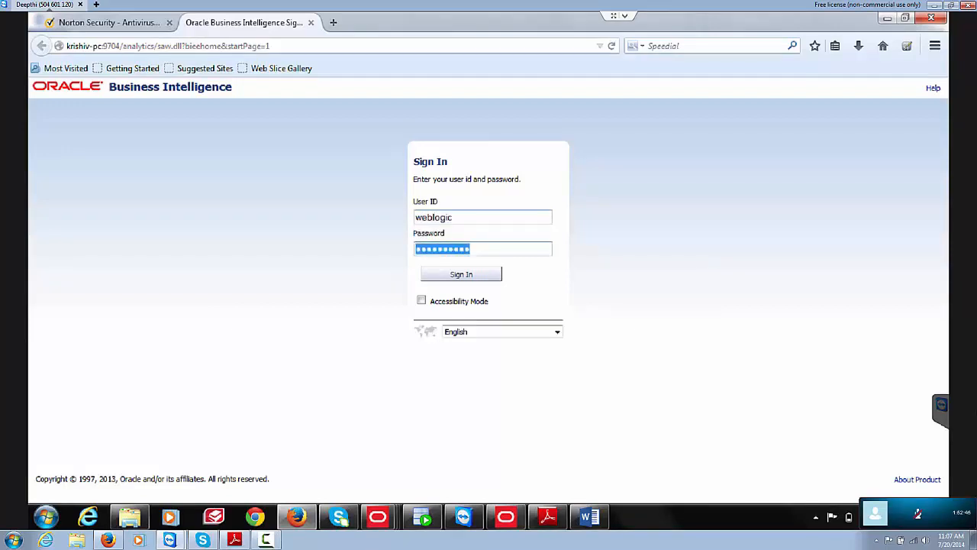
key(Tab)
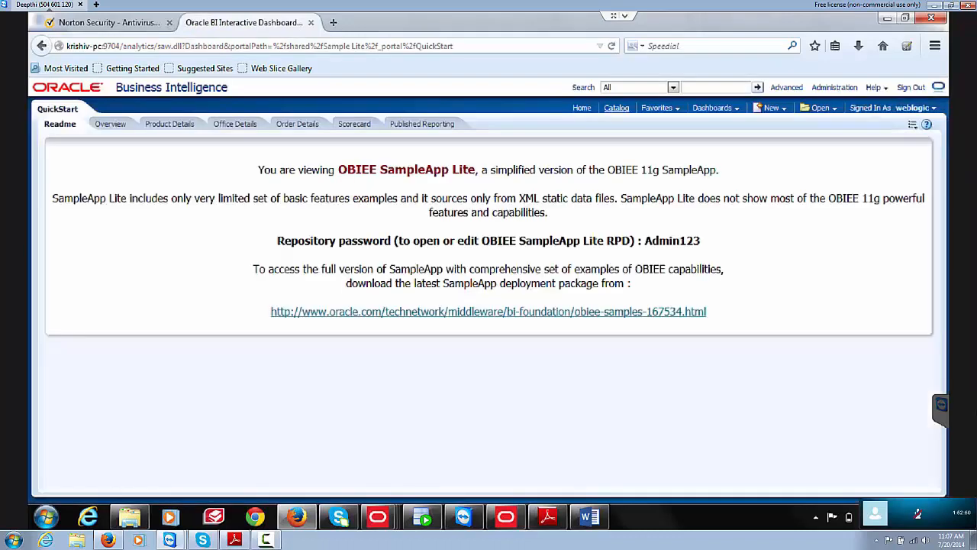
Step: Open qry_73 from the Training catalog folder and bring up its TIMESTAMPDIFF column options
click(616, 107)
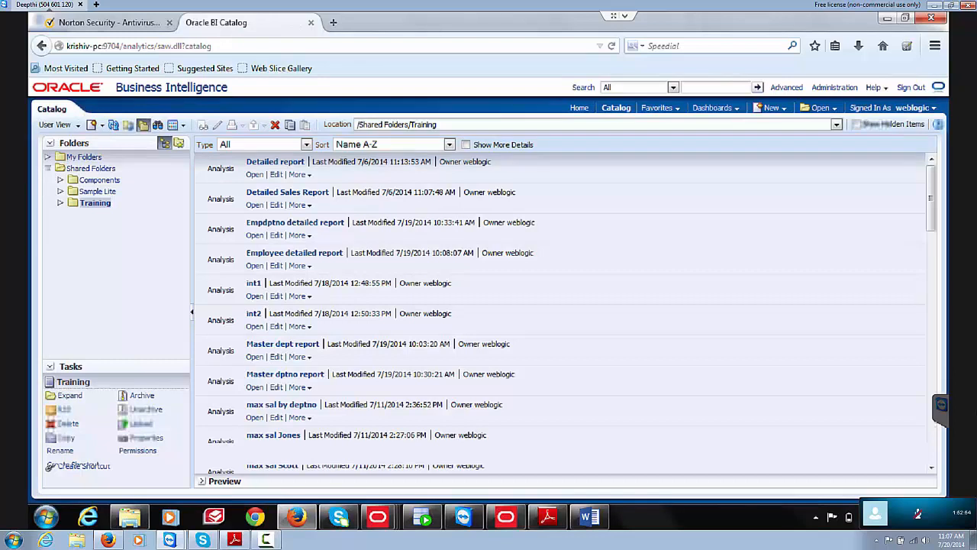
click(560, 338)
scroll(561, 313, down, 10)
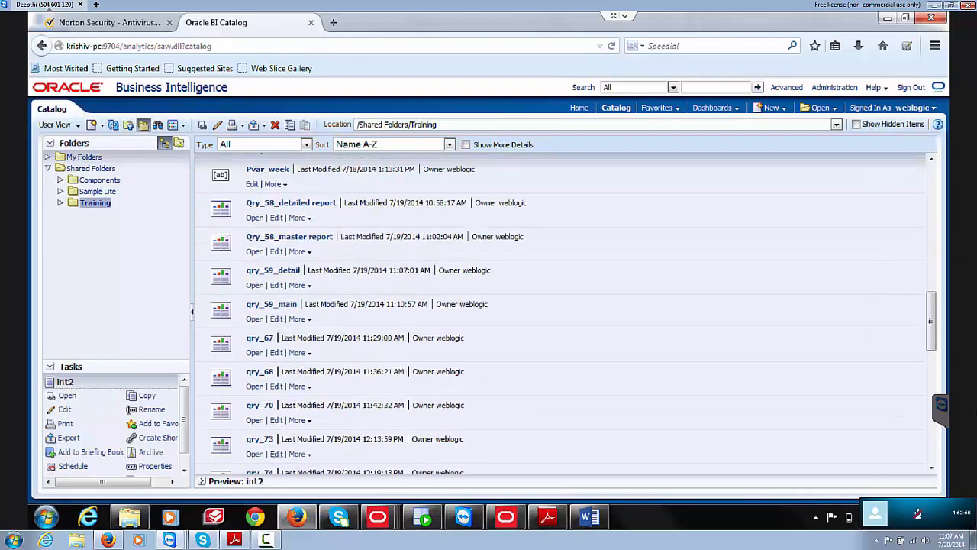
click(277, 453)
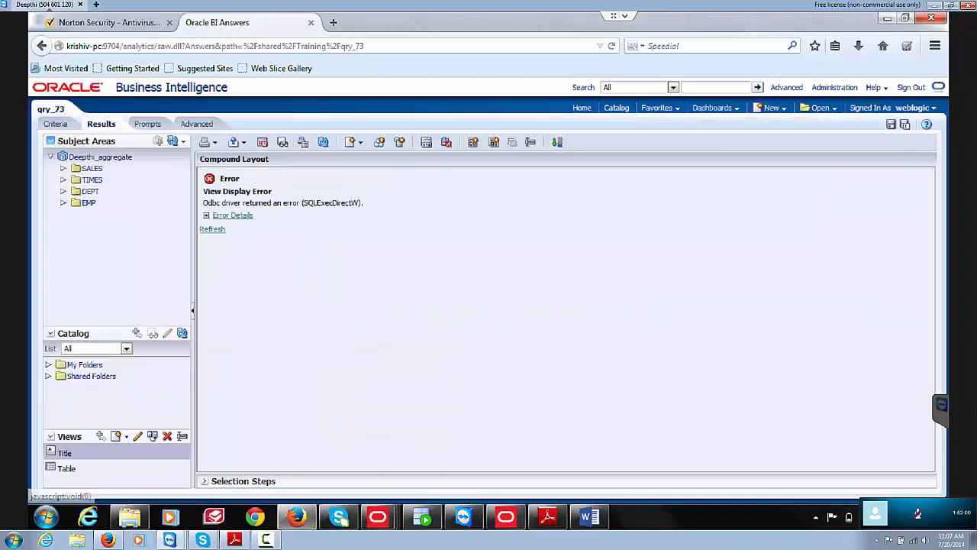
click(55, 125)
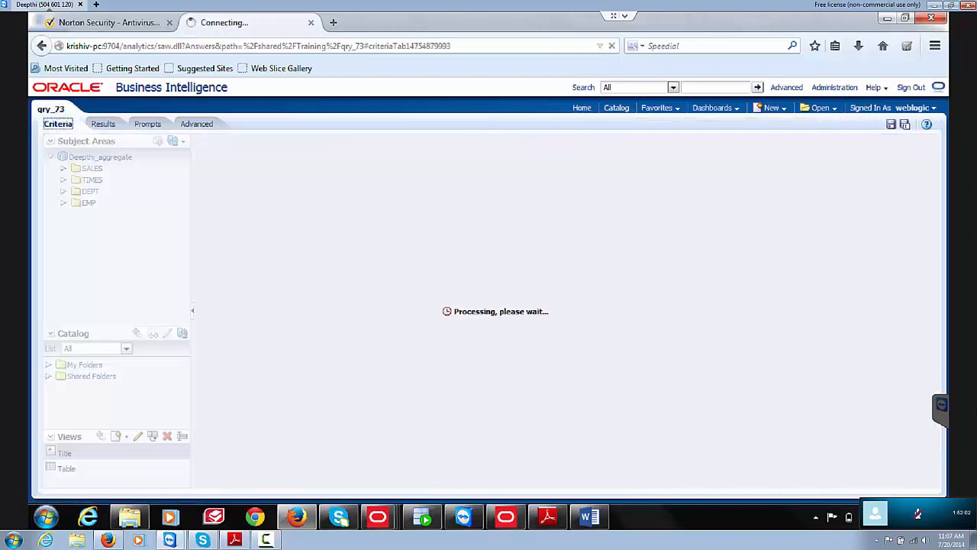
click(365, 223)
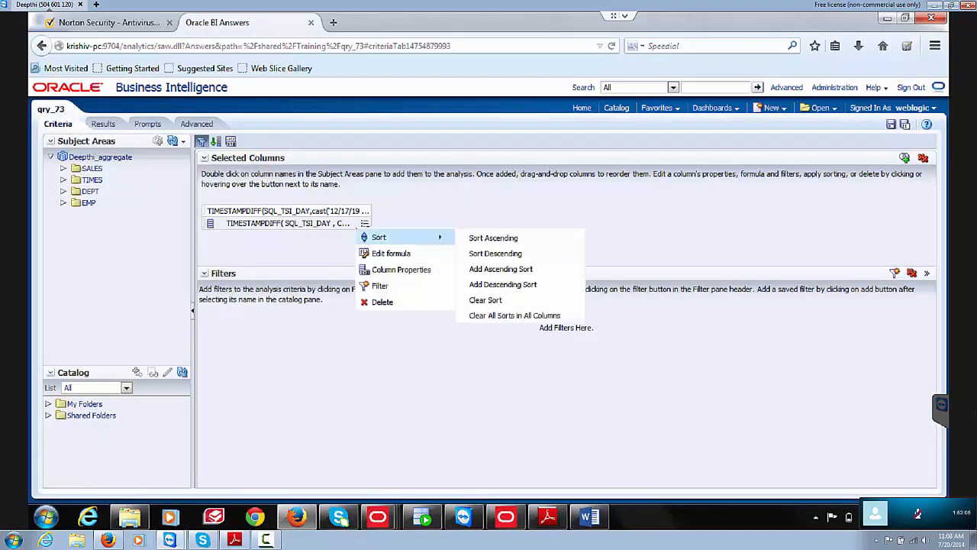
Step: Replace the 12/17/1980 date literal in the TIMESTAMPDIFF formula with EMP.HIREDATE
click(391, 253)
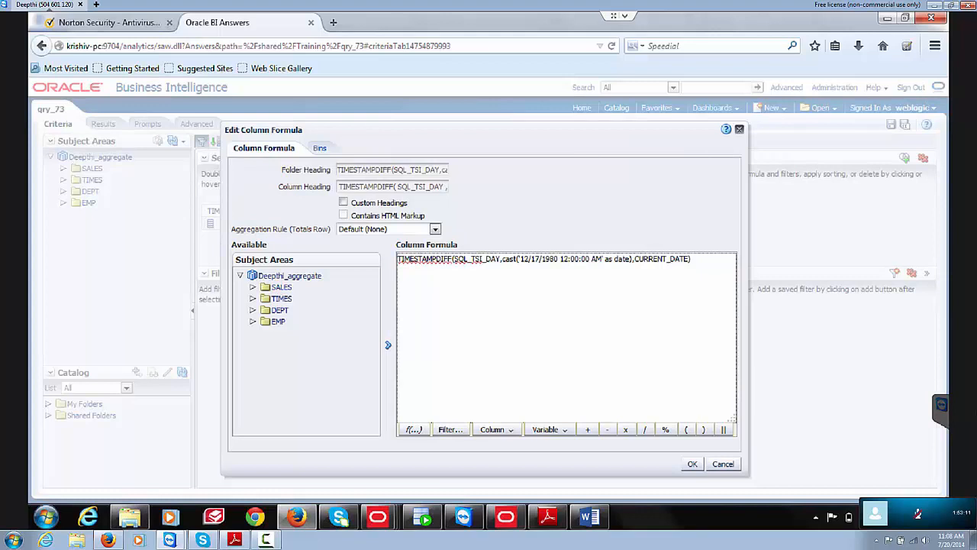
drag(519, 258, 630, 259)
key(Delete)
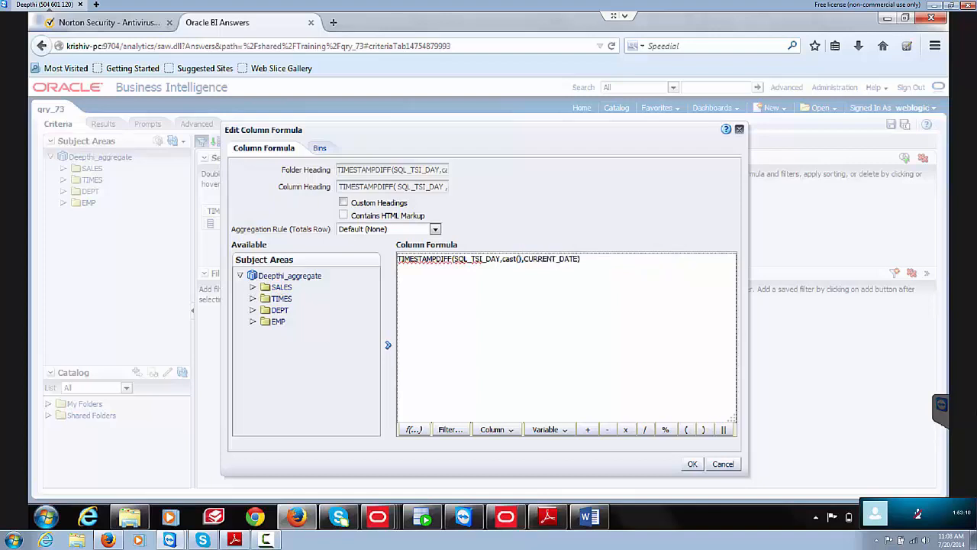
click(252, 321)
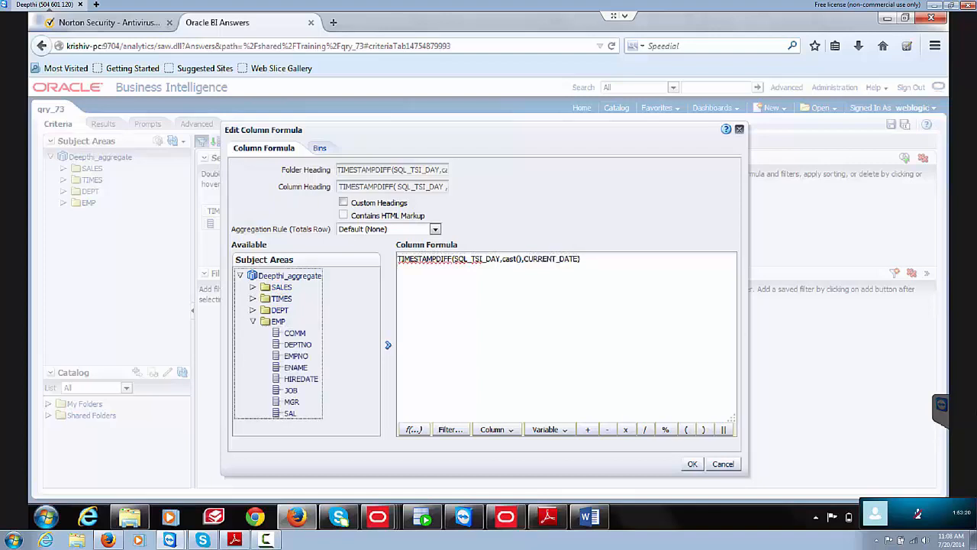
double_click(301, 378)
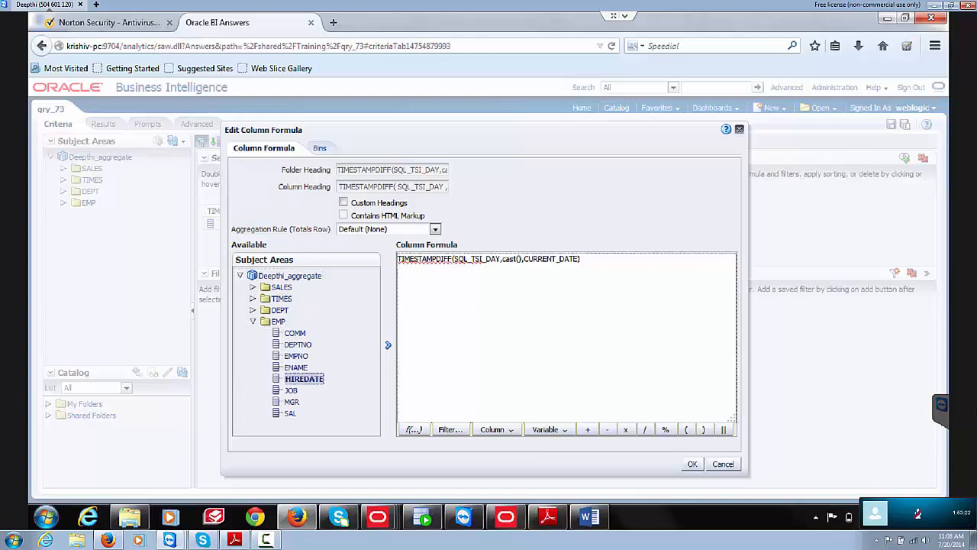
click(388, 345)
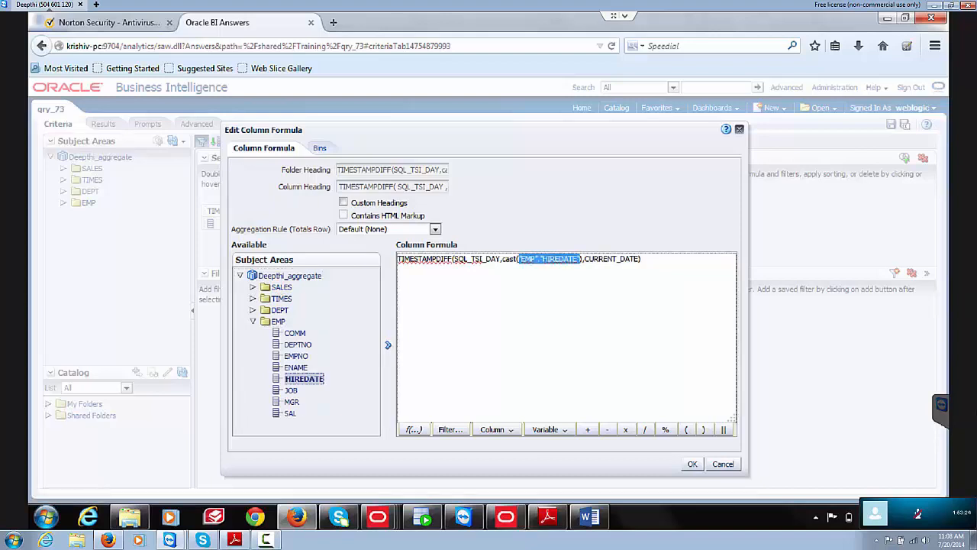
click(692, 464)
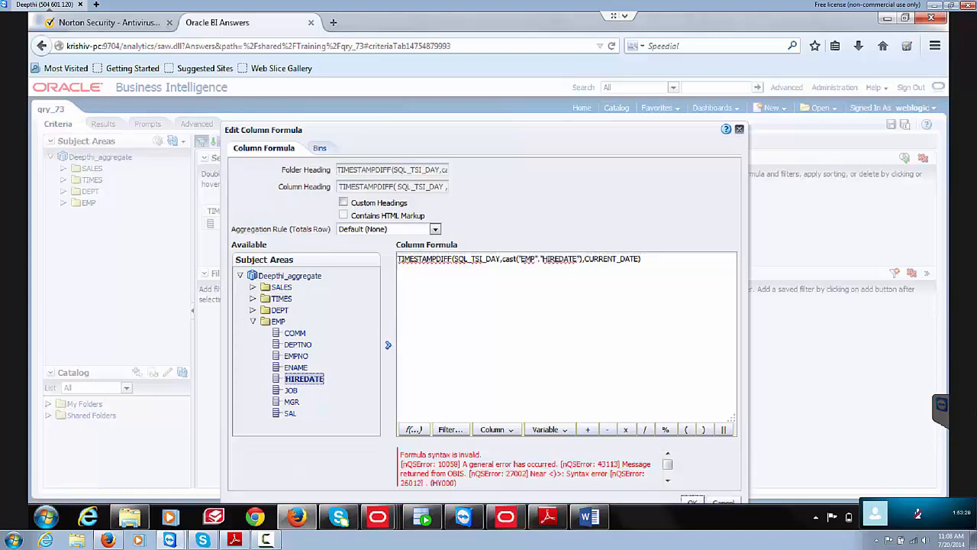
Step: Remove the cast wrapper so the formula reads TIMESTAMPDIFF(SQL_TSI_DAY,"EMP"."HIREDATE",CURRENT_DATE)
click(514, 259)
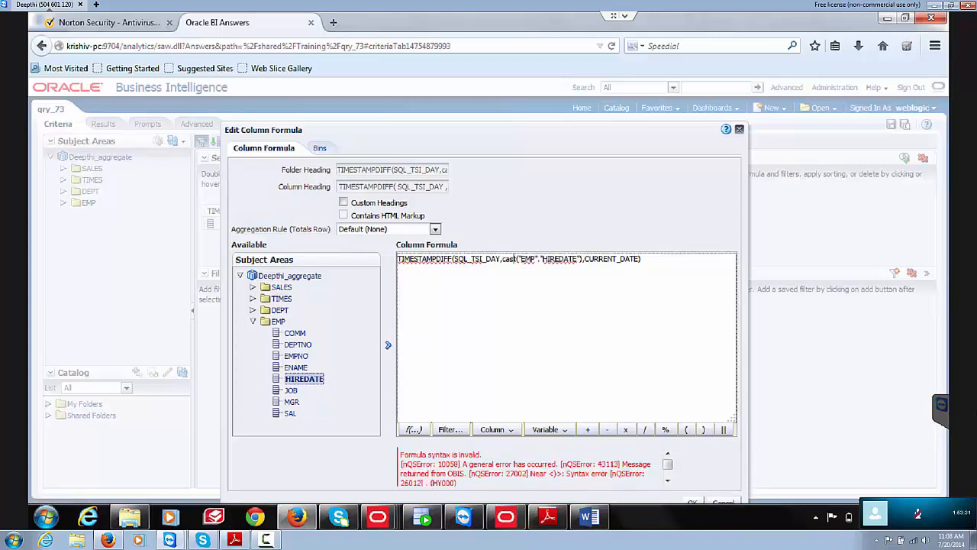
key(BackSpace)
key(BackSpace)
key(BackSpace)
key(BackSpace)
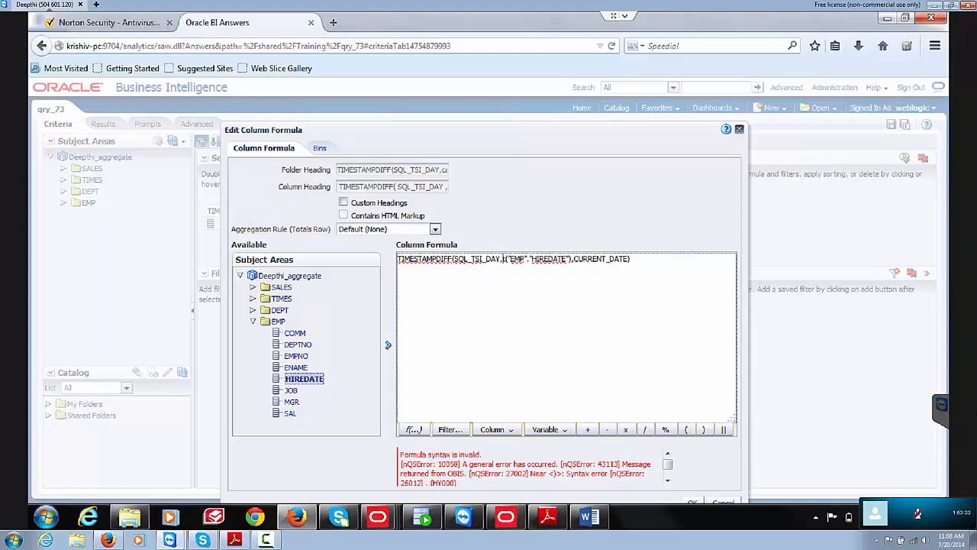
key(Delete)
key(Delete)
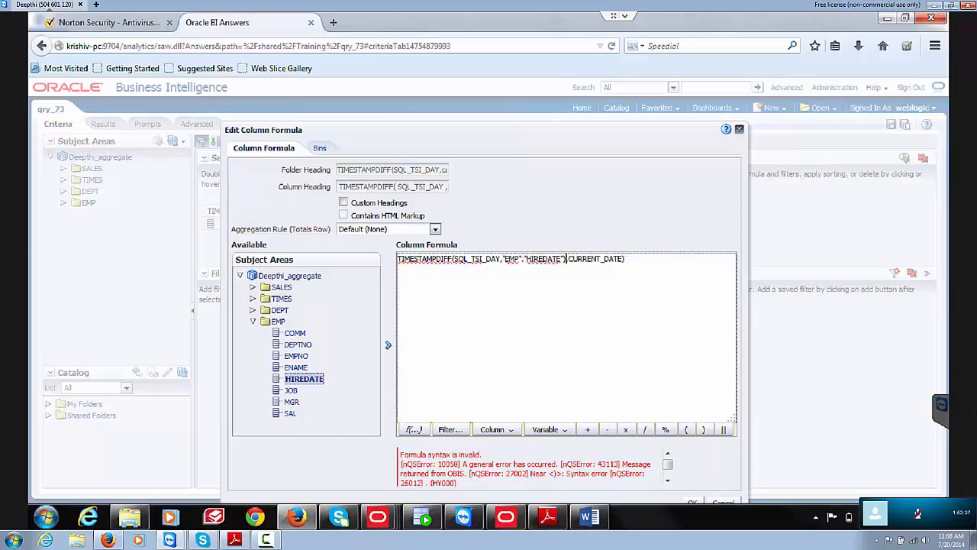
key(Delete)
click(692, 502)
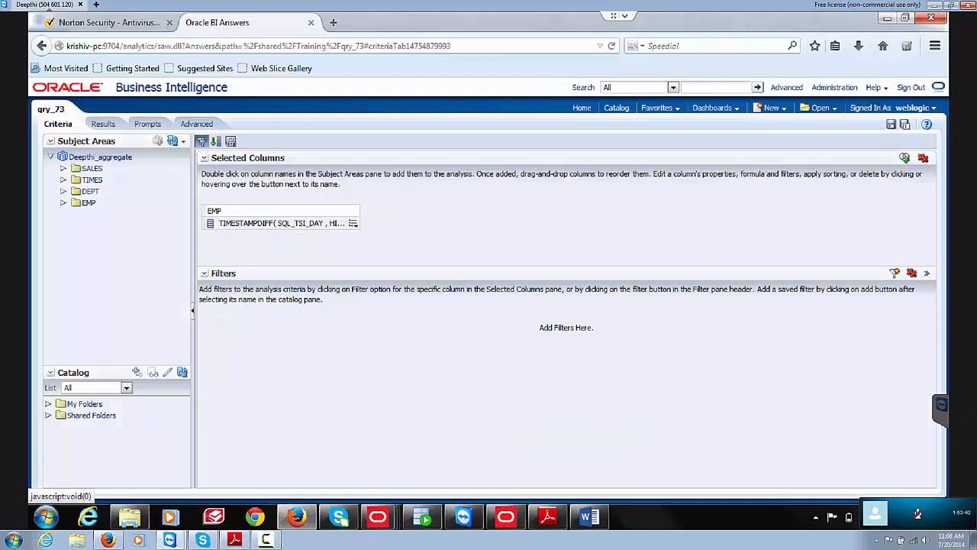
Step: Add EMP HIREDATE as a second column, then preview its filter values and cancel
click(63, 202)
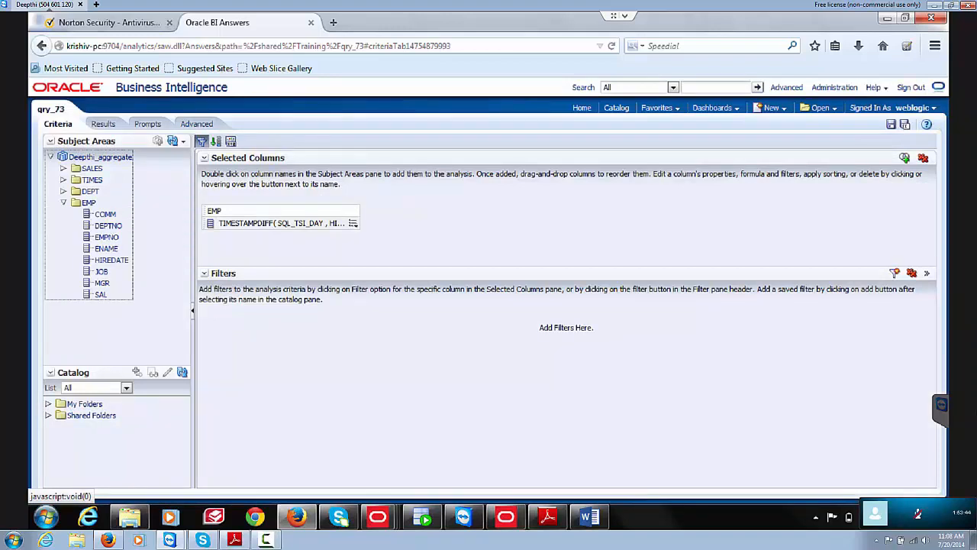
double_click(113, 260)
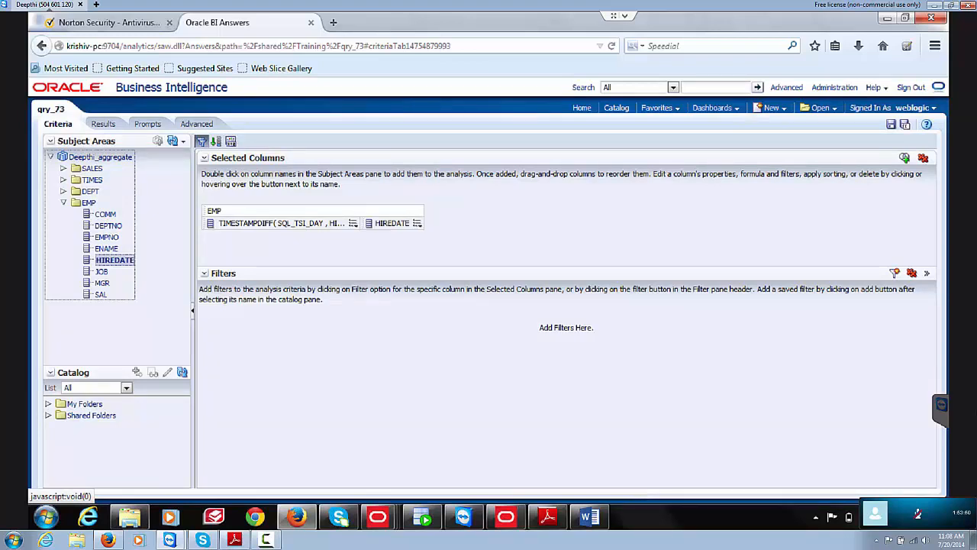
click(417, 223)
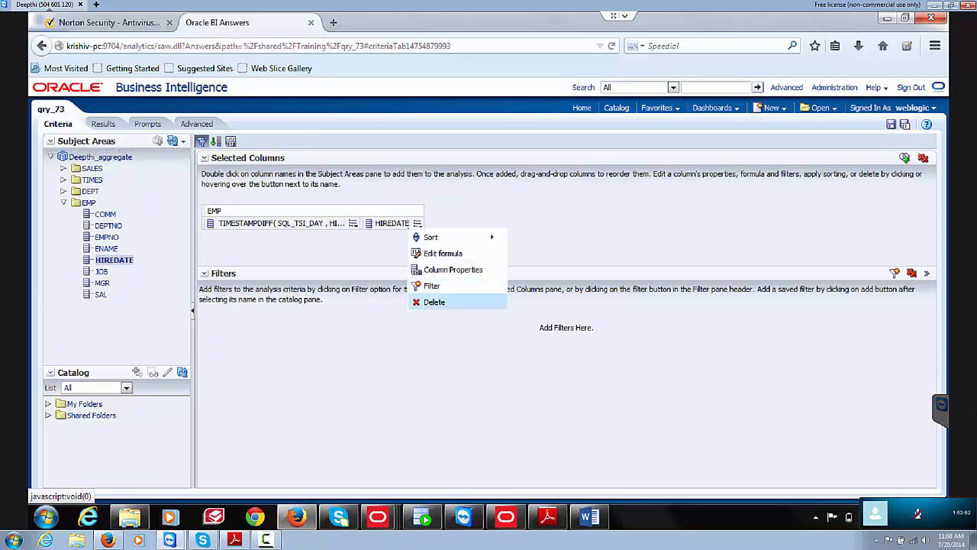
click(432, 288)
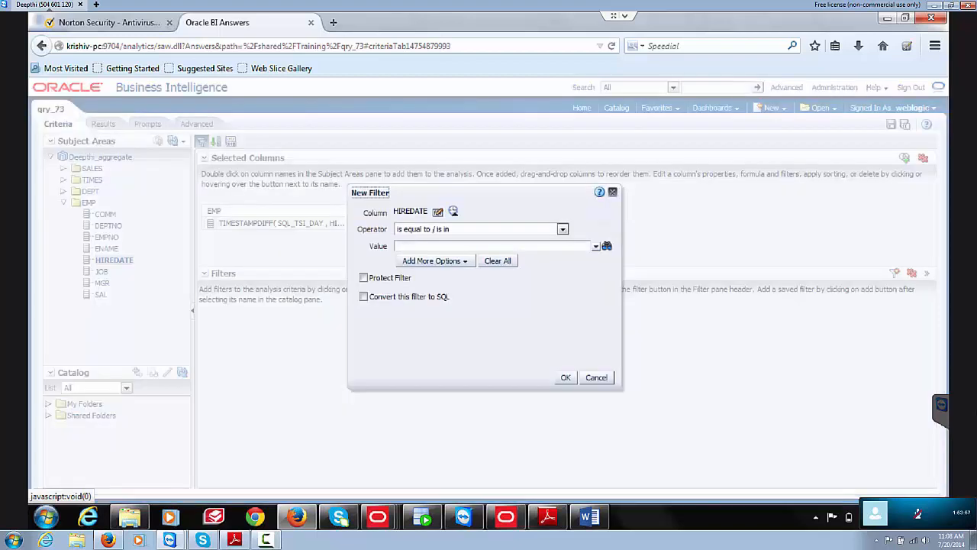
click(595, 246)
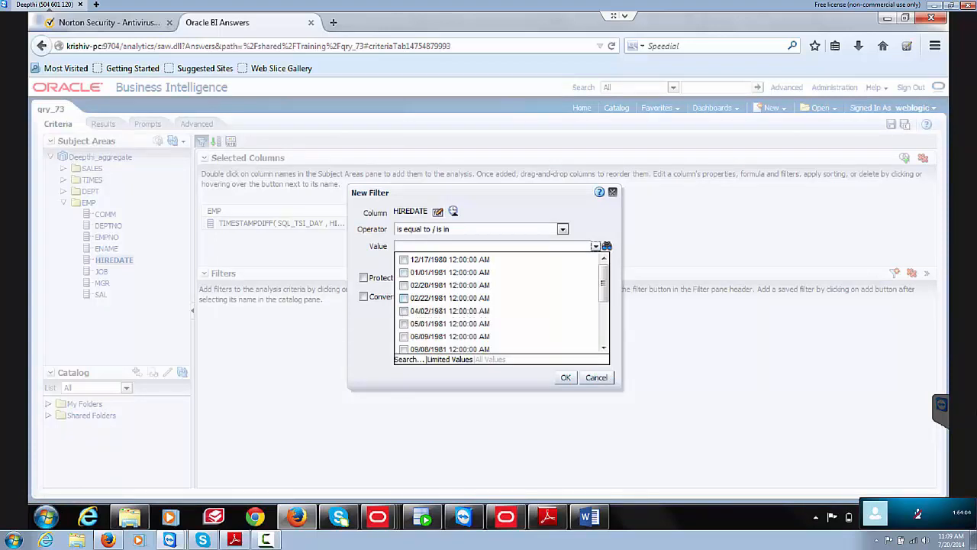
click(596, 378)
click(596, 377)
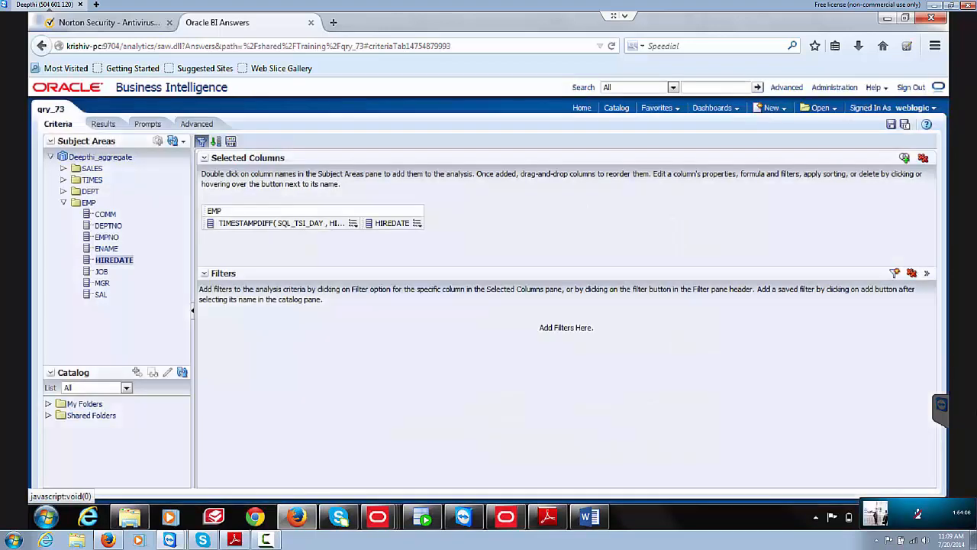
Step: Start a new HIREDATE filter and cancel it, leaving the analysis unfiltered
click(417, 224)
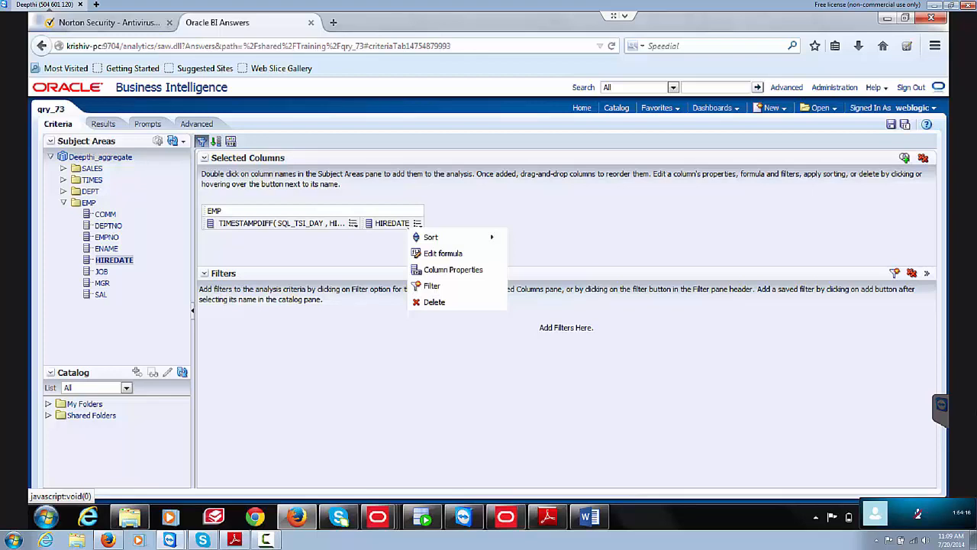
click(443, 253)
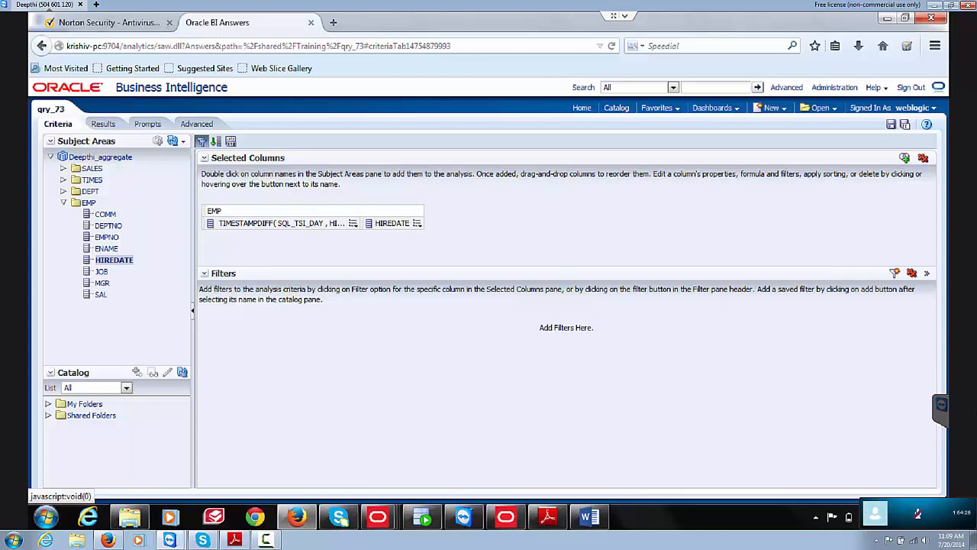
click(417, 223)
click(417, 223)
click(417, 223)
click(417, 222)
click(417, 223)
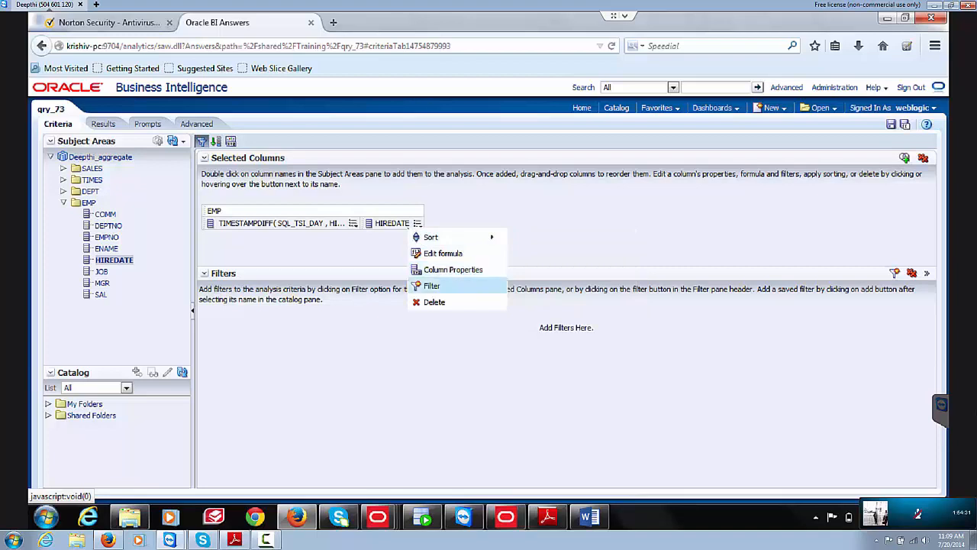
click(432, 285)
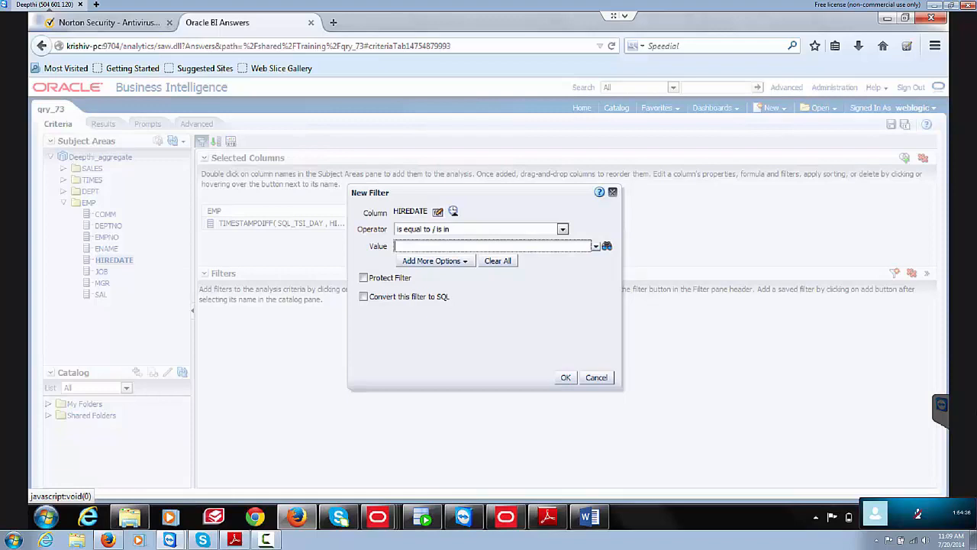
click(596, 377)
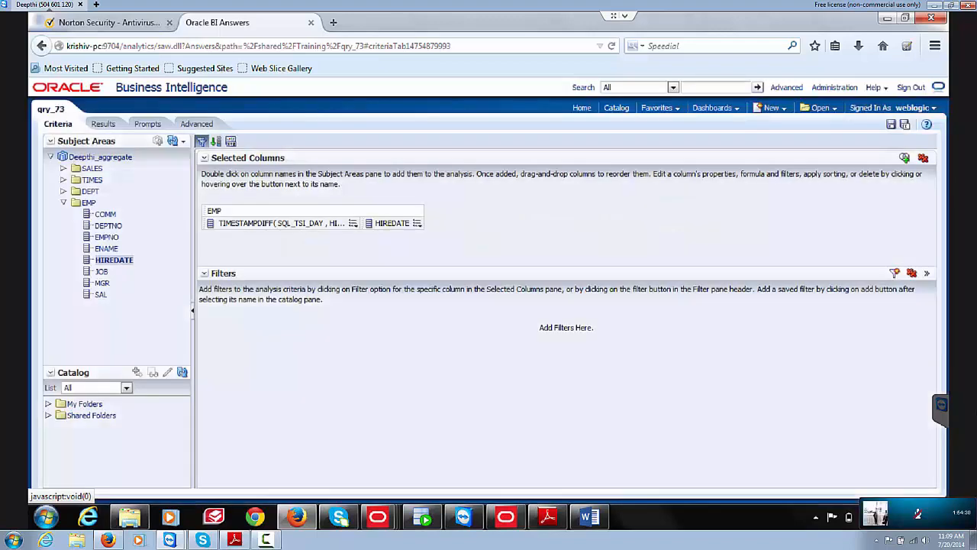
Step: Check the TIMESTAMPDIFF and HIREDATE column menus without changing anything
click(352, 223)
click(417, 223)
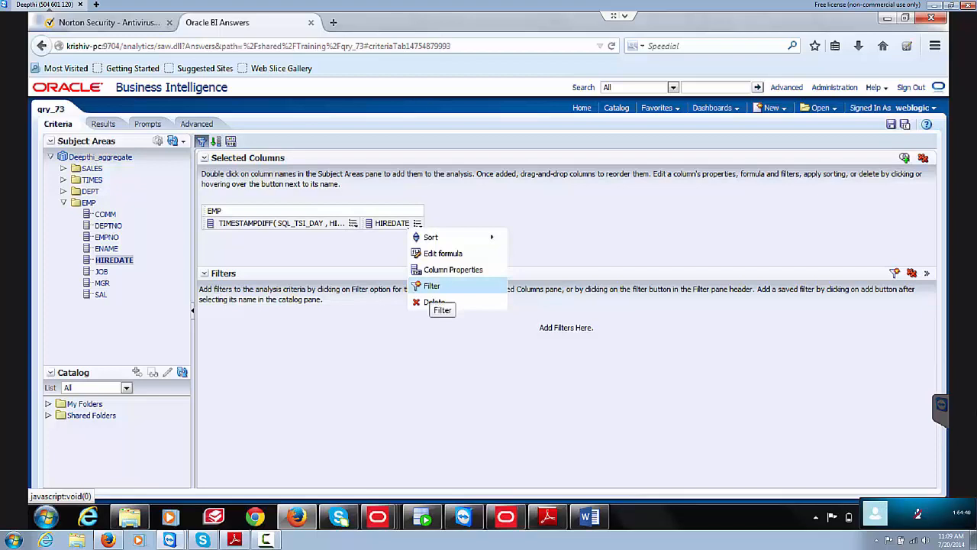
click(432, 288)
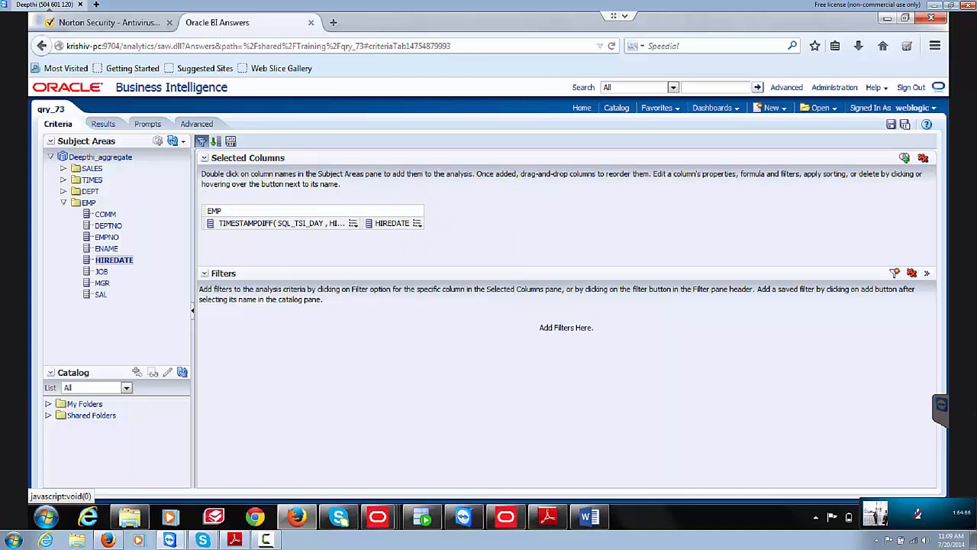
Step: Add a second HIREDATE column and replace its formula with CURRENT DATE
double_click(114, 260)
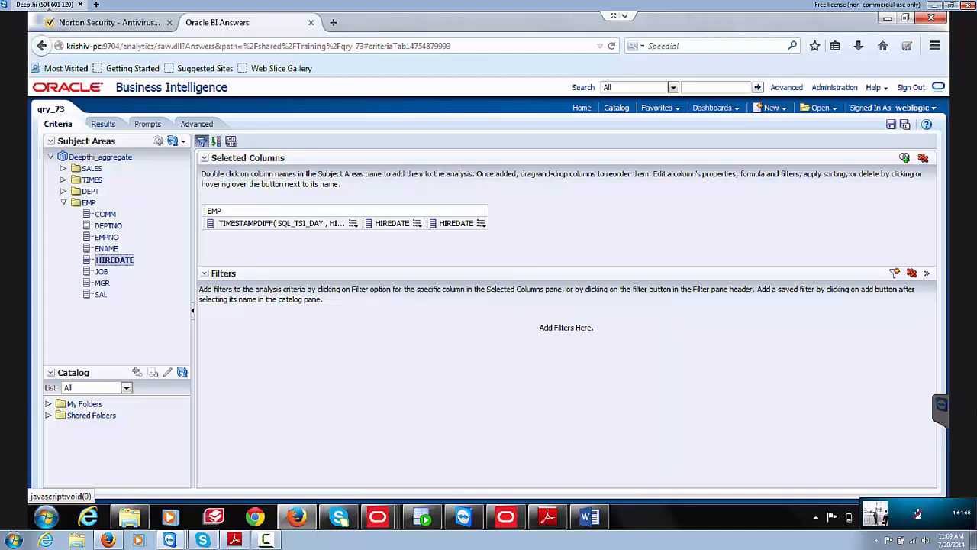
click(481, 223)
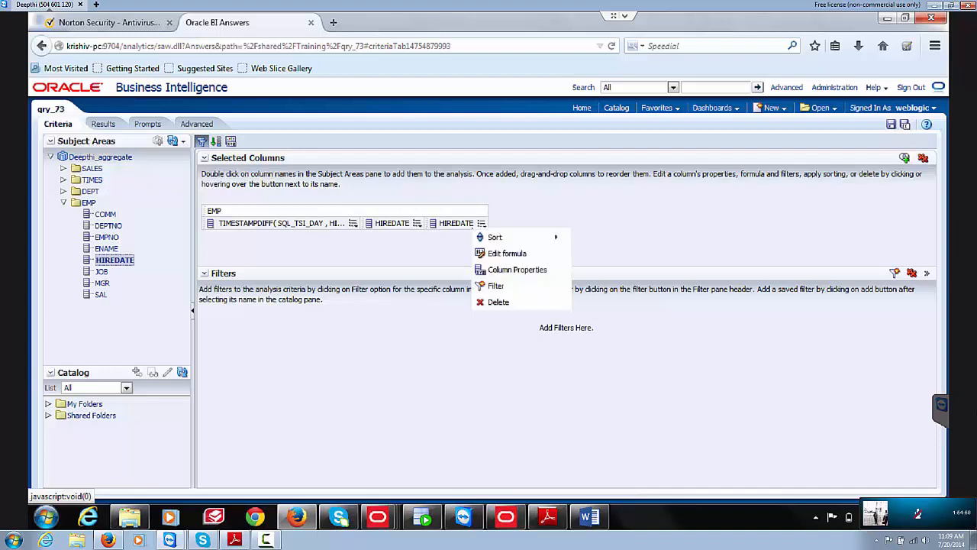
click(507, 253)
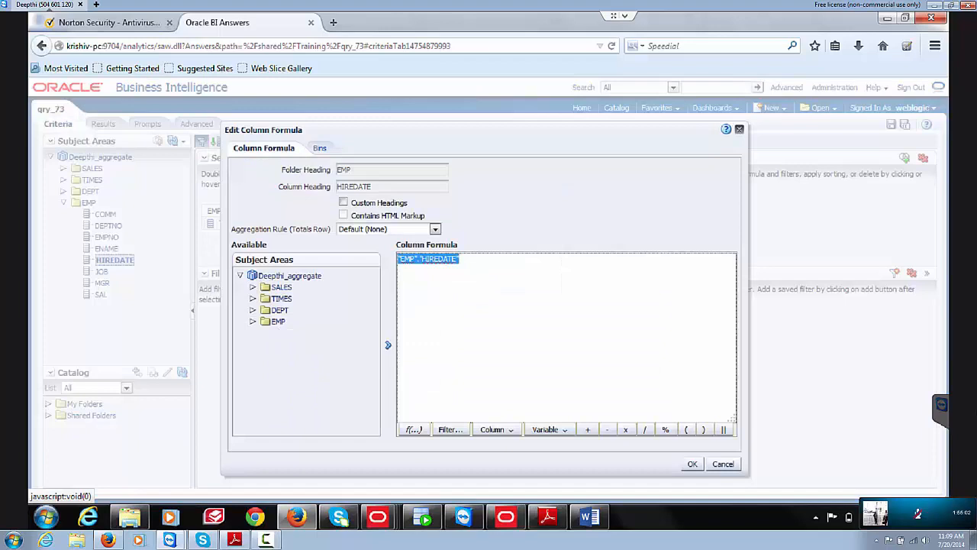
key(BackSpace)
text(CURR)
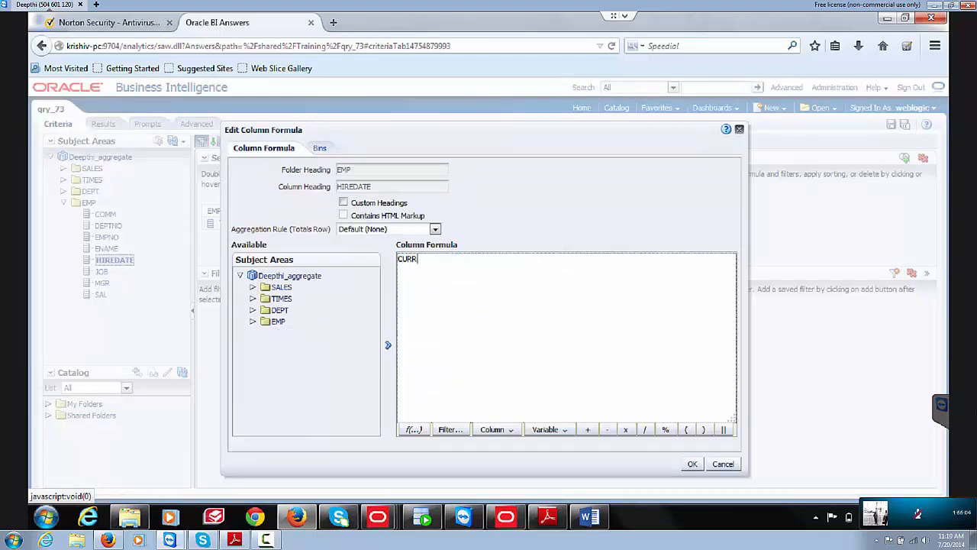
text(ENT DATE)
click(692, 464)
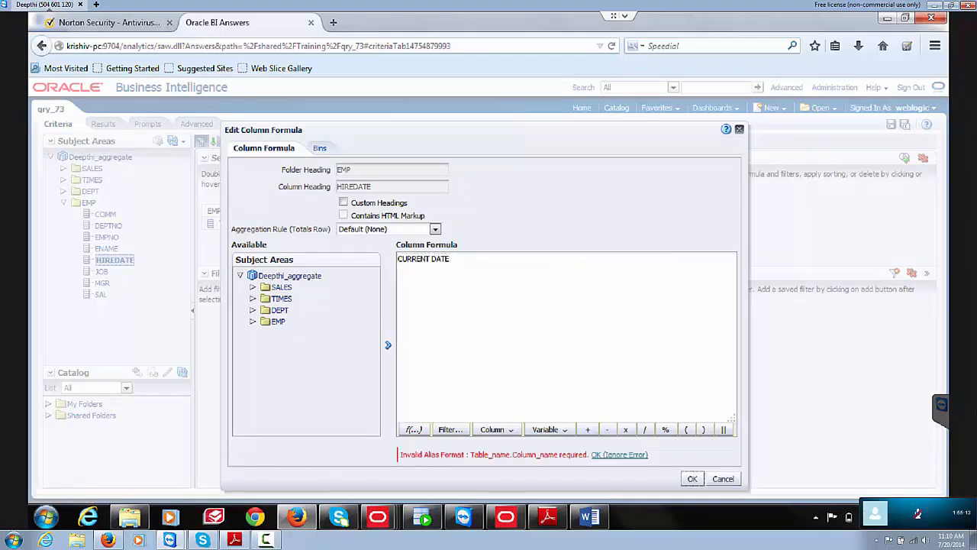
Step: Correct the formula to CURRENT_DATE and view the analysis results
click(431, 259)
key(BackSpace)
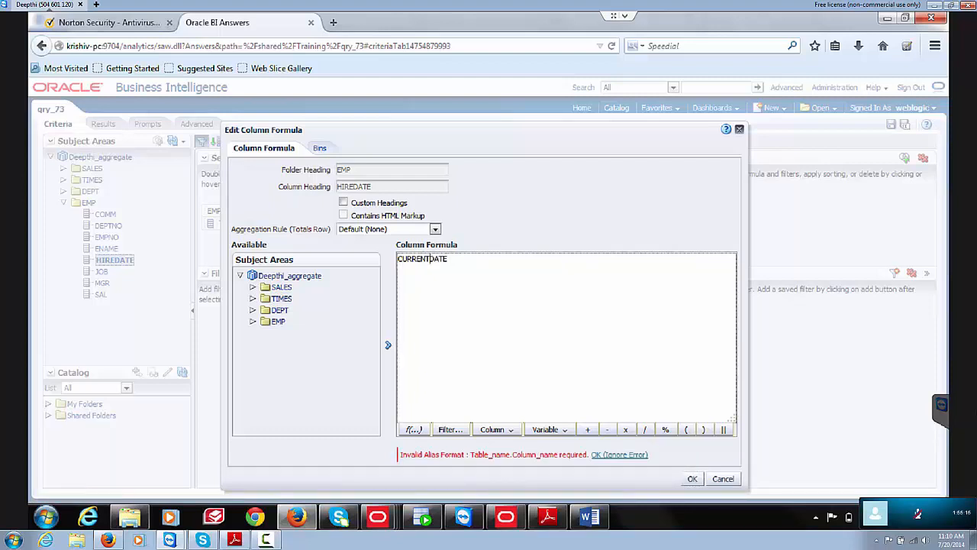
text(_)
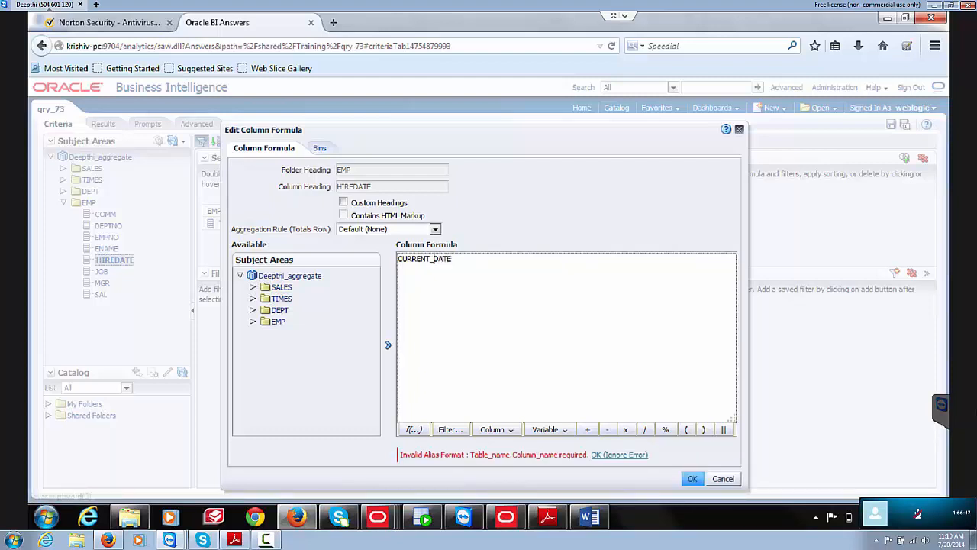
click(693, 479)
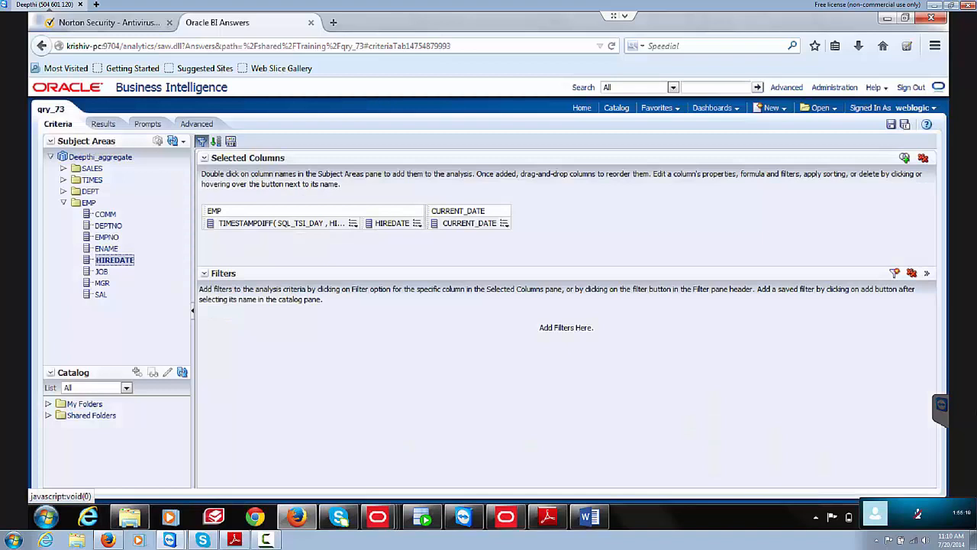
click(103, 124)
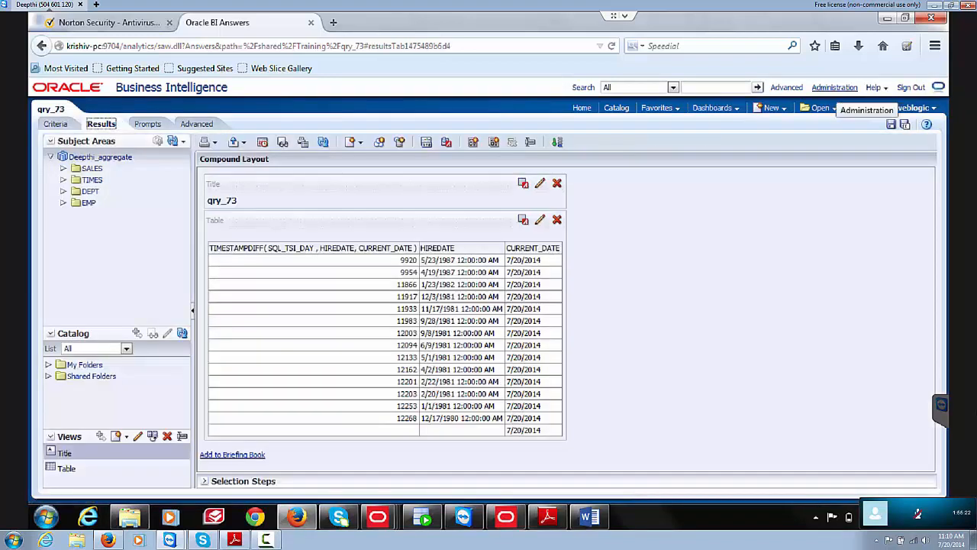
Step: Open Administration > Manage Sessions and view the log of the latest qry_73 query
click(834, 87)
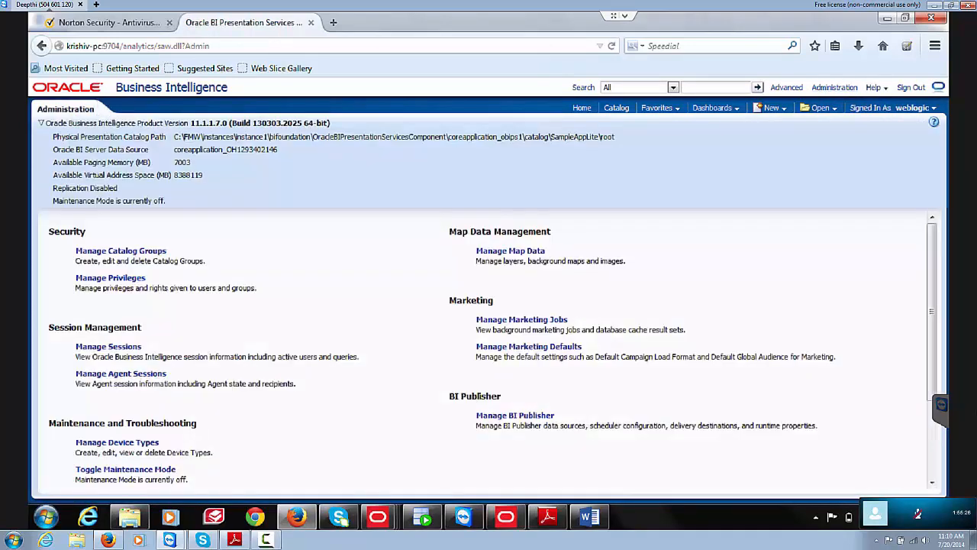
click(108, 346)
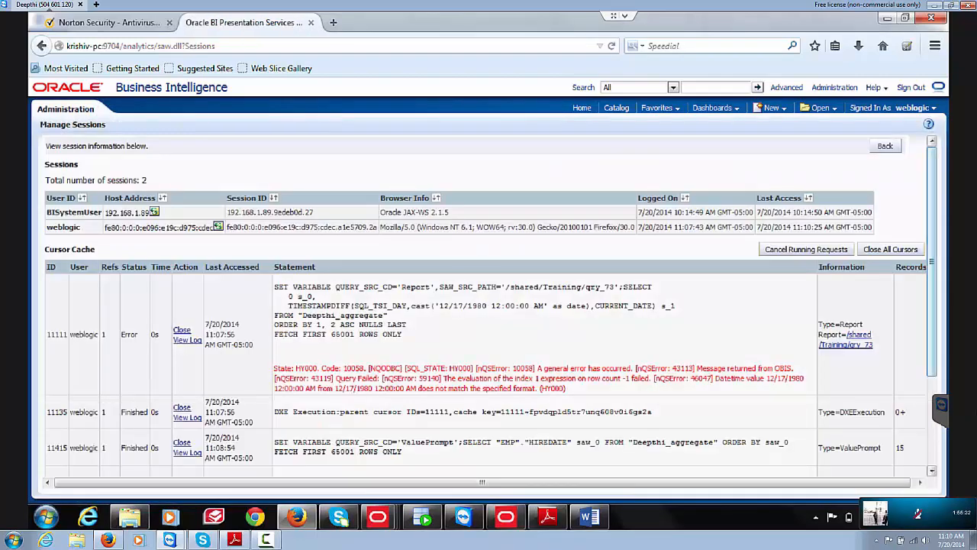
scroll(931, 306, down, 3)
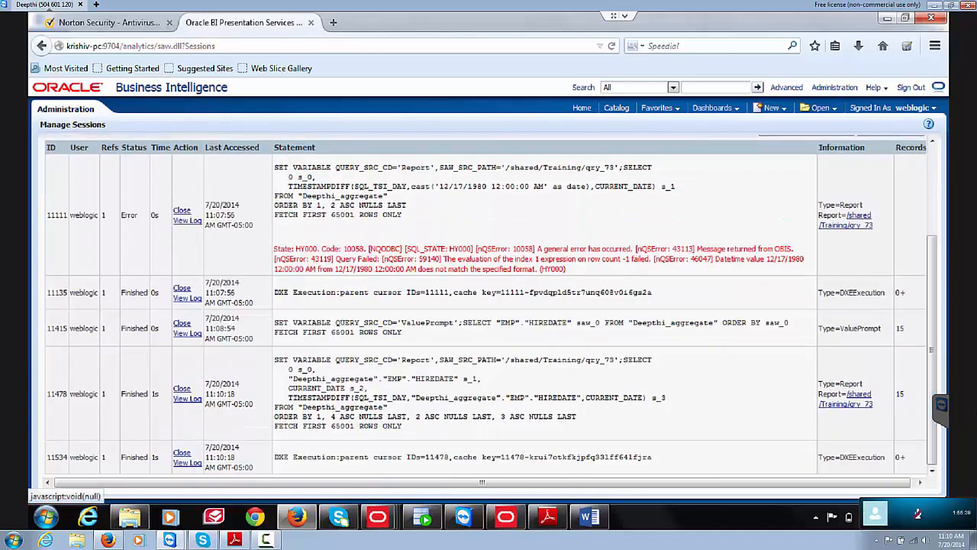
key(F5)
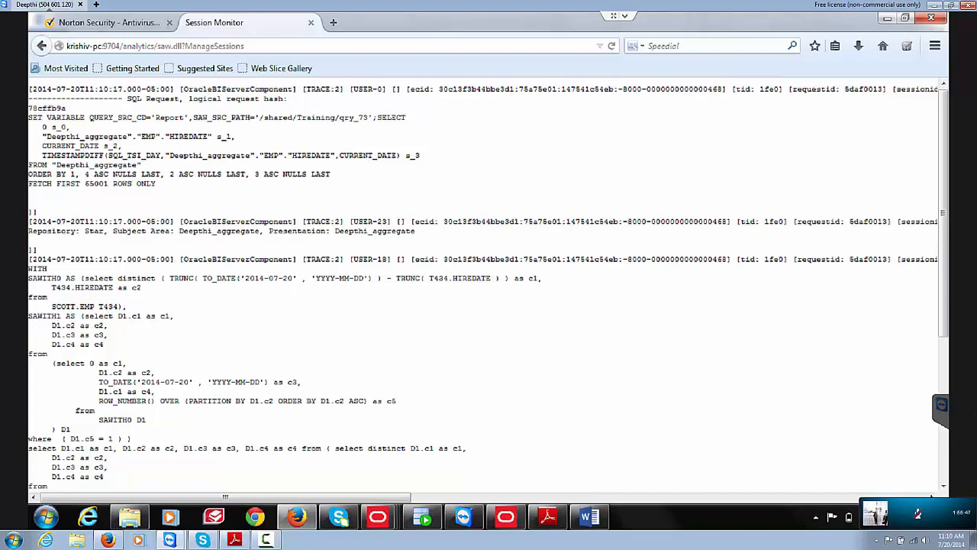
Step: Highlight TO_DATE('2014-07-20') in the generated SQL, then return to qry_73's criteria
drag(99, 381, 269, 381)
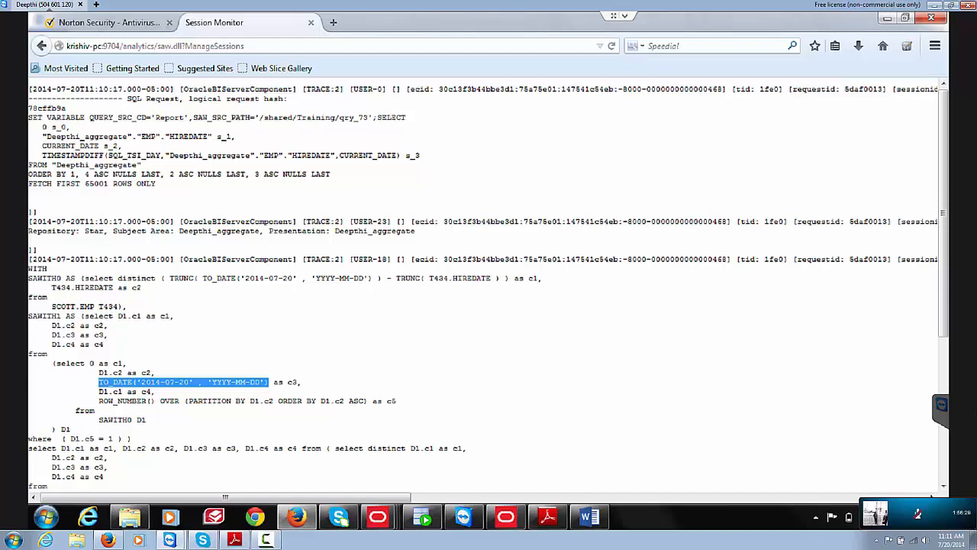
drag(293, 278, 245, 278)
key(ctrl+c)
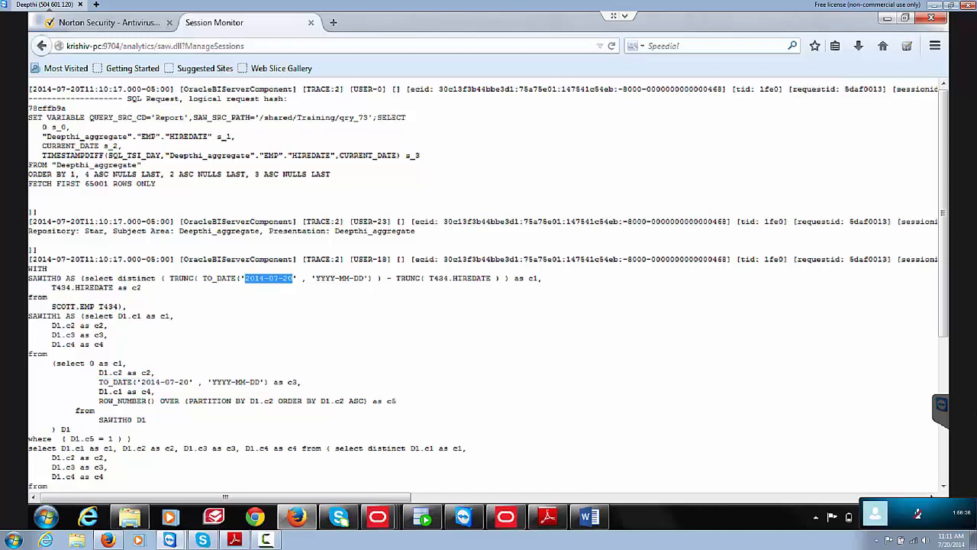
click(41, 46)
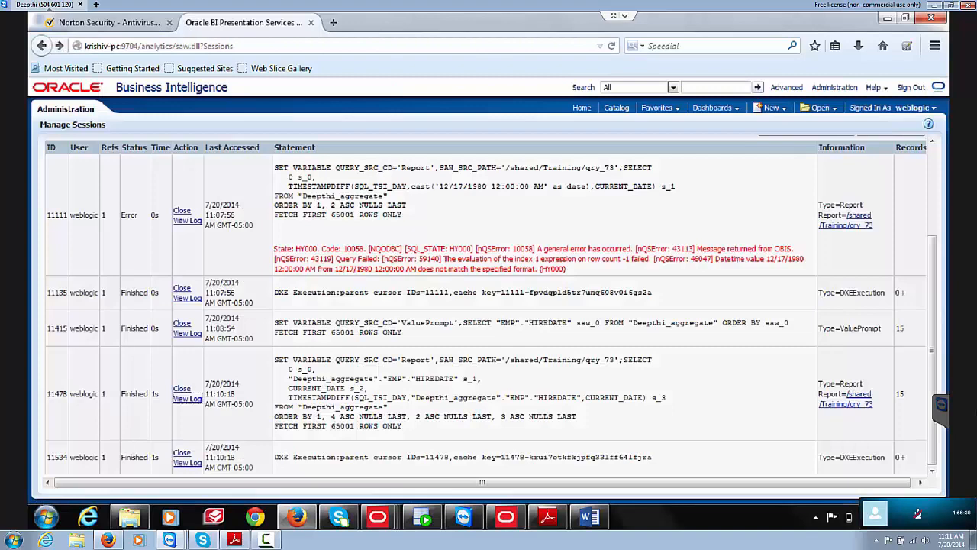
click(41, 46)
click(41, 46)
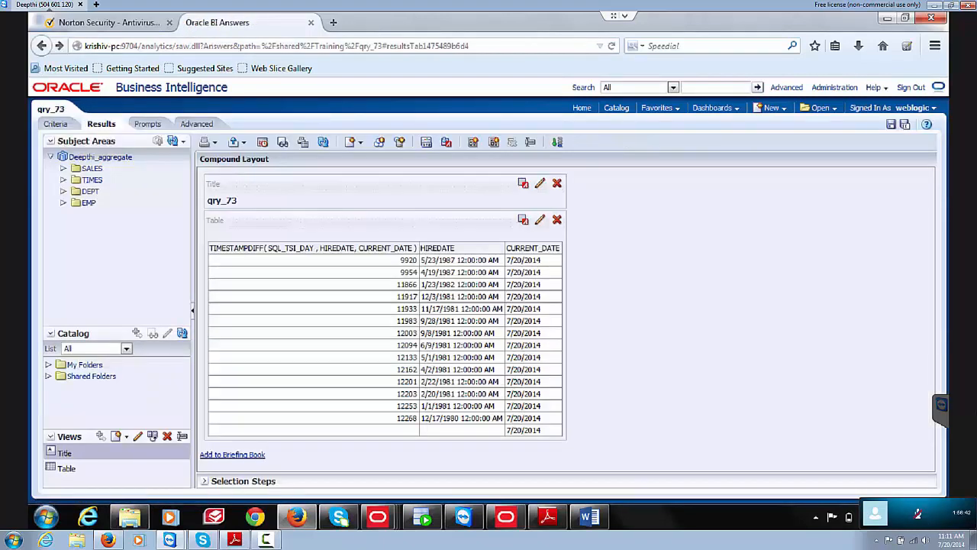
click(56, 123)
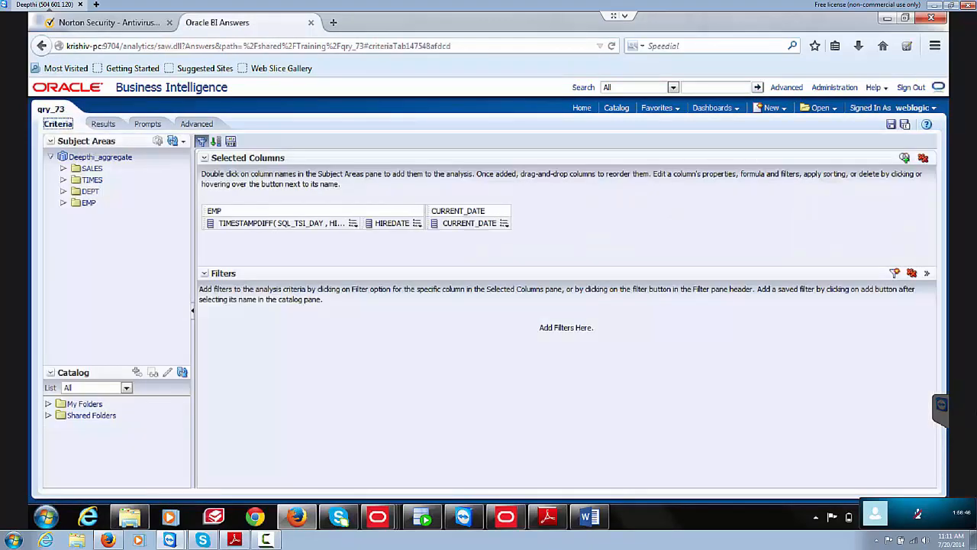
Step: Swap the second column's "EMP"."HIREDATE" formula for the quoted literal '2014-07-20' and apply it
click(416, 223)
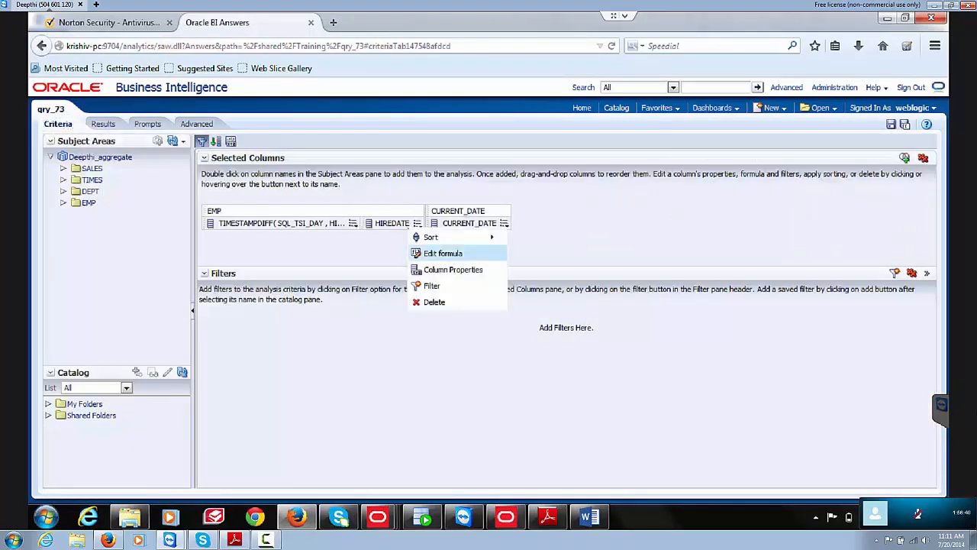
click(442, 253)
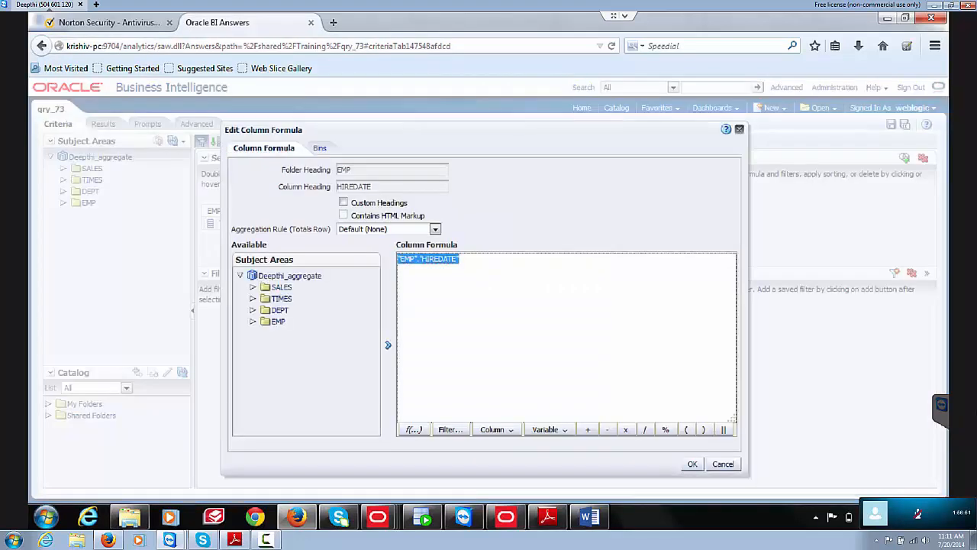
click(439, 258)
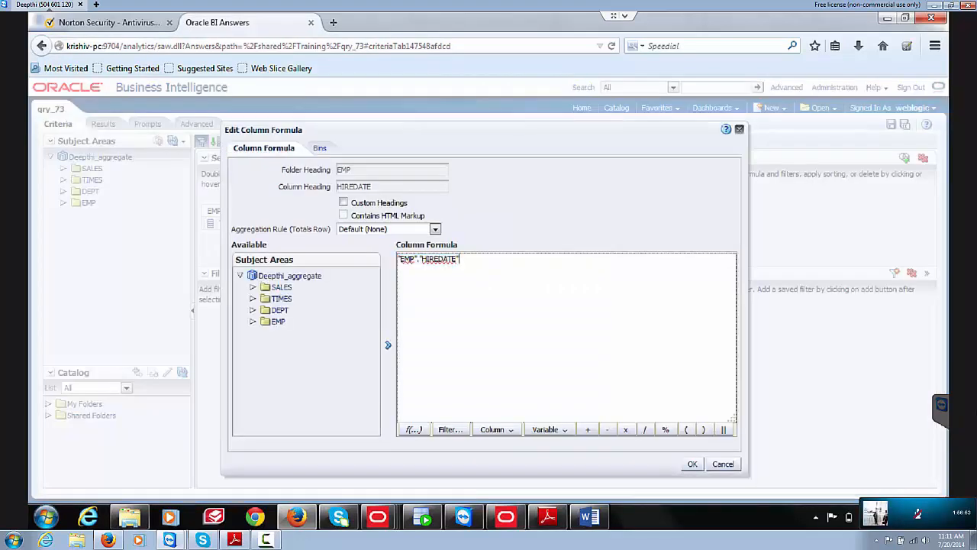
drag(460, 259, 397, 259)
key(ctrl+v)
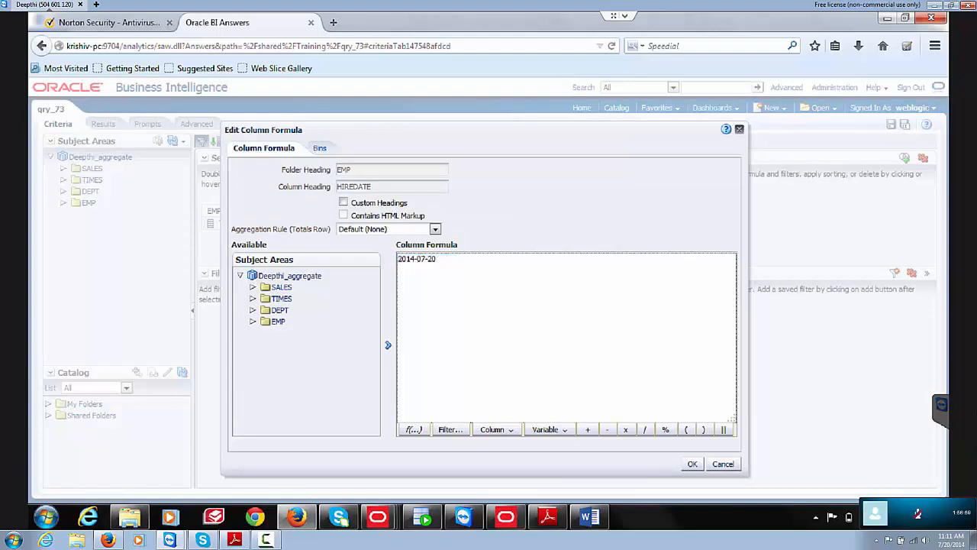
text(')
key(End)
text(')
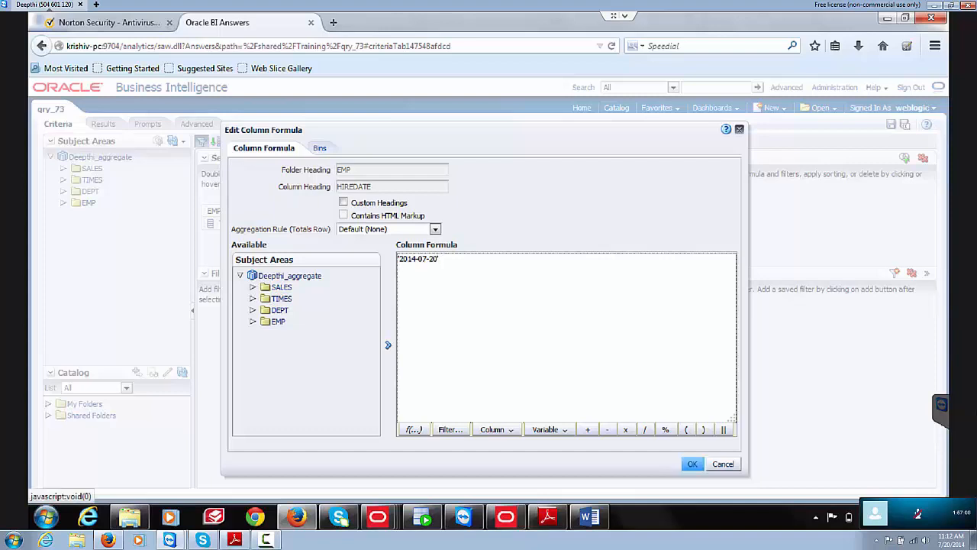
click(691, 464)
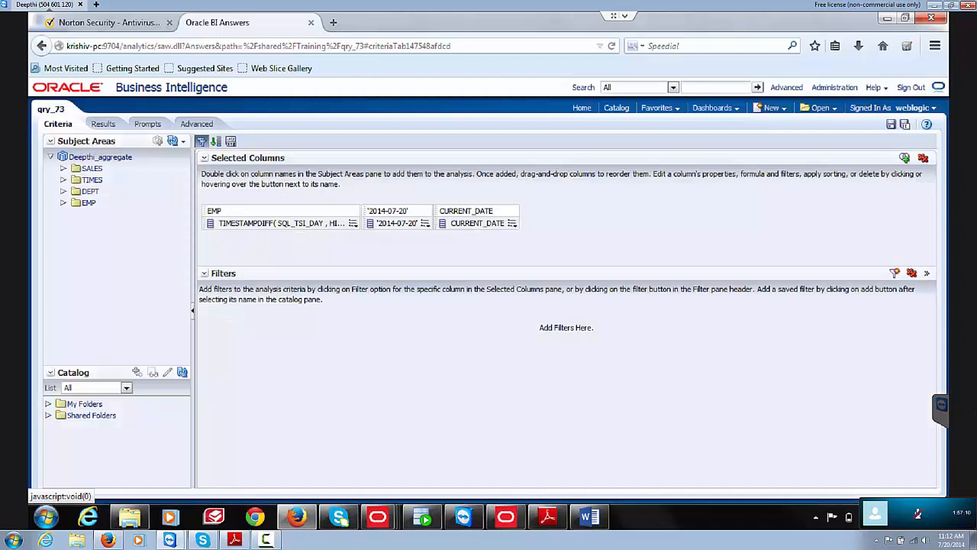
Step: Rewrite the CURRENT_DATE column formula as CASR (CURRENT_DATE AS dATE) and try to apply it
click(512, 223)
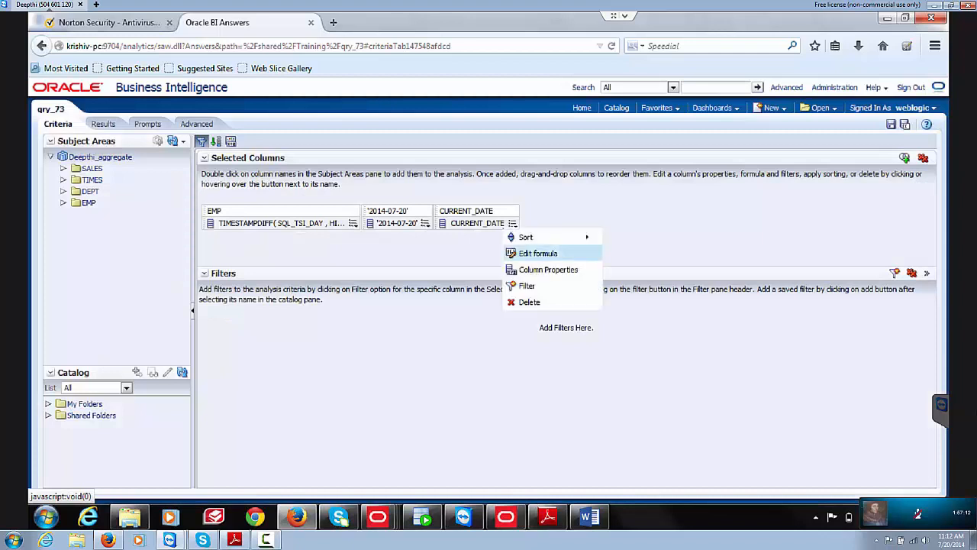
click(538, 253)
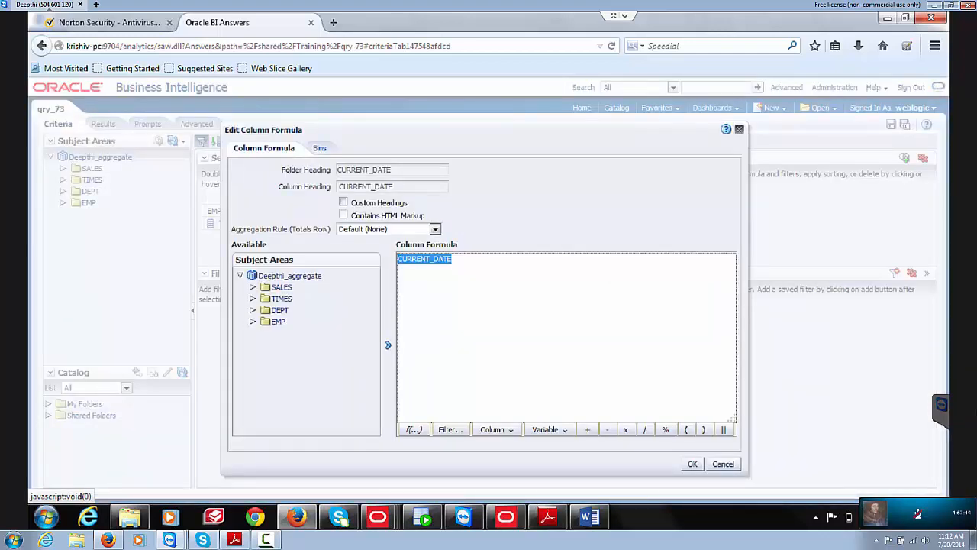
click(407, 258)
click(399, 259)
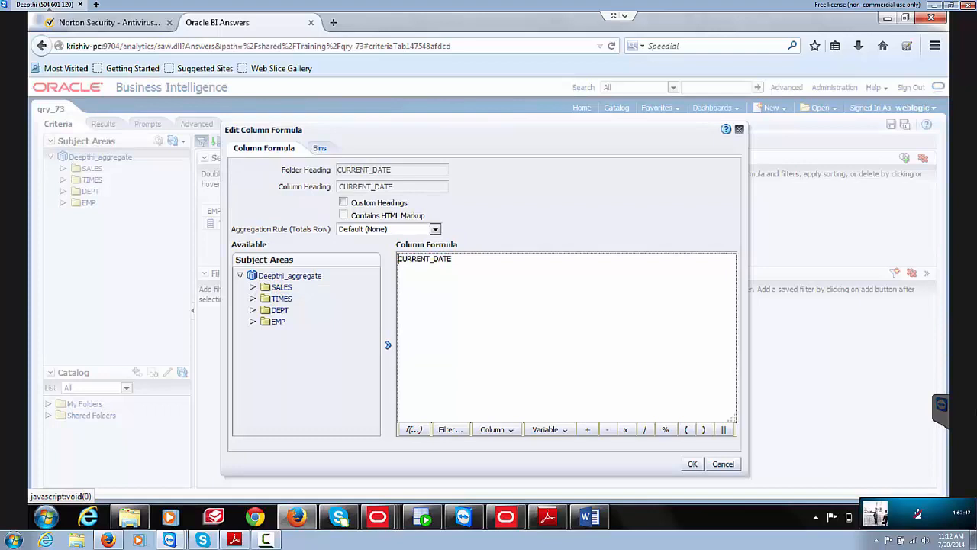
text(CASR ()
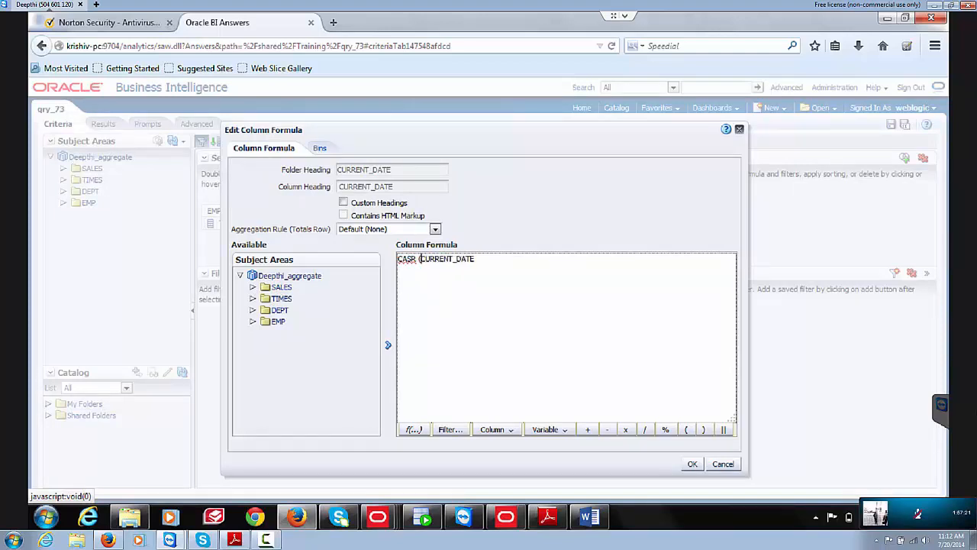
key(End)
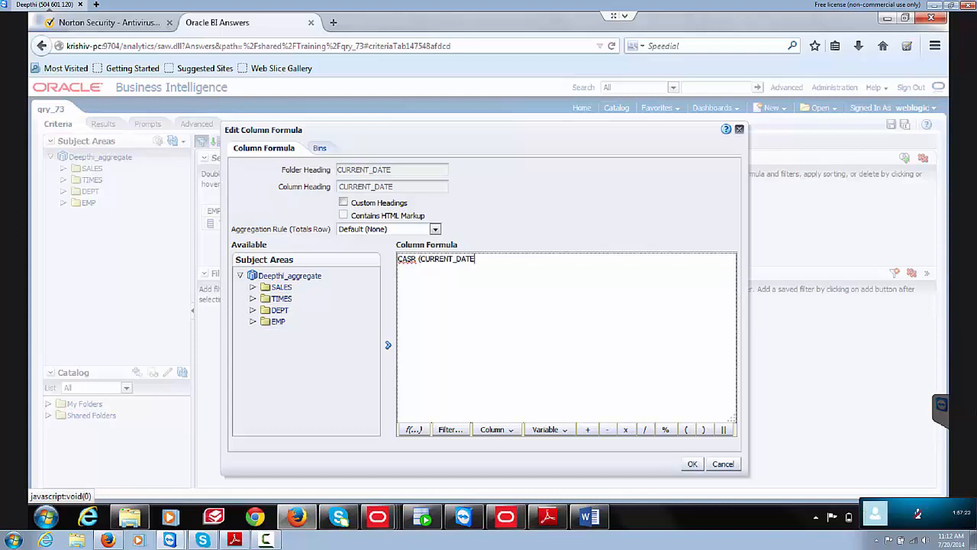
text(AS dATE))
click(692, 463)
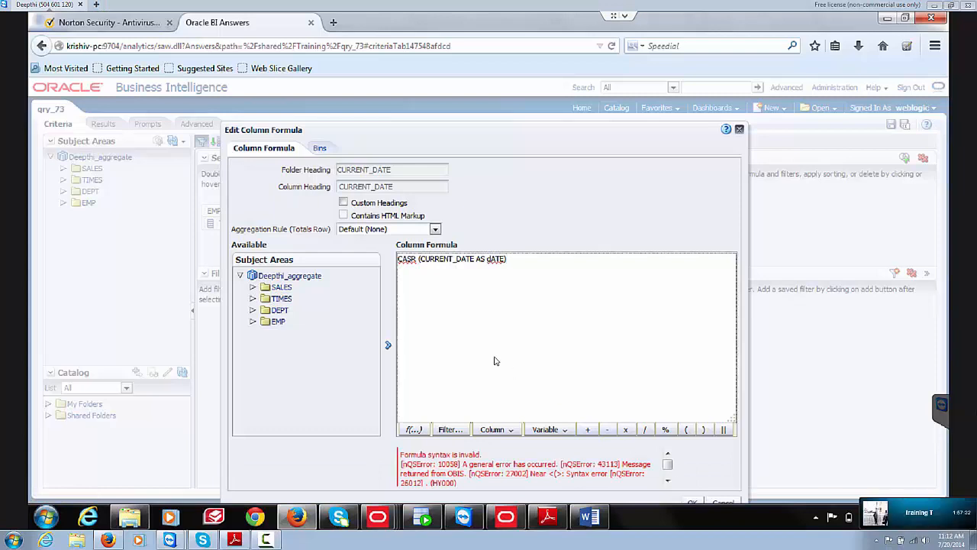
Step: Correct the CASR typo to CAST after the syntax error and apply the formula
mouse_move(873, 518)
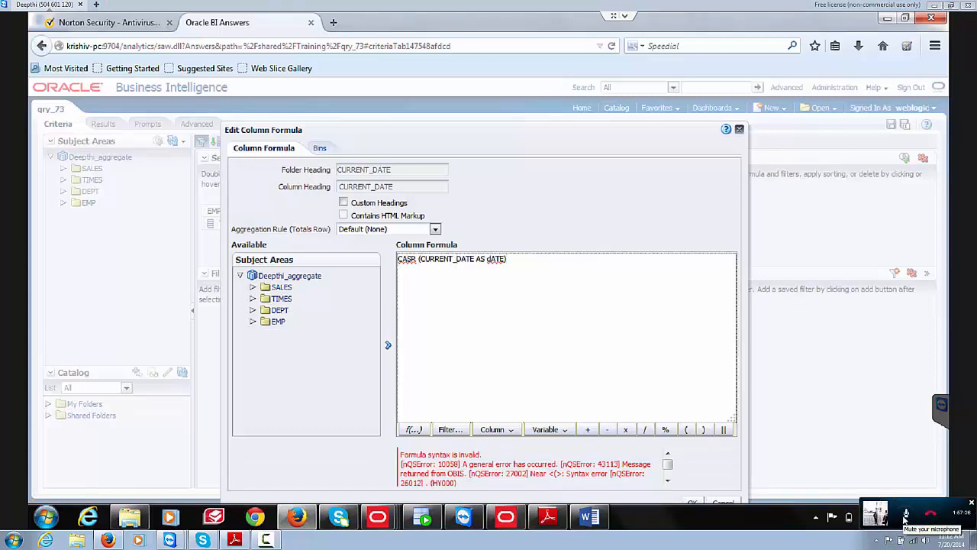
key(BackSpace)
text(T)
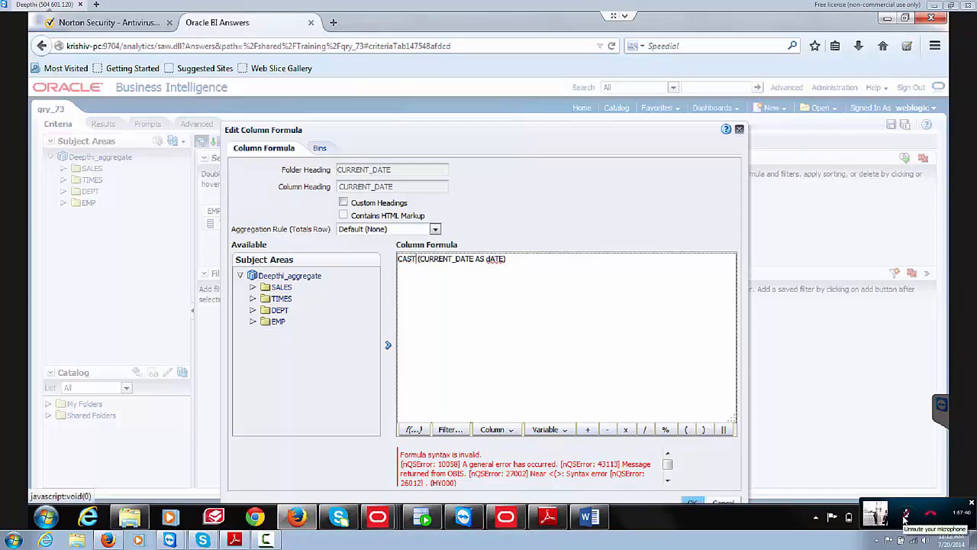
click(692, 502)
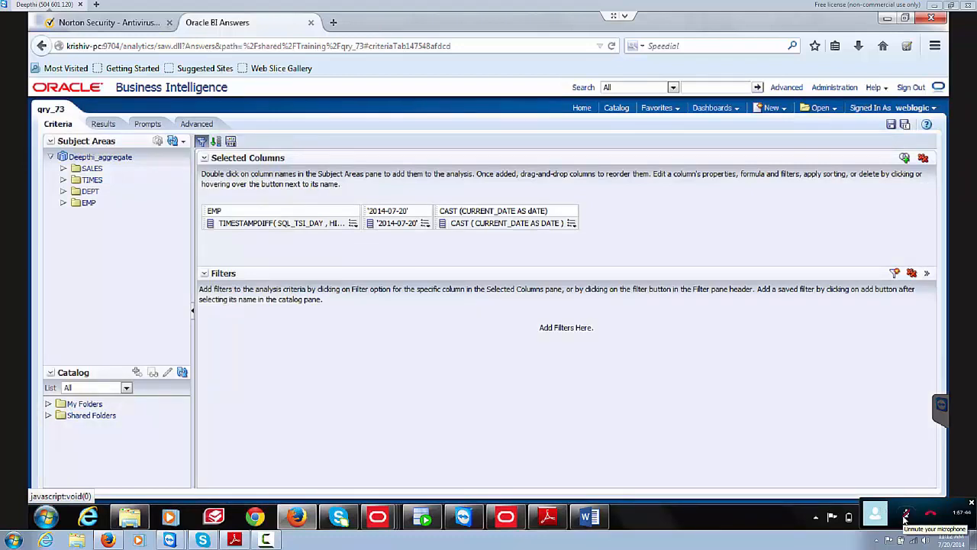
Step: Expand the DEPT and EMP folders and add HIREDATE back as a column
click(64, 190)
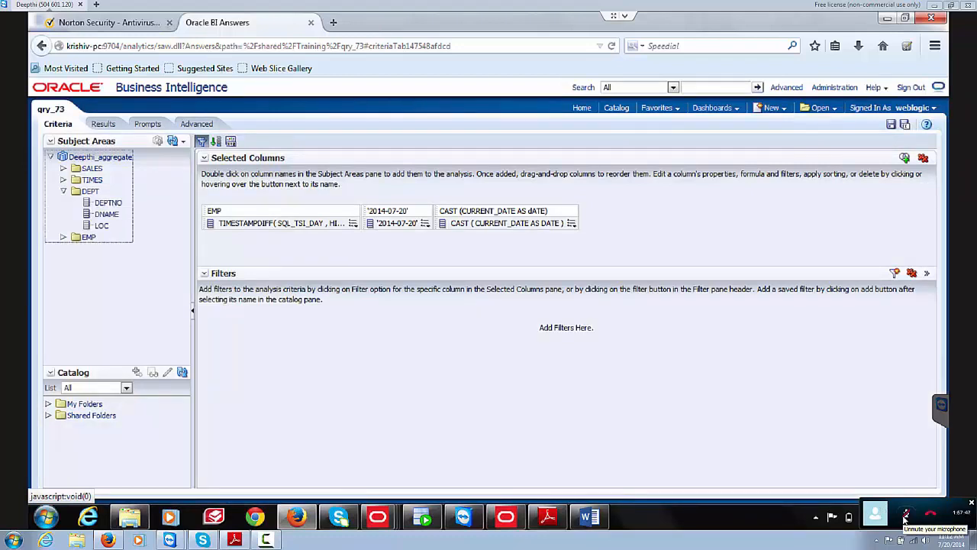
click(64, 237)
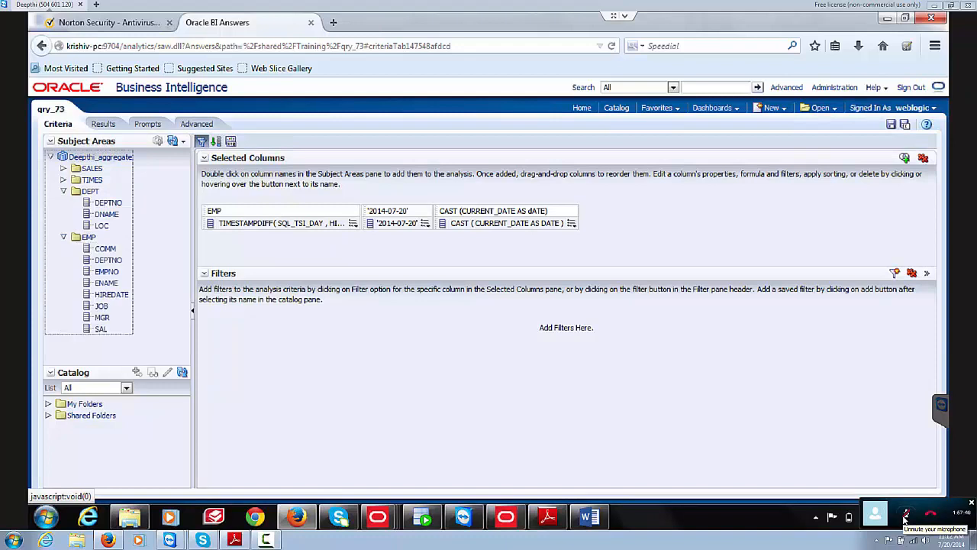
double_click(112, 294)
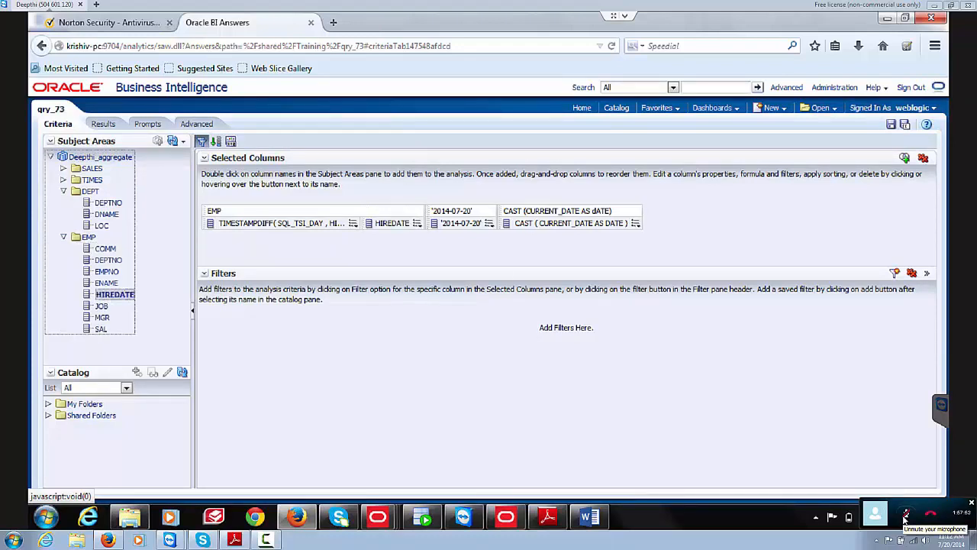
click(417, 223)
click(443, 253)
Step: In the TIMESTAMPDIFF formula, replace the HIREDATE argument with the date 2014-07-19
click(353, 223)
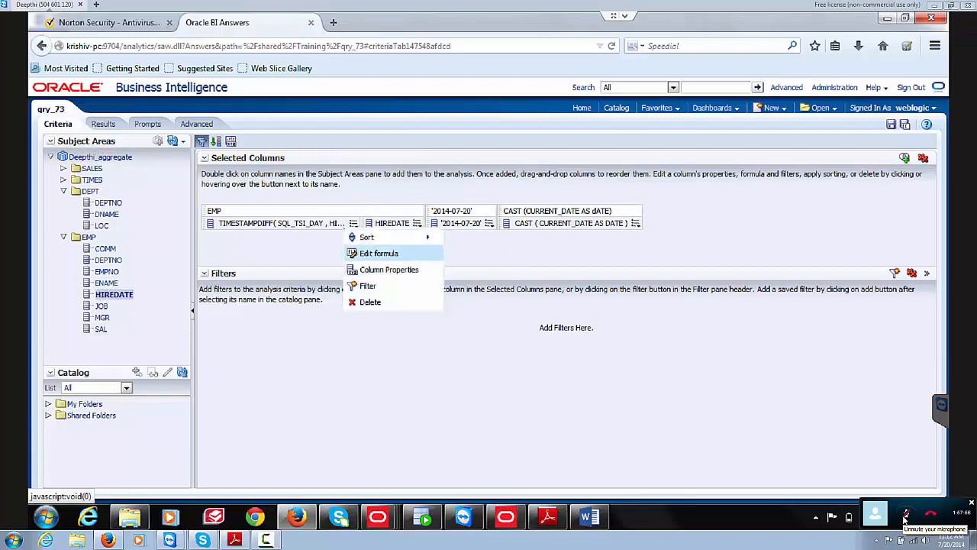
click(379, 253)
click(487, 259)
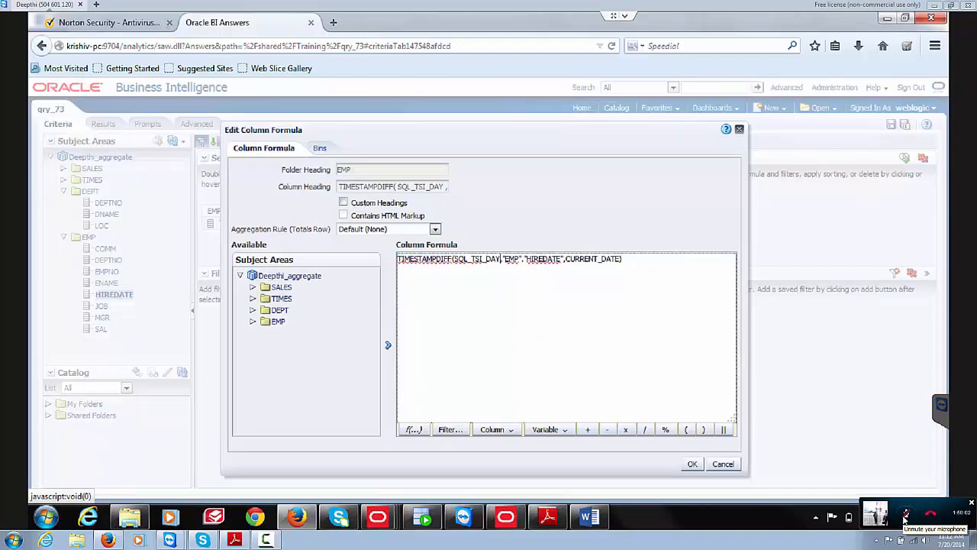
key(shift+Right)
click(501, 259)
key(shift+Right)
key(shift+Right)
key(shift+Right)
key(shift+Right)
key(shift+Right)
key(shift+Right)
key(shift+Right)
key(shift+Right)
key(shift+Right)
key(shift+Right)
key(shift+Right)
key(shift+Right)
key(shift+Right)
key(shift+Right)
key(shift+Right)
key(shift+Right)
key(shift+Right)
key(shift+Right)
key(shift+Right)
key(shift+Right)
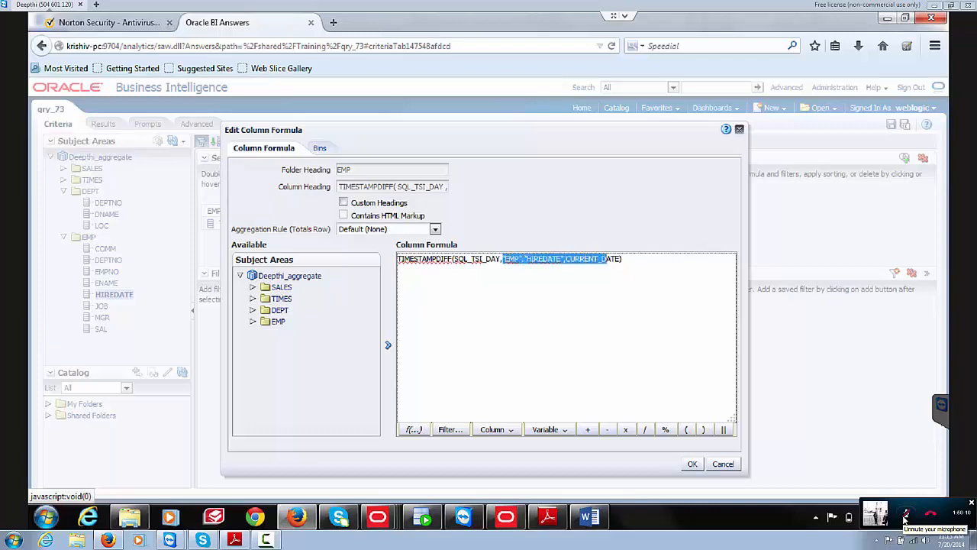
key(shift+Left)
key(shift+Left)
key(shift+Left)
key(shift+Left)
key(shift+Left)
key(shift+Left)
key(shift+Left)
key(shift+Left)
key(shift+Left)
key(shift+Left)
text(2014-07-20)
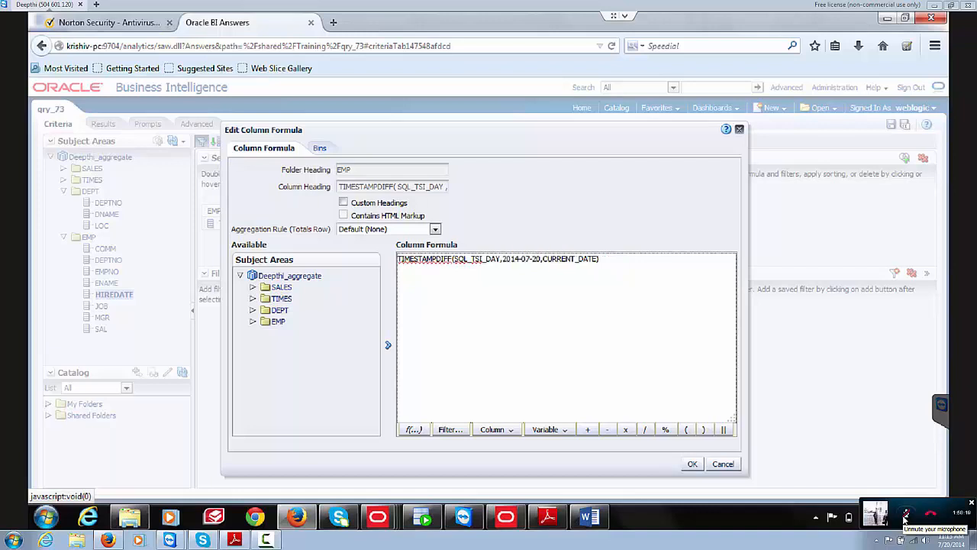
key(BackSpace)
key(BackSpace)
text(19)
Step: Wrap the CURRENT_DATE argument as CAST(CURRENT_DATE AS date) and submit the formula
text(CAST()
text(AS)
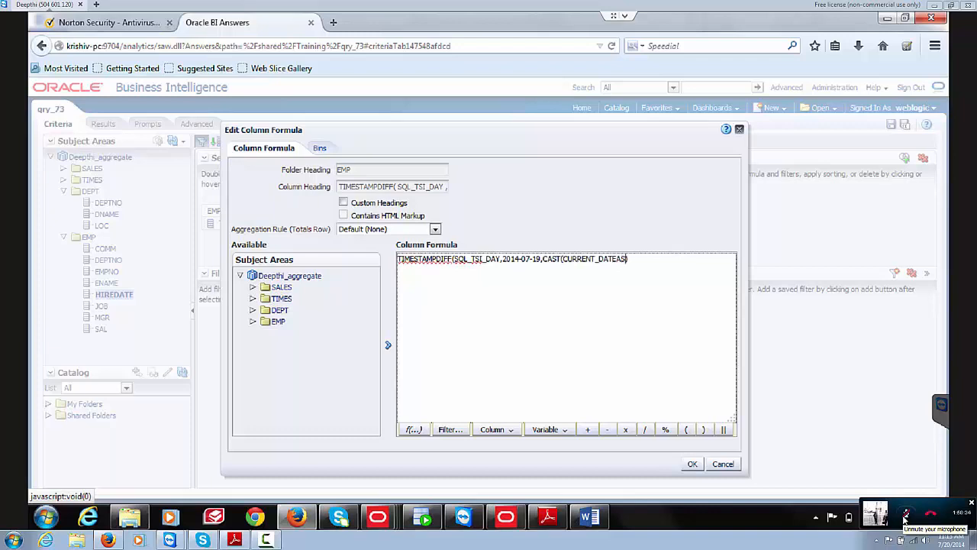
key(BackSpace)
key(BackSpace)
text(AS date)
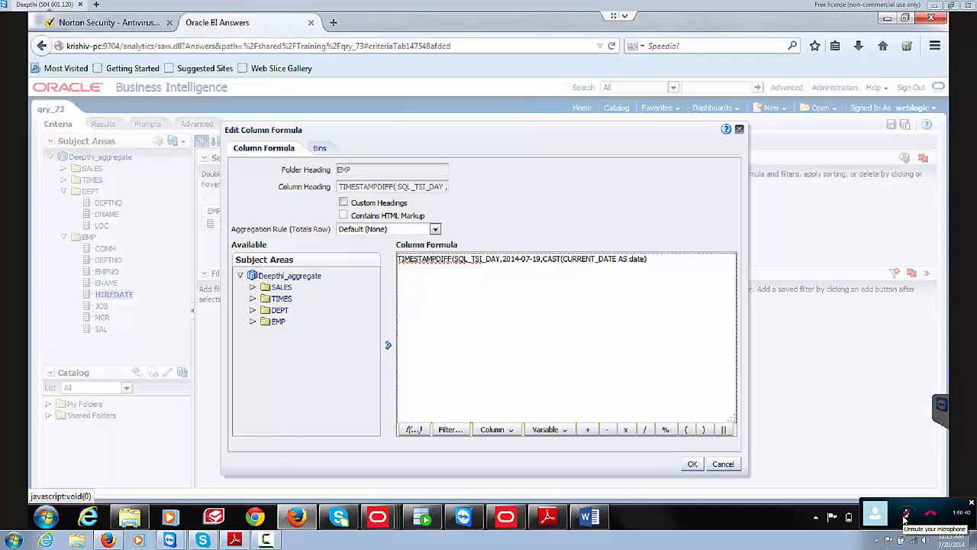
text())
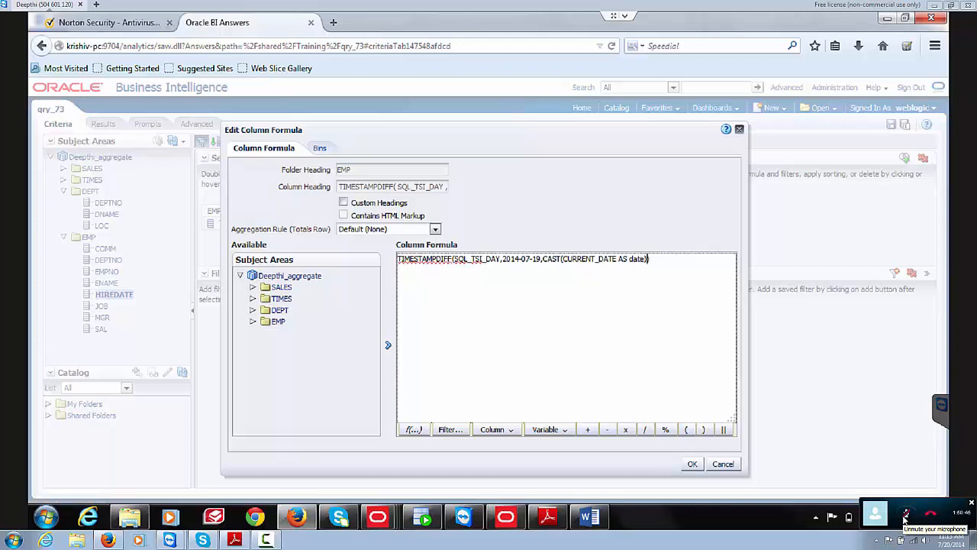
key(Tab)
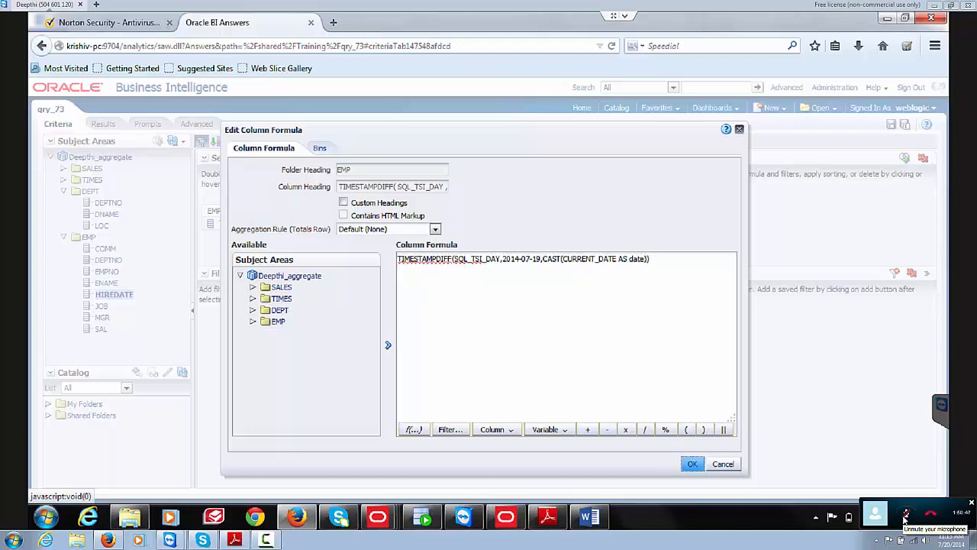
key(Return)
Step: Put single quotes around 2014-07-19, then discard the TIMESTAMPDIFF formula edit without applying
click(515, 258)
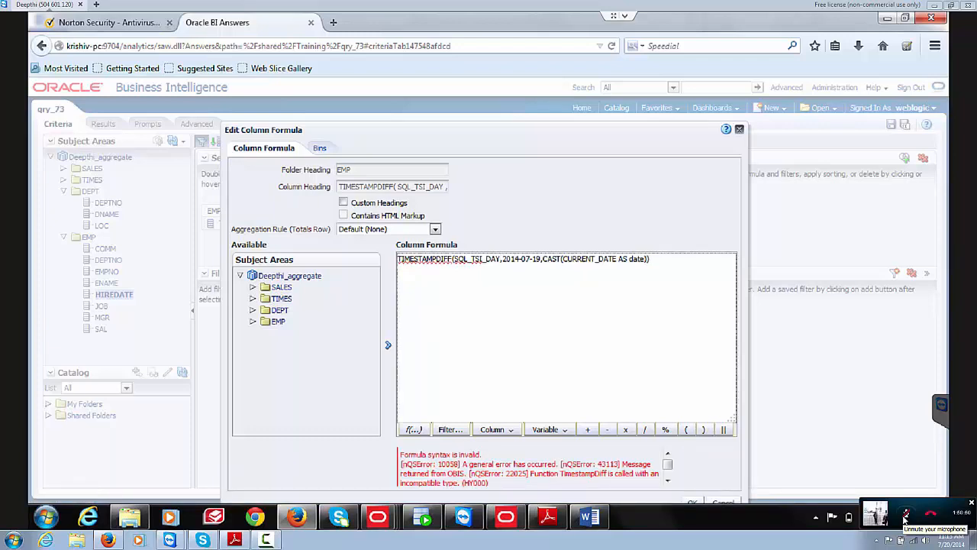
text(')
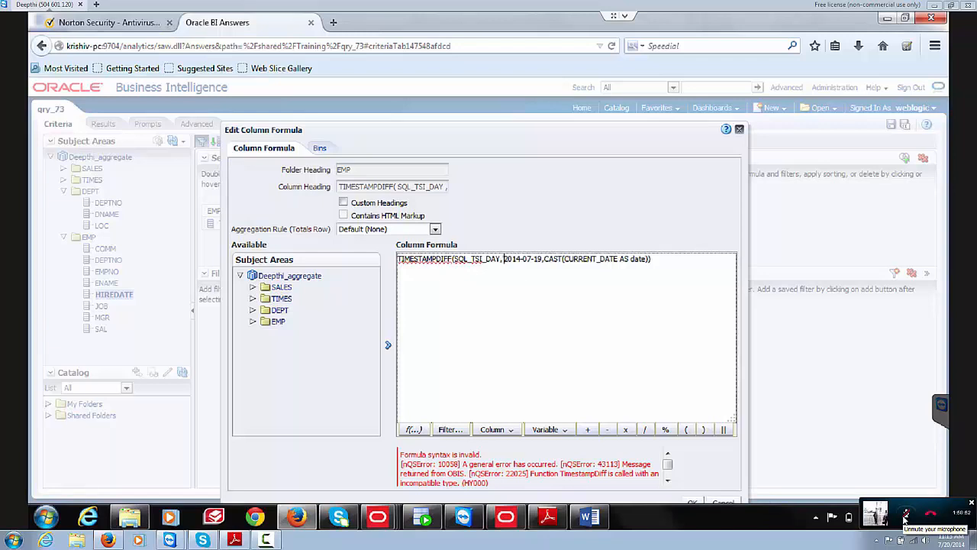
key(Right)
key(Right)
key(Right)
key(Right)
key(Right)
key(Right)
text(')
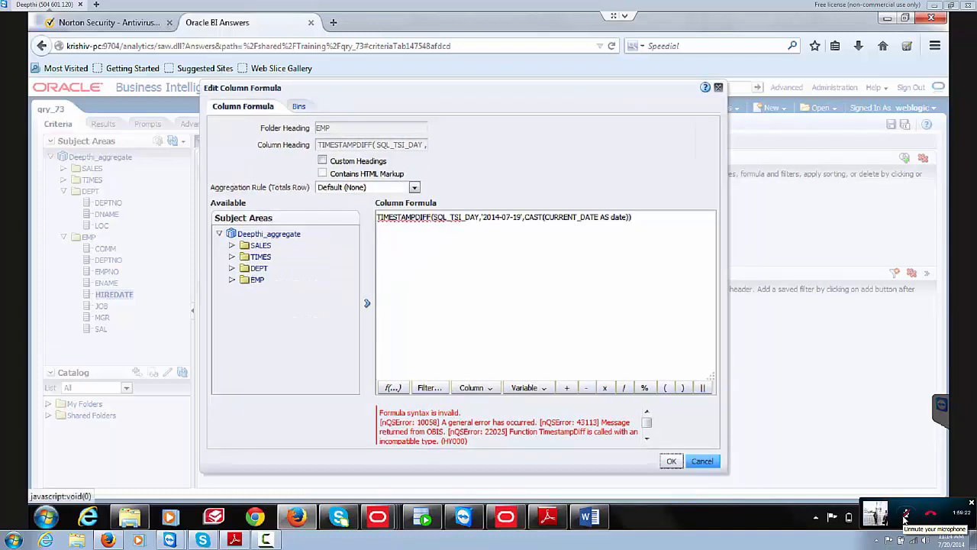
key(Escape)
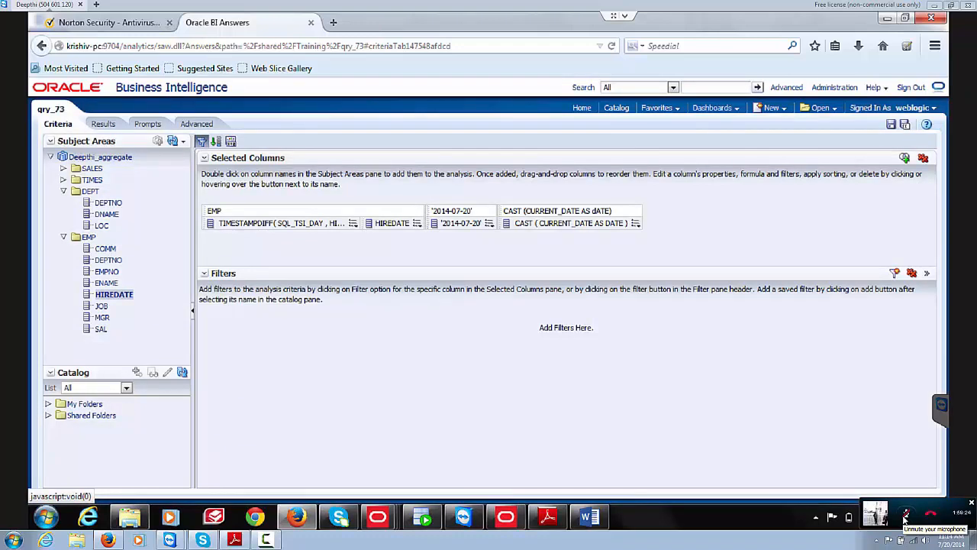
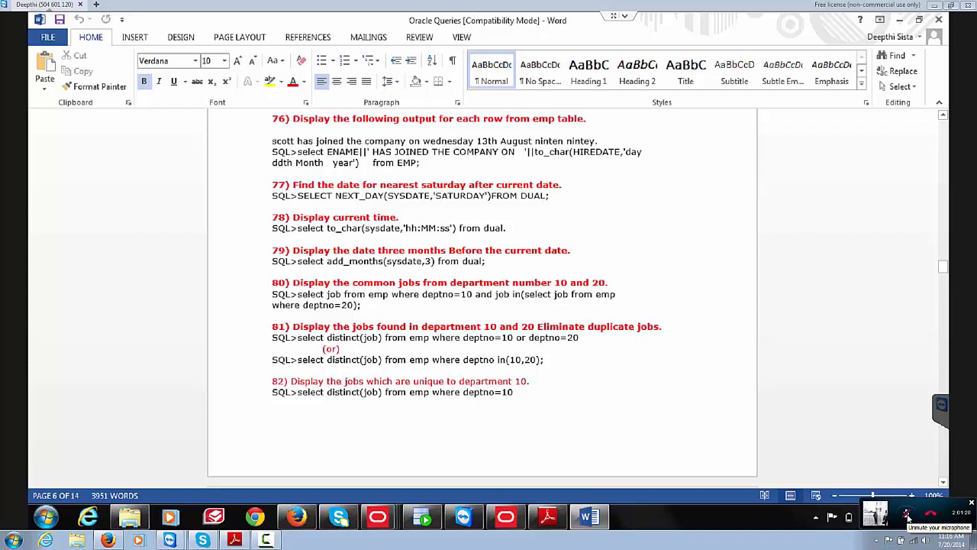
Step: Turn off bold, then select item 75's question and its SQL query
key(ctrl+b)
mouse_move(423, 516)
scroll(482, 298, up, 1)
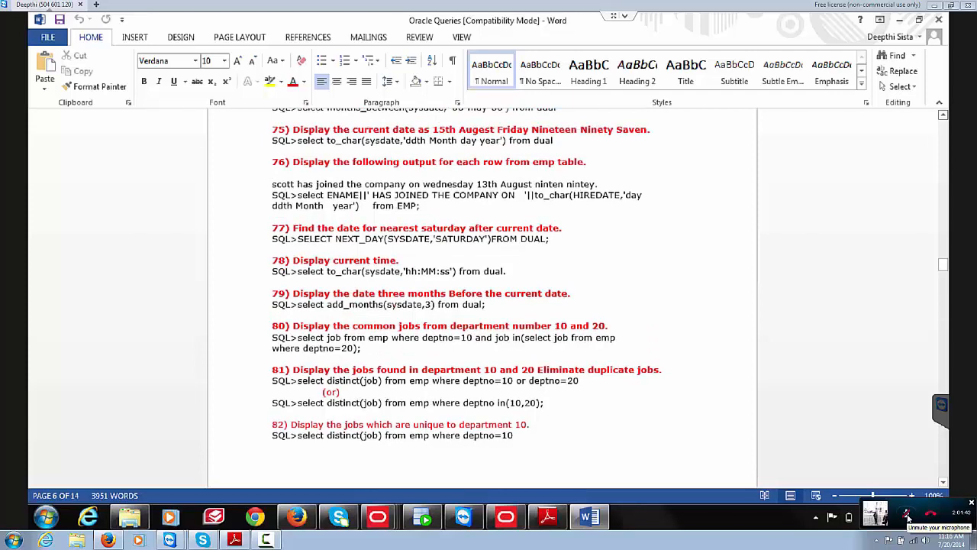
drag(557, 142, 294, 129)
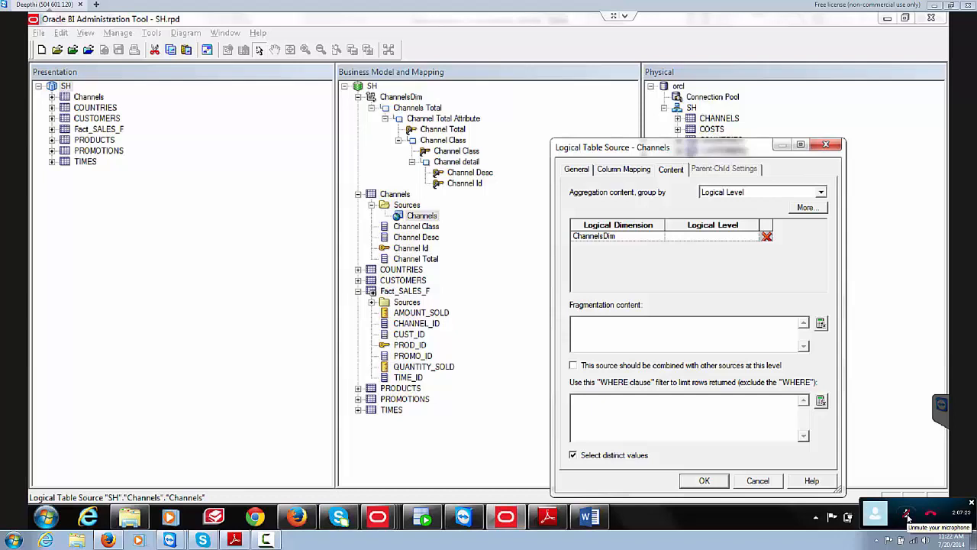
Step: Confirm the Channels logical table source settings with OK
key(Return)
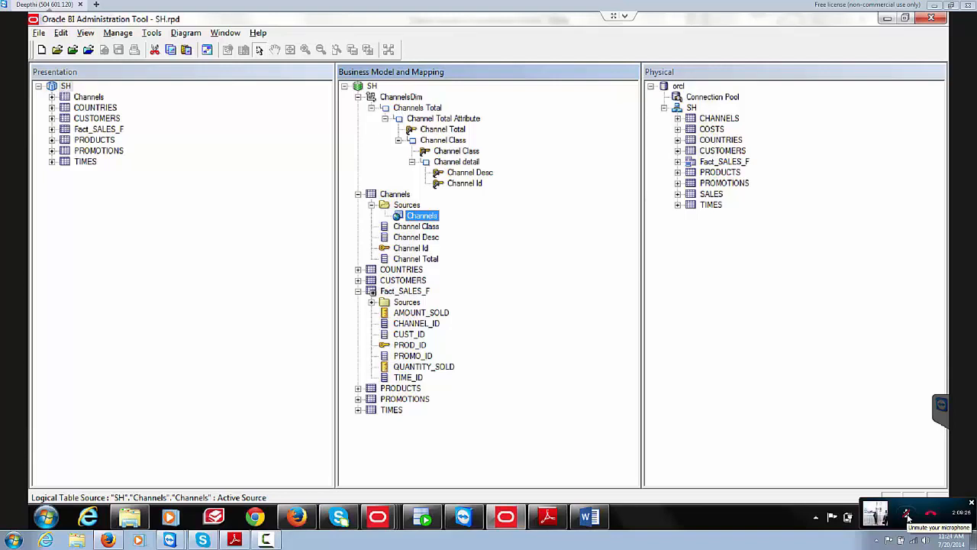
click(907, 517)
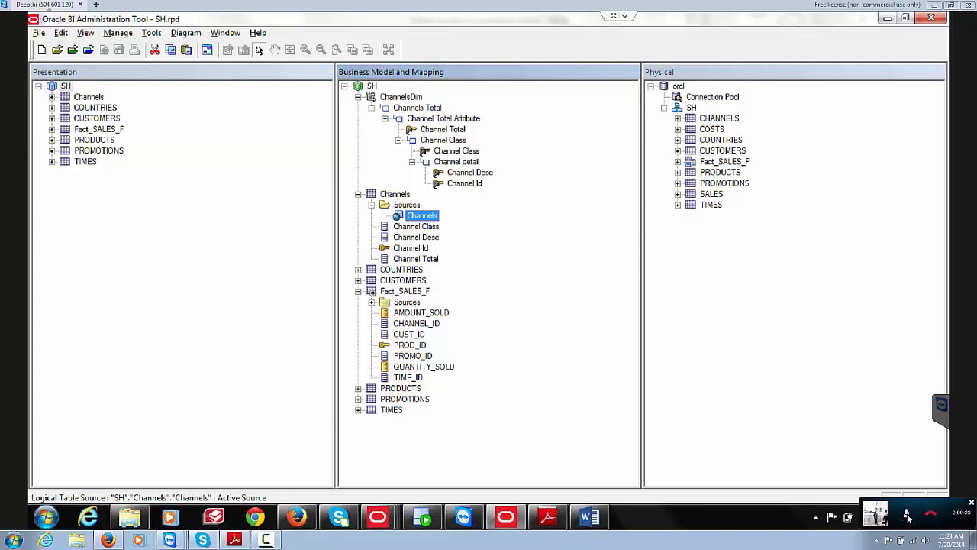
click(906, 514)
Step: Page through the Oracle Queries document to questions 101–104, then back to question 95
key(alt+Tab)
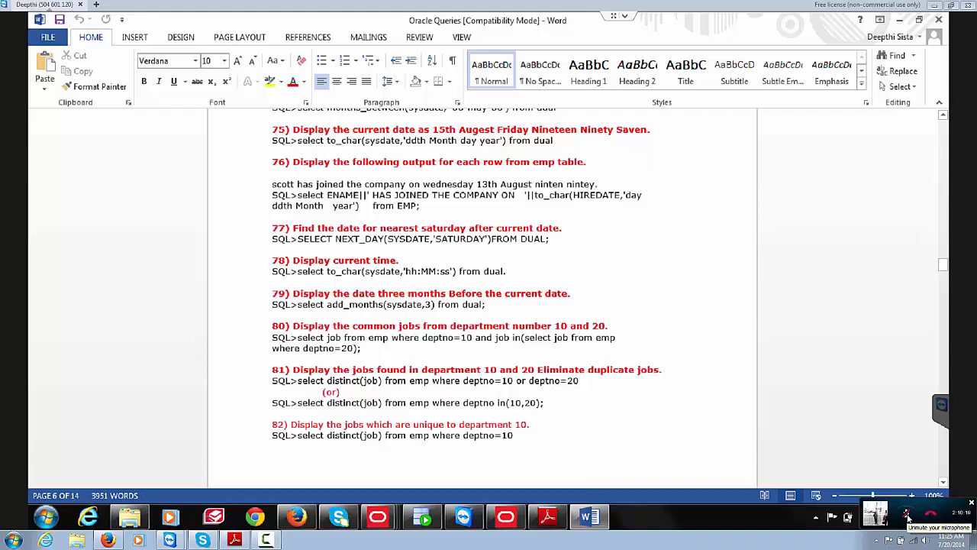
scroll(483, 298, down, 10)
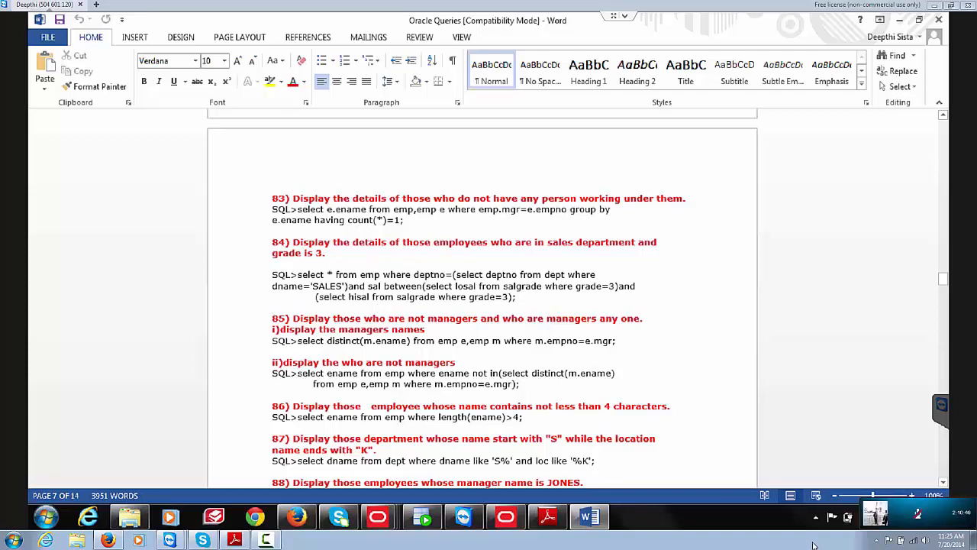
key(Page_Down)
key(Page_Down)
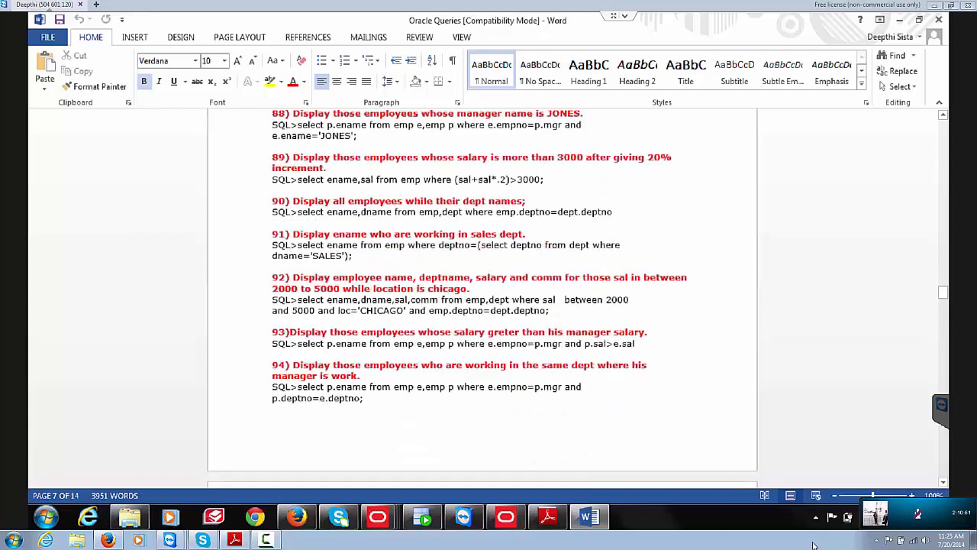
key(Page_Down)
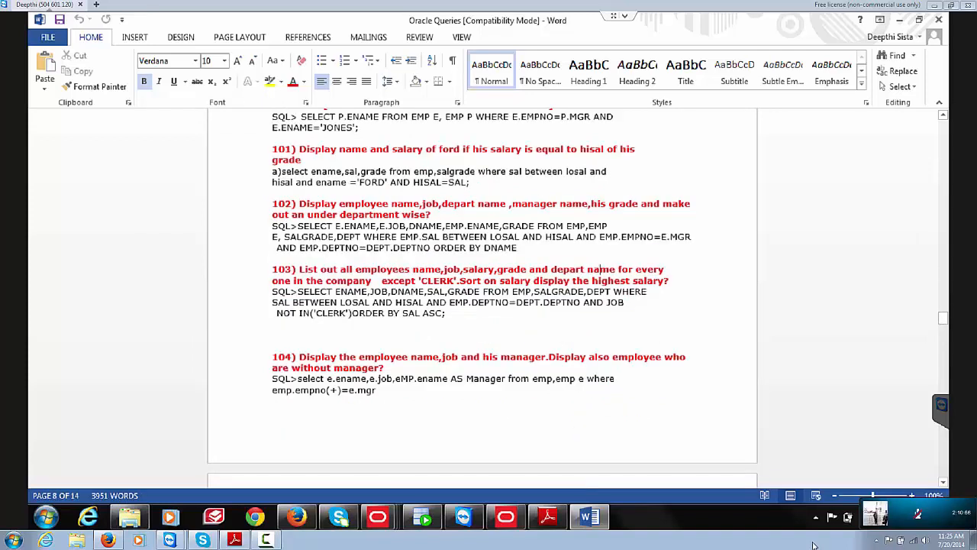
key(Page_Up)
key(Page_Up)
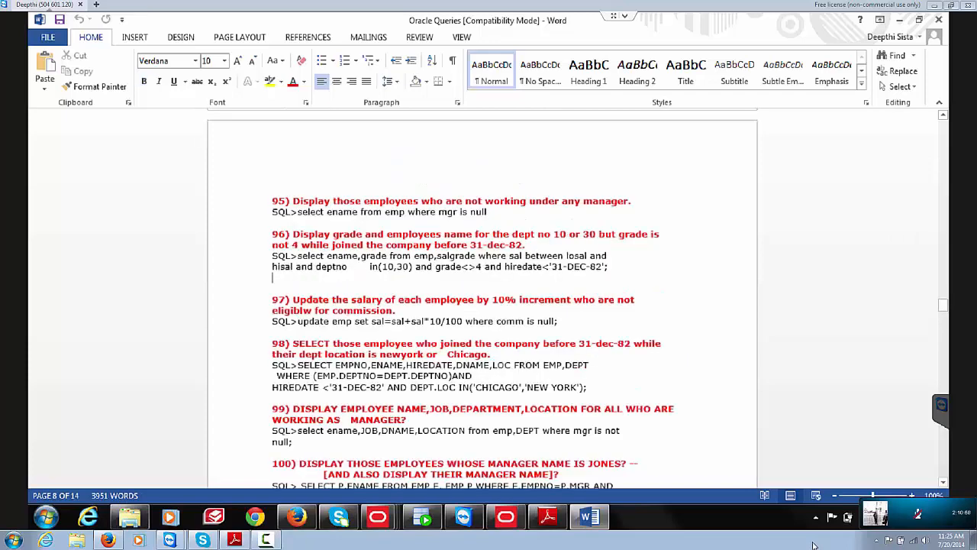